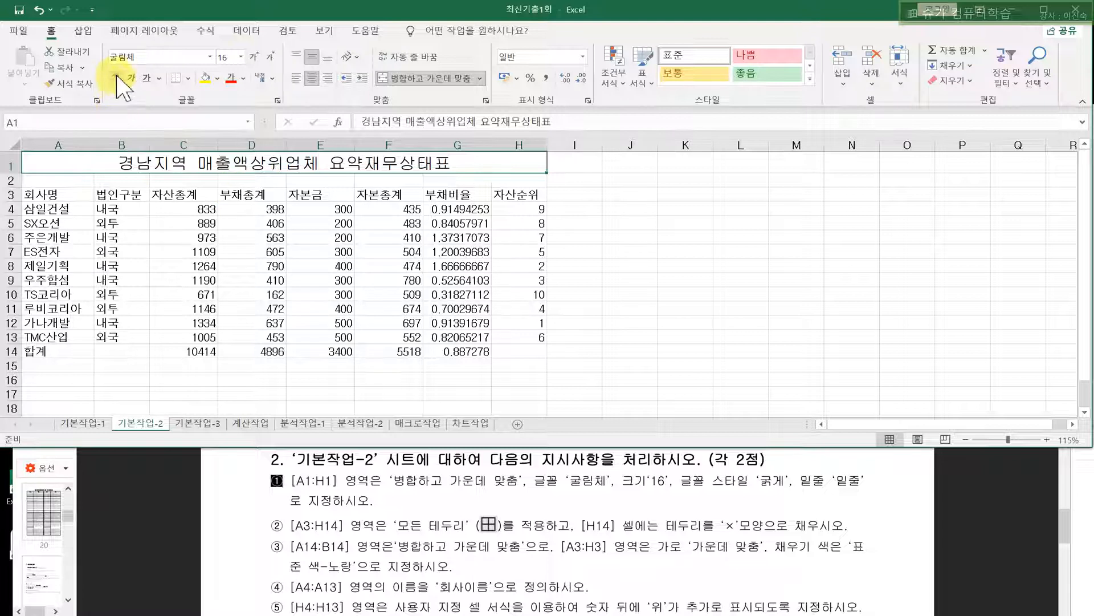
- Make the merged title in A1:H1 bold and apply a single underline
click(116, 77)
click(162, 79)
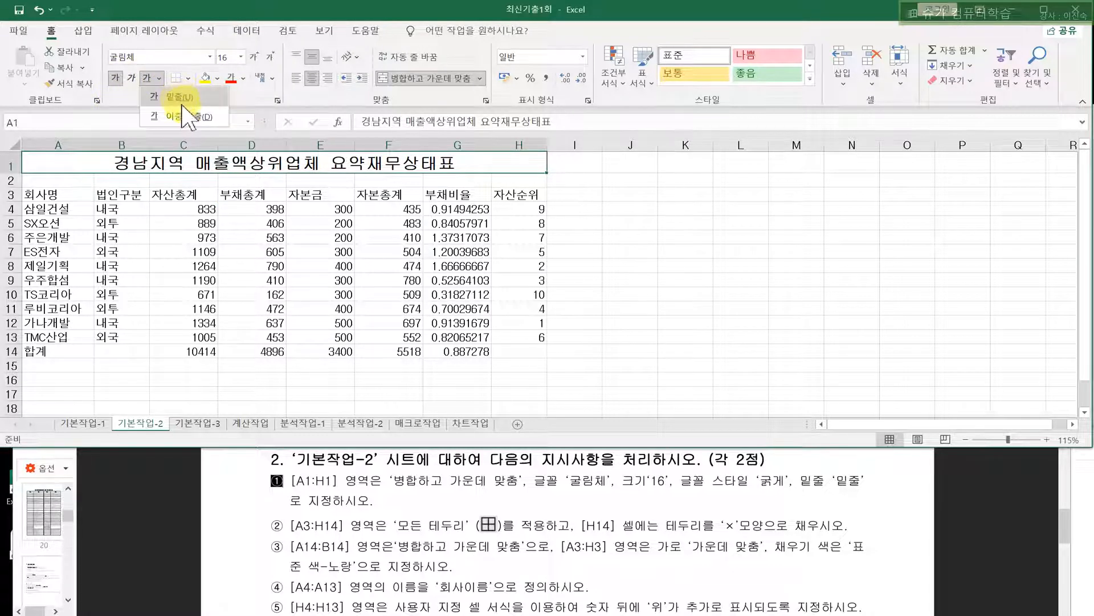
click(182, 98)
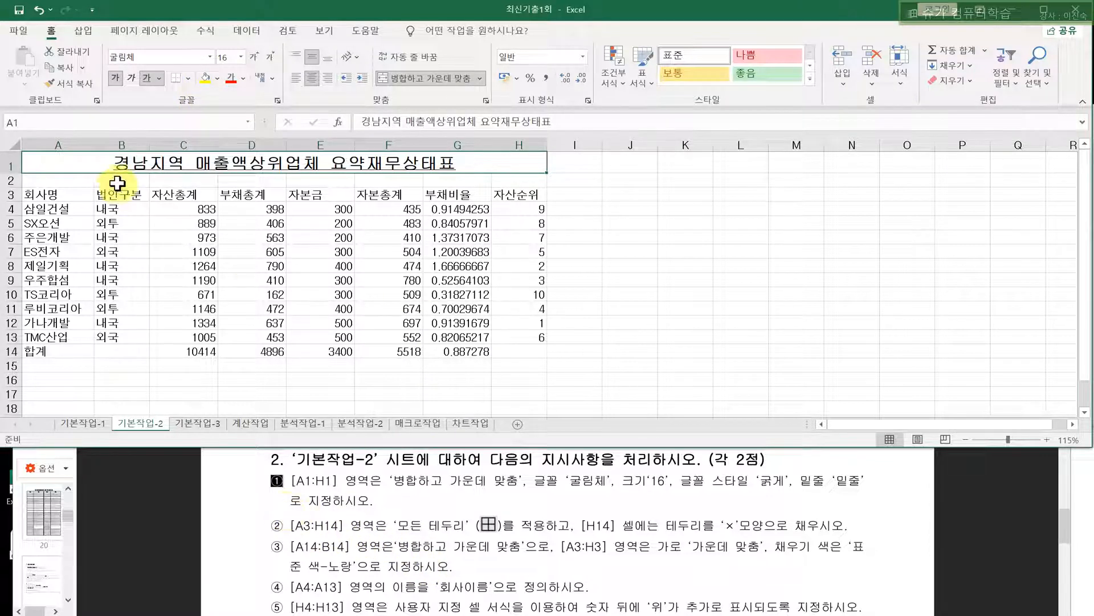
- Apply all borders (모든 테두리) to the table range A3:H14
click(84, 198)
mouse_move(84, 199)
mouse_down()
mouse_move(481, 274)
mouse_move(514, 347)
mouse_up()
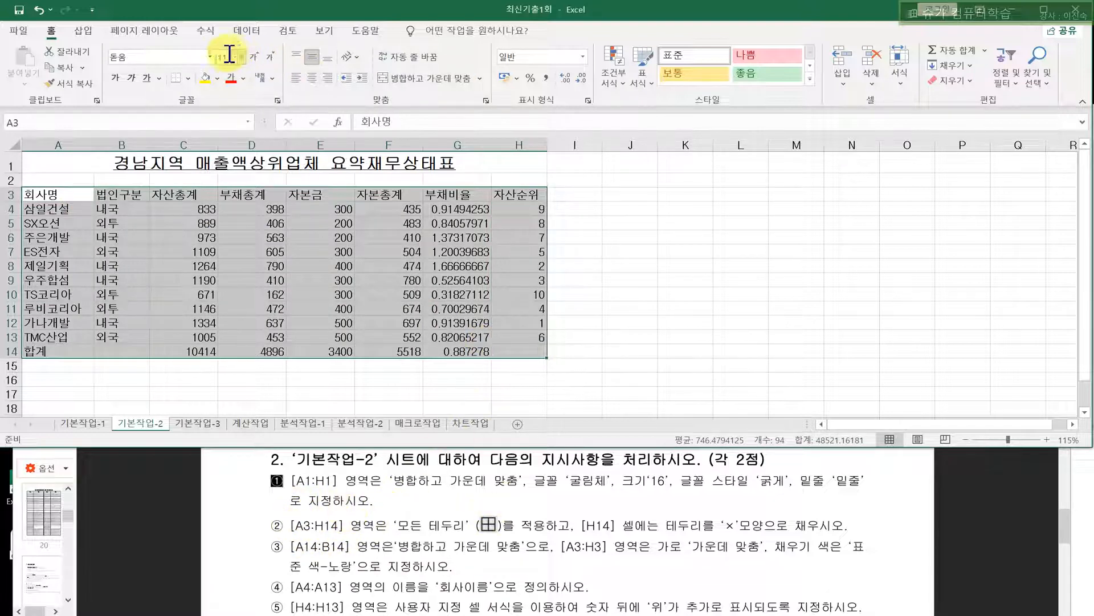
click(188, 78)
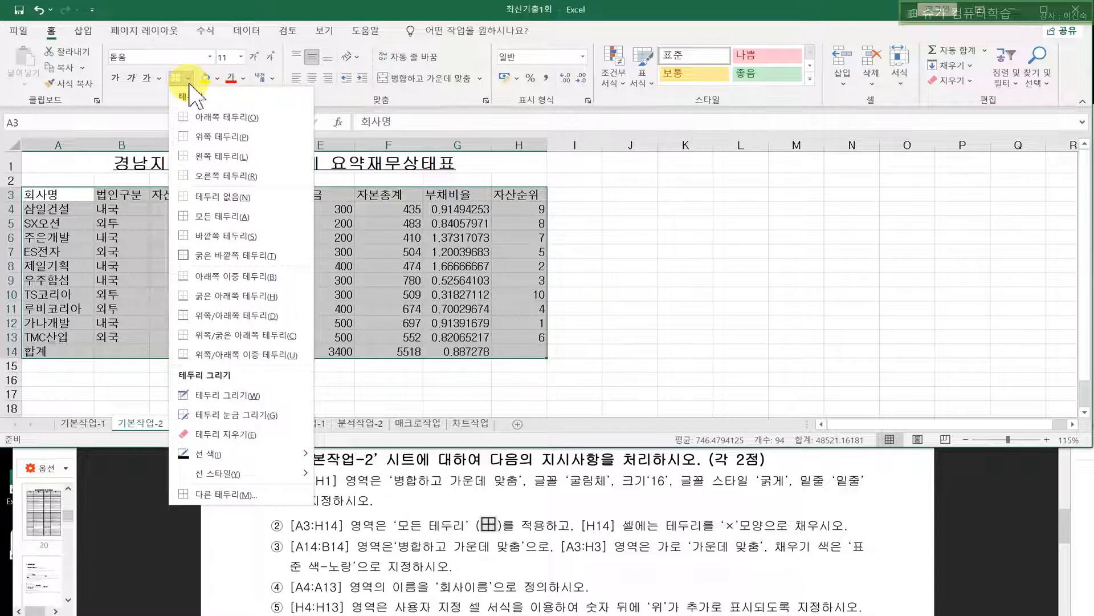
click(201, 217)
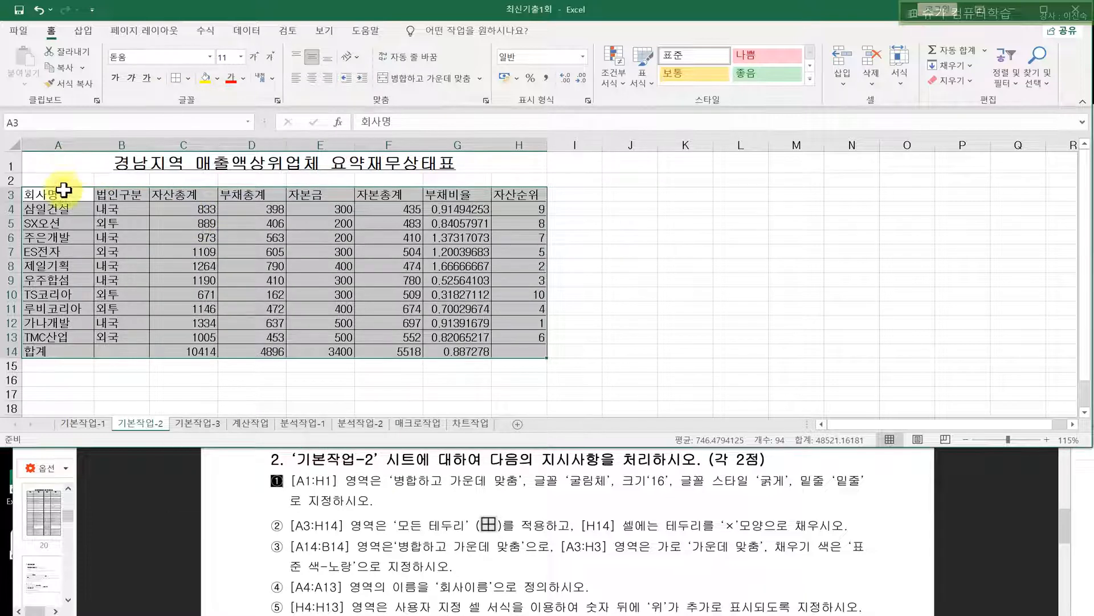
- Fill cell H14 with an X shape by adding both diagonal borders in the cell formatting
drag(64, 194, 504, 200)
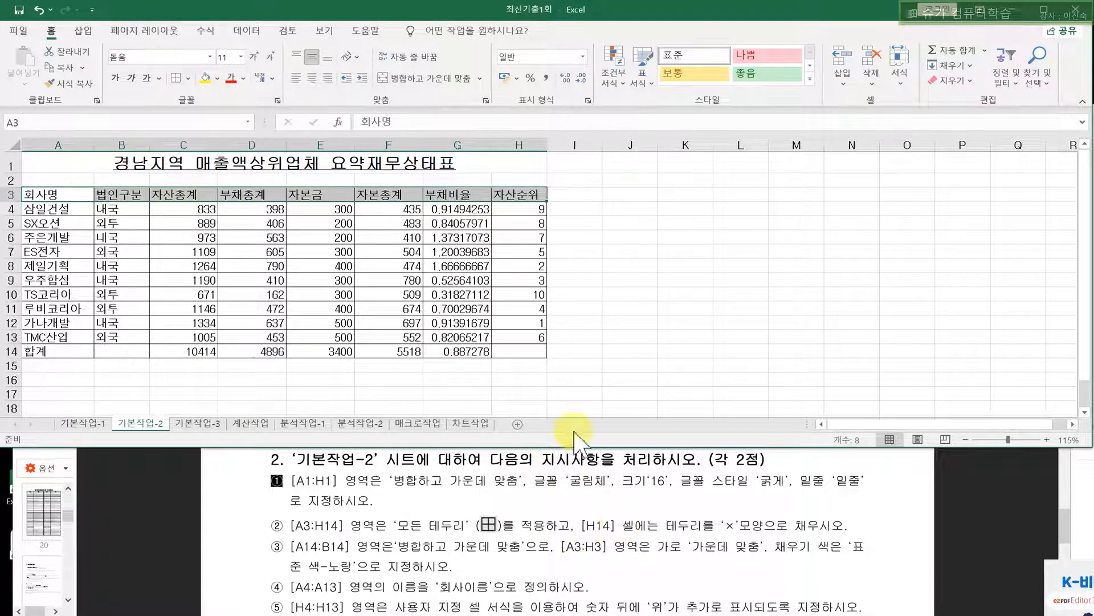
click(509, 353)
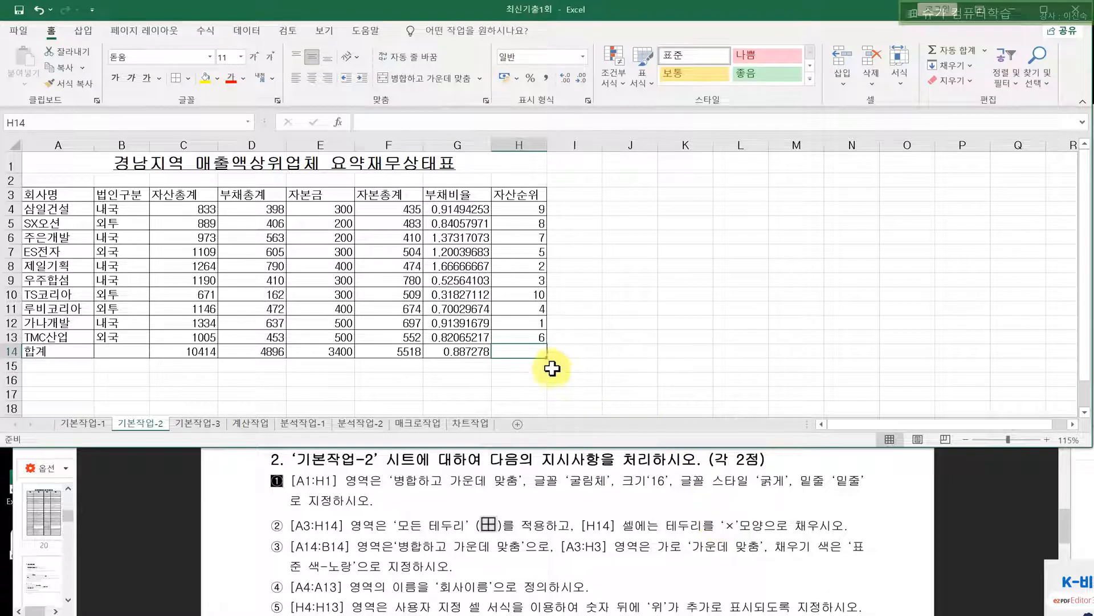
right_click(520, 353)
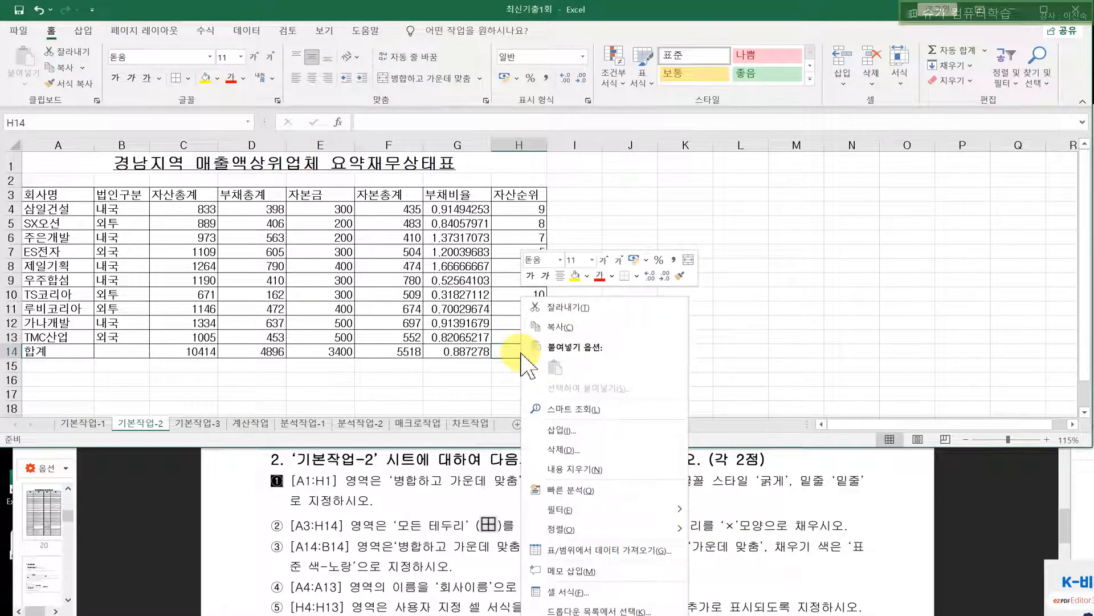
click(587, 593)
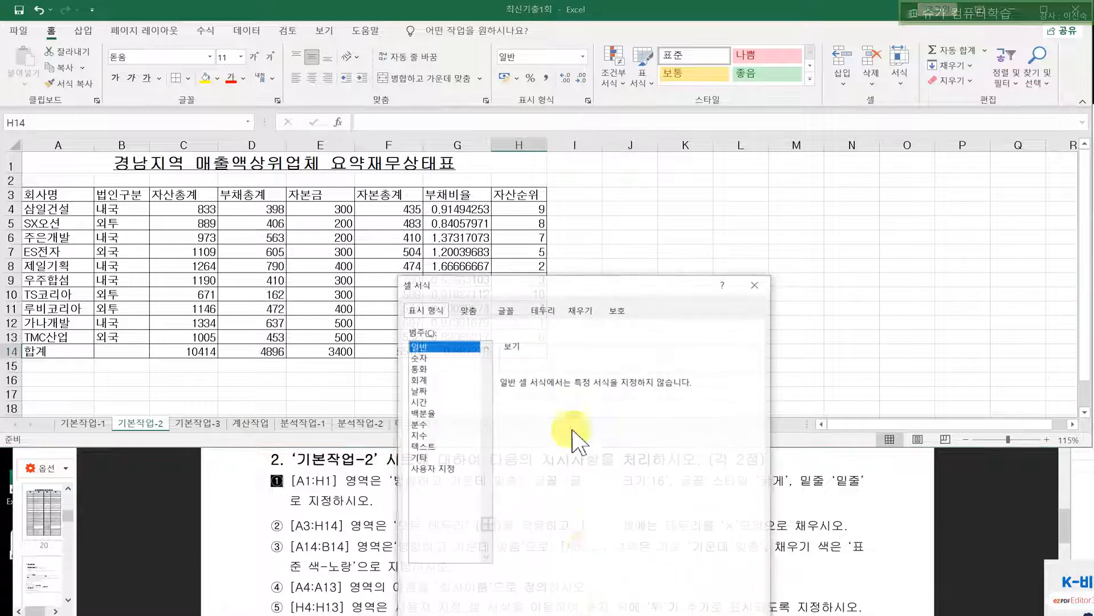
drag(495, 285, 511, 202)
click(558, 226)
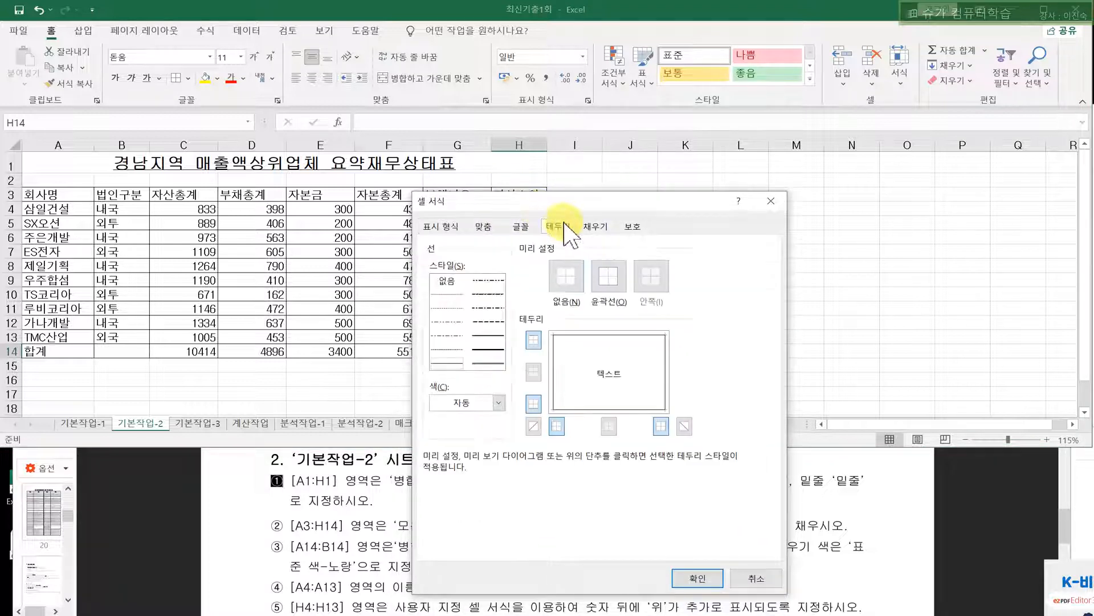
click(533, 426)
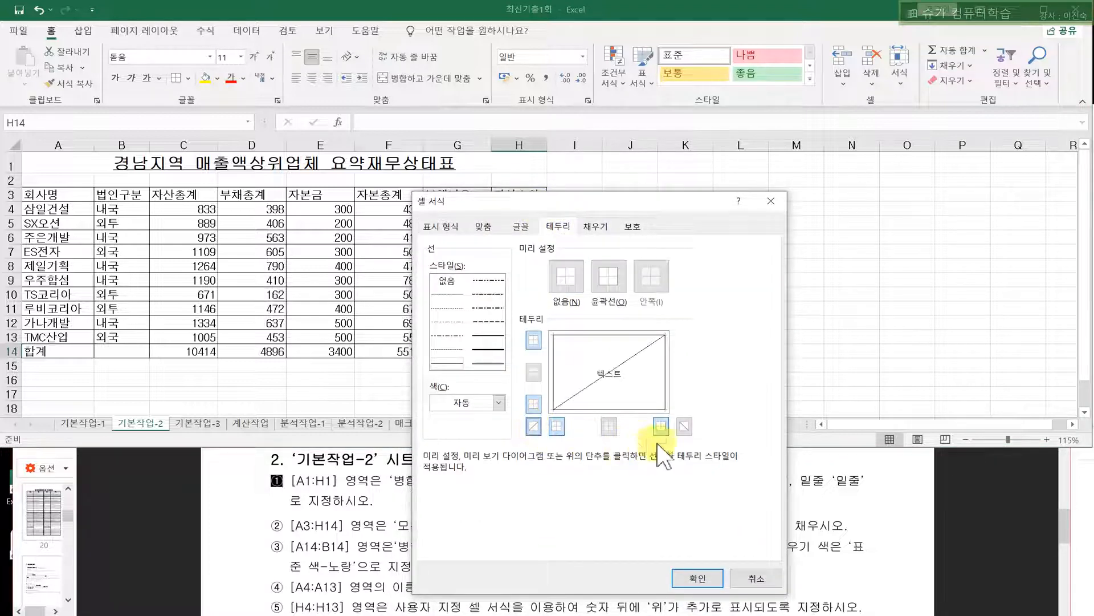
click(684, 426)
click(692, 573)
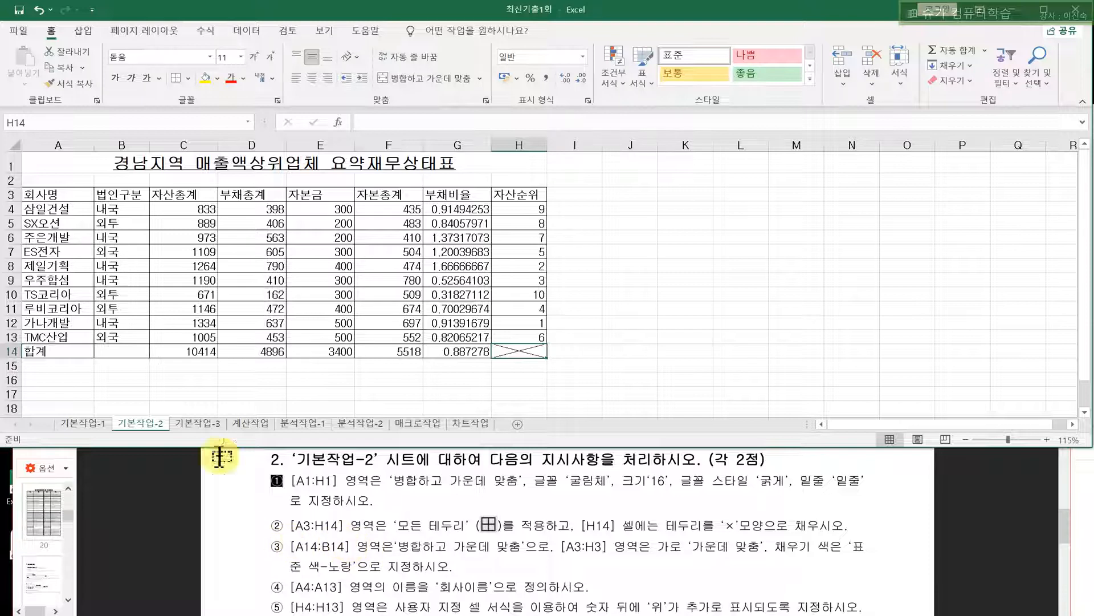
- Merge and center cells A14:B14 in the 합계 row
click(48, 352)
drag(49, 352, 114, 349)
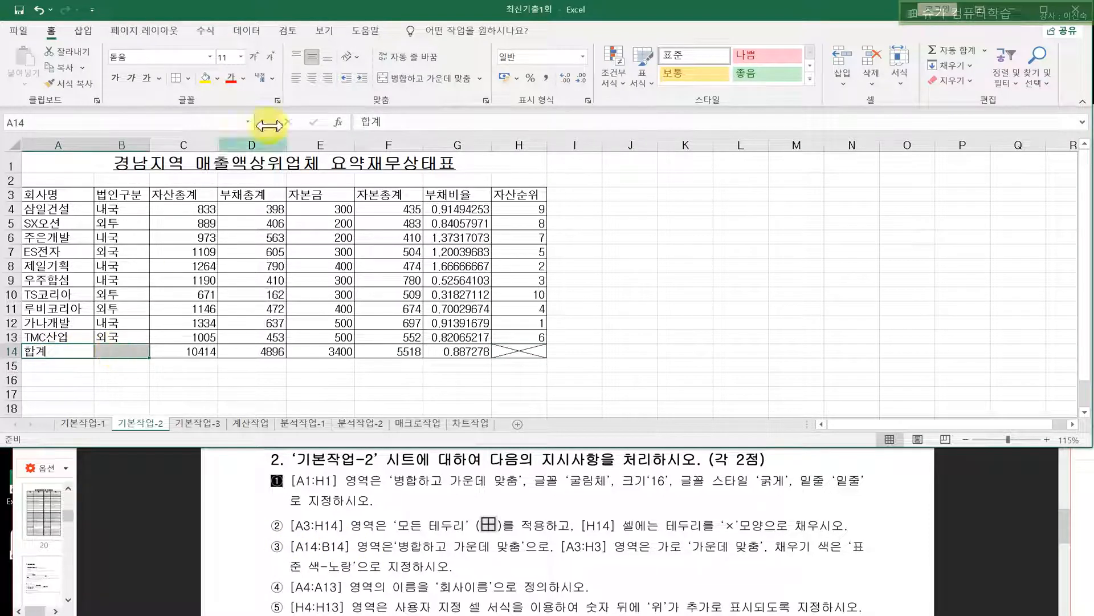
click(408, 80)
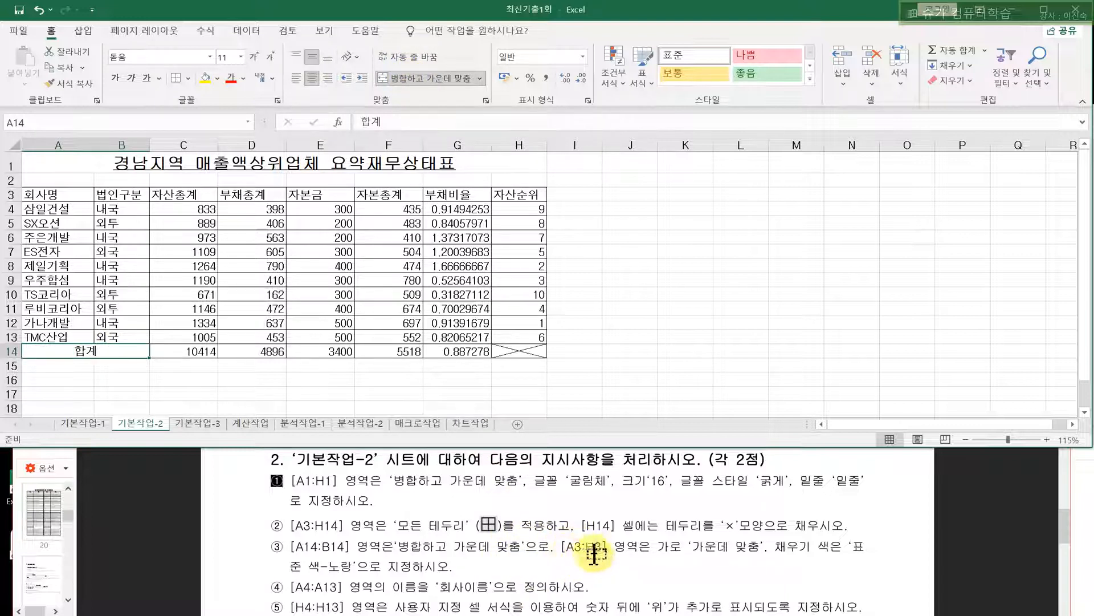
- Center the header cells A3:H3 horizontally and fill them with the standard yellow color
drag(63, 194, 515, 190)
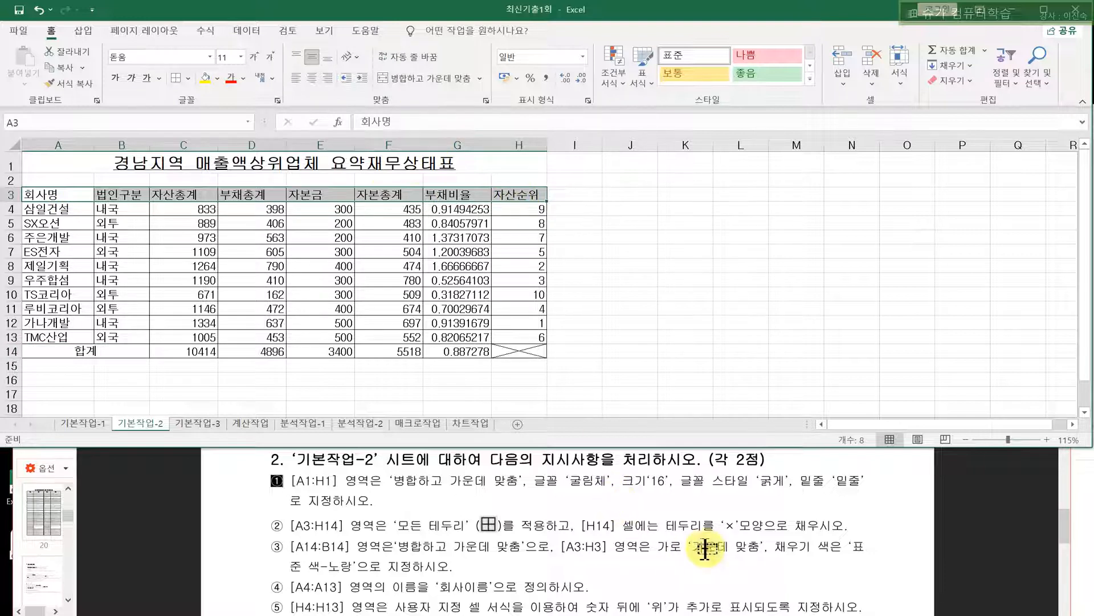
click(311, 78)
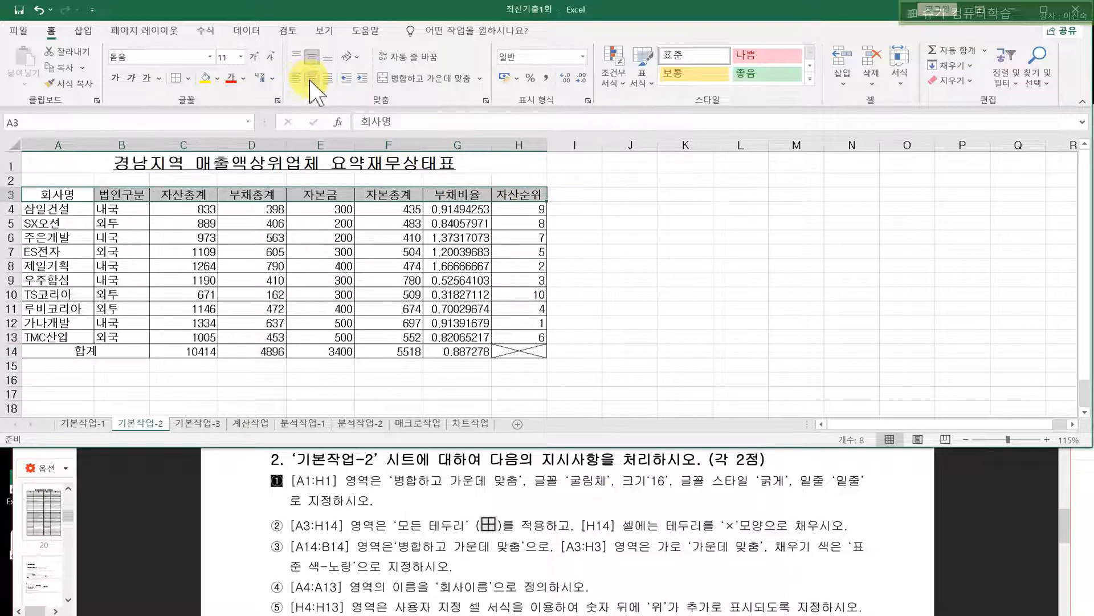
click(217, 80)
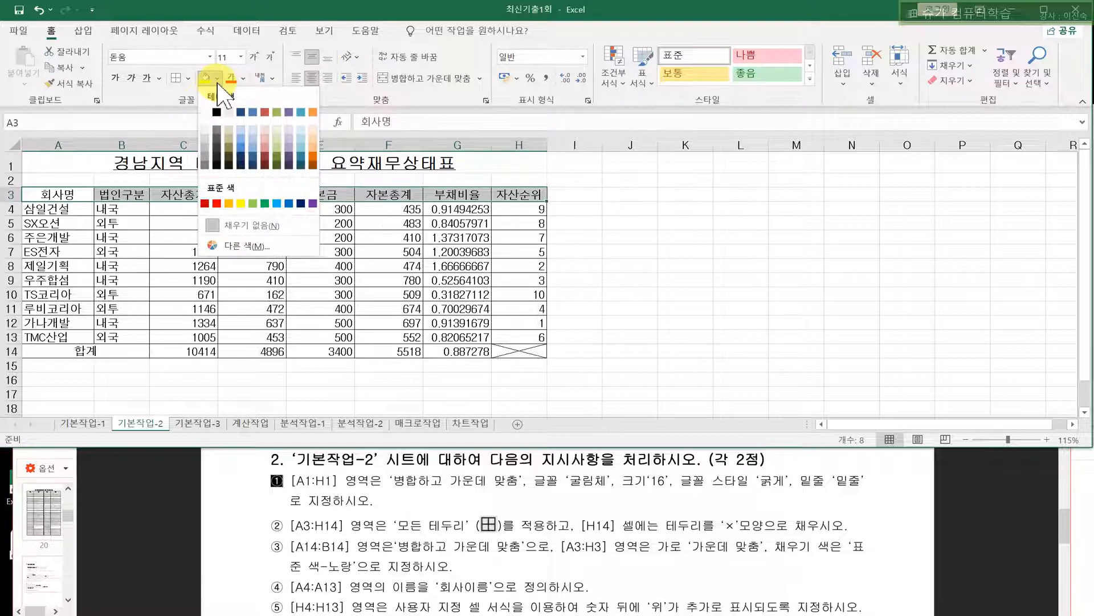
click(241, 204)
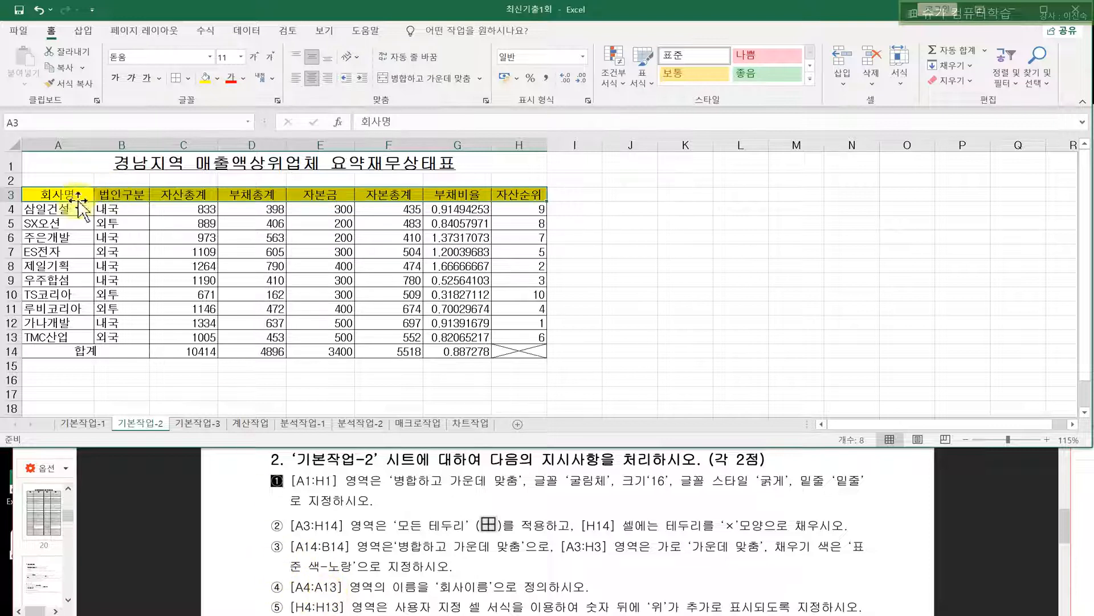
- Define the name 회사이름 for the range A4:A13
drag(73, 208, 49, 337)
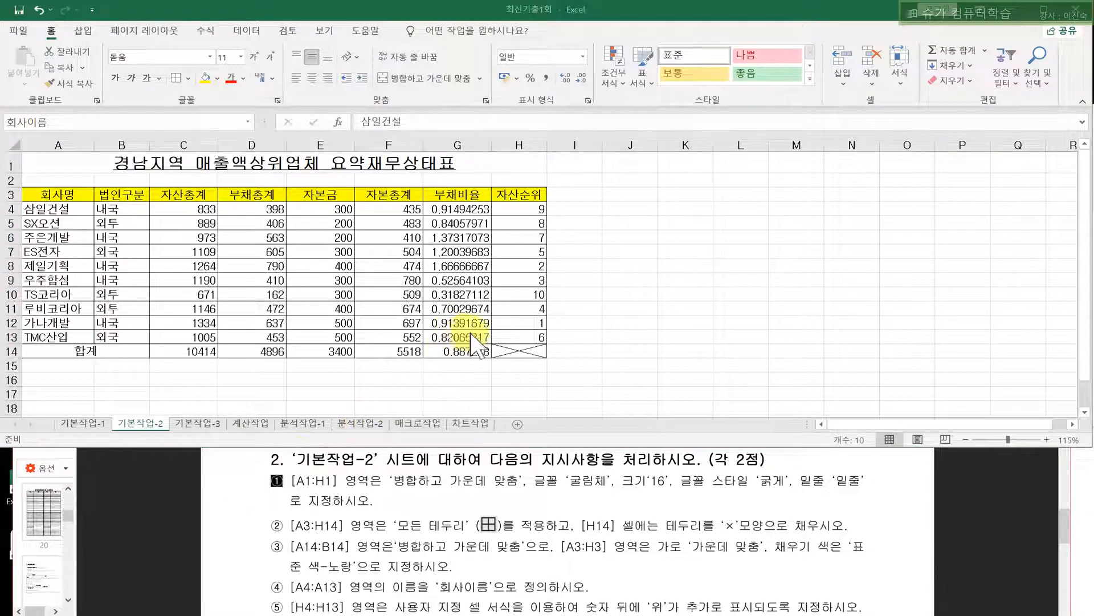
click(514, 203)
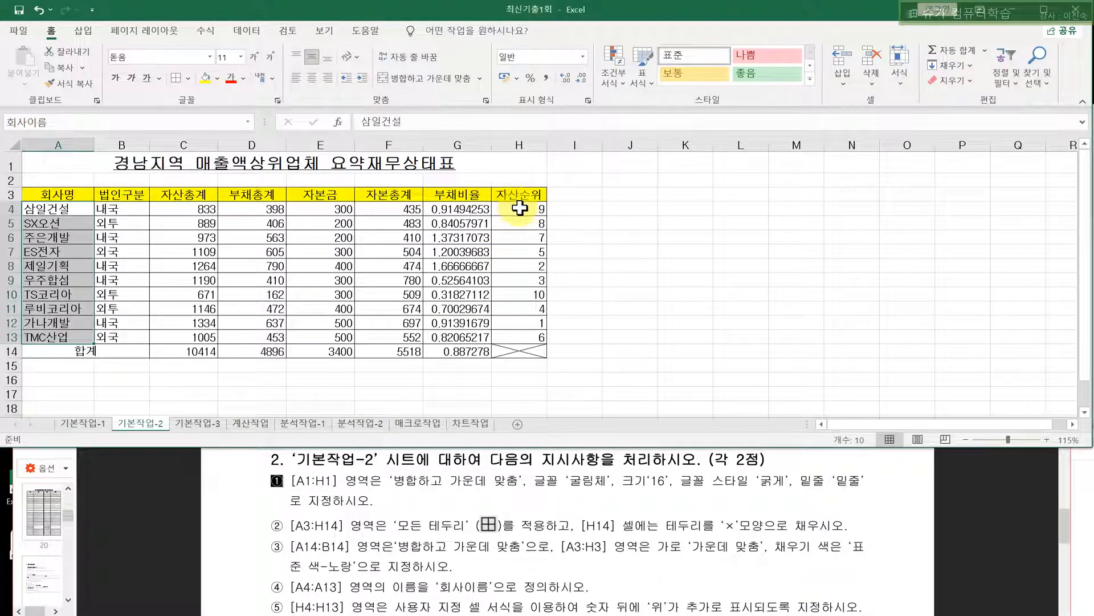
- Apply the custom number format #"위" to the 자산순위 values in H4:H13
click(519, 209)
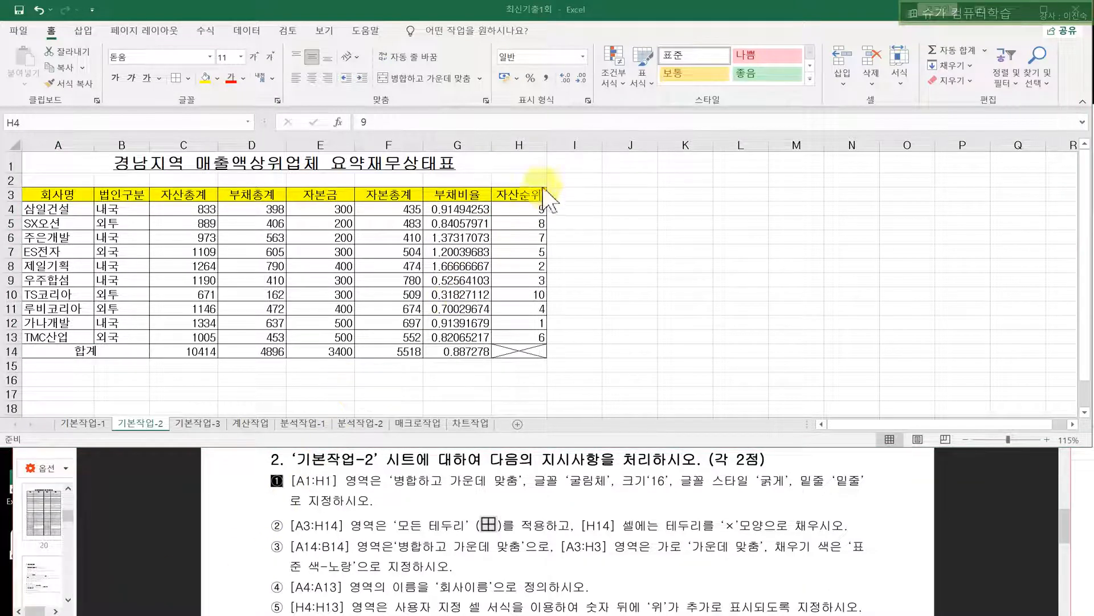
drag(515, 210, 516, 330)
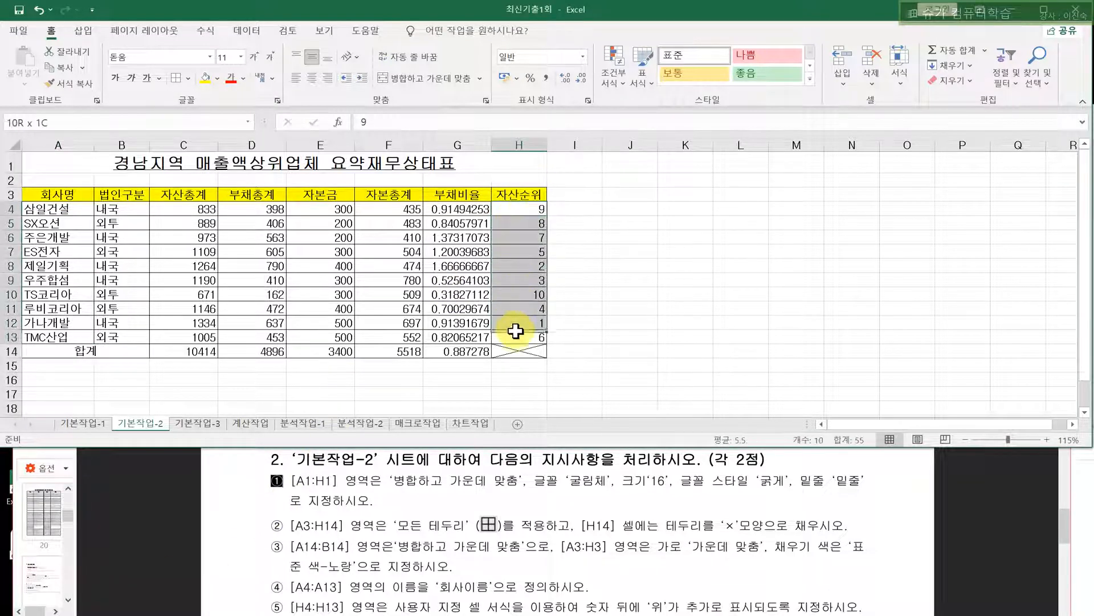
right_click(532, 249)
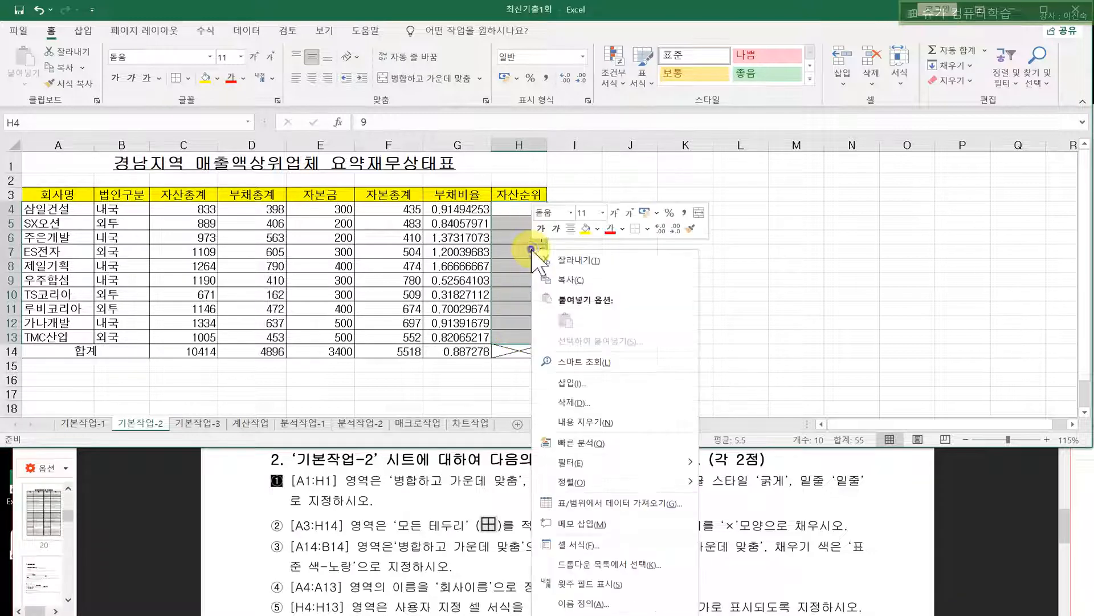
click(587, 545)
click(433, 310)
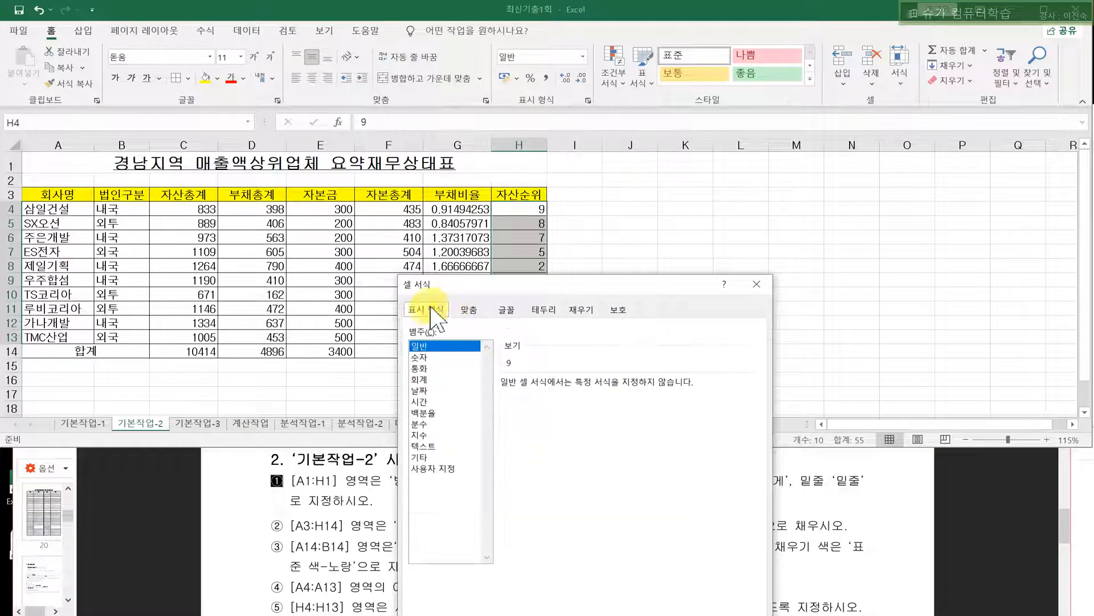
drag(471, 293, 503, 196)
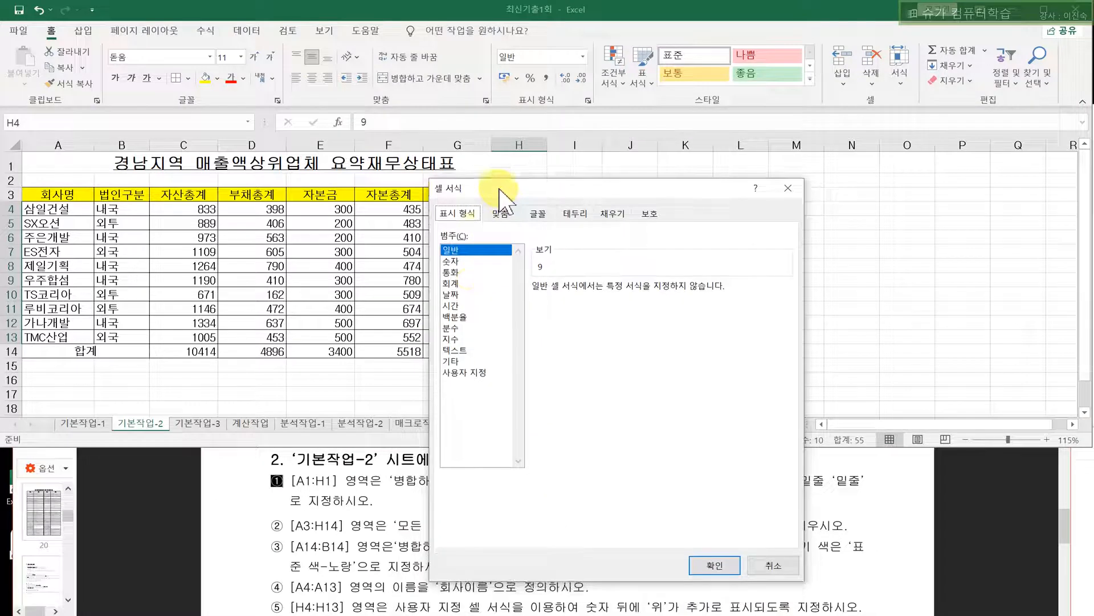
click(476, 372)
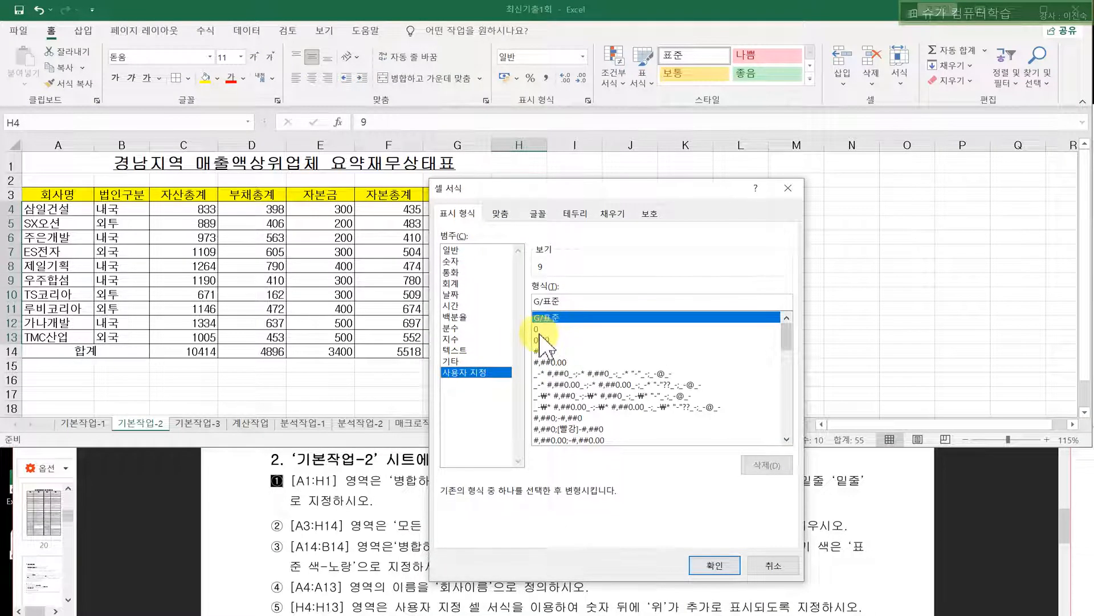
drag(566, 192, 555, 143)
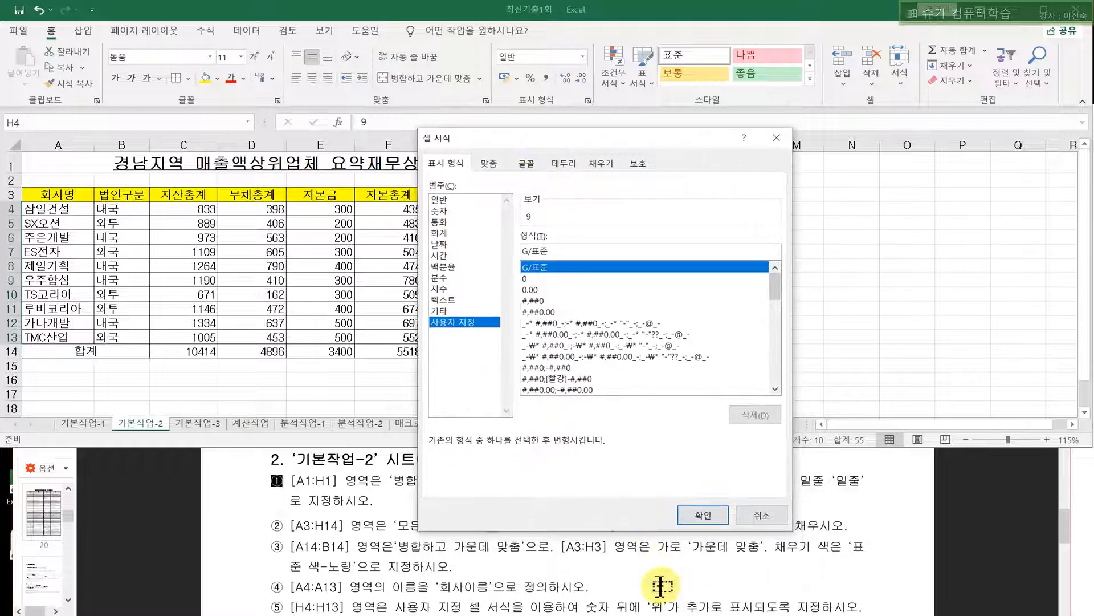
click(531, 279)
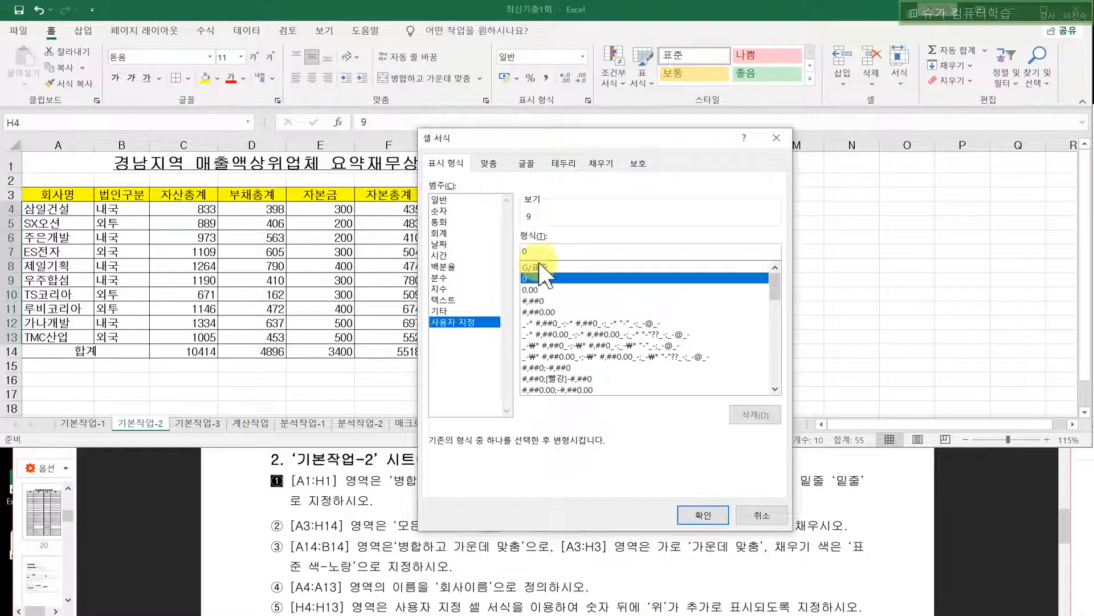
drag(536, 251, 504, 257)
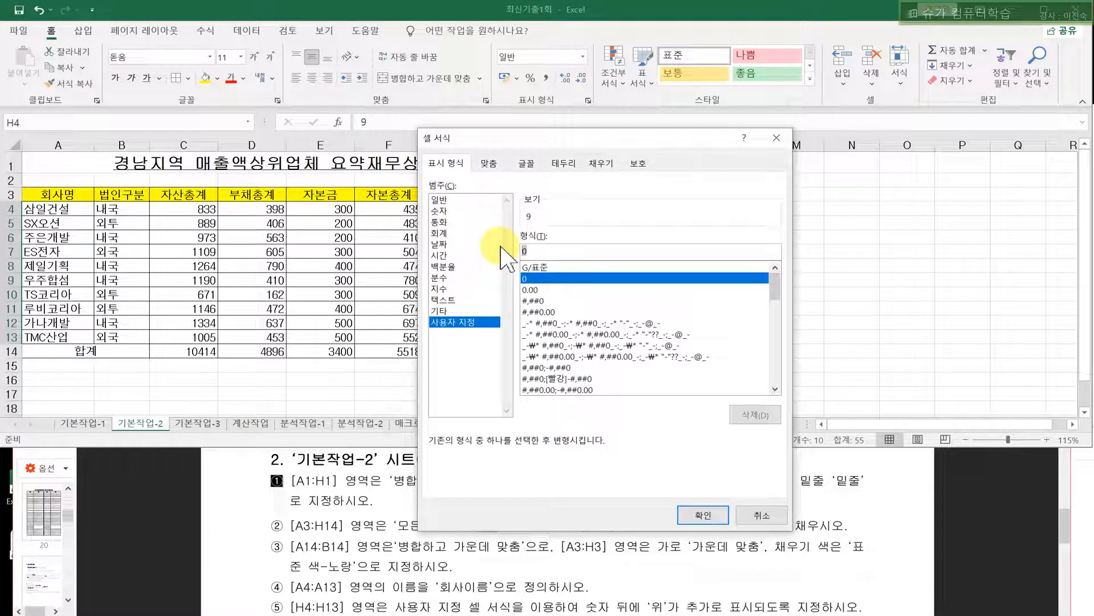
text(#"위)
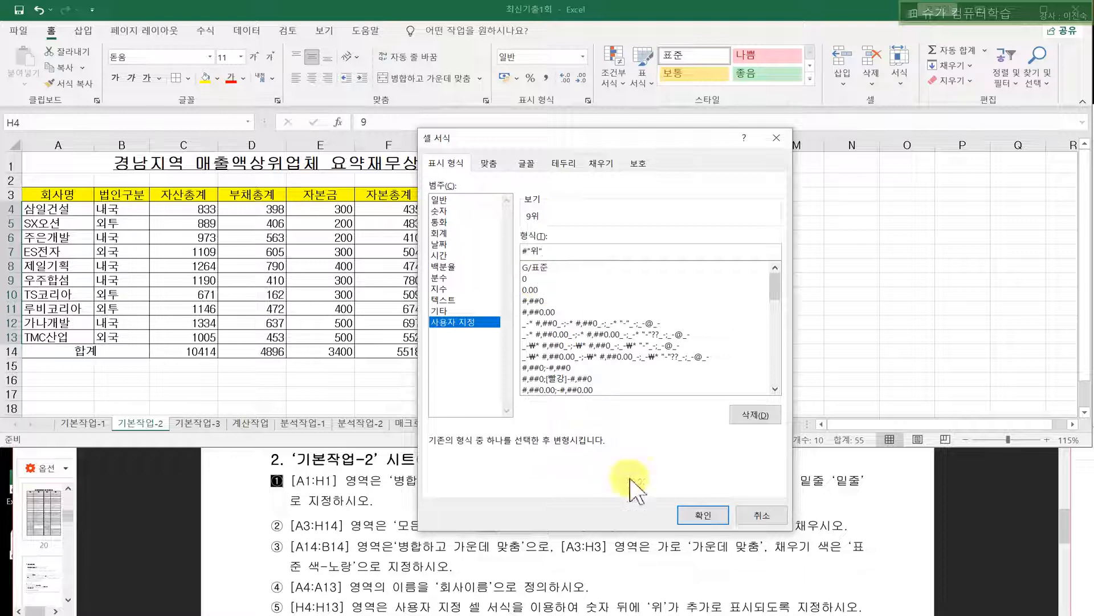
click(699, 516)
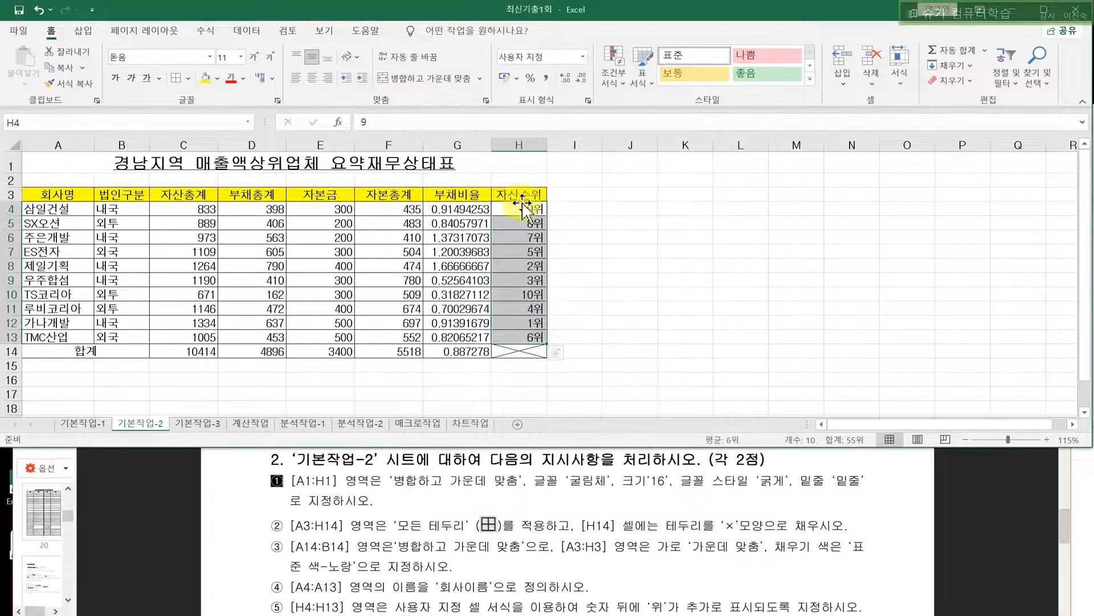
- Save the workbook and switch to the 기본작업-3 sheet
click(629, 264)
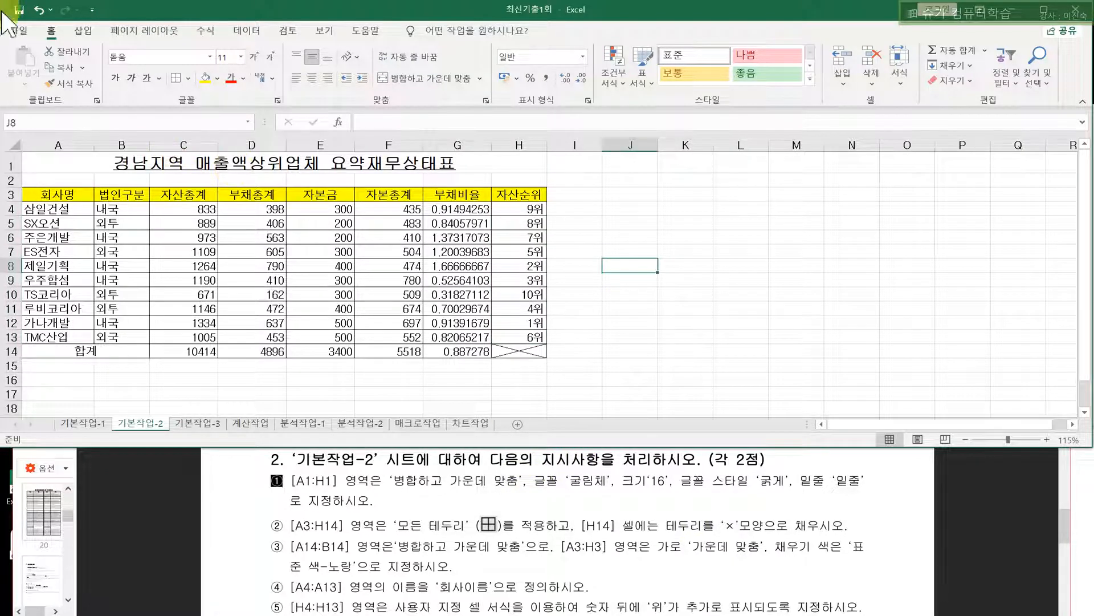
click(19, 10)
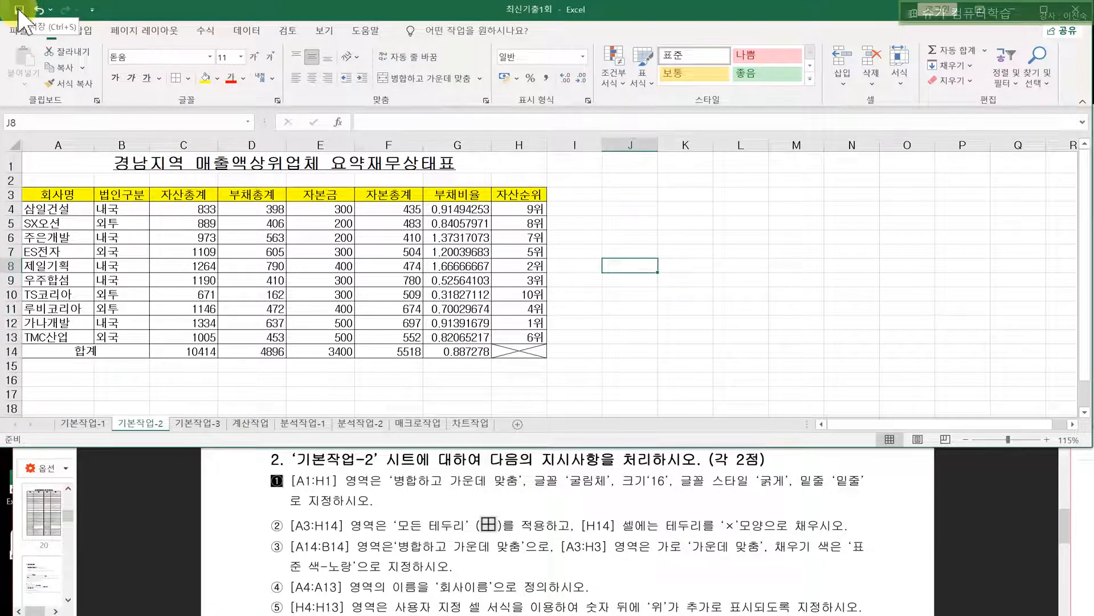
click(200, 423)
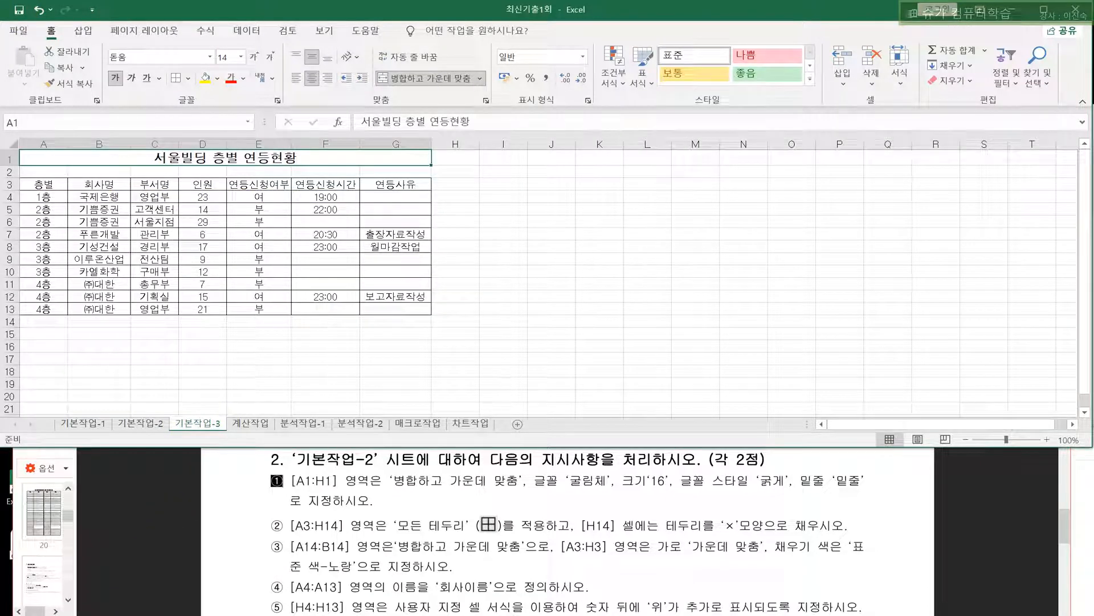
click(192, 423)
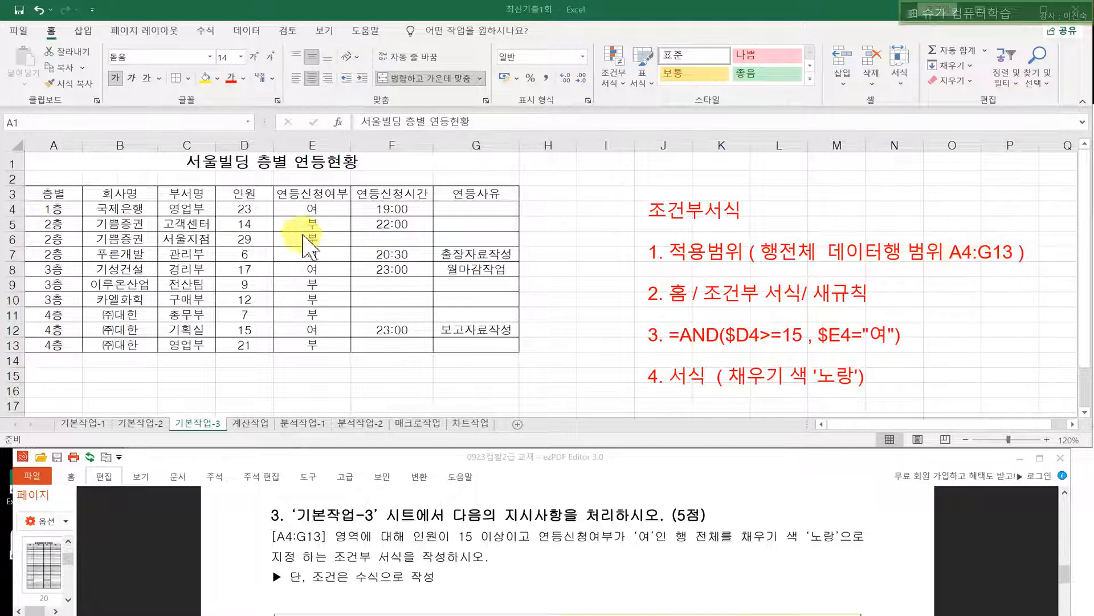
- Start a new conditional formatting rule for A4:G13 that uses a formula to determine which cells to format
click(53, 210)
drag(53, 210, 468, 348)
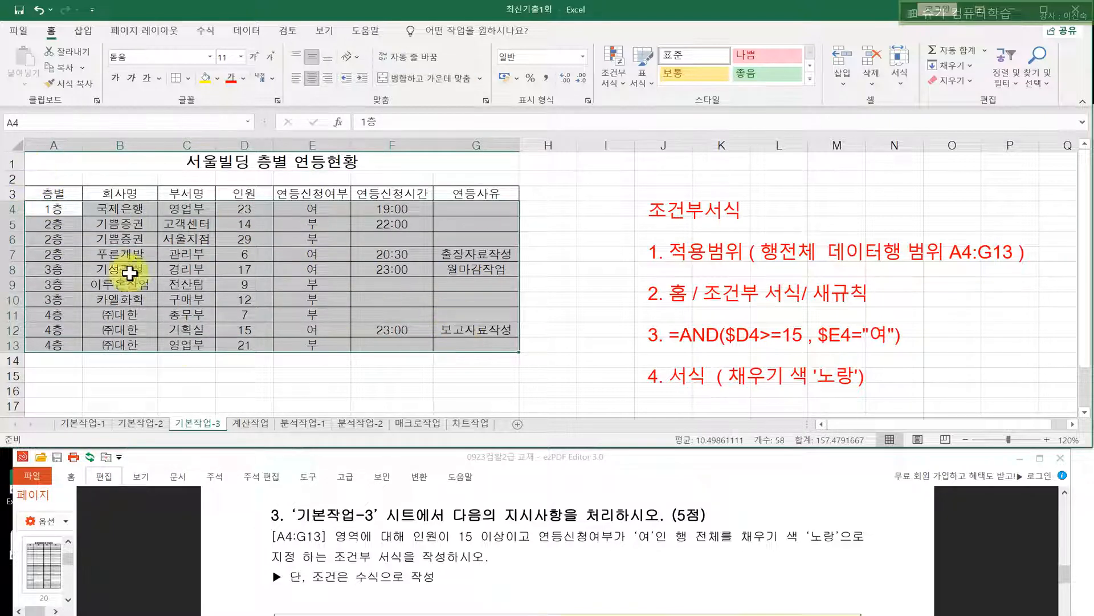
click(613, 85)
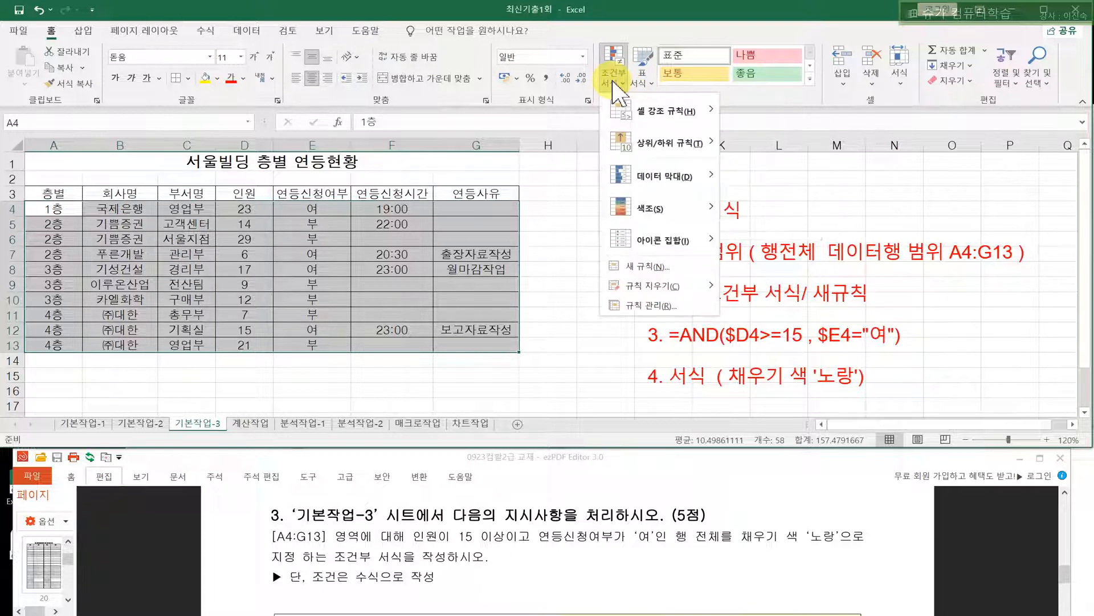
click(614, 86)
click(613, 84)
click(617, 80)
click(617, 82)
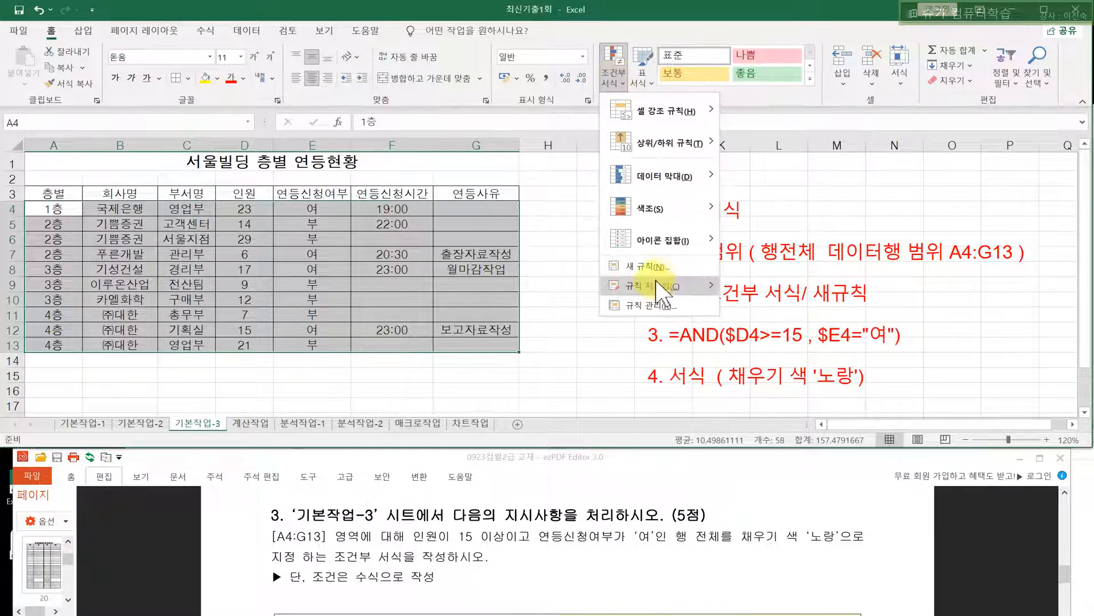
click(658, 265)
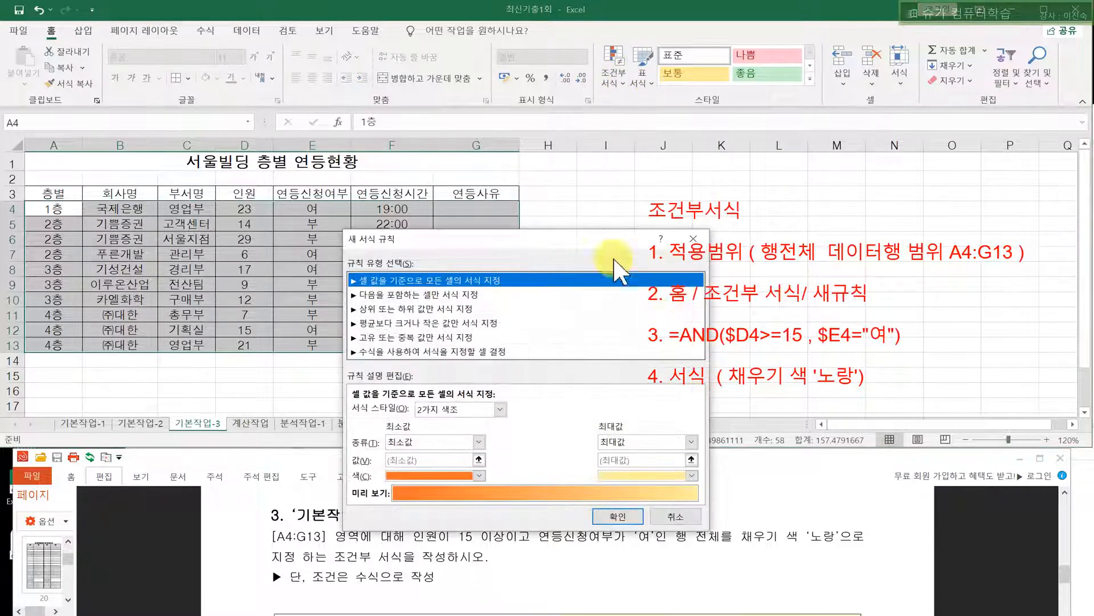
drag(577, 242, 448, 90)
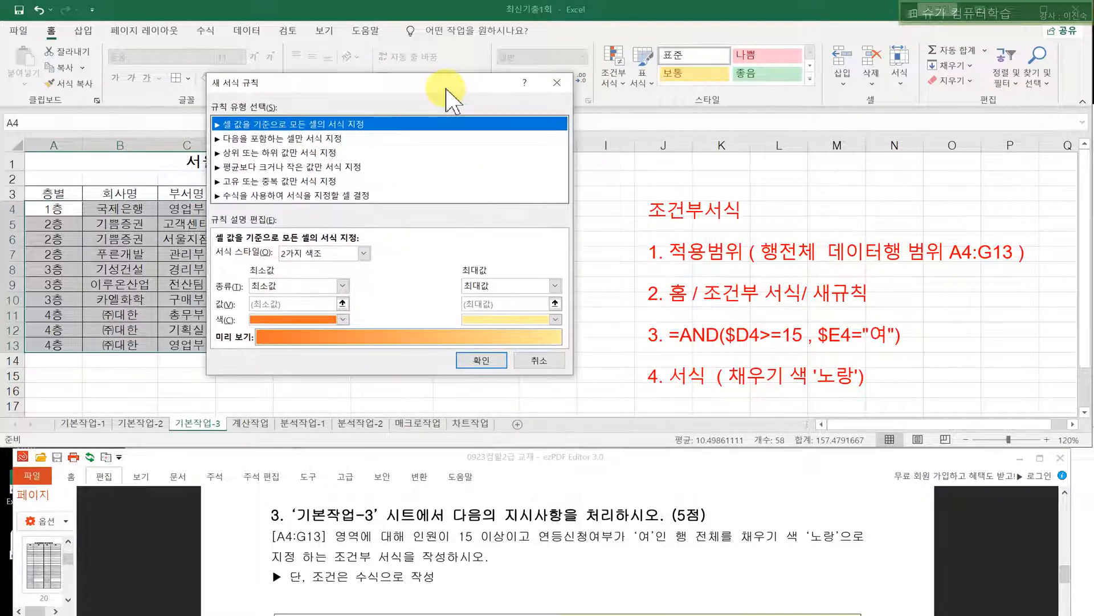
click(264, 195)
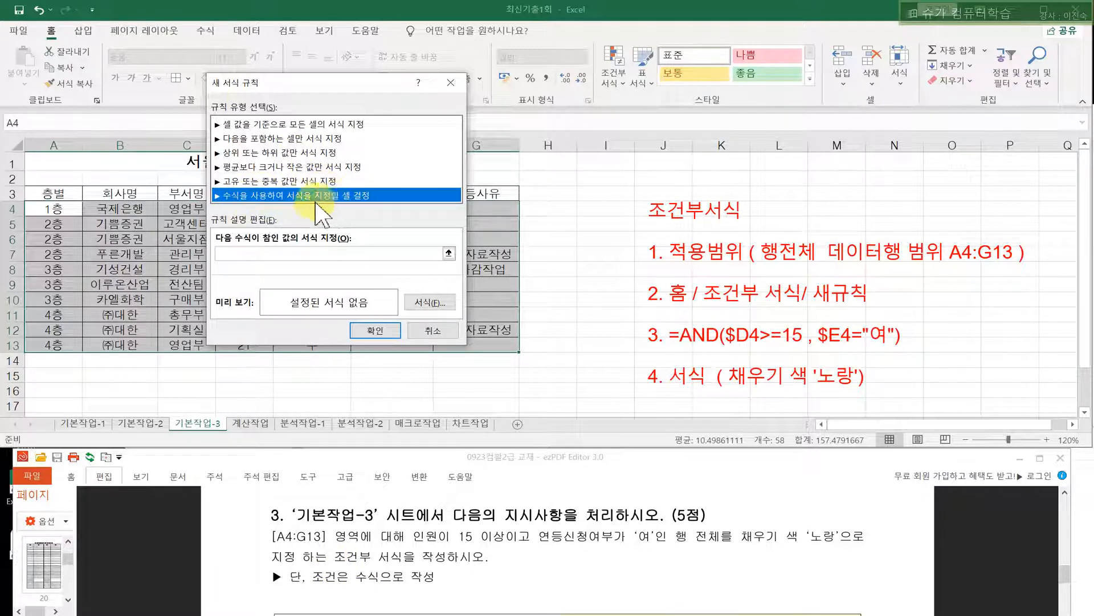
- Enter the rule formula =AND($D4>=15,$E4="여") with the column references fixed
click(294, 253)
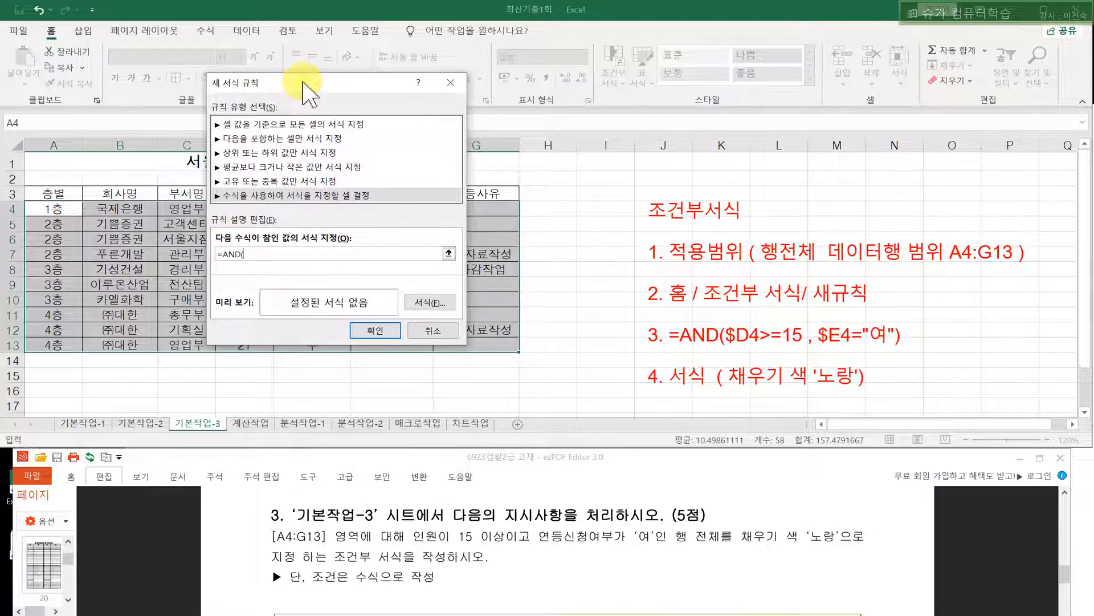
drag(311, 94, 352, 241)
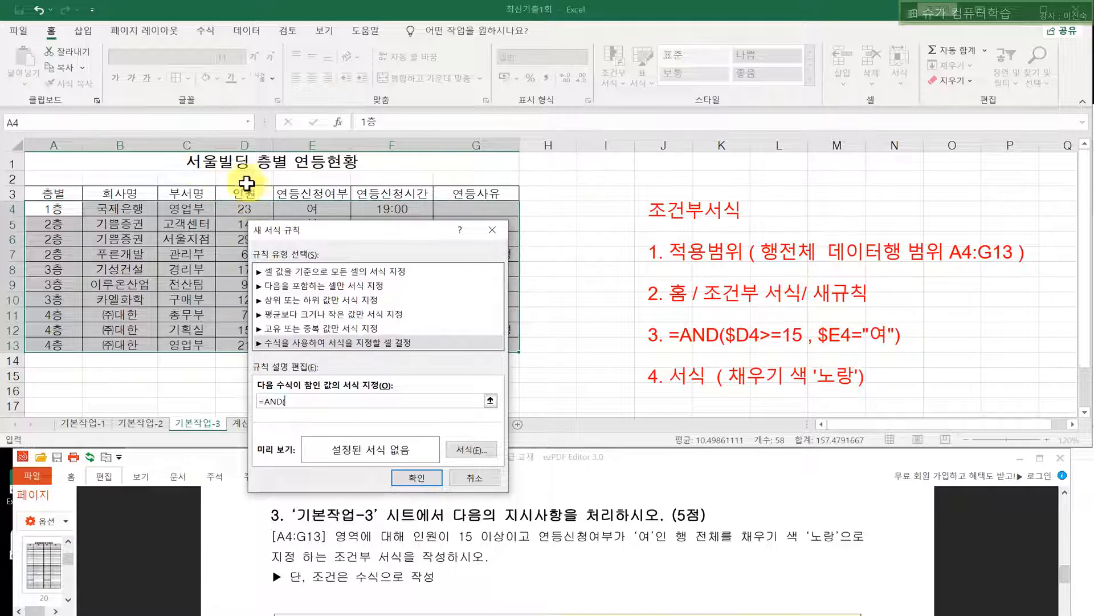
drag(275, 230, 342, 224)
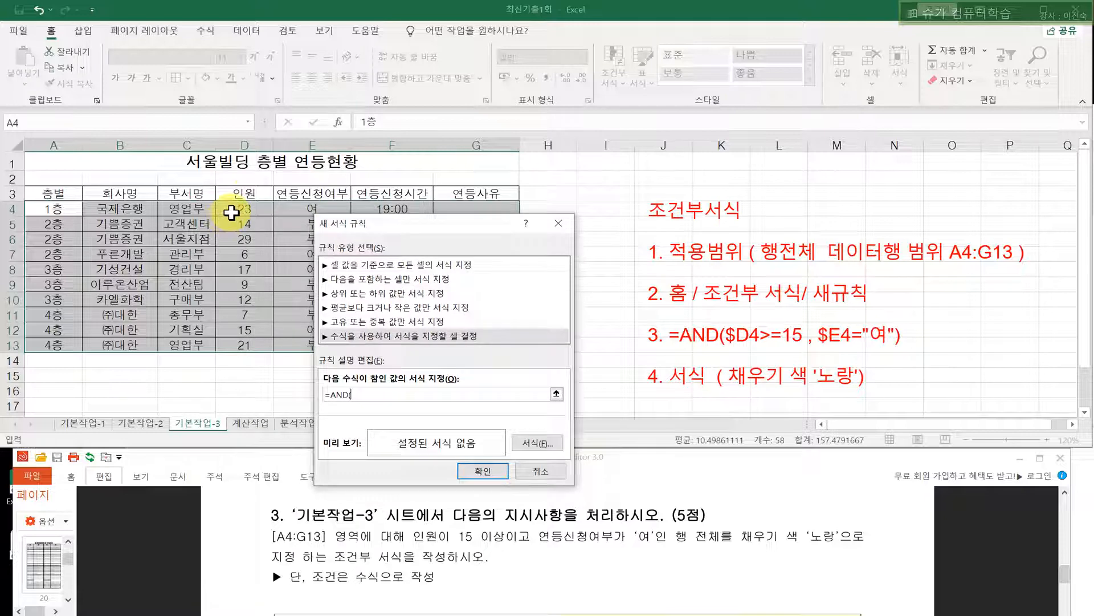
drag(231, 212, 240, 345)
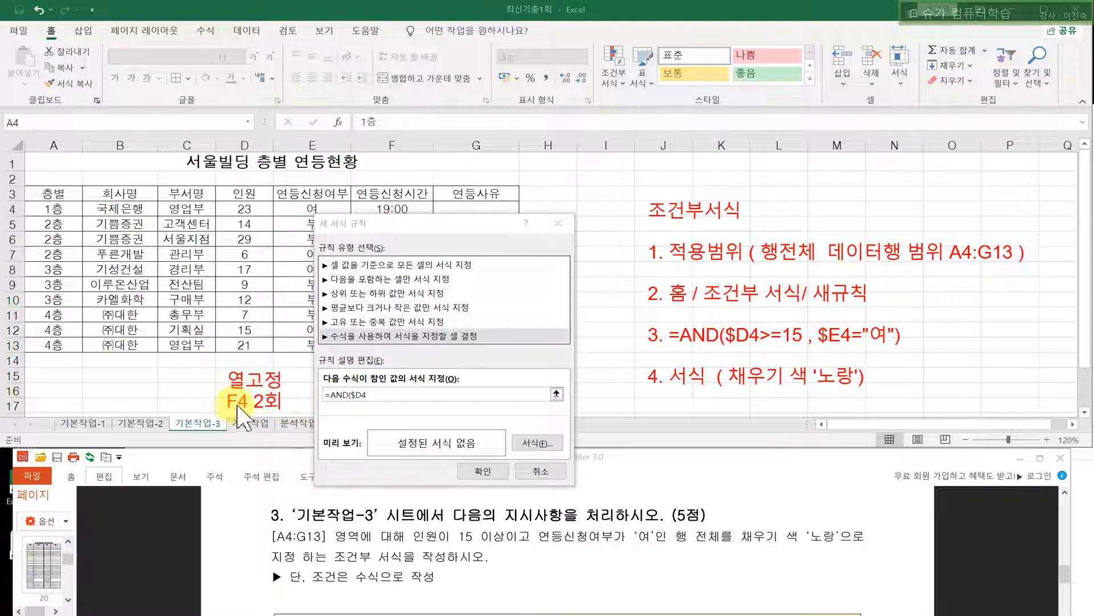
click(348, 399)
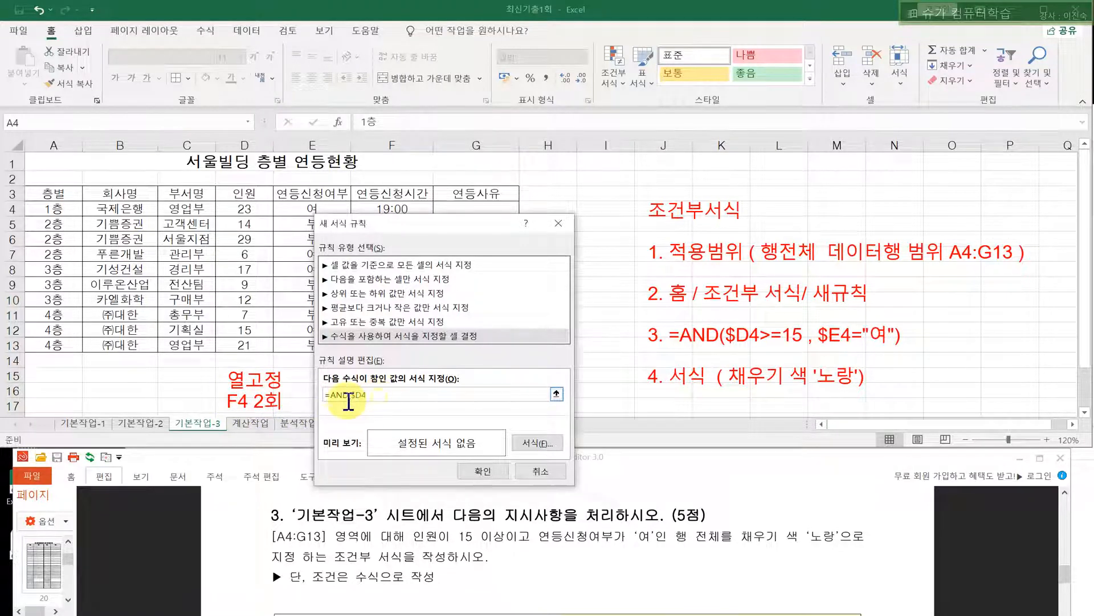
click(349, 400)
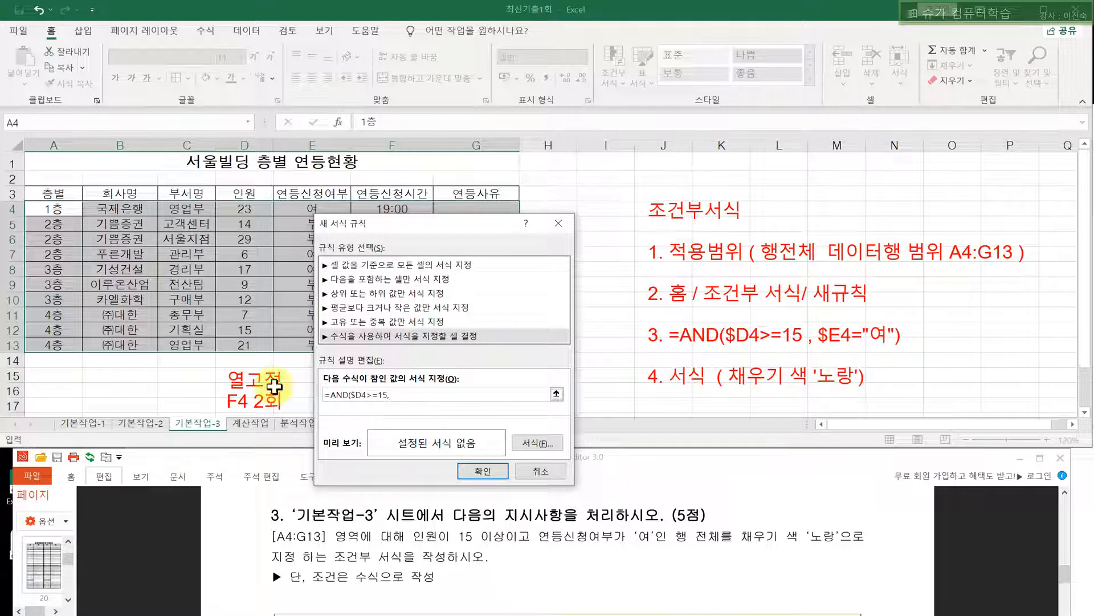
drag(348, 226, 383, 219)
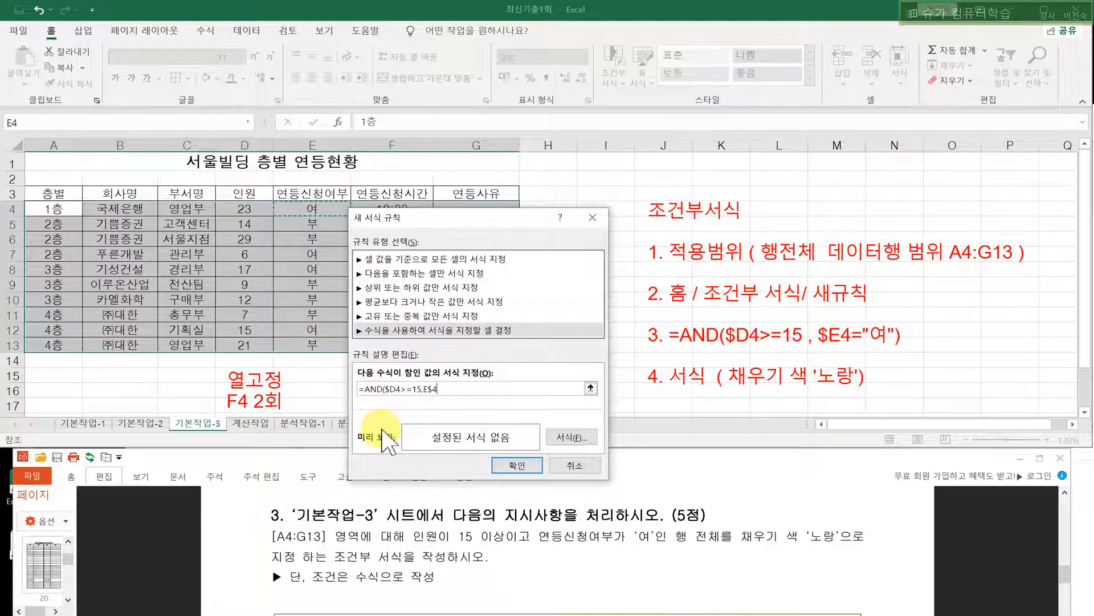
key(F4)
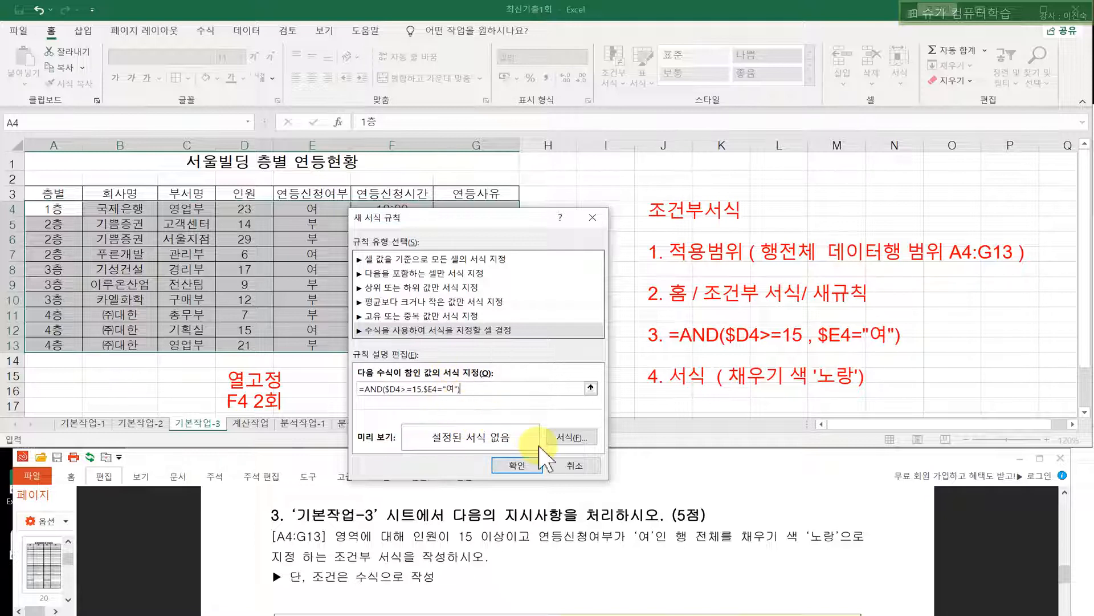
- Set the rule's fill color to standard yellow and apply the rule to the selected rows
click(571, 438)
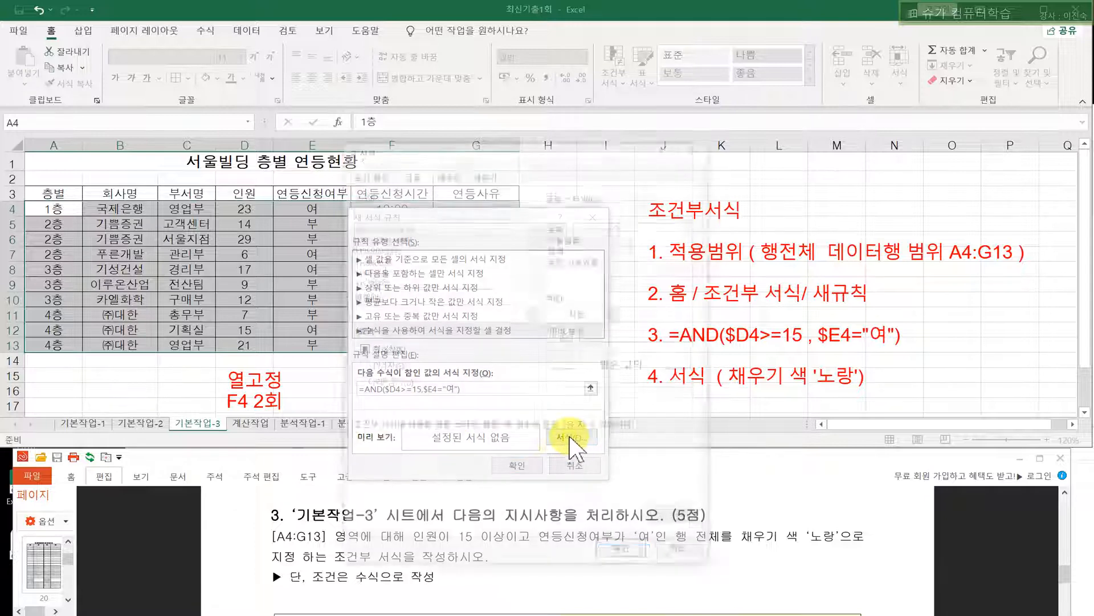
click(483, 172)
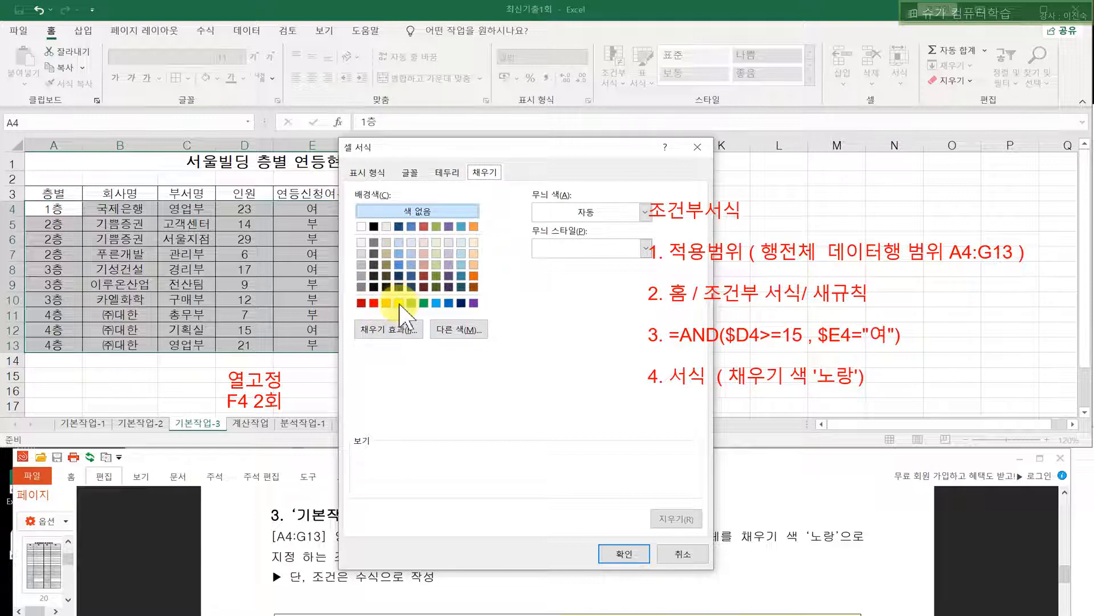
click(398, 303)
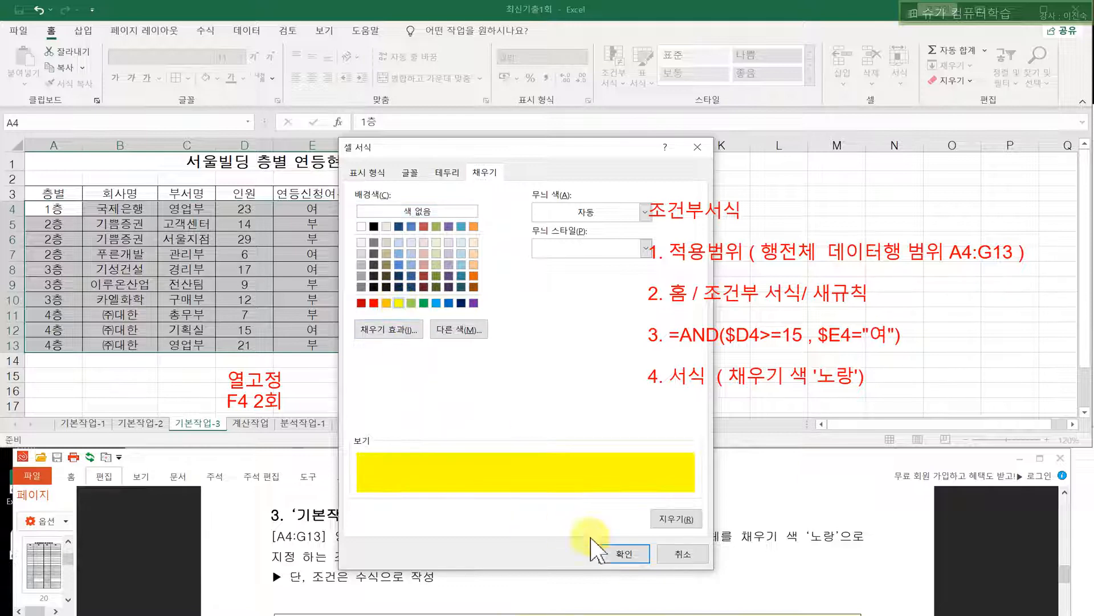
click(624, 556)
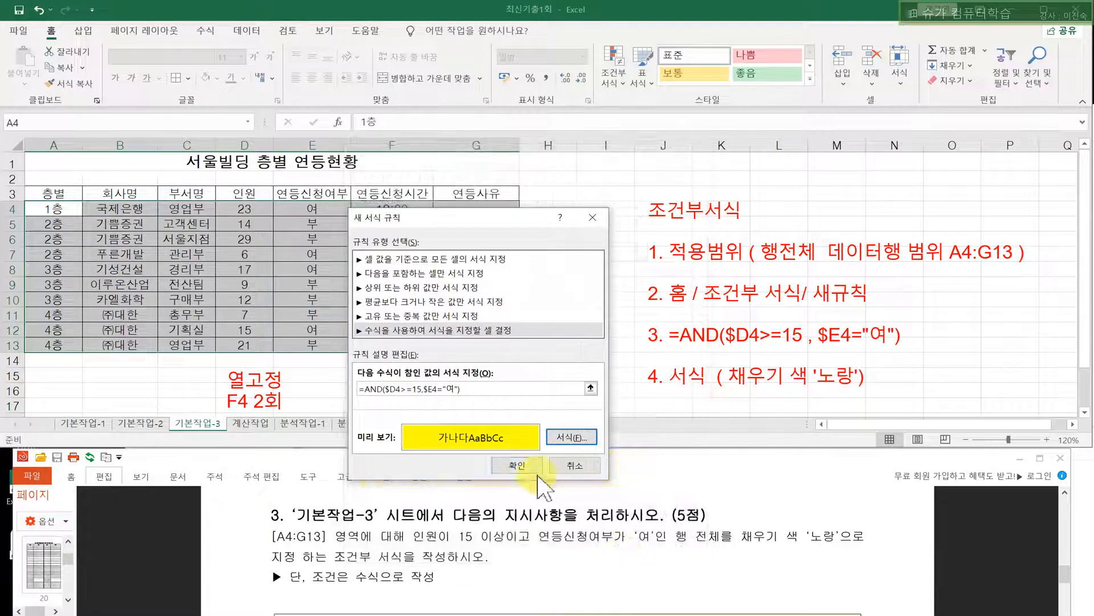
click(517, 464)
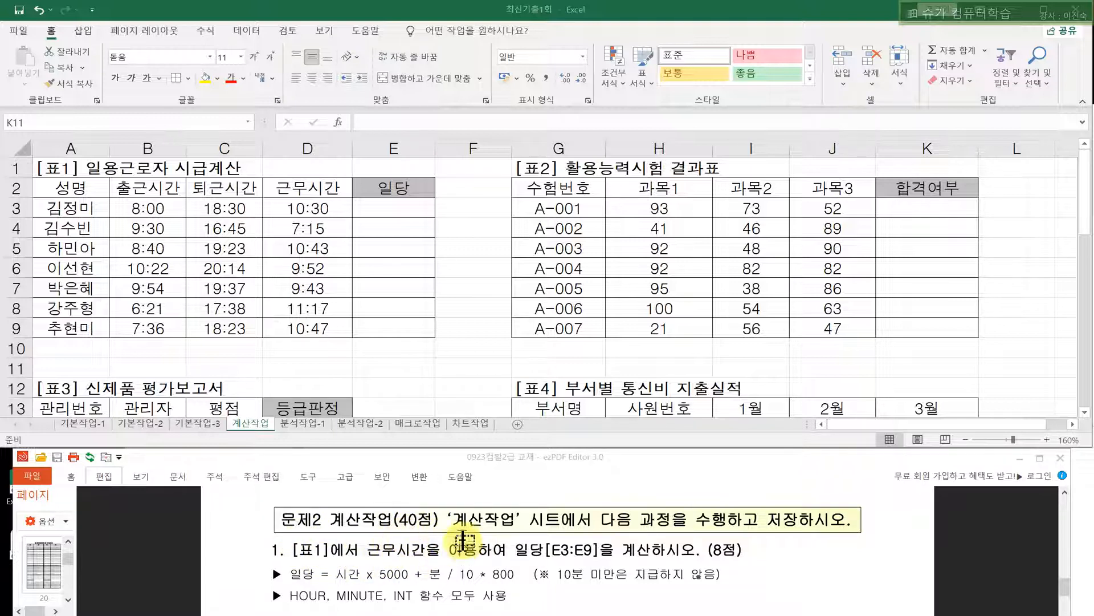
- Examine the empty 일당 range E3:E9 in 표1 of the 계산작업 sheet
click(394, 208)
drag(399, 210, 399, 323)
click(415, 265)
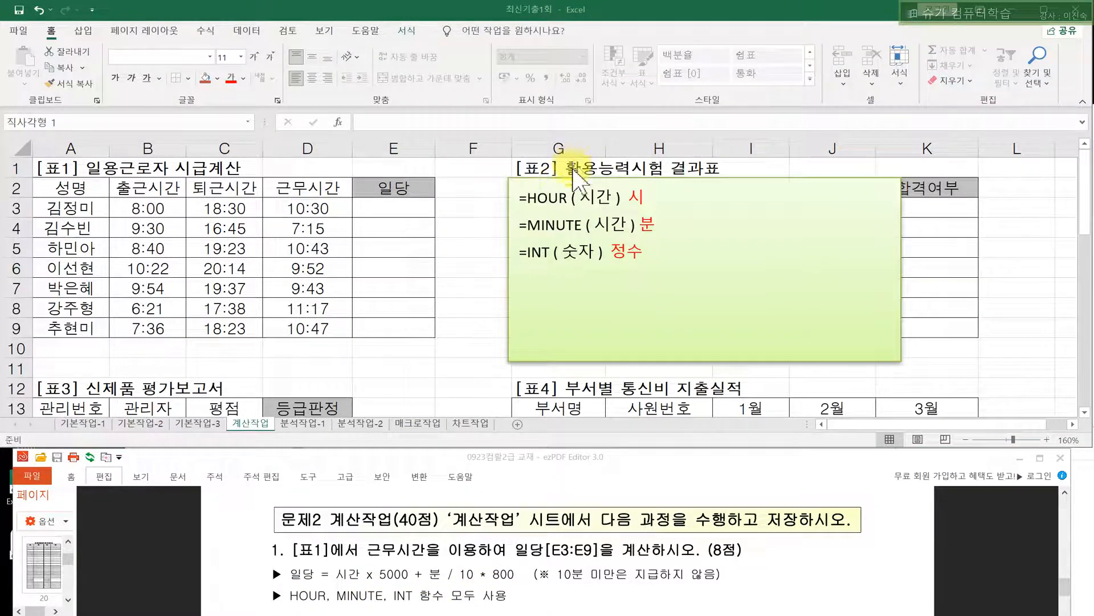
- Move the green function note slightly to the left and highlight the HOUR line's 시간 argument and 시 result
click(511, 288)
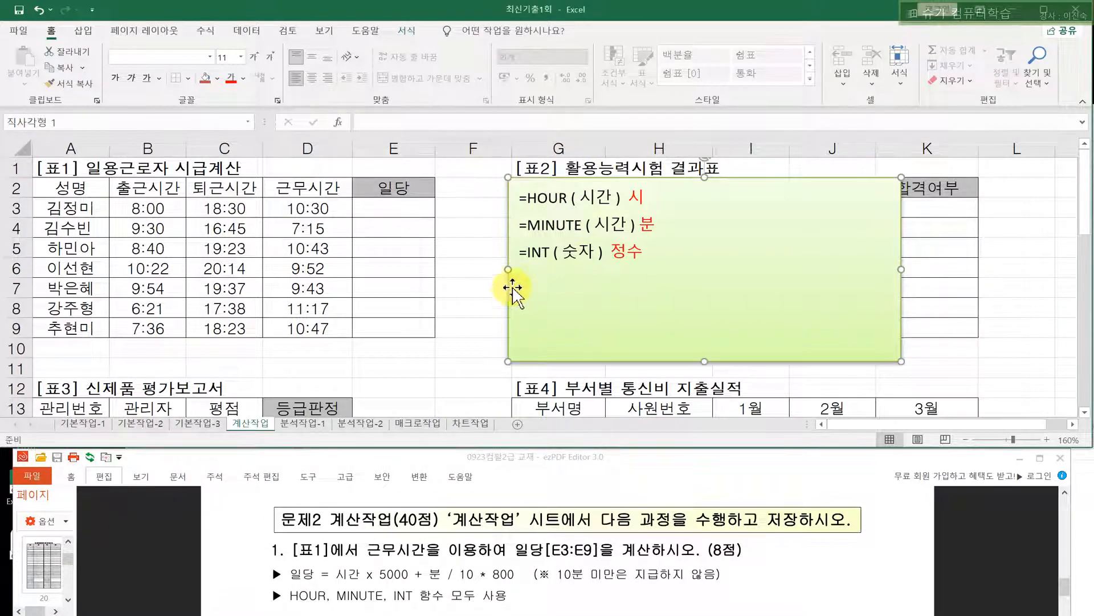
drag(513, 289, 499, 293)
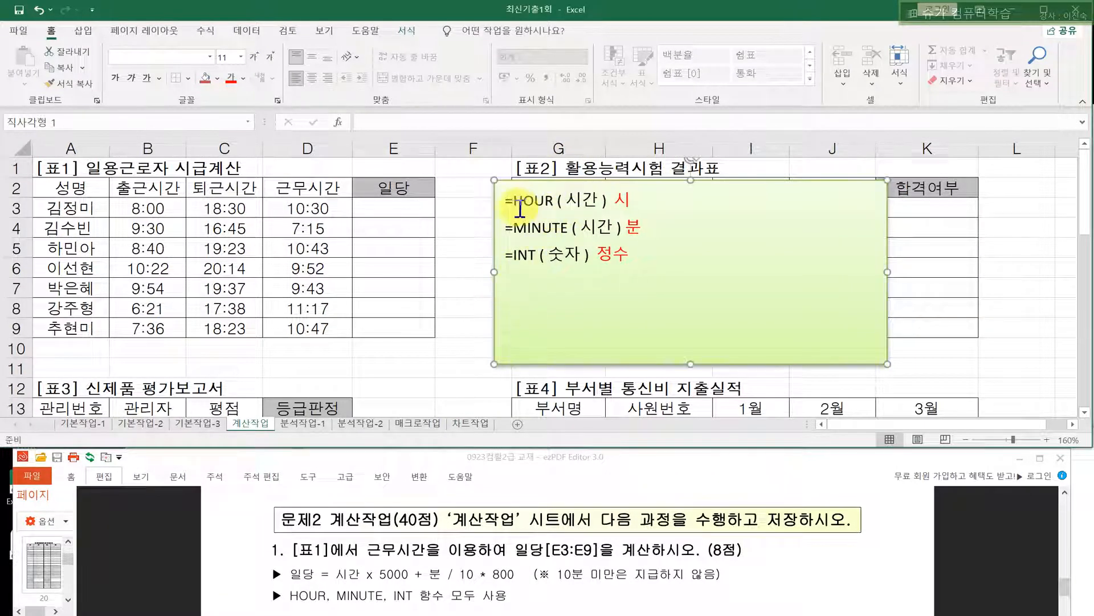
drag(522, 208, 593, 201)
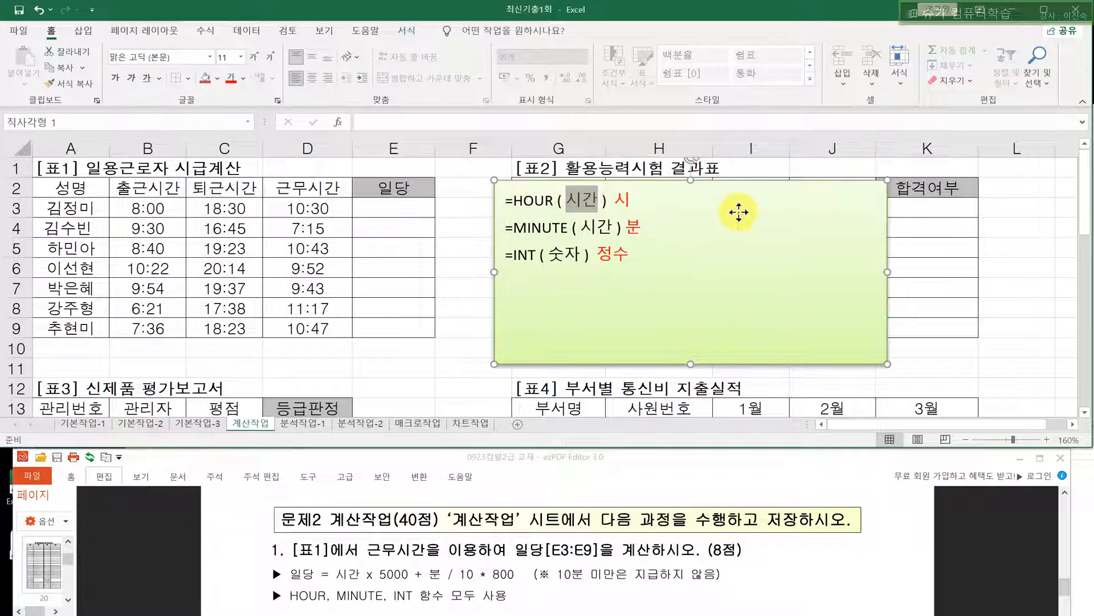
double_click(625, 202)
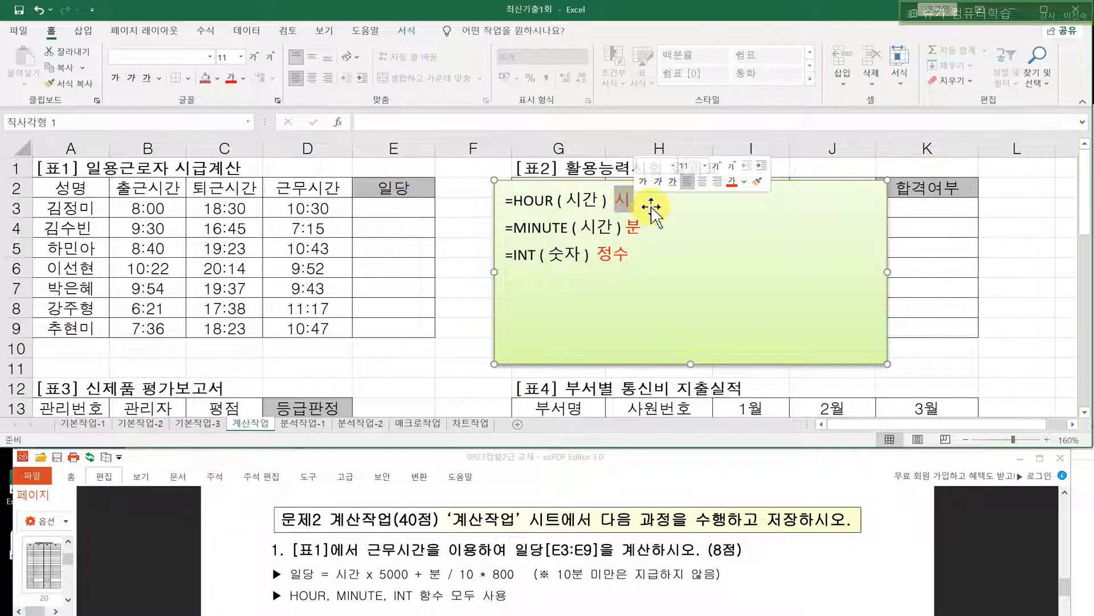
- Fill the first 근무시간 cell, D3, with yellow and inspect its formula without changing it
click(293, 208)
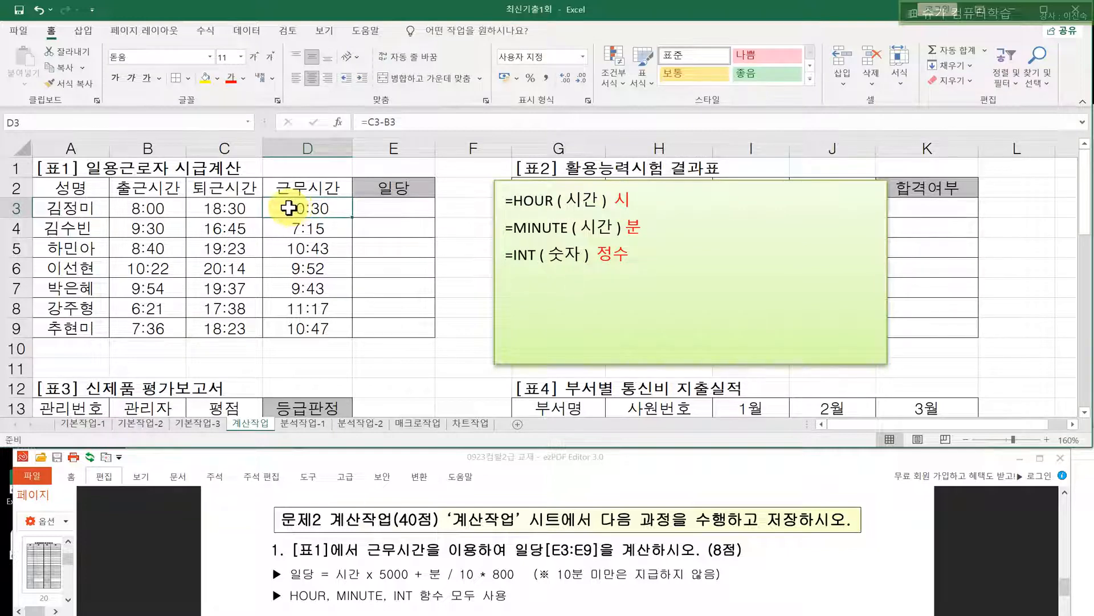
drag(289, 208, 273, 326)
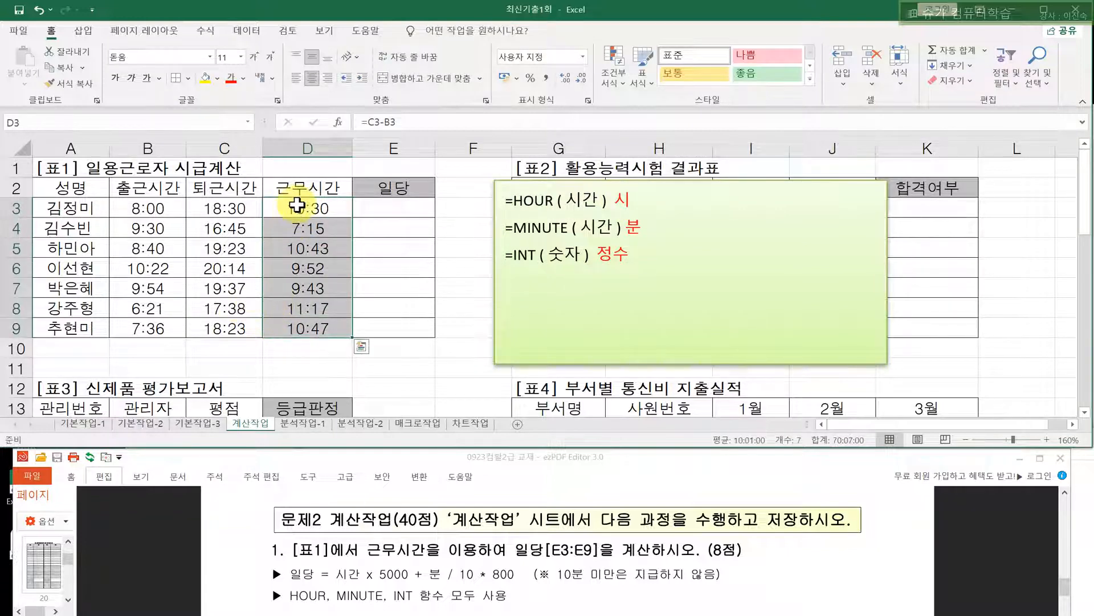
click(297, 206)
click(206, 78)
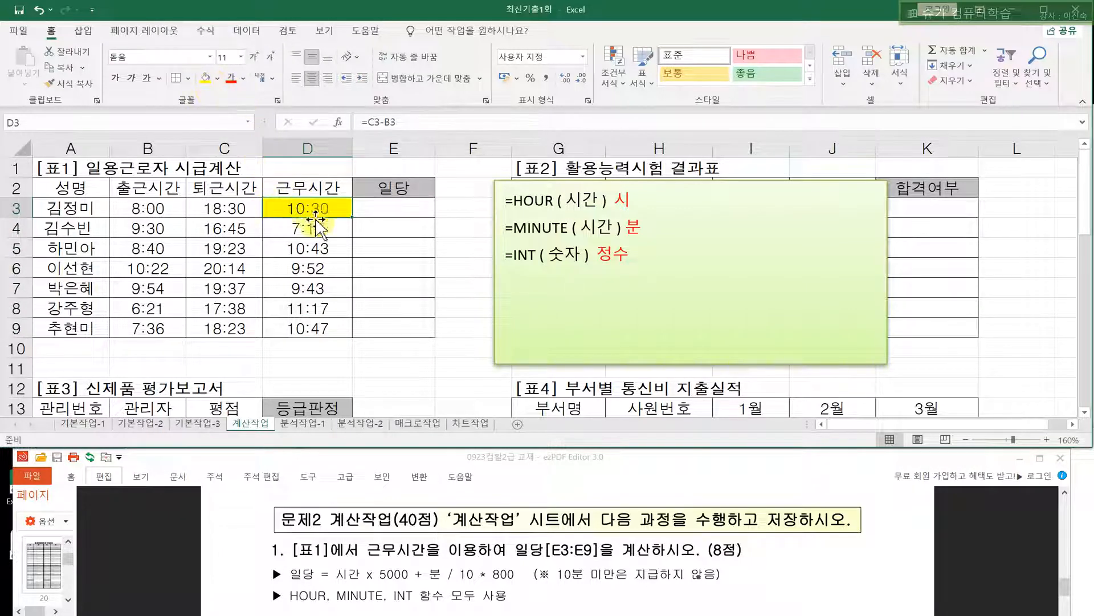
double_click(288, 210)
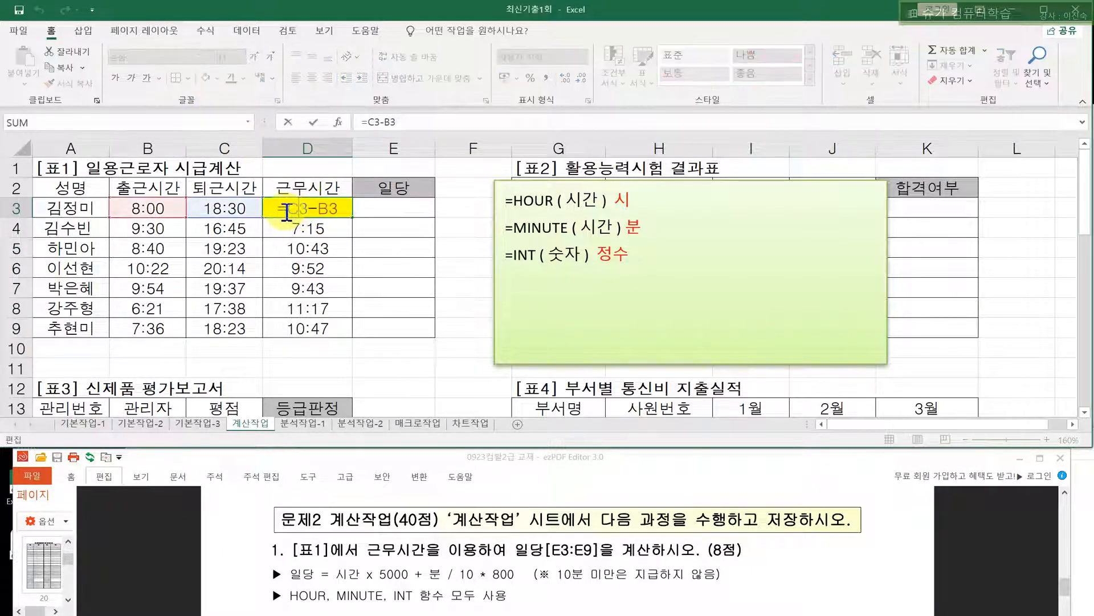
key(Escape)
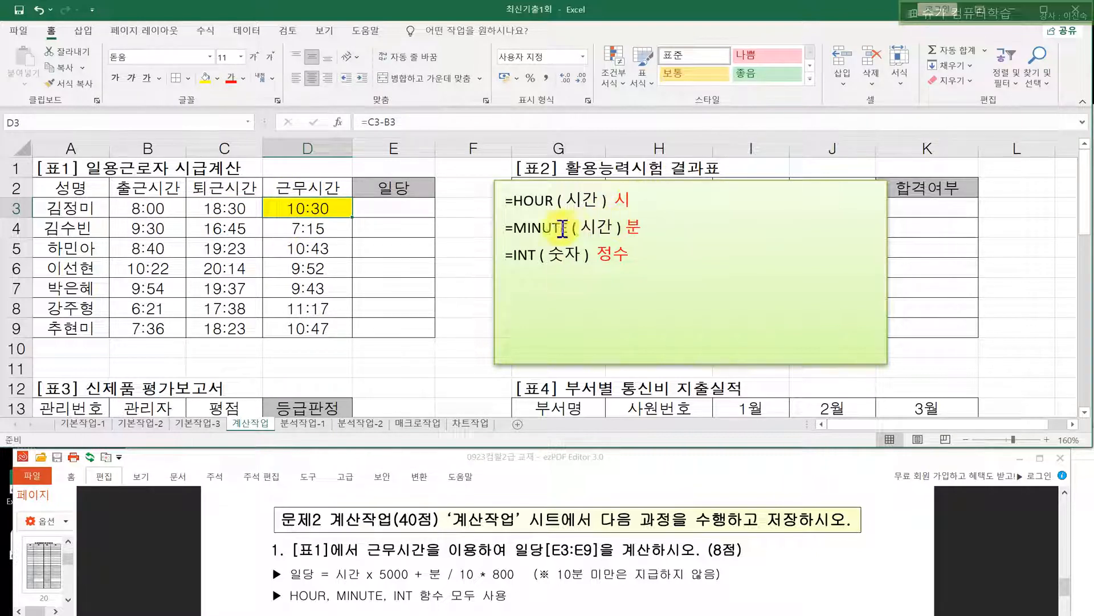
- Examine the MINUTE and INT lines in the function note and the 근무시간 range D3:D9
drag(513, 229, 596, 228)
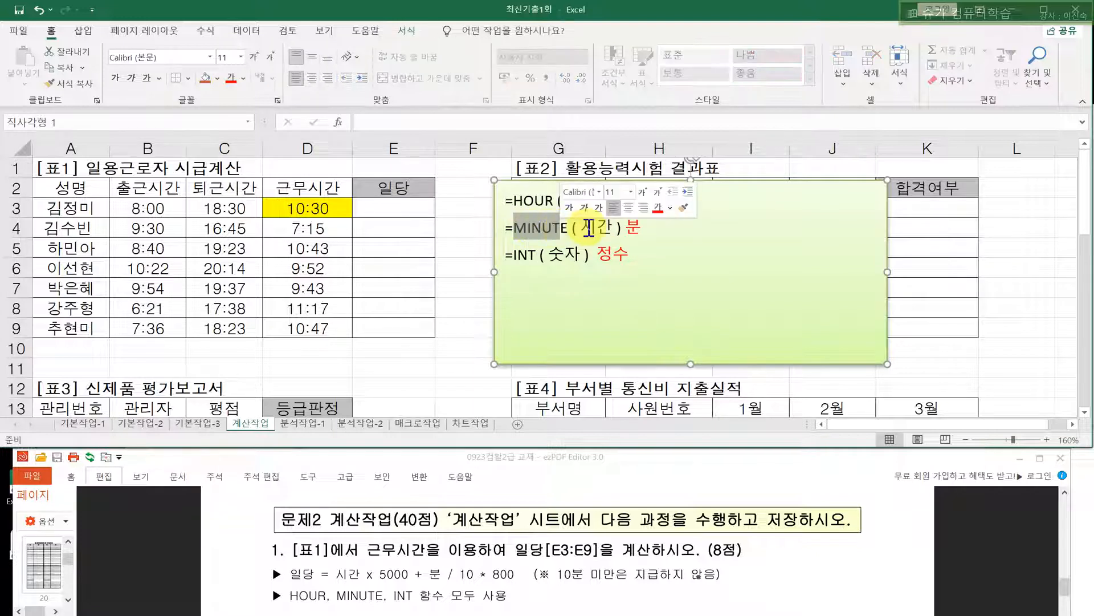
click(849, 242)
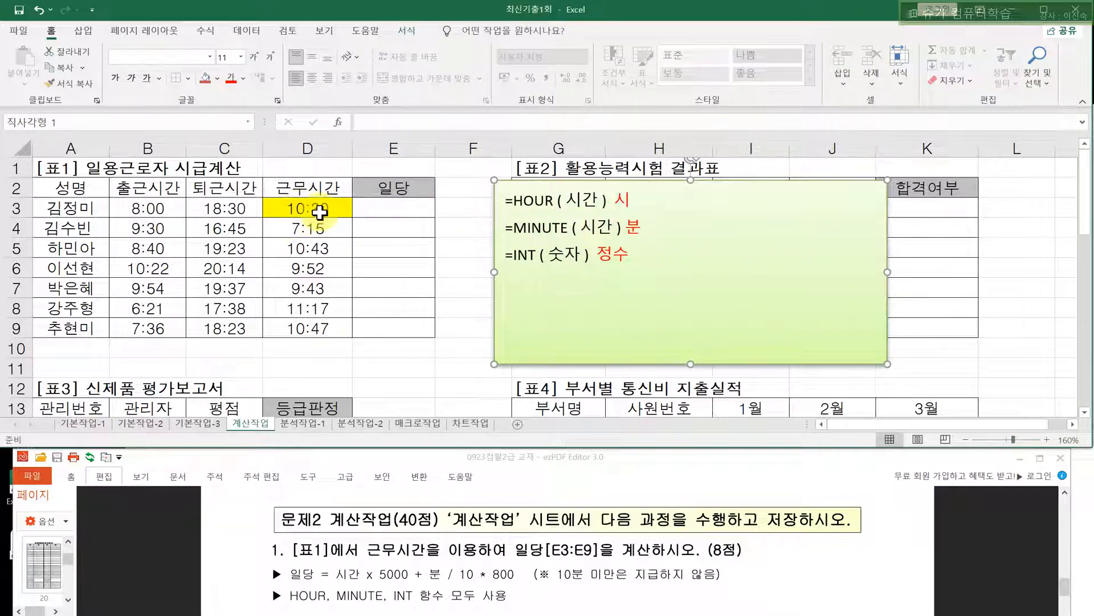
drag(626, 228, 642, 228)
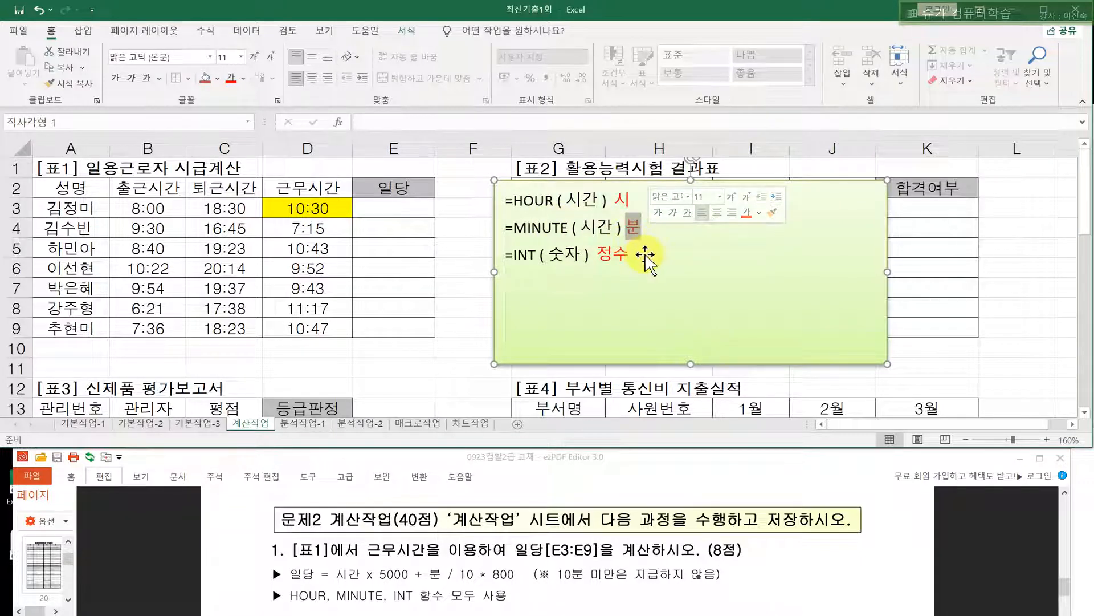
click(646, 255)
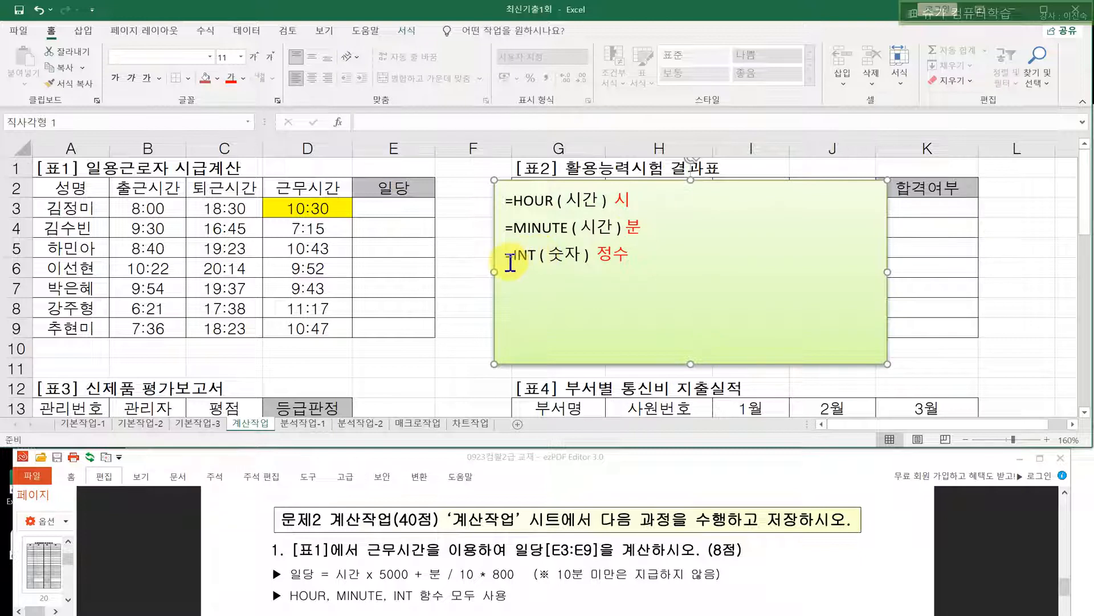
drag(515, 260, 579, 255)
click(552, 271)
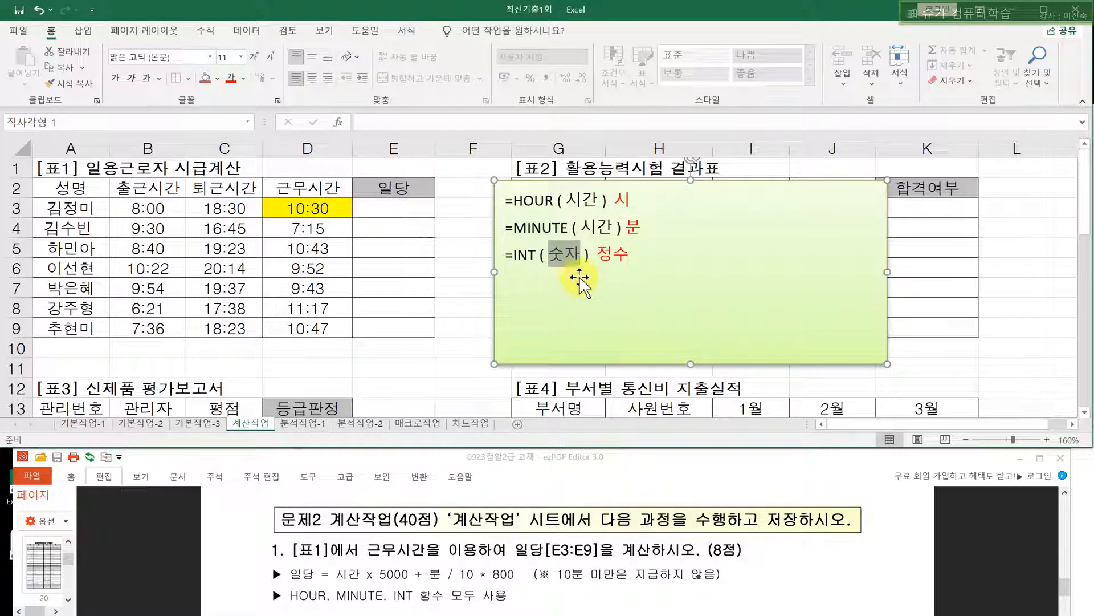
drag(312, 207, 293, 323)
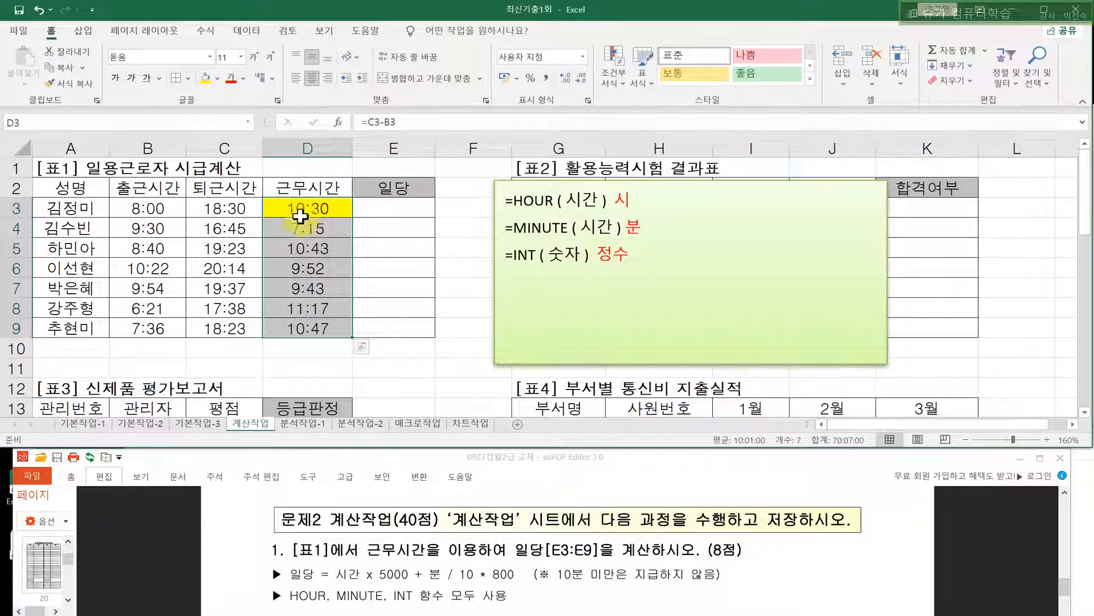
- Examine the INT line in the green function note, highlighting its 숫자 argument and 정수 result
click(552, 261)
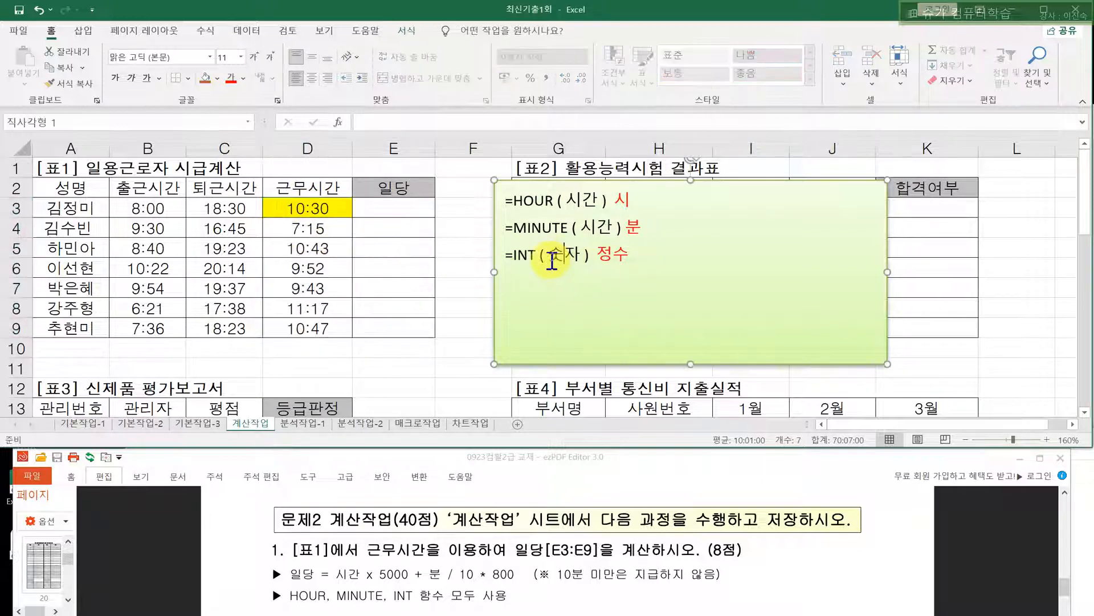
click(579, 287)
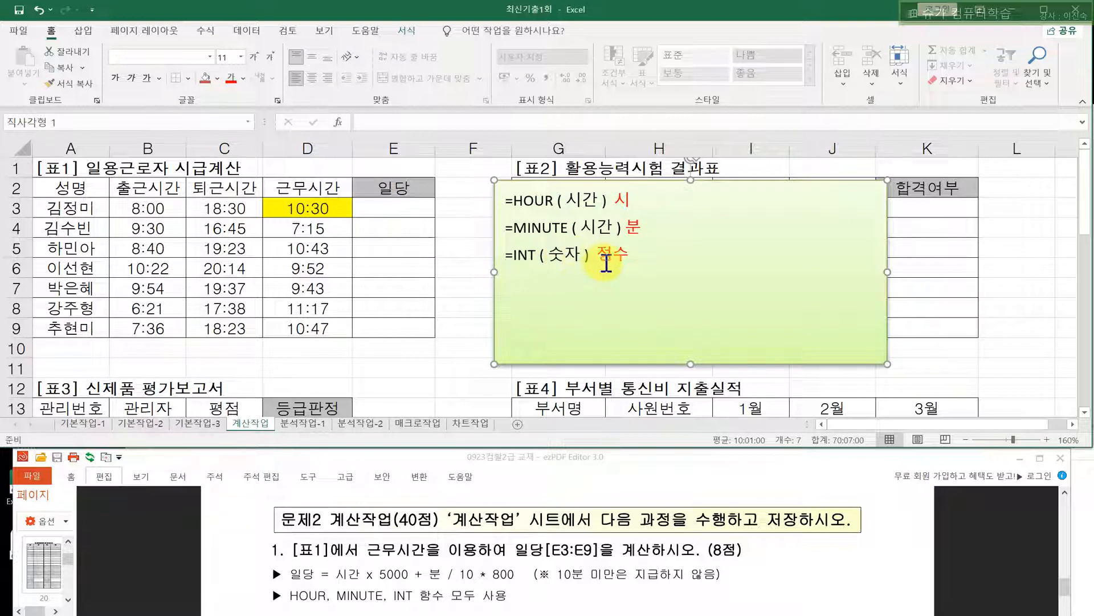
mouse_move(621, 258)
mouse_down()
mouse_move(633, 268)
mouse_move(623, 262)
mouse_up()
click(631, 261)
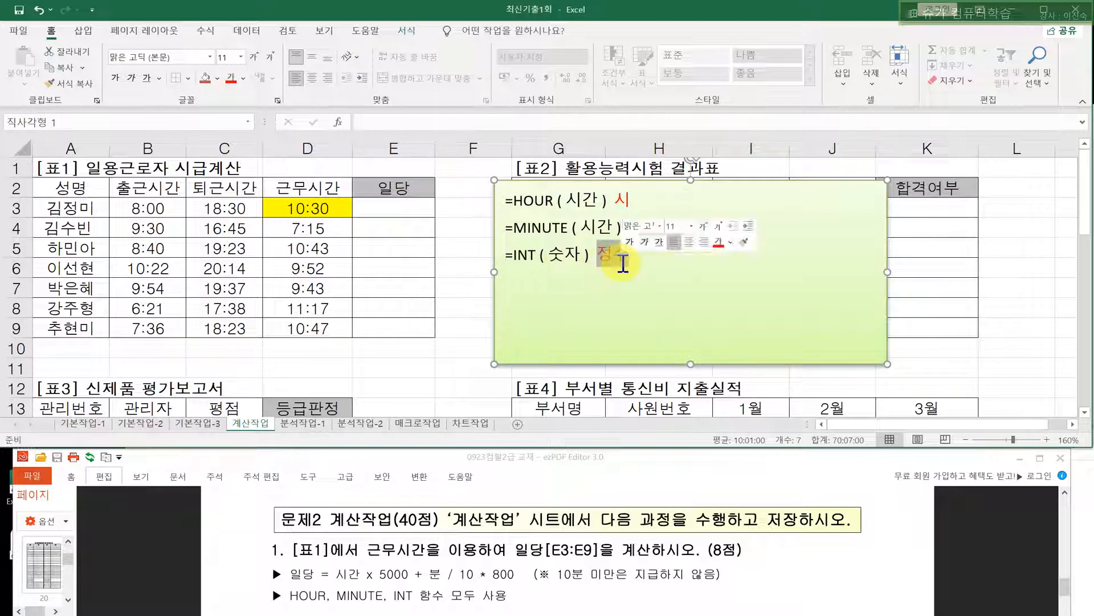
drag(515, 261, 629, 262)
click(619, 257)
click(625, 267)
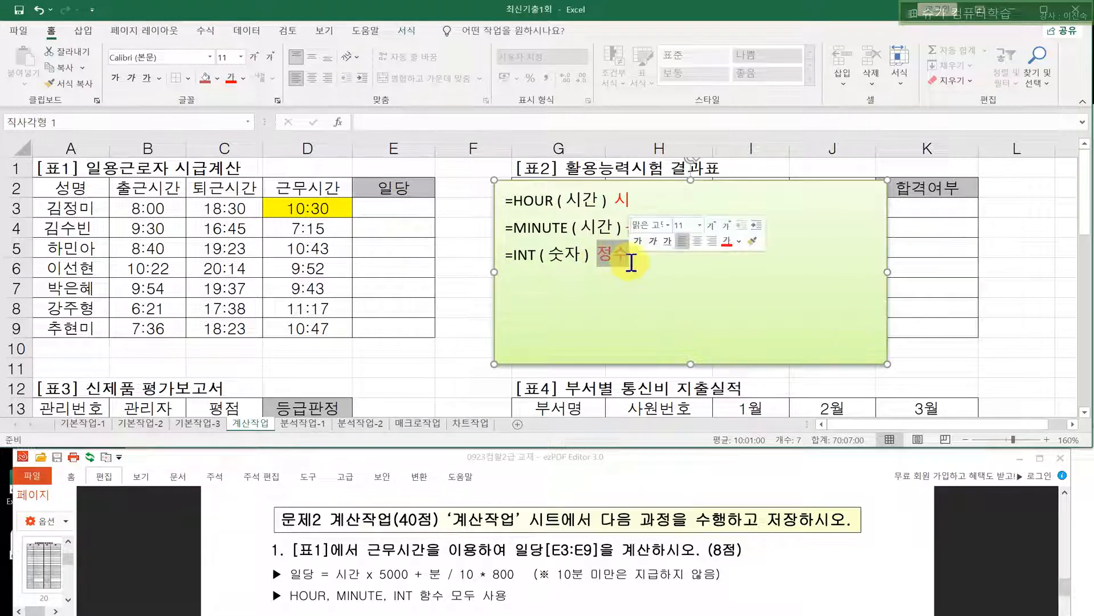
click(630, 264)
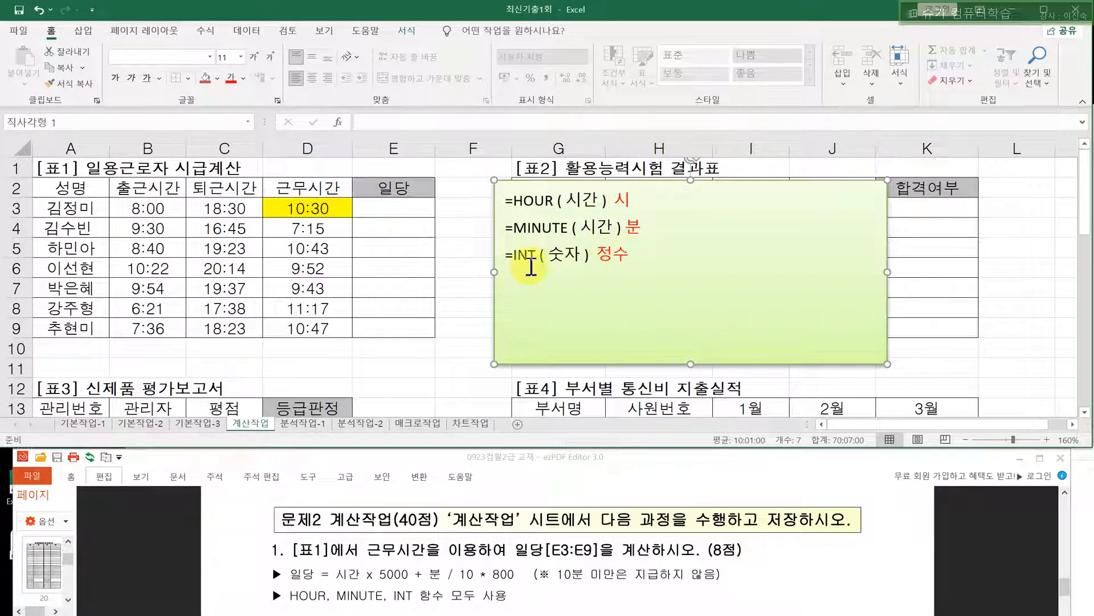
drag(536, 259, 631, 262)
click(633, 265)
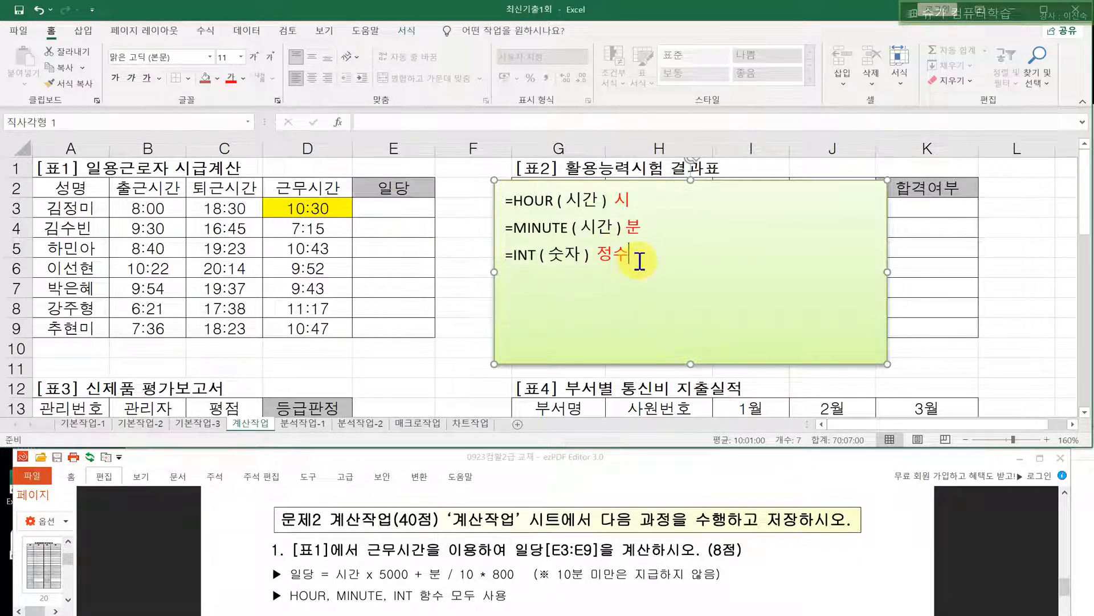
- Highlight the 시간 x 5000 part of the 일당 formula in the ezPDF instructions and compare it with HOUR's 시 result in the note
click(337, 574)
drag(336, 574, 409, 578)
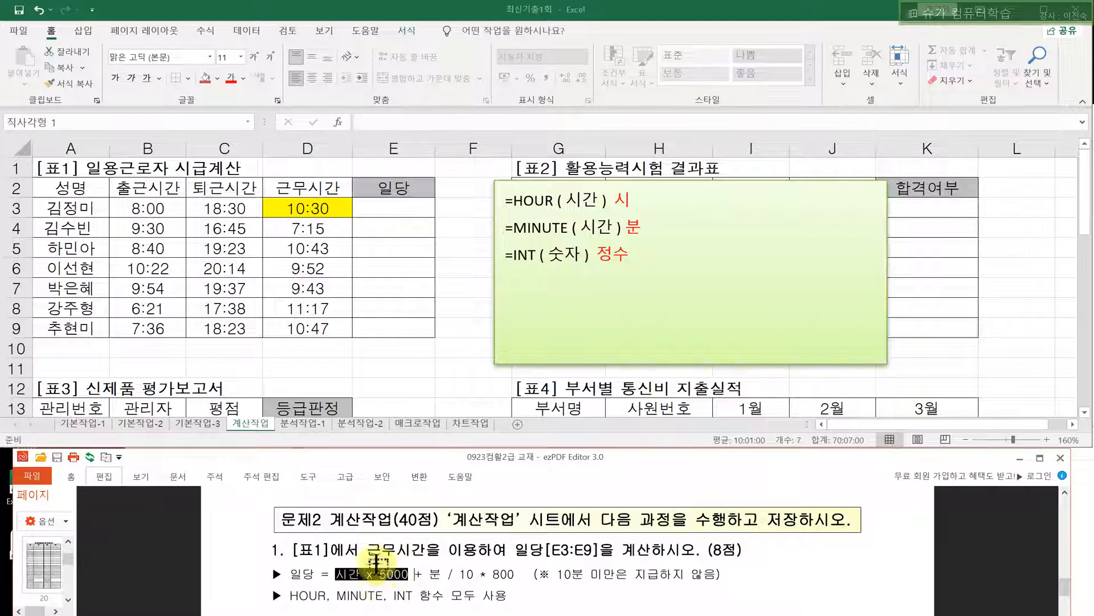
click(342, 574)
drag(333, 575, 361, 574)
click(336, 574)
click(617, 202)
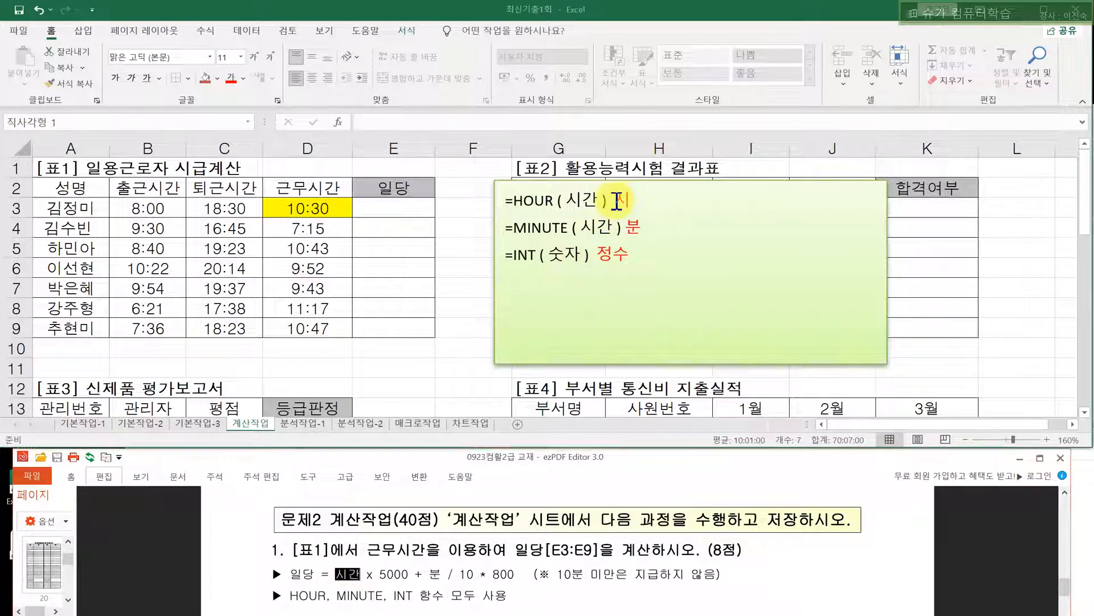
- Move the green function note to the right, clear of 표2's 수험번호 column
click(413, 210)
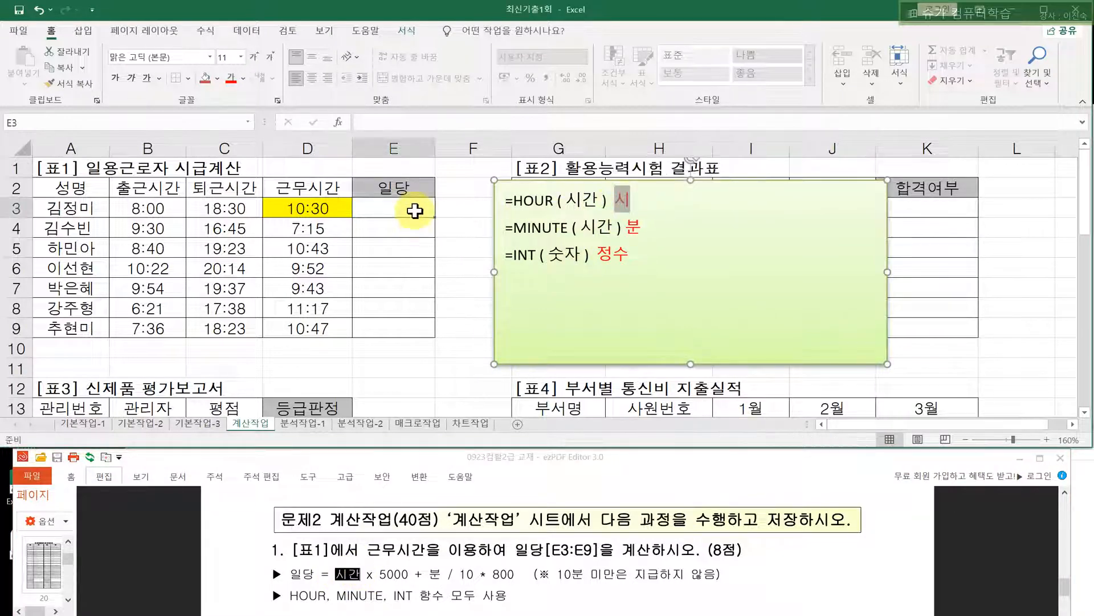
drag(493, 201, 597, 202)
click(422, 210)
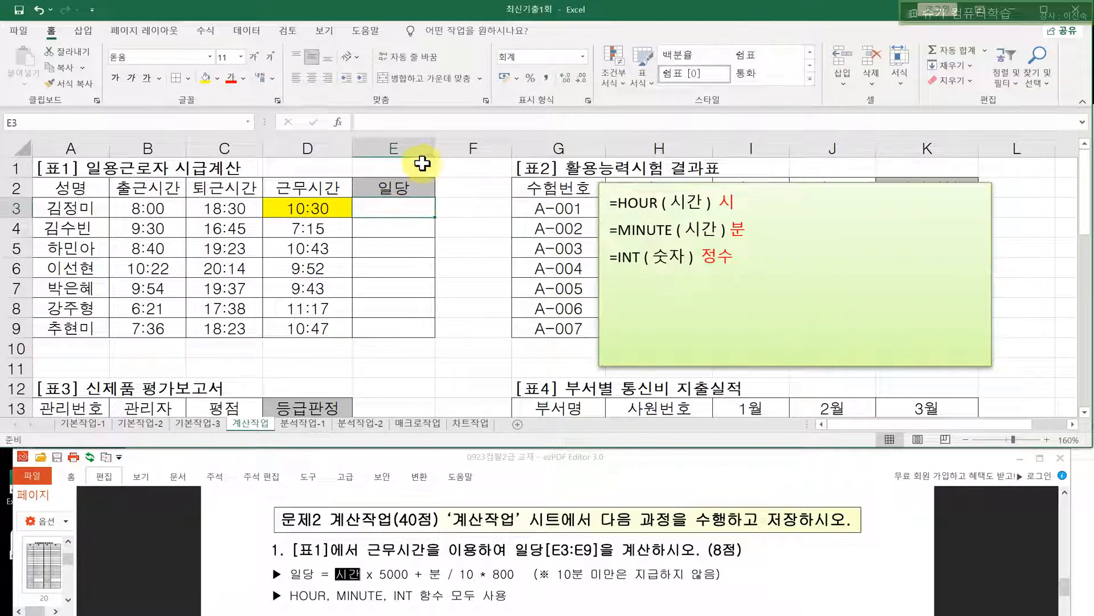
- Enter =HOUR(D3) in the first 일당 cell, E3, and fill the formula down to E9
click(419, 148)
click(392, 212)
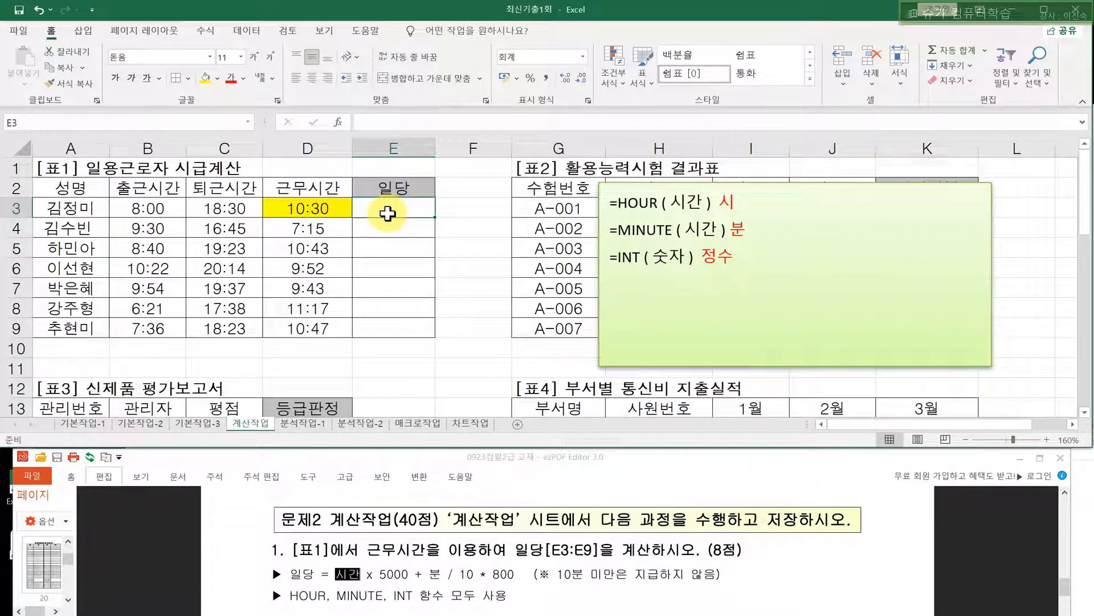
click(367, 120)
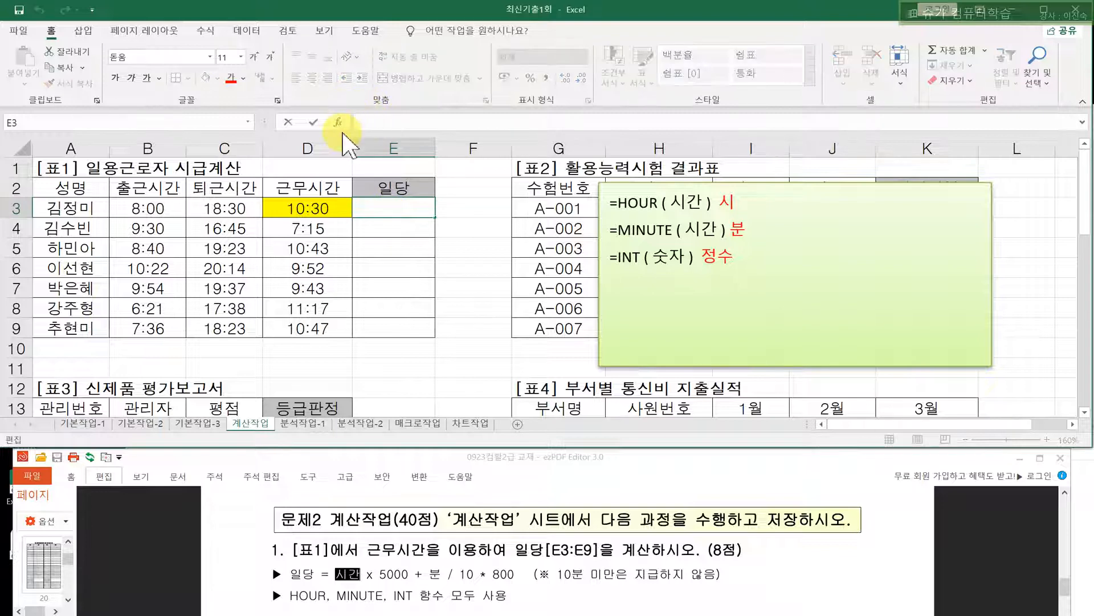
text(=)
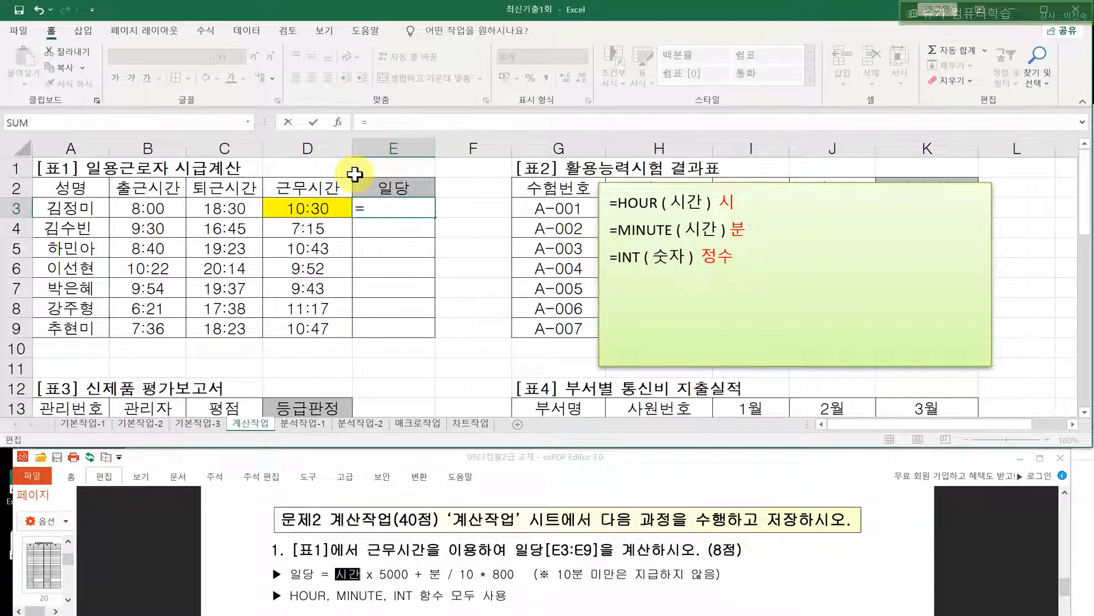
text(H)
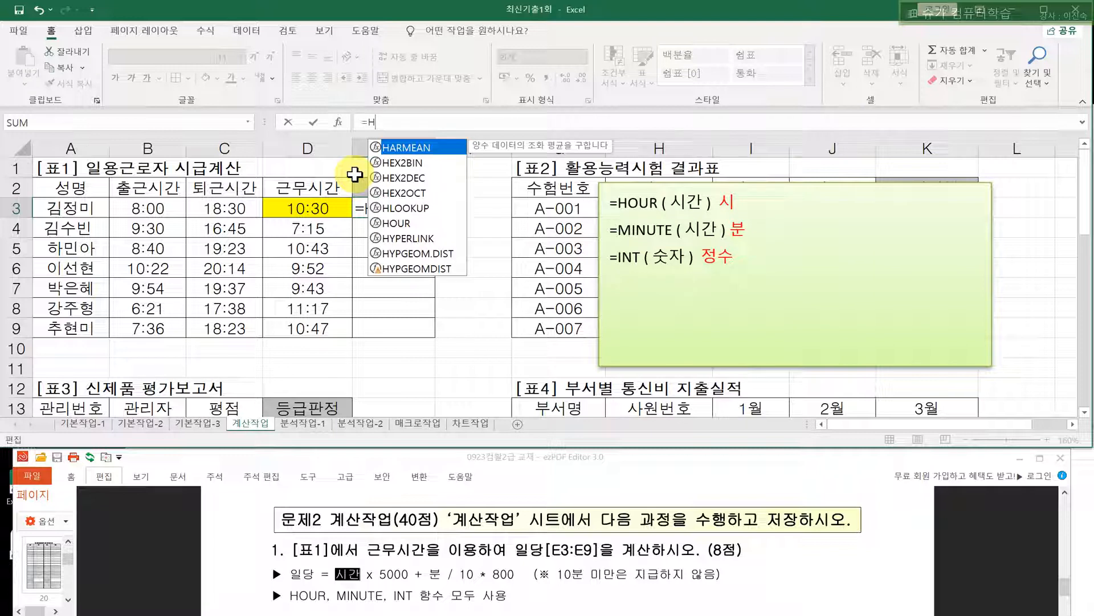
click(397, 224)
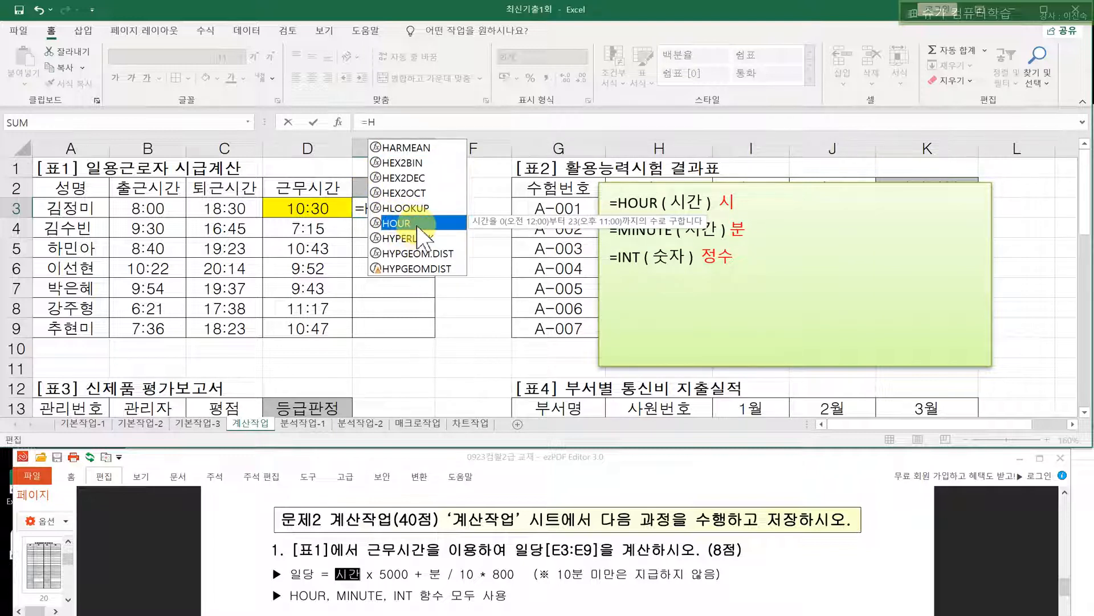
double_click(417, 226)
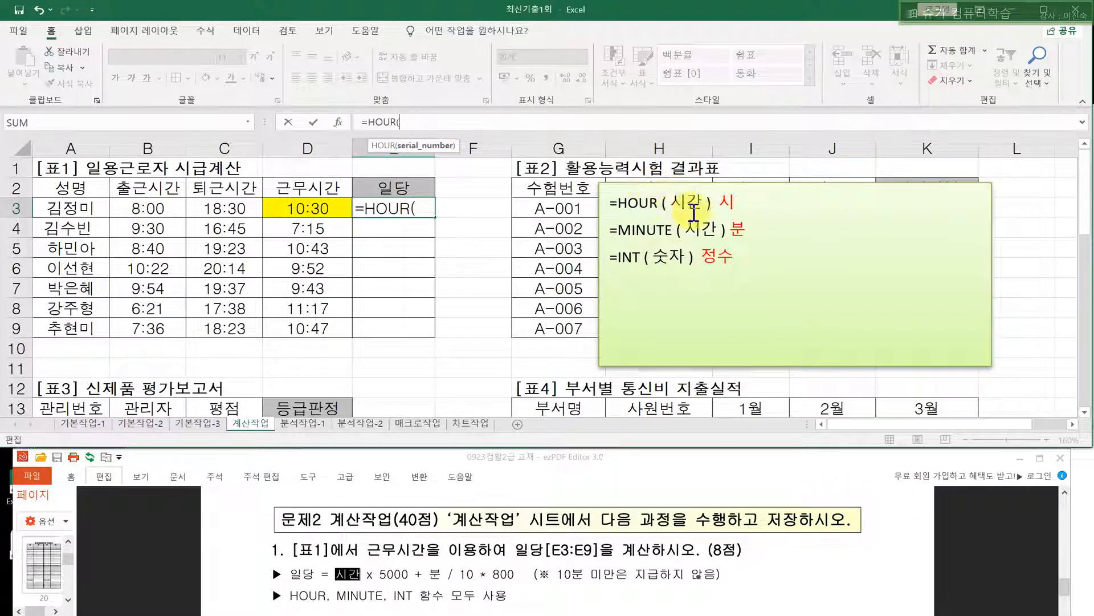
click(294, 208)
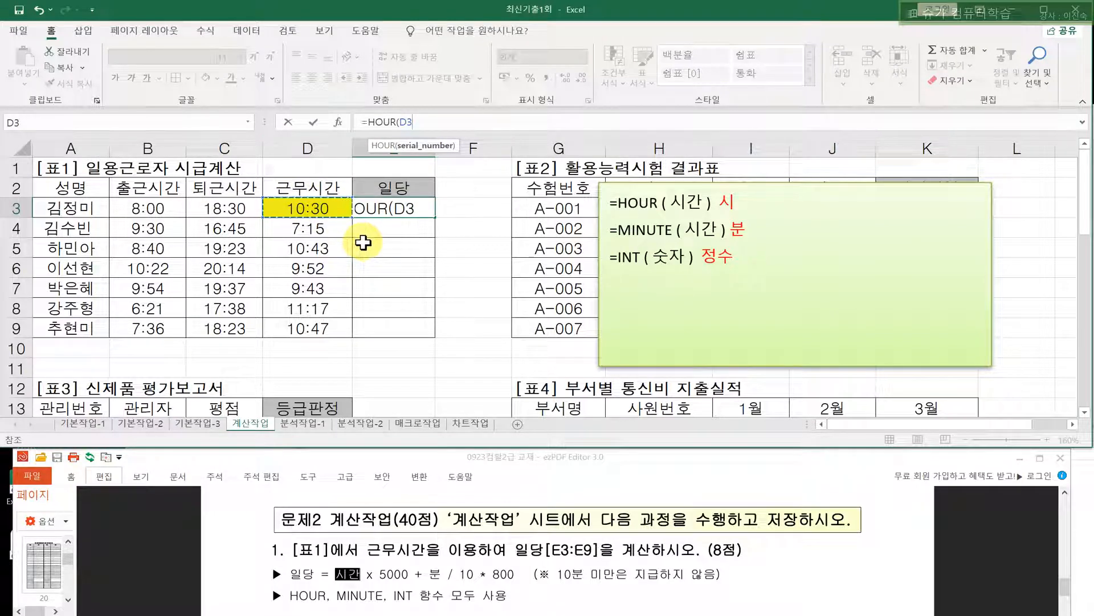
text())
key(Return)
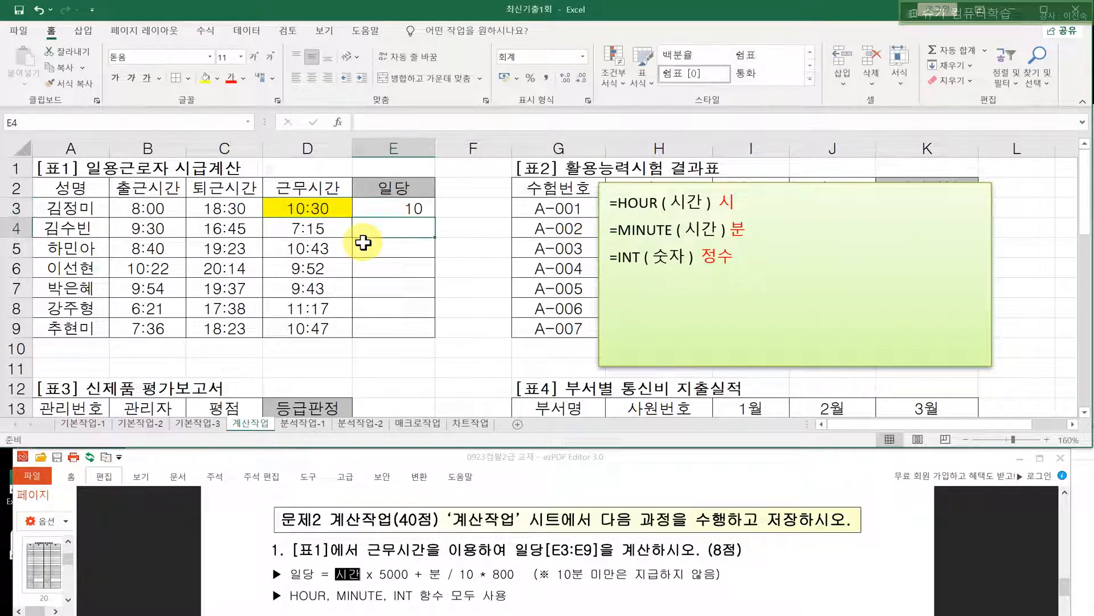
click(397, 210)
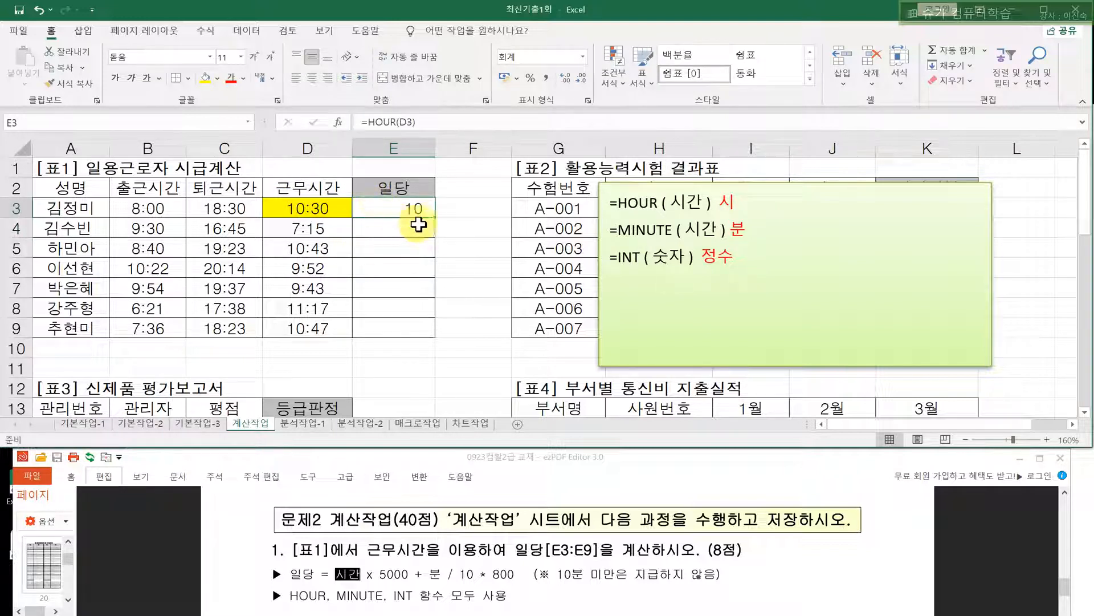
drag(439, 217, 421, 338)
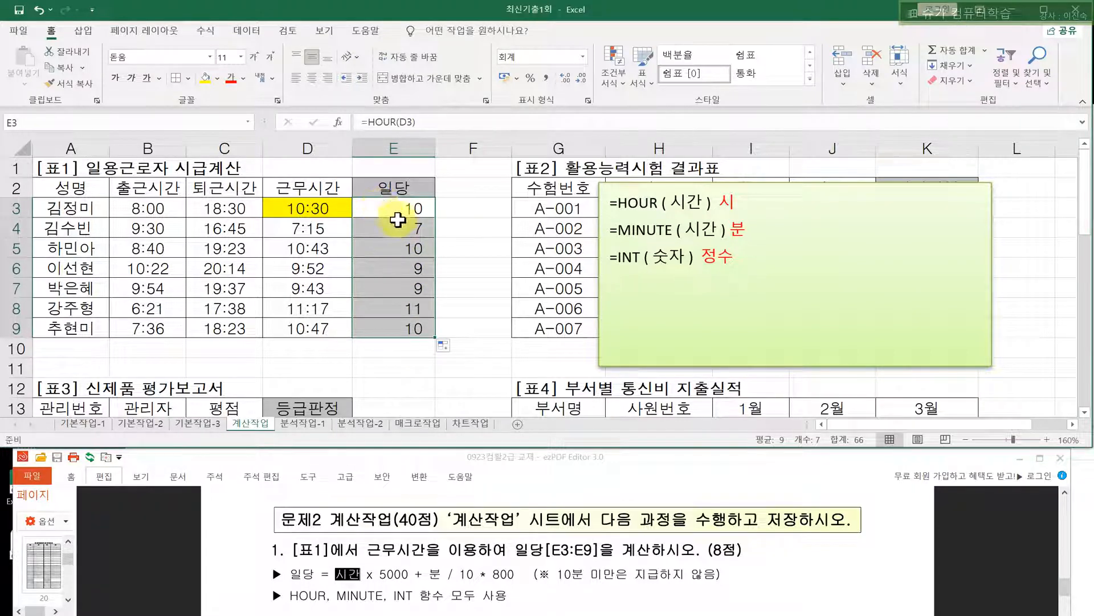
- Extend the E3 formula to =HOUR(D3)*5000, fill it down to E9 and check the filled cells
drag(366, 574, 407, 576)
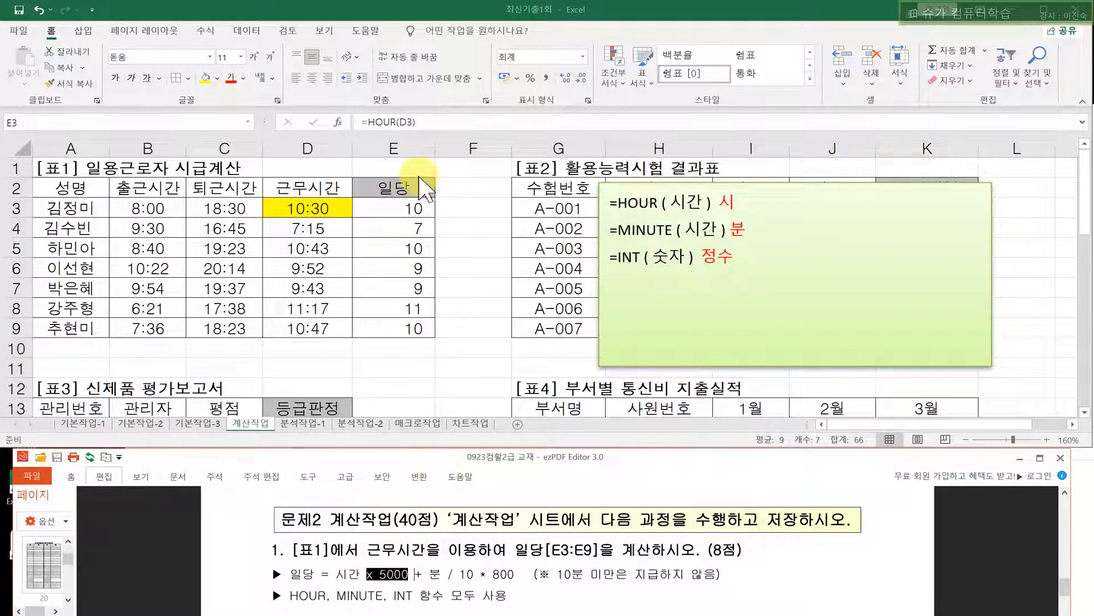
click(406, 207)
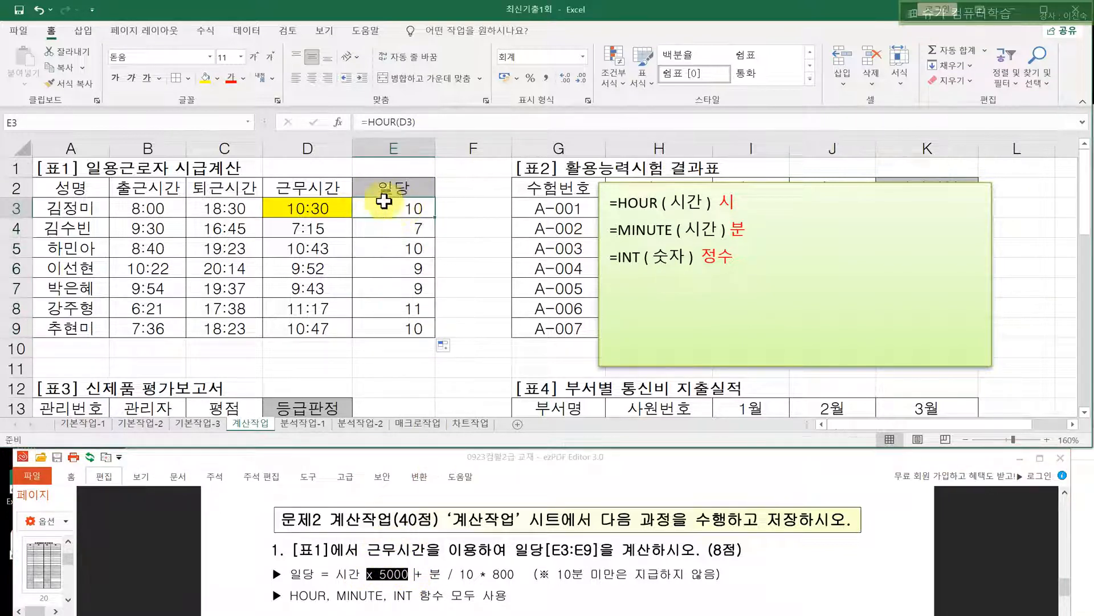
click(427, 121)
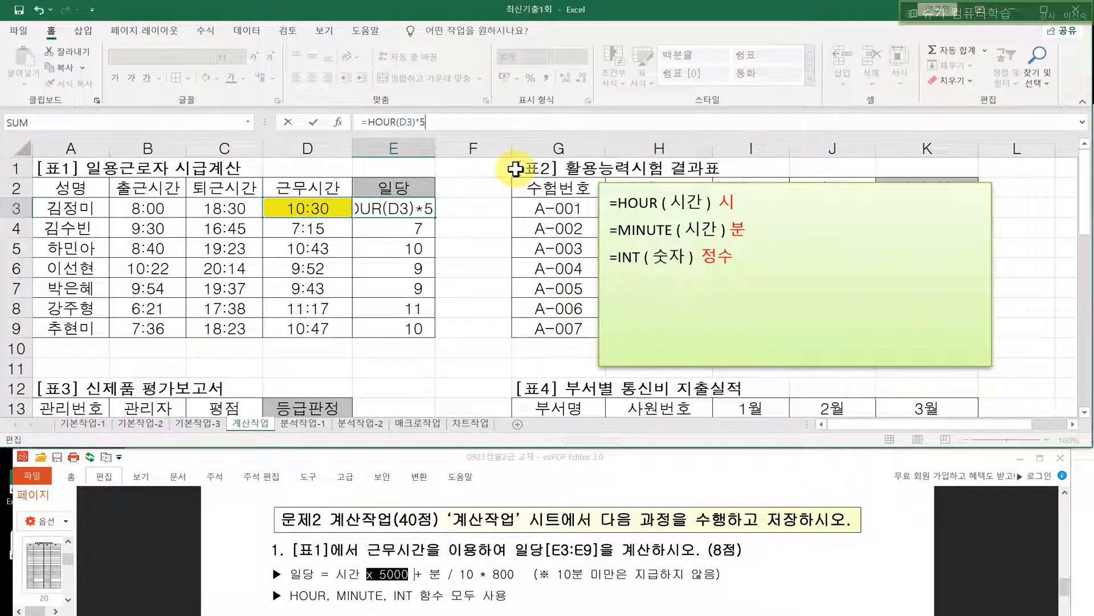
text(*5000)
key(Return)
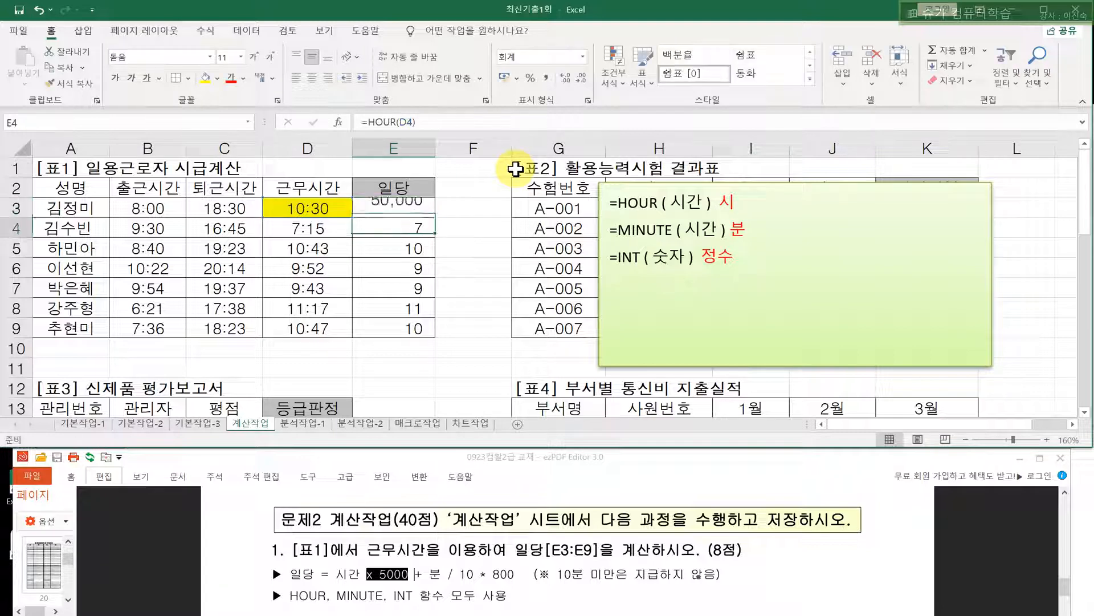
click(427, 213)
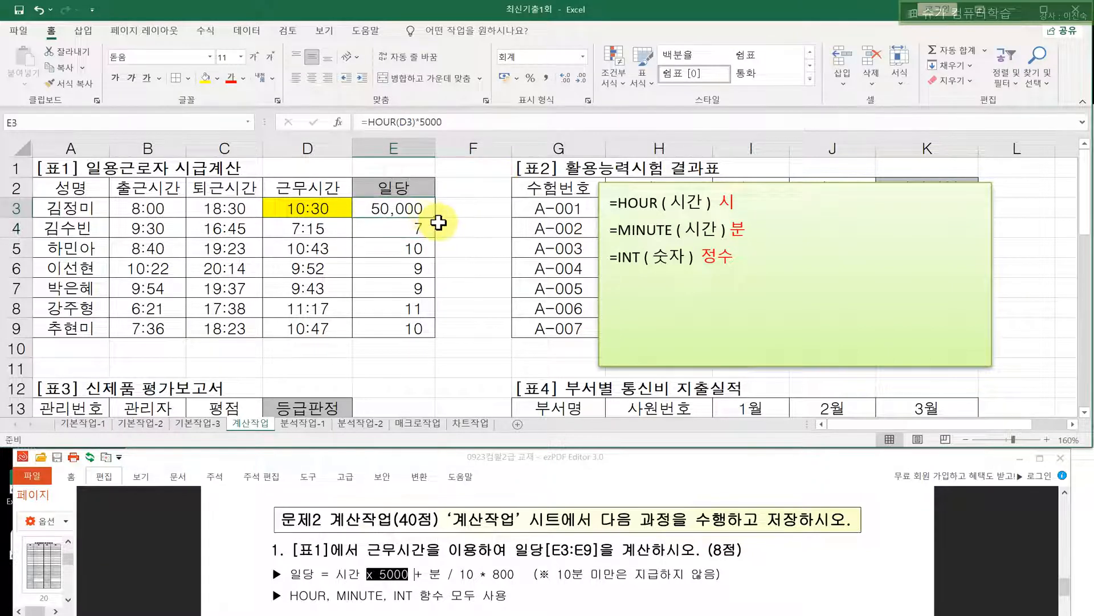
double_click(435, 219)
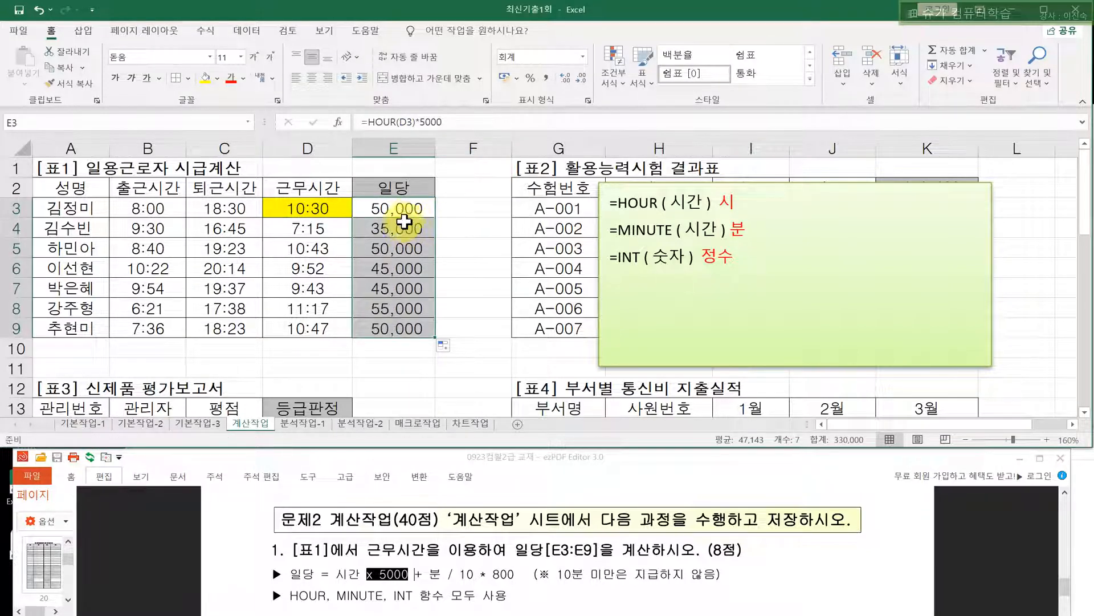
drag(404, 212, 417, 341)
click(429, 239)
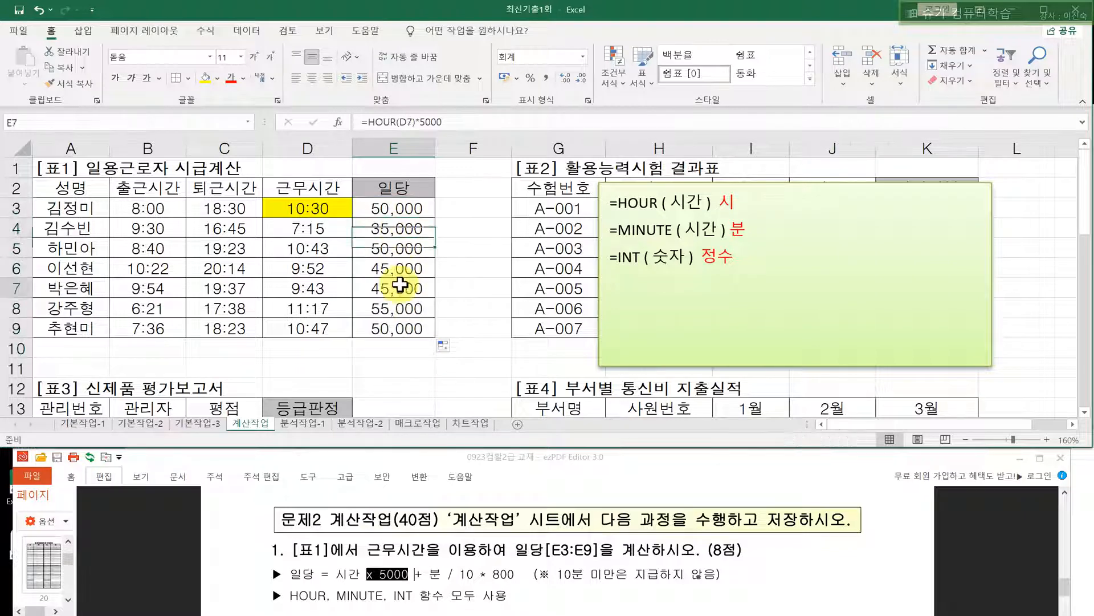
click(410, 308)
- Examine the 시간 x 5000 and 분 / 10 * 800 parts of the 일당 formula in the ezPDF instructions
drag(335, 574, 408, 576)
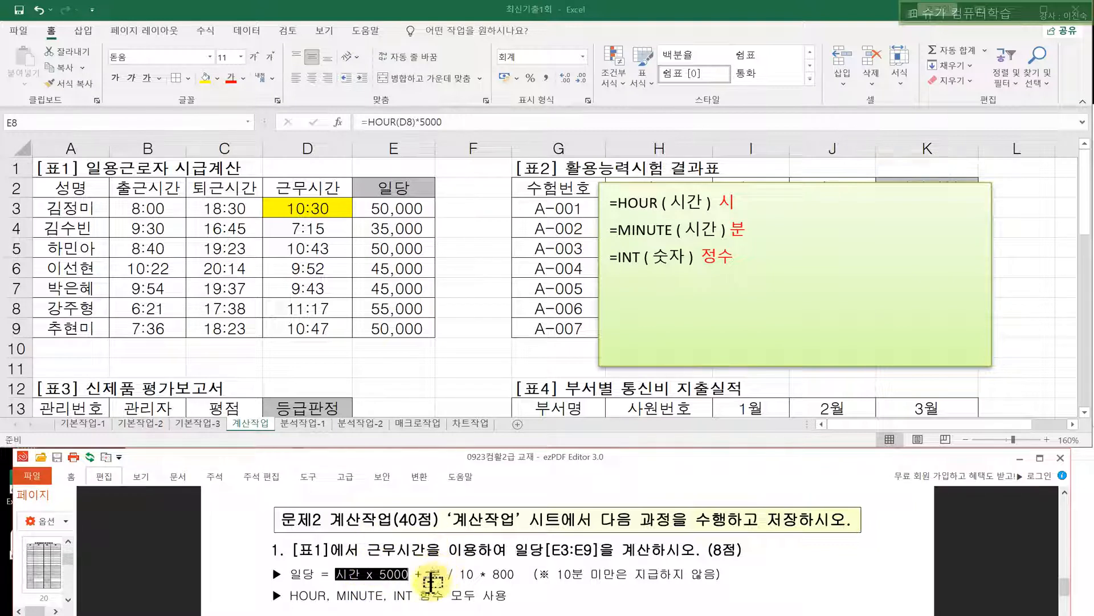
drag(428, 576, 515, 575)
drag(429, 575, 476, 575)
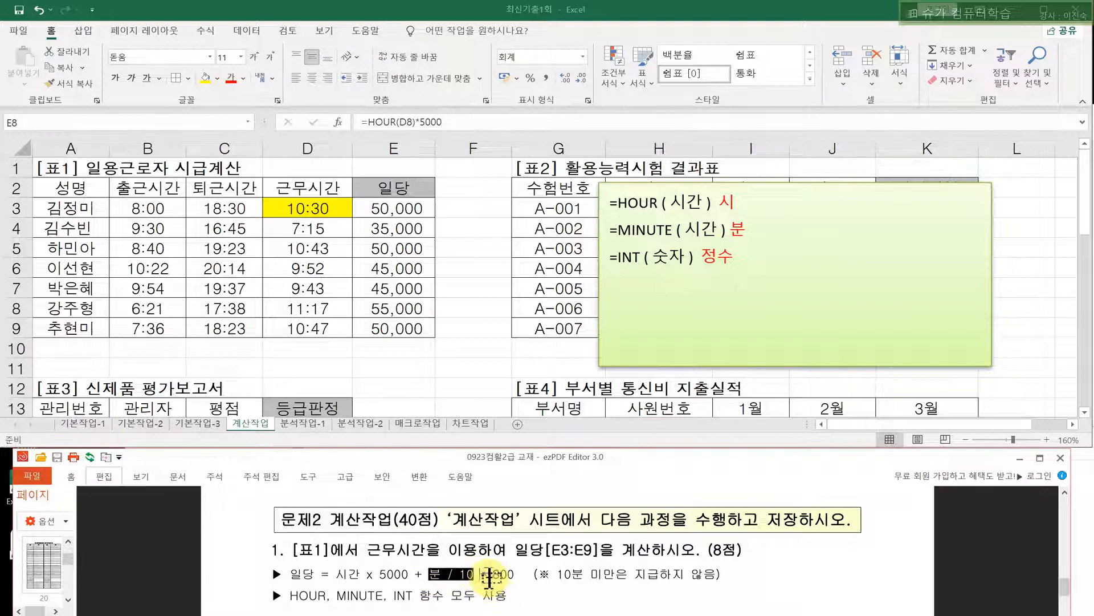
click(415, 574)
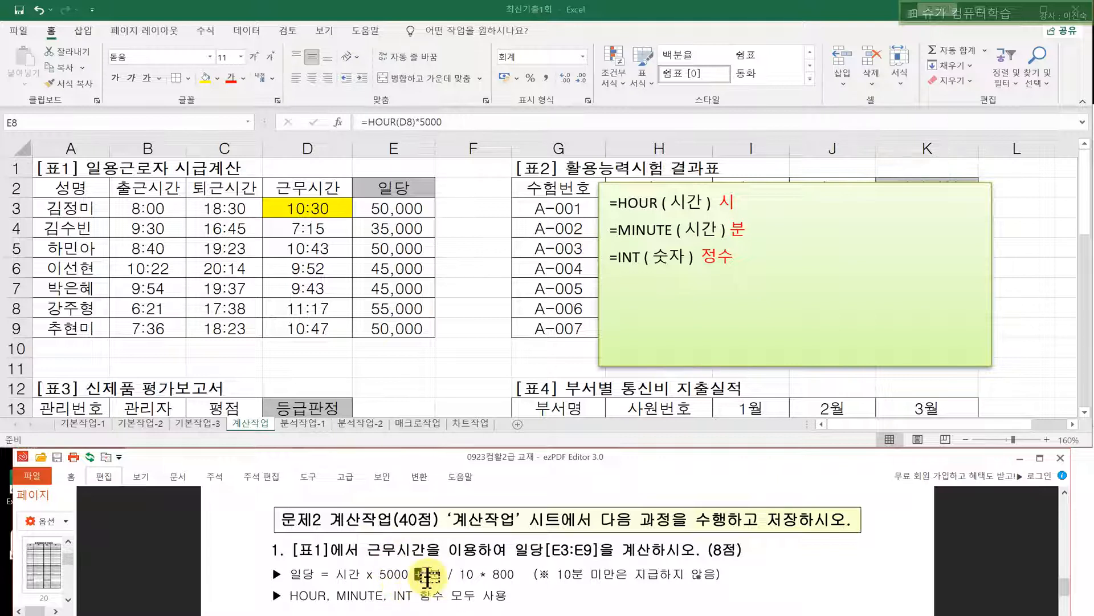
drag(431, 576, 515, 575)
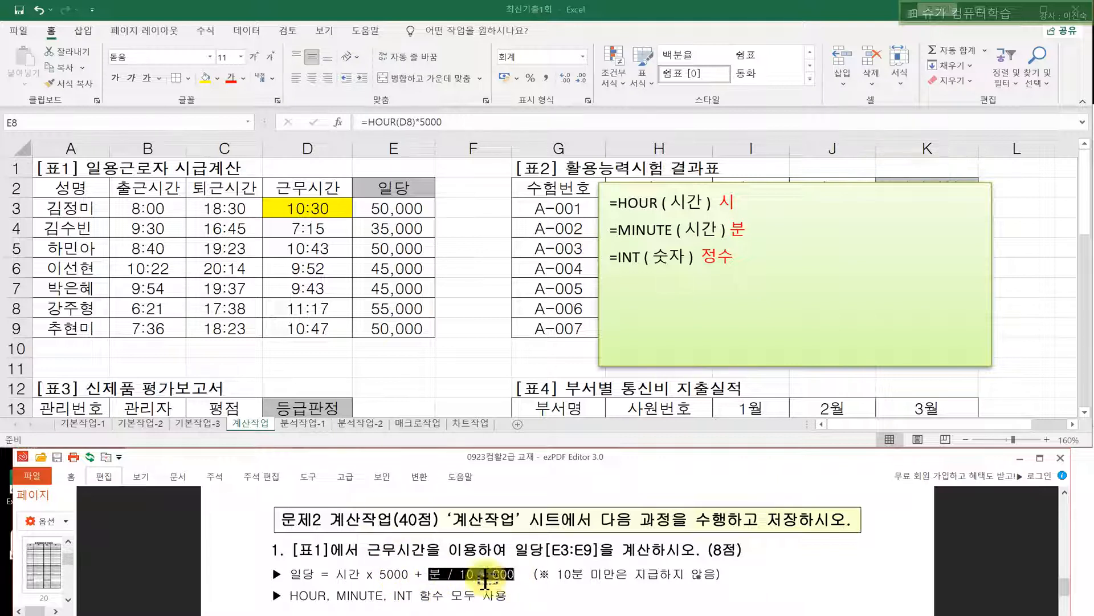
click(460, 580)
drag(426, 575, 515, 575)
click(473, 140)
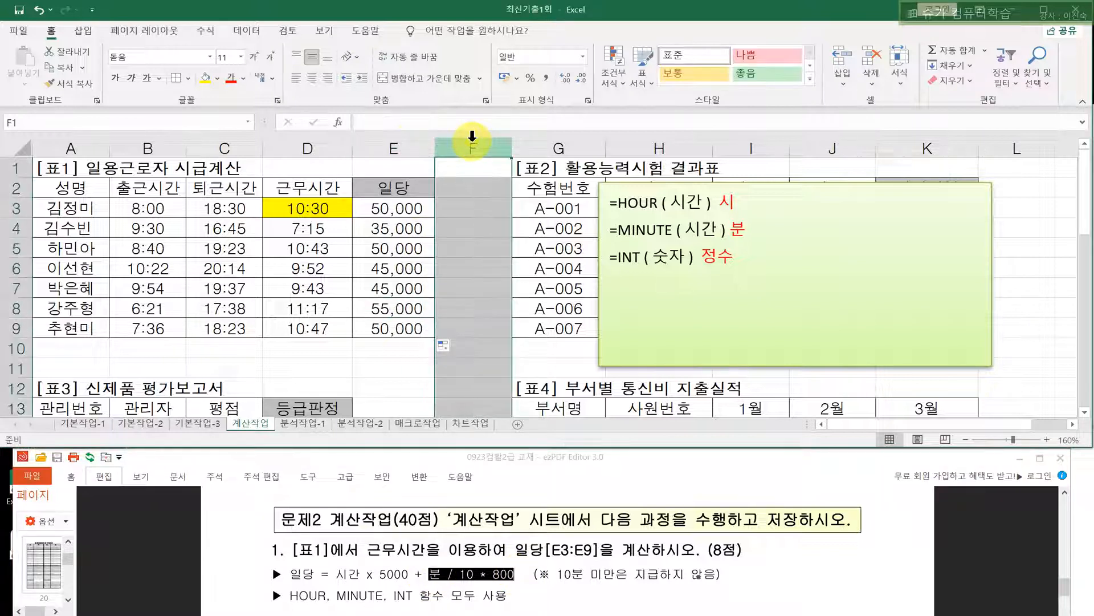
click(459, 208)
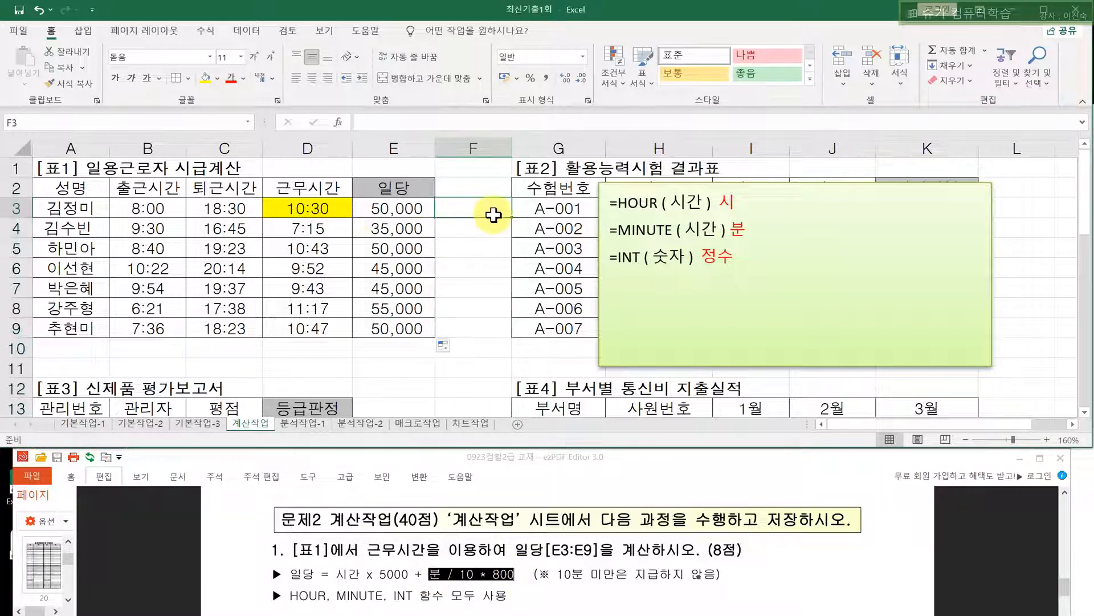
click(422, 210)
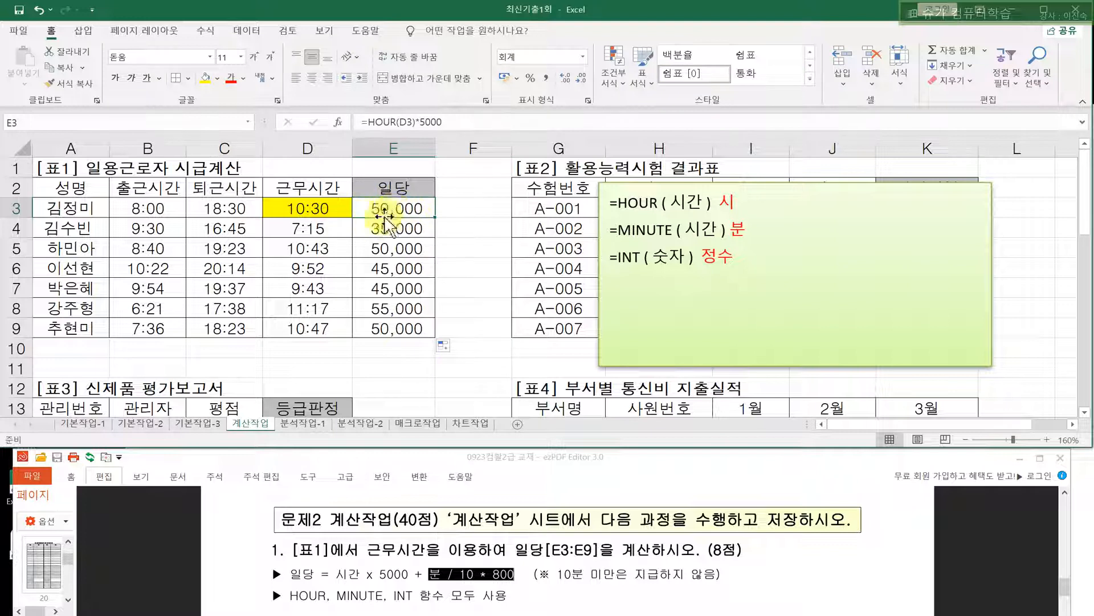
click(456, 211)
click(420, 209)
click(462, 209)
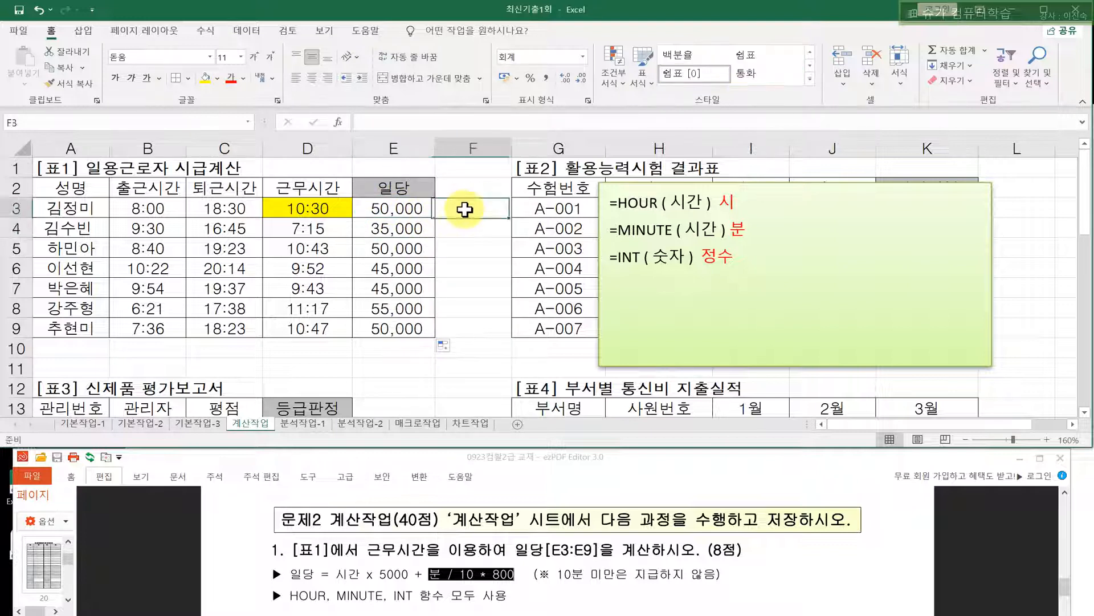
click(471, 146)
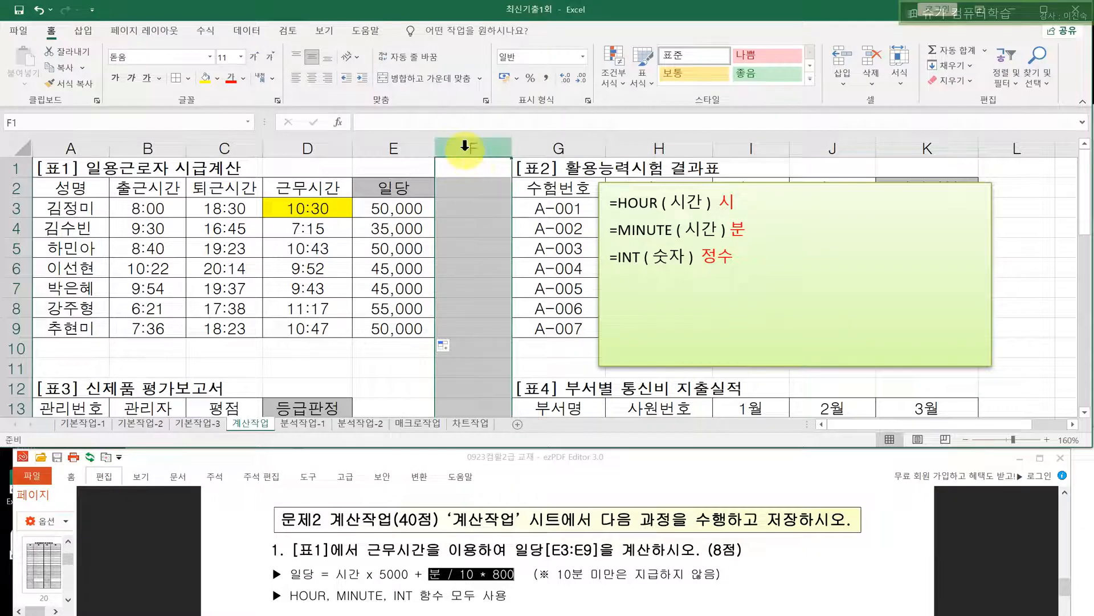
- Enter =MINUTE(D3) in helper cell F3 beside the first 일당 cell and fill the formula down to F9
click(456, 209)
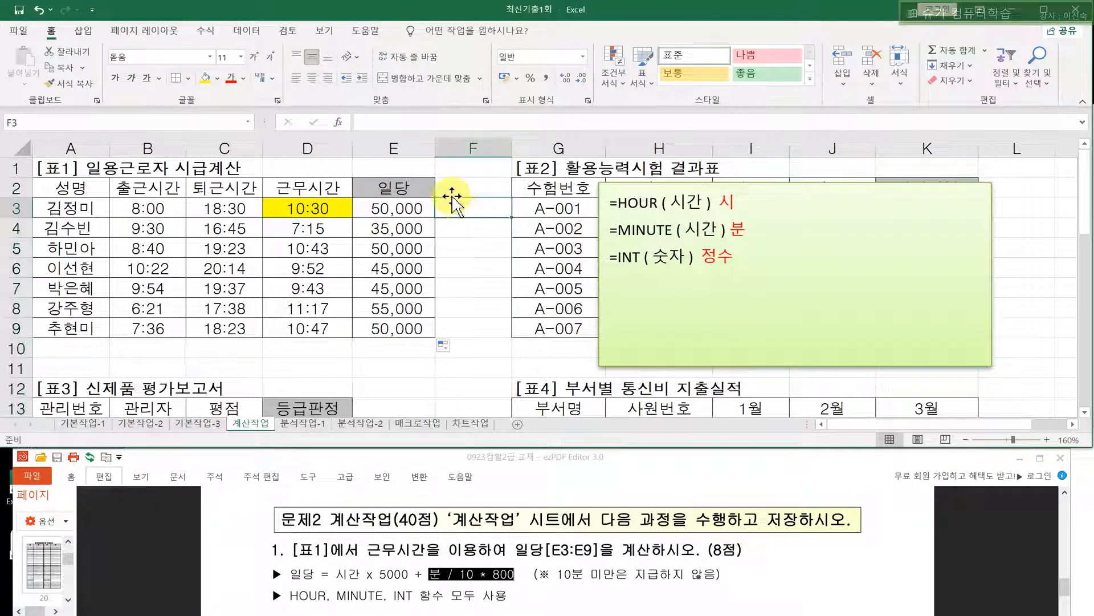
click(397, 122)
text(=)
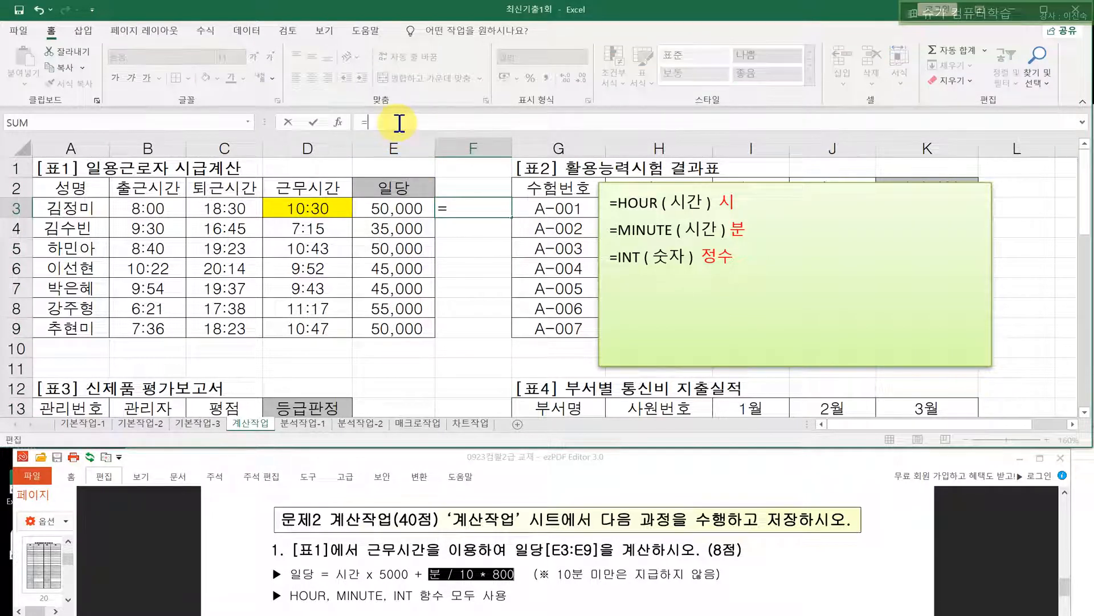
text(MI)
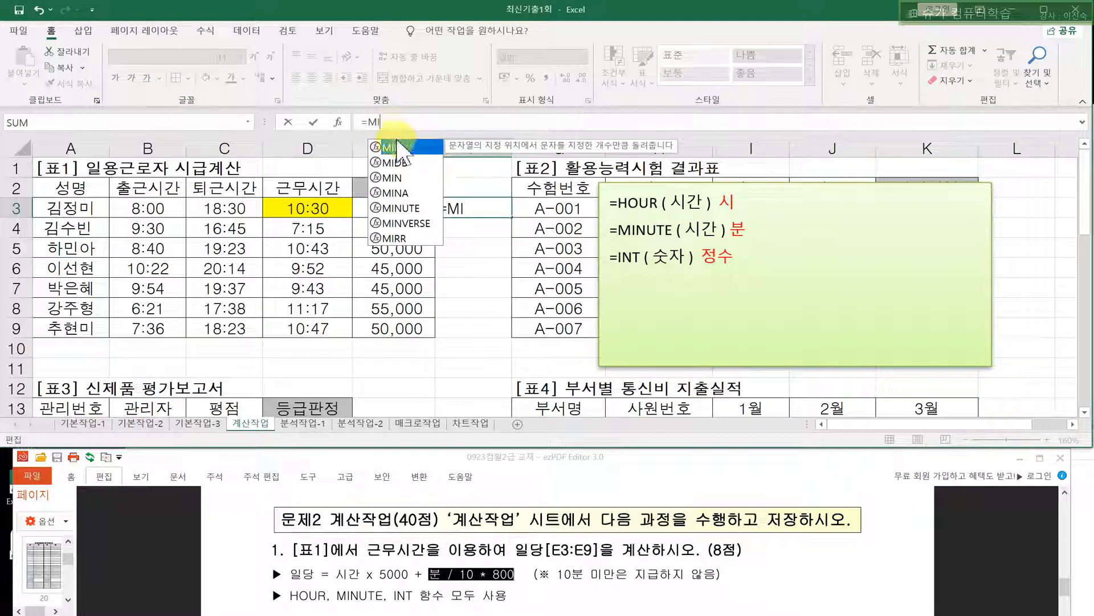
click(403, 210)
double_click(403, 209)
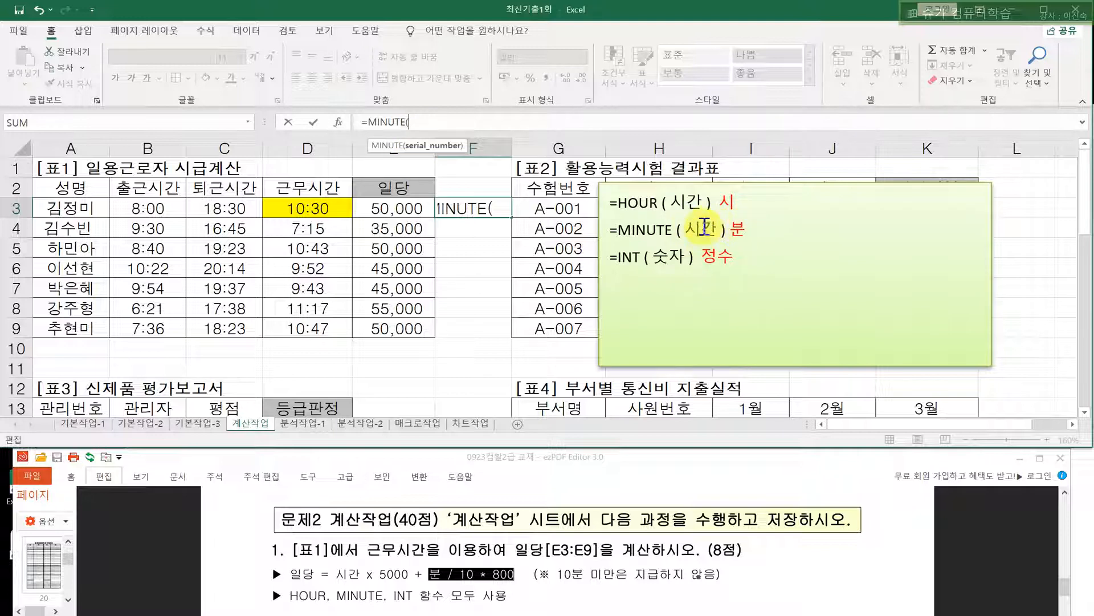
click(289, 209)
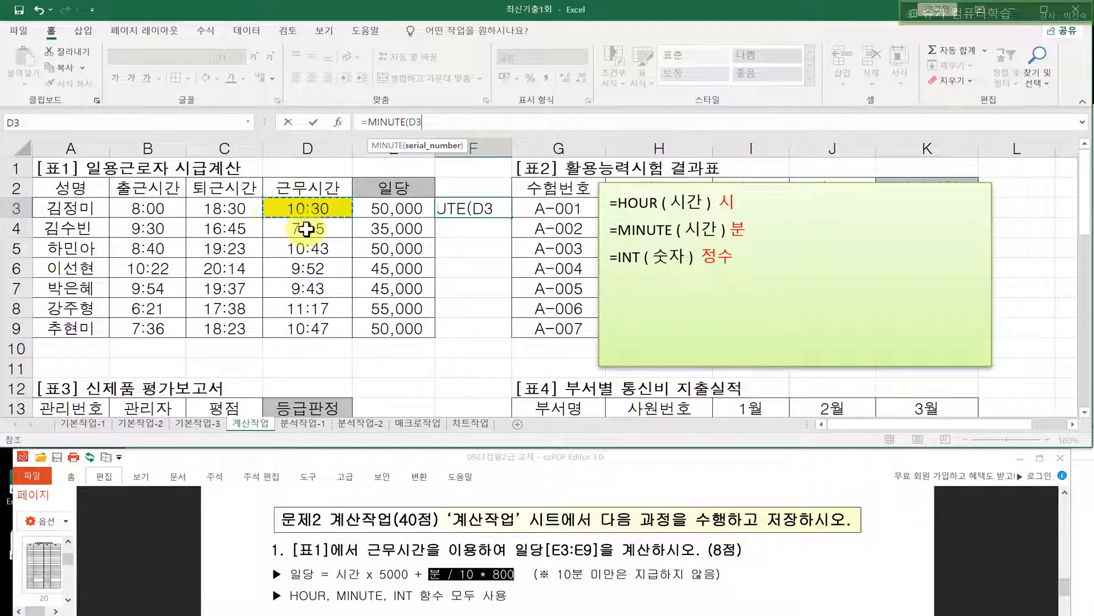
text())
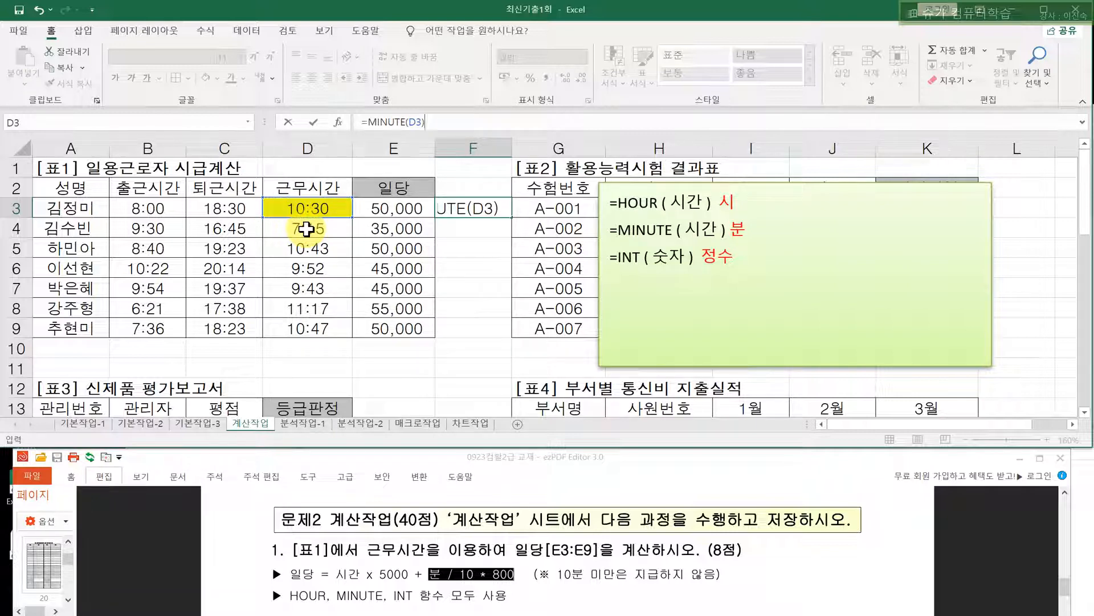
key(Return)
click(489, 211)
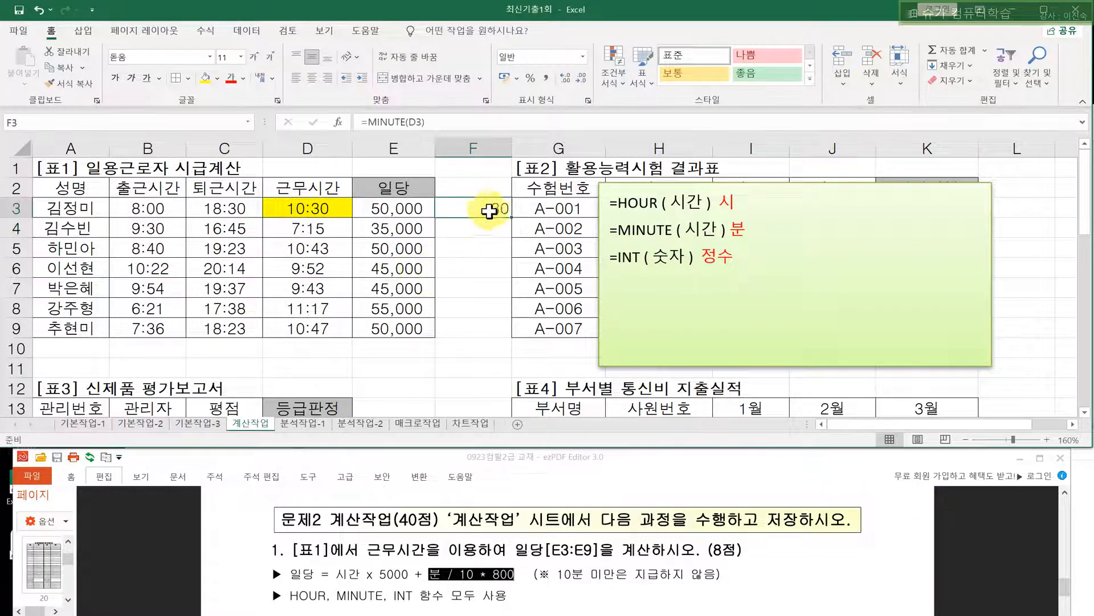
drag(510, 217, 495, 334)
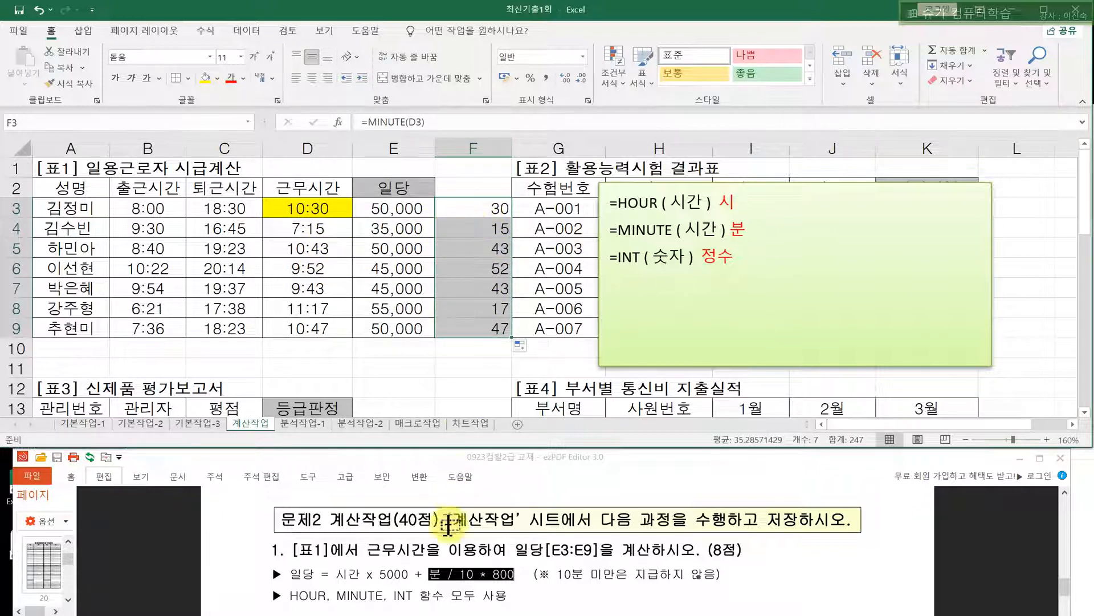
- Check the / 10 part of the 일당 instruction and extend the F3 formula to =MINUTE(D3)/10
click(435, 579)
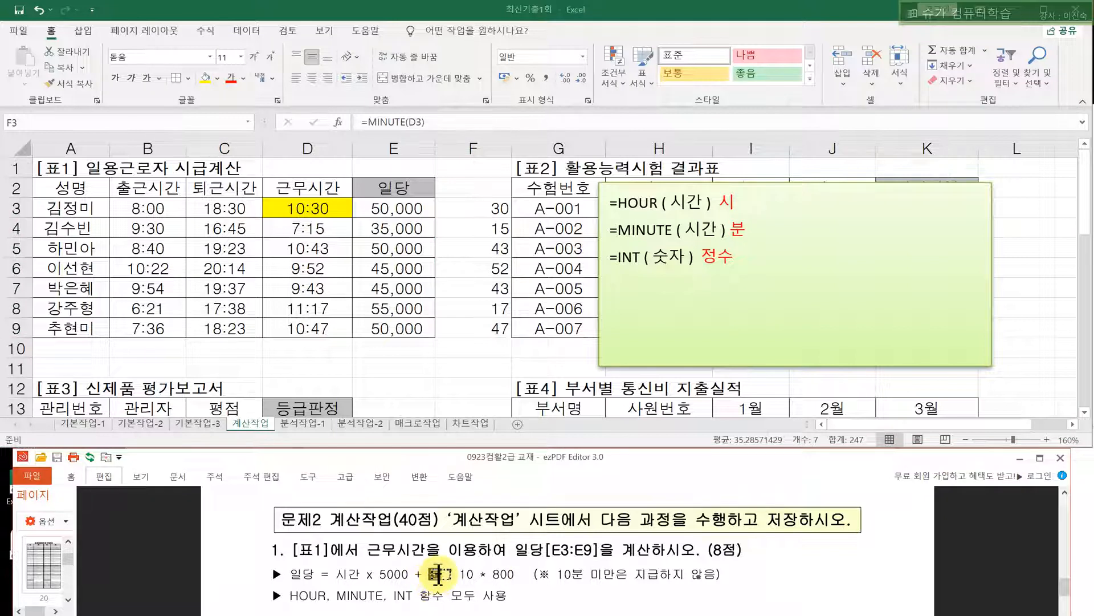
double_click(436, 574)
drag(446, 575, 474, 575)
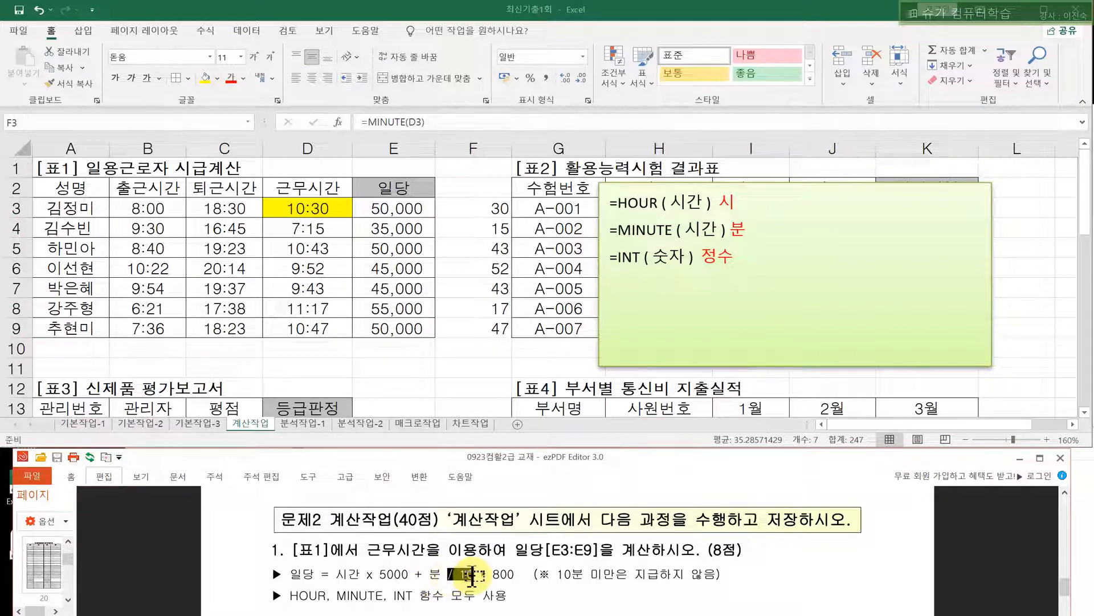
click(481, 208)
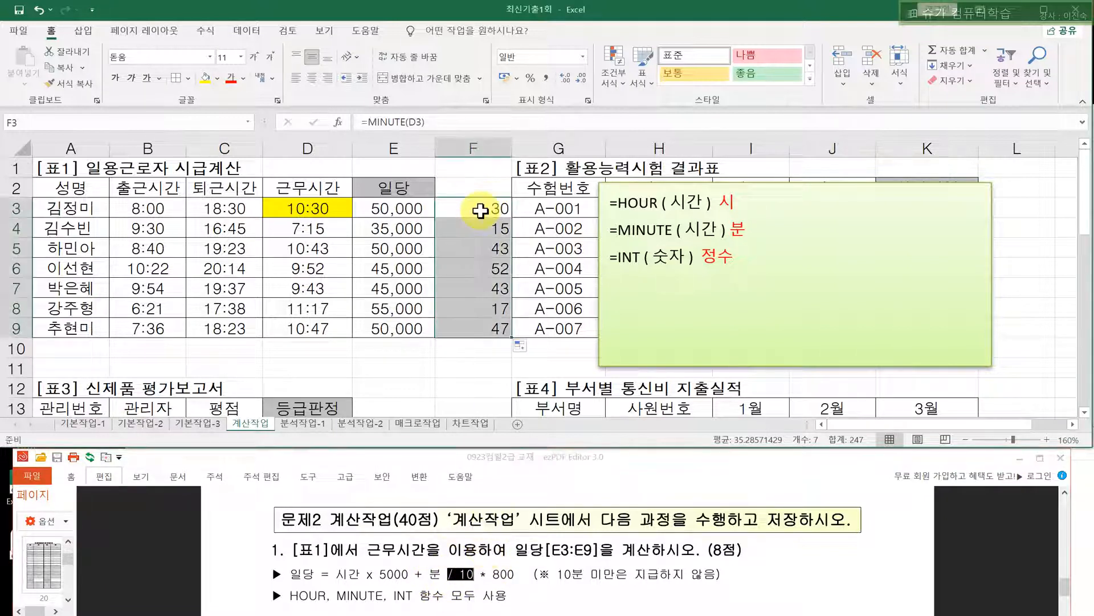
click(481, 208)
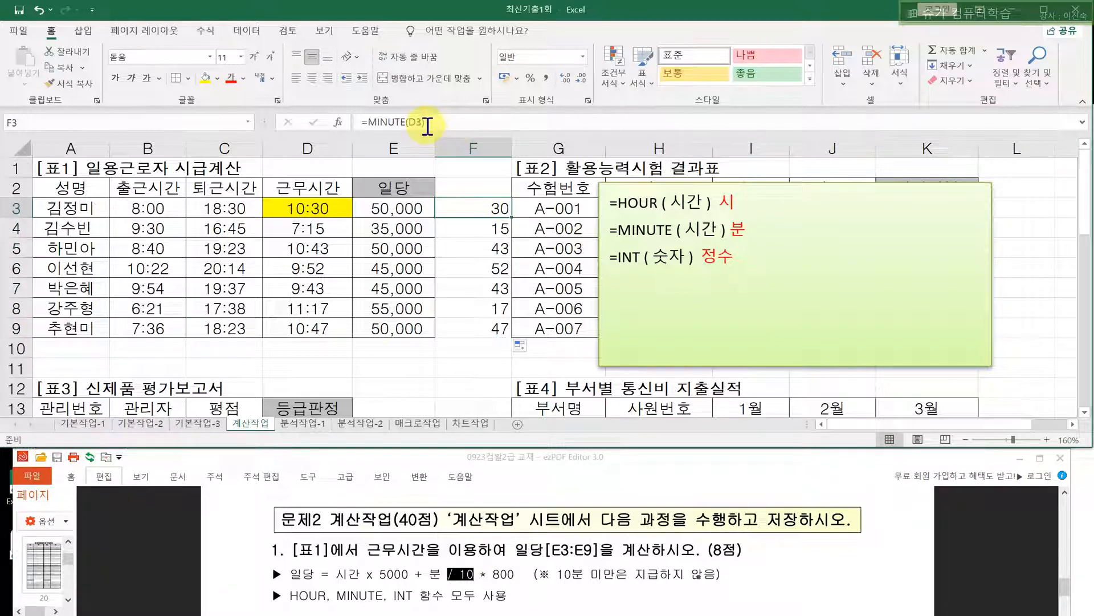
click(379, 122)
drag(369, 123, 439, 118)
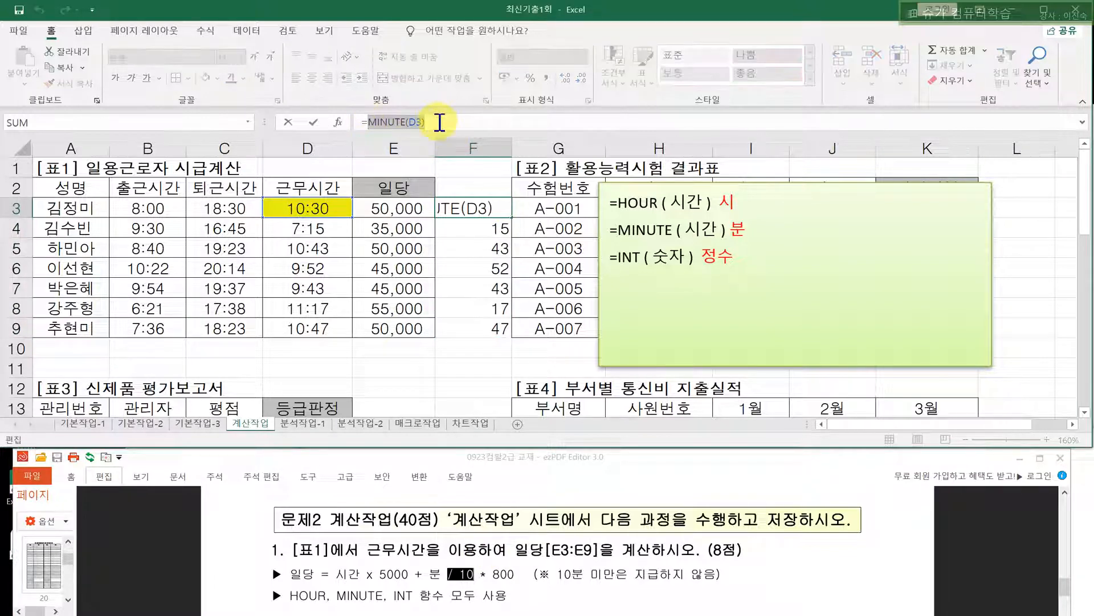
click(439, 122)
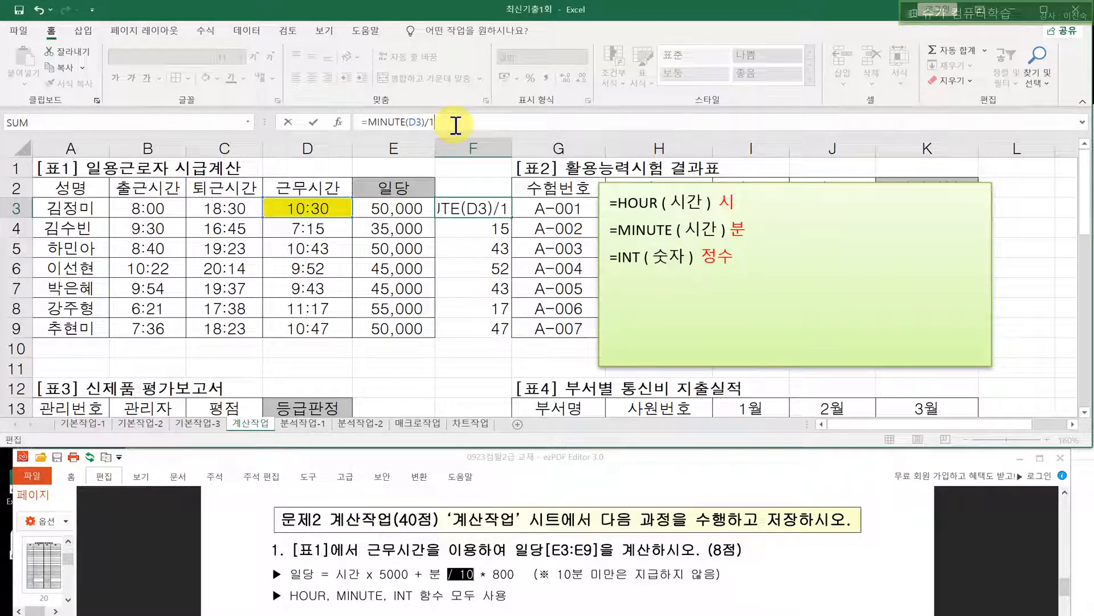
key(Return)
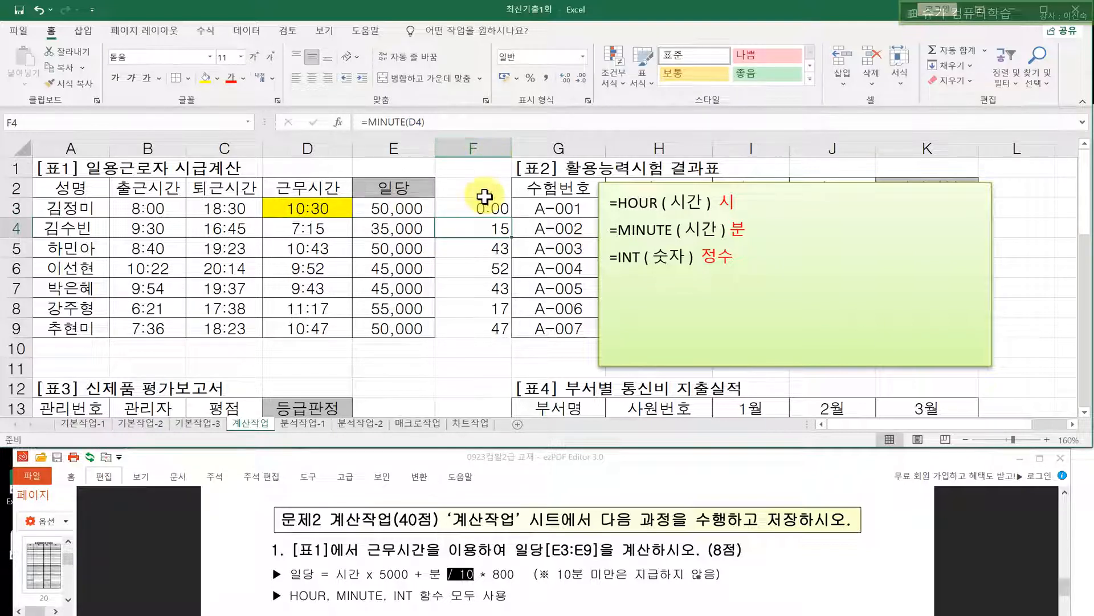
- Set the number format of F3 to 일반 and fill its formula down to F9
click(466, 211)
click(466, 233)
click(469, 210)
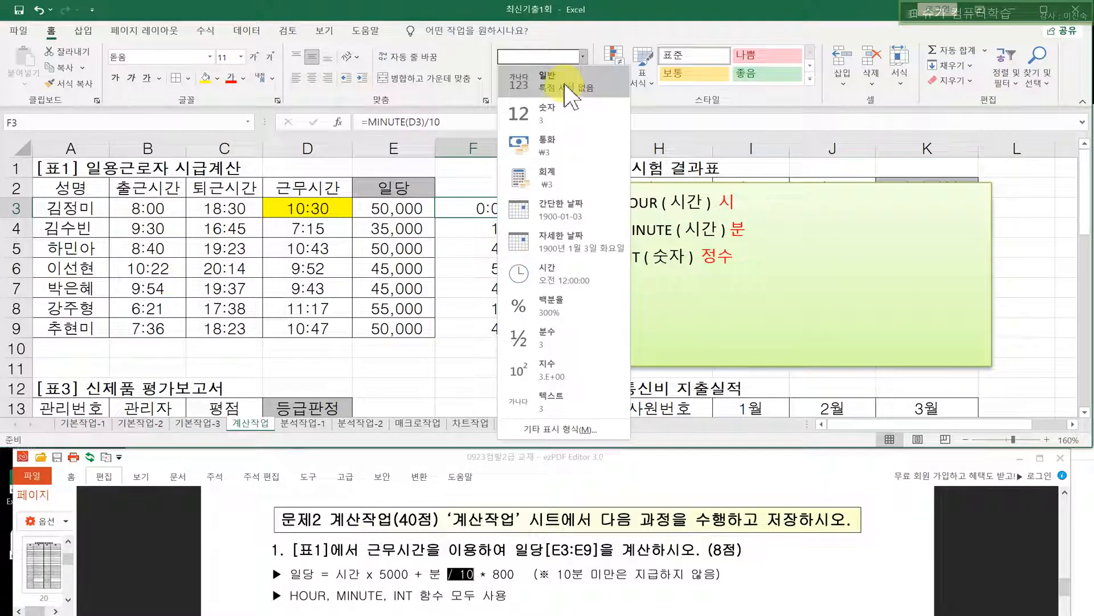
click(568, 83)
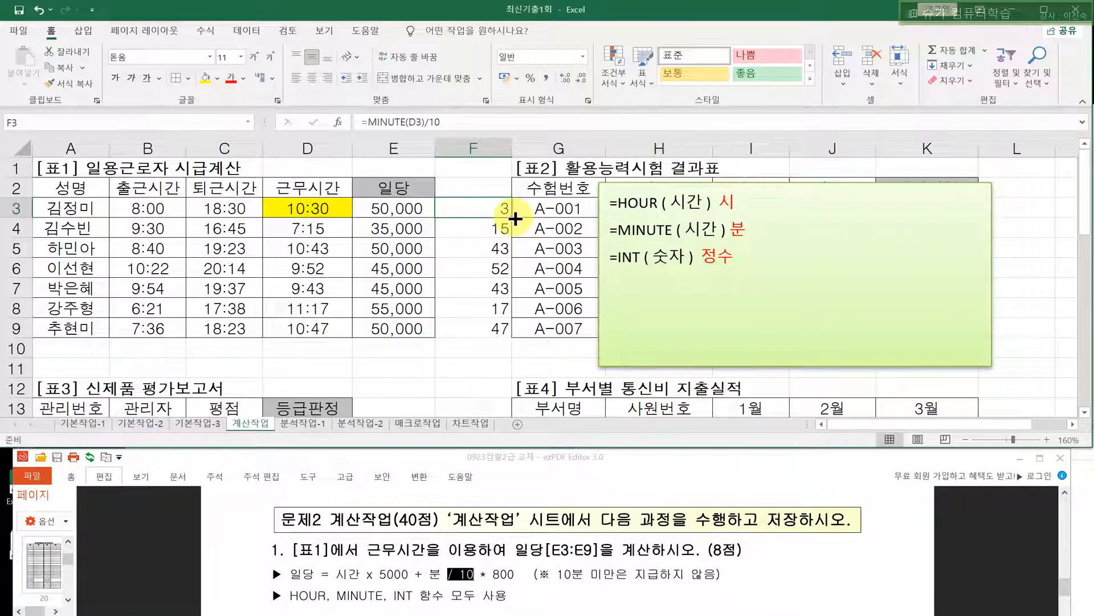
drag(515, 218, 500, 333)
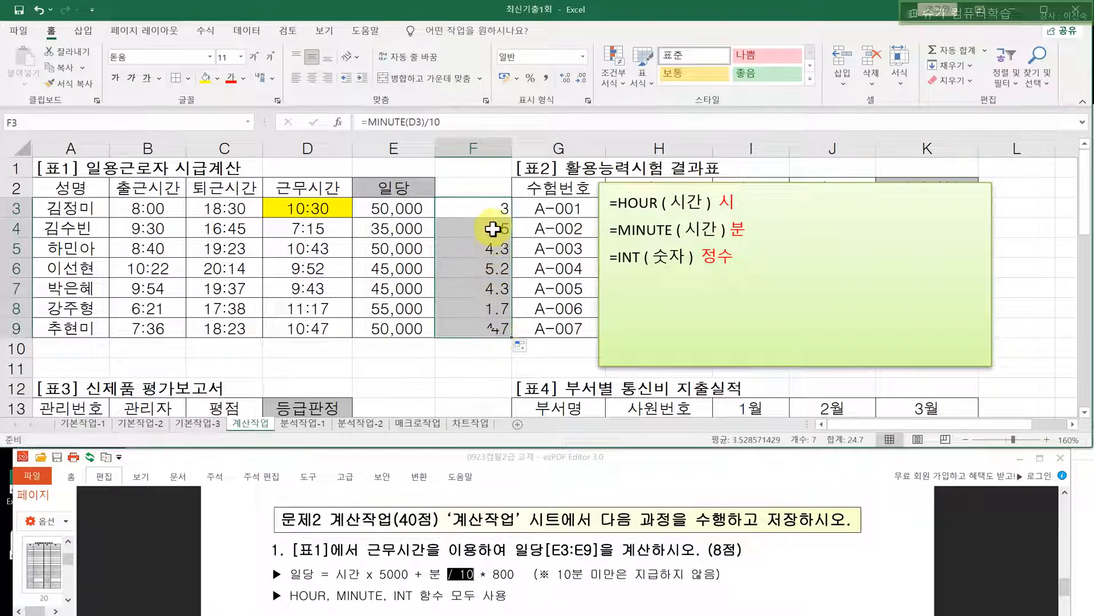
- Compare the helper results in F3:F5 with the 분 / 10 part of the instructions and the INT line in the green note
click(492, 213)
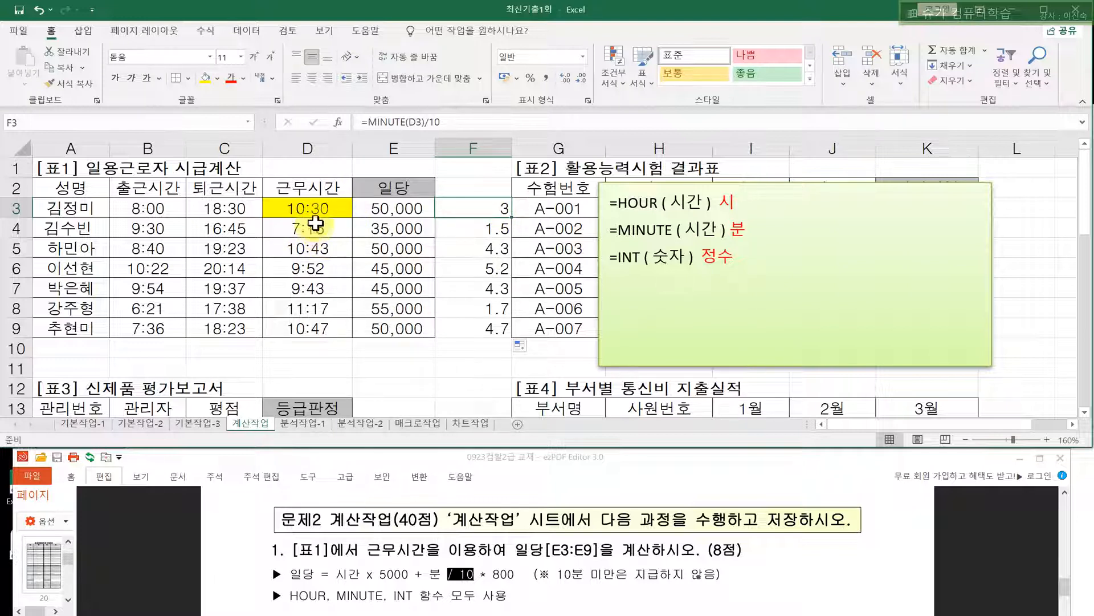
click(493, 231)
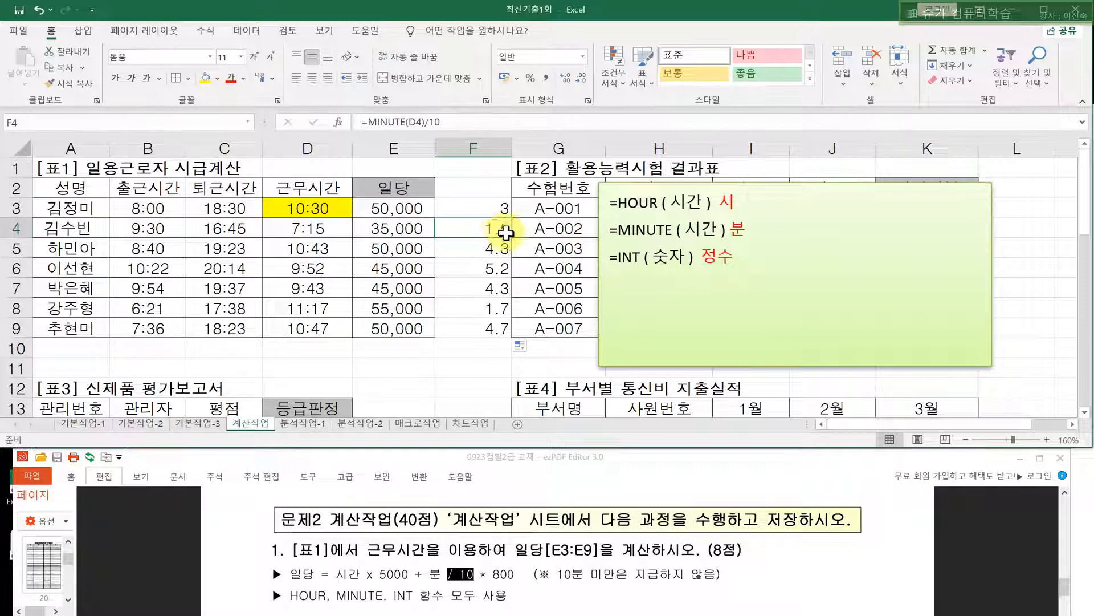
click(486, 255)
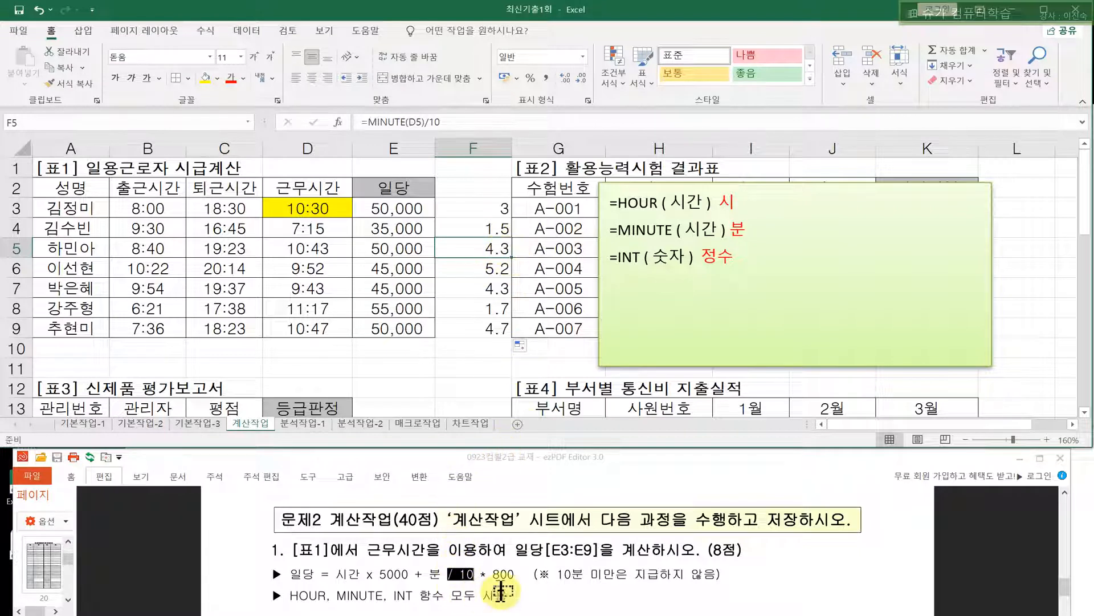
drag(431, 578, 480, 576)
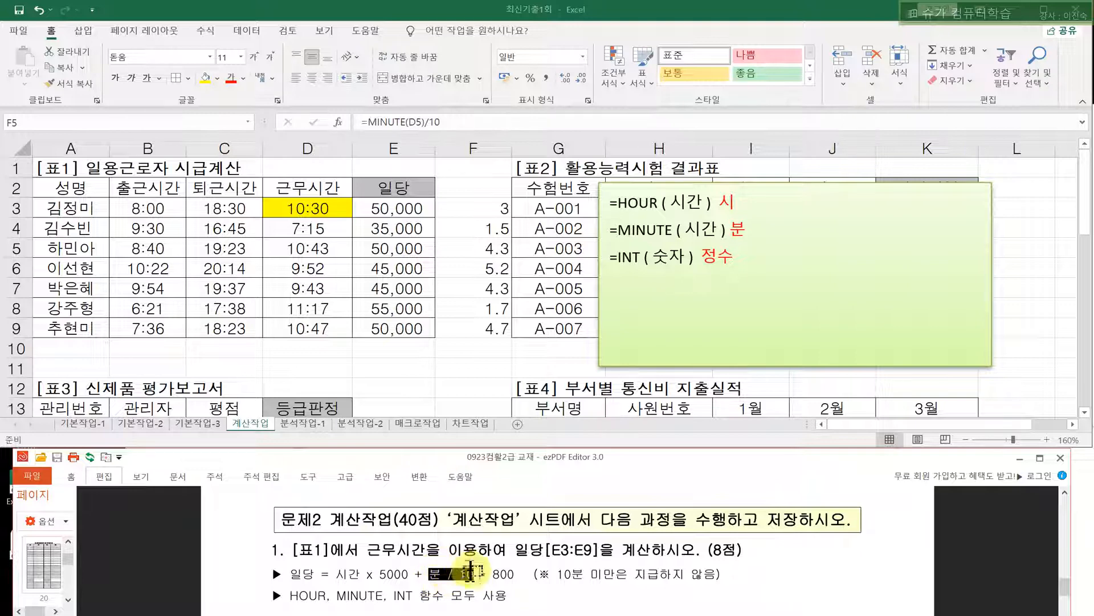
click(669, 258)
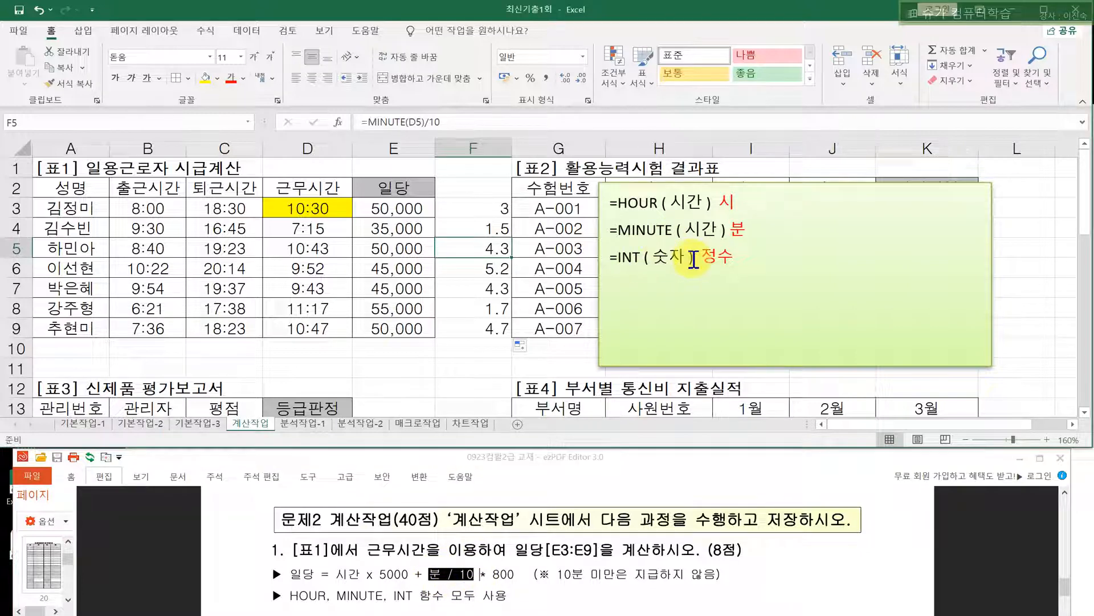
mouse_move(691, 257)
mouse_down()
mouse_move(734, 257)
mouse_move(701, 258)
mouse_up()
click(716, 260)
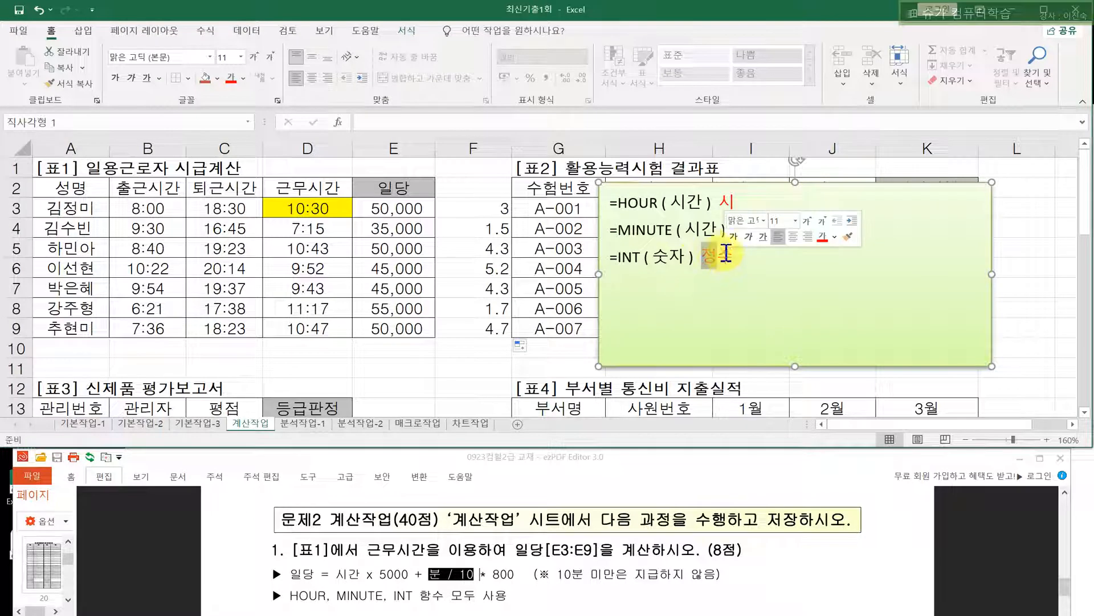
- Wrap the formula in helper cell F3 in INT so it reads =INT(MINUTE(D3)/10)
click(493, 215)
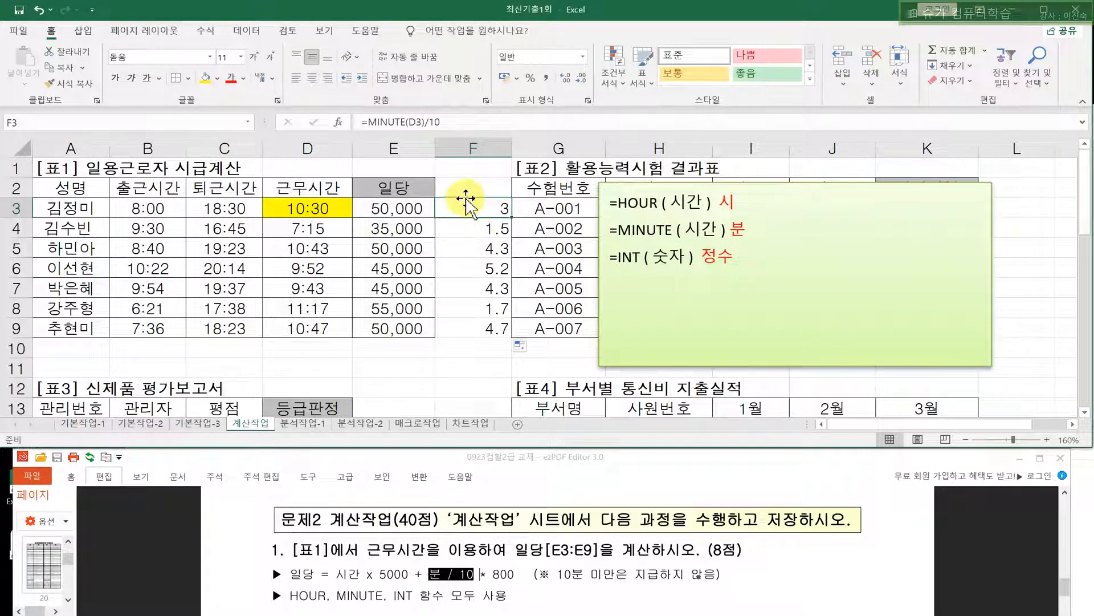
drag(368, 122, 424, 121)
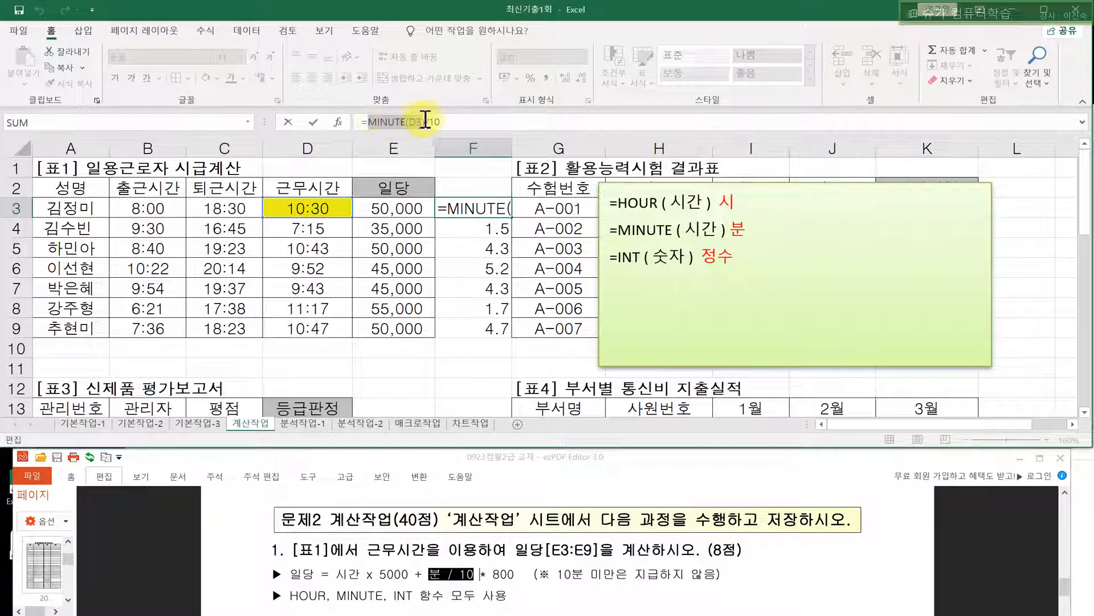
click(438, 120)
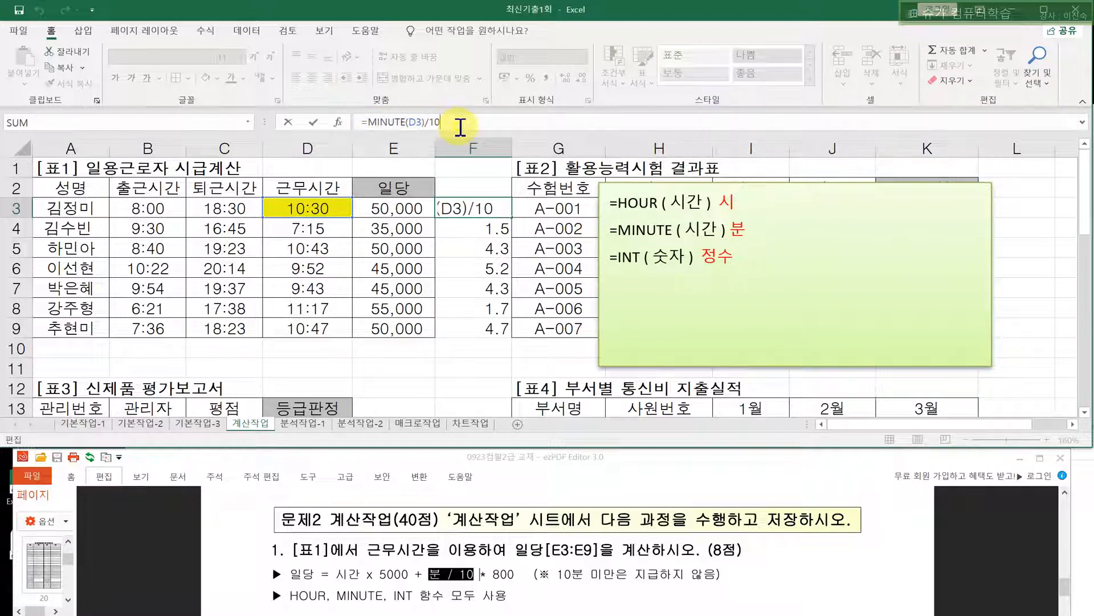
drag(368, 121, 440, 120)
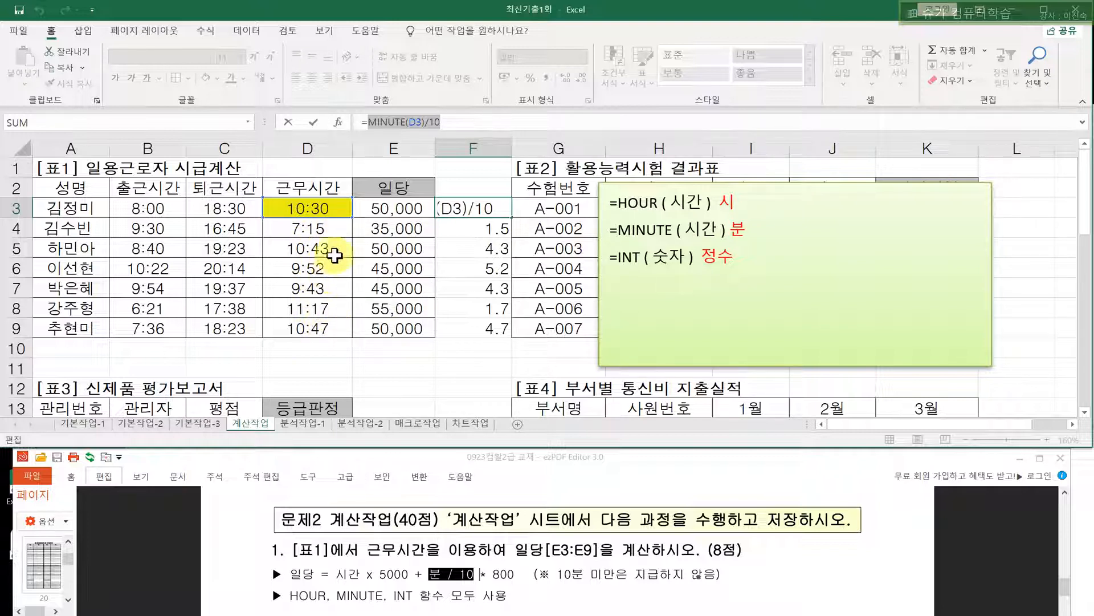
click(368, 124)
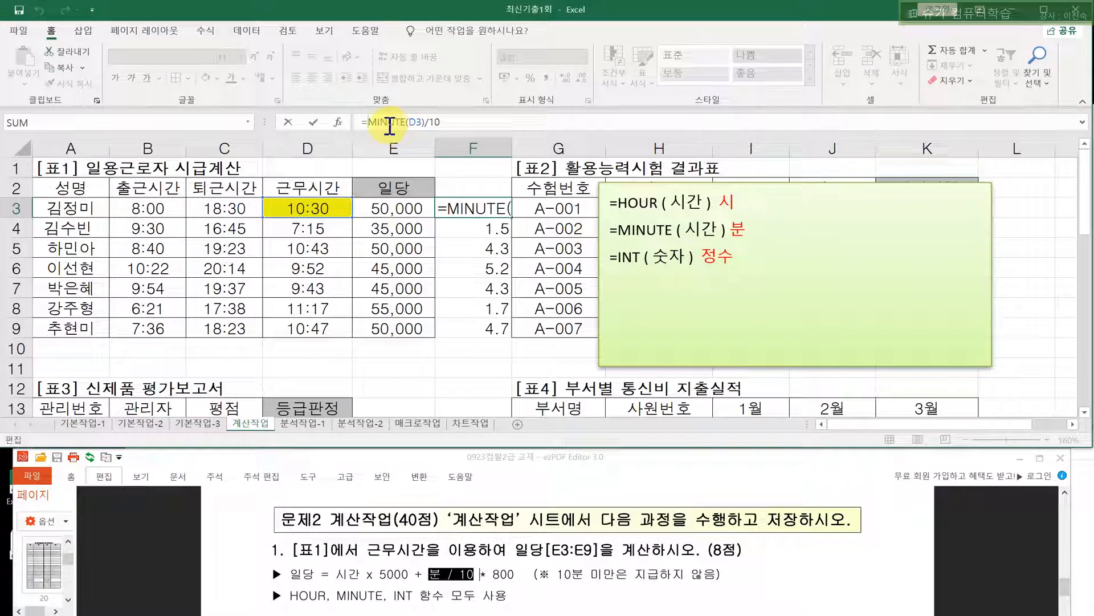
text(INT)
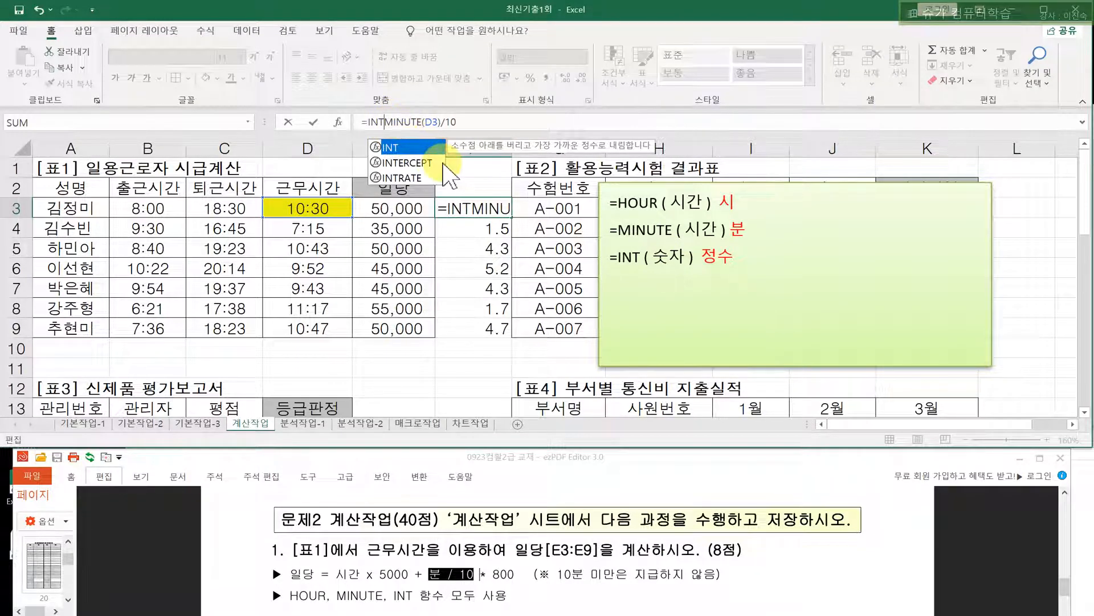
text(()
key(BackSpace)
key(BackSpace)
text(T()
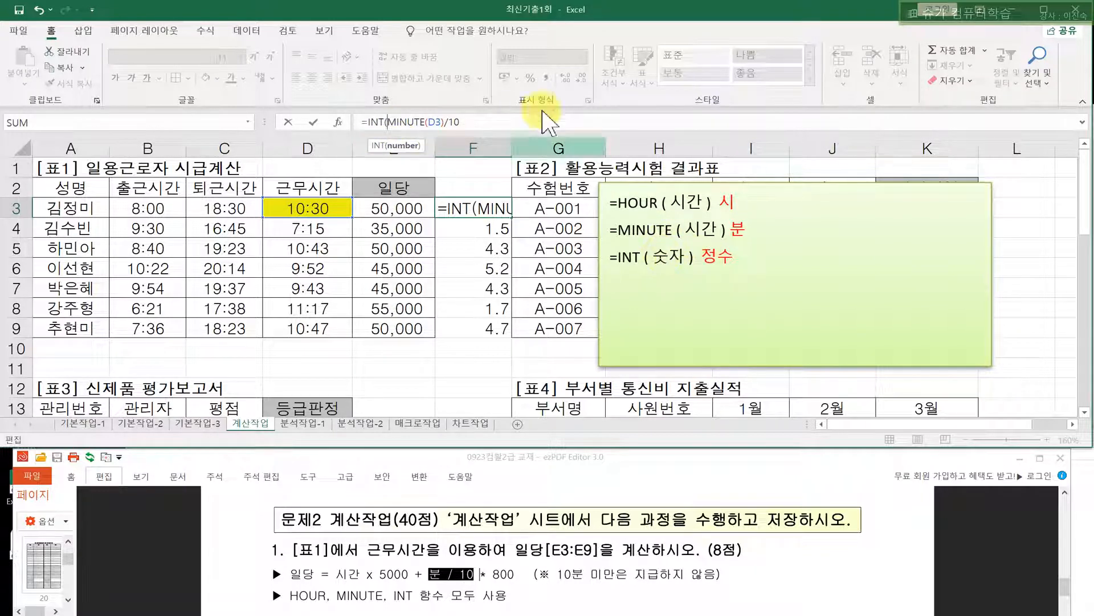
drag(428, 122, 468, 123)
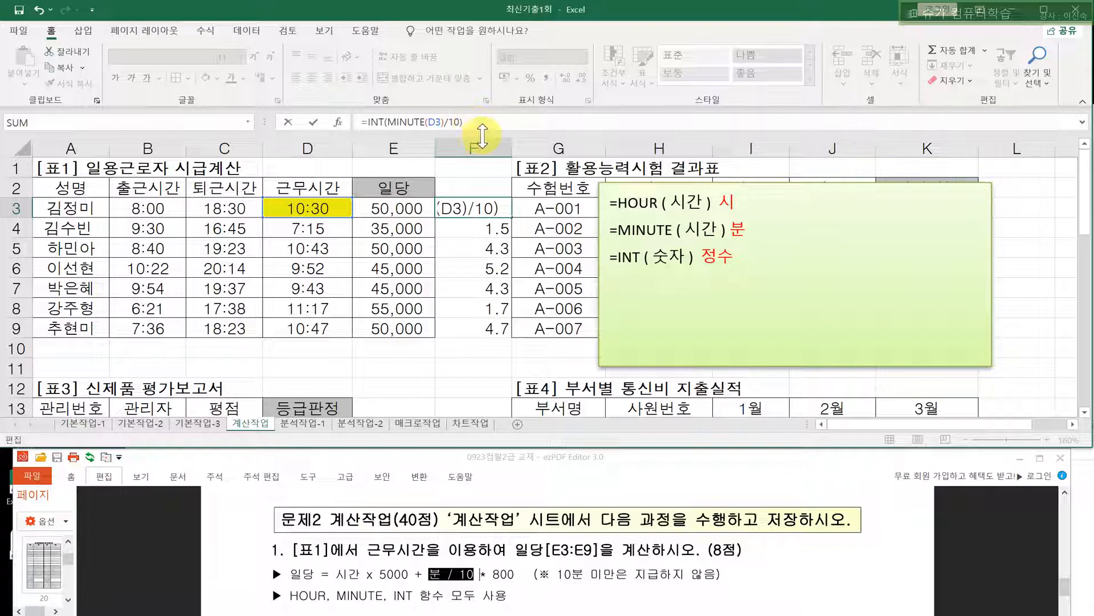
key(Return)
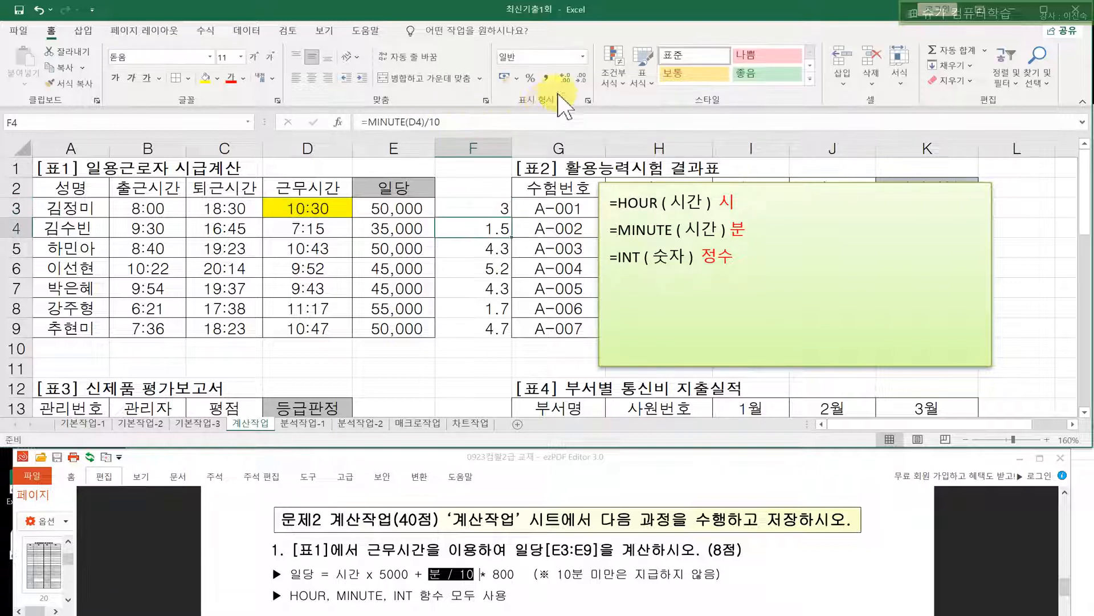
- Fill the INT formula from F3 down to F9
click(471, 211)
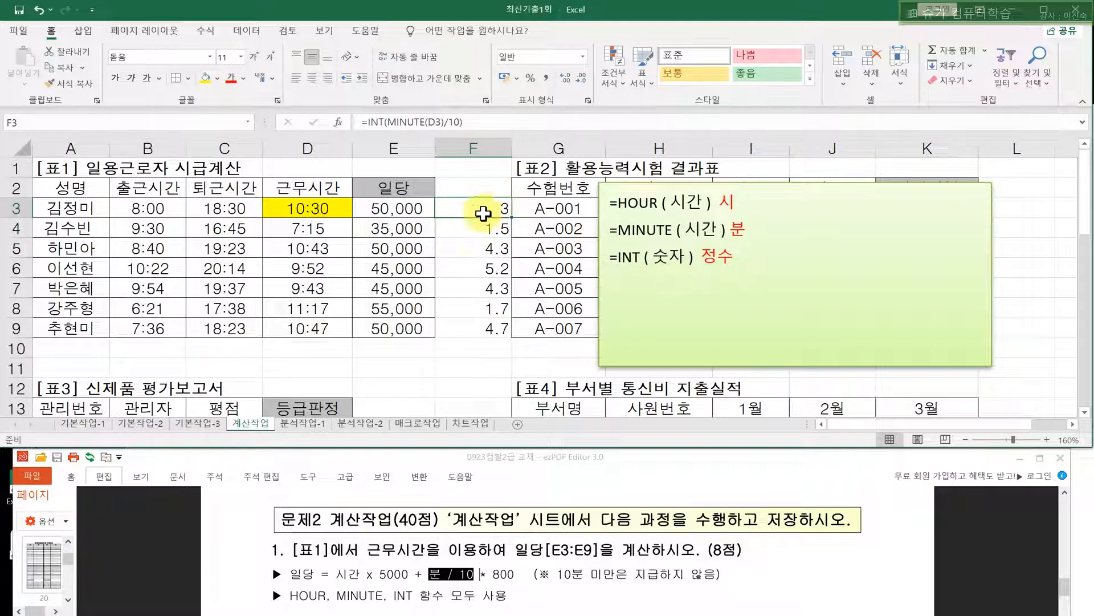
click(396, 126)
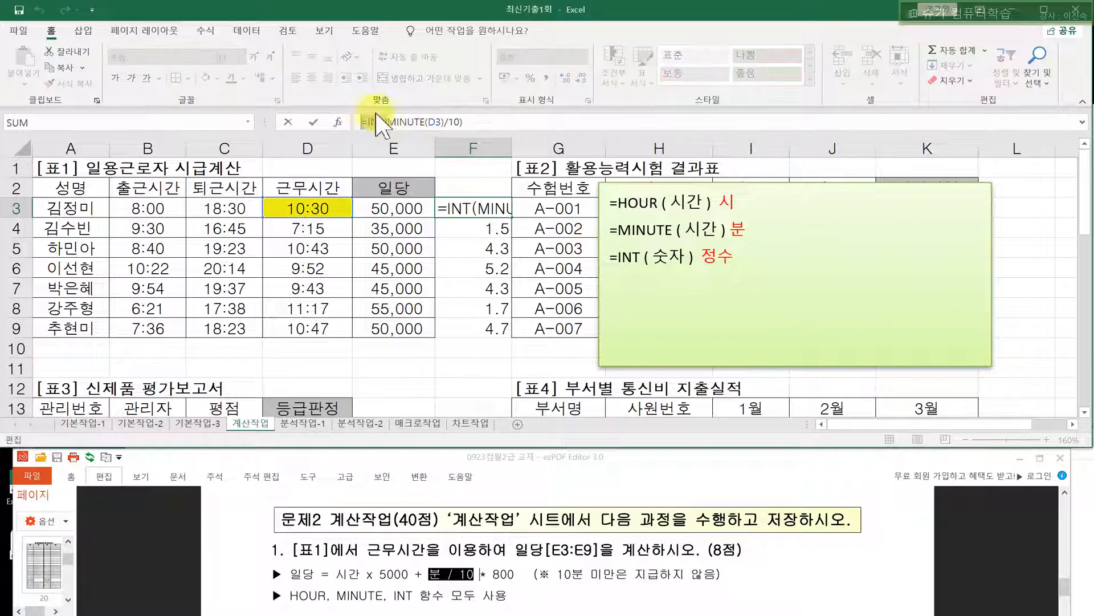
key(Return)
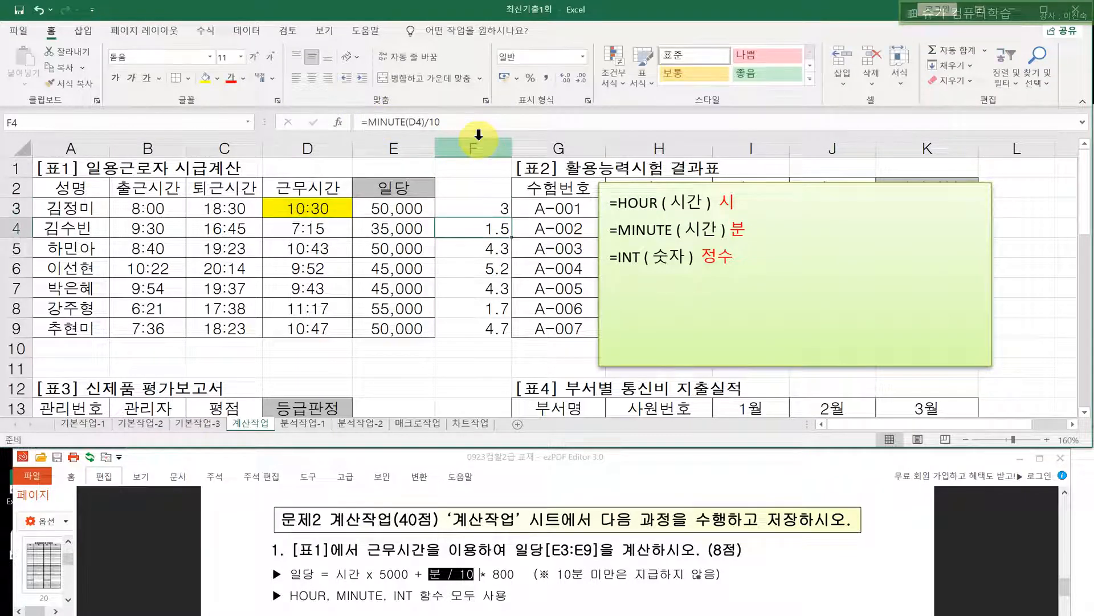
click(479, 214)
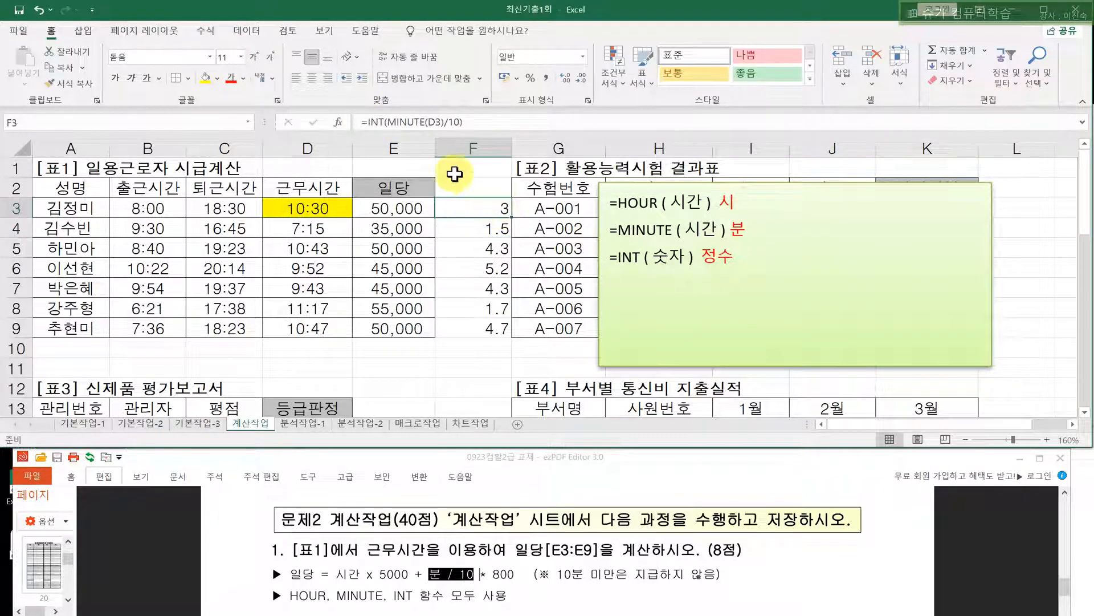
click(467, 121)
key(Return)
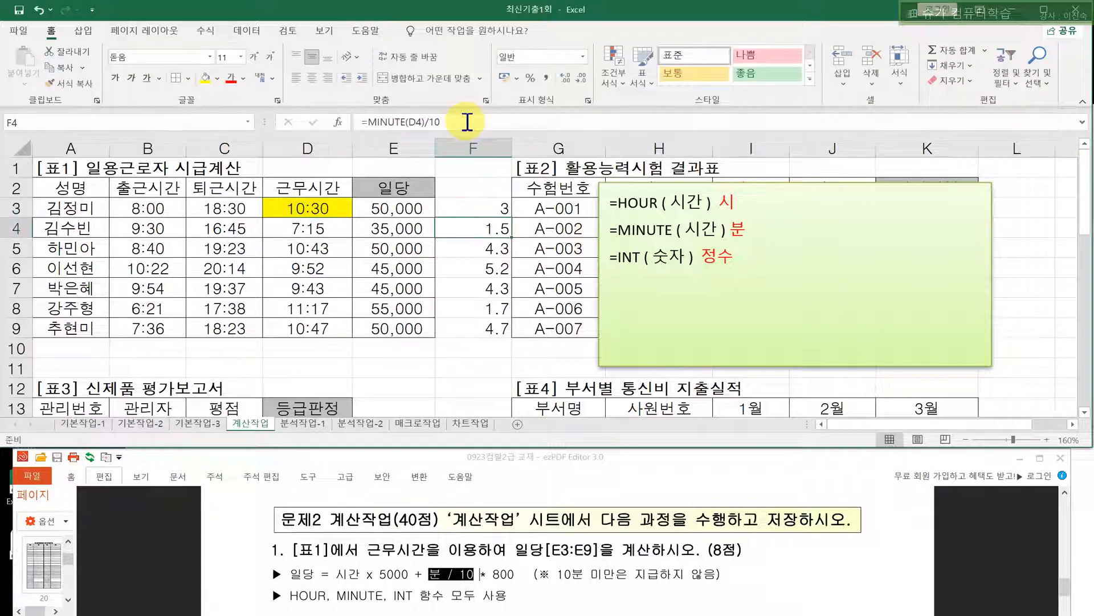
click(493, 211)
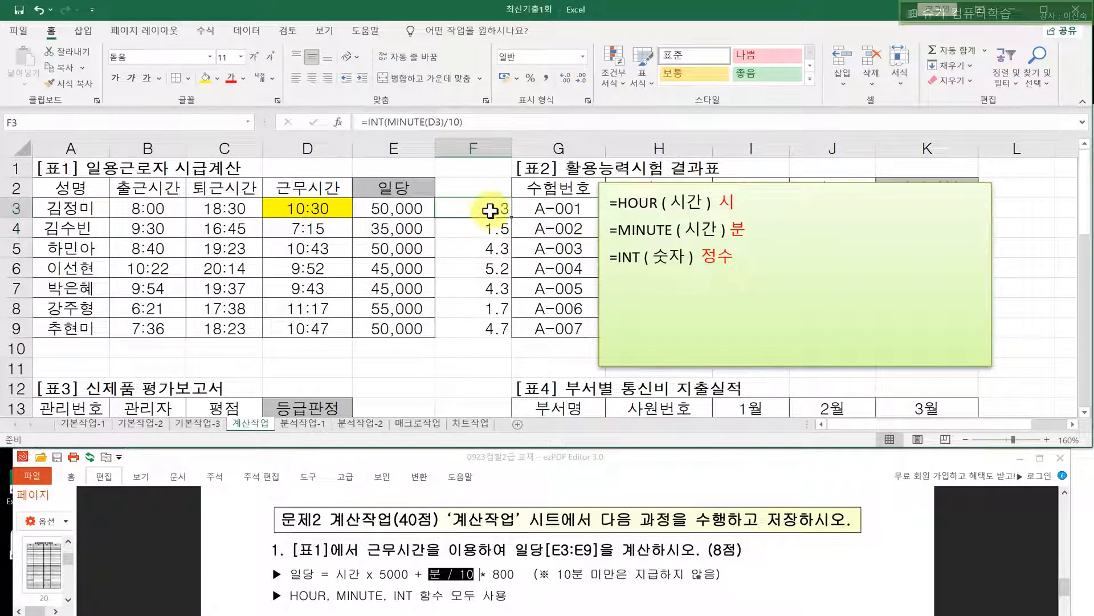
click(475, 148)
click(489, 209)
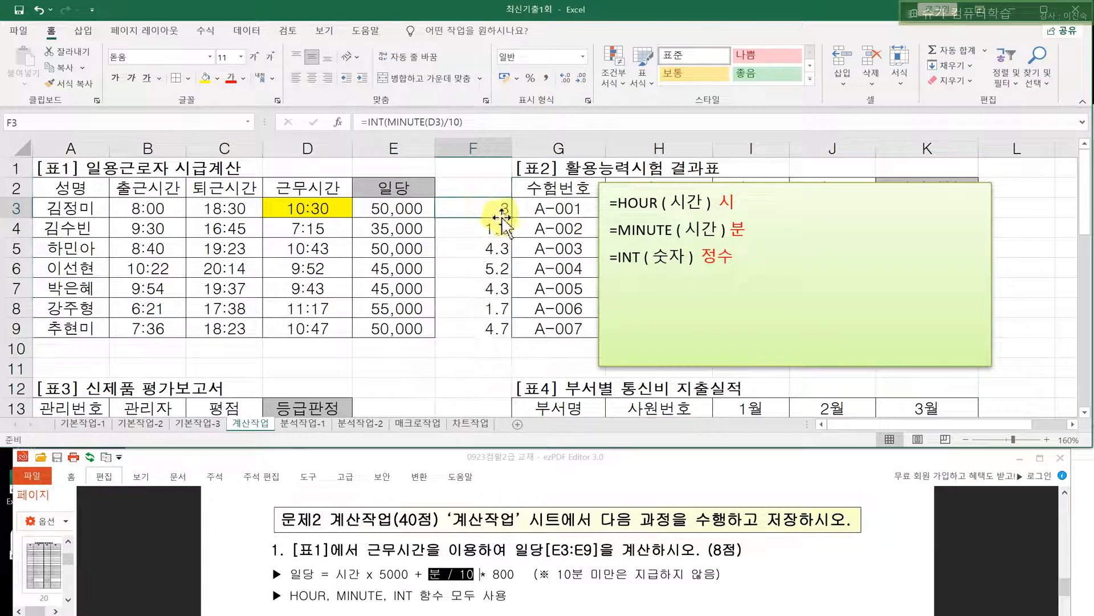
drag(512, 218, 497, 334)
- Compare the helper results in F3:F5 with the 근무시간 minutes, the 분 / 10 term and the 10분 미만 note in the instructions
click(490, 214)
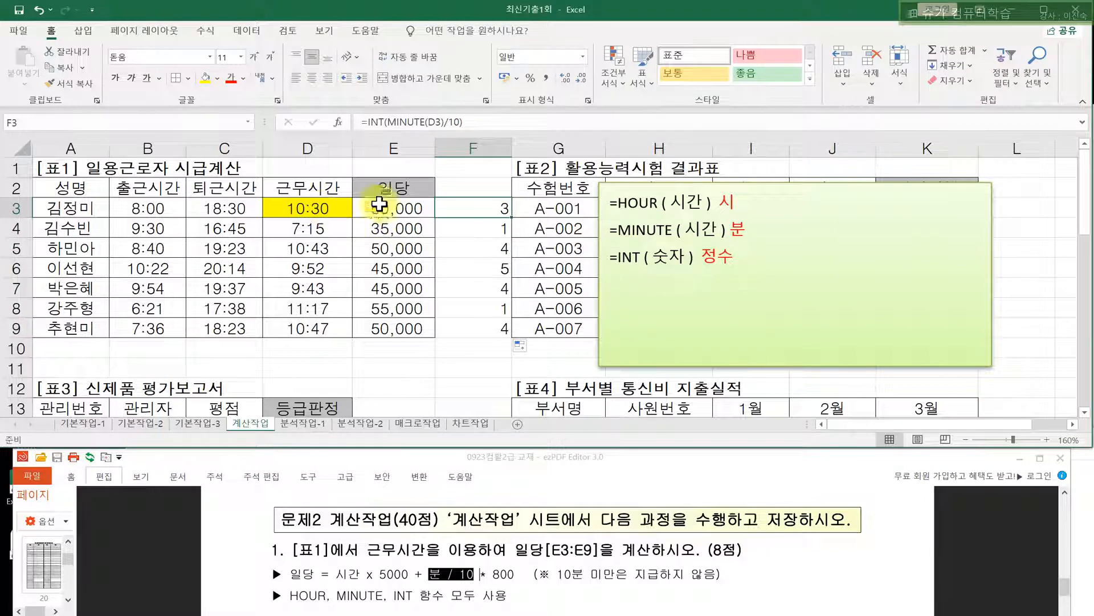
click(494, 235)
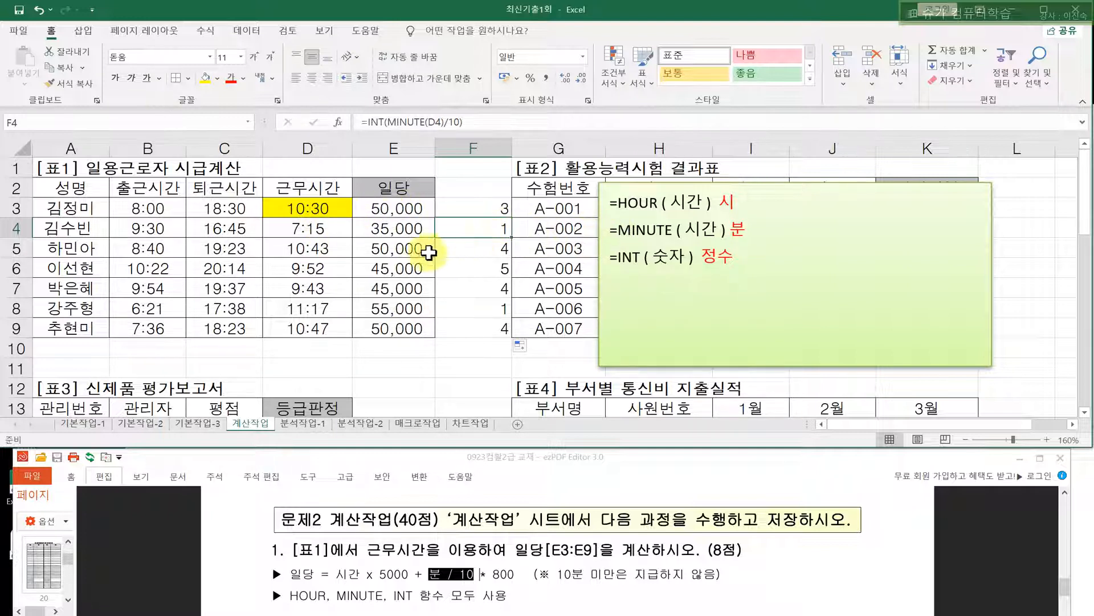
click(319, 246)
click(484, 254)
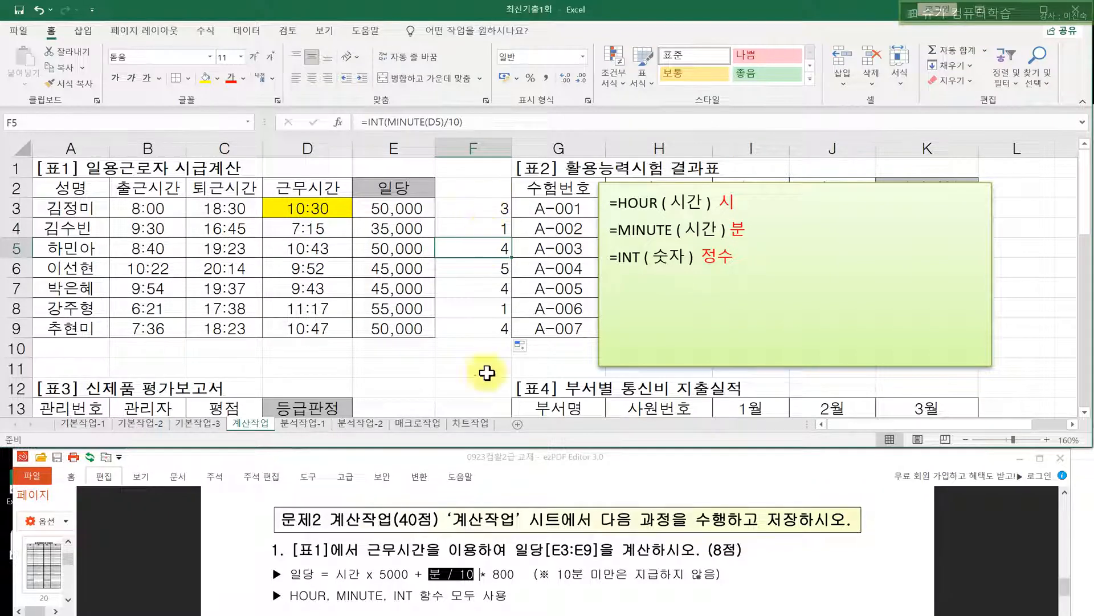
click(437, 577)
drag(424, 577, 475, 574)
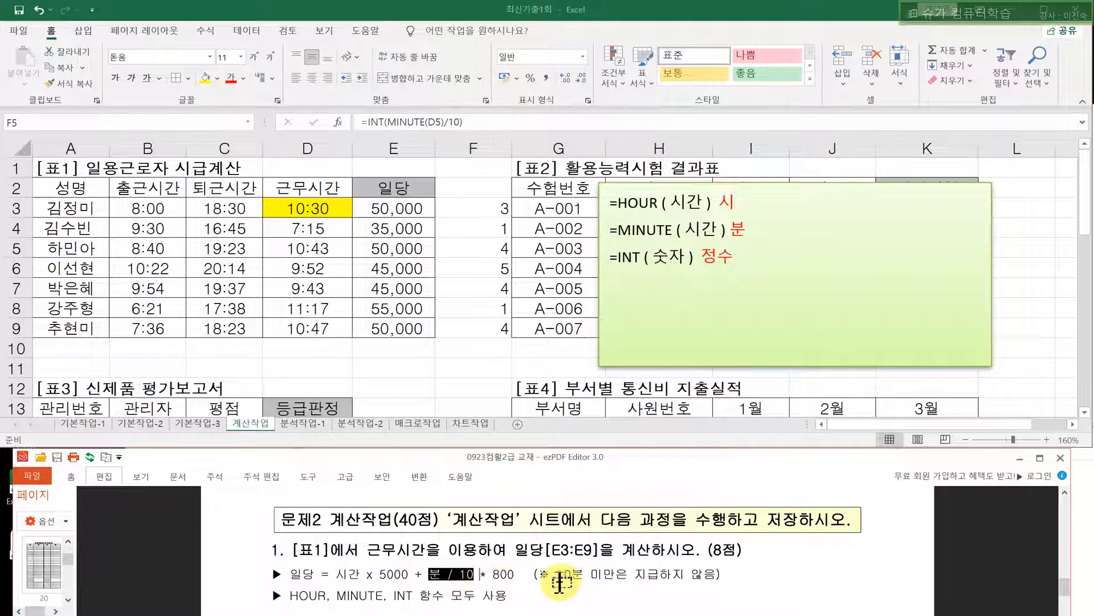
drag(559, 580, 657, 580)
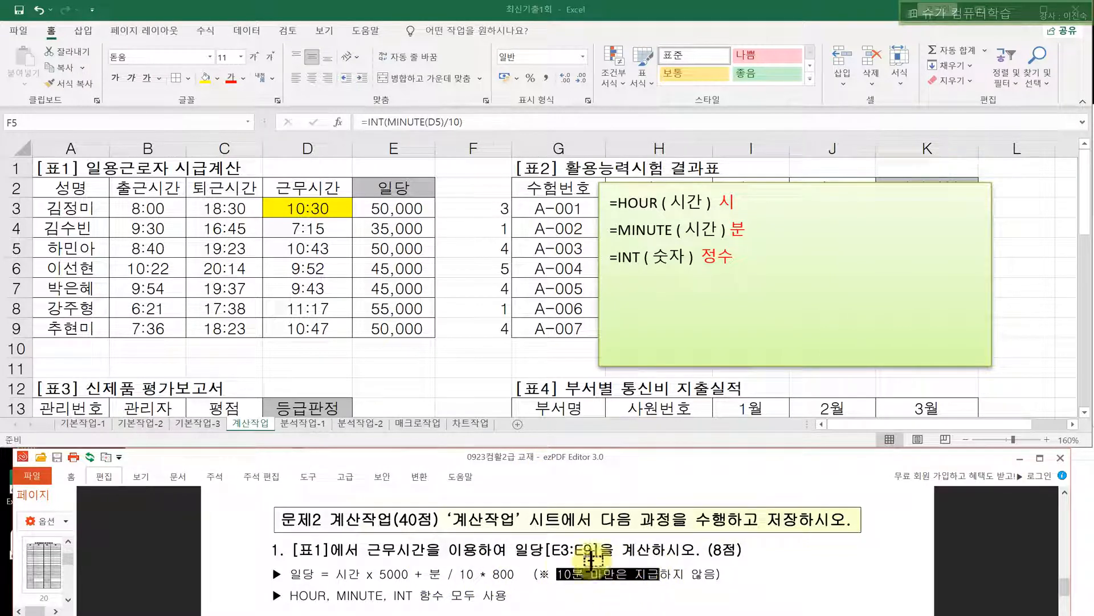
- Extend the F3 formula with the 800 multiplier so it reads =INT(MINUTE(D3)/10)*800
click(468, 203)
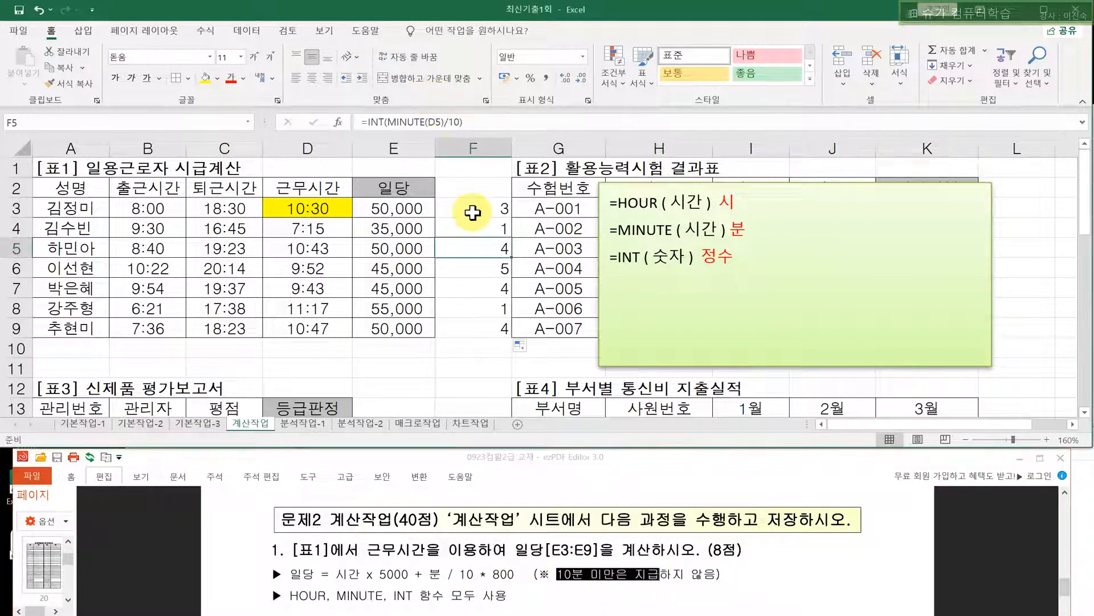
click(470, 208)
click(477, 120)
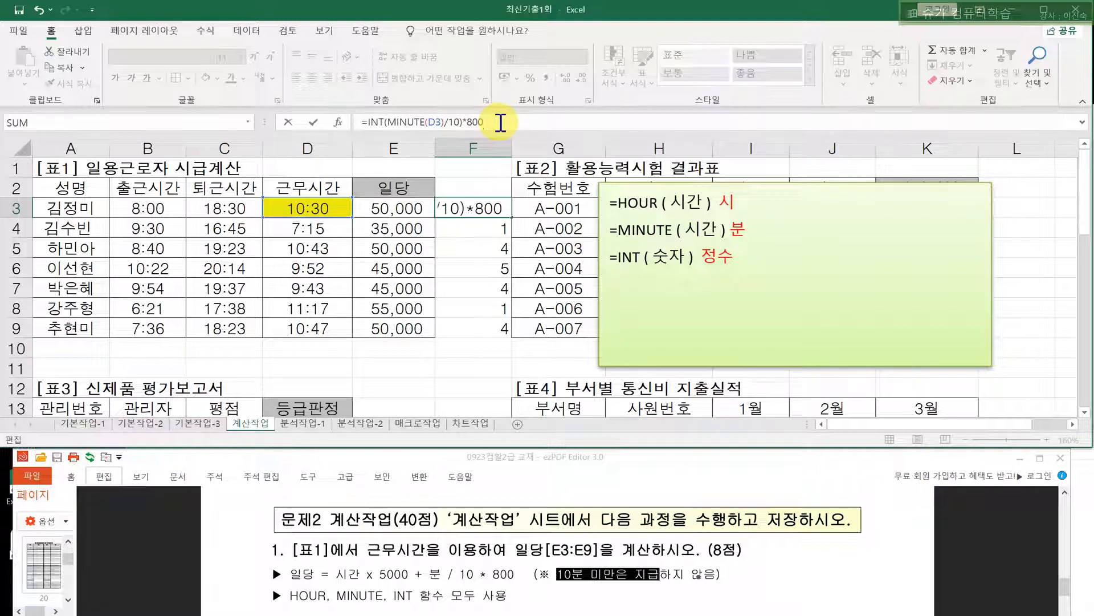
key(Return)
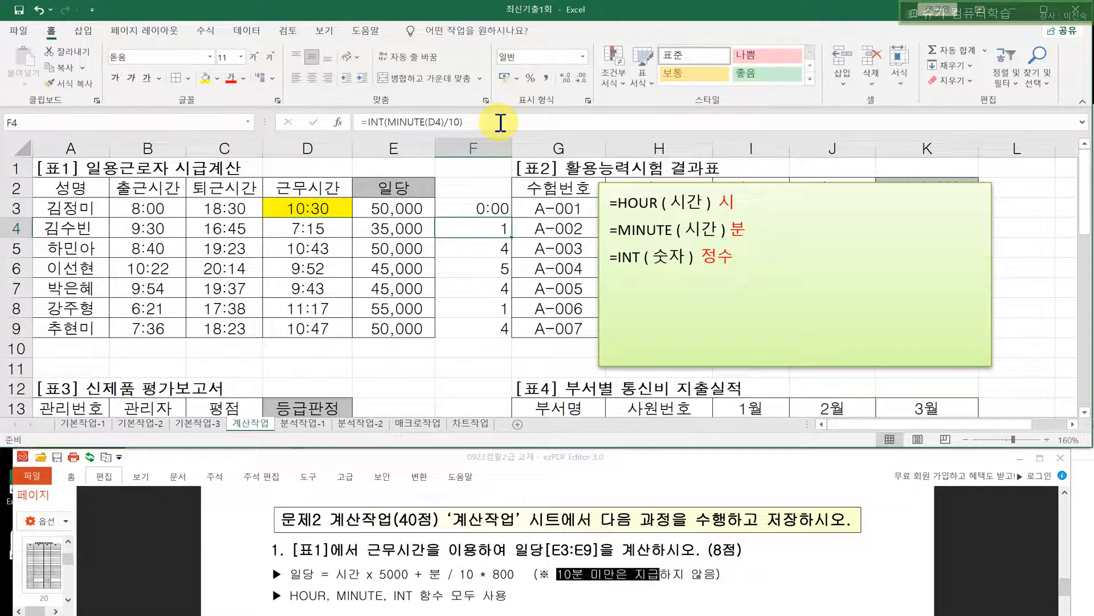
- Set the number format of F3 to 일반 and fill the *800 formula down to F9
click(464, 204)
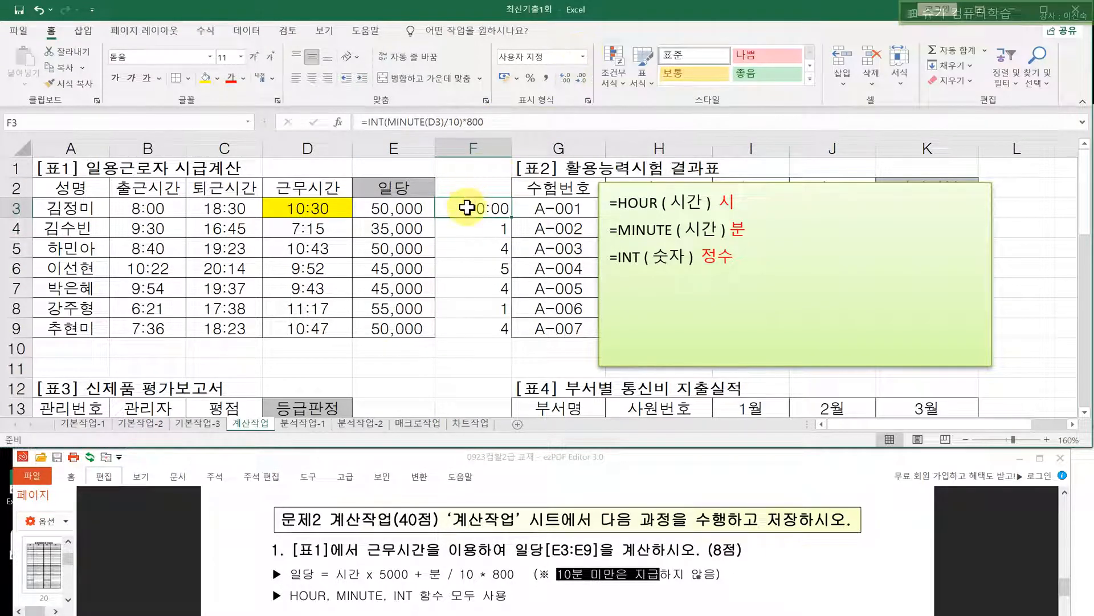
click(584, 56)
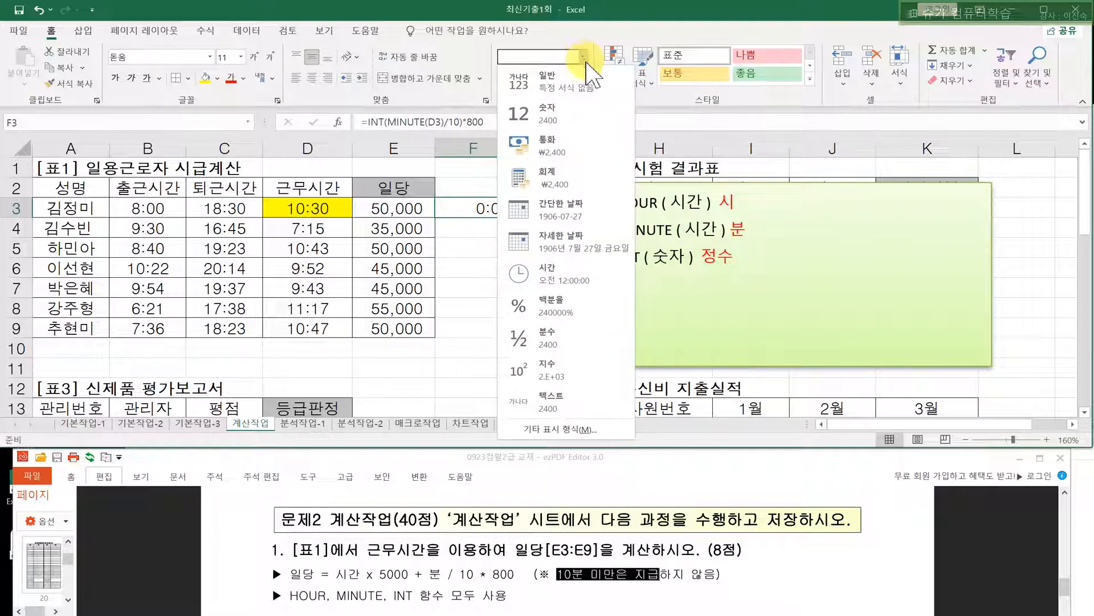
click(556, 80)
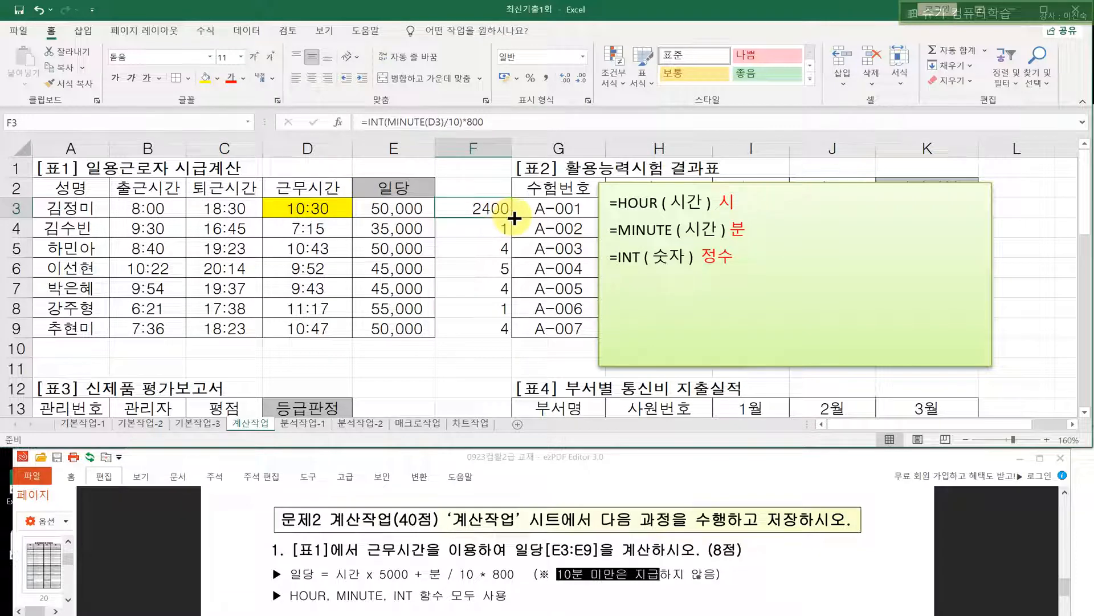
drag(515, 219, 501, 339)
- Review the minute-based amounts in F3:F9 alongside the hourly 일당 formula in E3
click(473, 231)
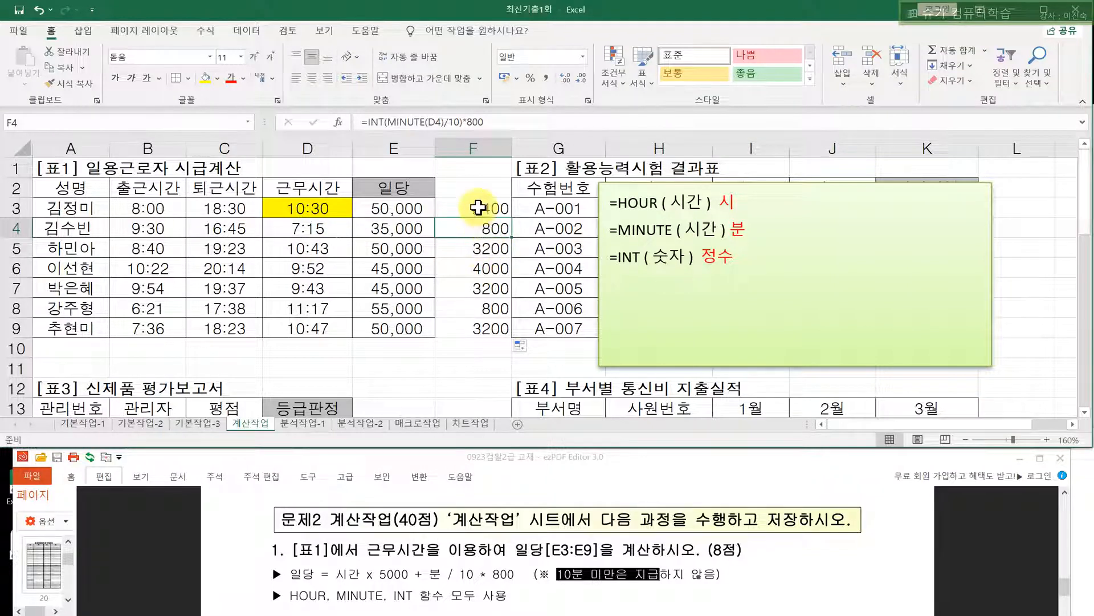
drag(477, 206, 471, 326)
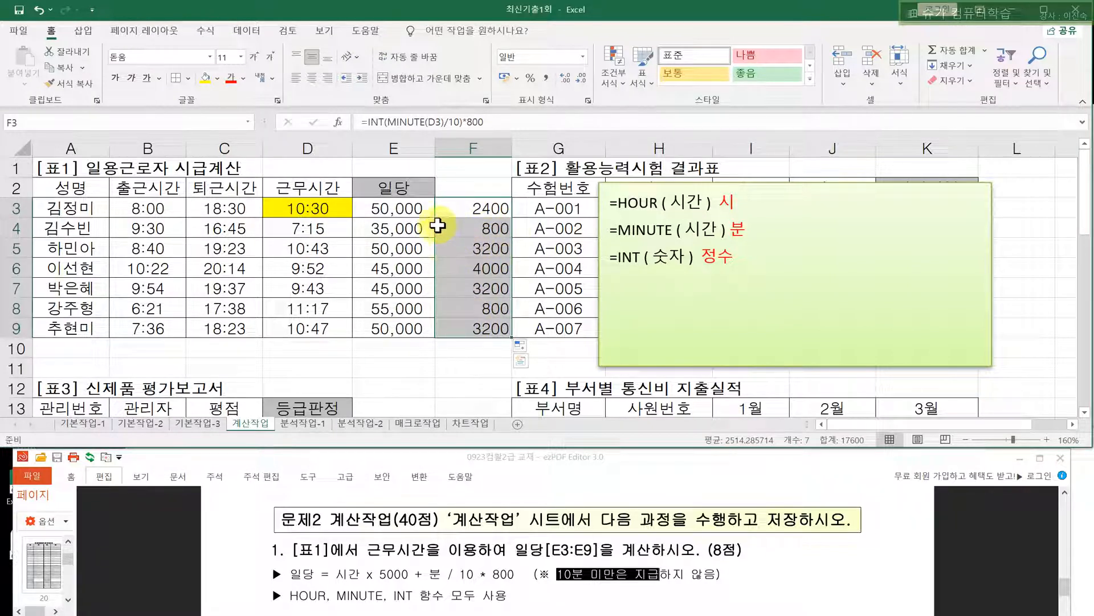
click(393, 209)
click(480, 207)
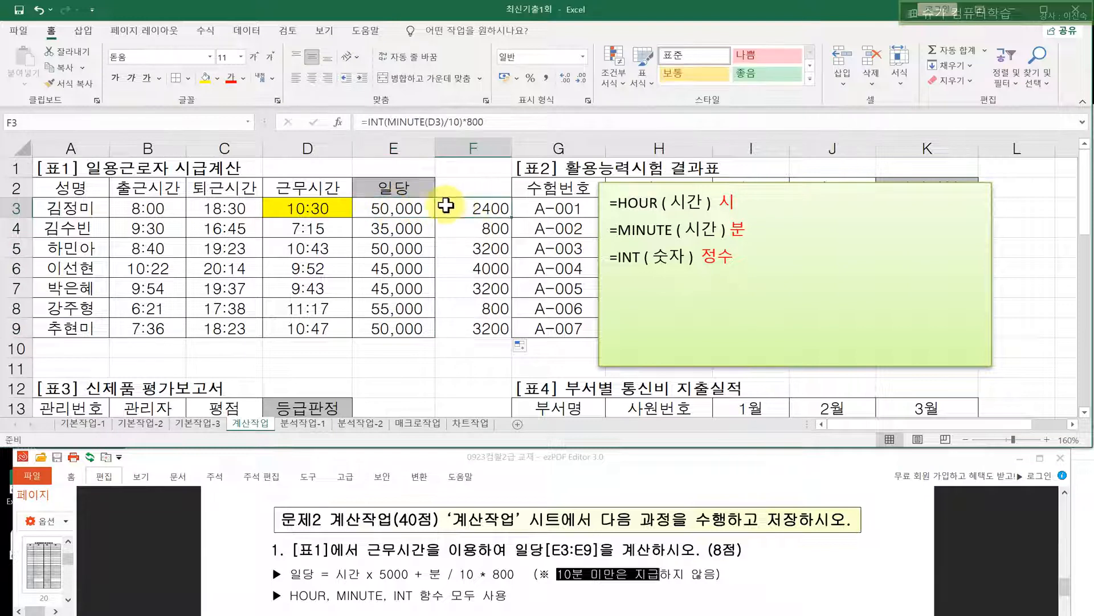
click(411, 210)
click(457, 213)
click(418, 210)
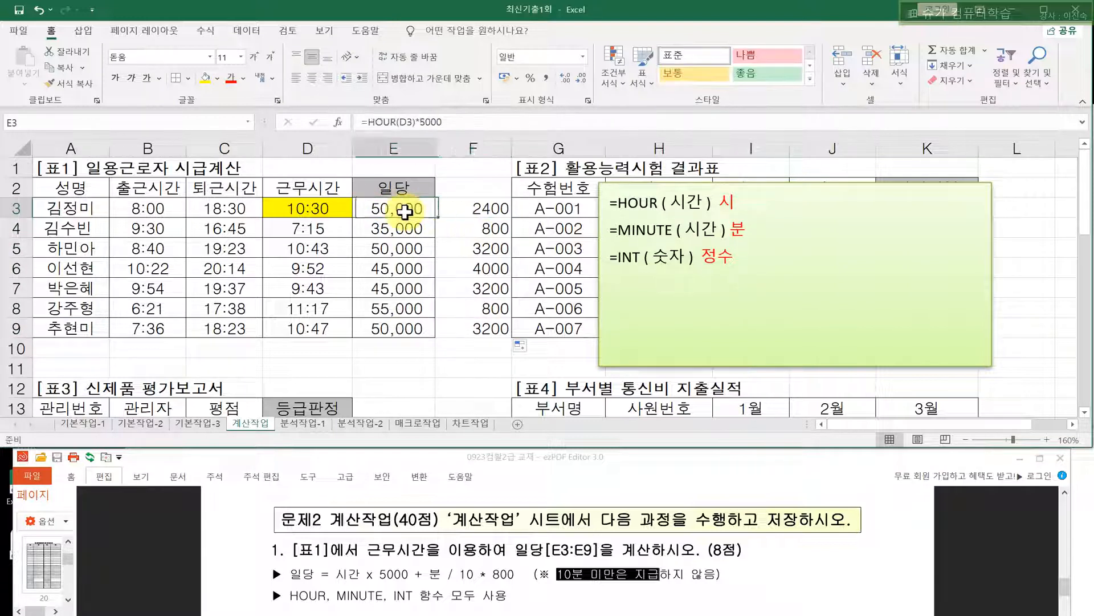
- Copy the INT(MINUTE(D3)/10)*800 part of the F3 formula without its equals sign, keeping the formula in F3
click(456, 209)
click(477, 140)
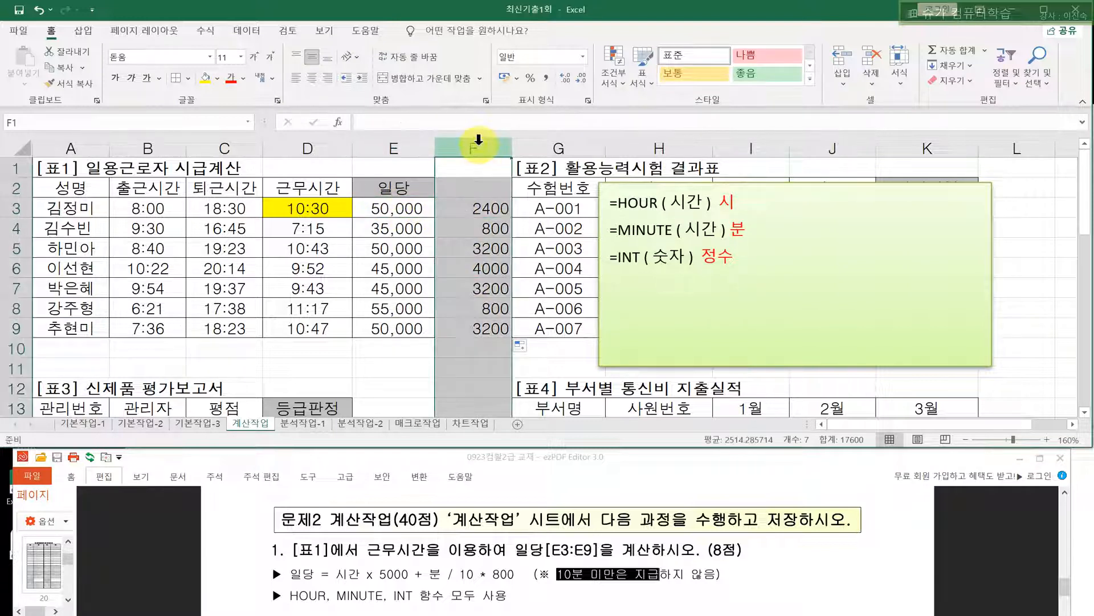
click(465, 208)
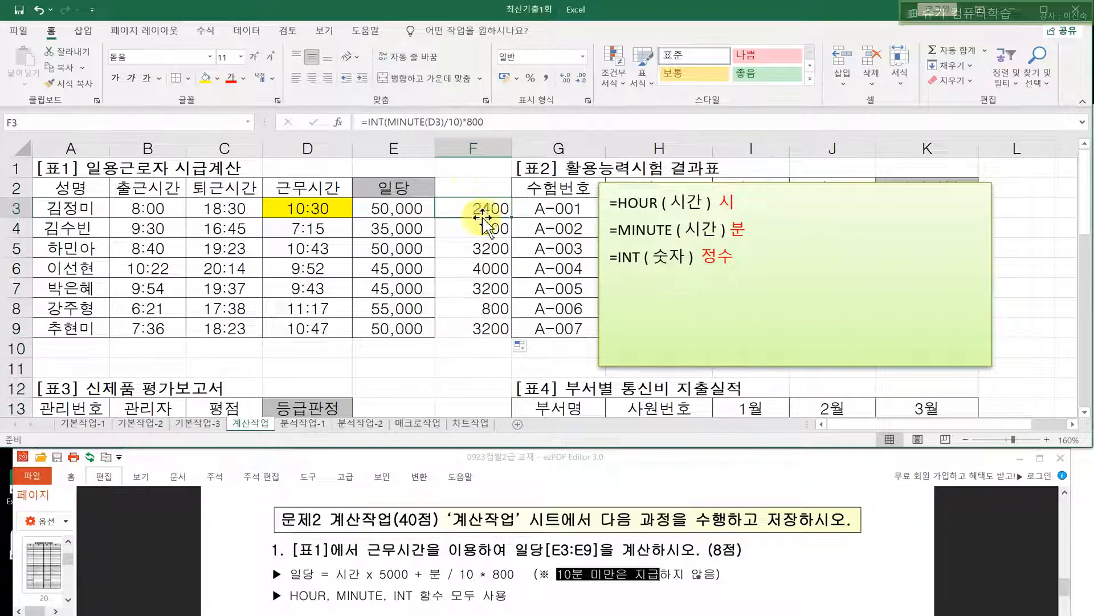
click(490, 123)
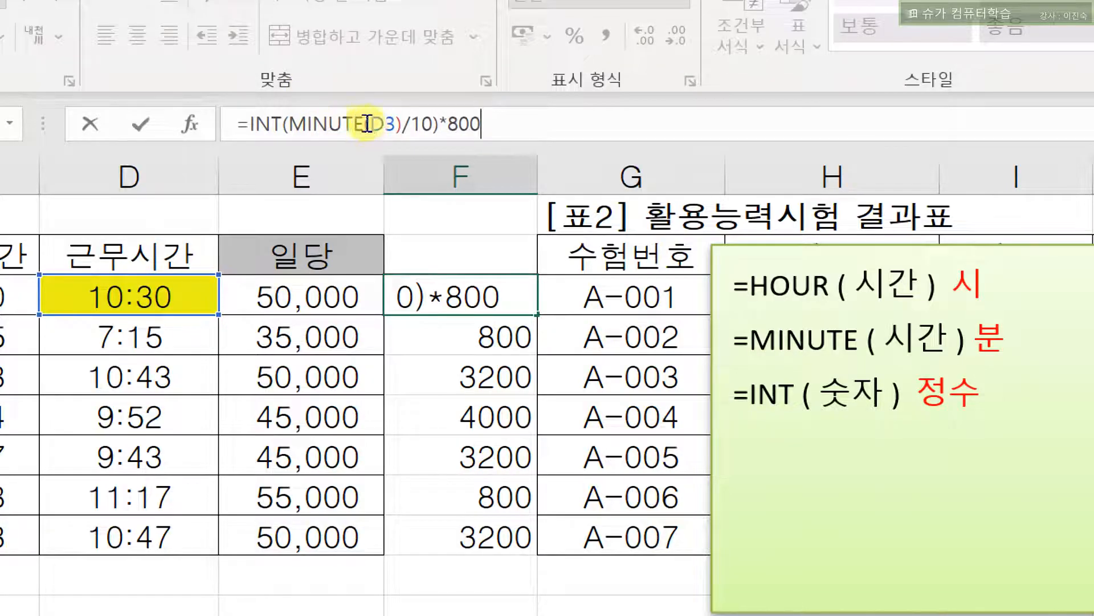
drag(360, 124, 371, 122)
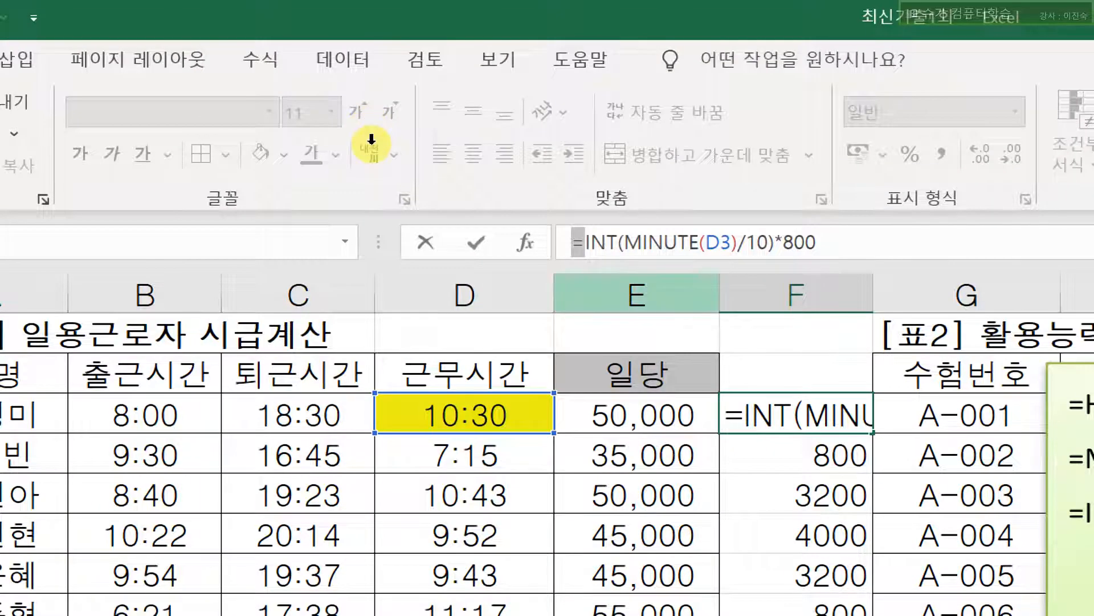
click(384, 122)
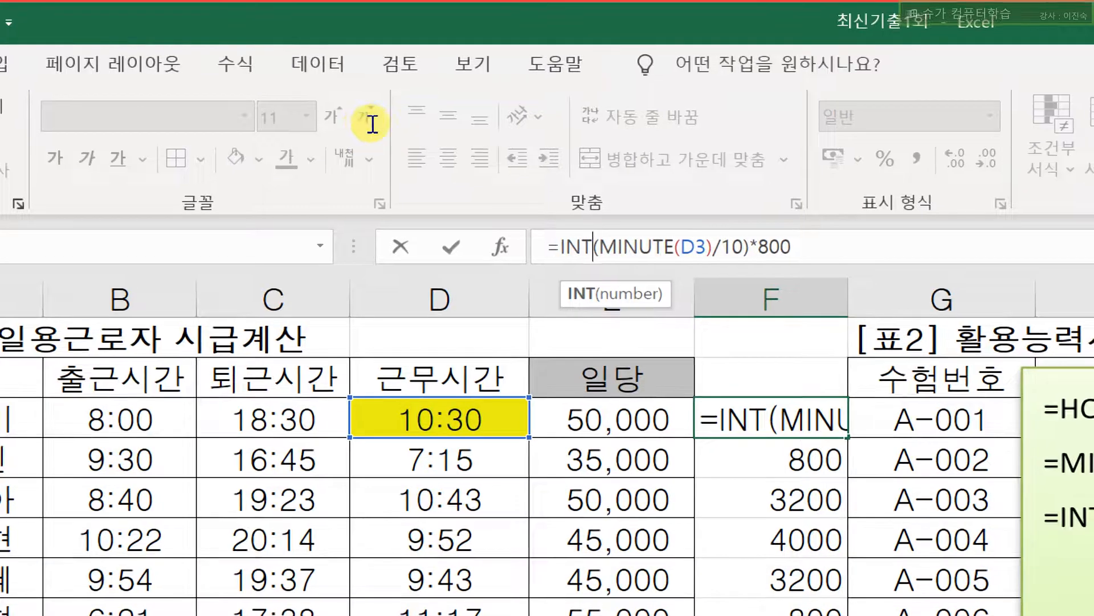
drag(370, 123, 493, 124)
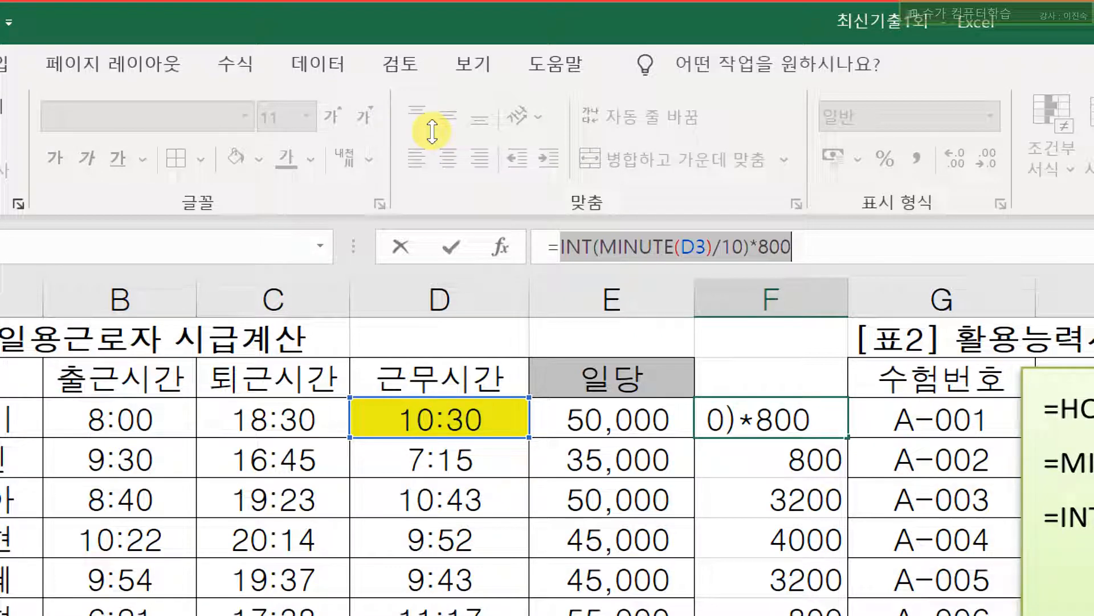
key(Return)
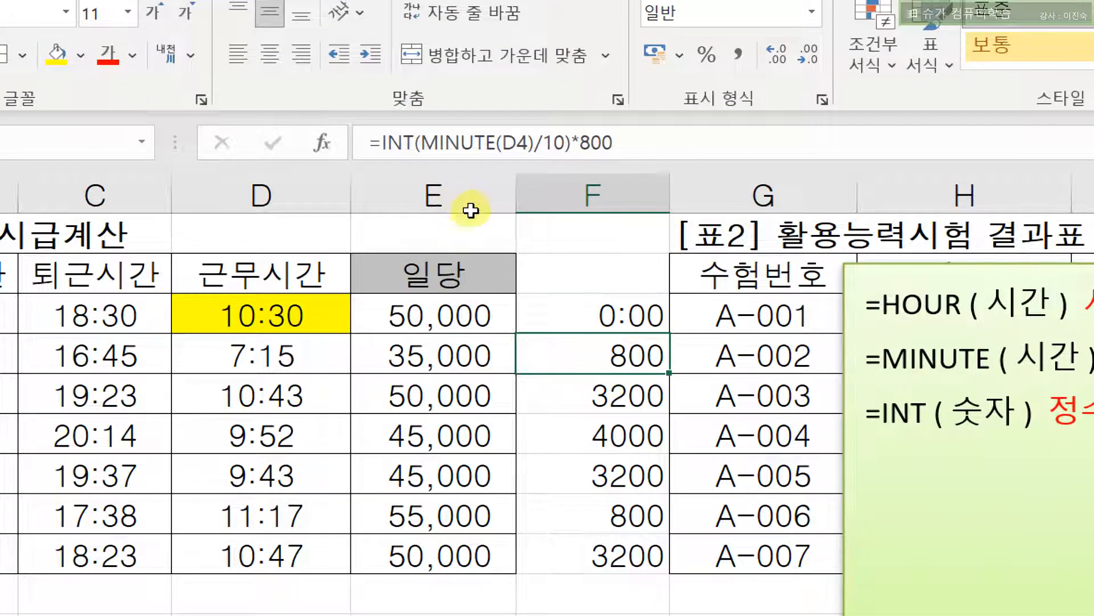
- Append the copied minute term to the E3 formula so it reads =HOUR(D3)*5000+INT(MINUTE(D3)/10)*800
key(Up)
key(Left)
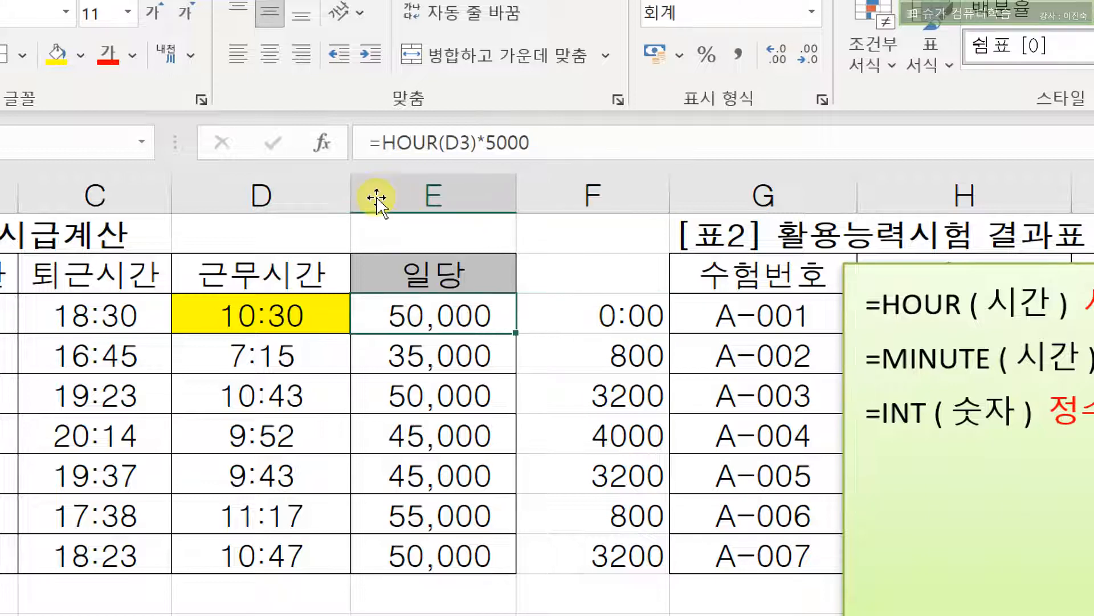
click(389, 150)
click(429, 314)
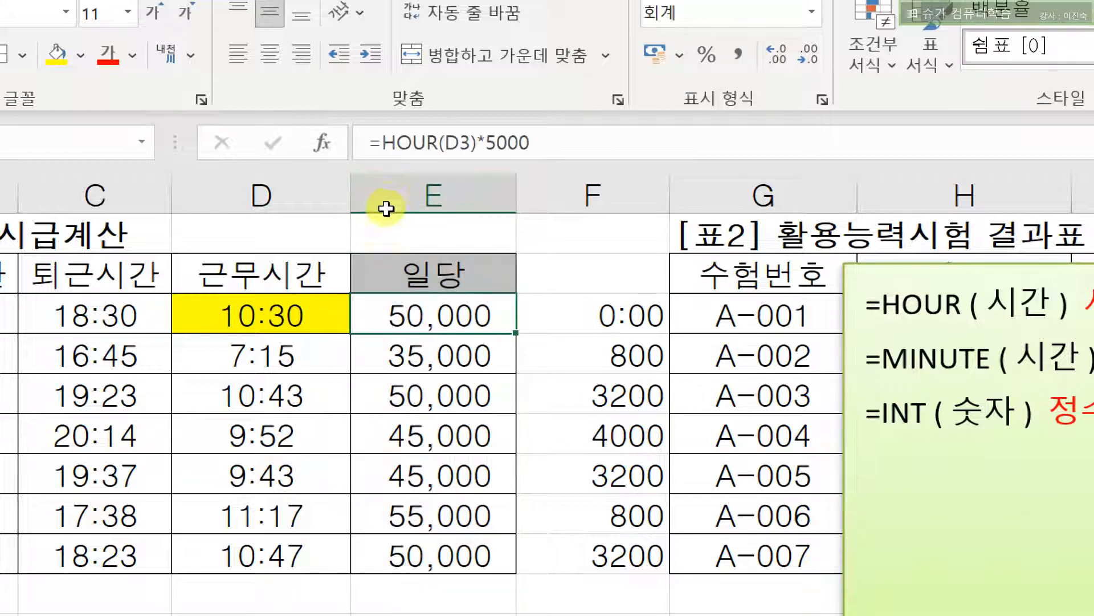
click(472, 122)
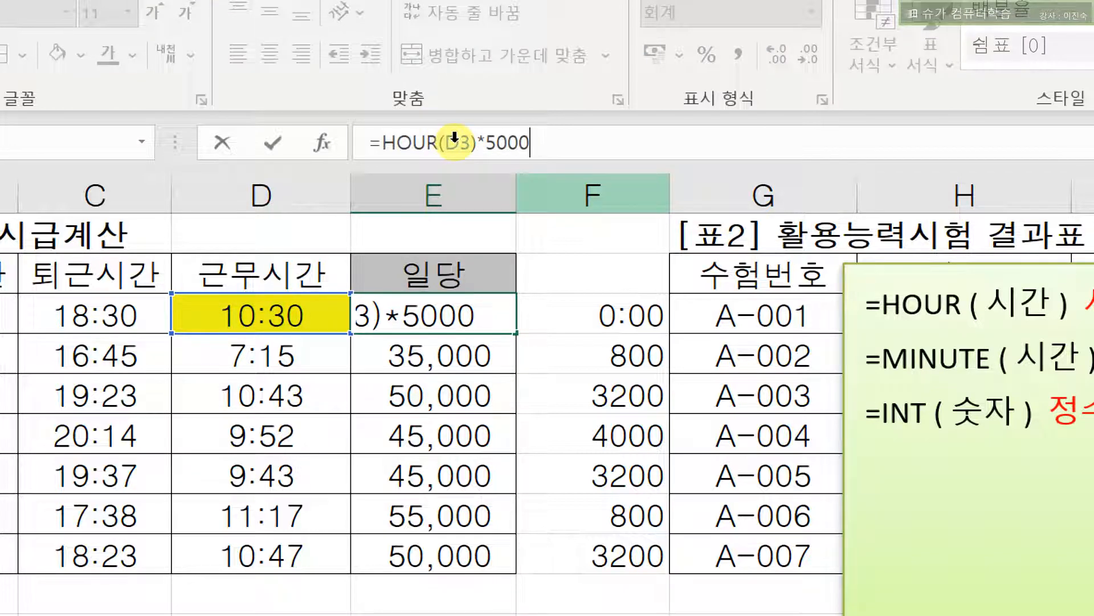
text(+)
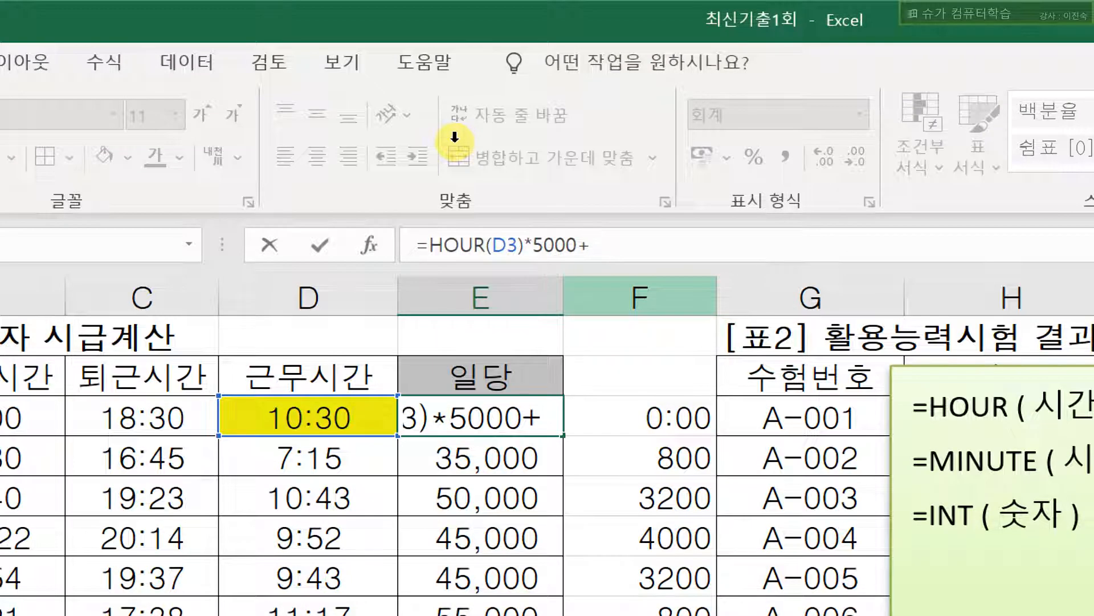
text(INT(MINUTE(D3)/10)*800)
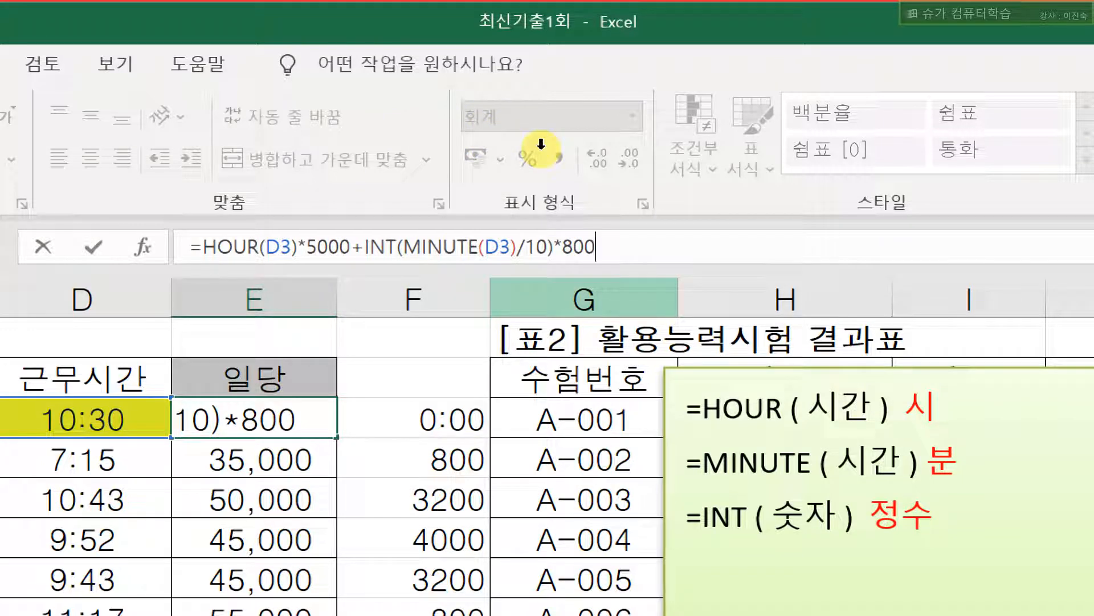
key(Return)
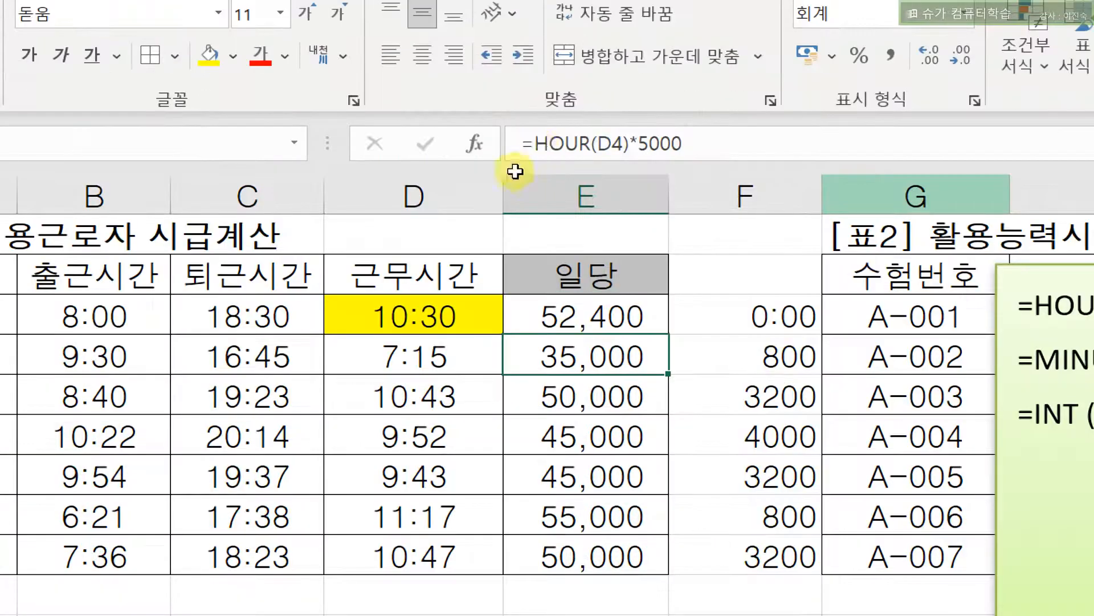
- Fill the combined 일당 formula from E3 down to E9
key(Up)
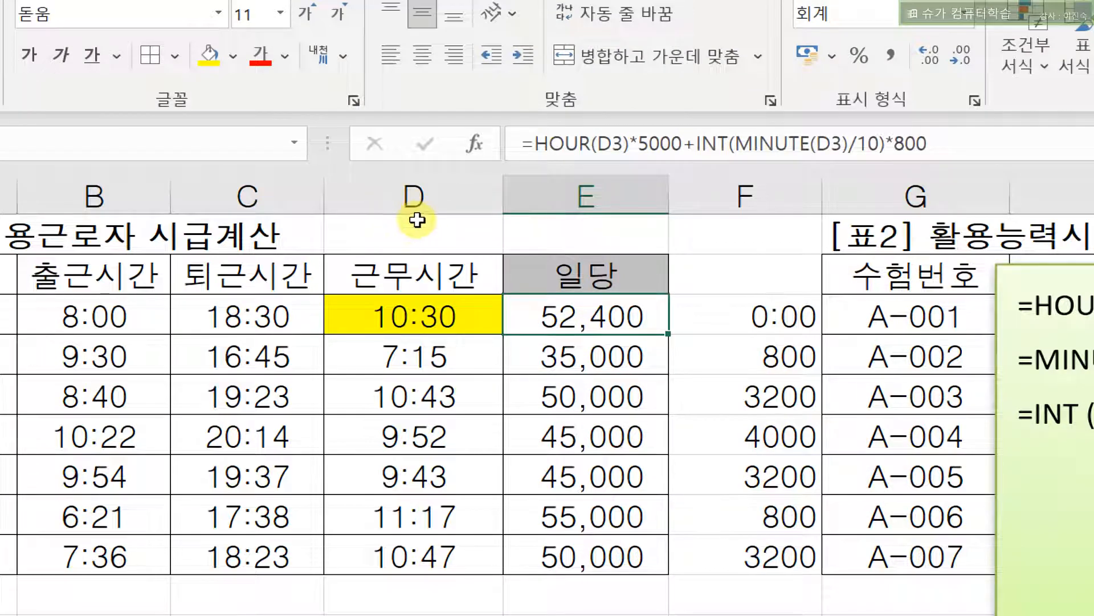
key(shift+Down)
key(shift+Up)
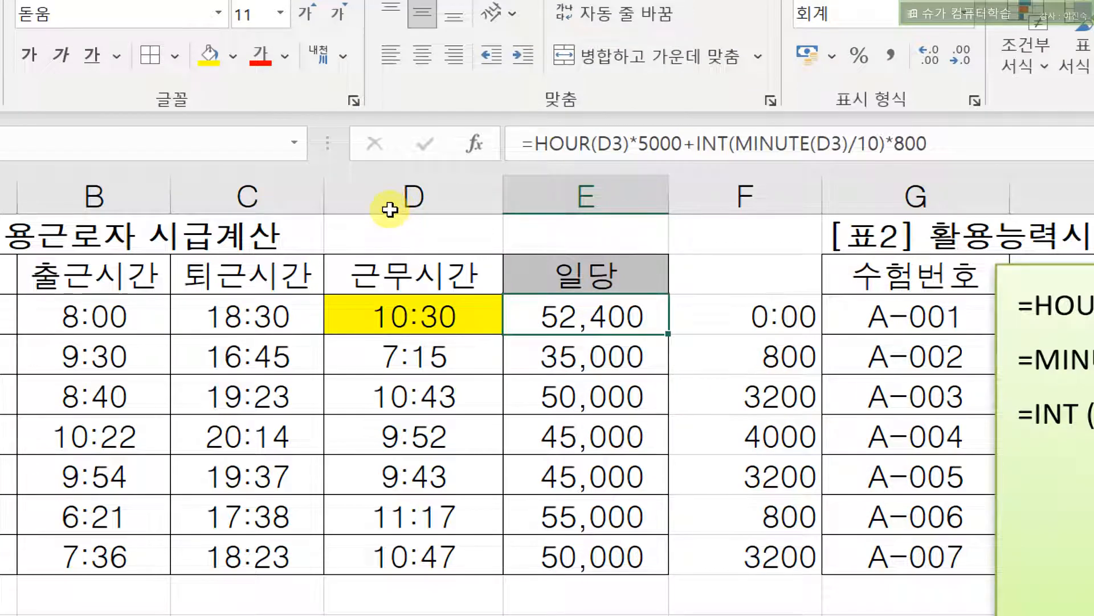
click(576, 196)
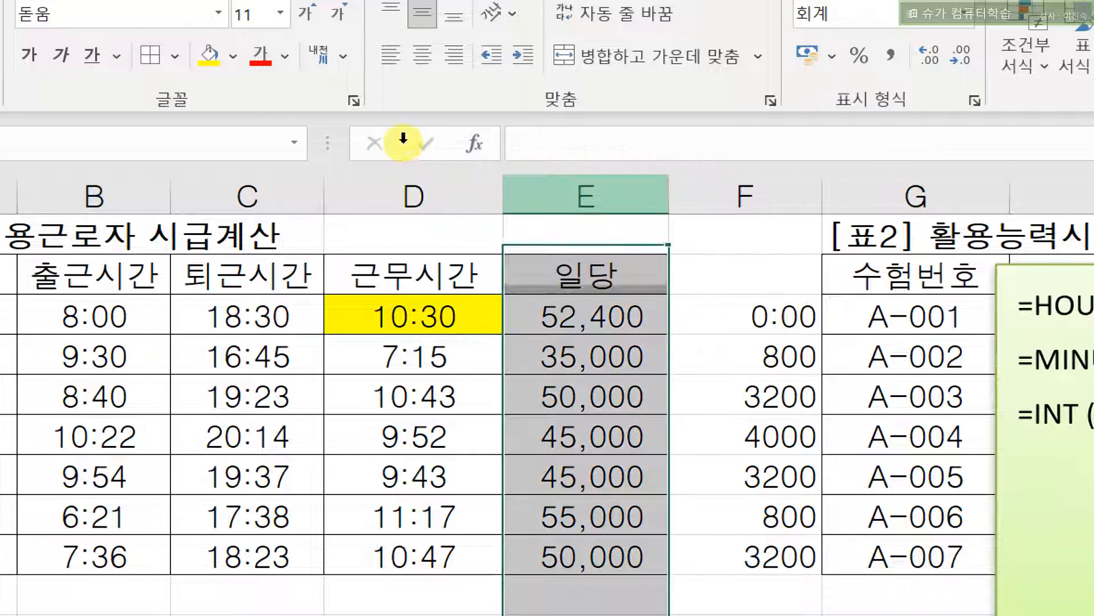
click(570, 314)
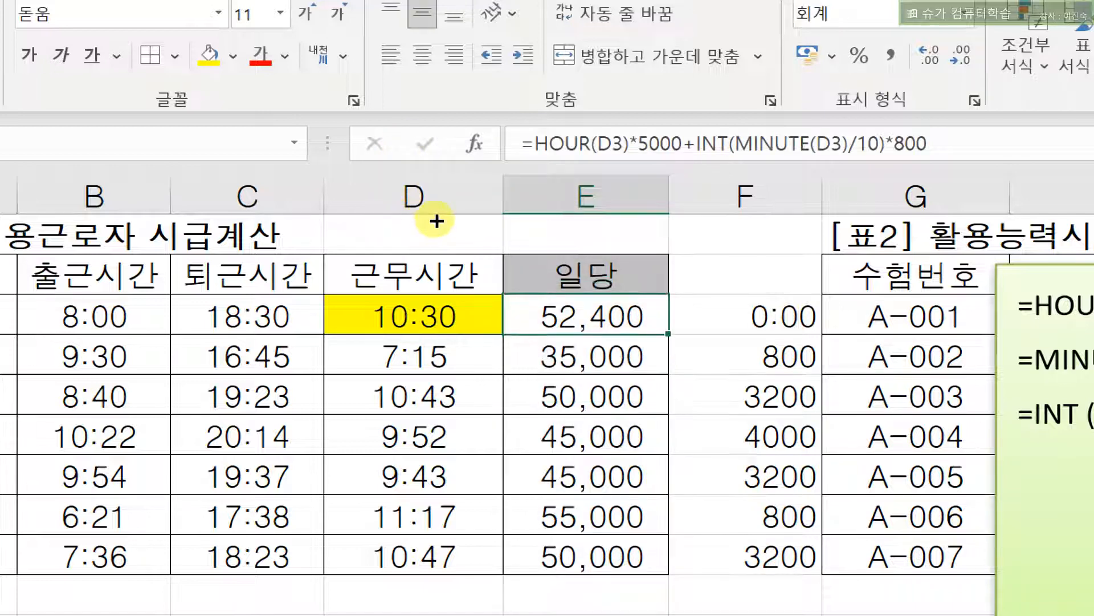
key(shift+Down)
key(shift+Down)
key(shift+Down)
key(shift+Down)
key(shift+Down)
key(shift+Down)
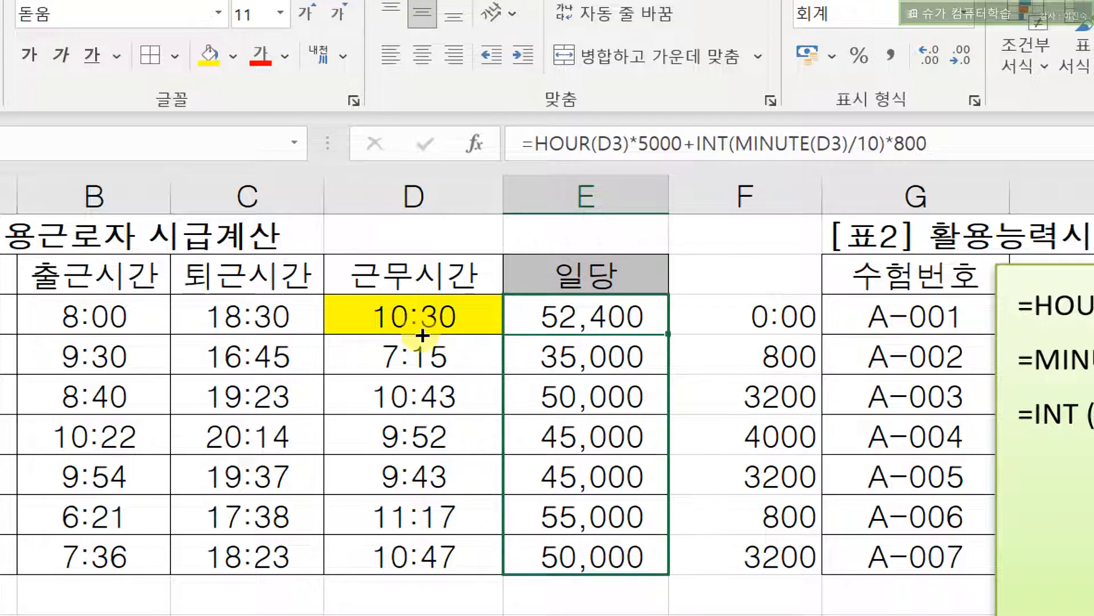
key(ctrl+d)
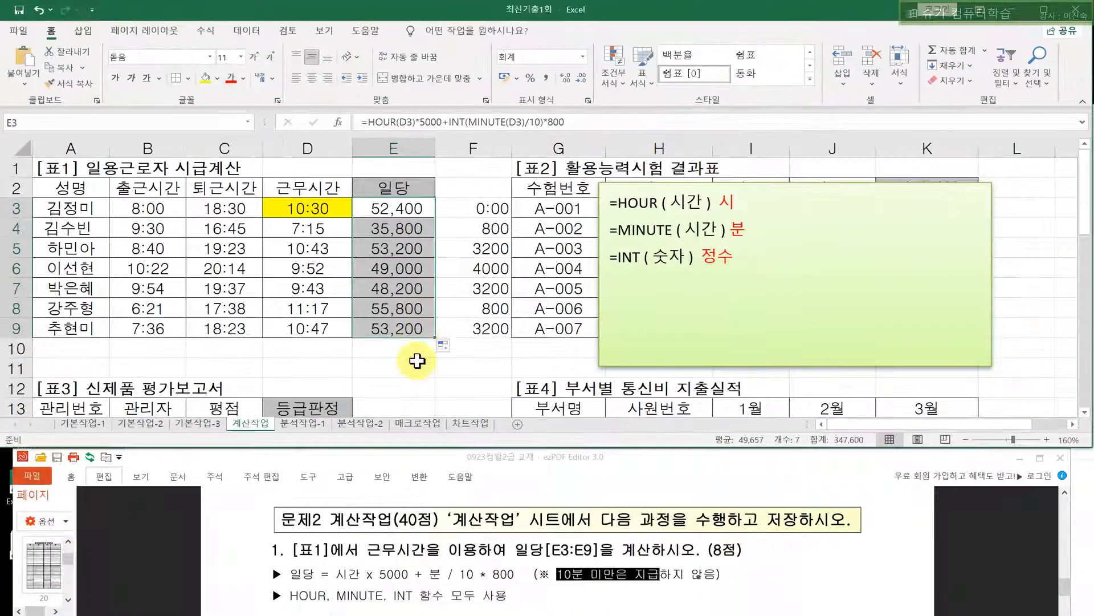
click(410, 365)
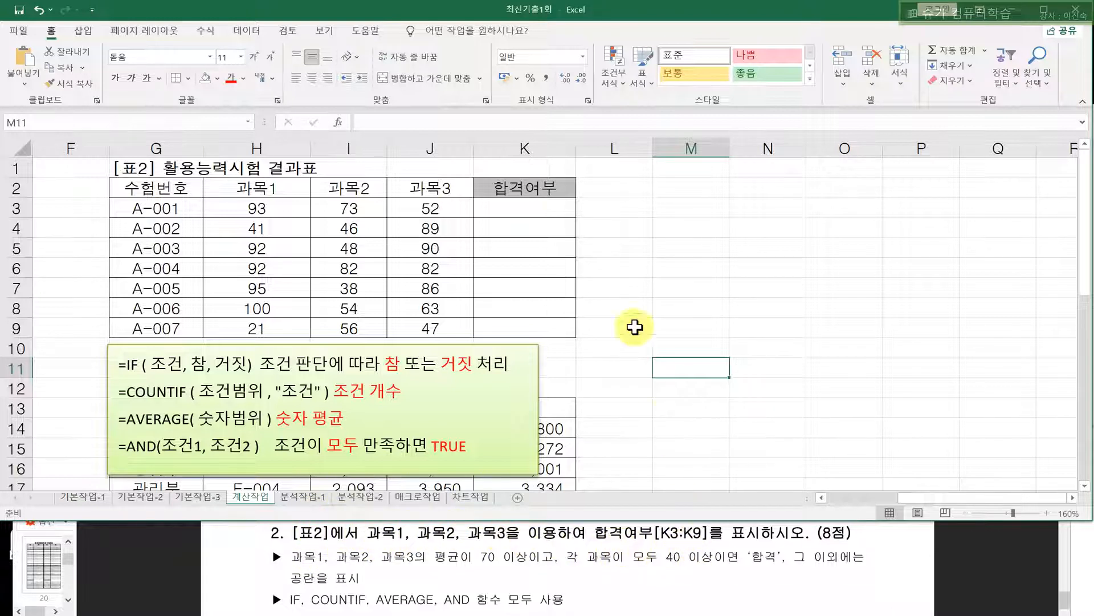
- Examine the 합격여부 range K3:K9 and task 2's 평균 70 이상 condition alongside the AVERAGE and AND functions it calls for
drag(549, 209, 540, 332)
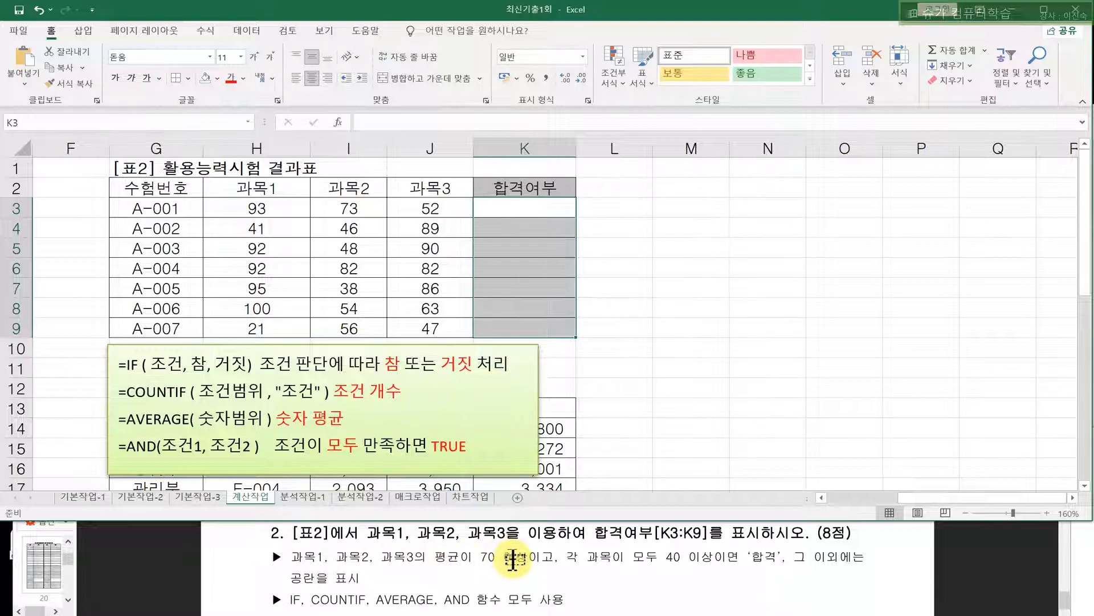
click(450, 557)
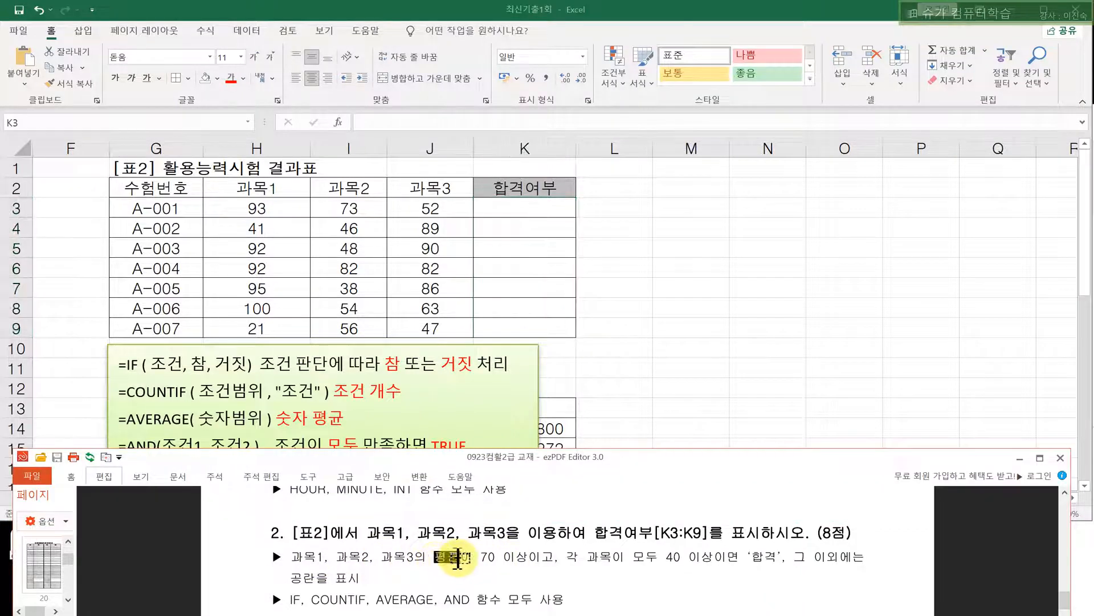
click(469, 409)
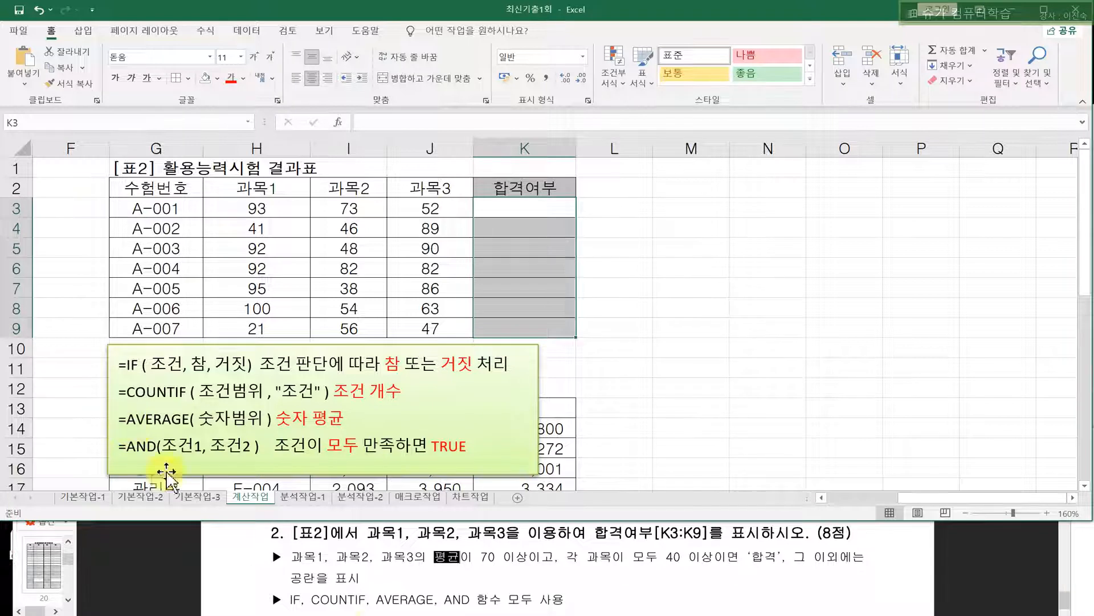
click(373, 599)
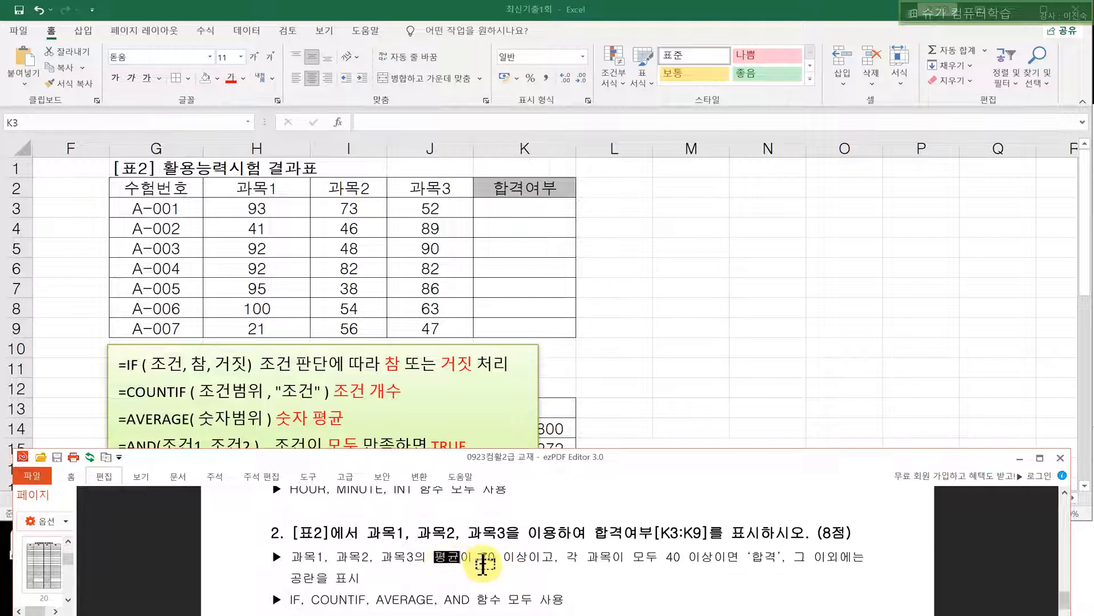
drag(481, 560, 548, 557)
click(532, 561)
click(532, 561)
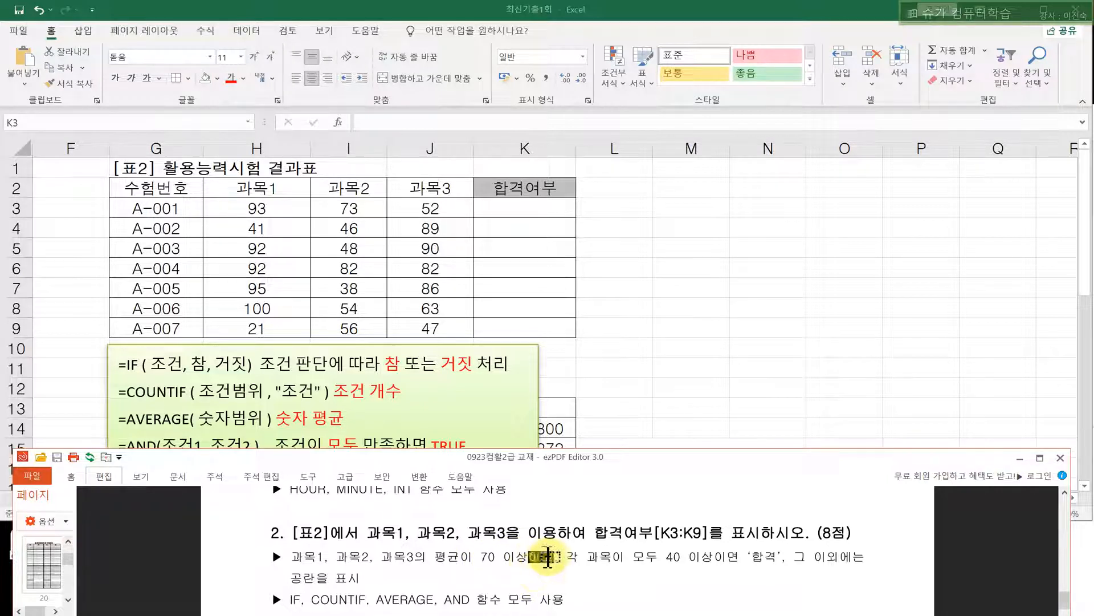
click(551, 559)
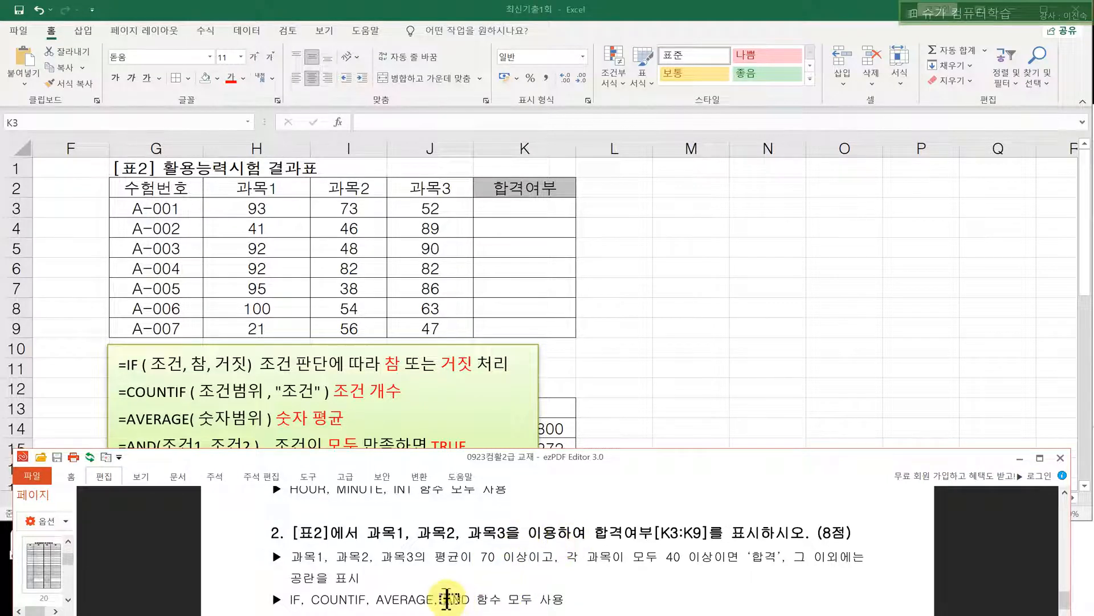
drag(445, 599, 473, 600)
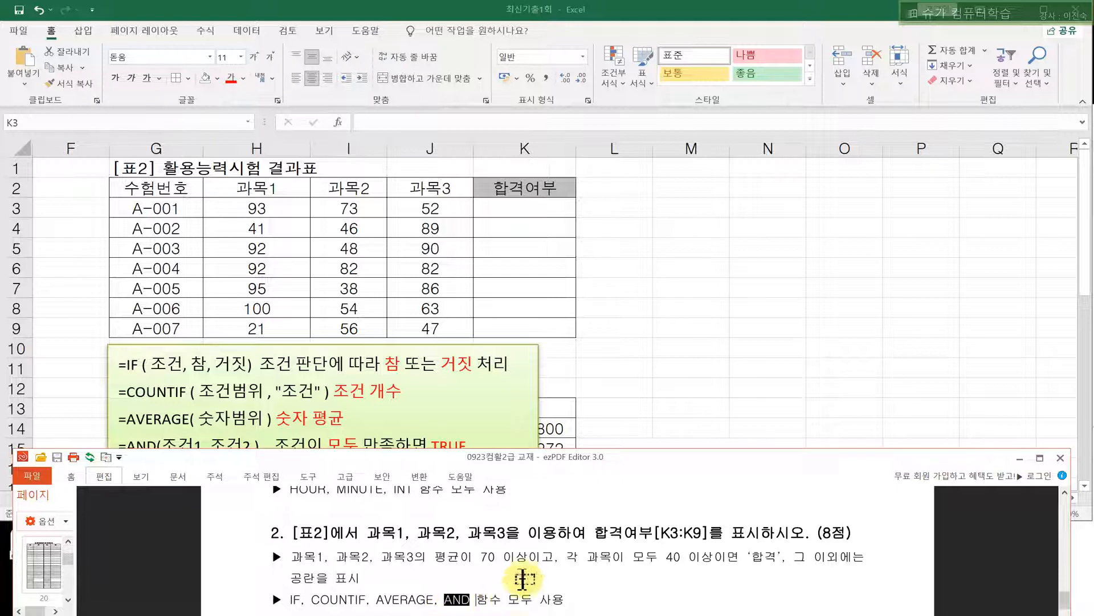
drag(530, 558, 549, 558)
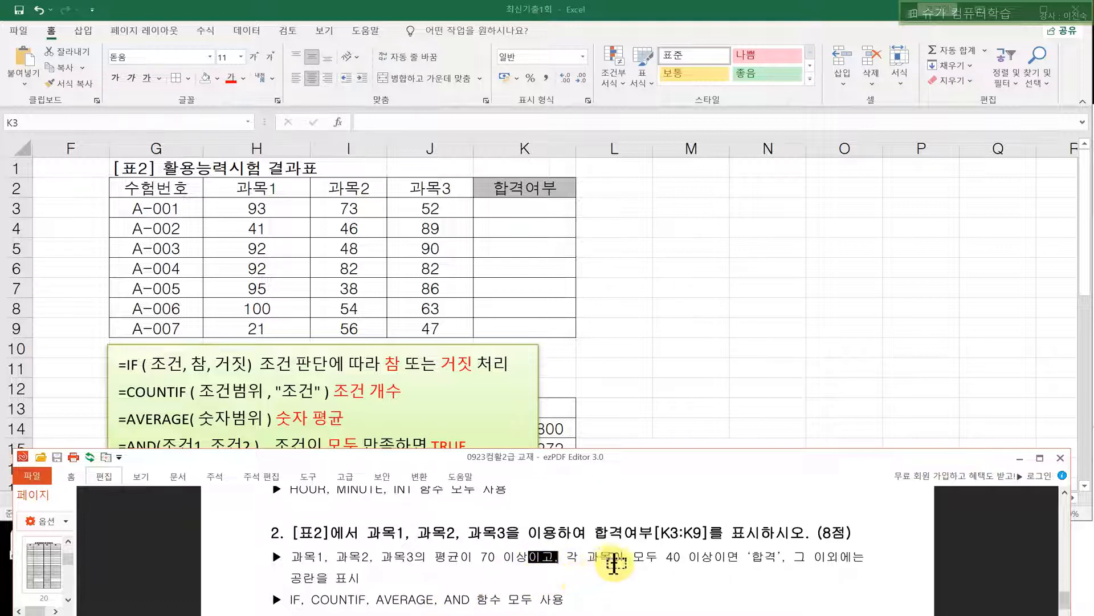
- Examine the second 합격 condition in task 2, that each subject must be 40 이상, and how it joins the average condition
click(570, 558)
drag(570, 558, 717, 563)
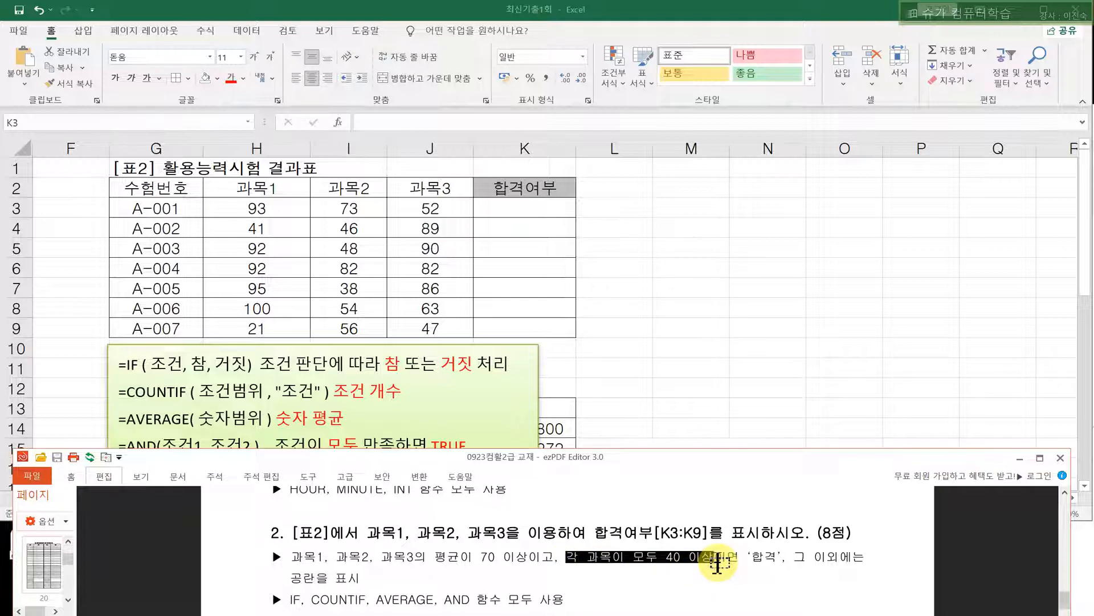
drag(715, 558, 739, 559)
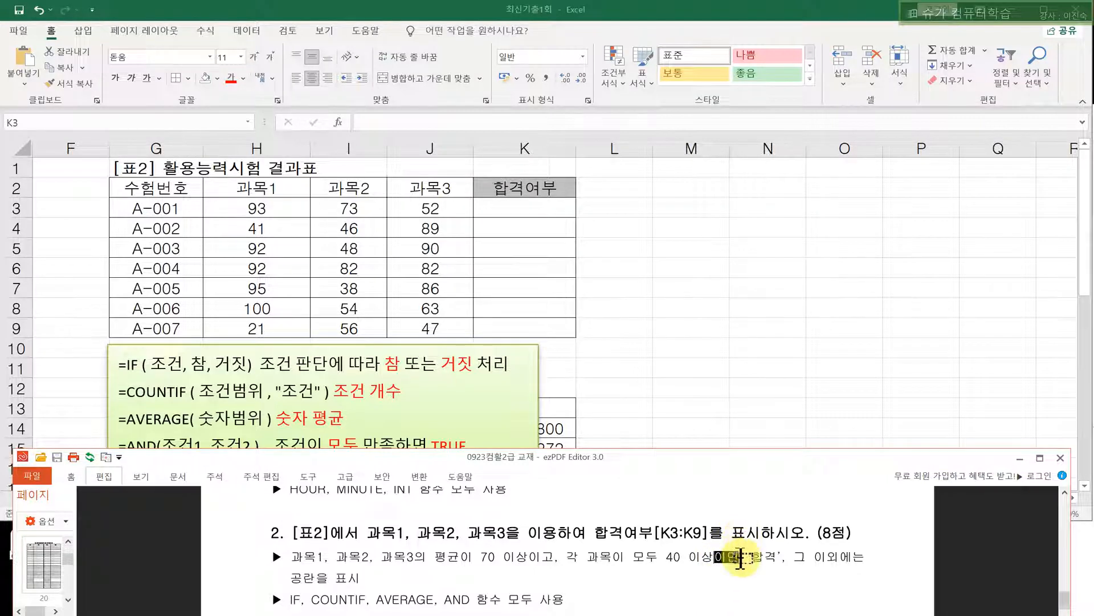
drag(740, 555, 304, 556)
drag(714, 556, 740, 552)
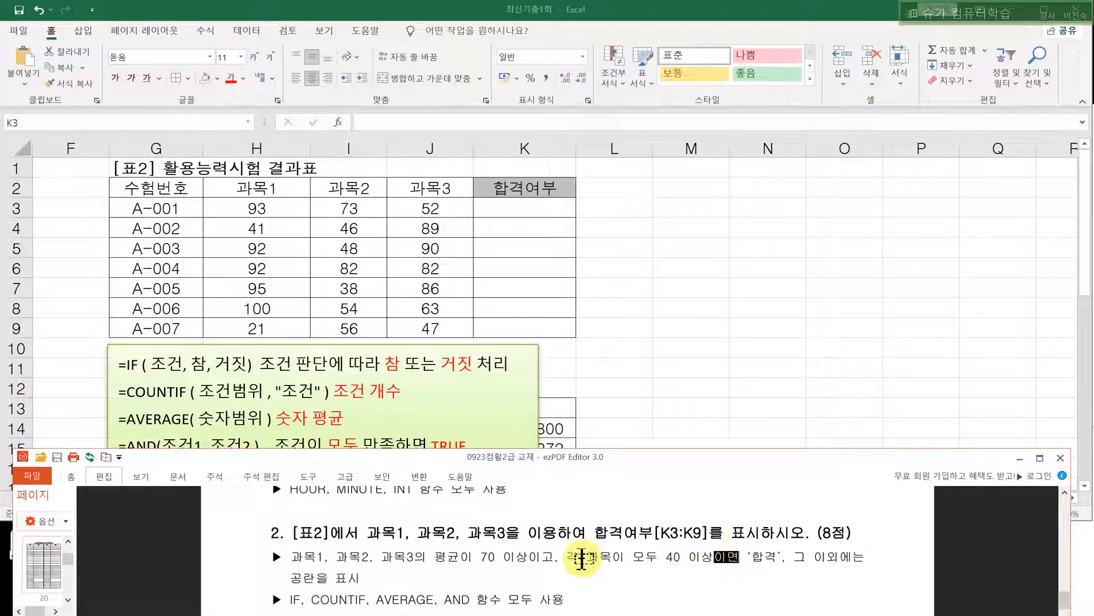
drag(590, 559, 706, 555)
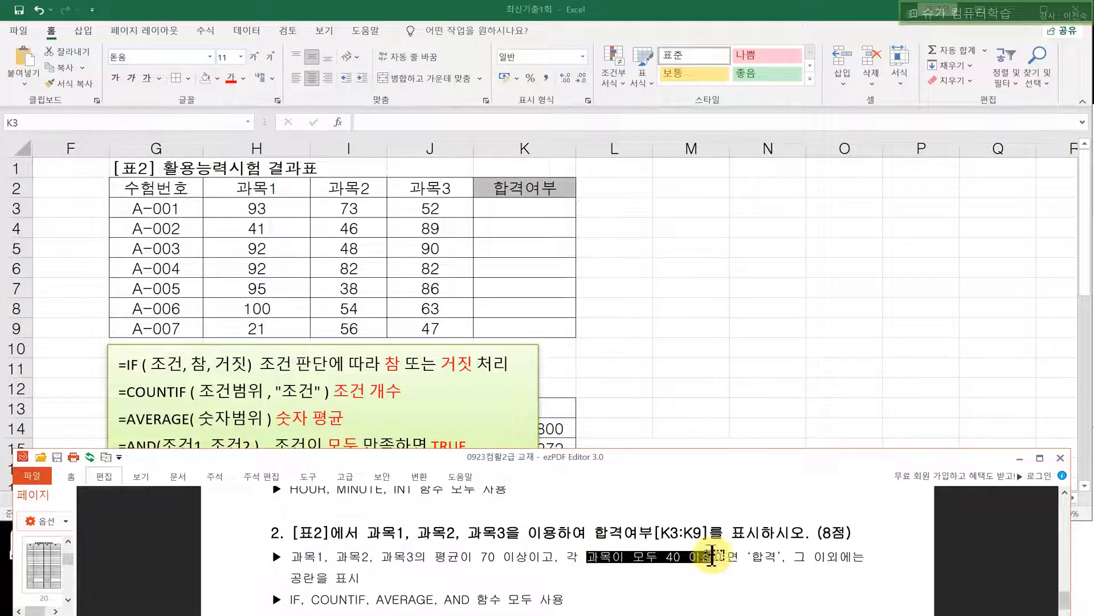
drag(632, 556, 712, 556)
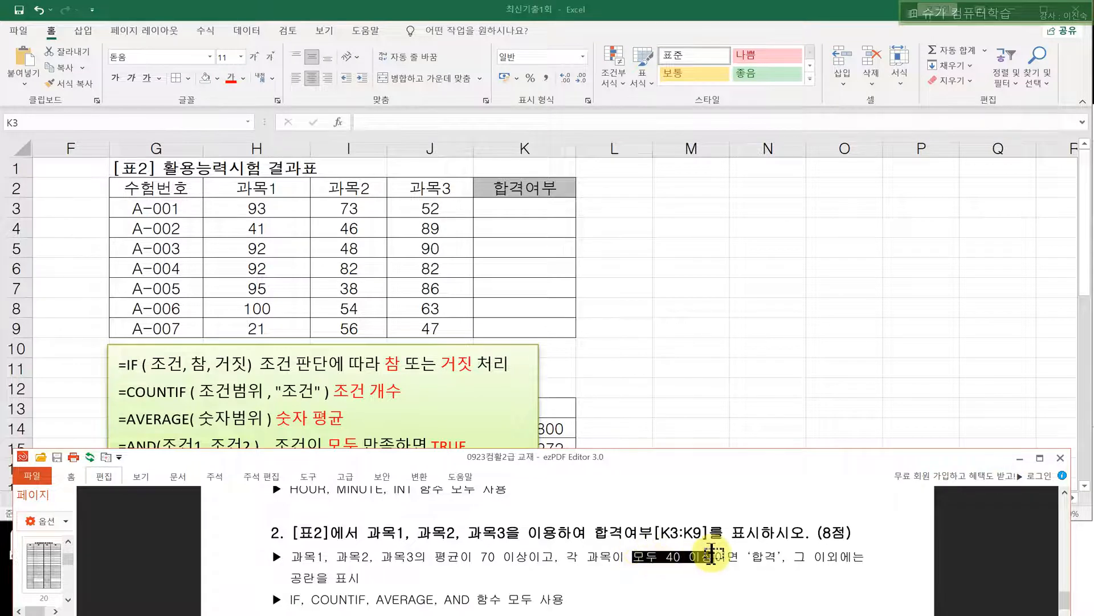
click(631, 559)
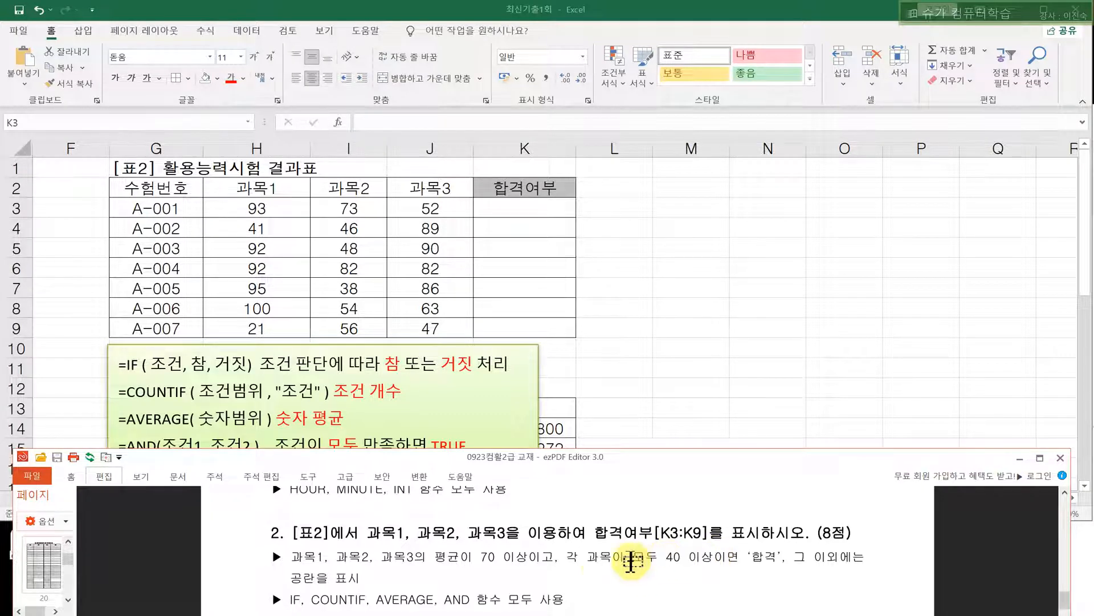
drag(588, 557, 741, 556)
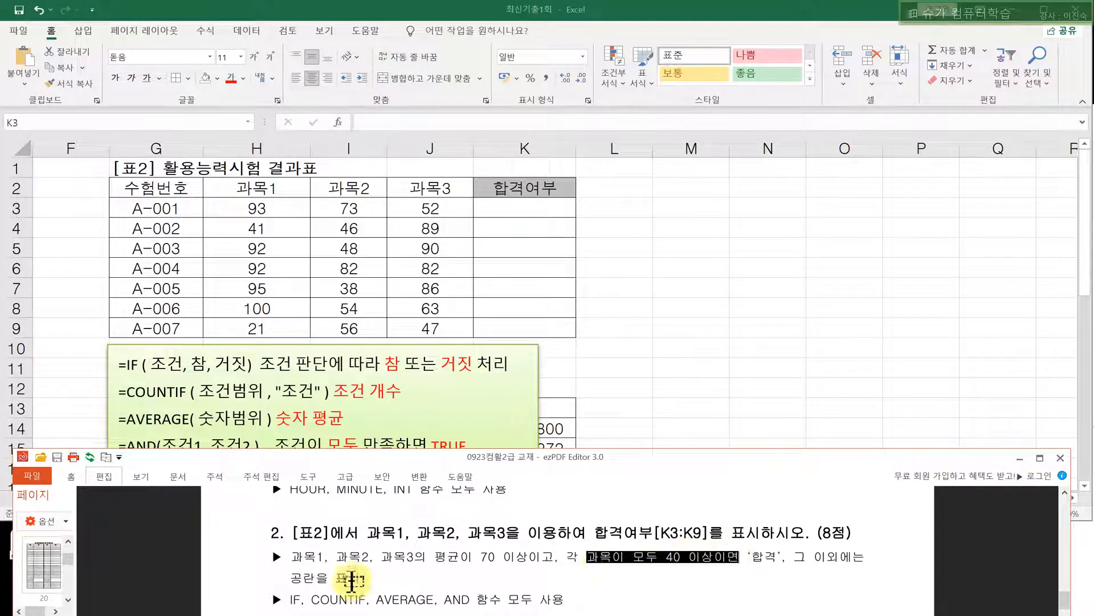
- Examine task 2's COUNTIF requirement, the 40 이상 condition, and the 합격 or 공란 results that belong in the 합격여부 cells
drag(313, 599, 360, 596)
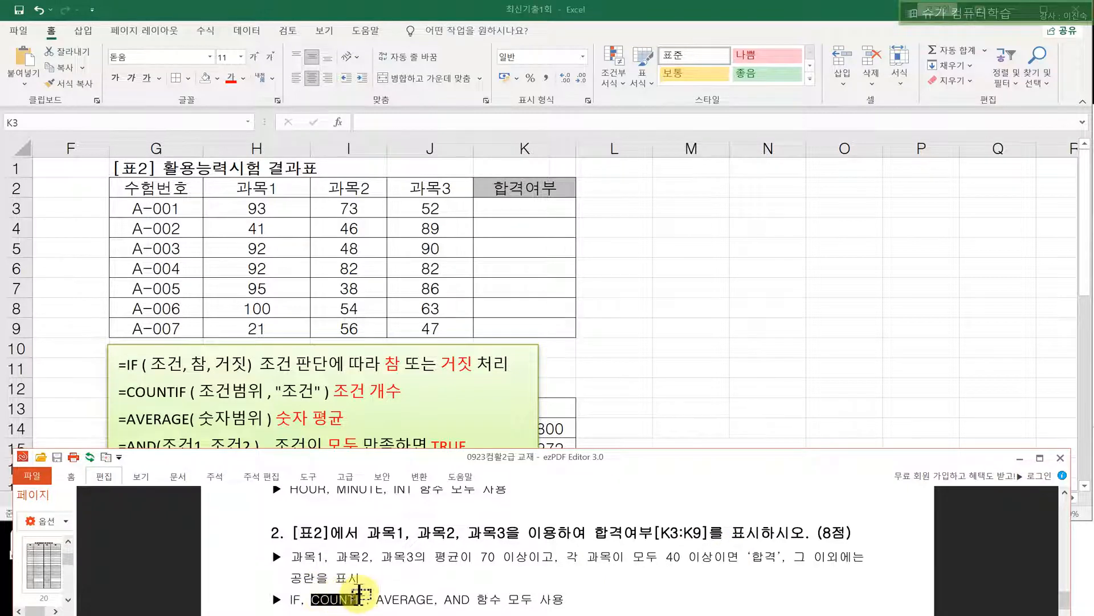
drag(566, 557, 712, 562)
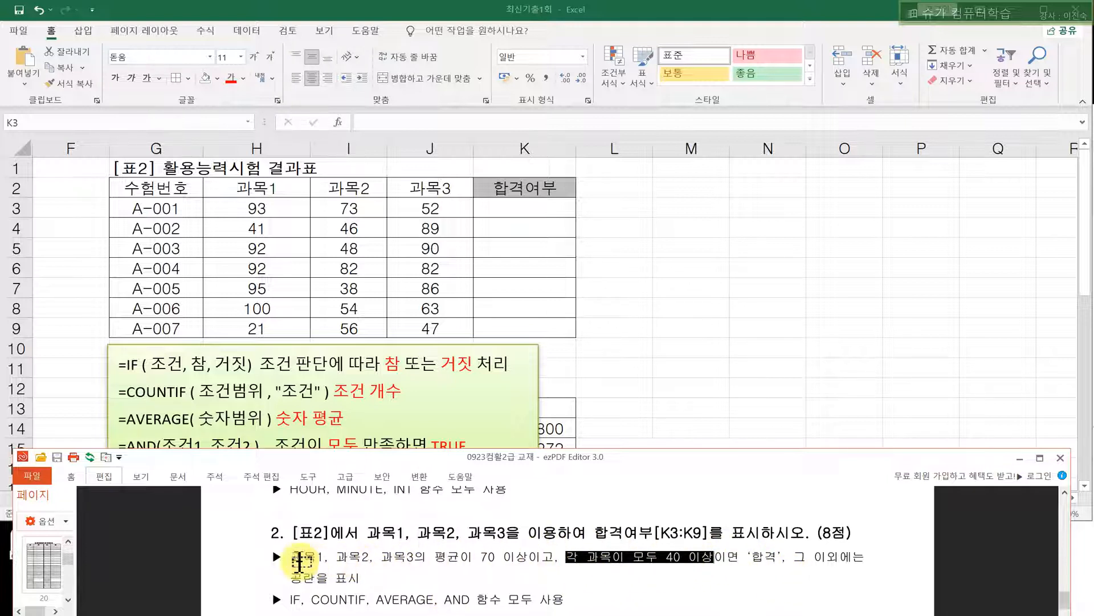
drag(301, 561, 774, 557)
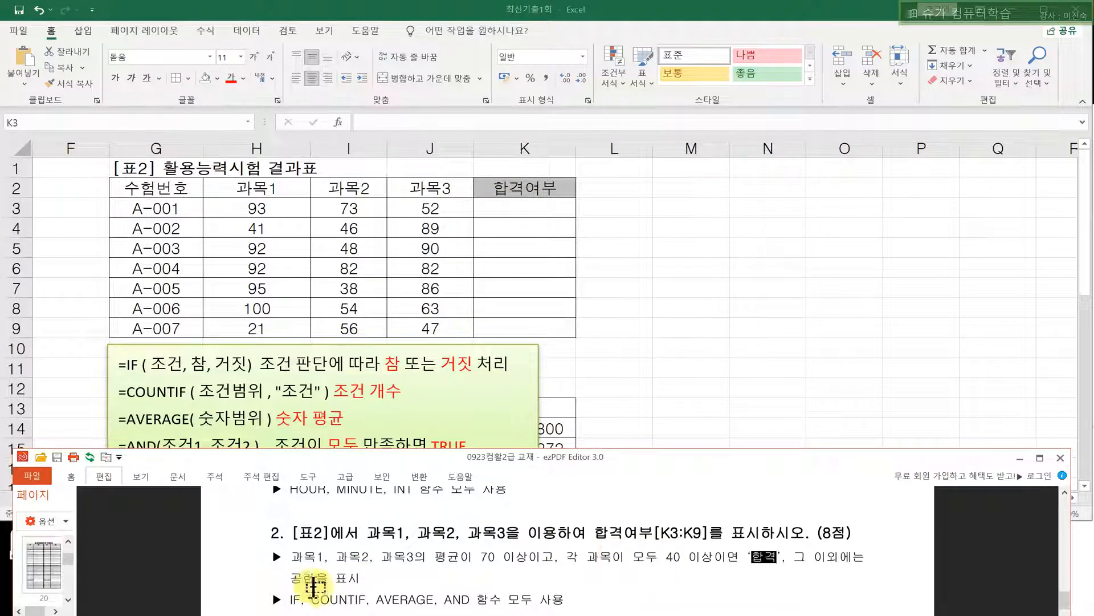
drag(290, 578, 317, 577)
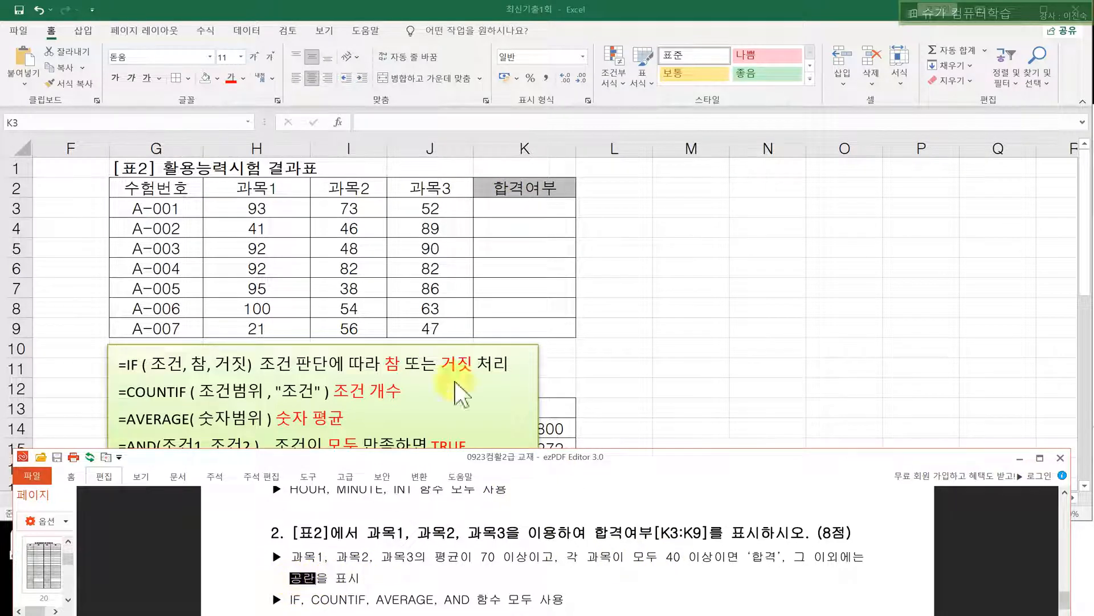
click(546, 208)
click(539, 235)
click(533, 260)
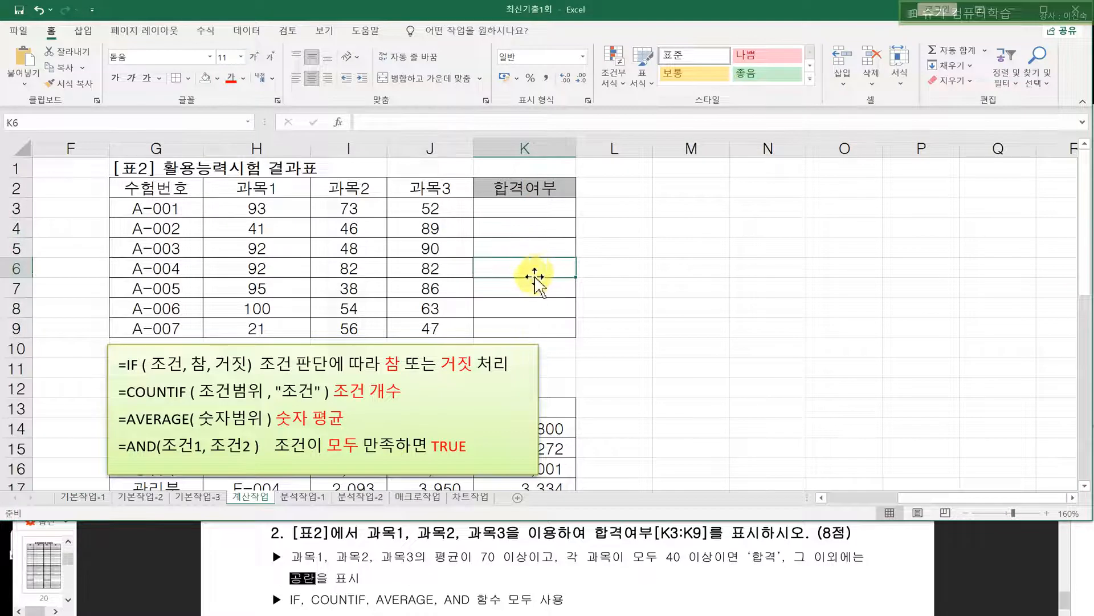
click(535, 281)
click(538, 301)
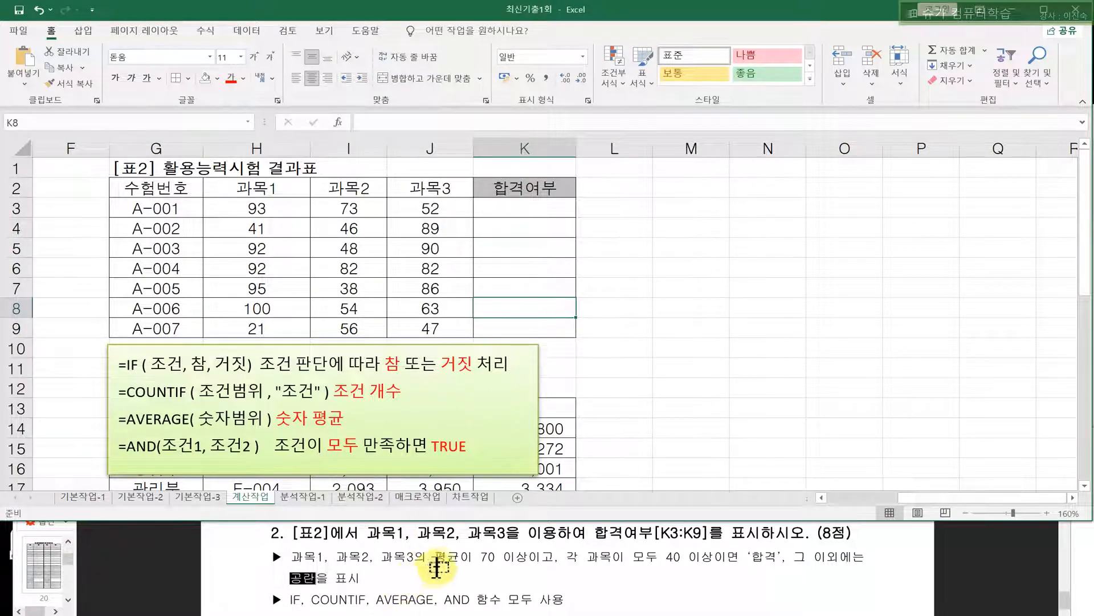
- Examine task 2's average wording alongside the AVERAGE syntax note and the 과목1 to 과목3 scores in 표2
drag(291, 557, 431, 562)
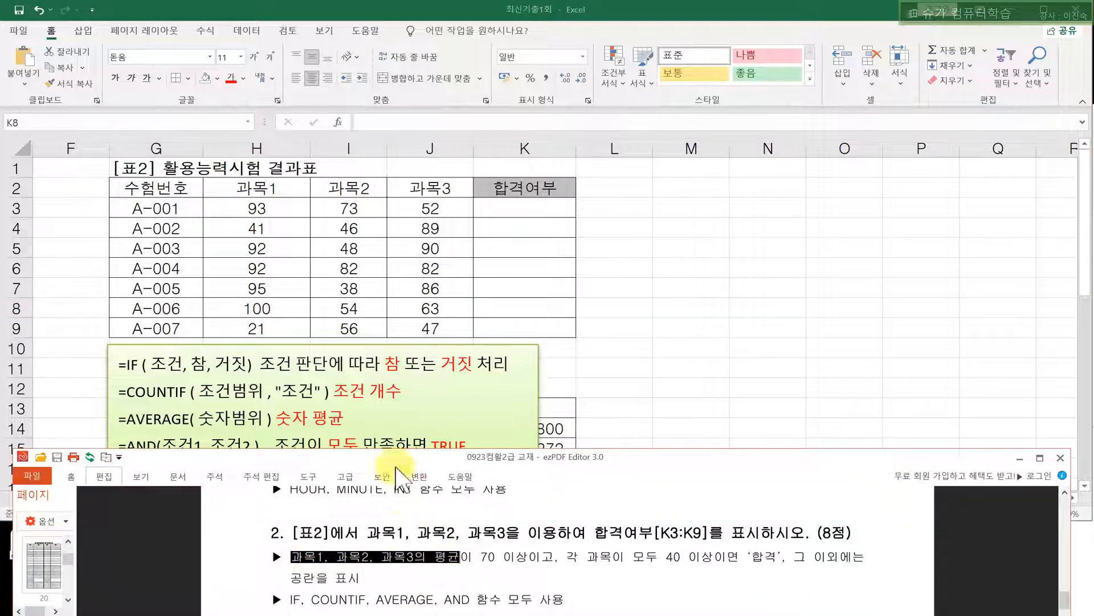
click(291, 418)
click(126, 419)
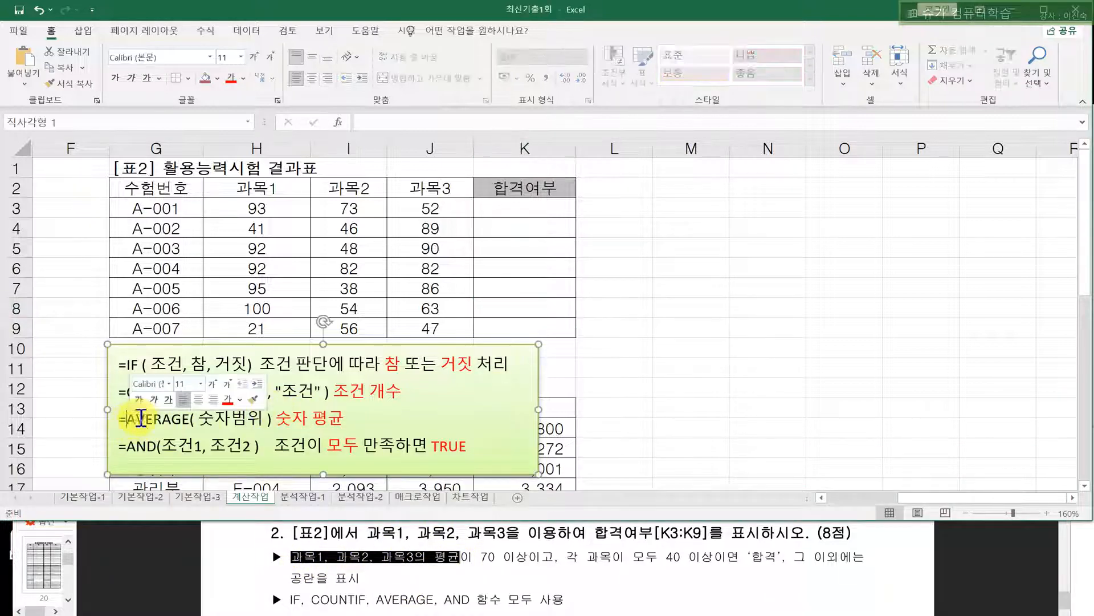
drag(292, 602, 399, 602)
drag(507, 602, 577, 598)
click(575, 600)
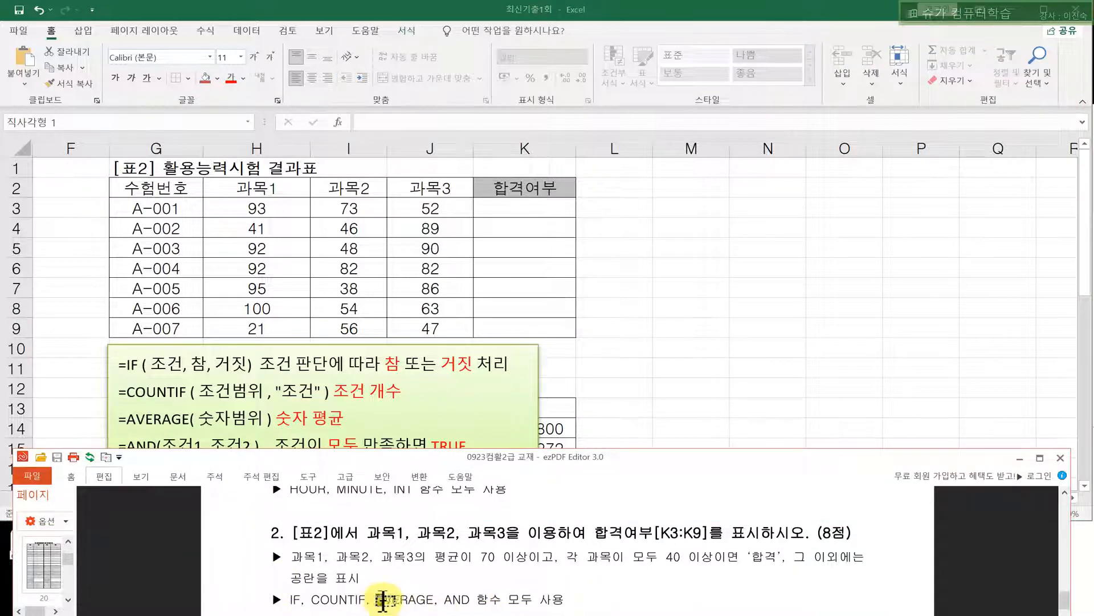
drag(378, 600, 433, 602)
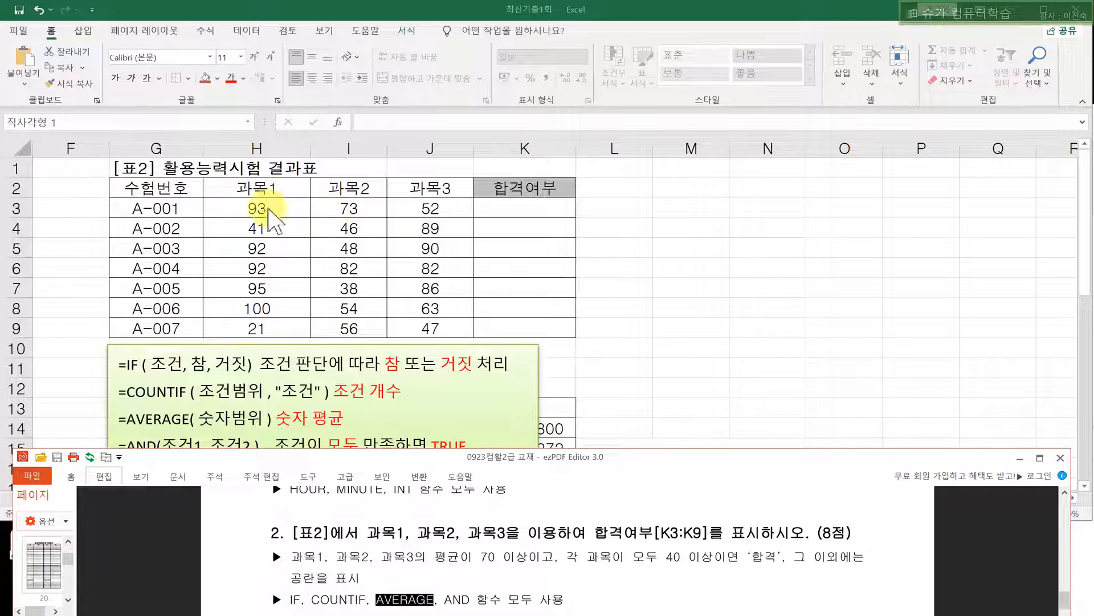
drag(268, 206, 473, 322)
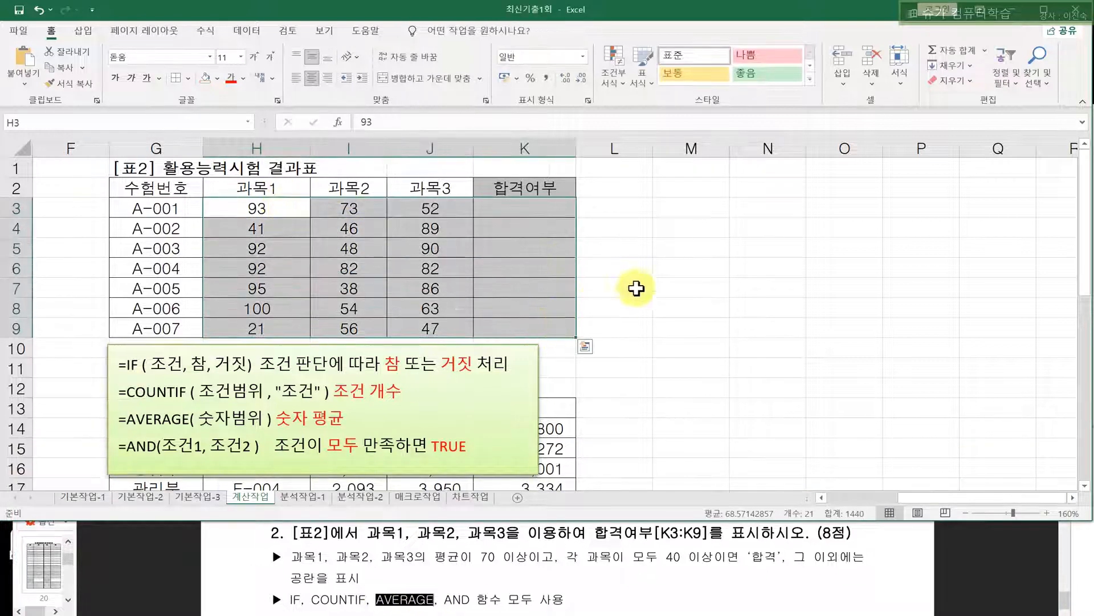
click(587, 288)
click(532, 212)
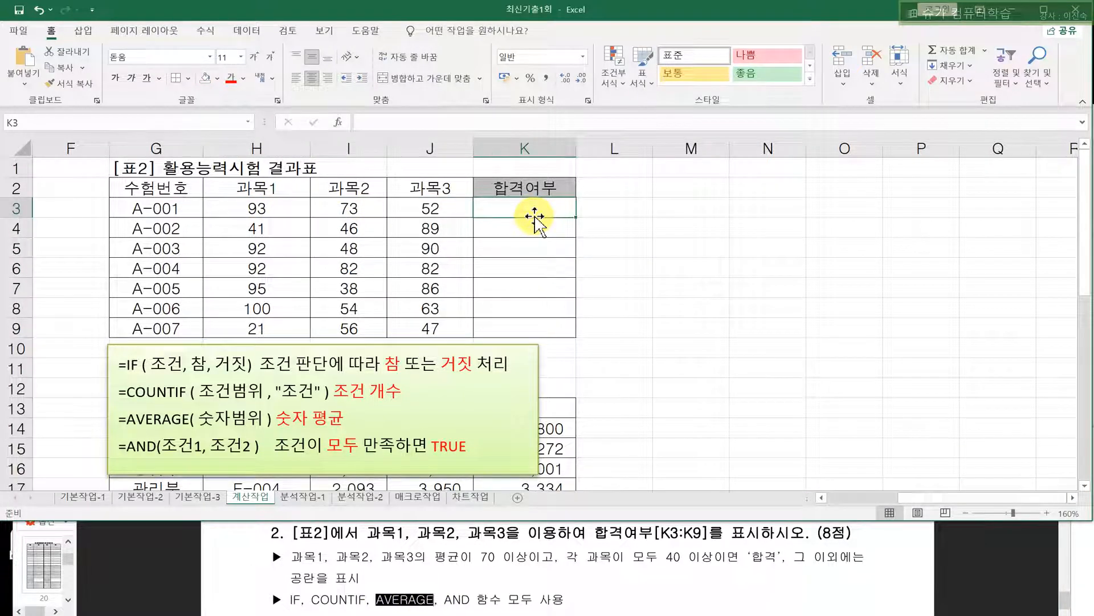
click(543, 147)
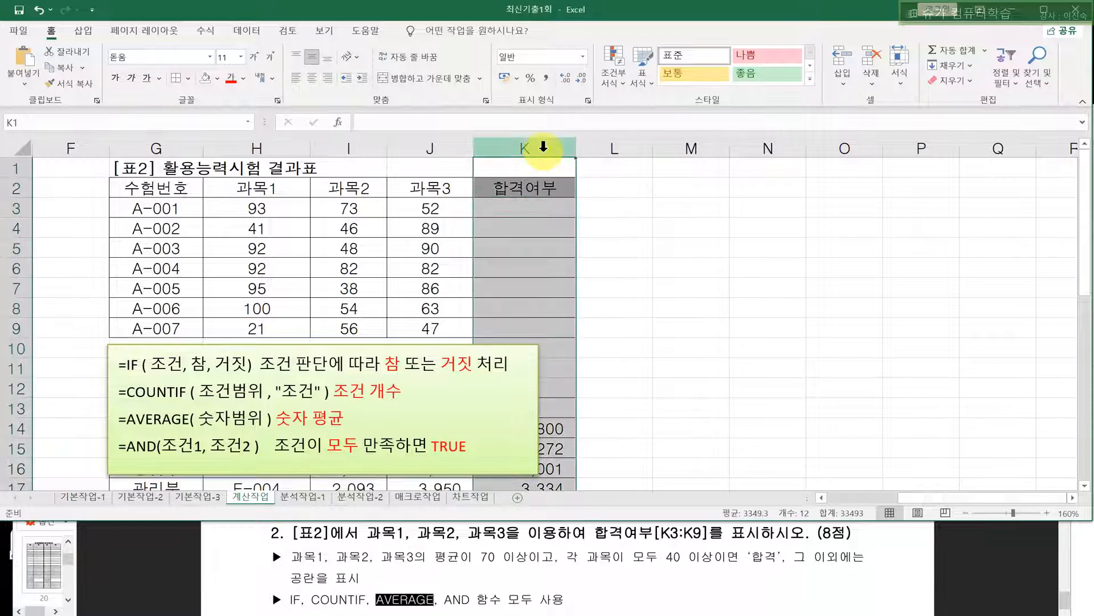
- Enter =AVERAGE(H3:J3) in K3 and fill it down to K9
click(527, 210)
text(=)
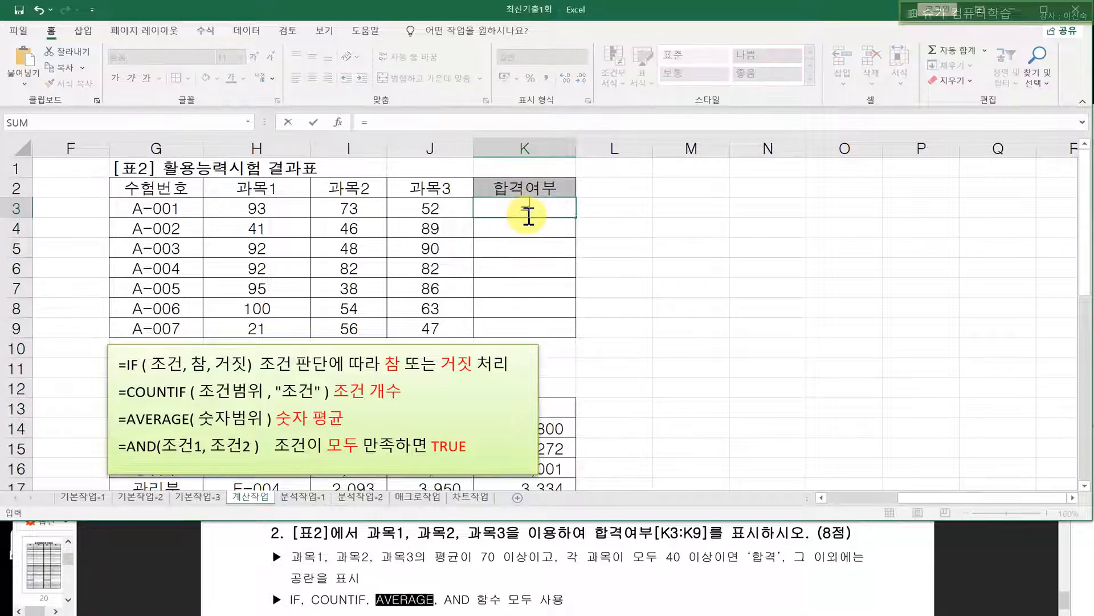
text(A)
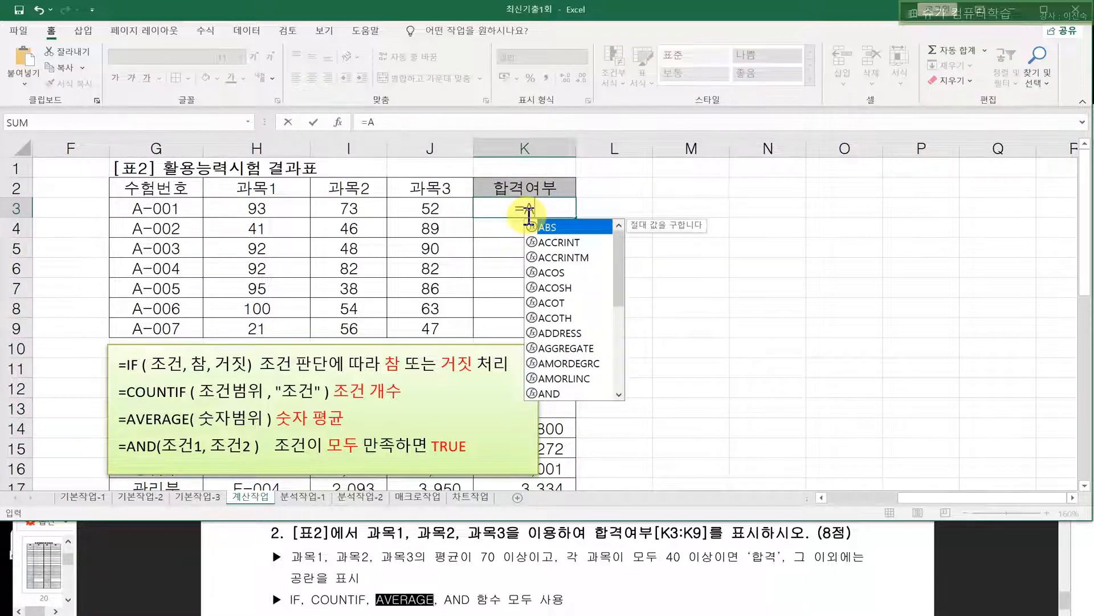
text(V)
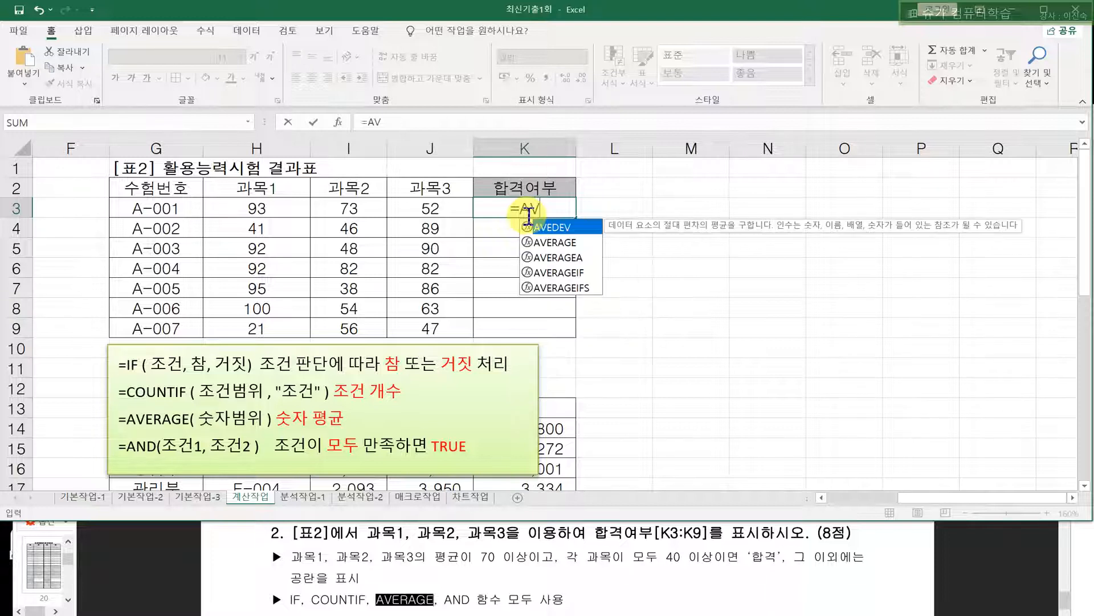
click(553, 242)
double_click(554, 243)
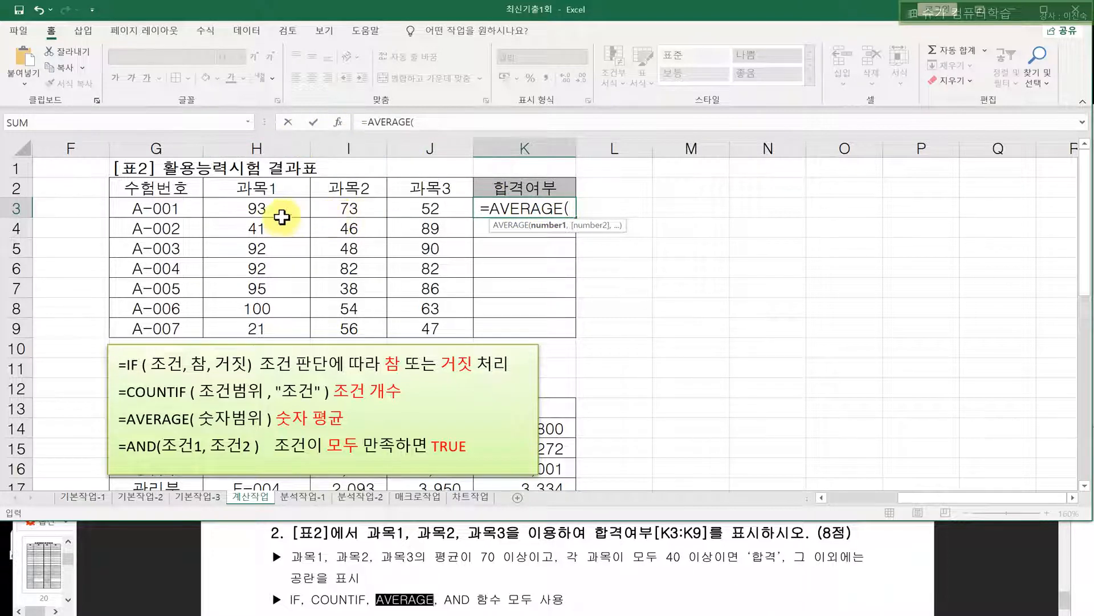
drag(285, 213, 408, 209)
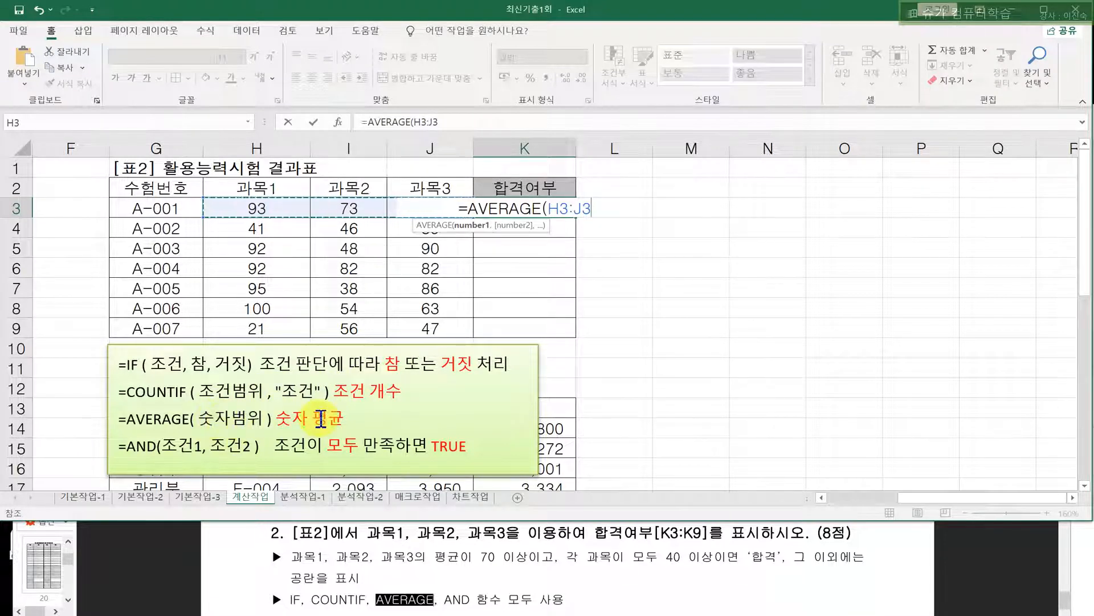
text())
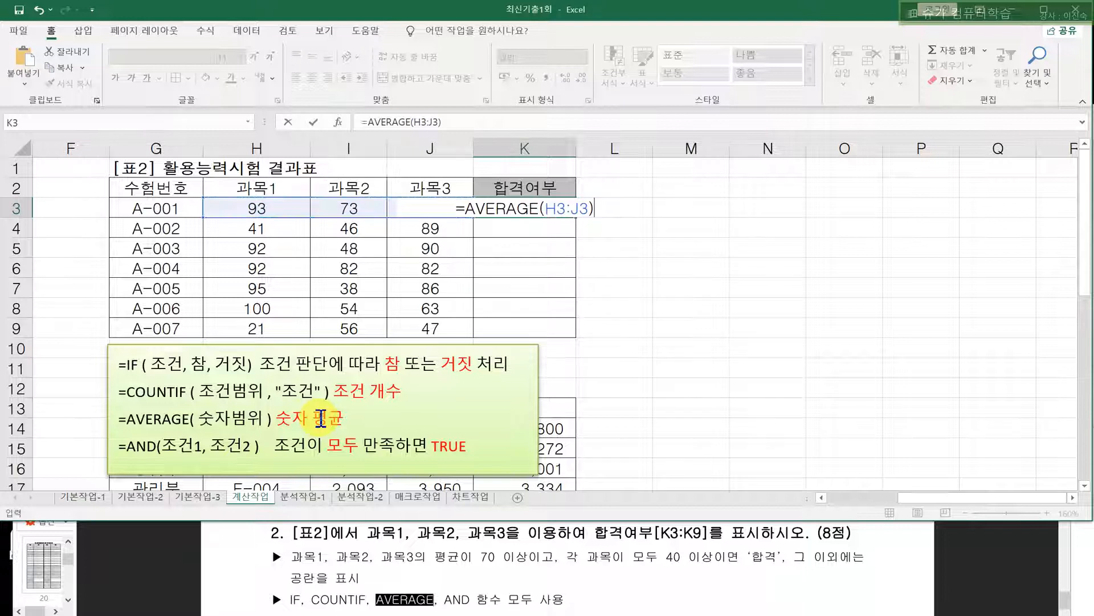
key(Return)
click(569, 214)
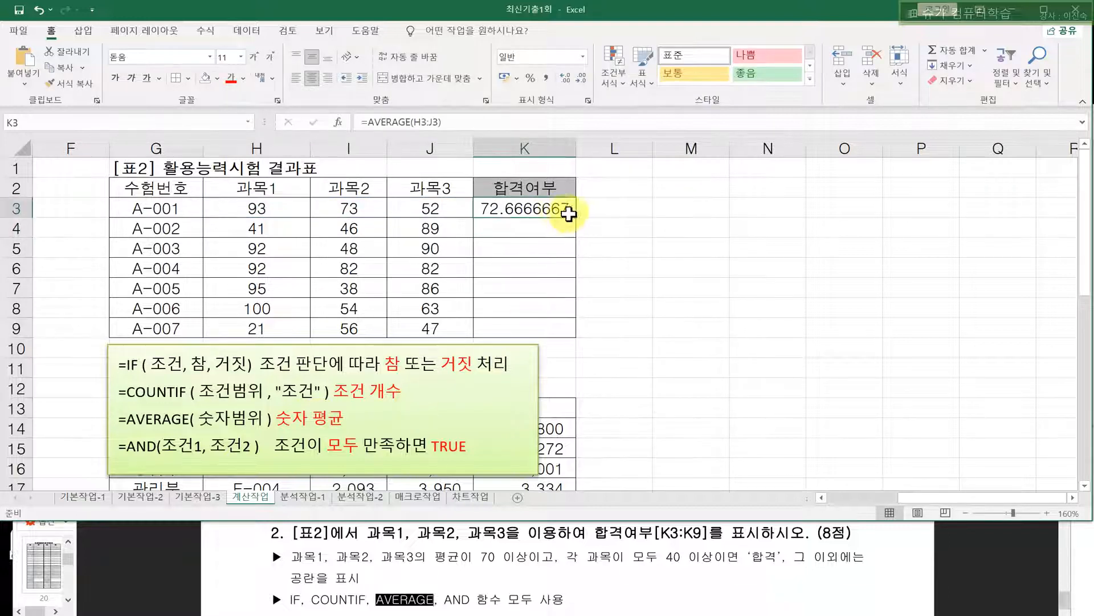
drag(578, 220, 567, 325)
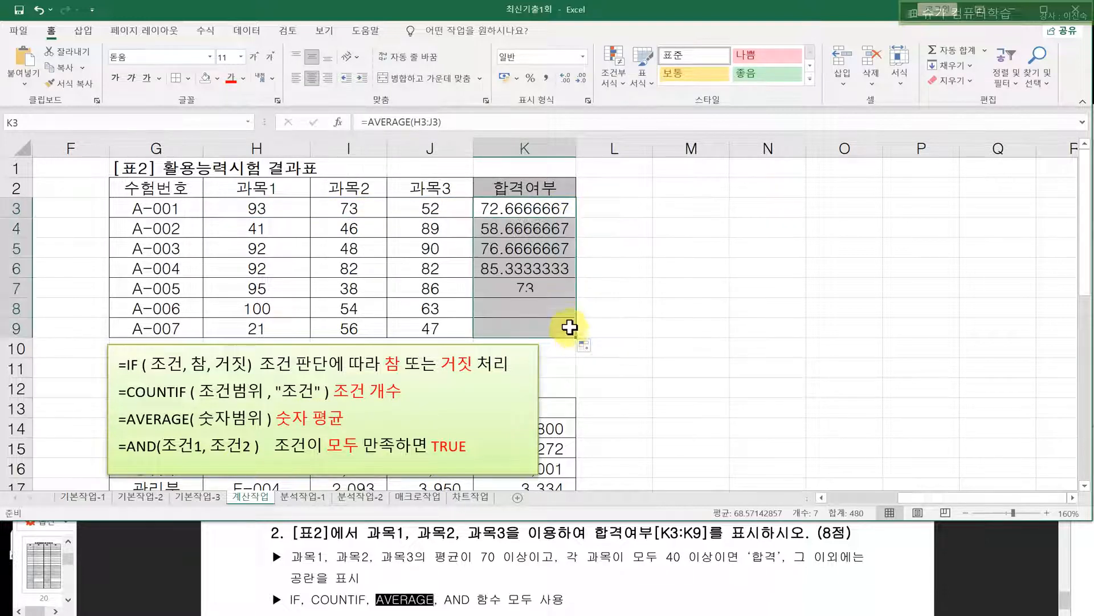
- Examine the averages filled down the 합격여부 column, comparing the A-001 and A-002 rows with their subject scores
click(490, 208)
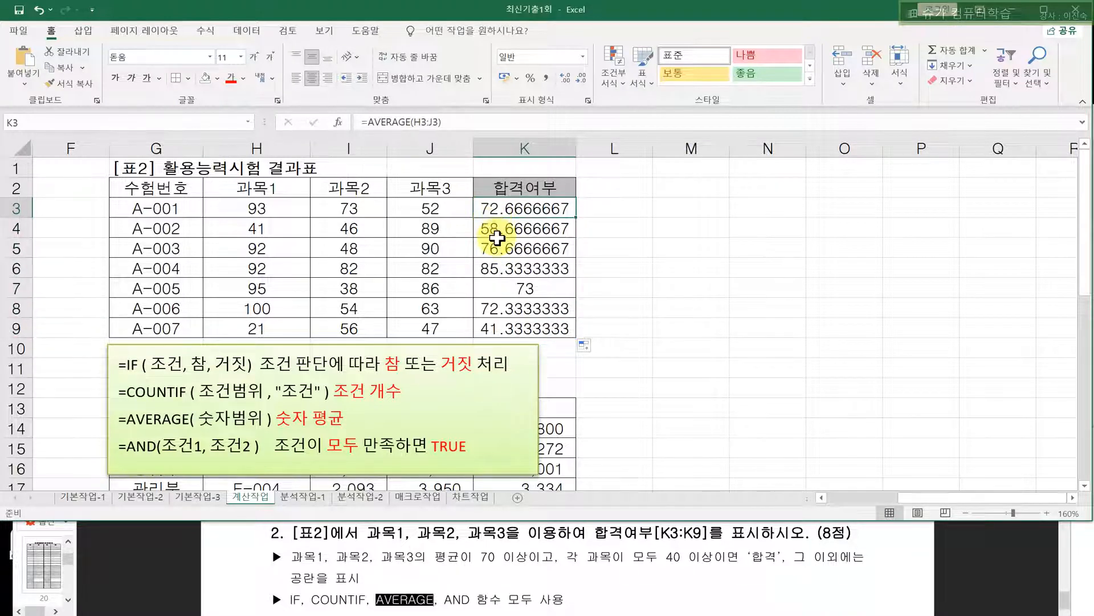
click(500, 254)
click(499, 227)
click(503, 251)
click(503, 232)
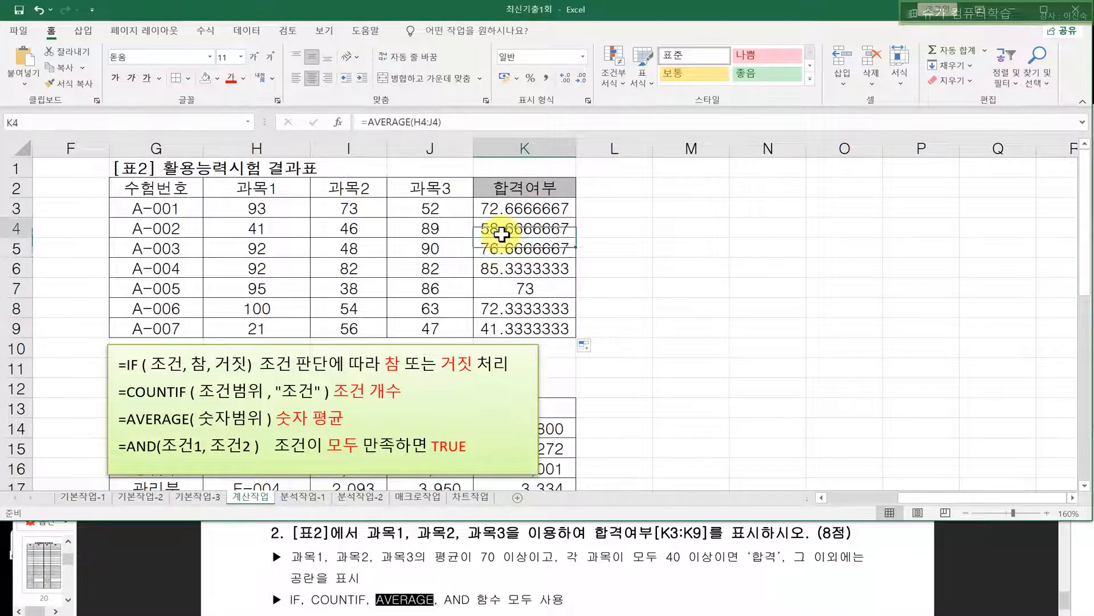
click(503, 263)
click(503, 287)
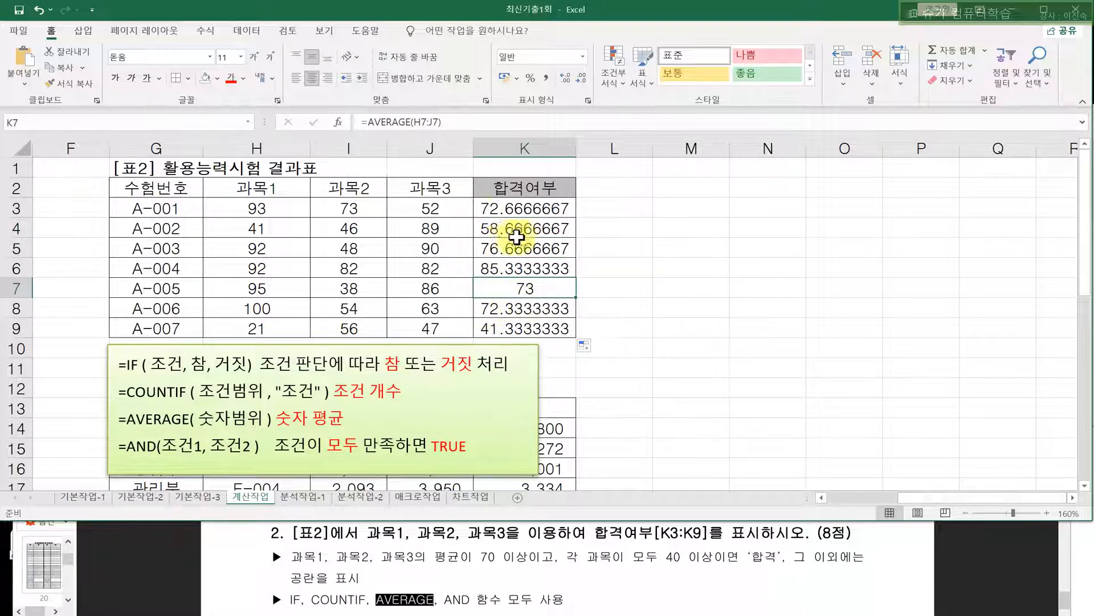
drag(427, 208, 630, 211)
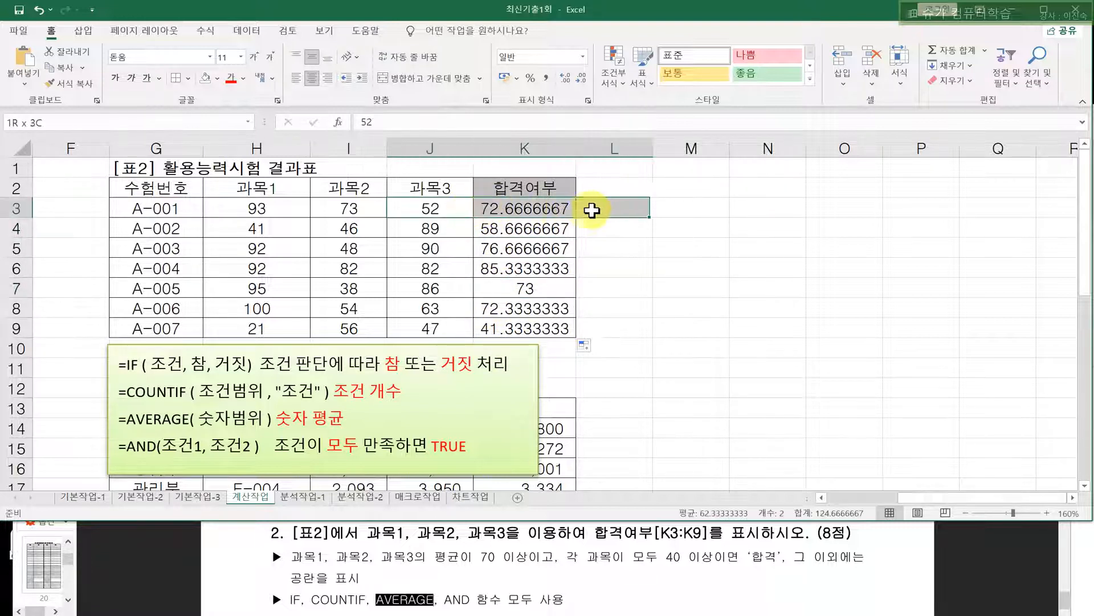
drag(188, 207, 648, 202)
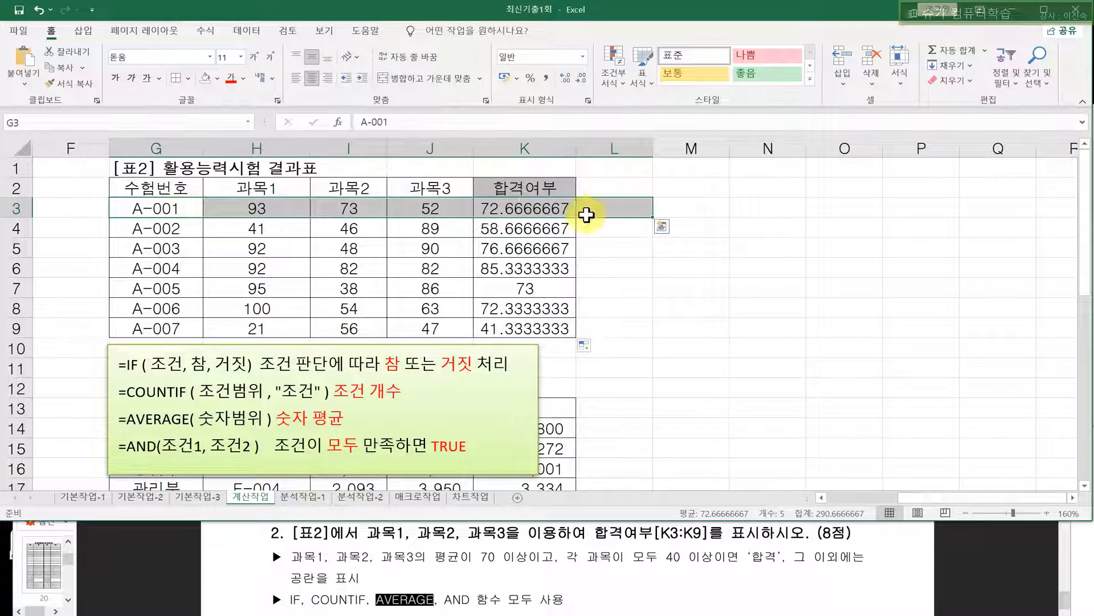
drag(175, 232, 567, 232)
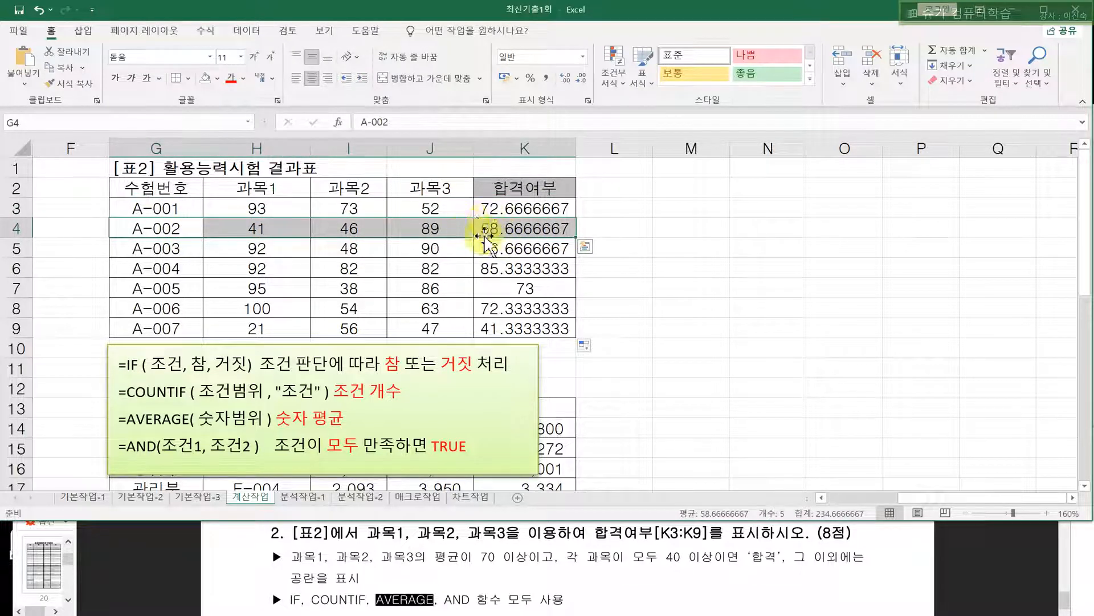
click(509, 233)
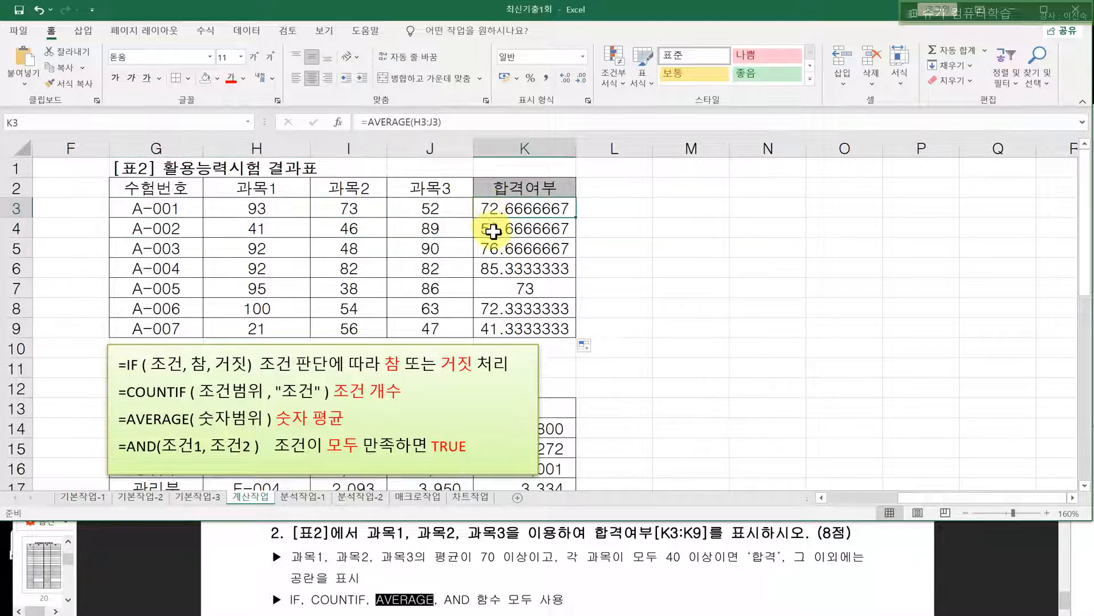
click(494, 231)
click(492, 212)
click(495, 231)
click(498, 209)
click(494, 229)
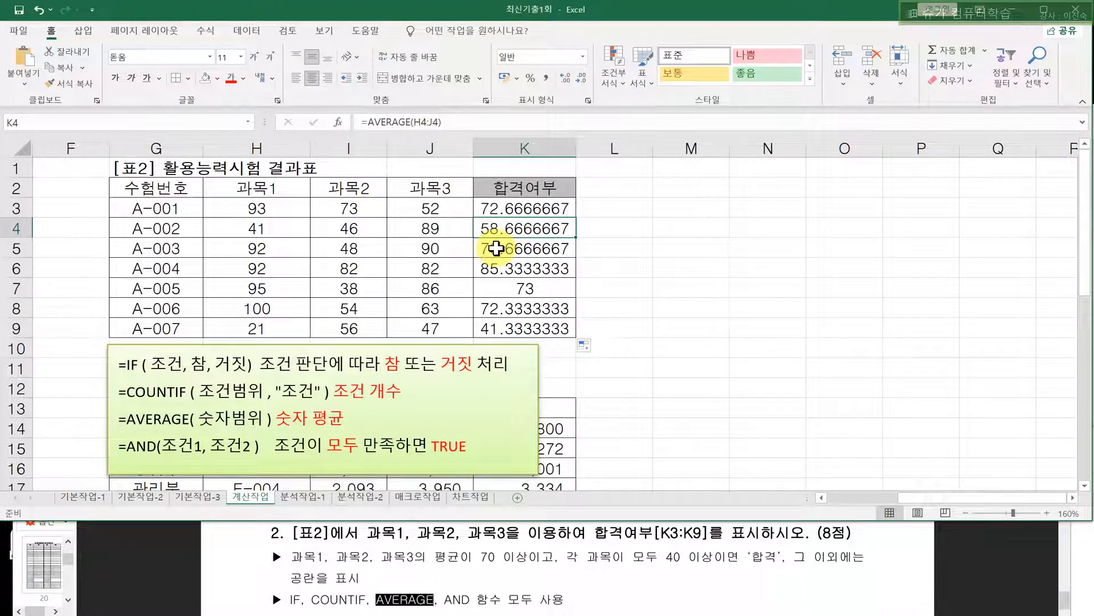
drag(499, 214, 498, 220)
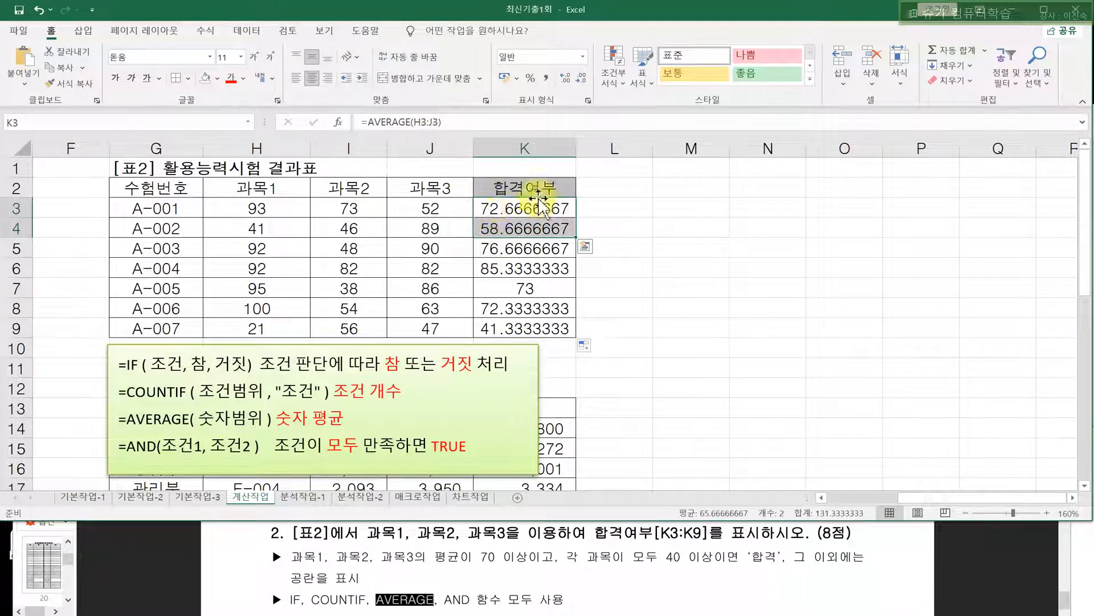
- Extend K3's average formula with task 2's 70 이상 condition so it reads =AVERAGE(H3:J3)>=70
click(502, 211)
click(530, 550)
drag(494, 556, 531, 558)
click(441, 561)
click(458, 562)
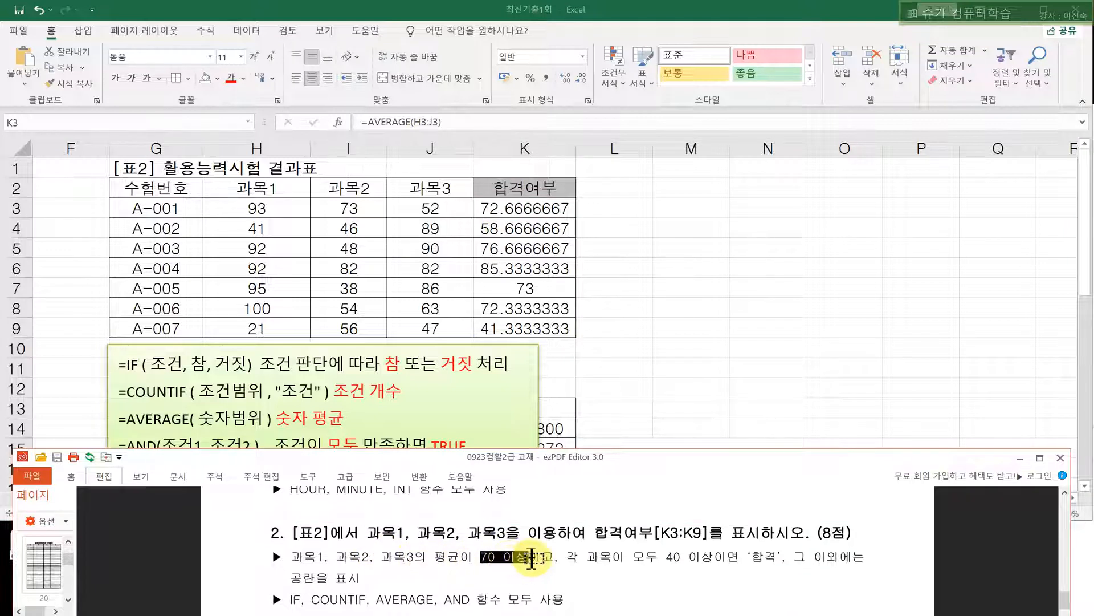
click(523, 212)
double_click(521, 210)
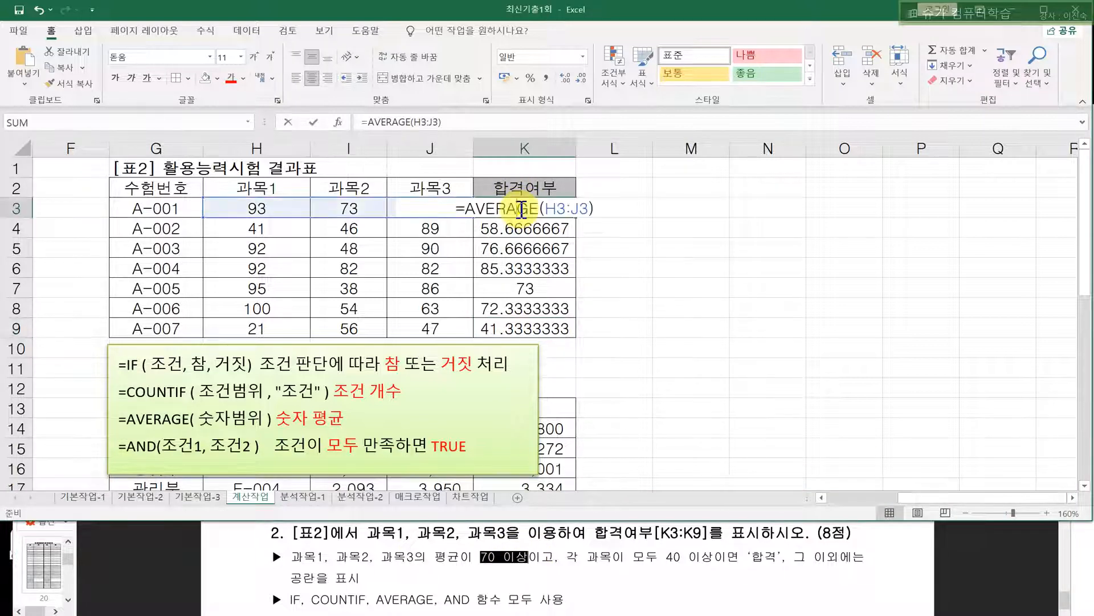
click(596, 207)
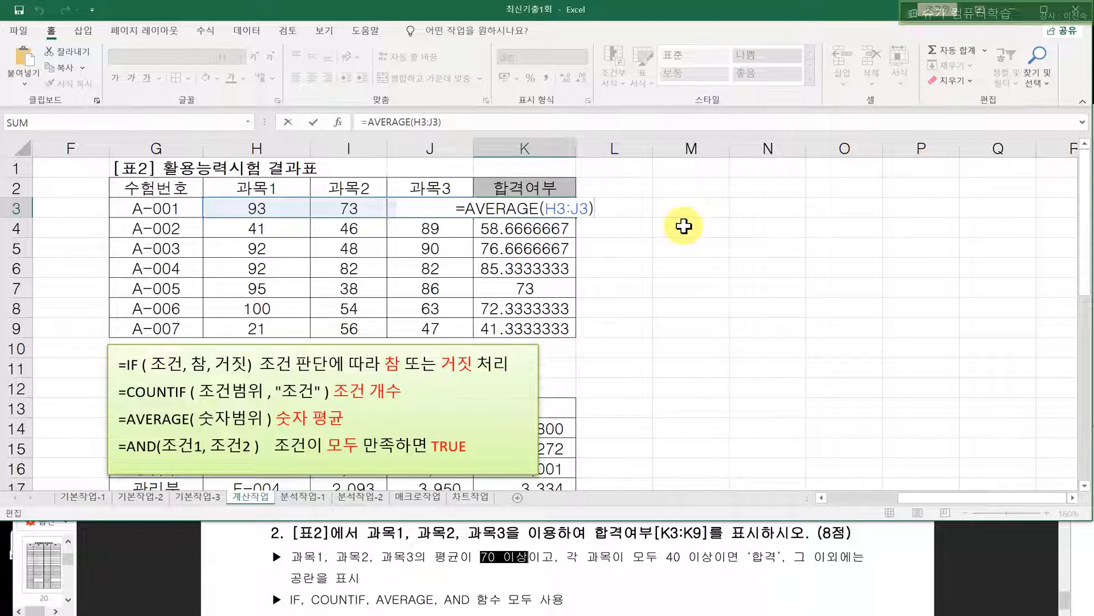
text(>=70)
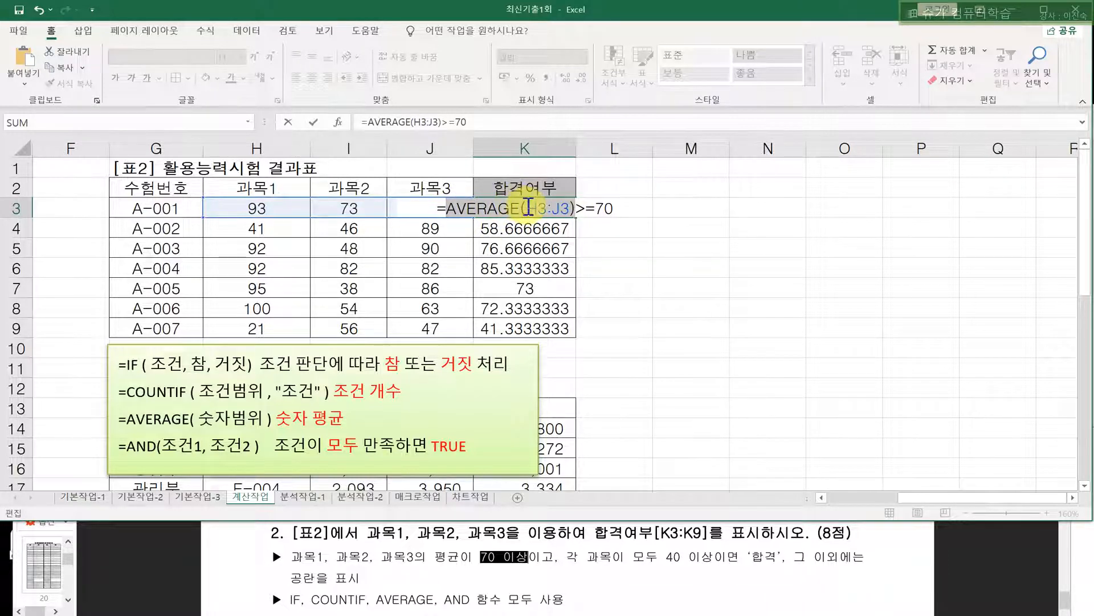
click(560, 207)
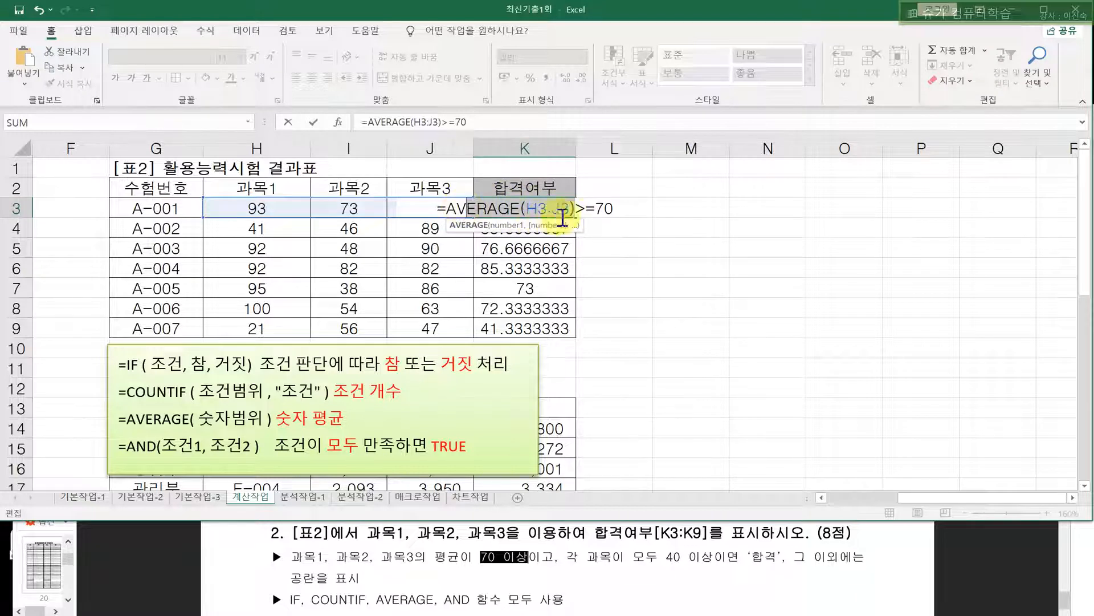
drag(614, 209, 568, 211)
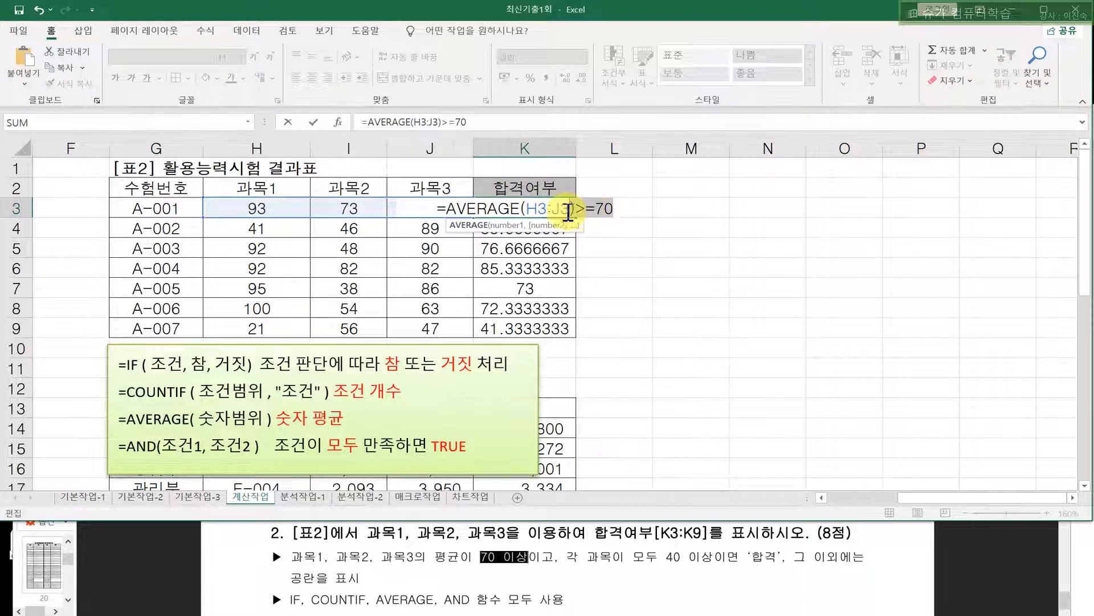
click(617, 209)
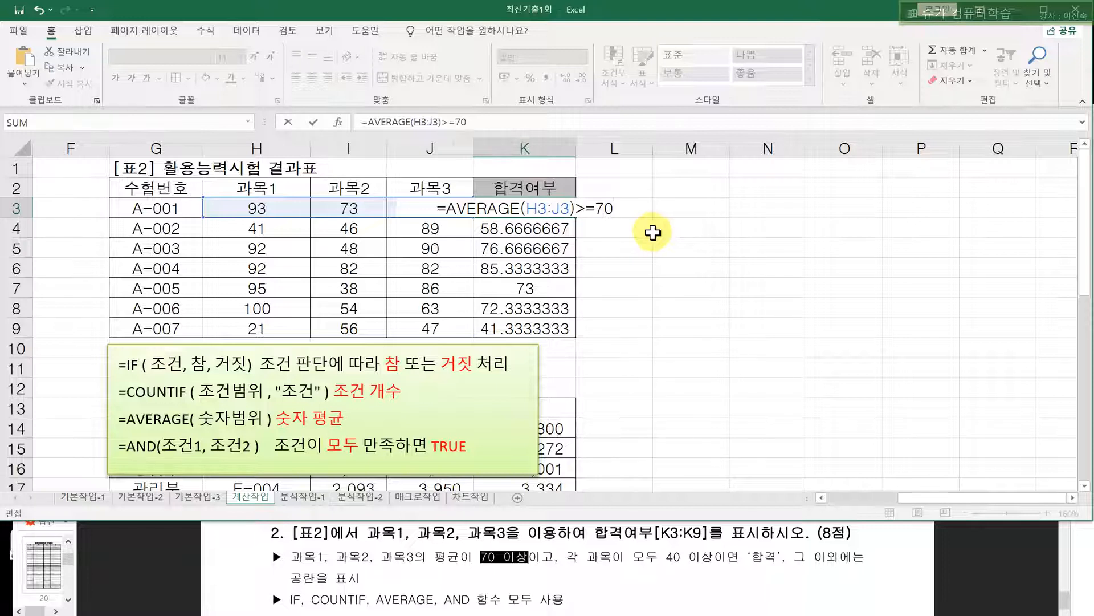
key(Return)
- Fill K3's average condition down through K9 and check the logical result in each row
click(535, 211)
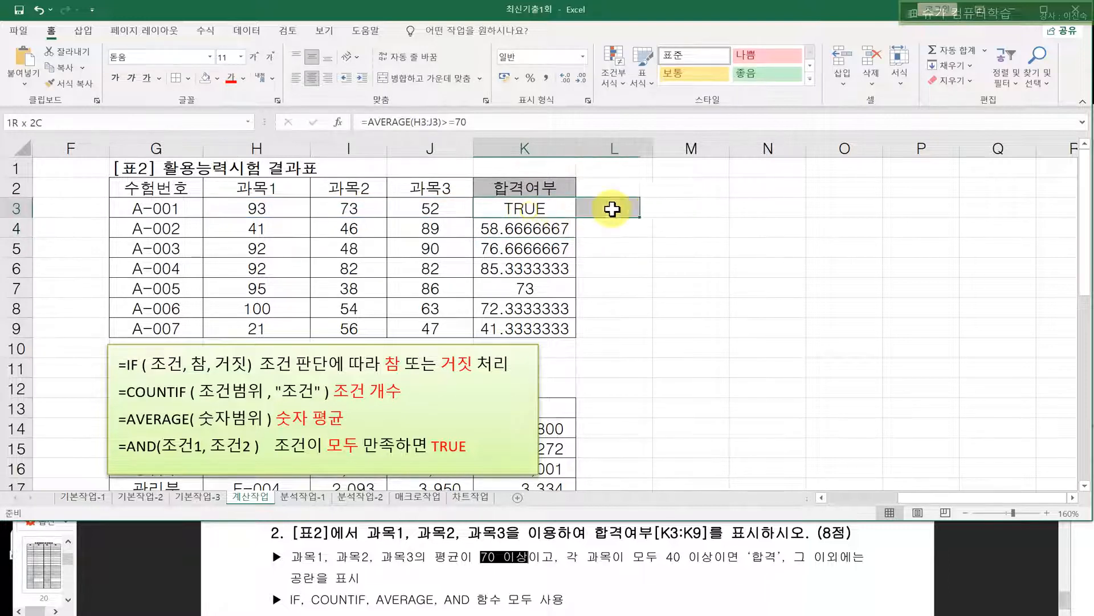
click(551, 228)
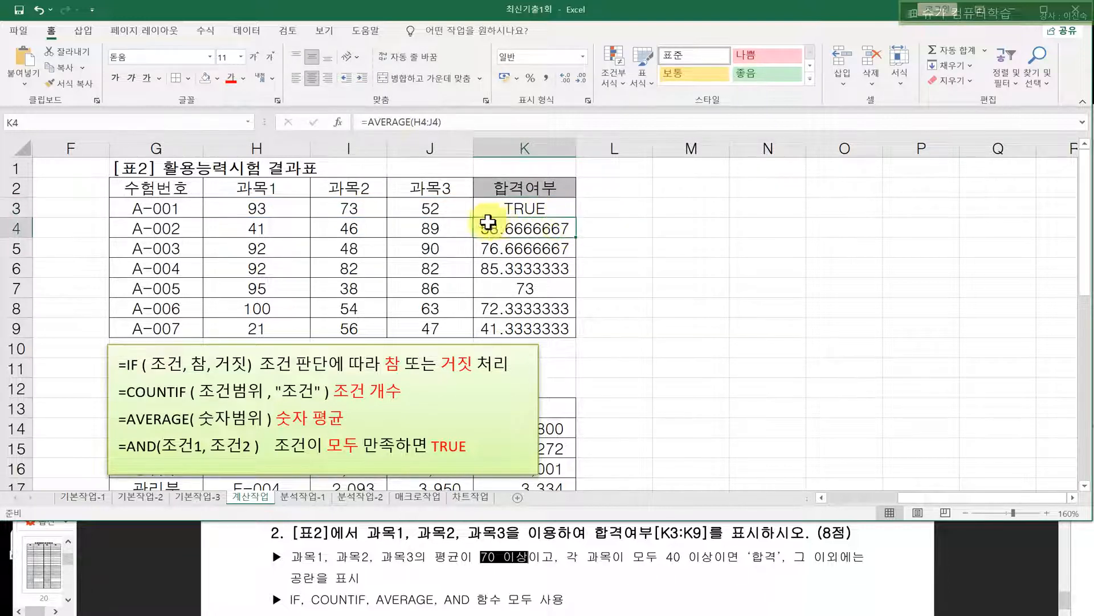
click(561, 209)
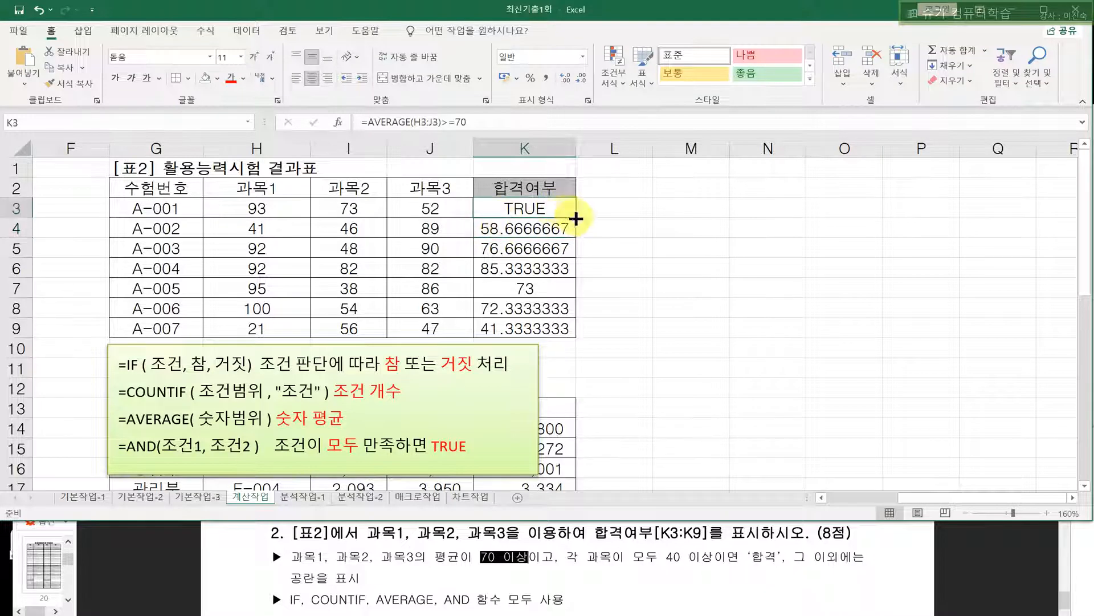
drag(576, 218, 497, 337)
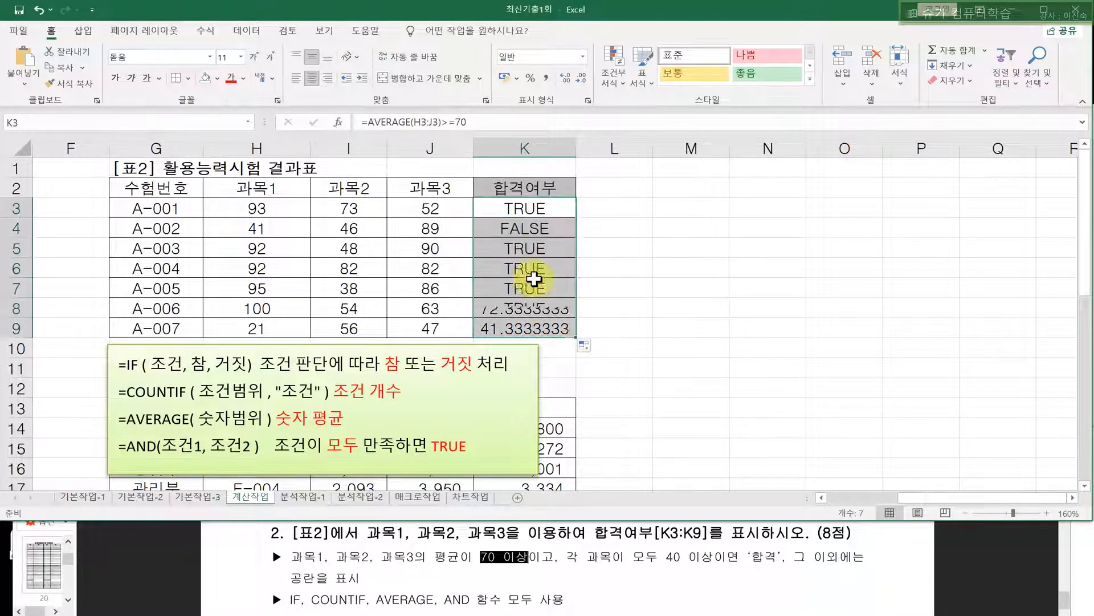
click(516, 210)
click(508, 231)
drag(511, 248, 512, 308)
click(511, 321)
click(511, 211)
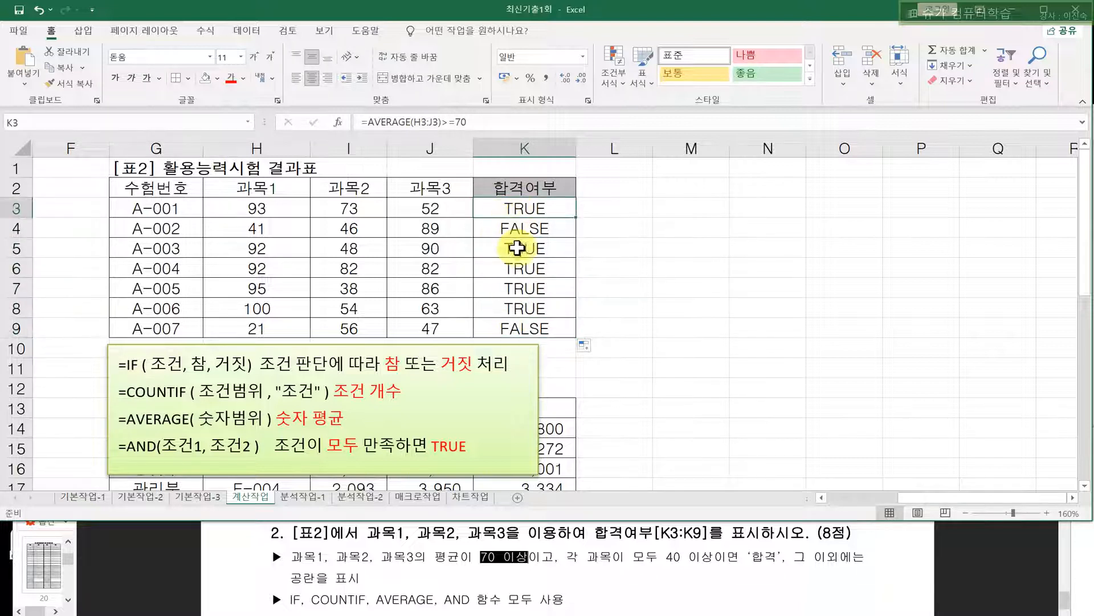
click(518, 247)
- Label the 합격여부 column's condition by entering 조건1 in K1
click(516, 171)
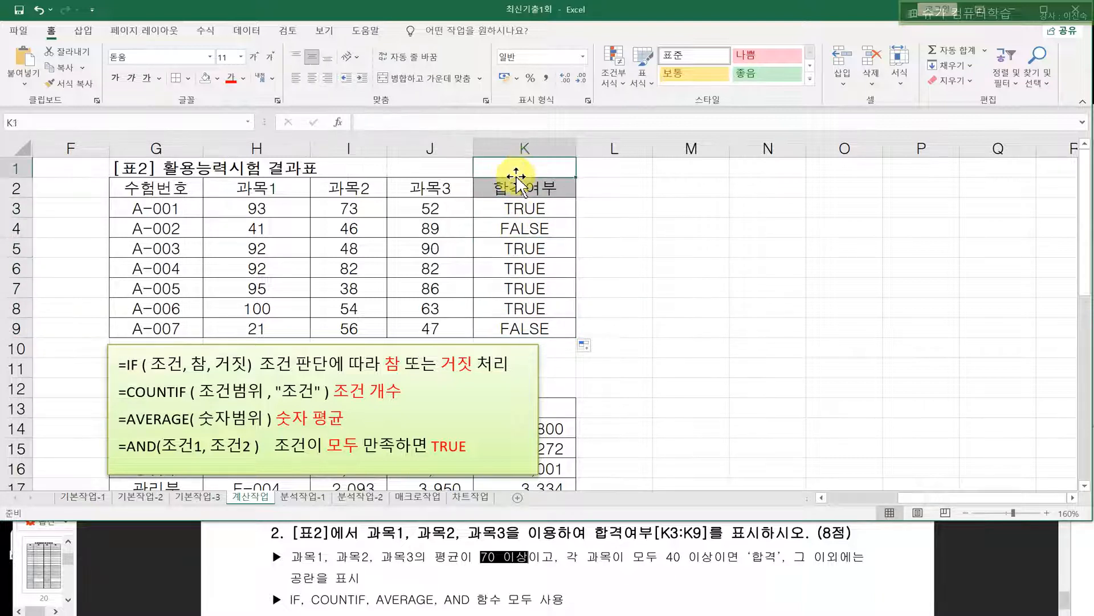
text(W)
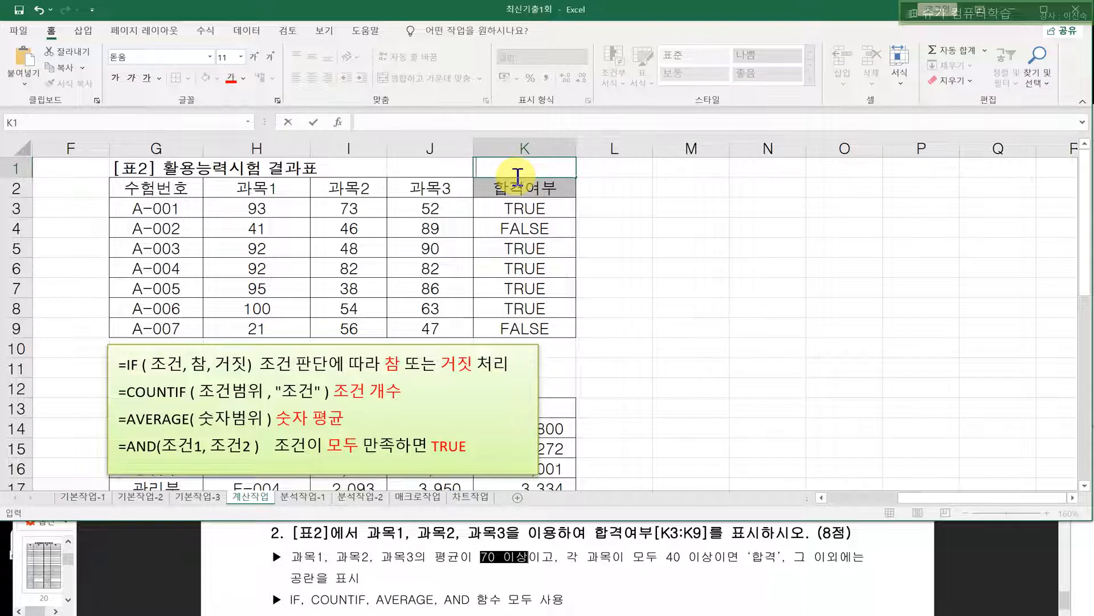
text(건1)
key(Return)
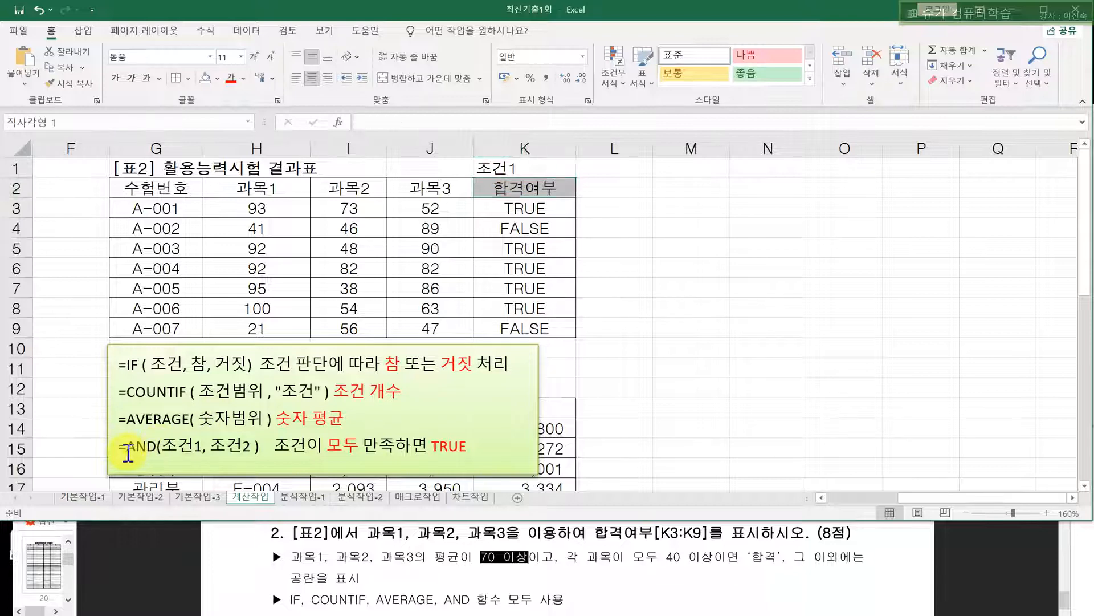
- Examine the AND syntax note's conditions and task 2's wording about each subject being 40 이상, with its COUNTIF requirement
drag(128, 452, 189, 456)
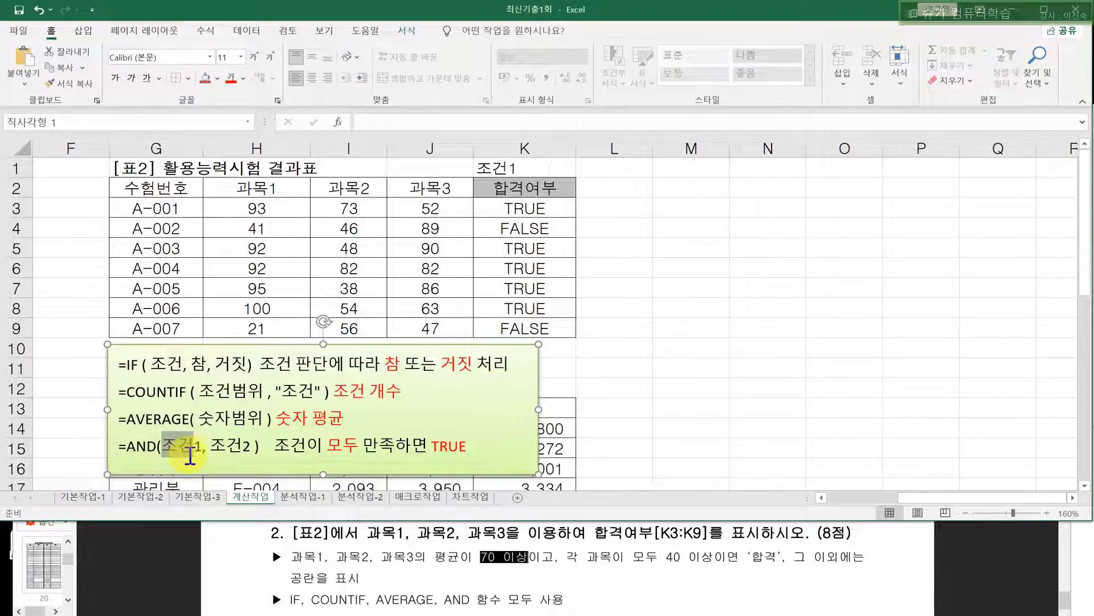
click(635, 386)
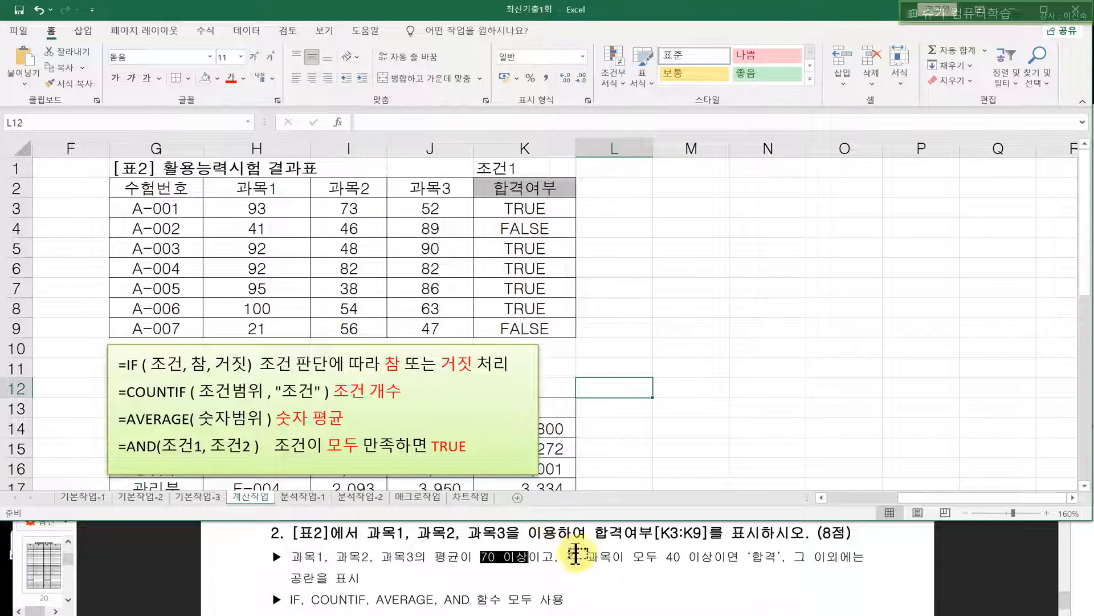
drag(566, 557, 696, 561)
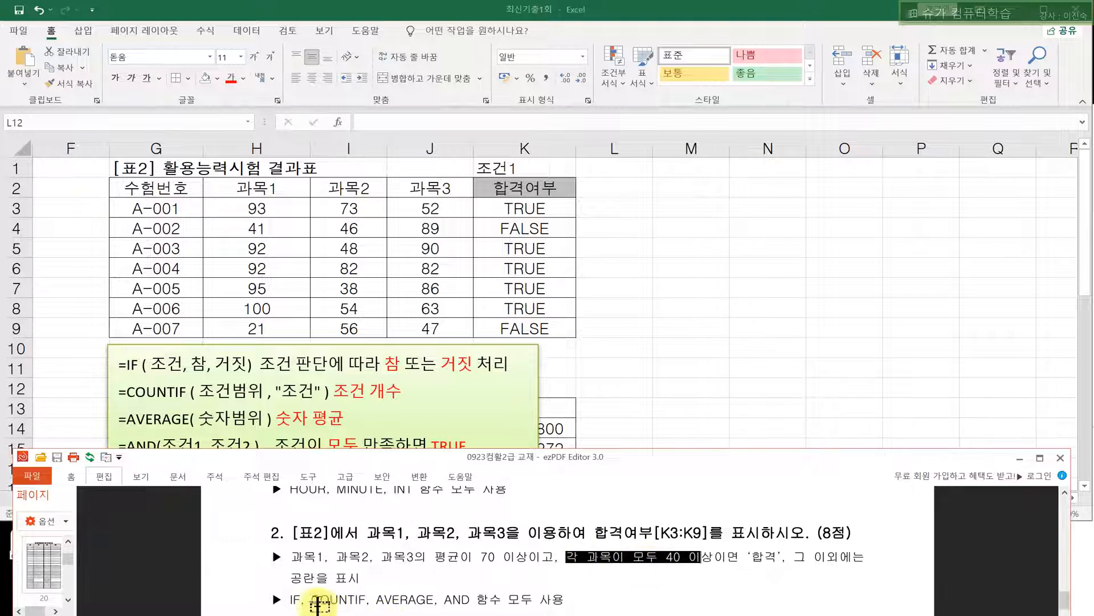
drag(313, 601, 365, 600)
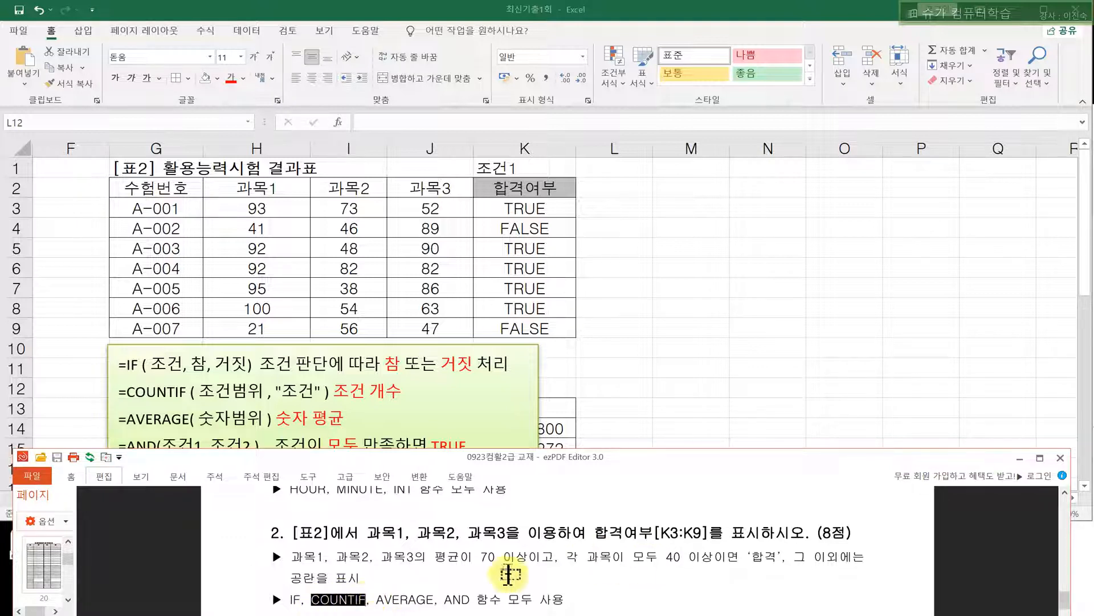
drag(585, 556, 684, 569)
click(681, 568)
click(592, 559)
click(648, 563)
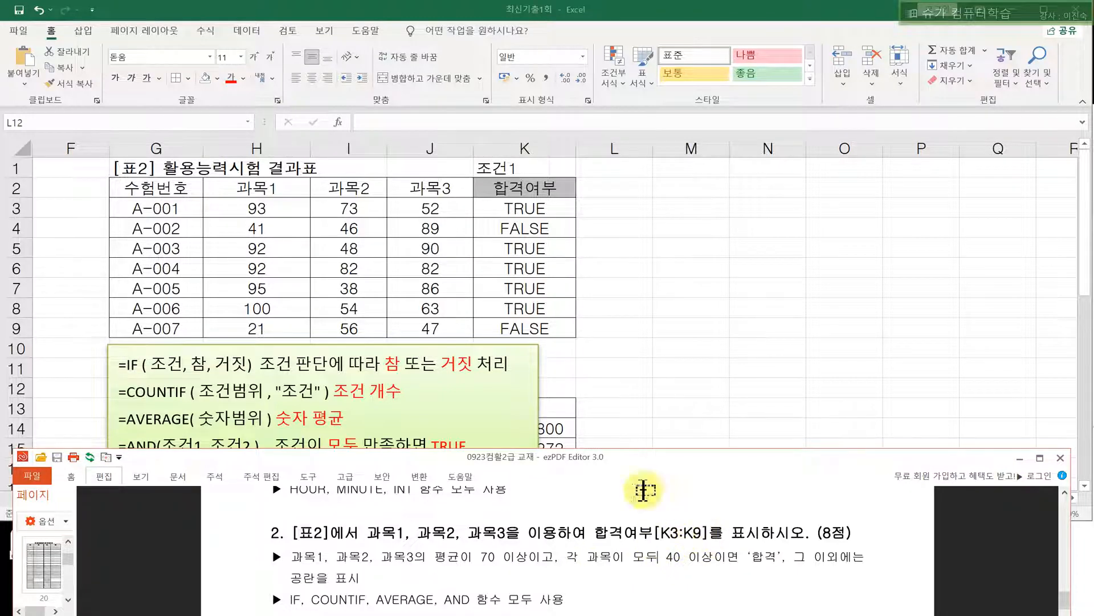
- Start a COUNTIF formula in L3, beside the first 합격여부 cell, for the second condition
click(639, 178)
drag(615, 188, 609, 326)
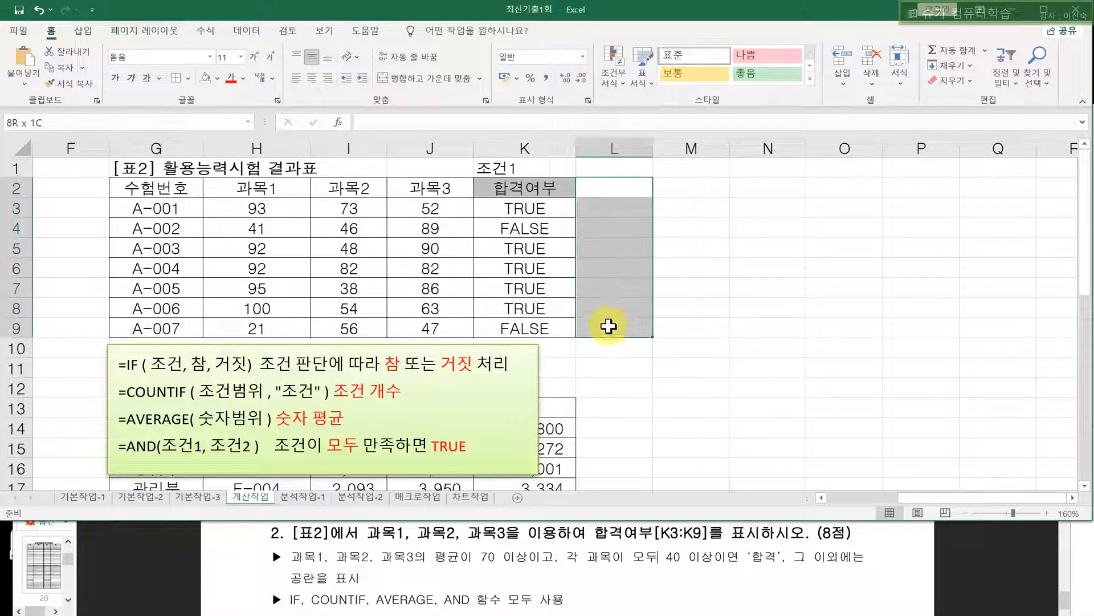
click(620, 146)
click(603, 204)
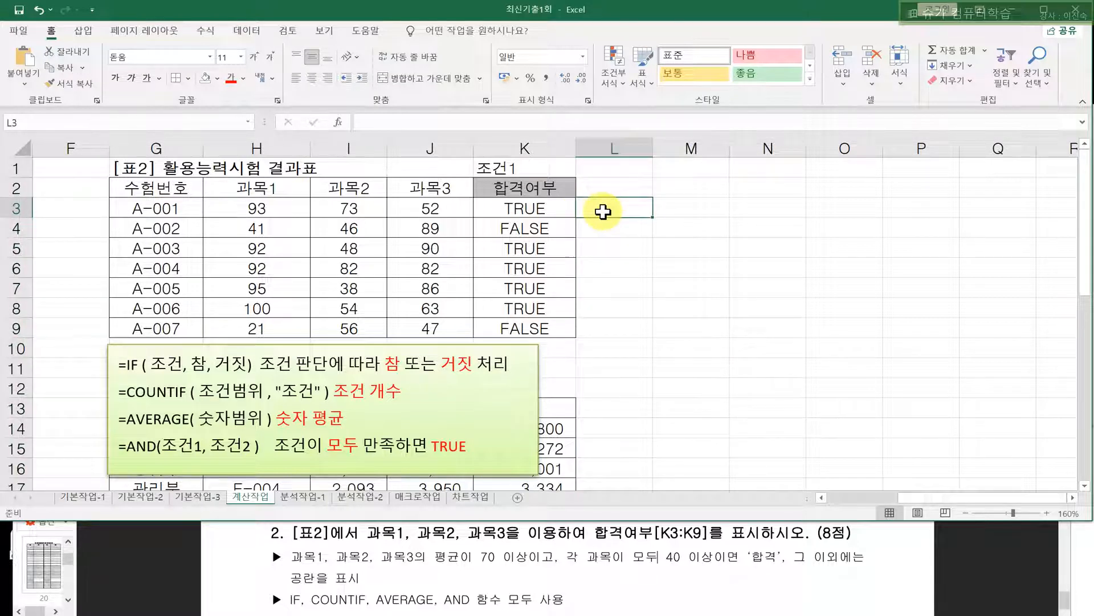
click(427, 119)
text(=)
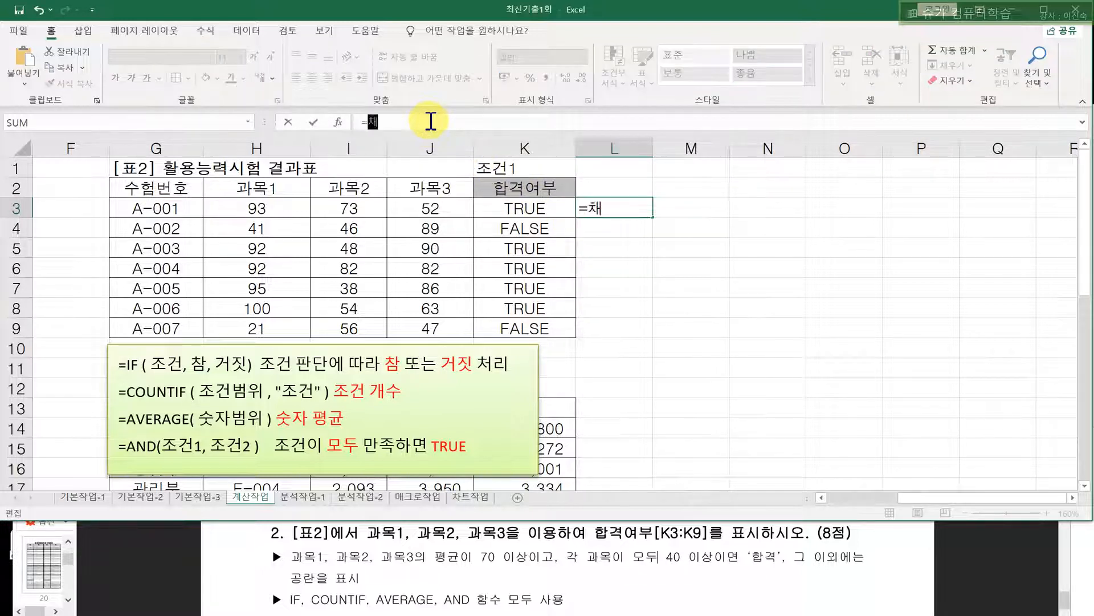
text(COU)
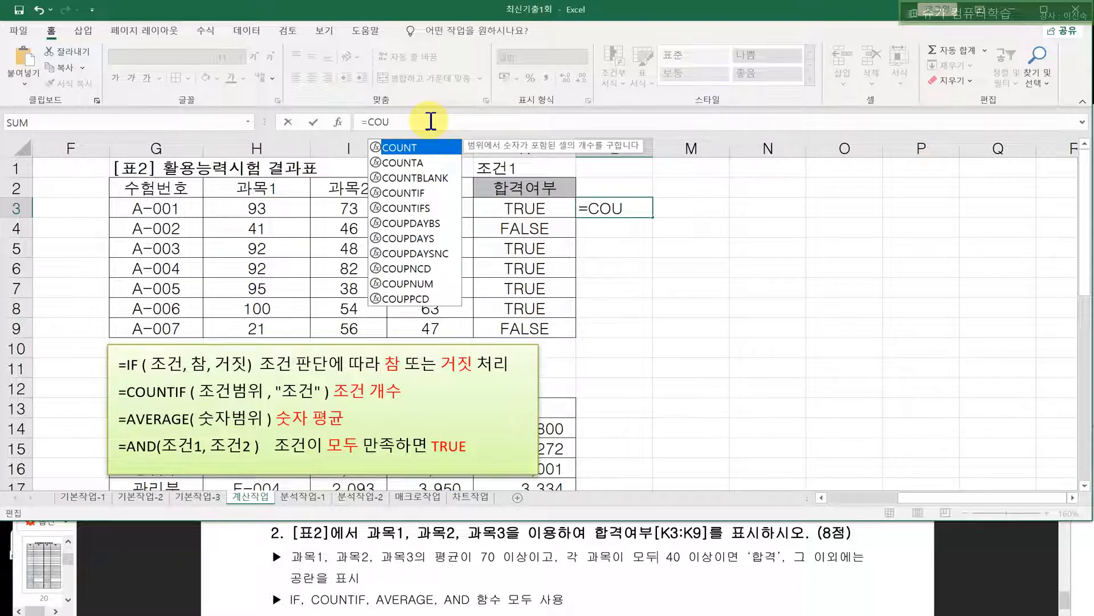
key(Down)
key(Down)
key(Down)
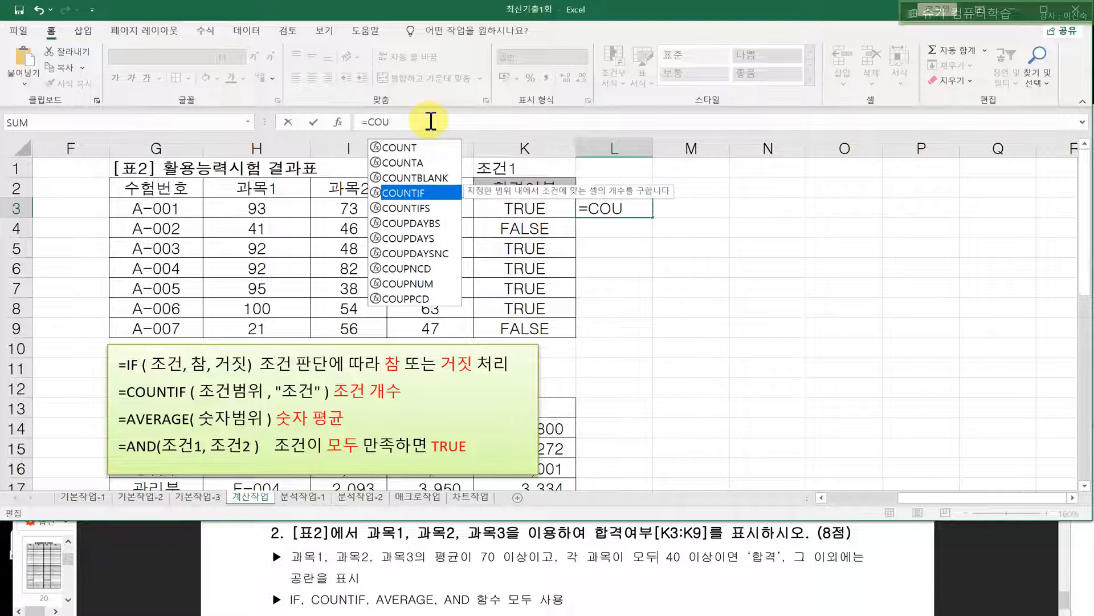
double_click(422, 197)
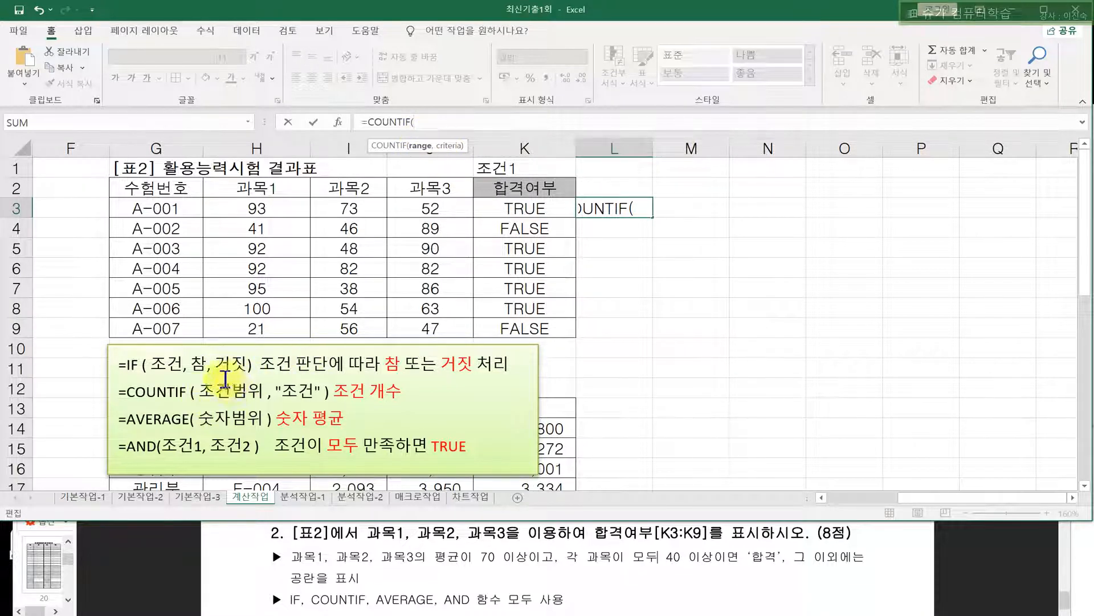
- Set the COUNTIF function arguments for L3 to range H3:J3 and criteria ">=40"
click(338, 122)
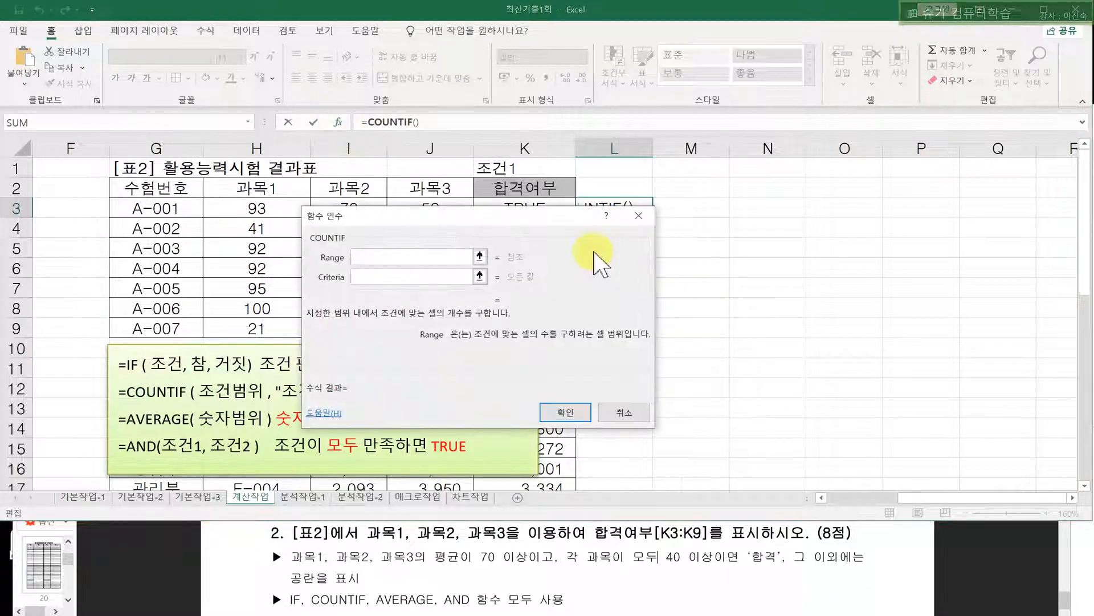
drag(593, 214, 809, 247)
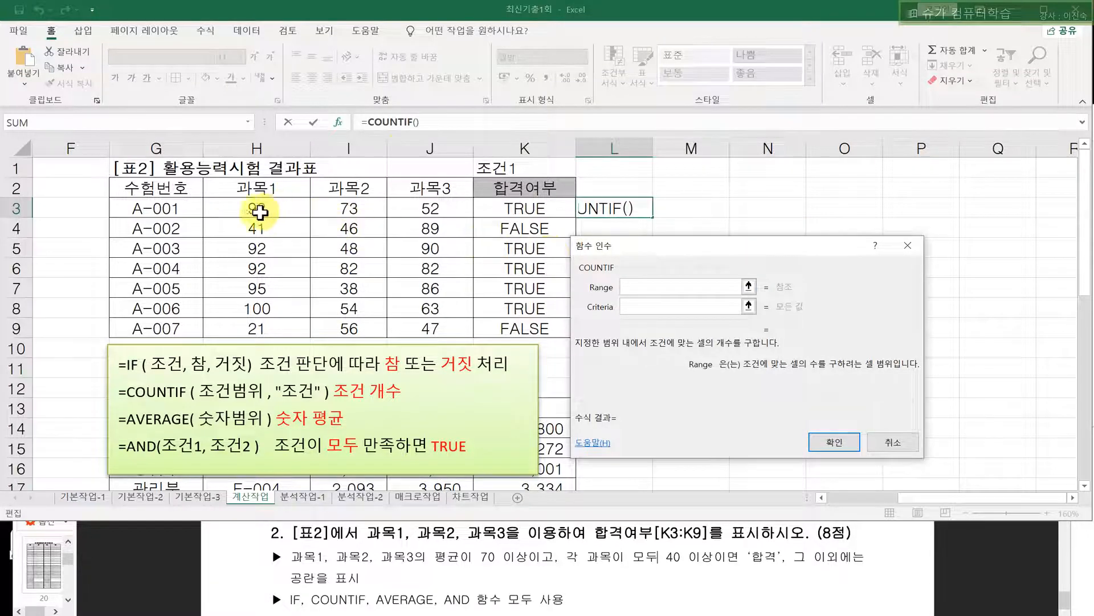
drag(260, 212, 233, 301)
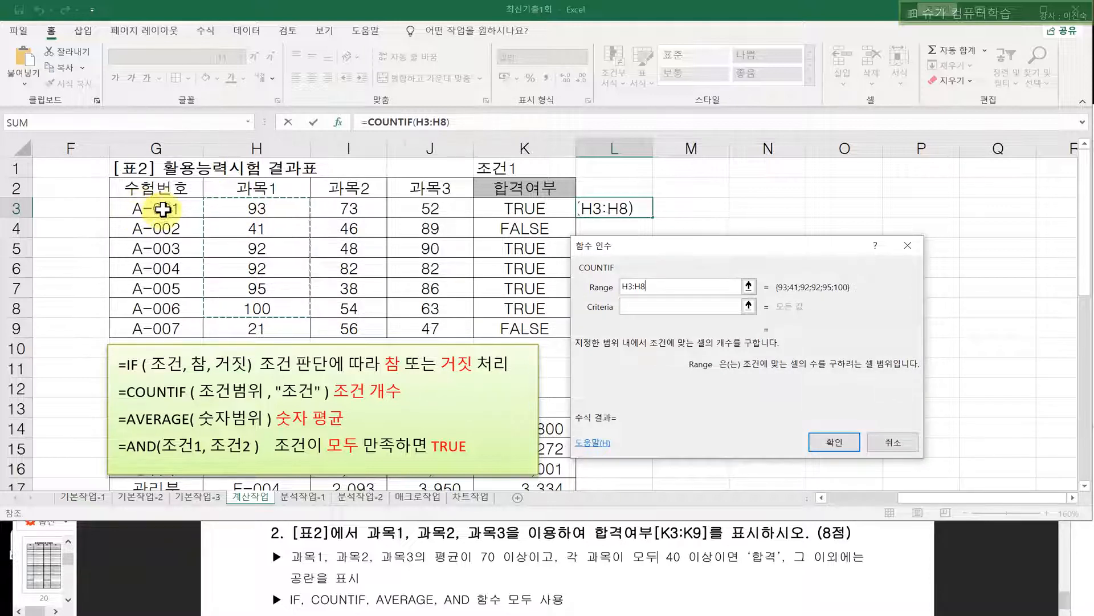
drag(229, 212, 411, 205)
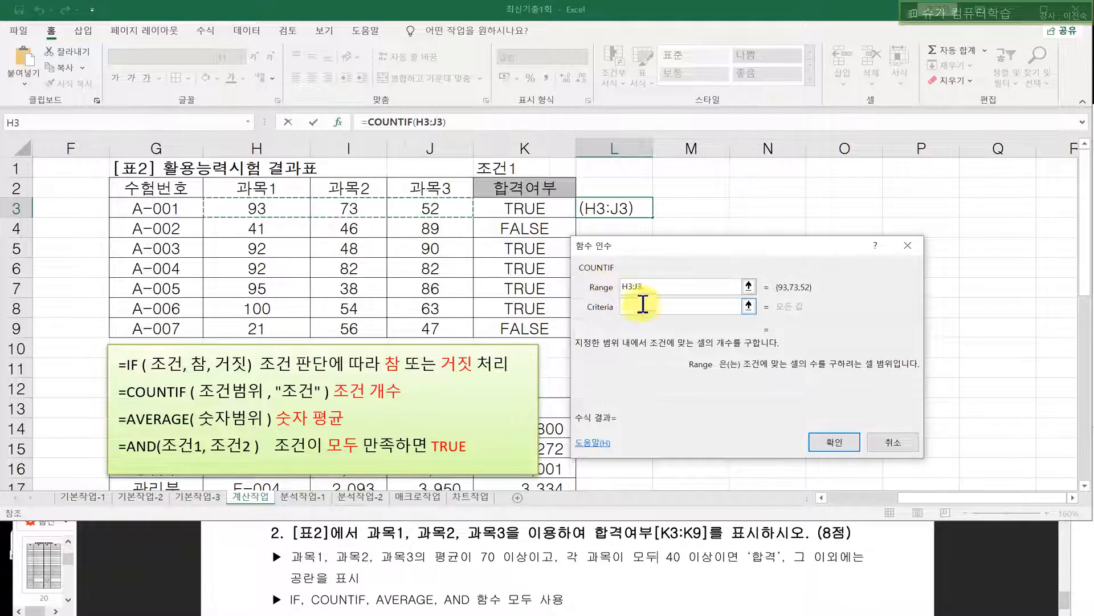
drag(651, 287, 607, 287)
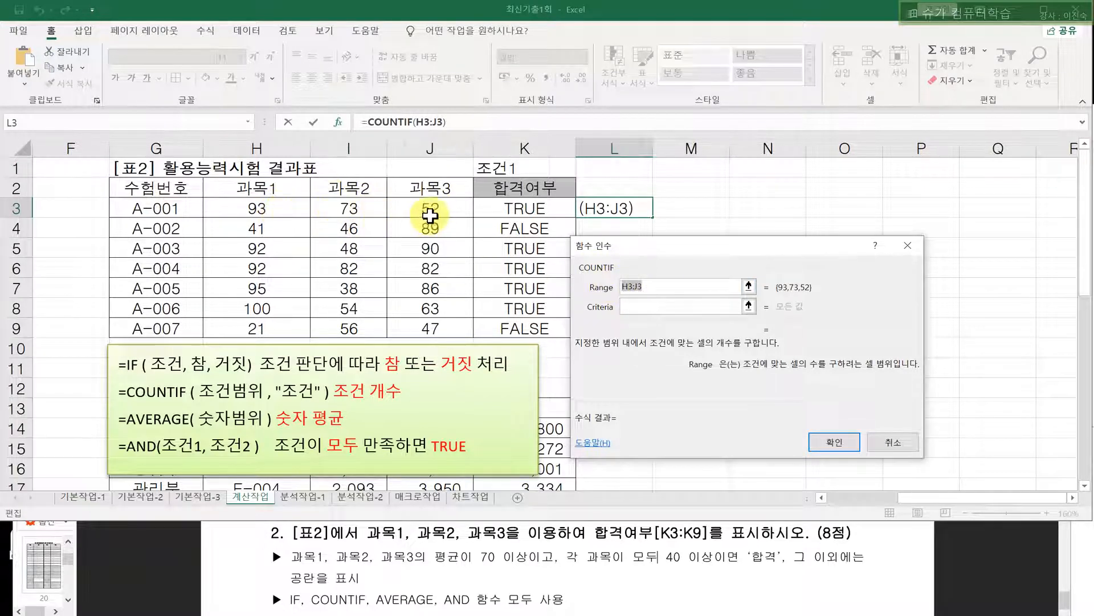
click(639, 308)
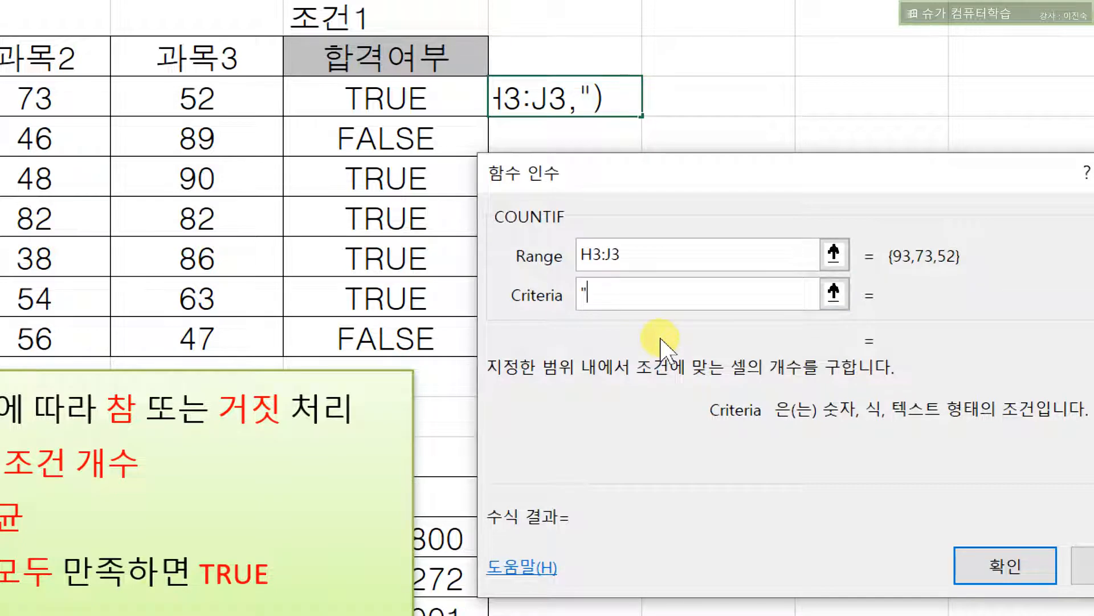
text(=)
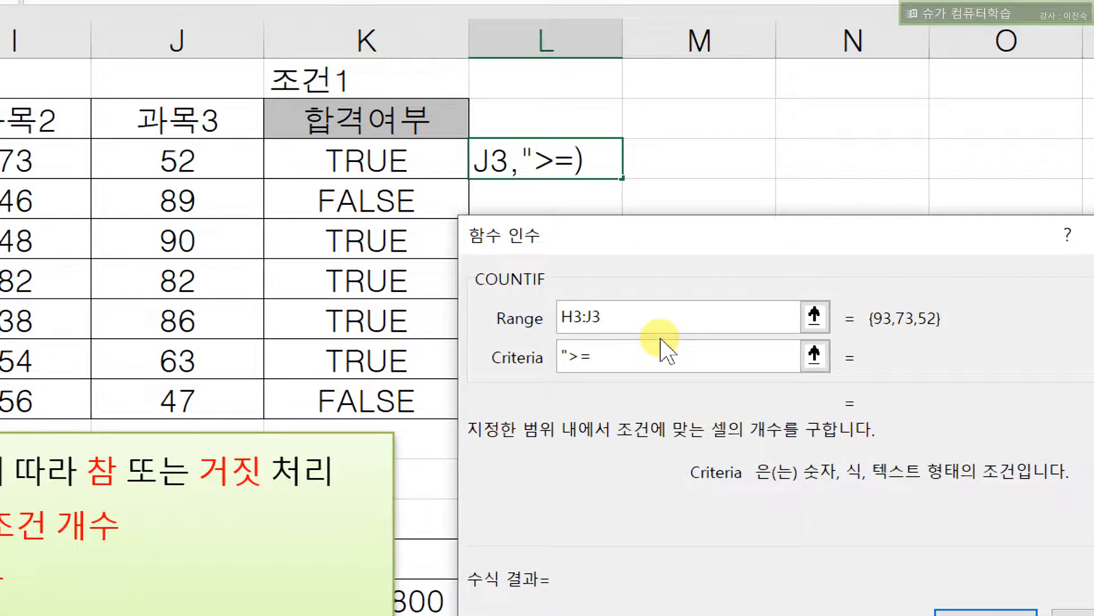
text(40")
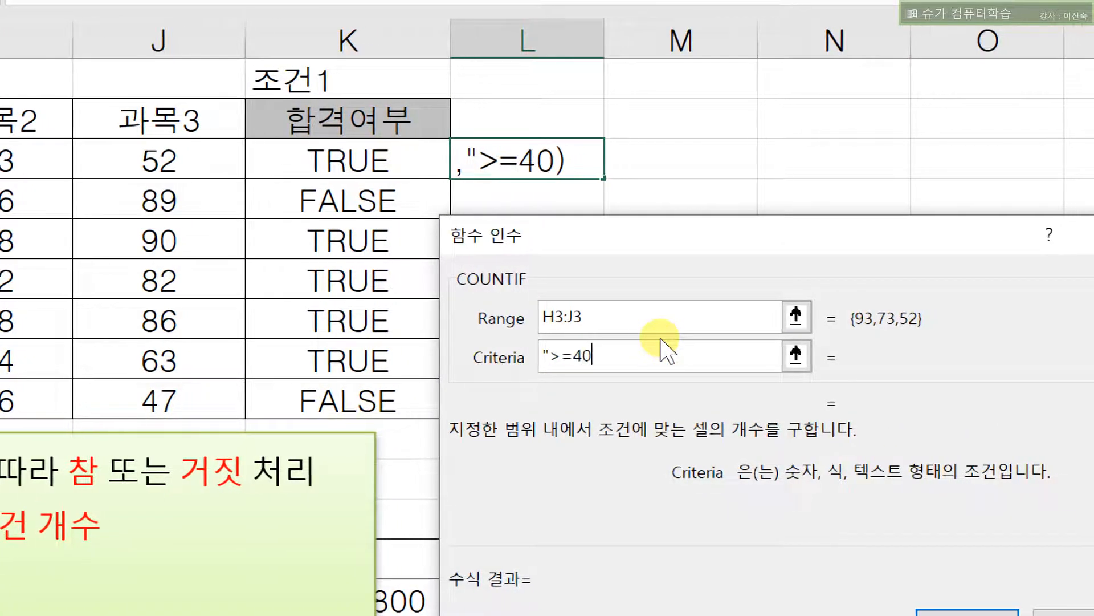
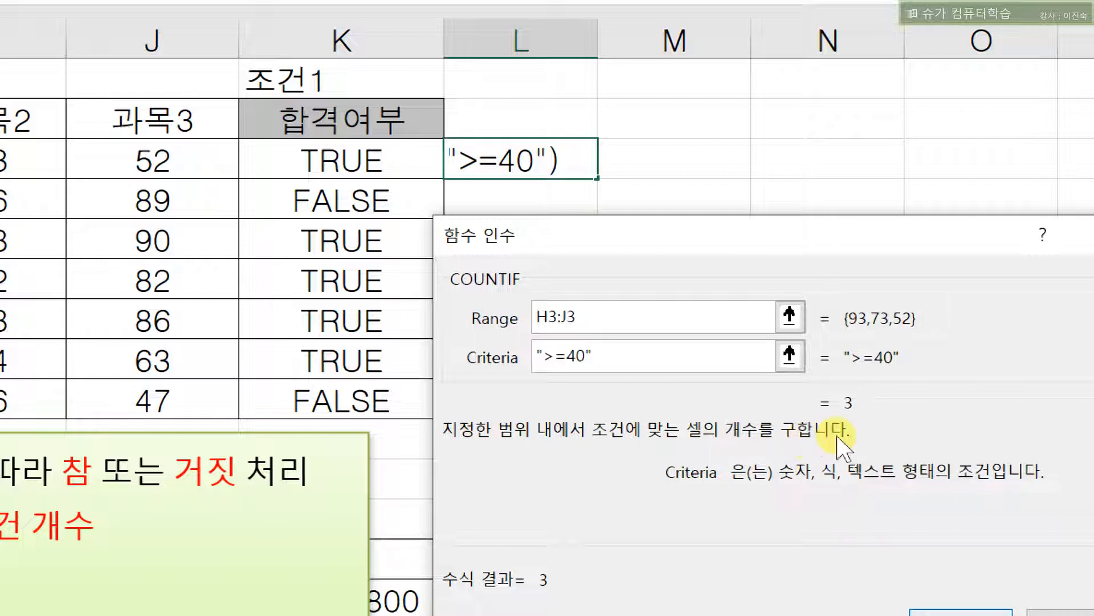
- Complete the COUNTIF formula in L3 and fill it down through L9
key(Return)
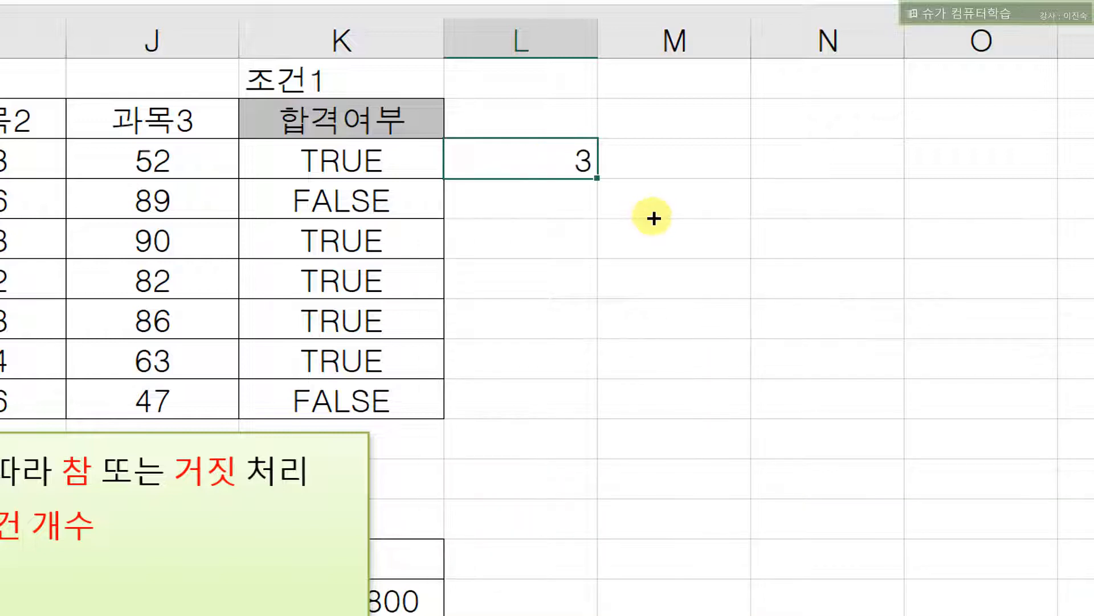
drag(651, 222, 650, 337)
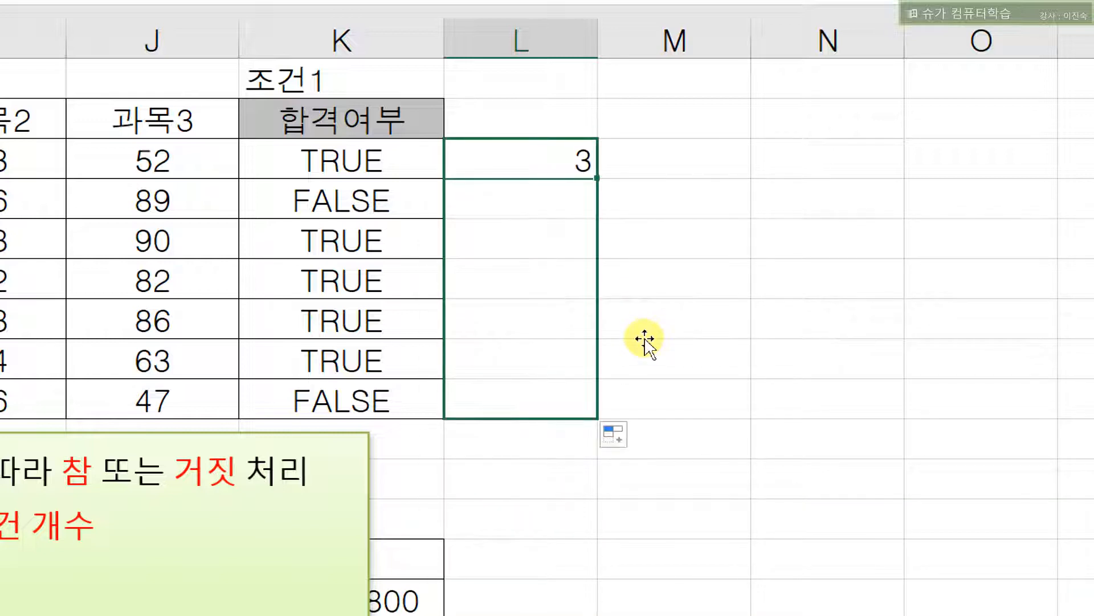
key(super)
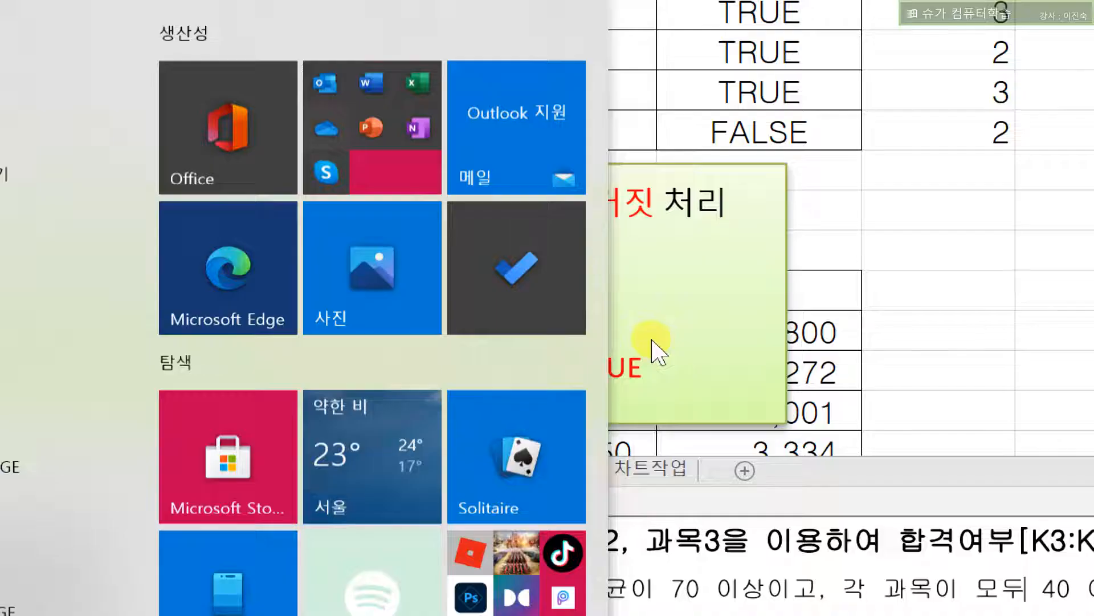
key(super+minus)
key(super)
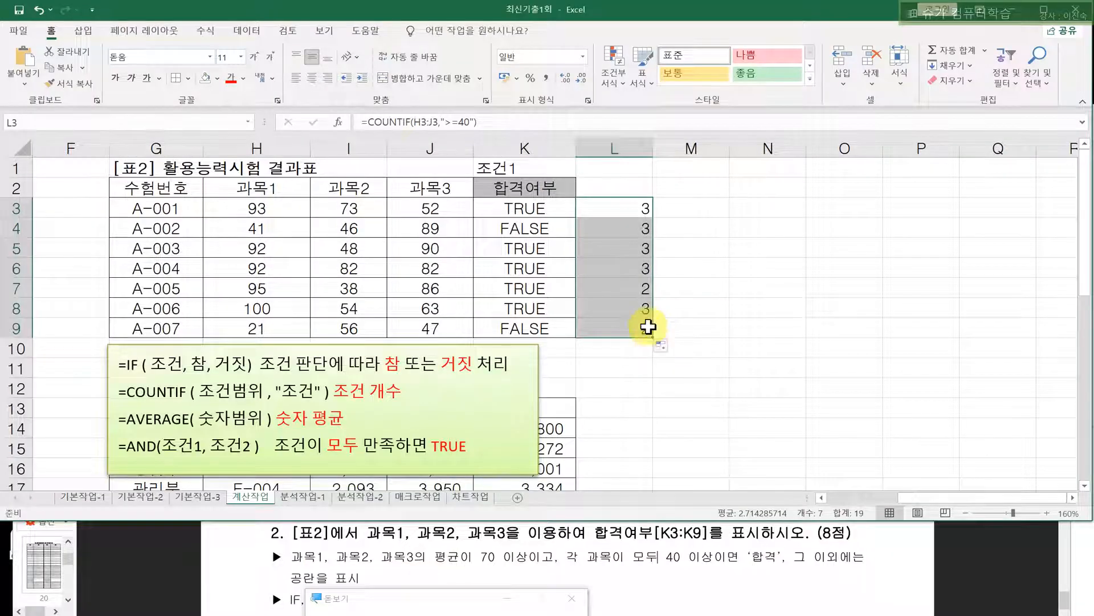
- Compare the COUNTIF results in column L with the three subject scores, especially for A-005 and A-007
click(631, 209)
click(638, 230)
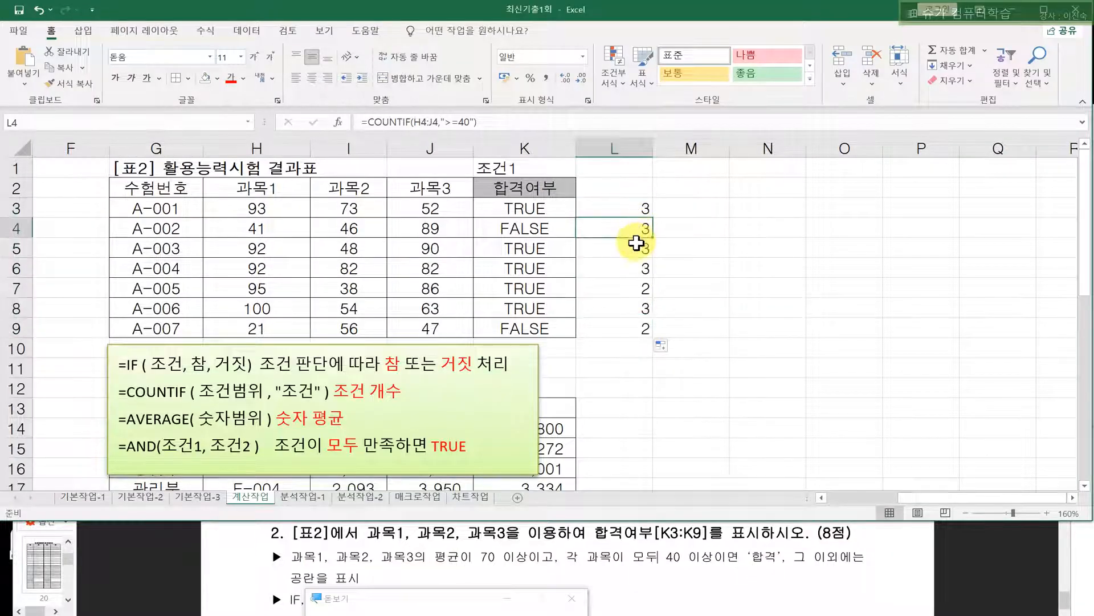
click(633, 250)
click(634, 269)
click(637, 290)
drag(638, 296, 293, 286)
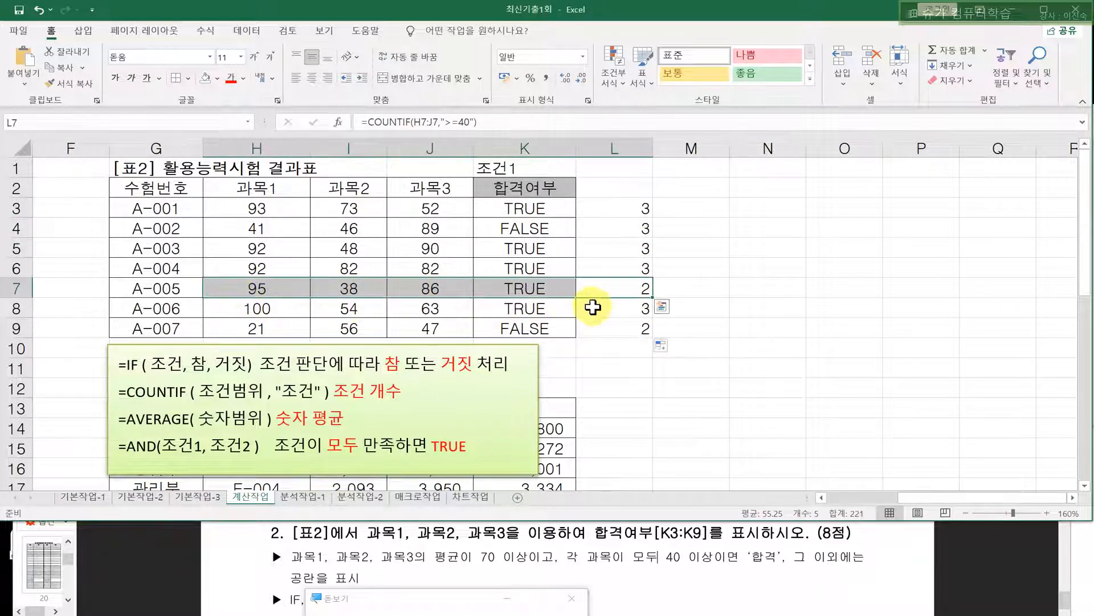
drag(630, 332, 264, 332)
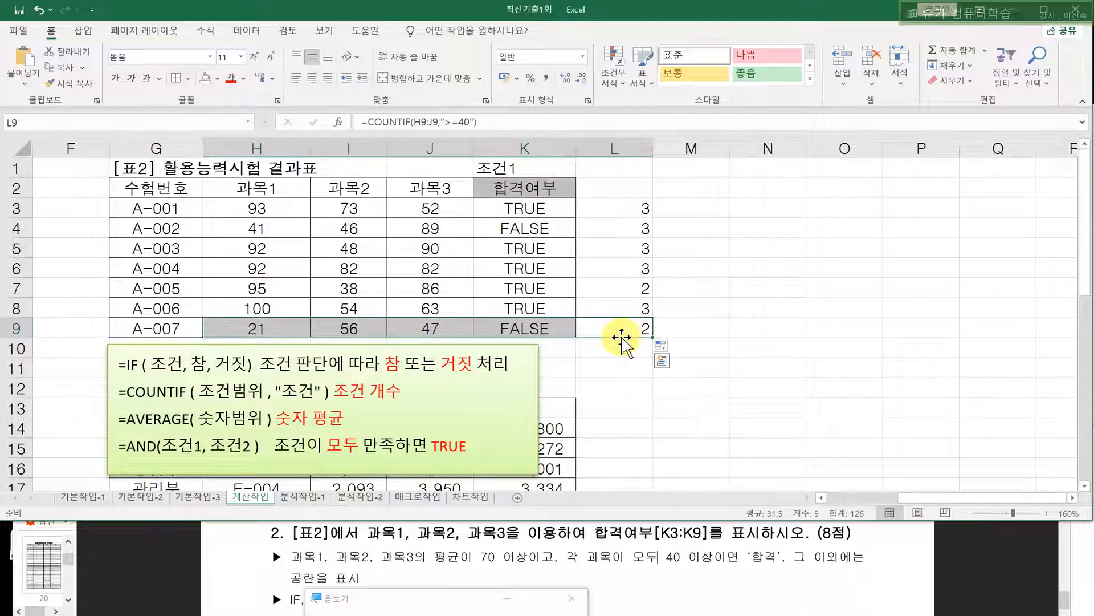
click(620, 290)
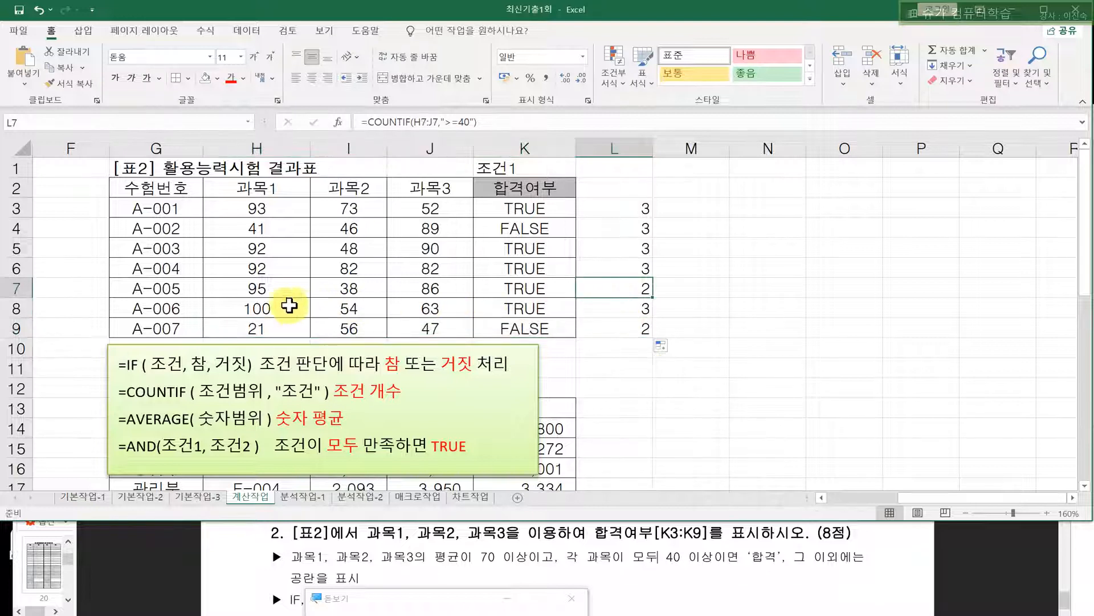
click(261, 287)
click(349, 289)
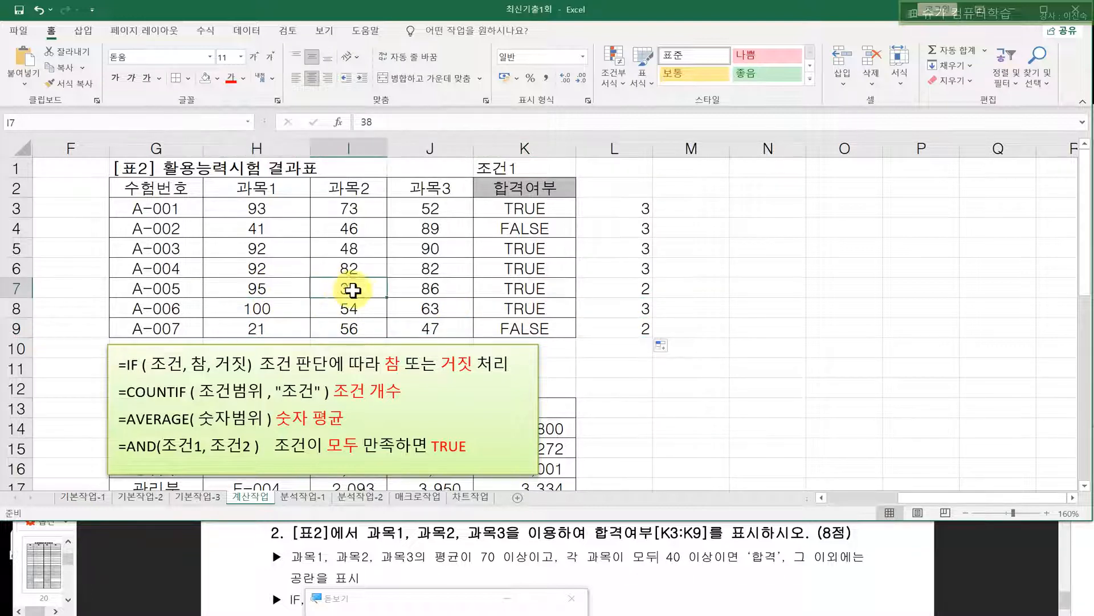
click(430, 289)
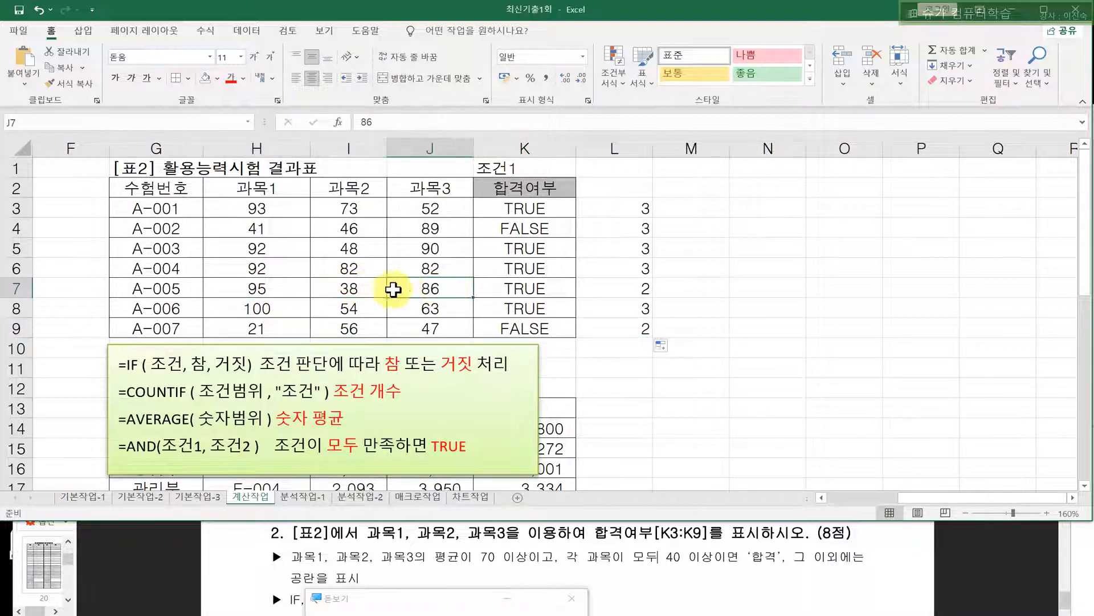
- Highlight A-005's 과목2 score in I7 with a light green fill
click(370, 292)
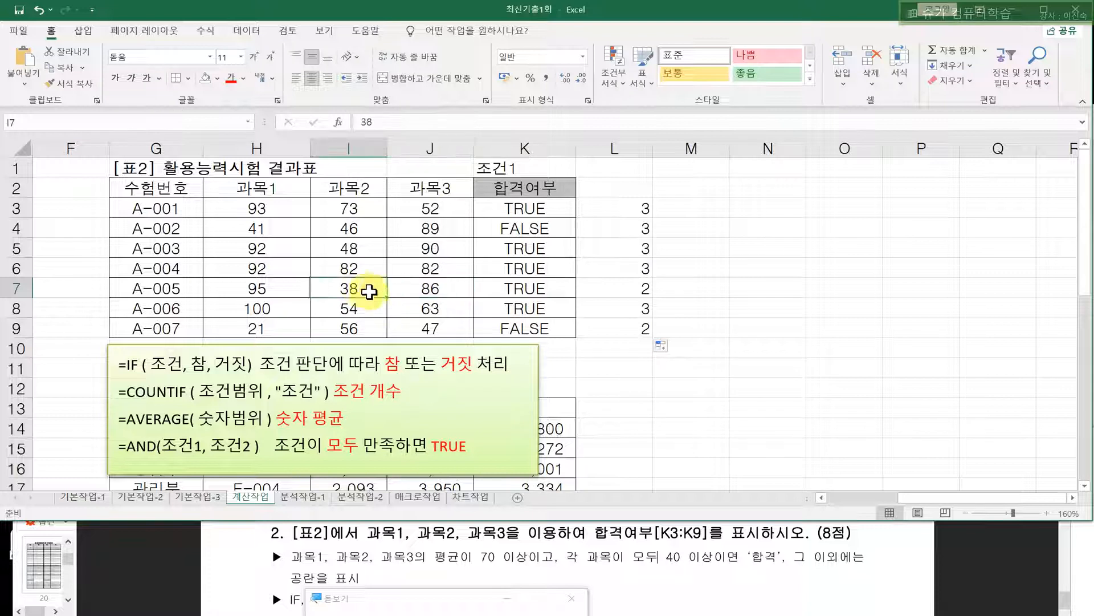
click(217, 78)
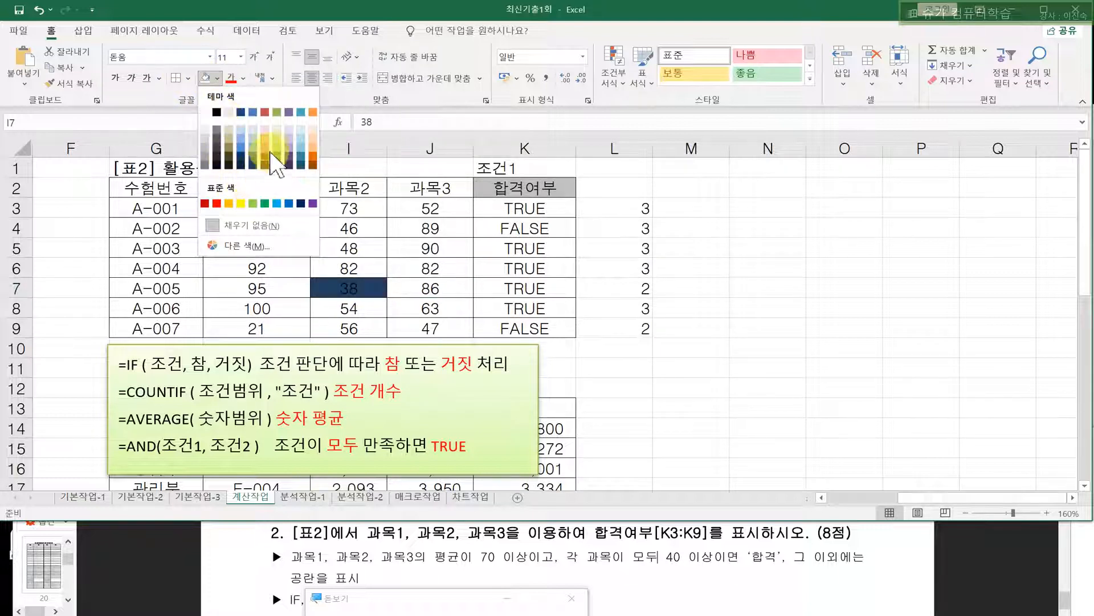
click(276, 138)
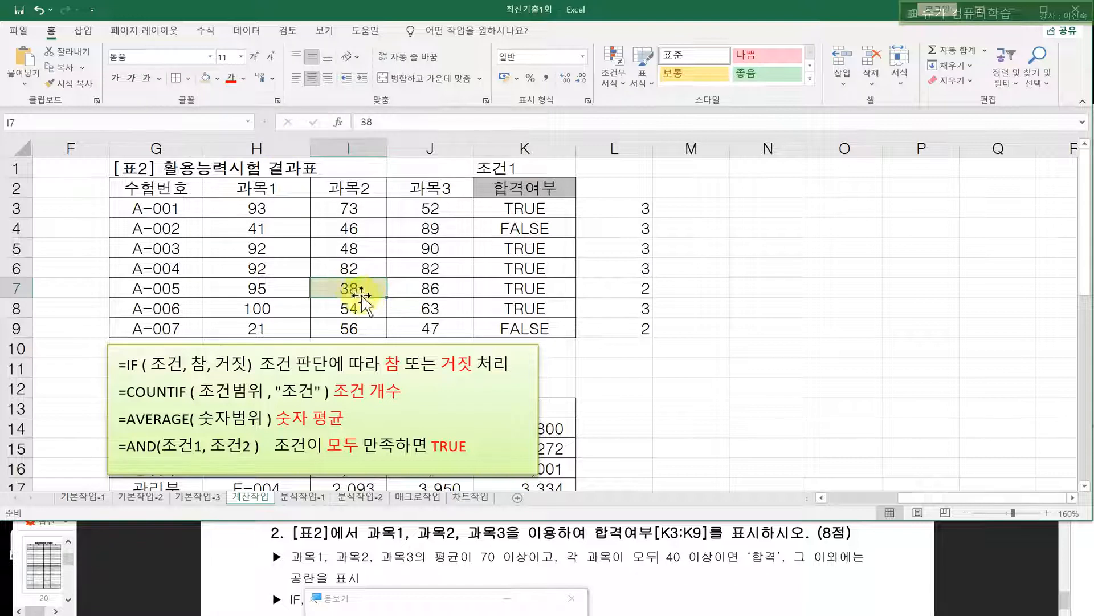
- Shade the 과목1 score of A-007 in cell H9 with the same fill colour as cell I7
click(268, 289)
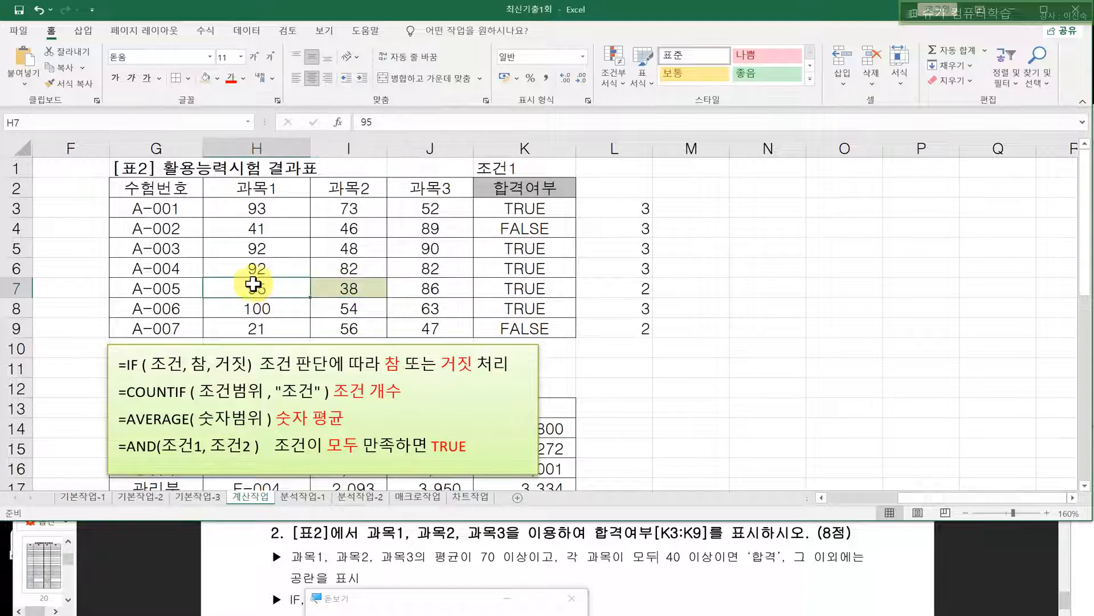
click(464, 288)
click(627, 288)
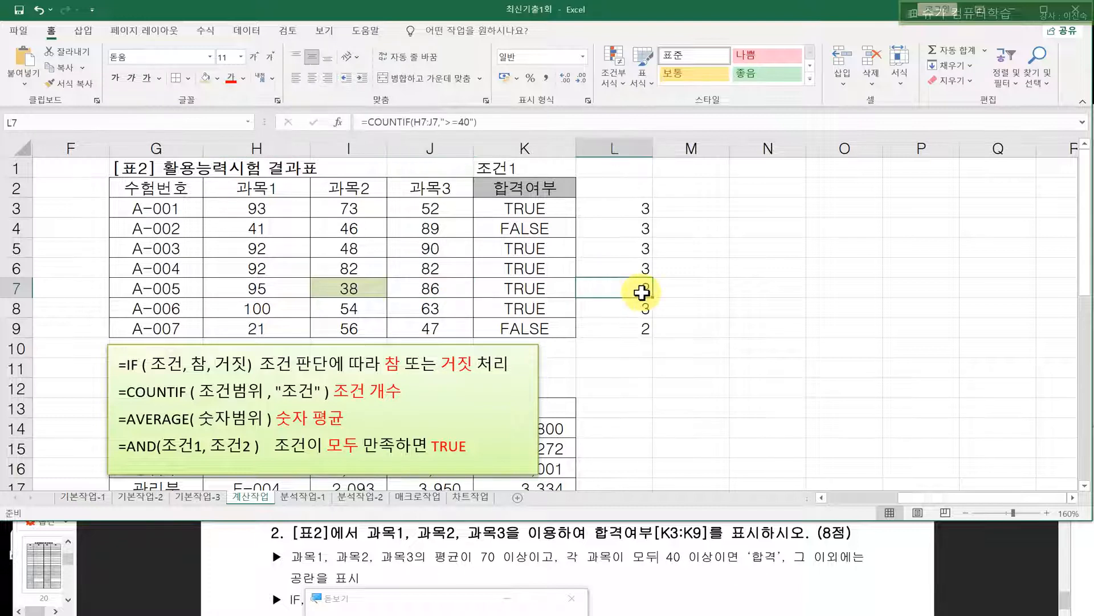
drag(234, 328, 407, 329)
click(260, 327)
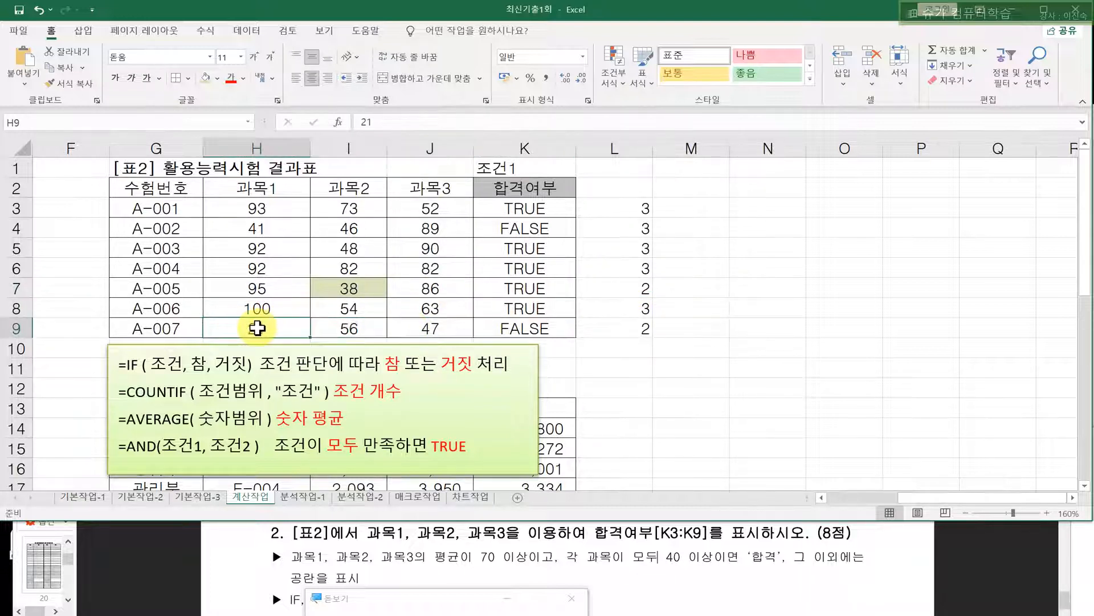
click(207, 78)
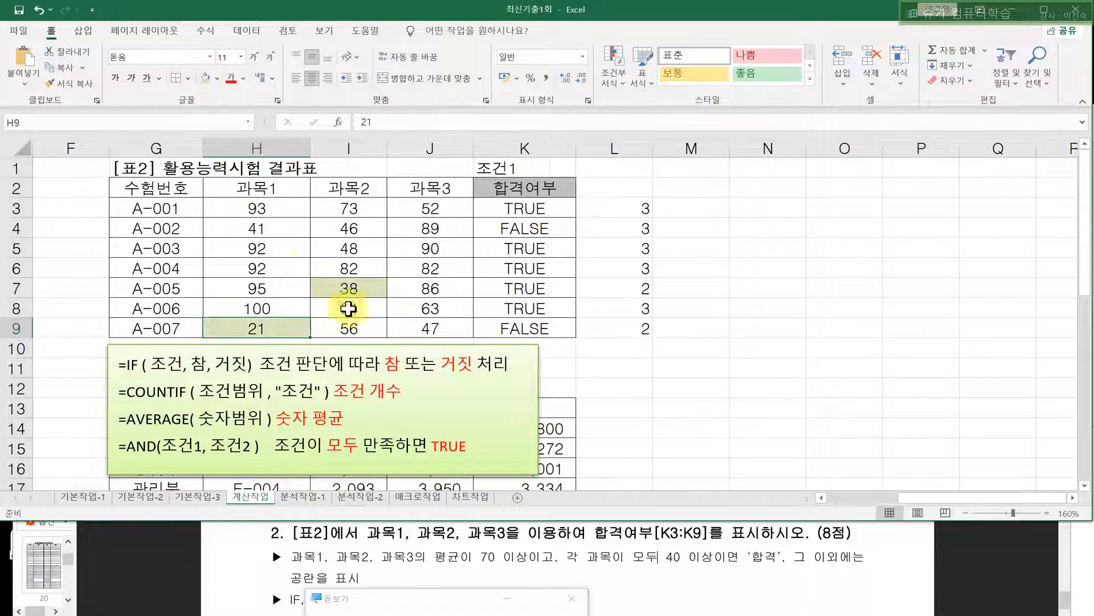
- Compare the A-007 scores in row 9 with the COUNTIF results in L7 and L9
click(360, 328)
click(427, 329)
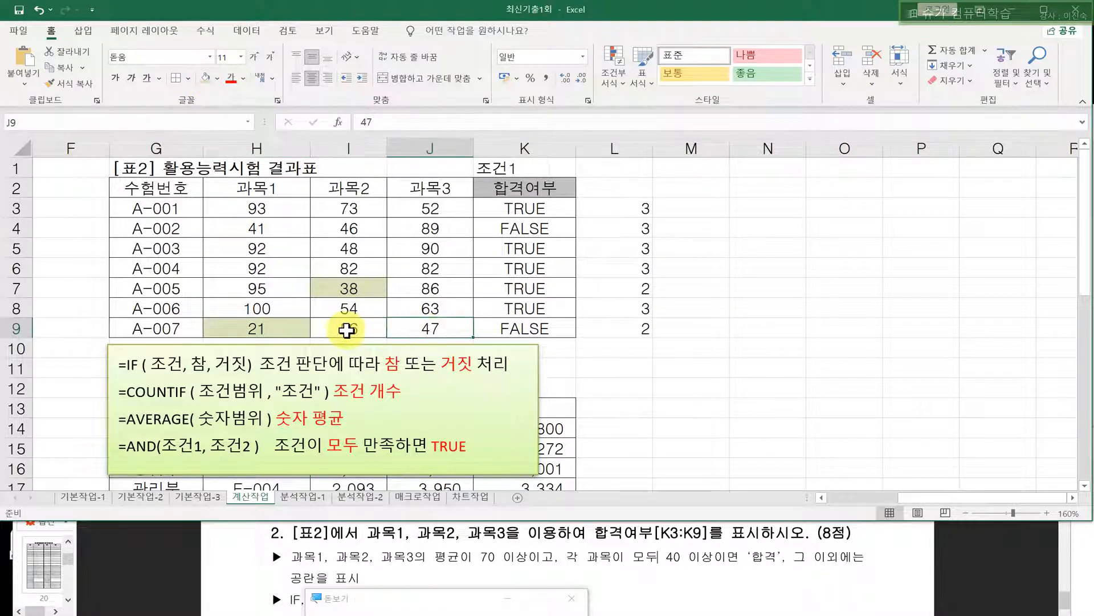
drag(349, 326, 403, 320)
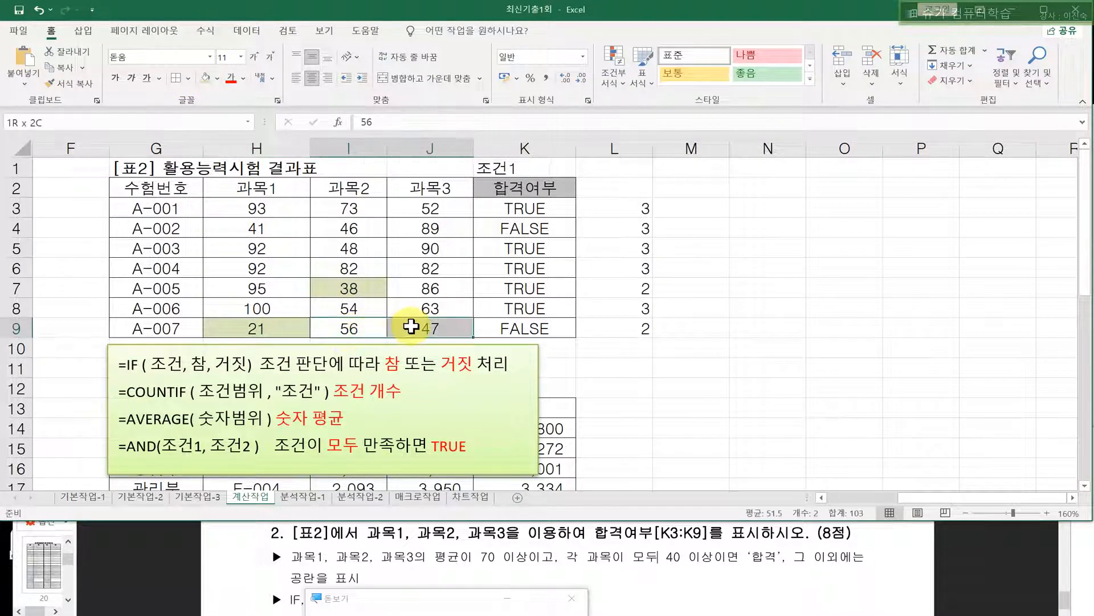
click(358, 328)
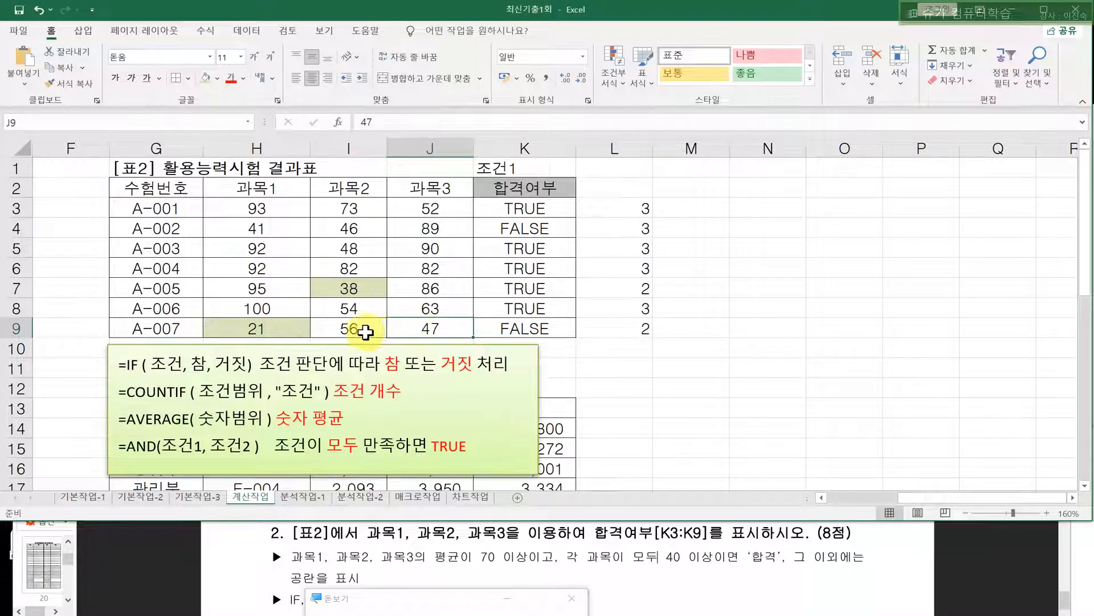
drag(368, 327, 410, 325)
click(620, 325)
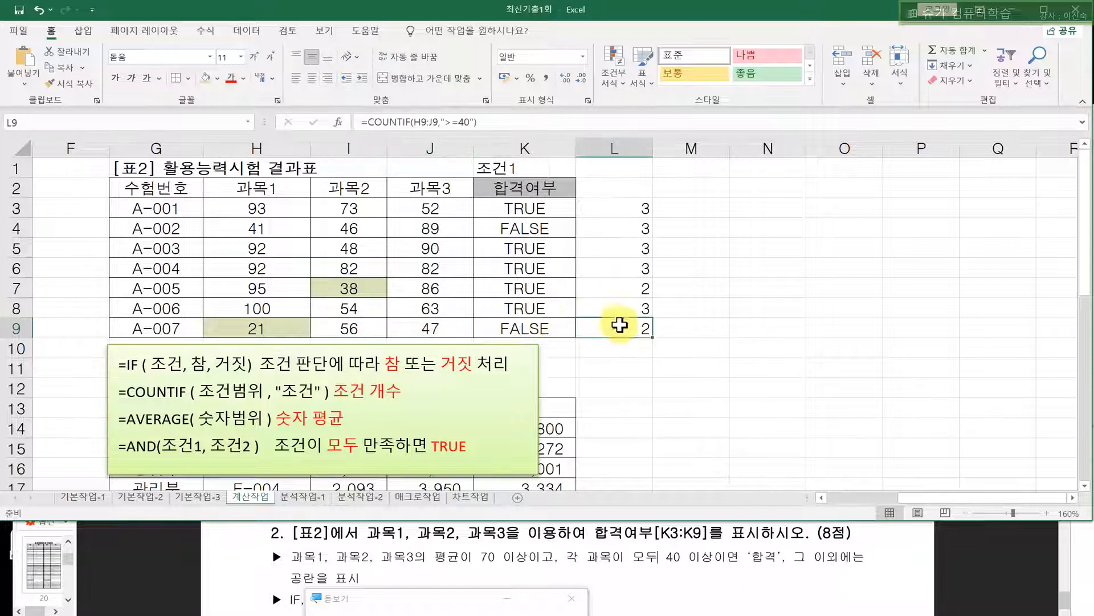
click(612, 287)
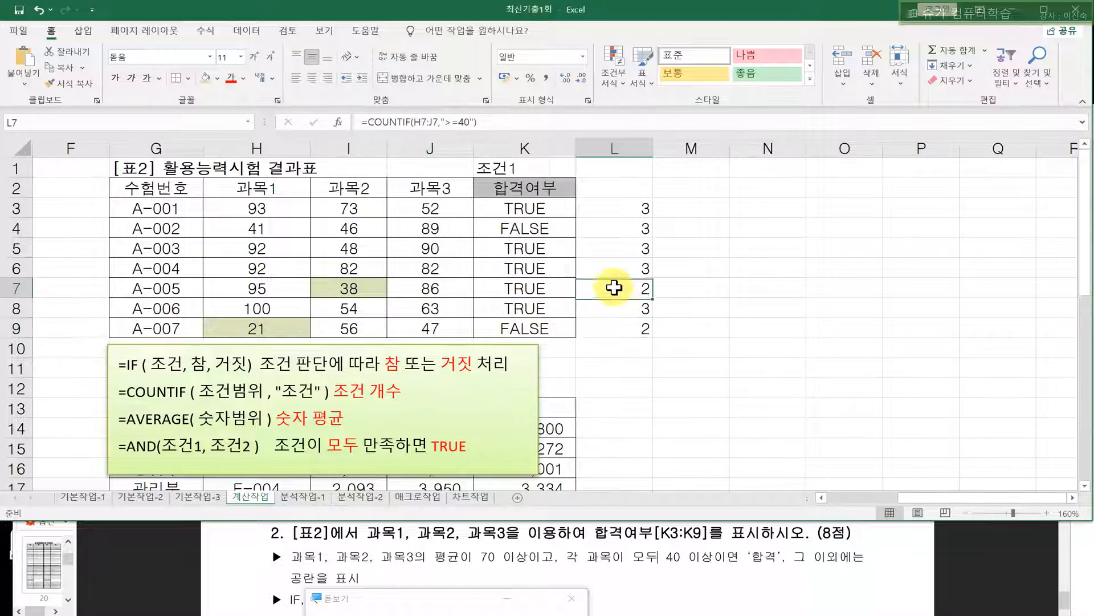
click(610, 322)
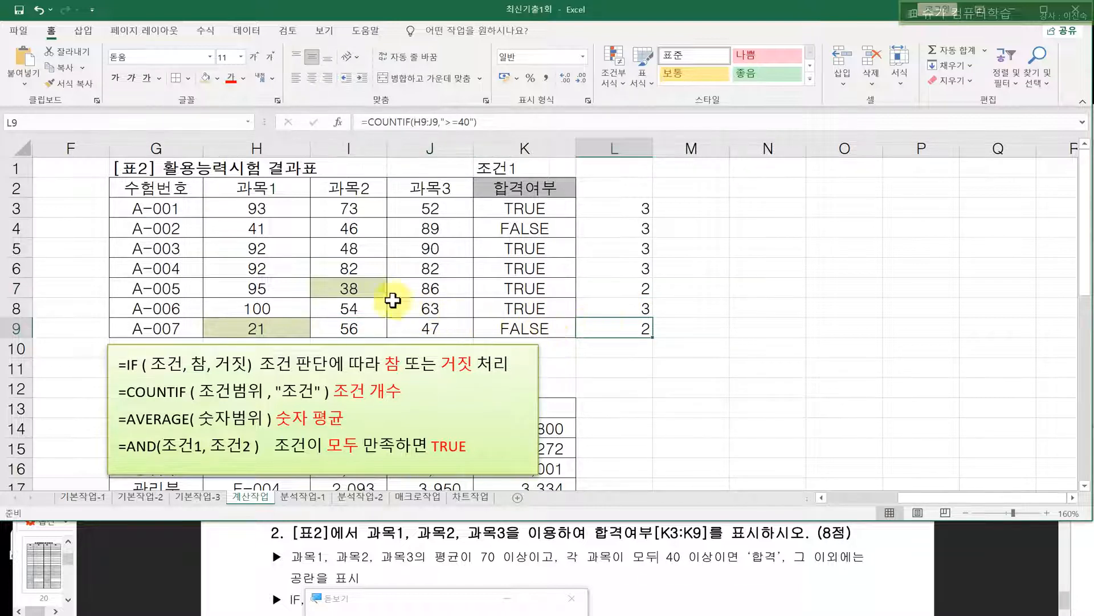
- Examine the shaded scores in I7 and H9 and the COUNTIF results for the unshaded rows in column L
click(322, 287)
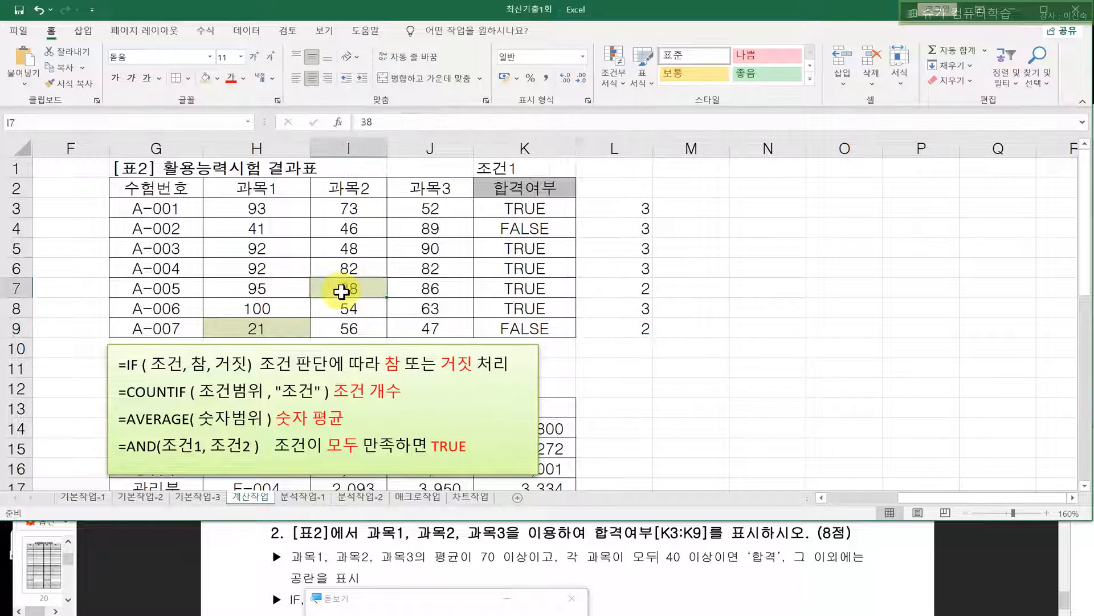
click(288, 330)
click(333, 291)
click(289, 324)
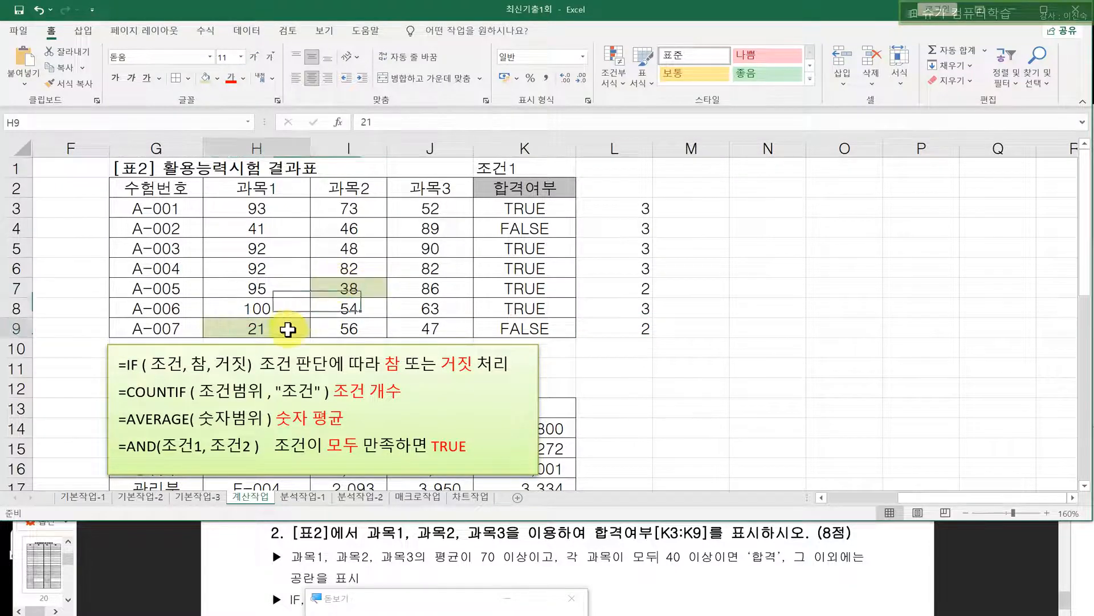
click(339, 286)
click(294, 325)
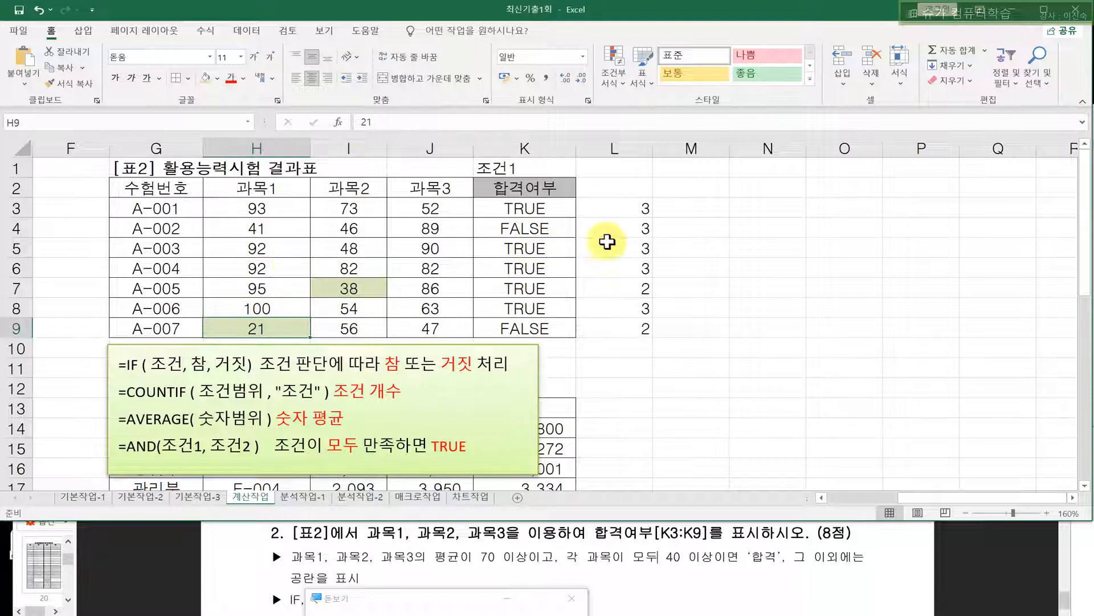
drag(627, 208, 626, 273)
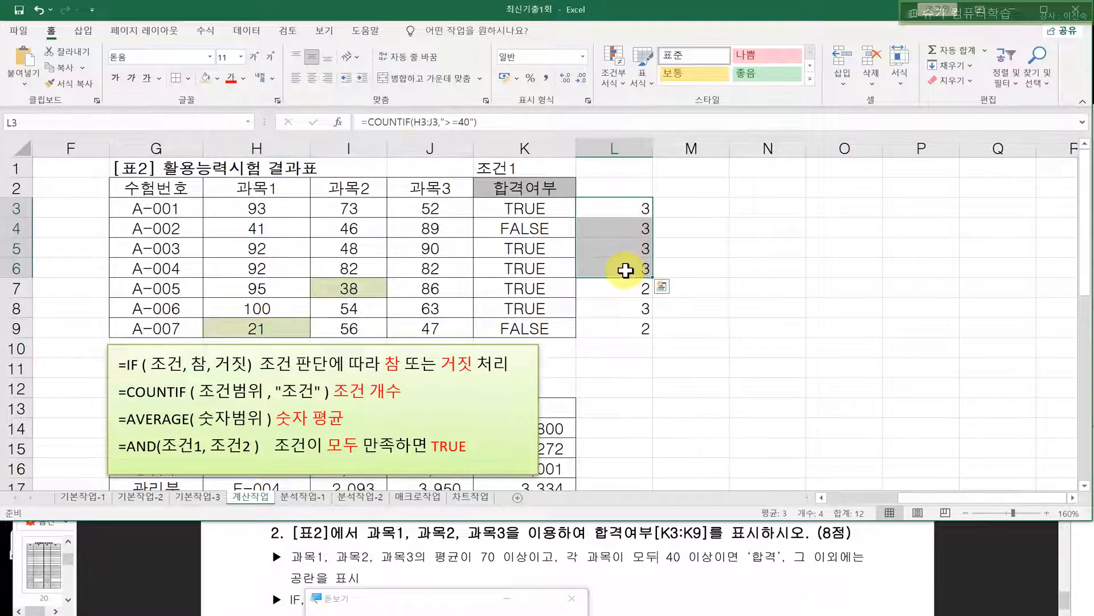
click(629, 311)
click(607, 213)
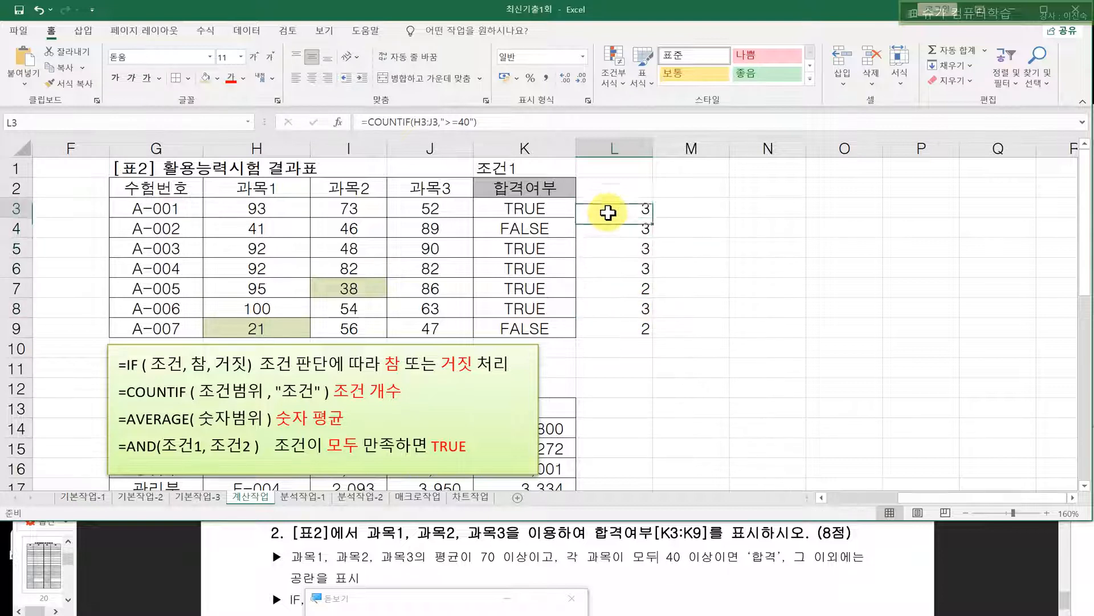
drag(608, 212, 610, 269)
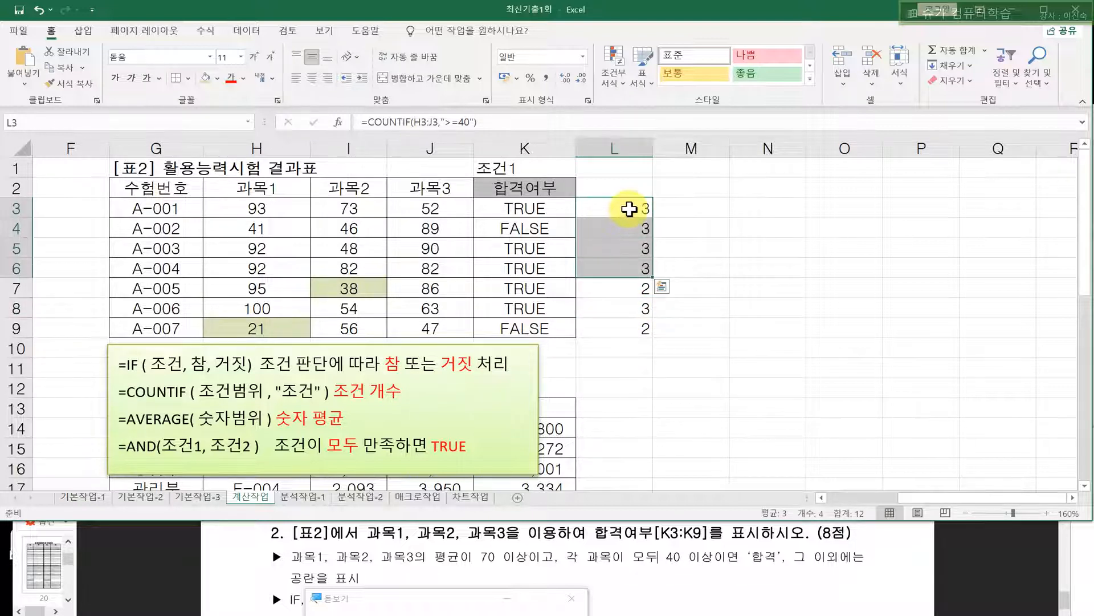
- Remove the fill colour from the score range H3:J9
drag(288, 215, 399, 329)
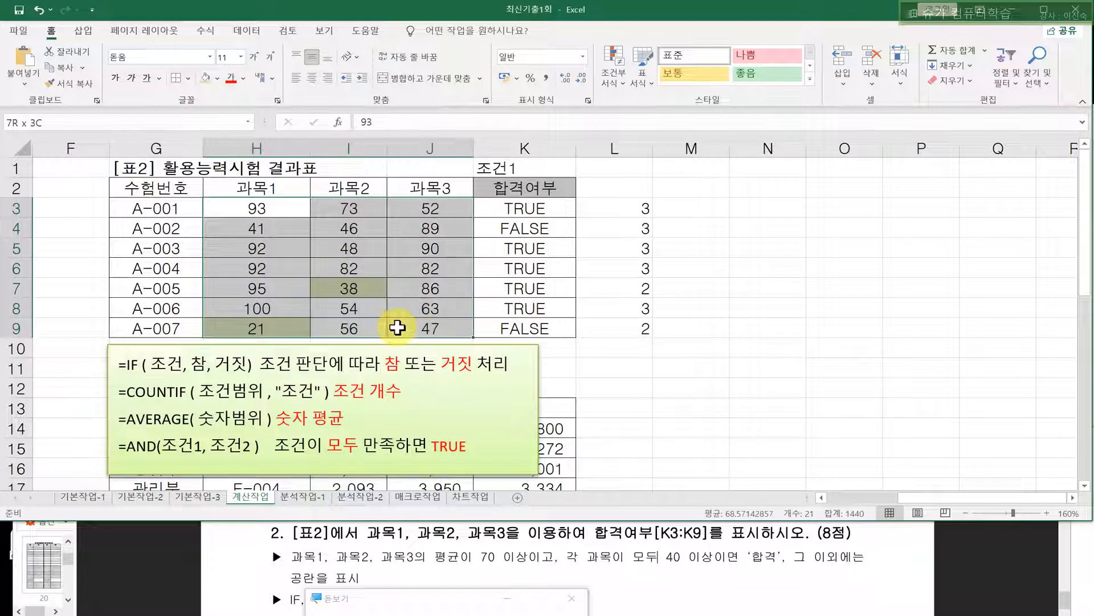
click(218, 79)
click(251, 225)
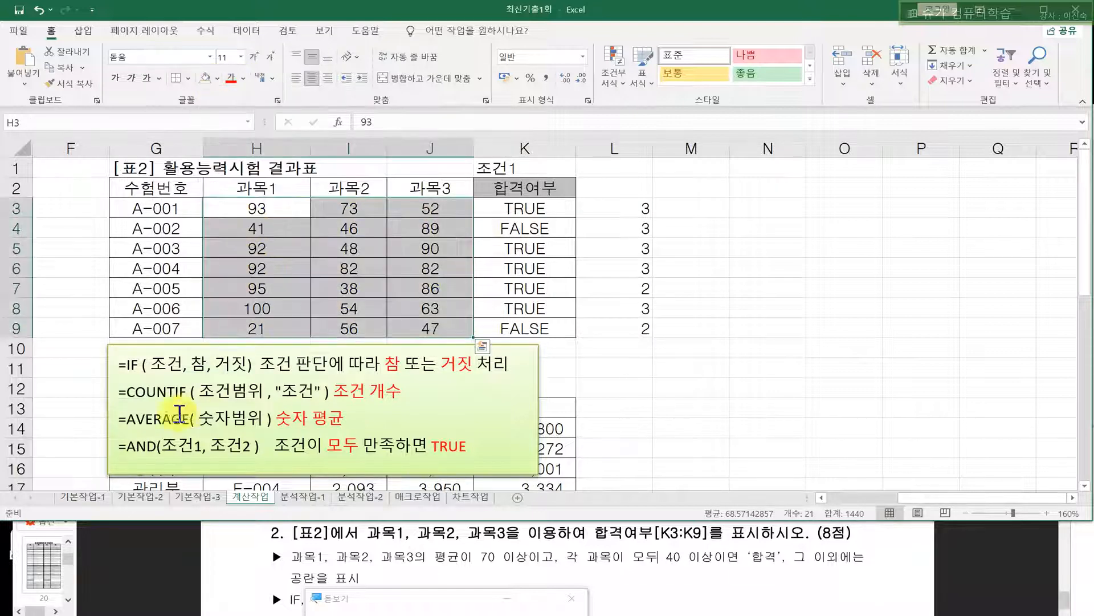
- Extend the formula in L3 to test whether the count equals 3: =COUNTIF(H3:J3,">=40")=3
drag(126, 393, 190, 393)
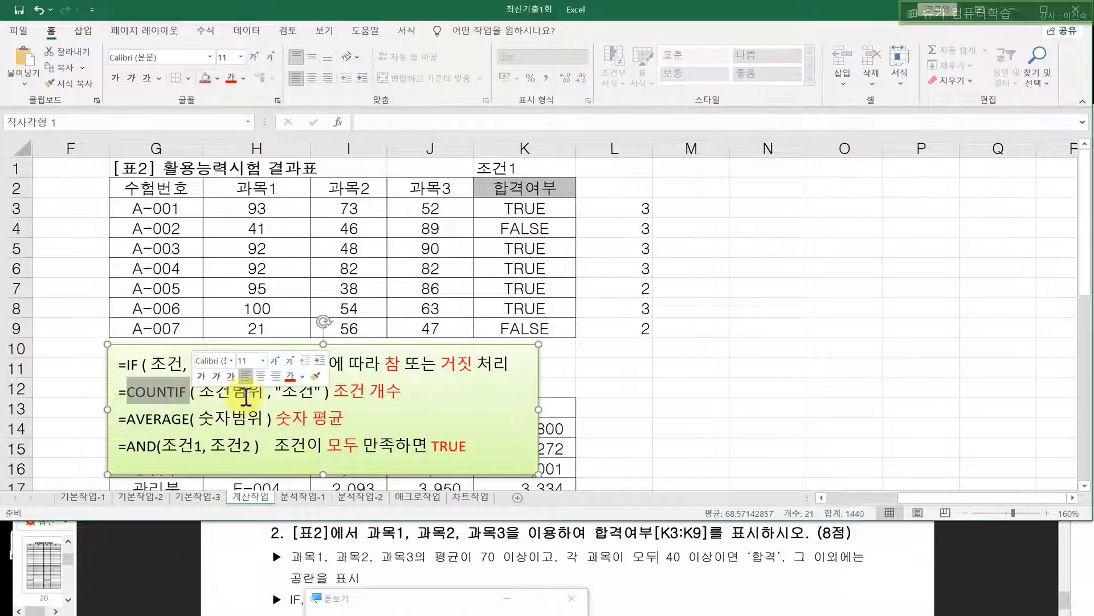
drag(277, 393, 315, 393)
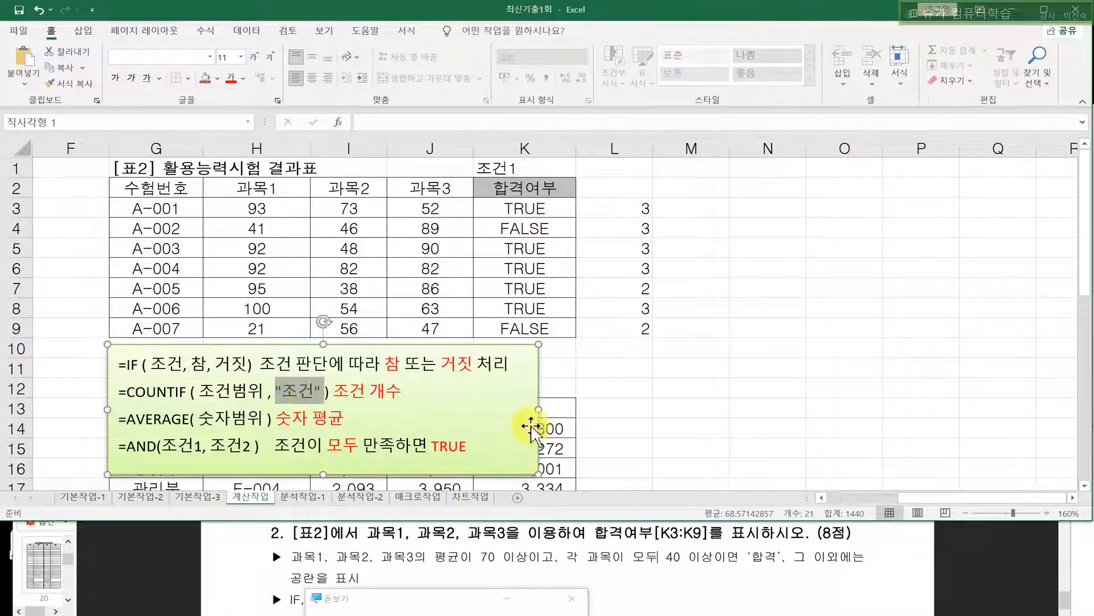
click(607, 388)
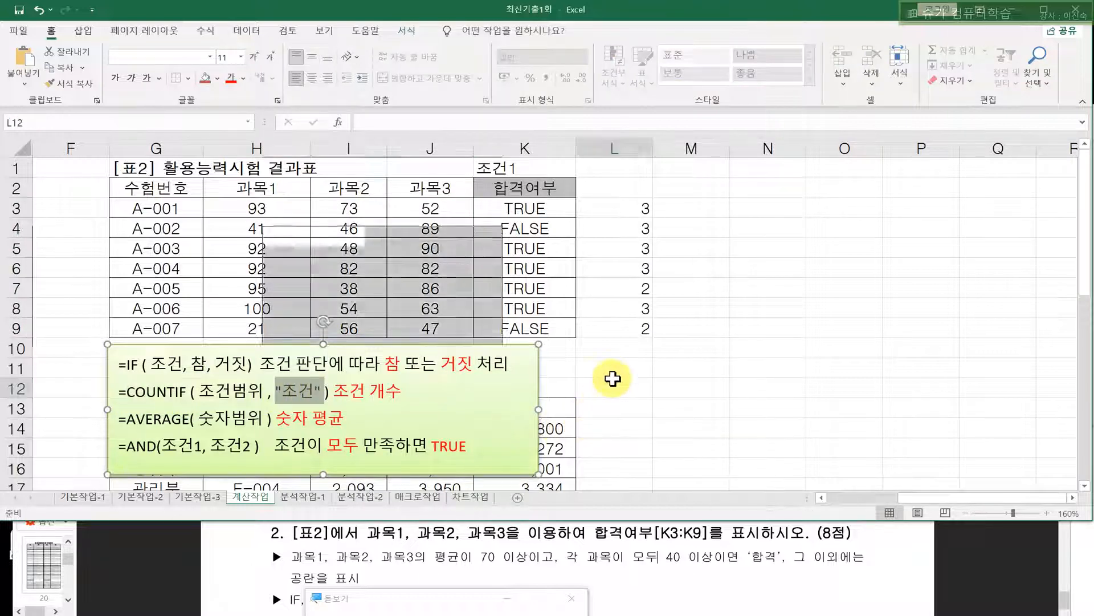
click(632, 210)
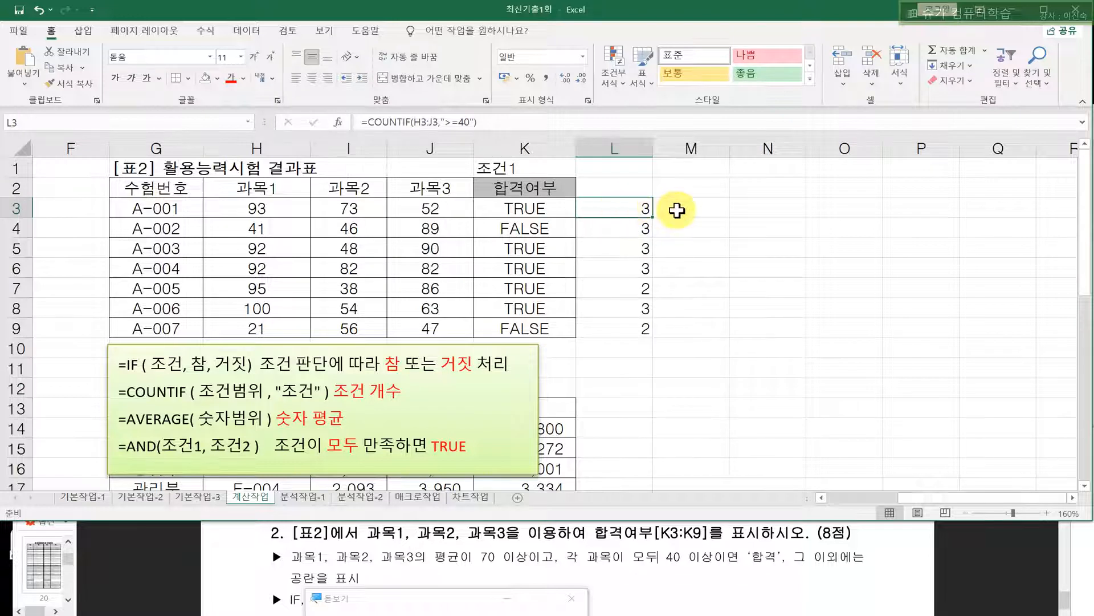
double_click(630, 210)
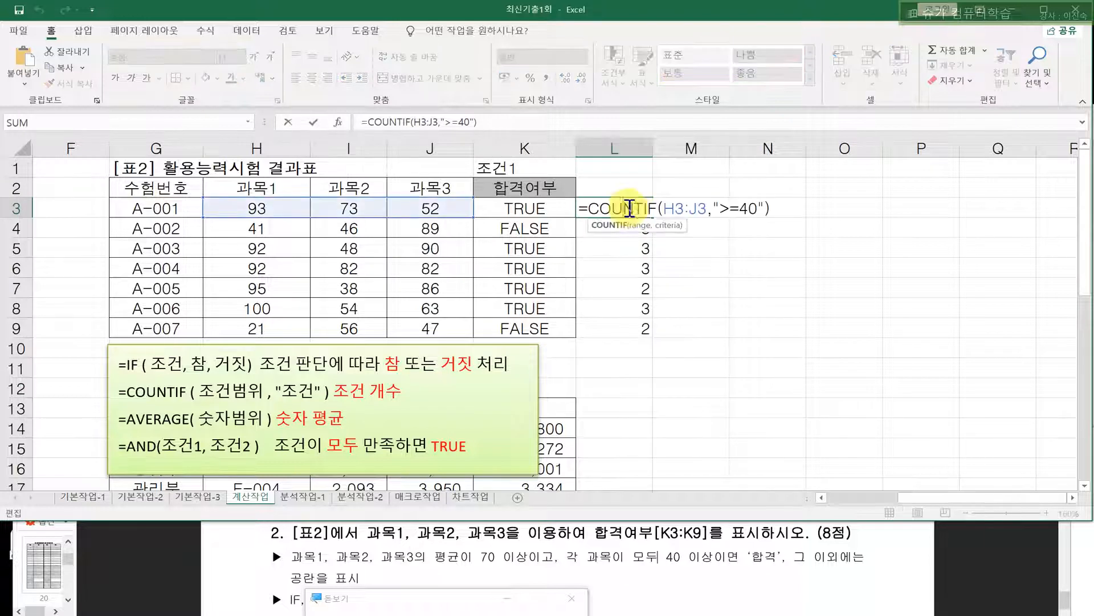
click(784, 206)
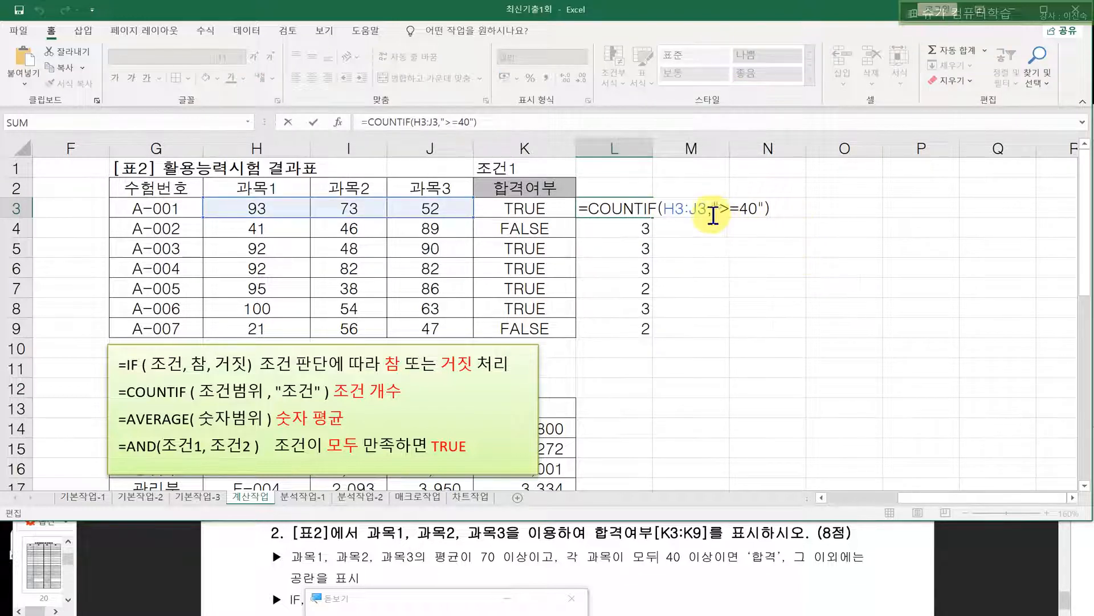
drag(661, 208, 781, 212)
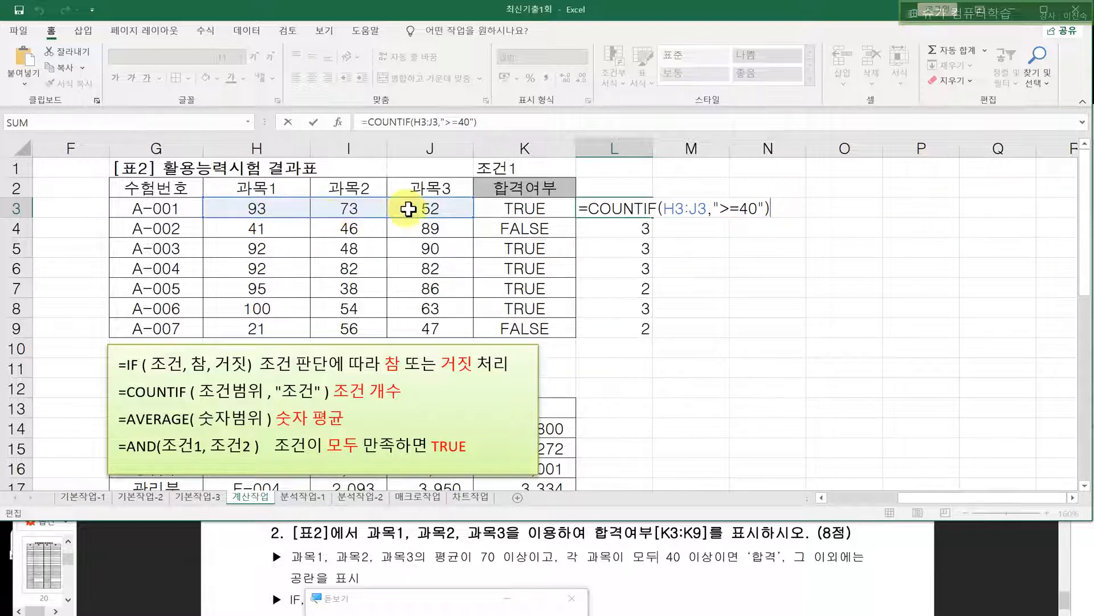
drag(596, 213, 777, 220)
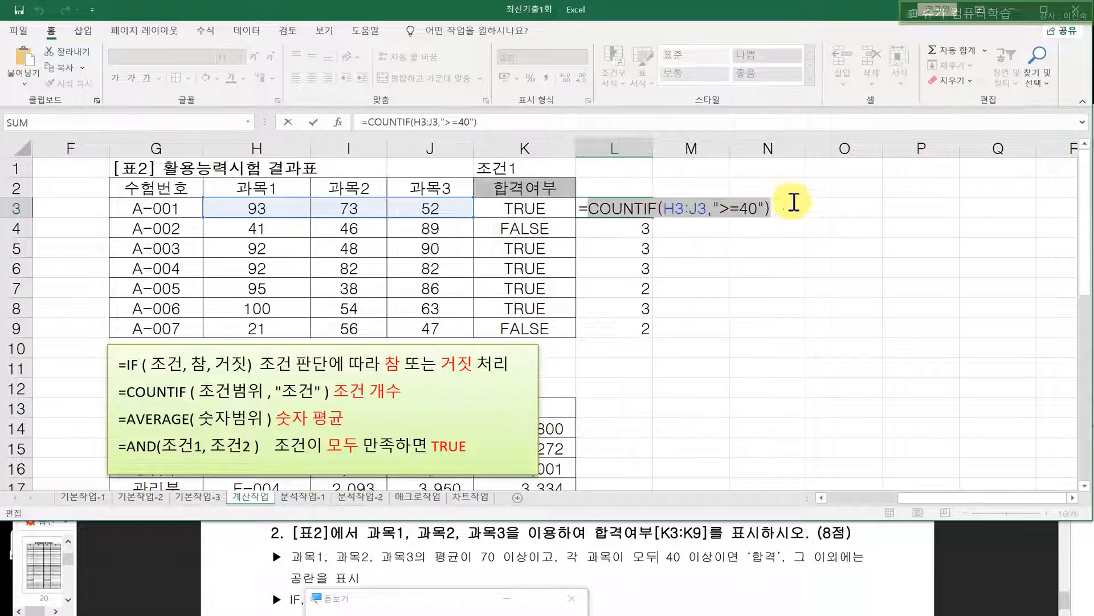
click(786, 209)
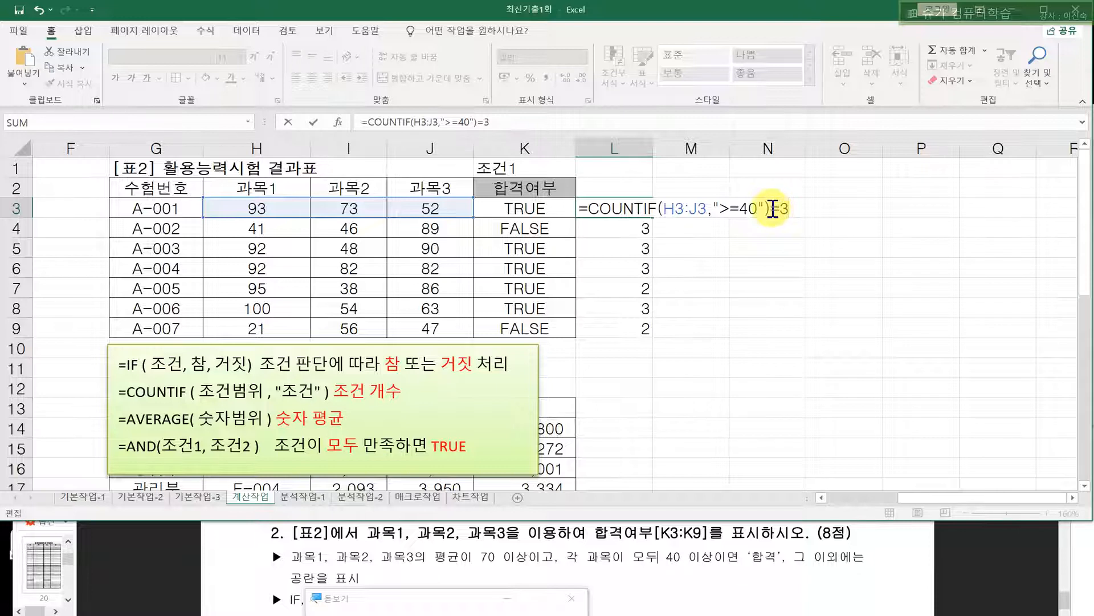
drag(773, 208, 604, 212)
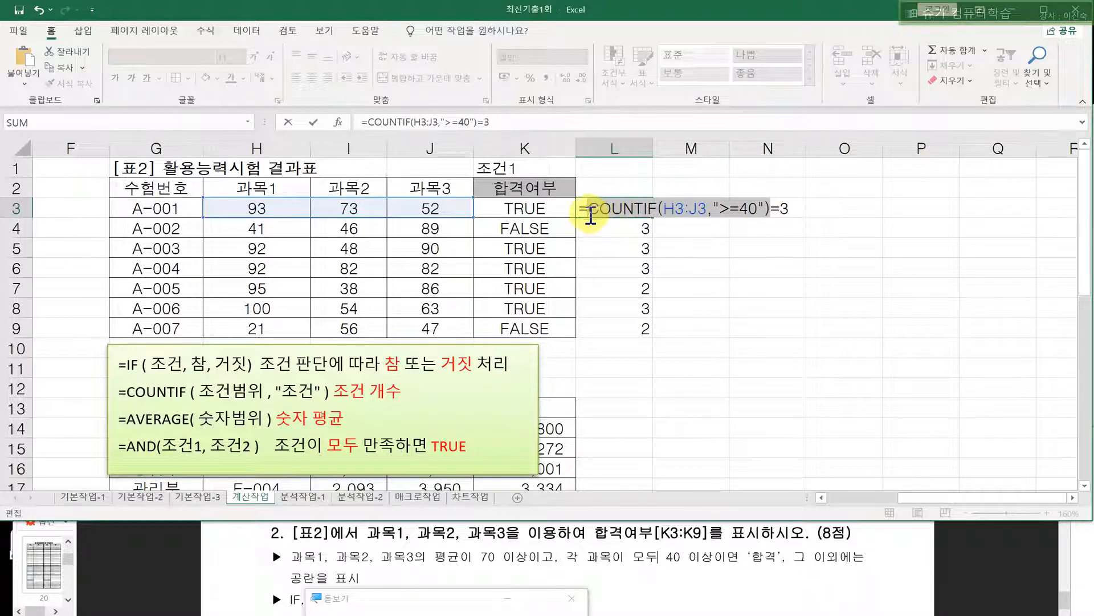
drag(780, 212, 591, 211)
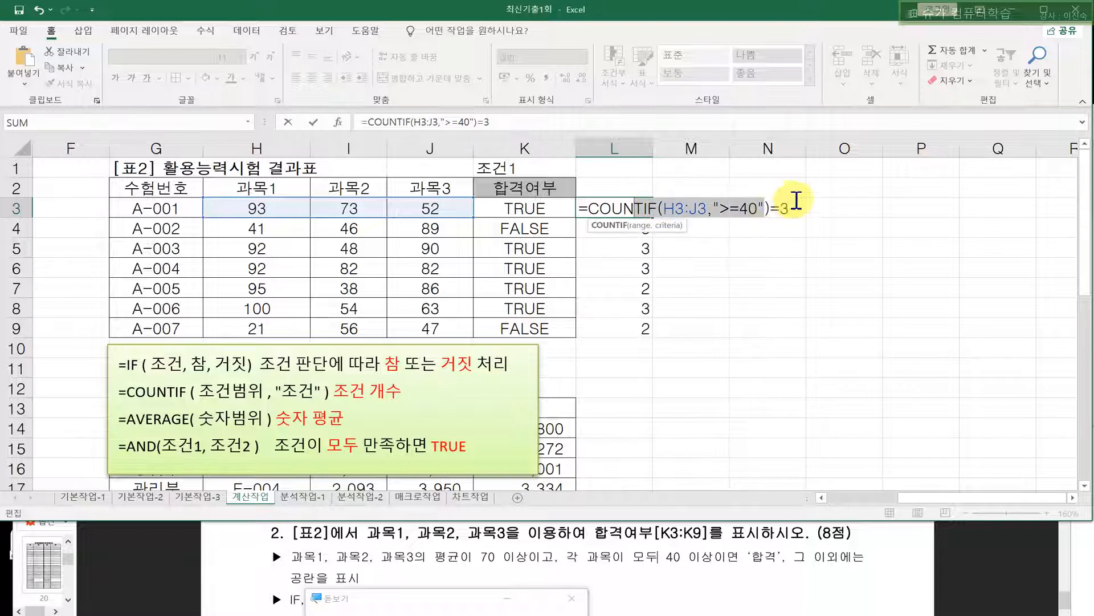
click(796, 204)
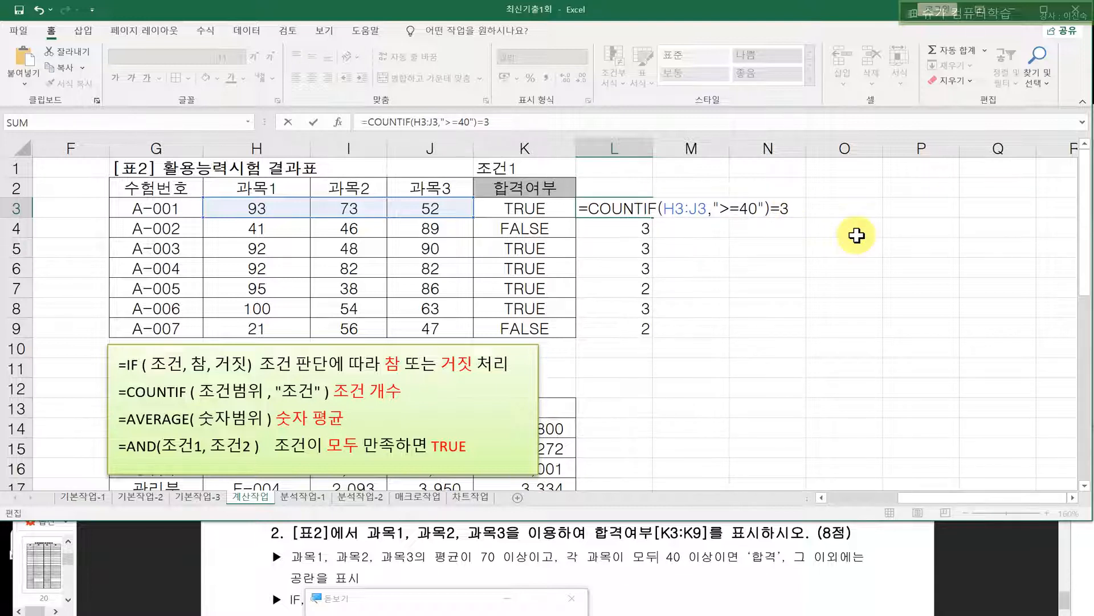
key(Return)
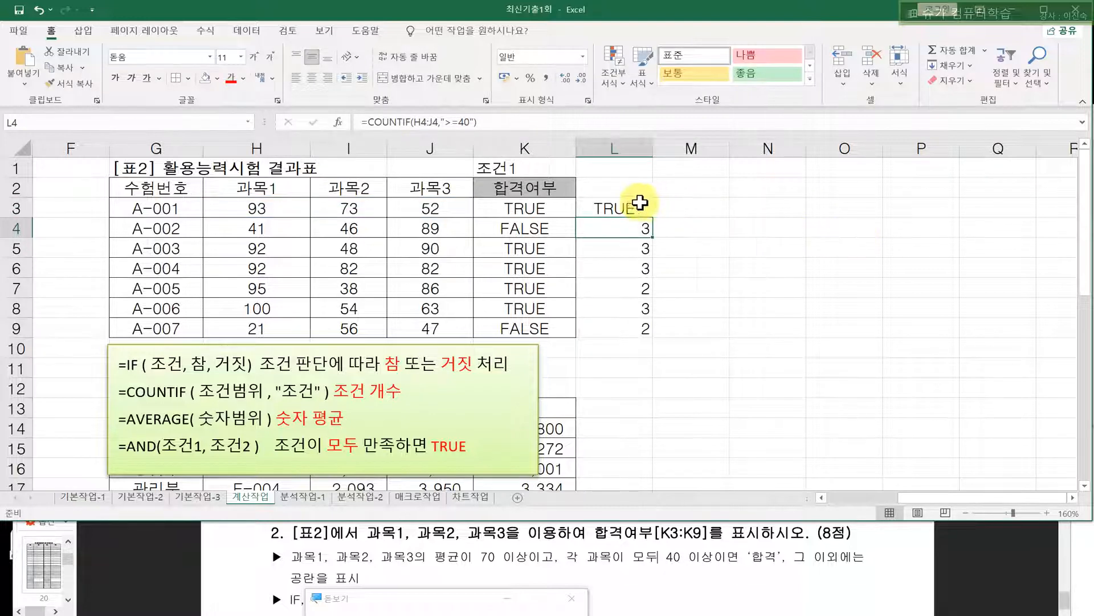
- Copy the L3 formula down through L9 and check the result for A-005 in L7
click(635, 206)
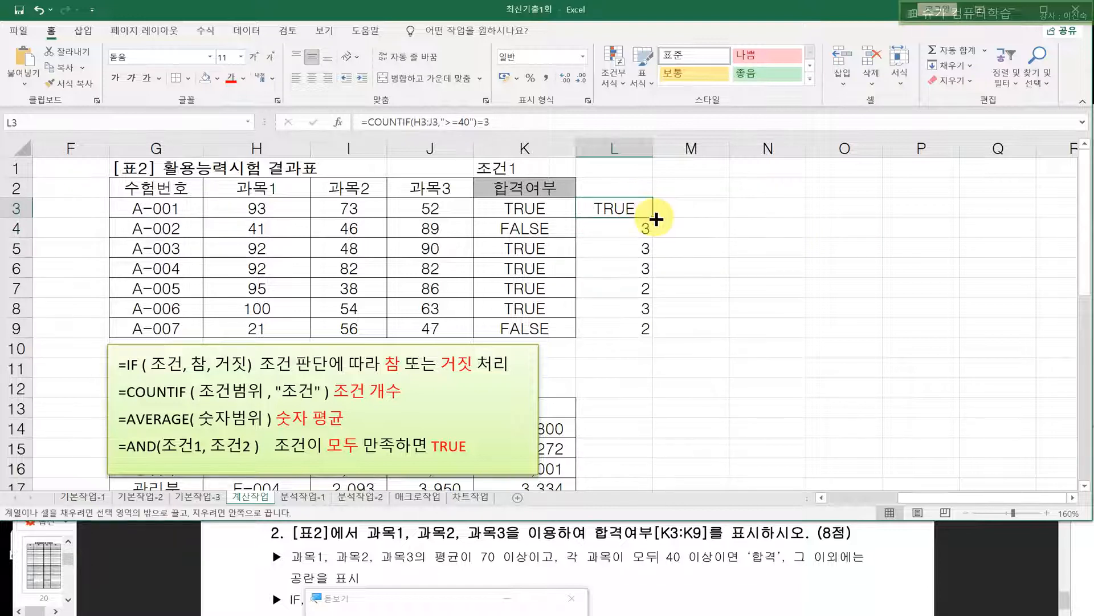
click(640, 288)
click(637, 324)
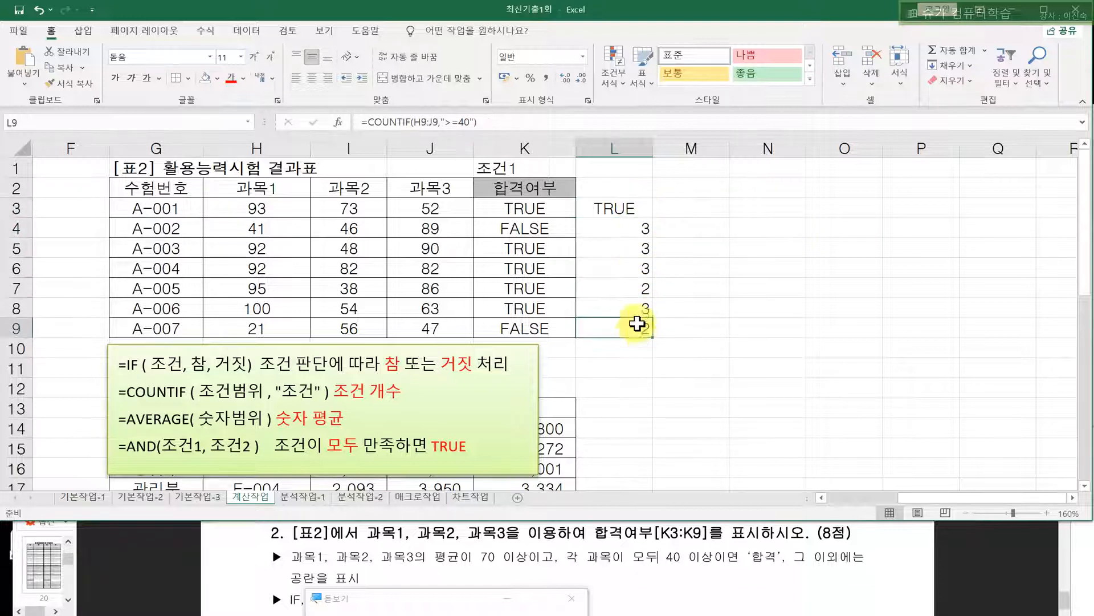
click(631, 210)
drag(651, 219, 642, 330)
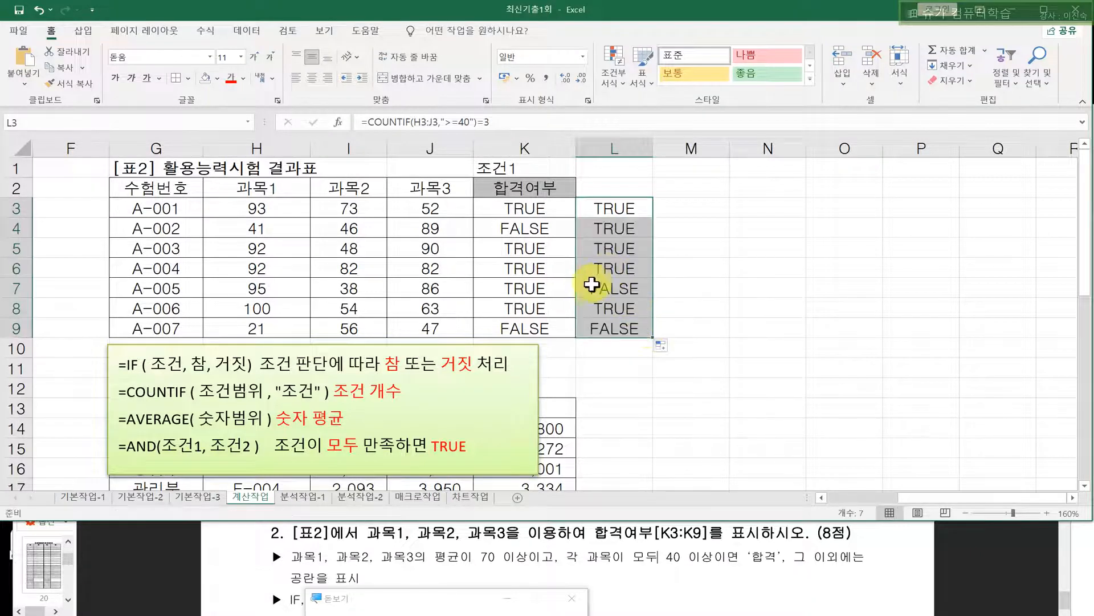
drag(613, 288, 726, 289)
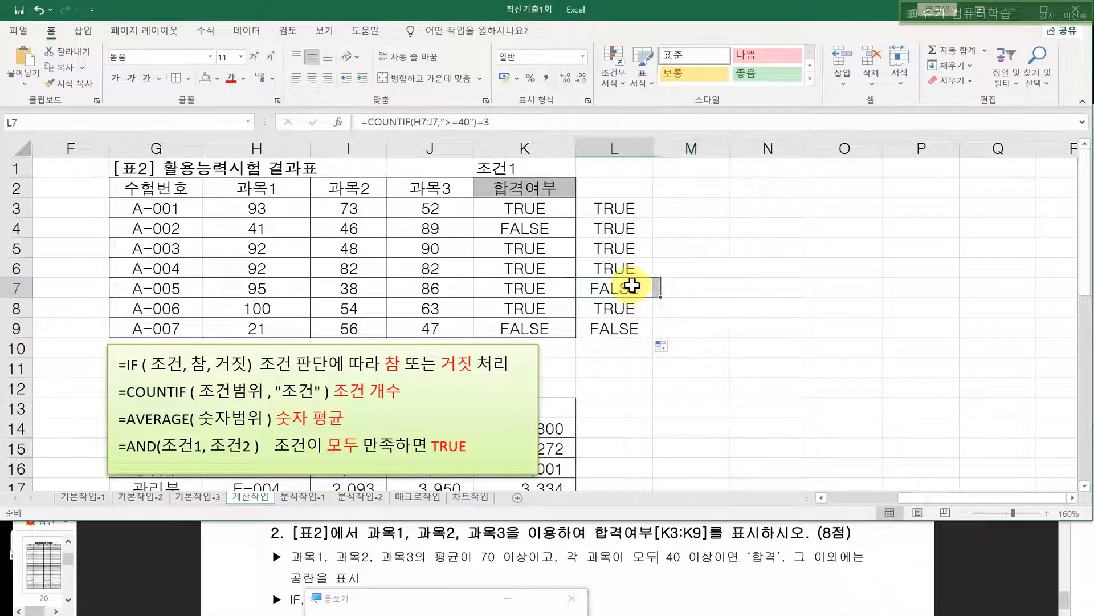
- Examine the all-subjects-at-least-40 test results for A-005 in L7 and A-007 in L9
drag(640, 327, 714, 324)
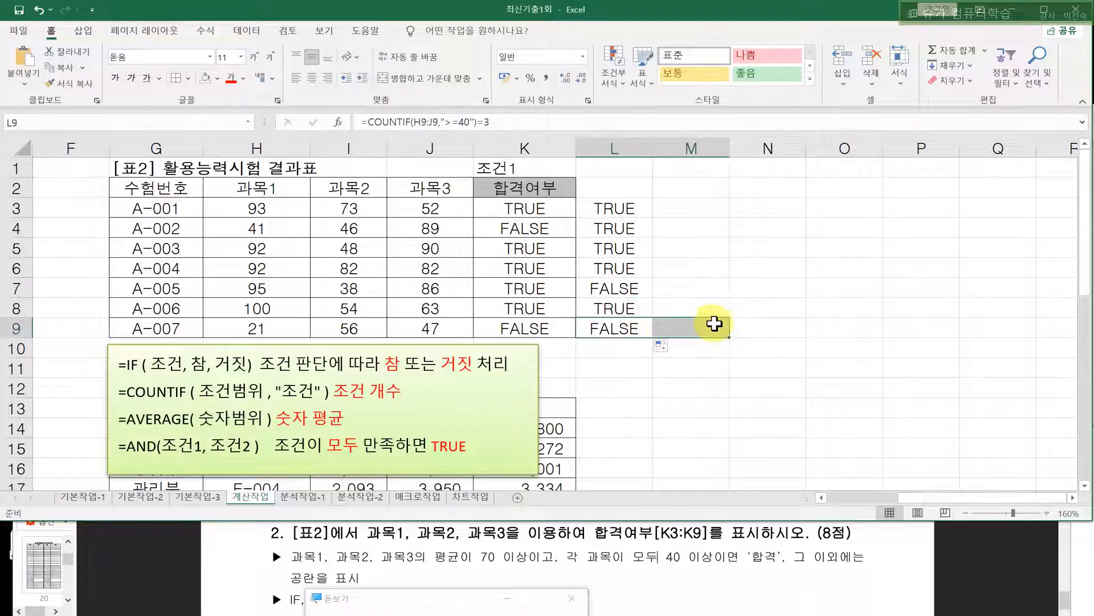
click(691, 305)
click(630, 289)
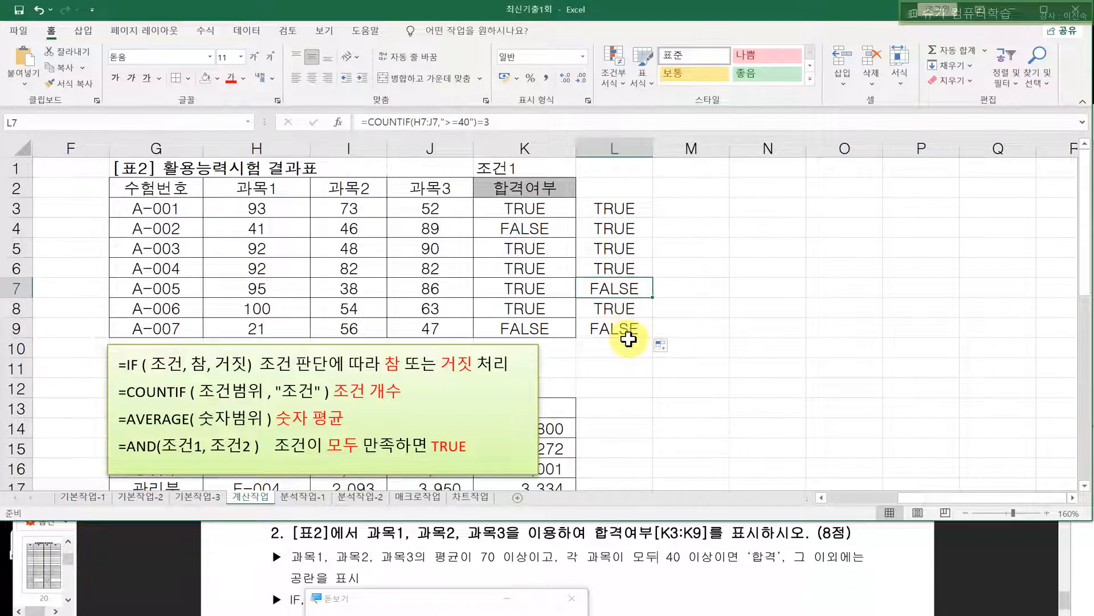
click(627, 335)
click(630, 288)
click(626, 336)
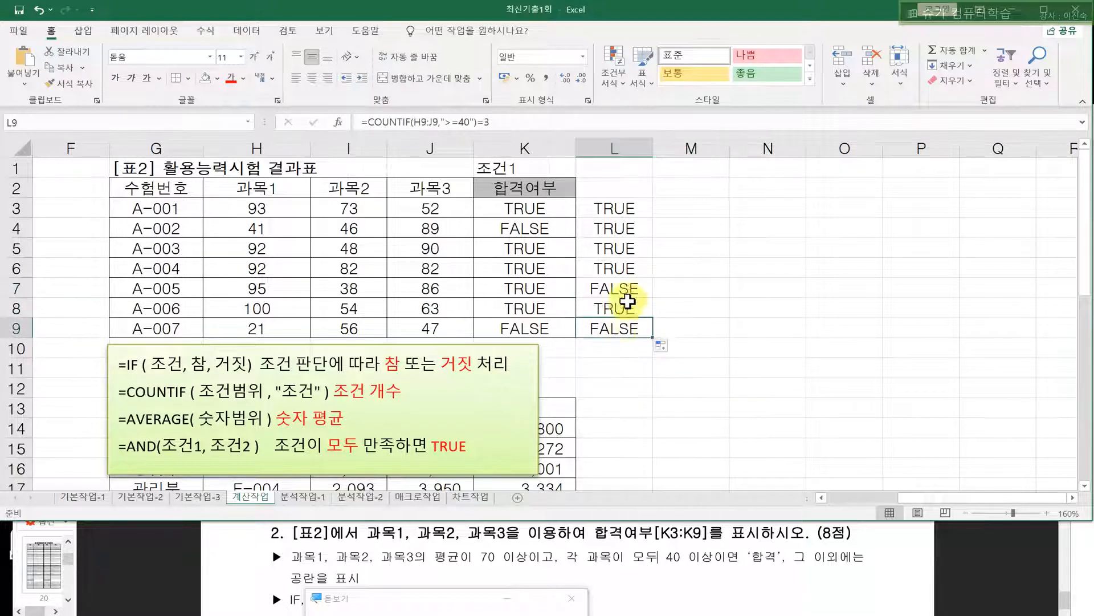
- Label column L by entering 조건2 in L1
click(620, 173)
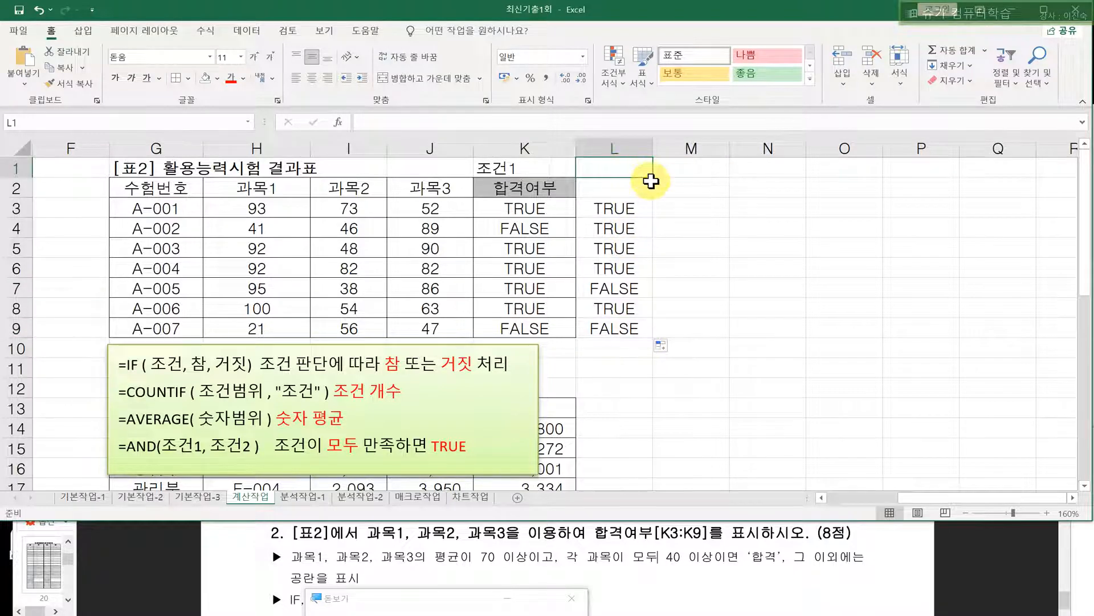
text(W)
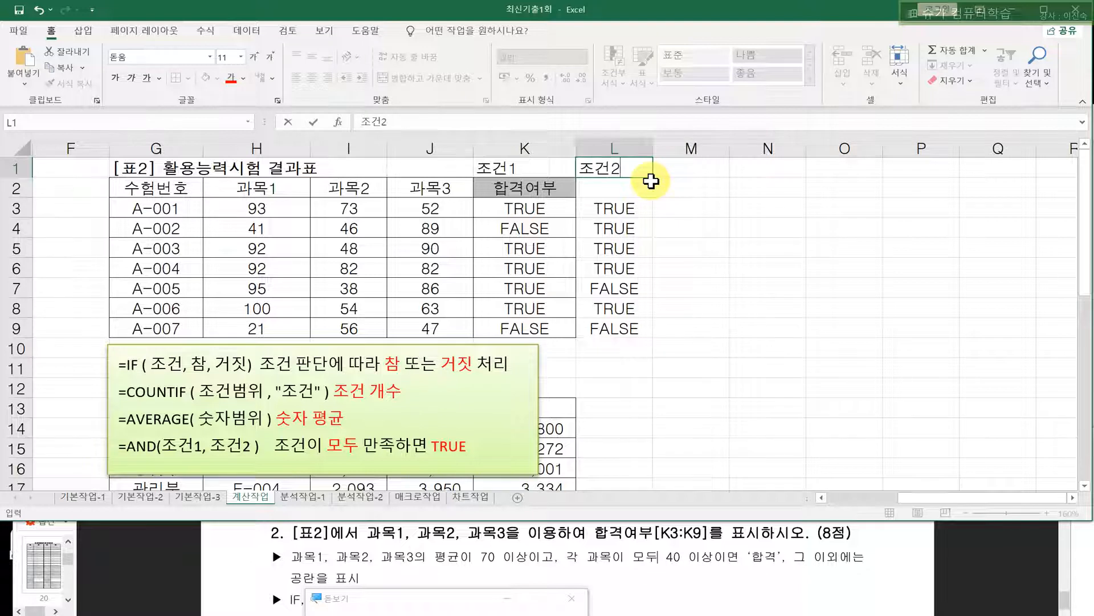
key(Return)
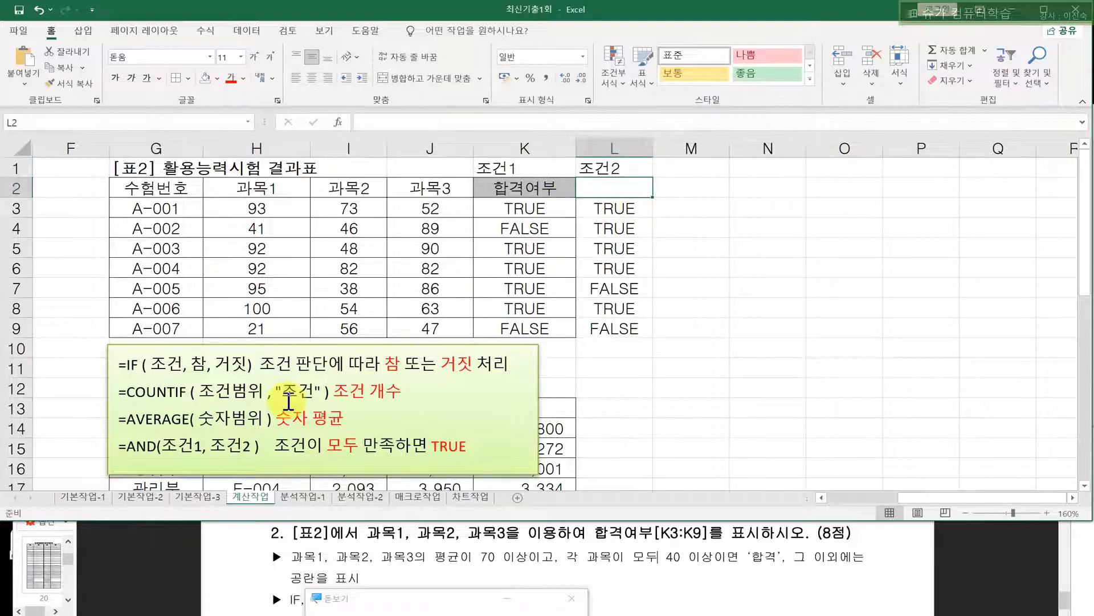
- Examine the AND(조건1, 조건2) syntax in the note alongside the average and COUNTIF conditions in K3 and L3
drag(155, 447, 274, 445)
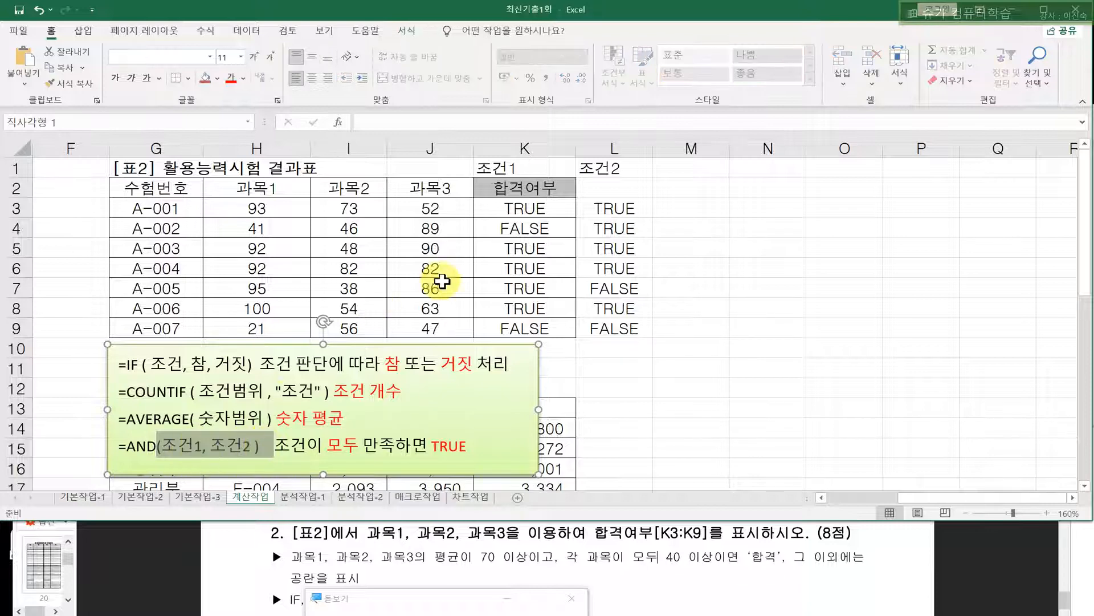
click(526, 214)
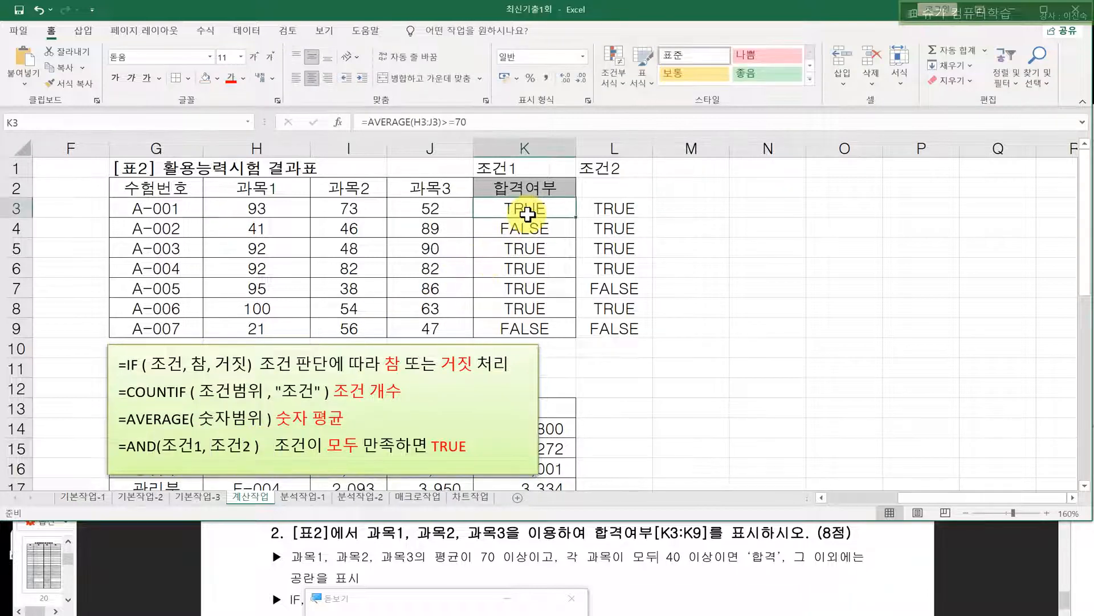
click(610, 210)
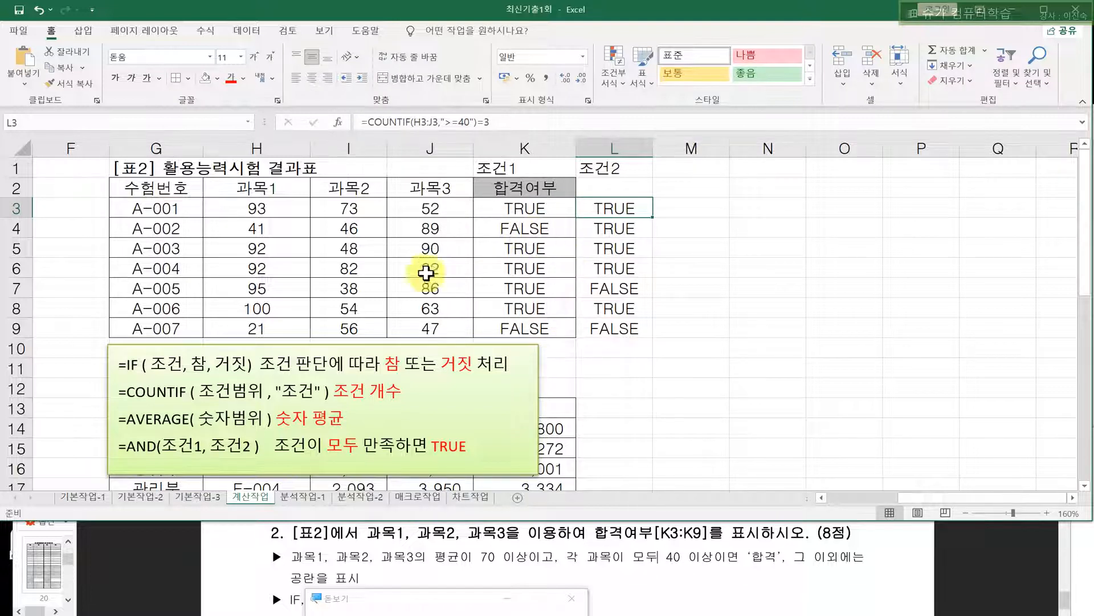
drag(128, 417, 114, 393)
click(363, 424)
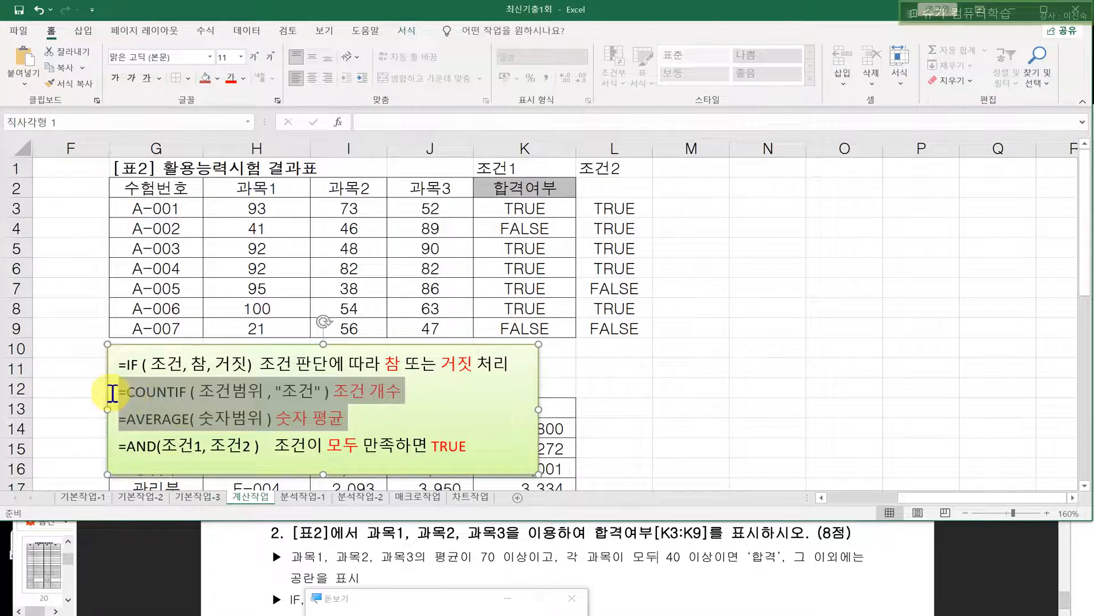
click(164, 447)
drag(175, 448, 260, 453)
click(265, 463)
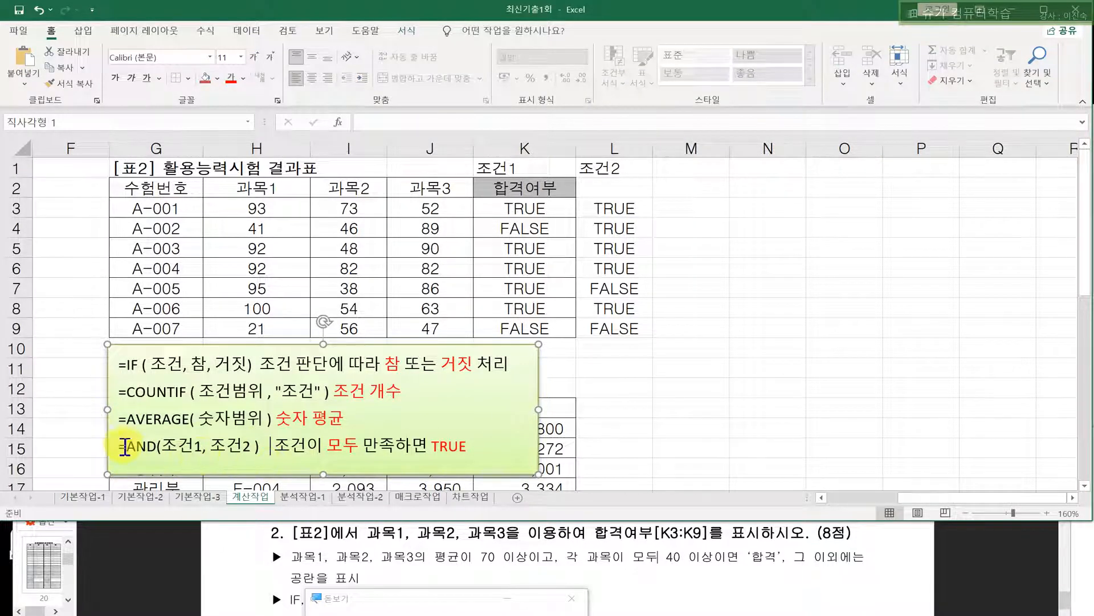
click(613, 228)
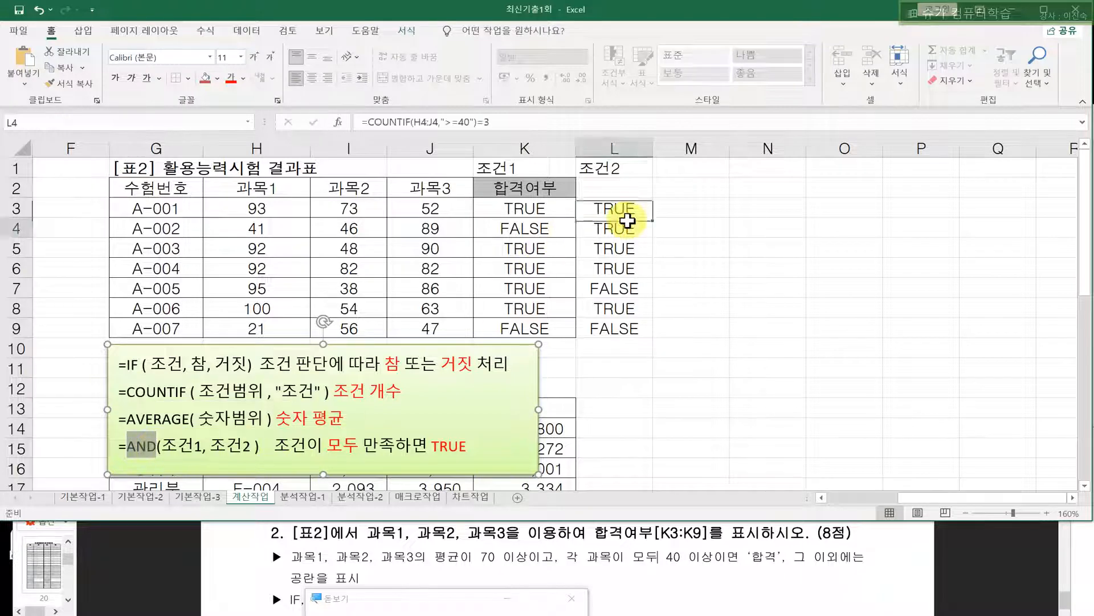
- Copy the expression COUNTIF(H3:J3,">=40")=3 from the L3 formula without its equals sign, leaving L3 as it is
click(613, 148)
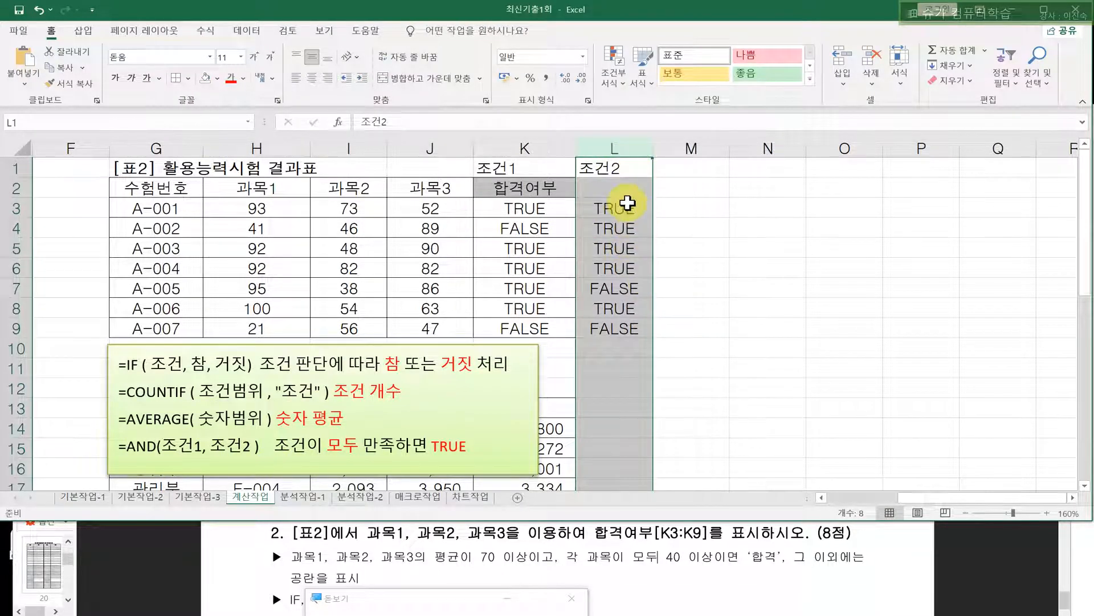
click(622, 211)
click(618, 148)
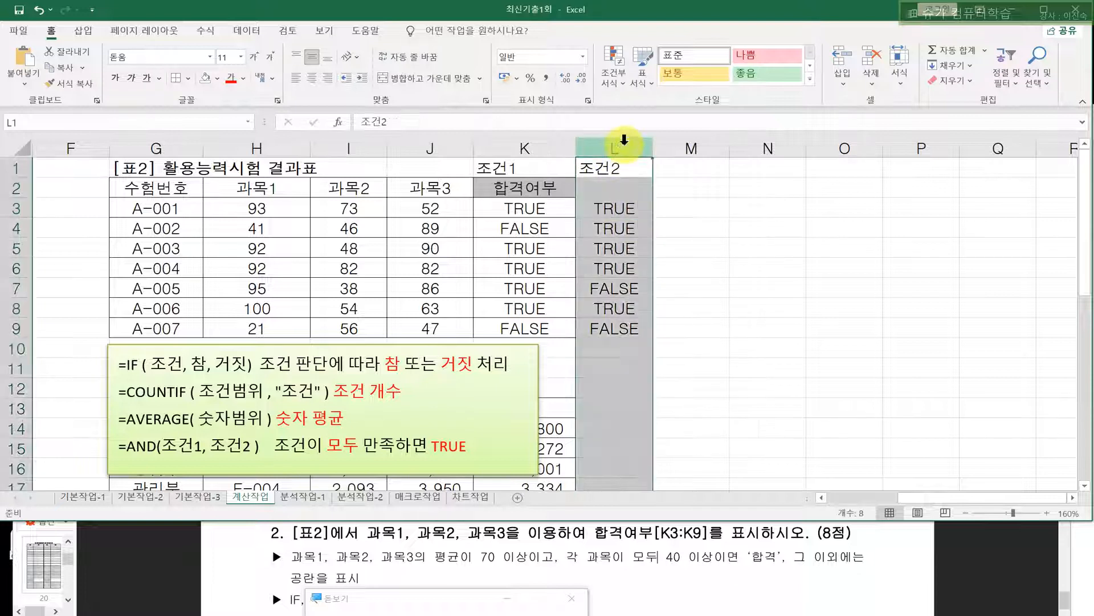
click(623, 215)
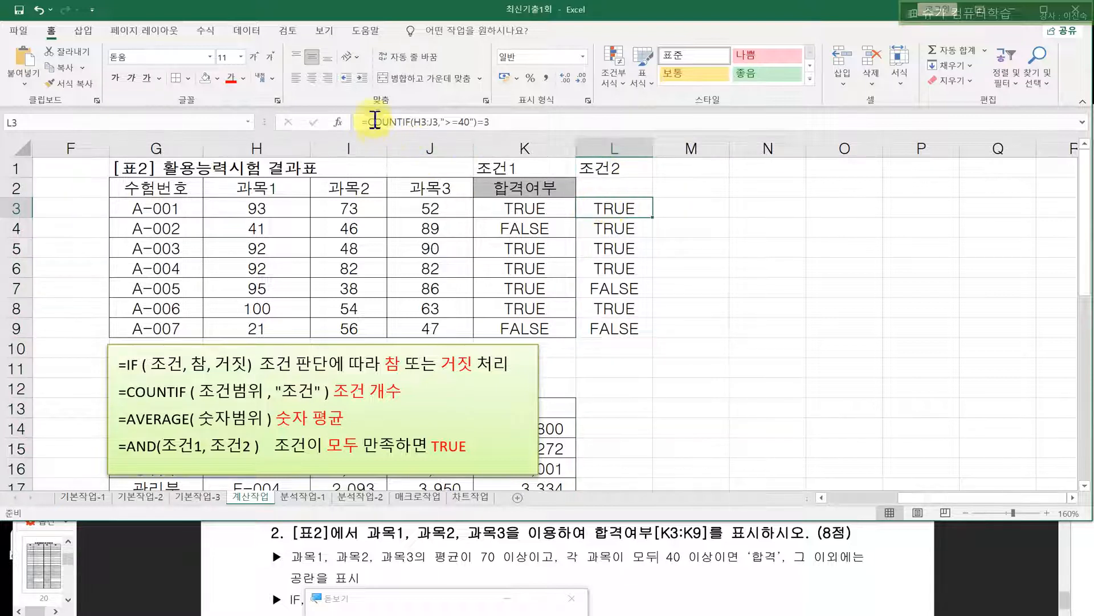
key(super+plus)
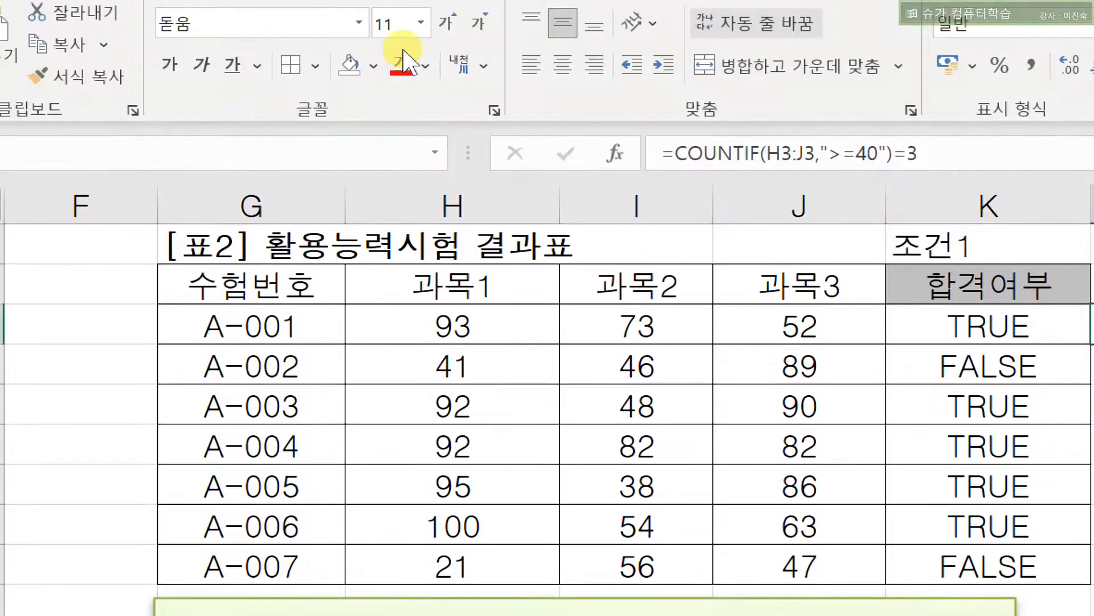
drag(361, 122, 493, 121)
key(super+c)
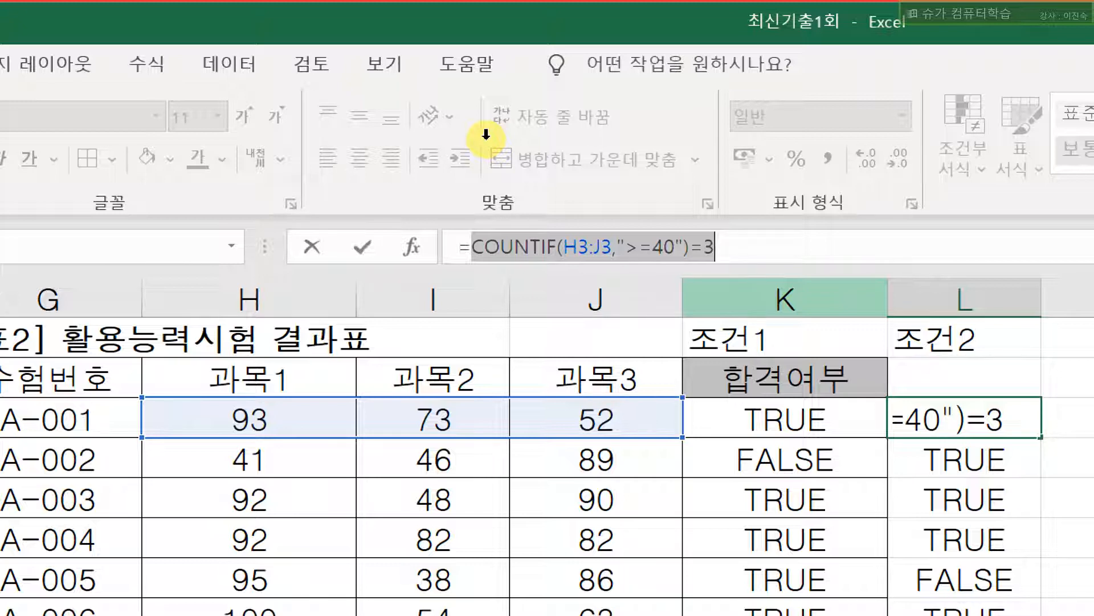
key(Return)
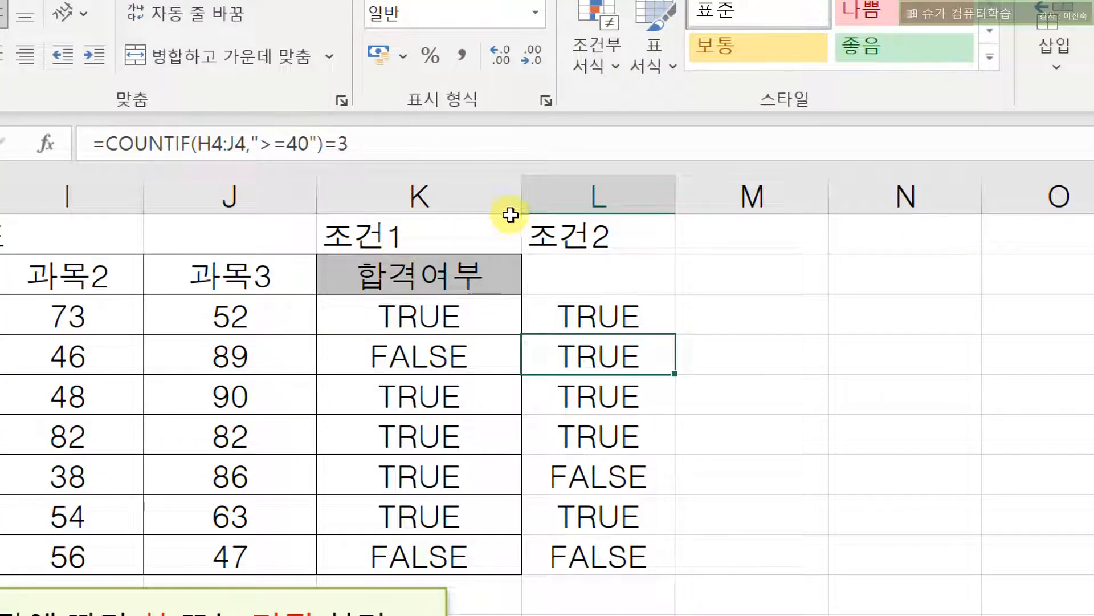
- Insert AND( directly after the equals sign in the K3 formula, in front of AVERAGE(H3:J3)>=70
click(420, 314)
click(420, 196)
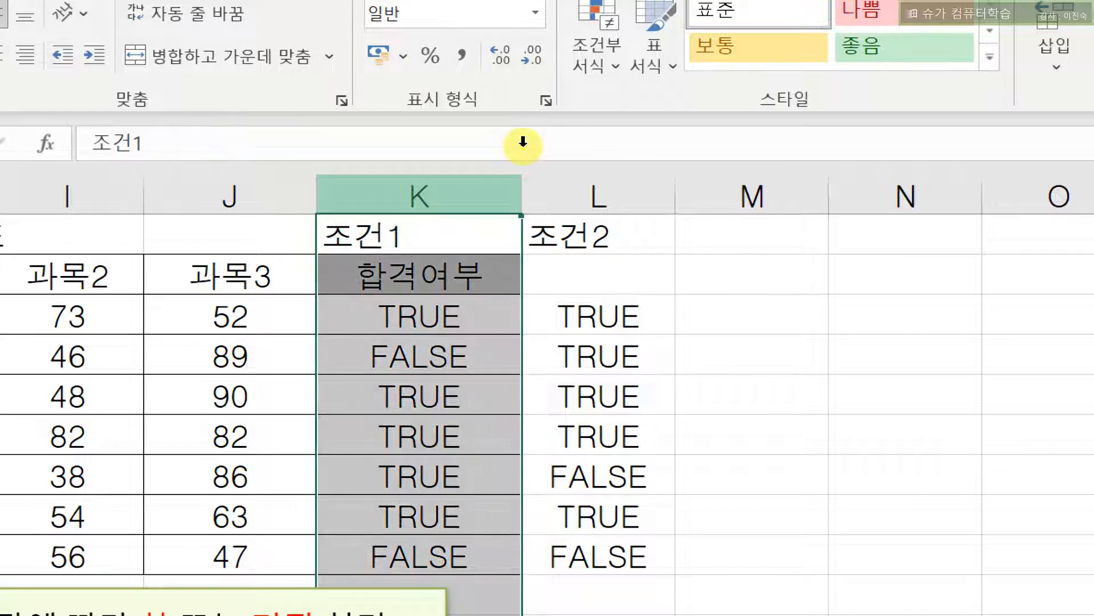
click(420, 314)
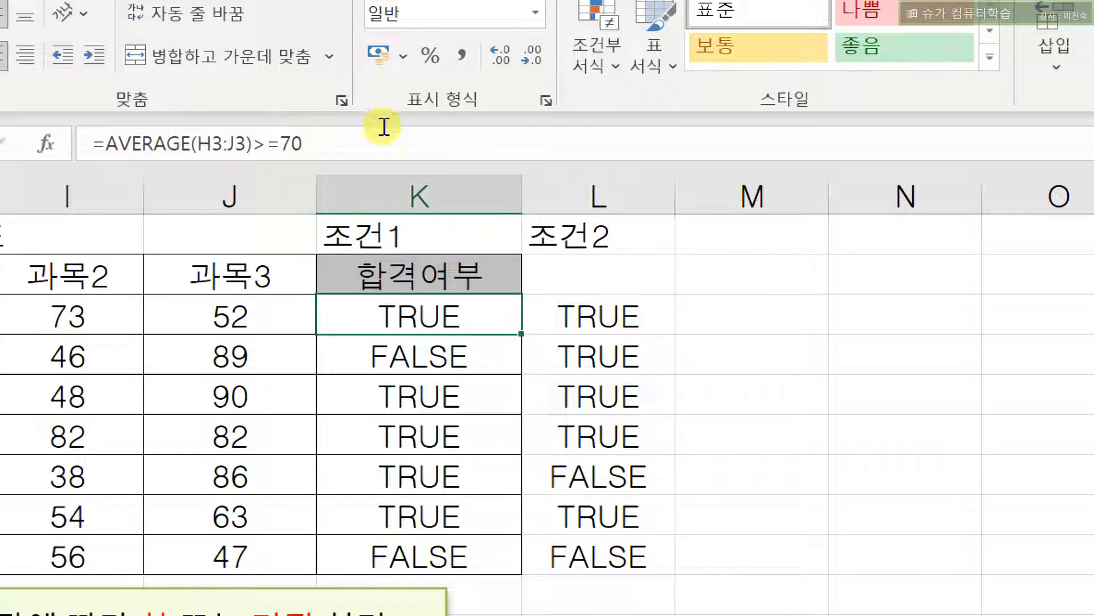
drag(106, 144, 280, 144)
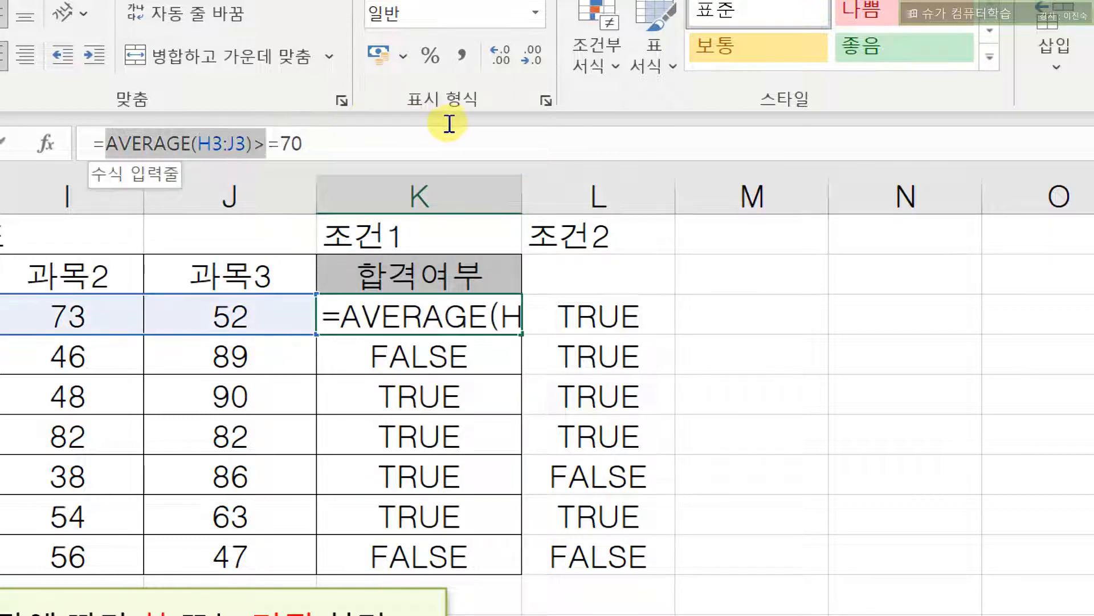
drag(443, 124, 471, 123)
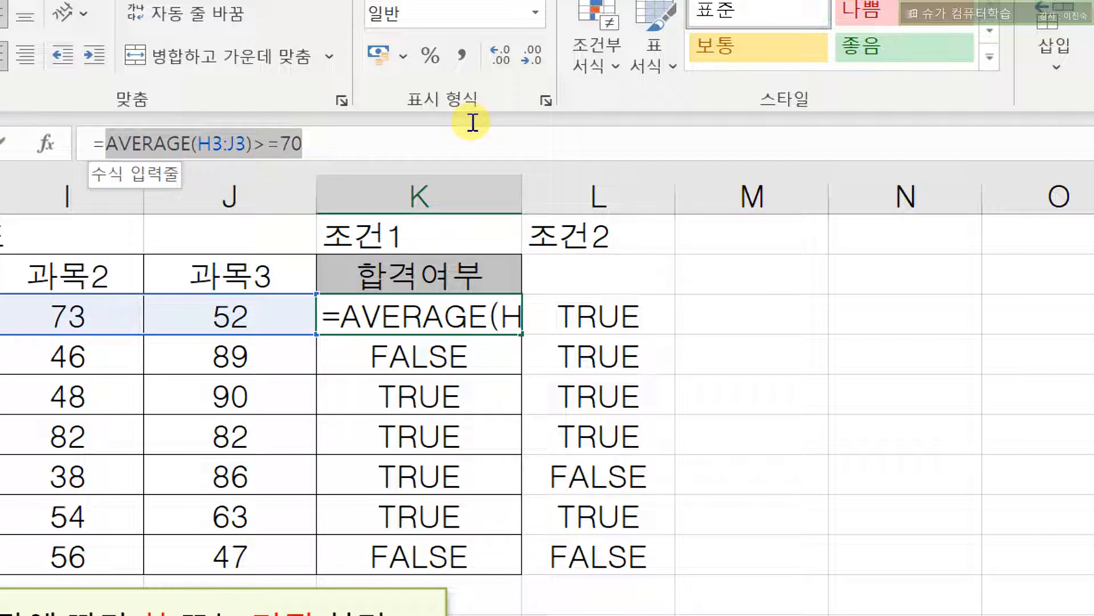
click(475, 121)
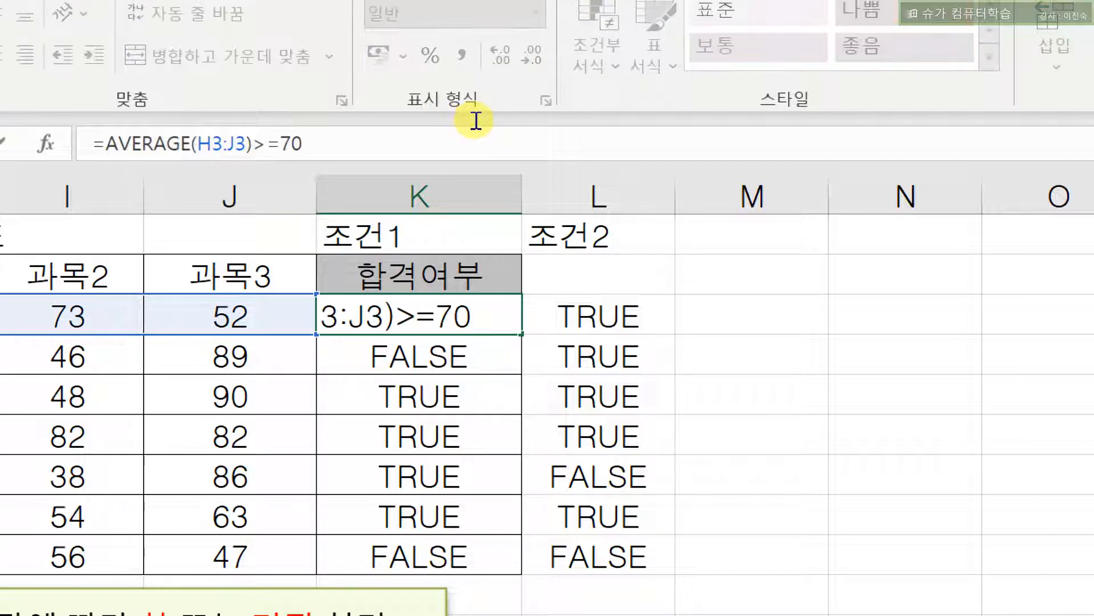
drag(475, 121, 369, 121)
click(371, 122)
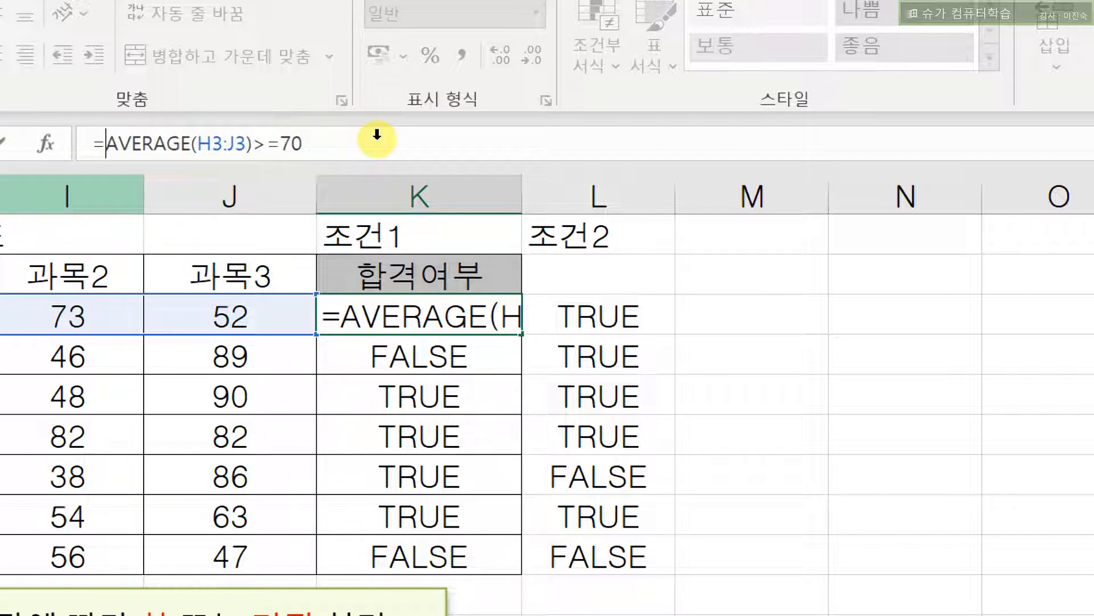
text(무)
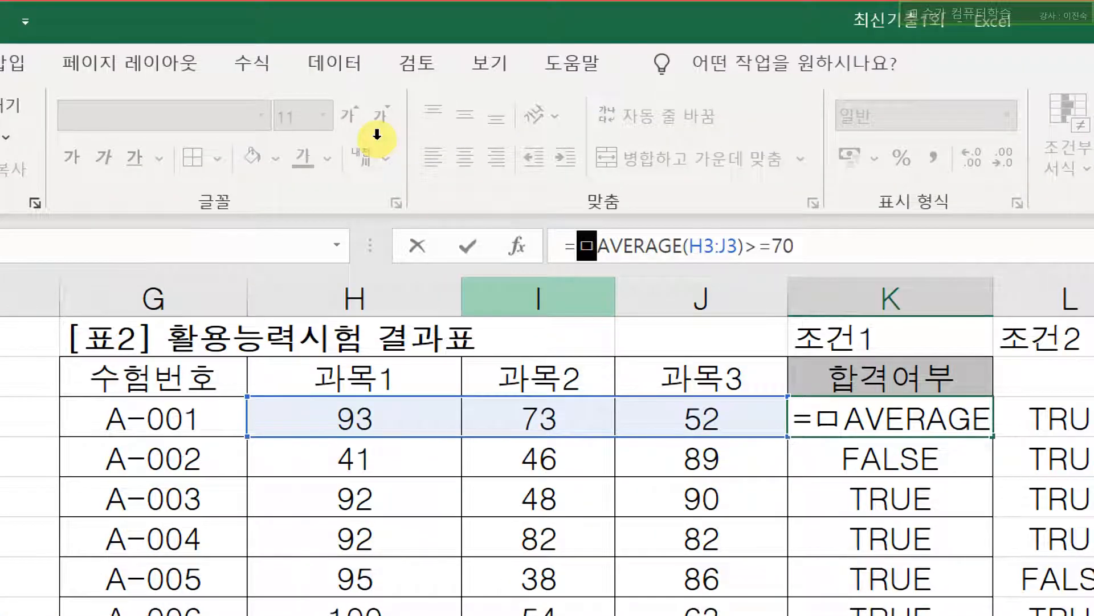
key(BackSpace)
text(AND)
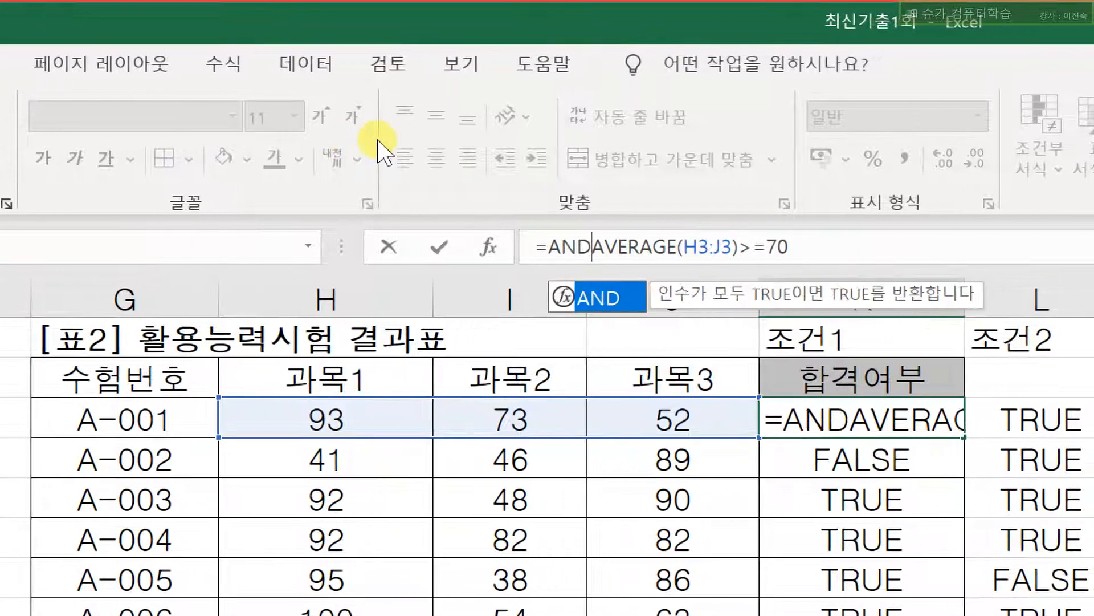
text(()
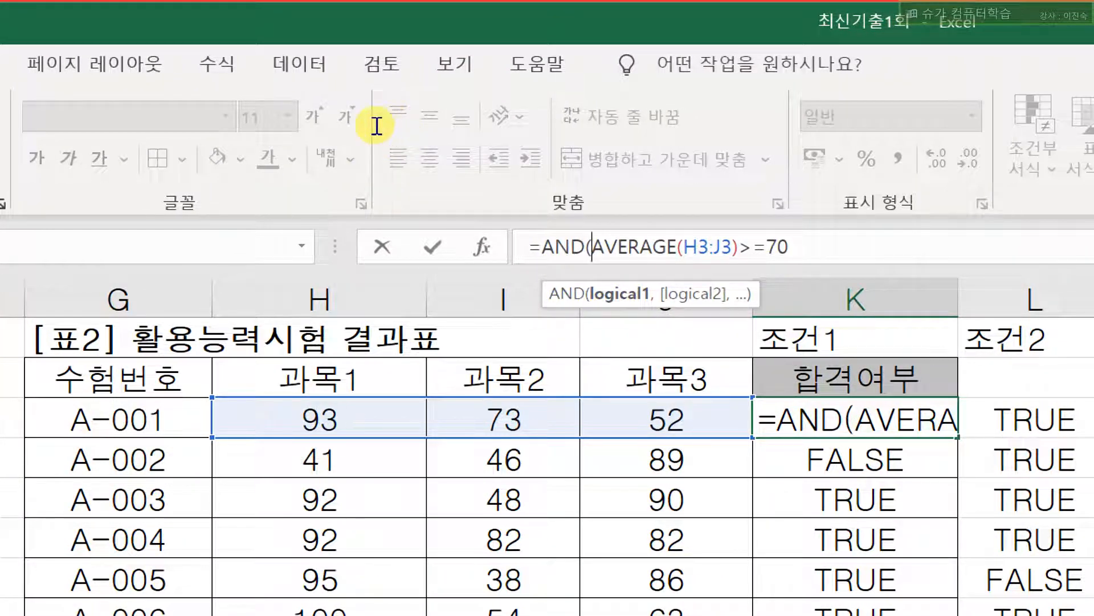
- Set Logical2 of the AND function in K3 to the copied COUNTIF(H3:J3,">=40")=3 through its function arguments and confirm the formula
double_click(562, 247)
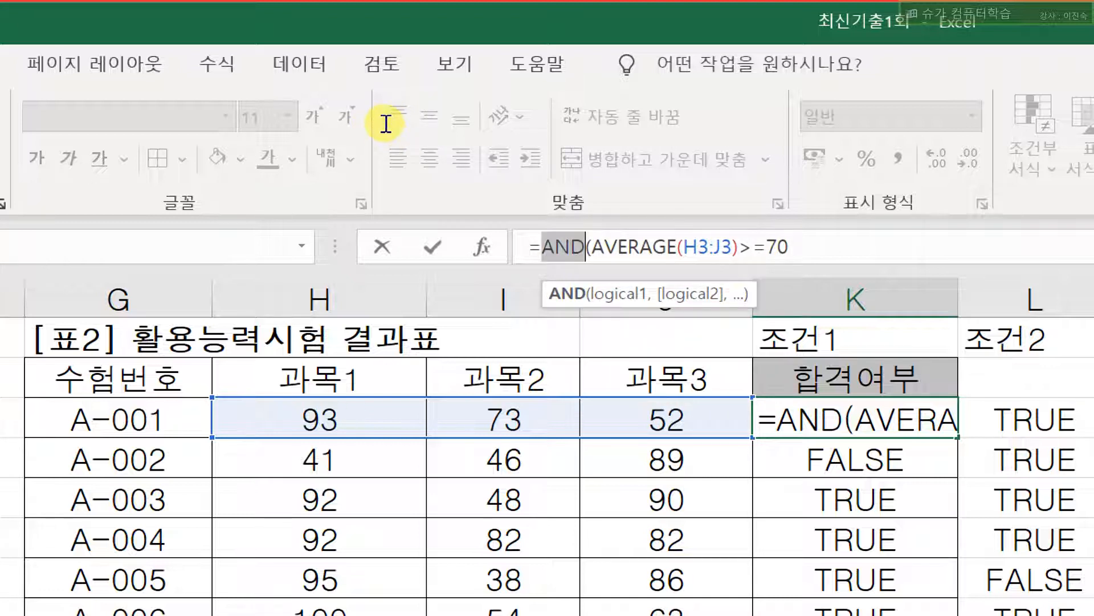
key(shift+F3)
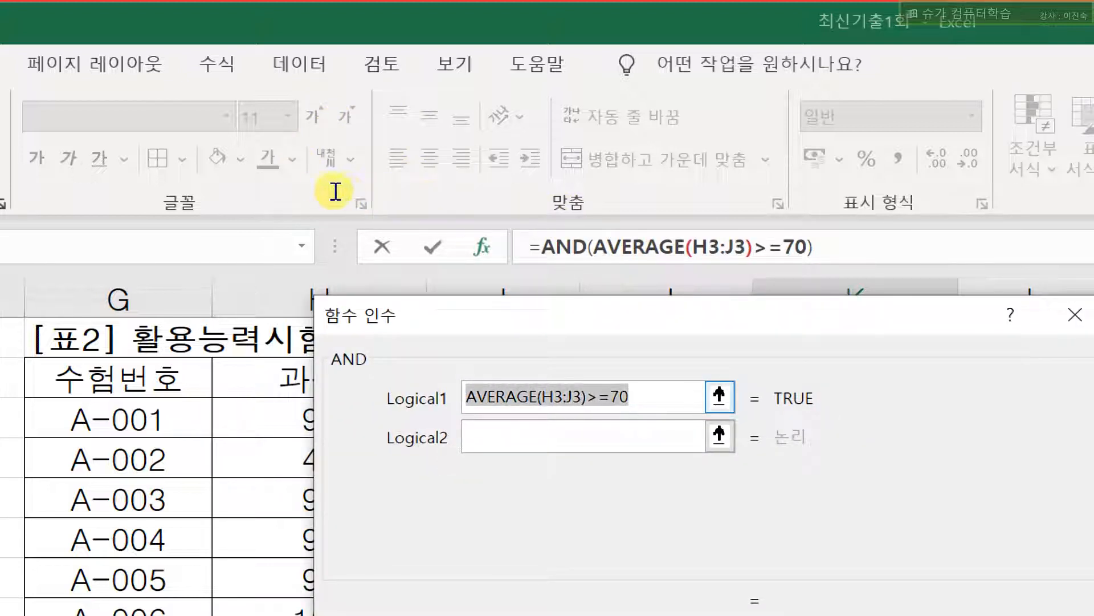
key(Tab)
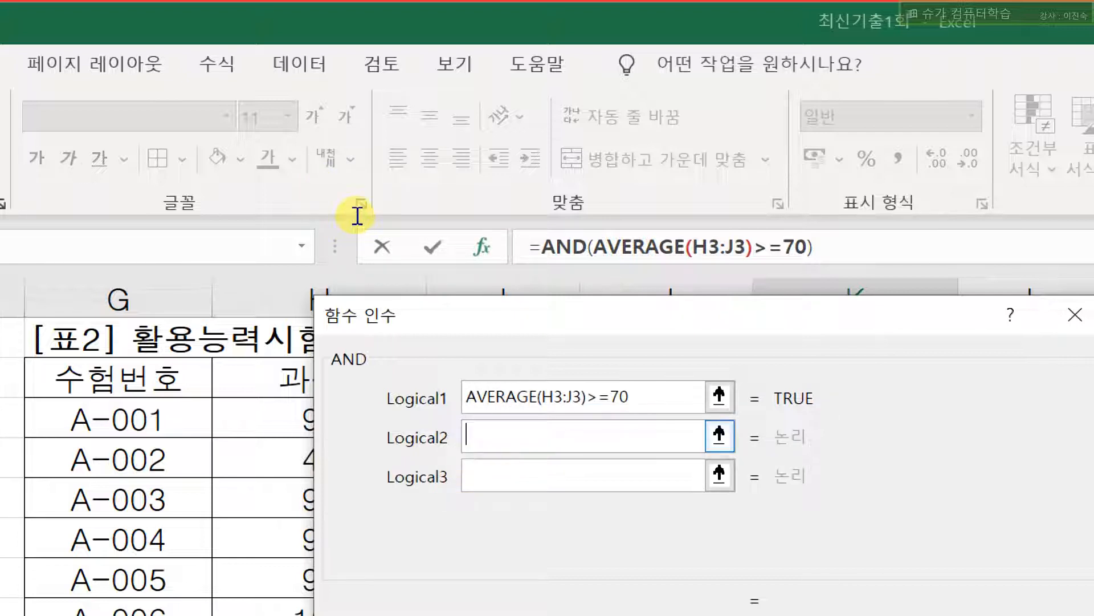
right_click(518, 436)
click(576, 515)
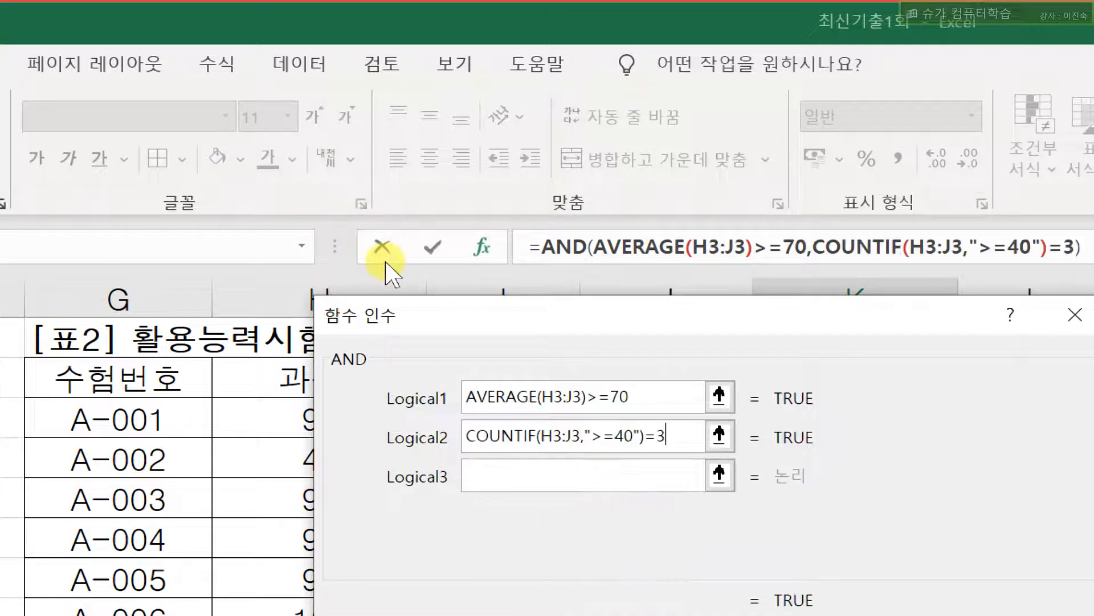
drag(475, 435, 656, 435)
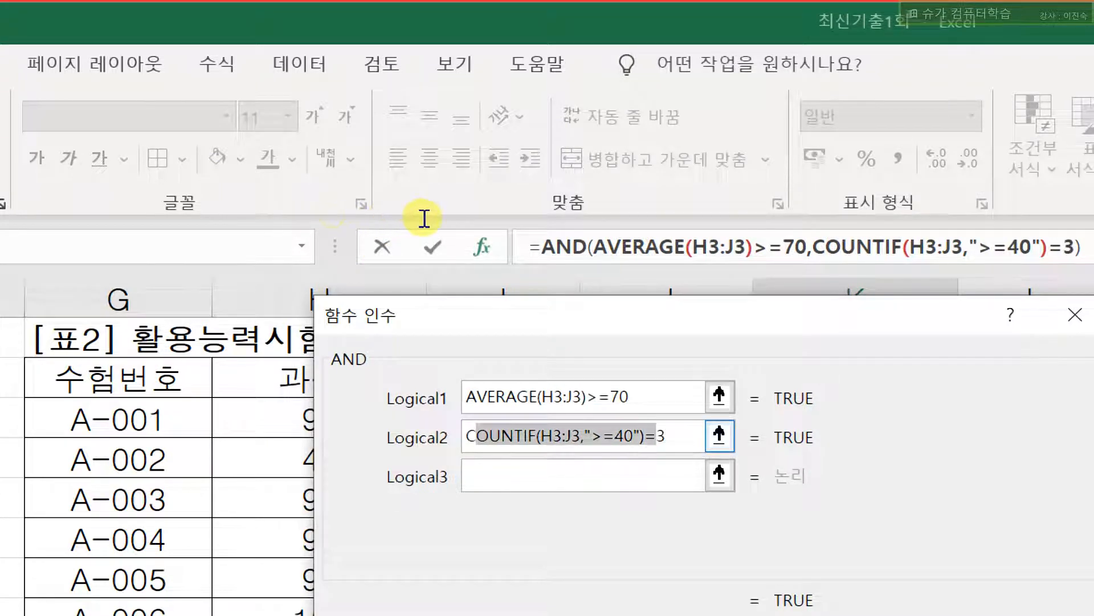
click(668, 436)
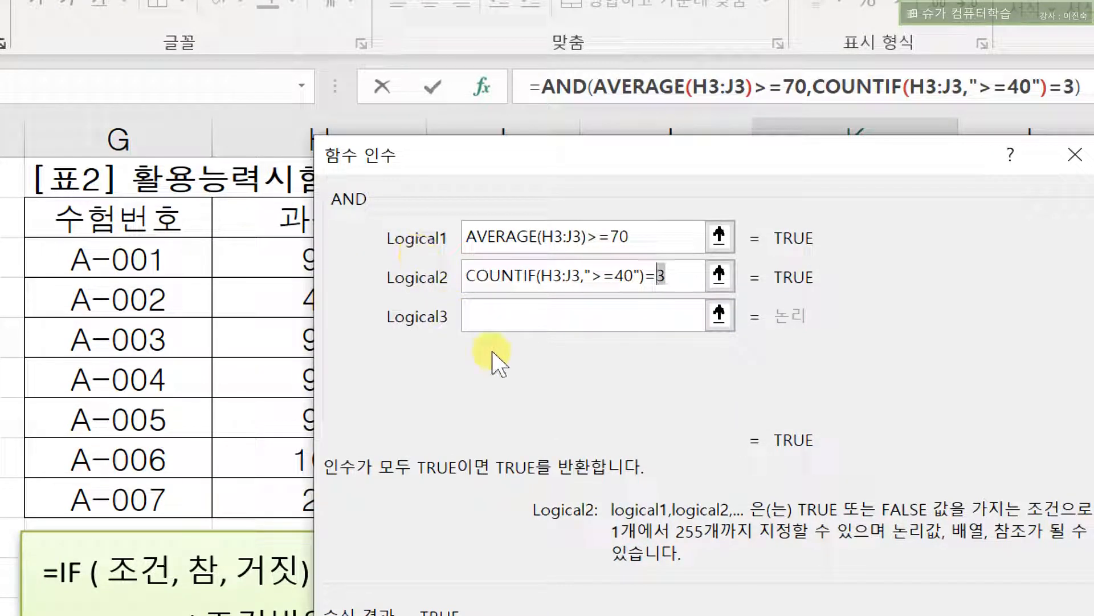
key(Return)
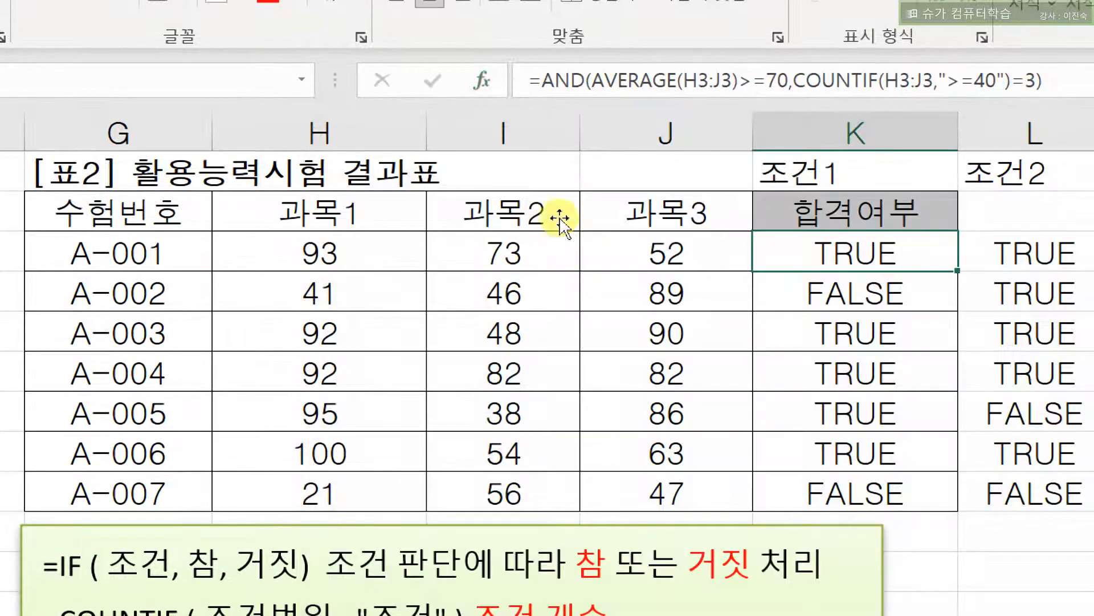
- Fill the AND formula from K3 down through K9
key(shift+Down)
key(shift+Down)
key(shift+Down)
key(shift+Down)
key(shift+Down)
key(shift+Down)
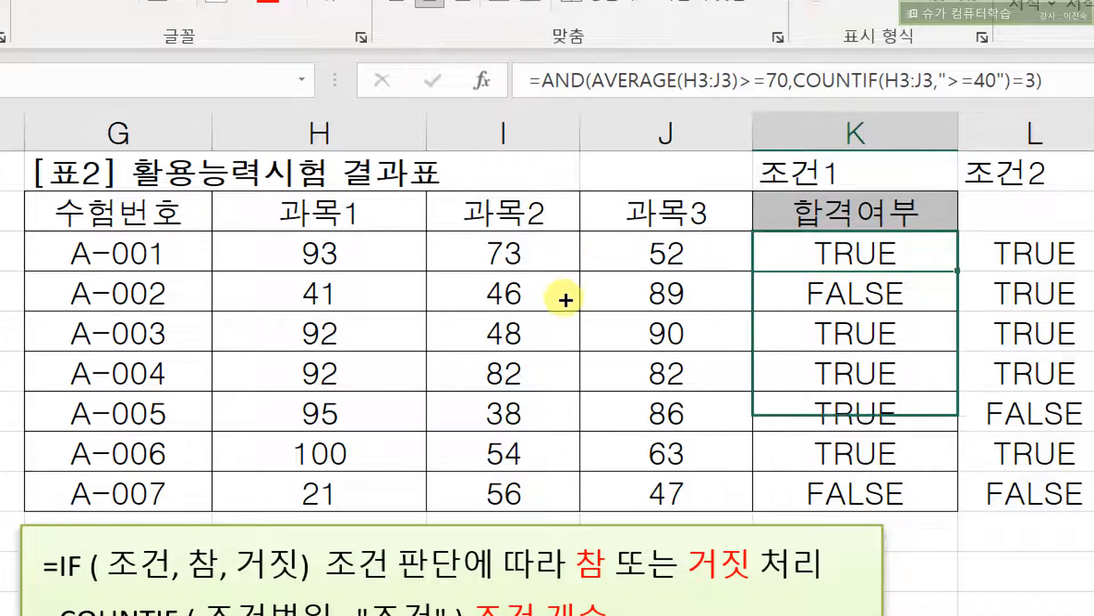
key(ctrl+d)
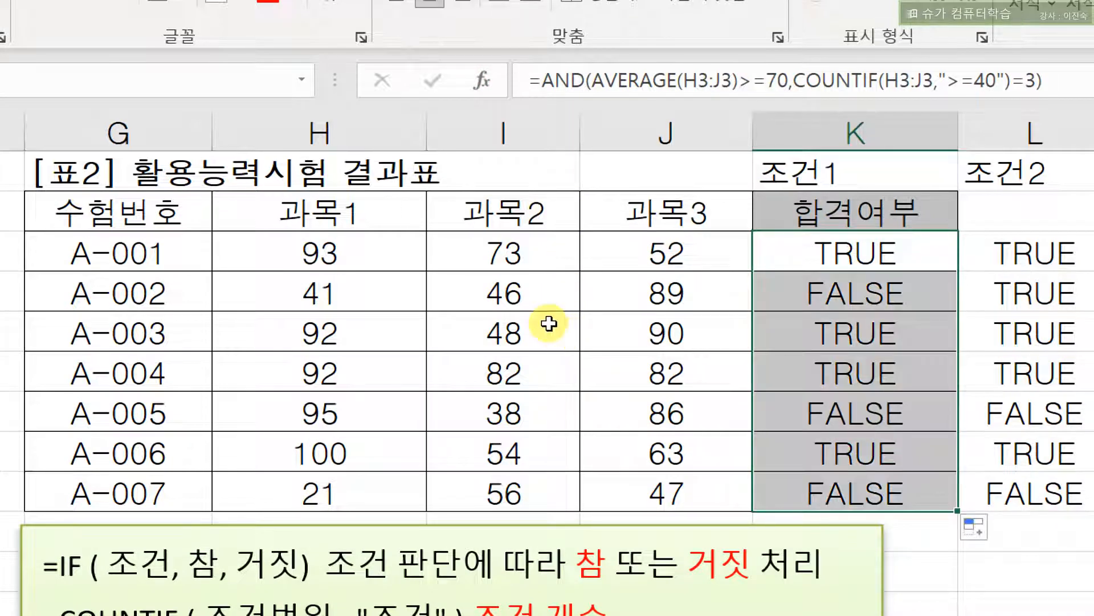
- Examine the filled AND formulas and their results in the 합격여부 column, comparing K3 with the rows down to K7
key(Down)
key(Down)
key(Down)
key(Down)
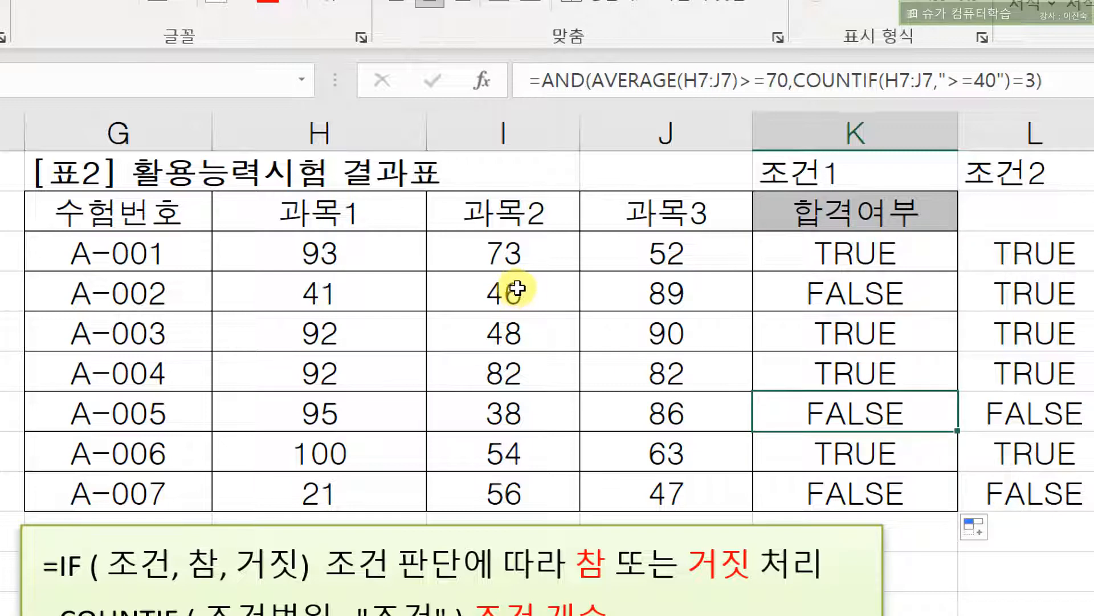
key(Up)
key(Up)
key(Up)
key(Up)
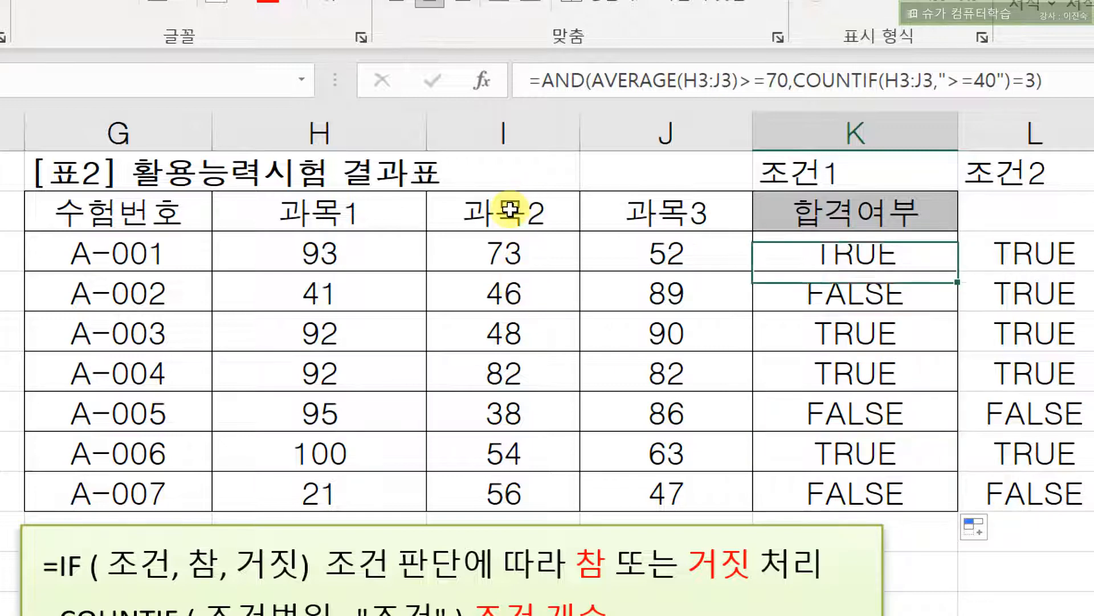
key(Down)
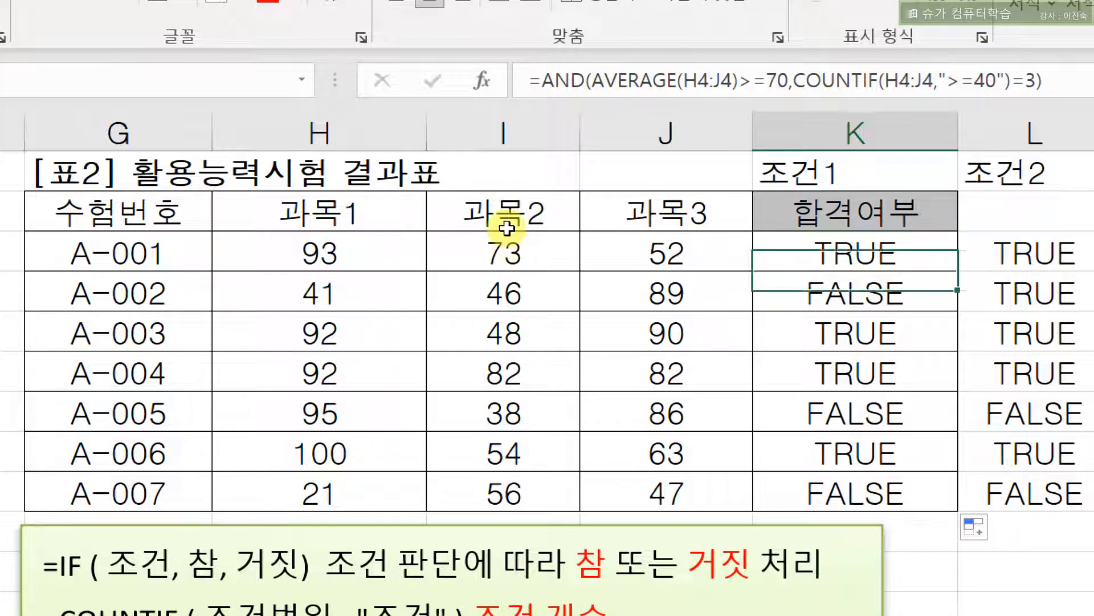
key(Down)
key(Down)
key(Down)
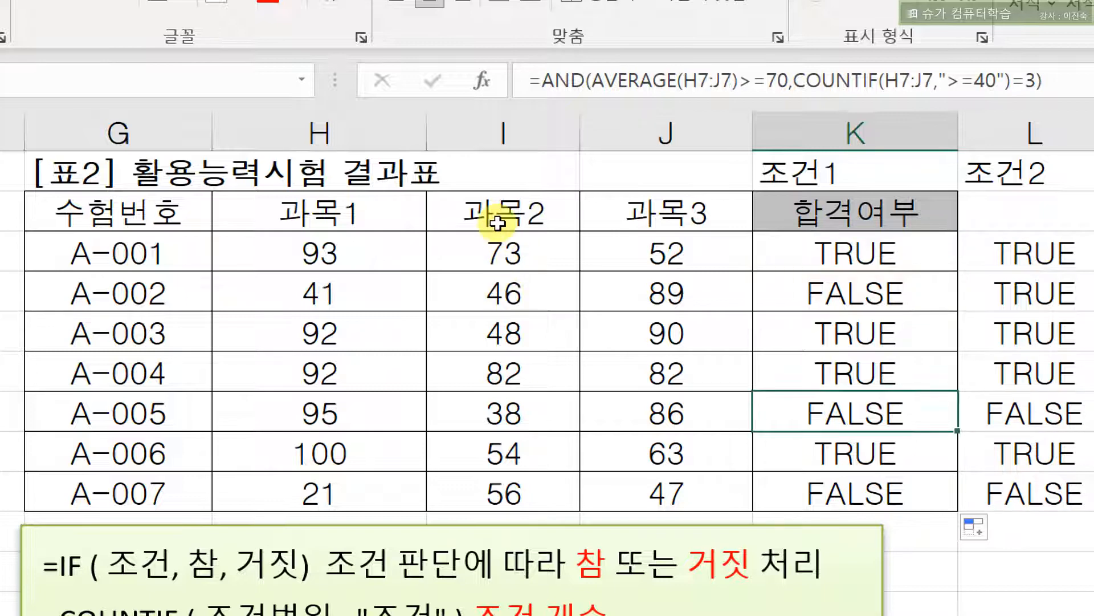
key(Up)
key(Up)
key(Up)
key(Up)
click(855, 135)
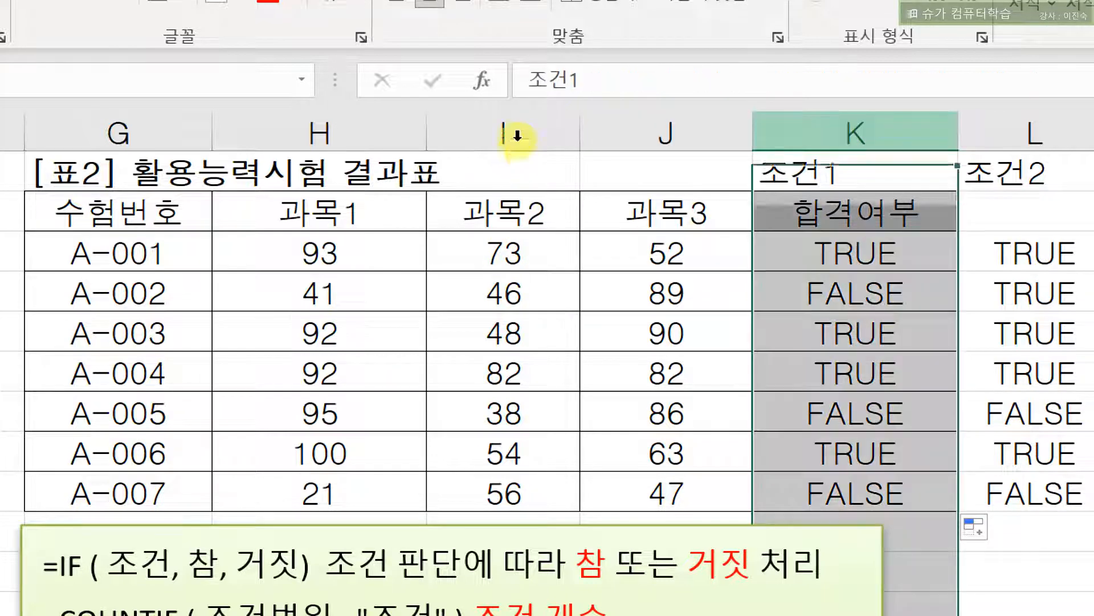
- Insert IF( directly after the equals sign in the K3 formula, in front of AND, and open the IF function's arguments
click(855, 253)
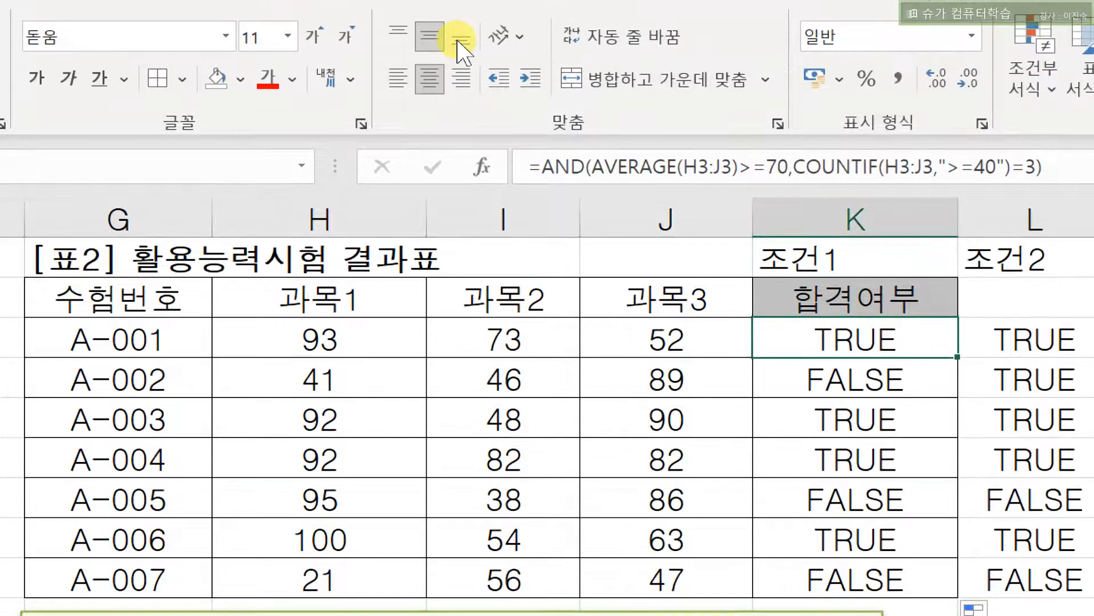
key(F2)
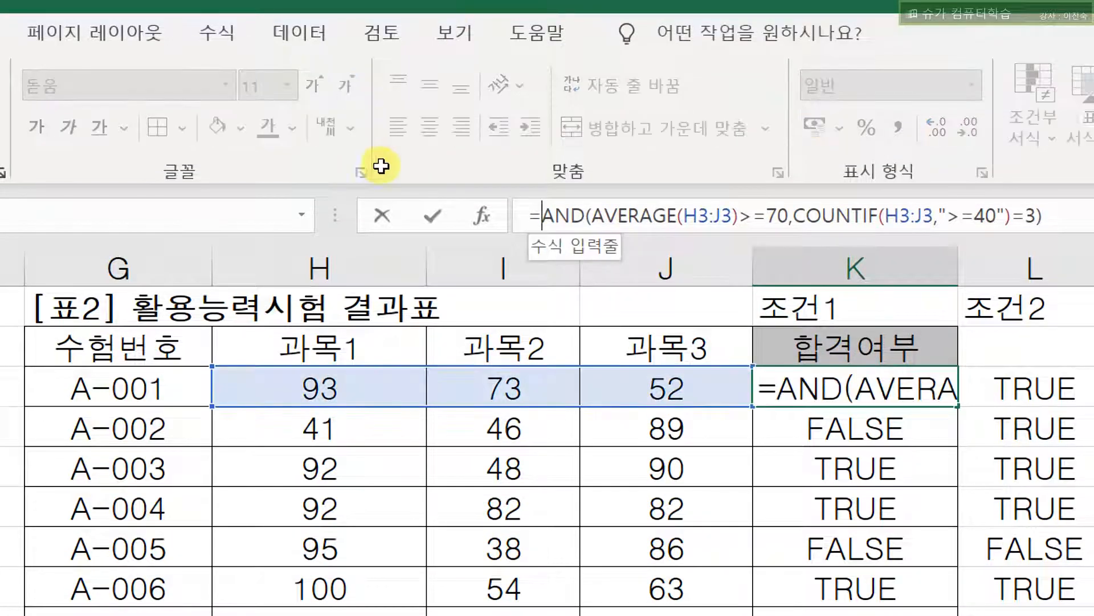
text(I)
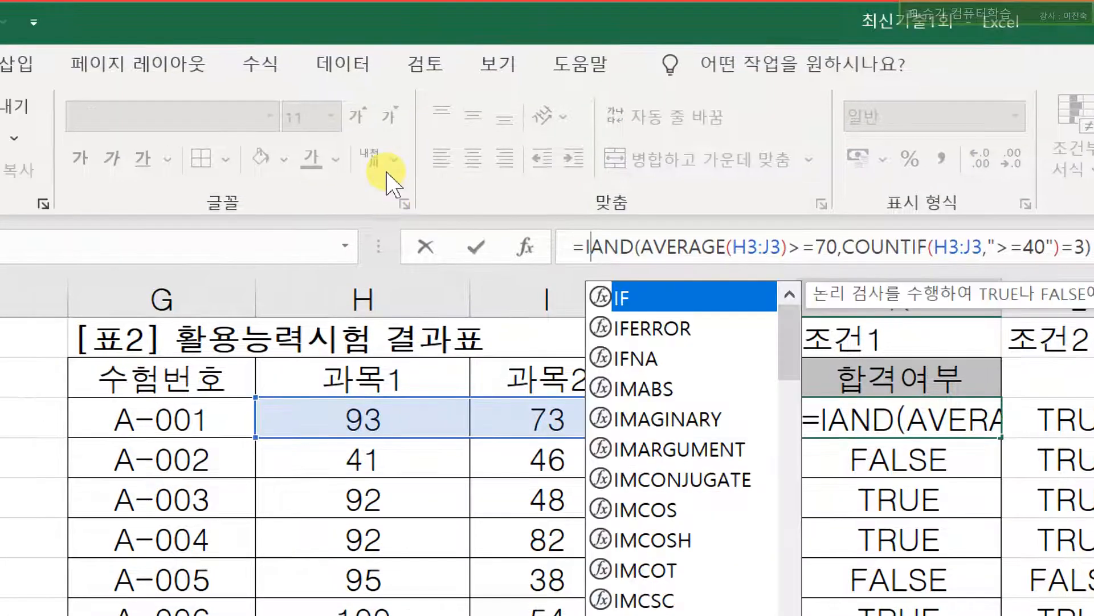
key(Tab)
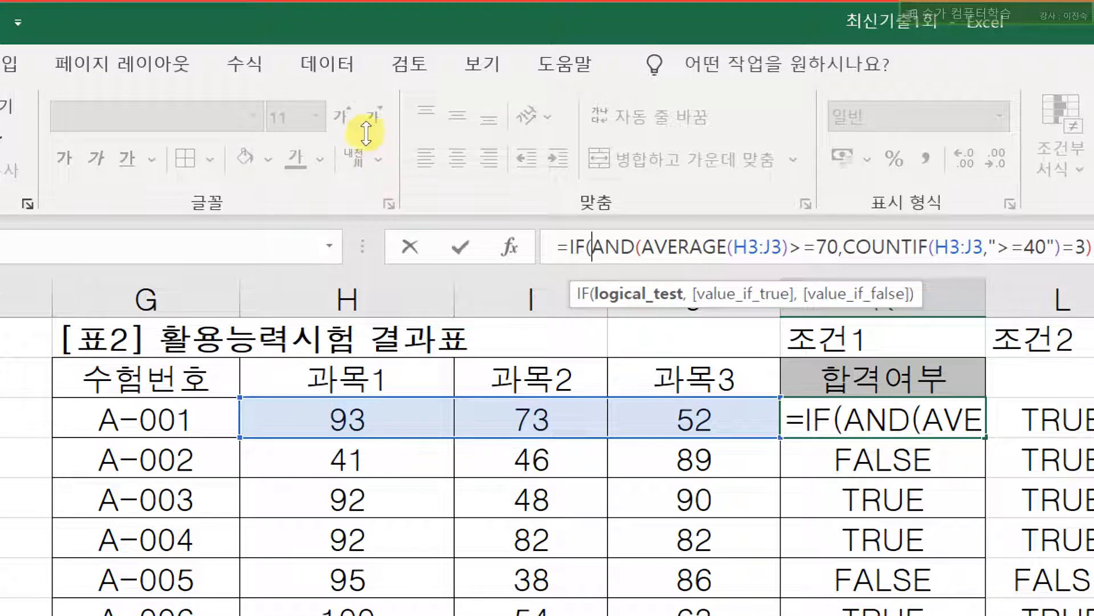
double_click(577, 247)
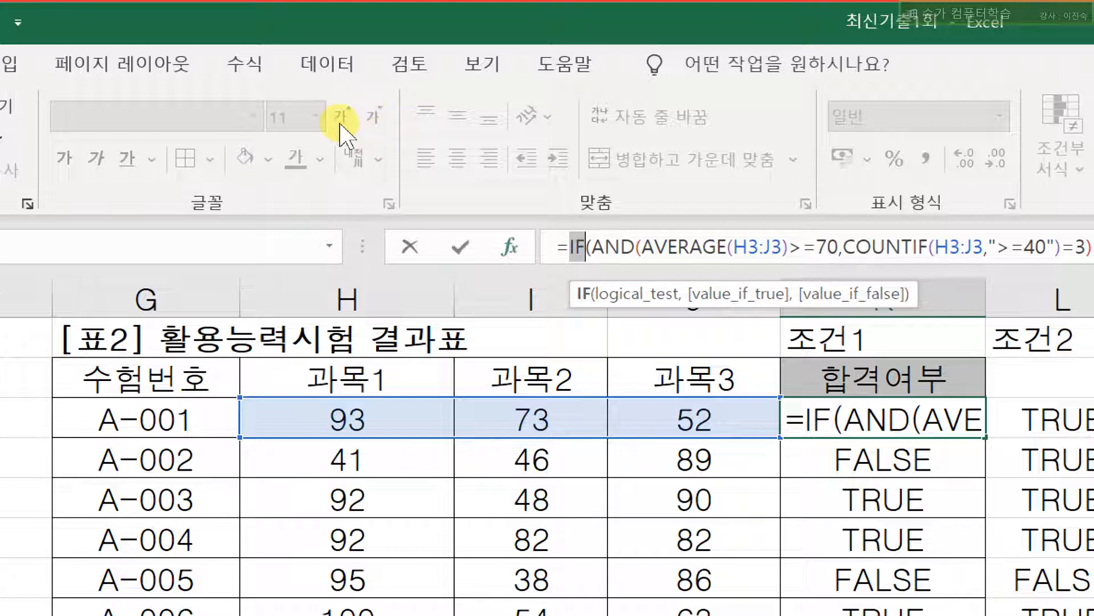
key(ctrl+a)
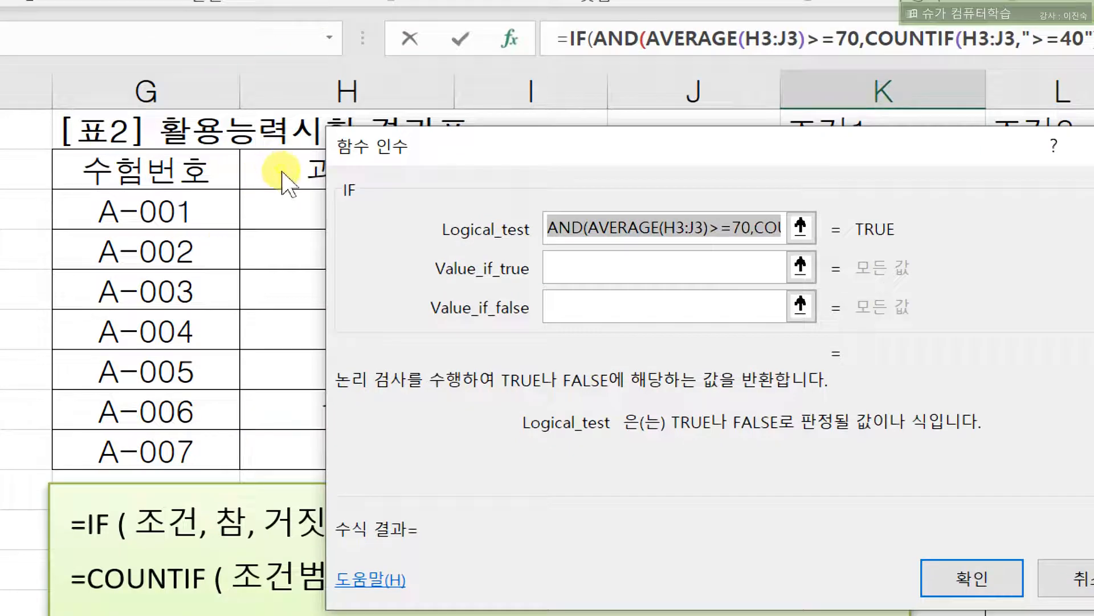
- Set Value_if_true to 합격 and Value_if_false to "" for the IF function in K3 and confirm the formula
drag(282, 171, 427, 180)
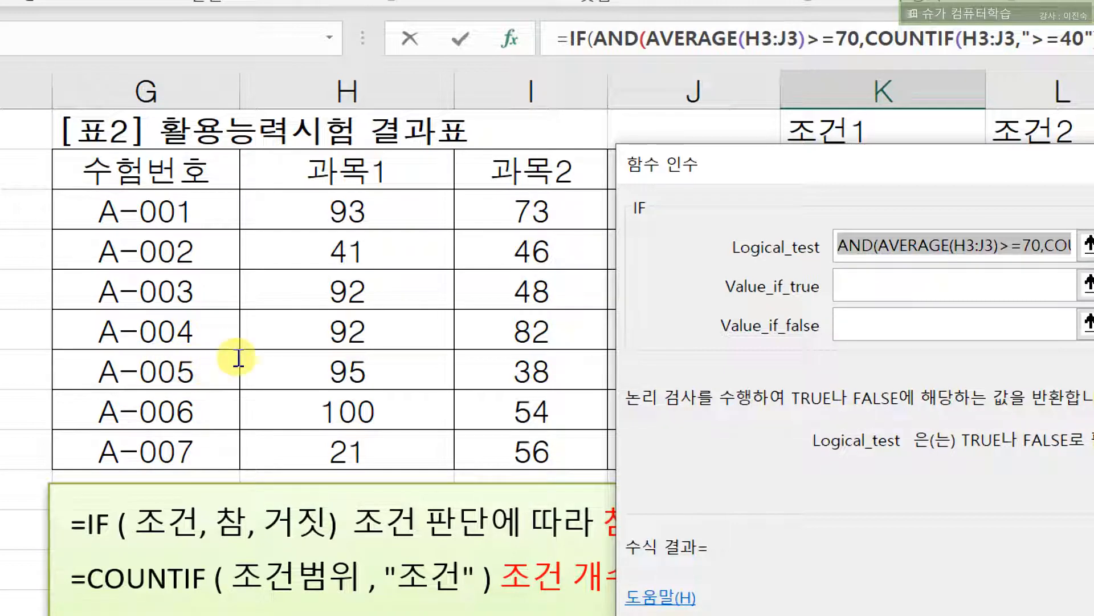
drag(441, 188, 254, 245)
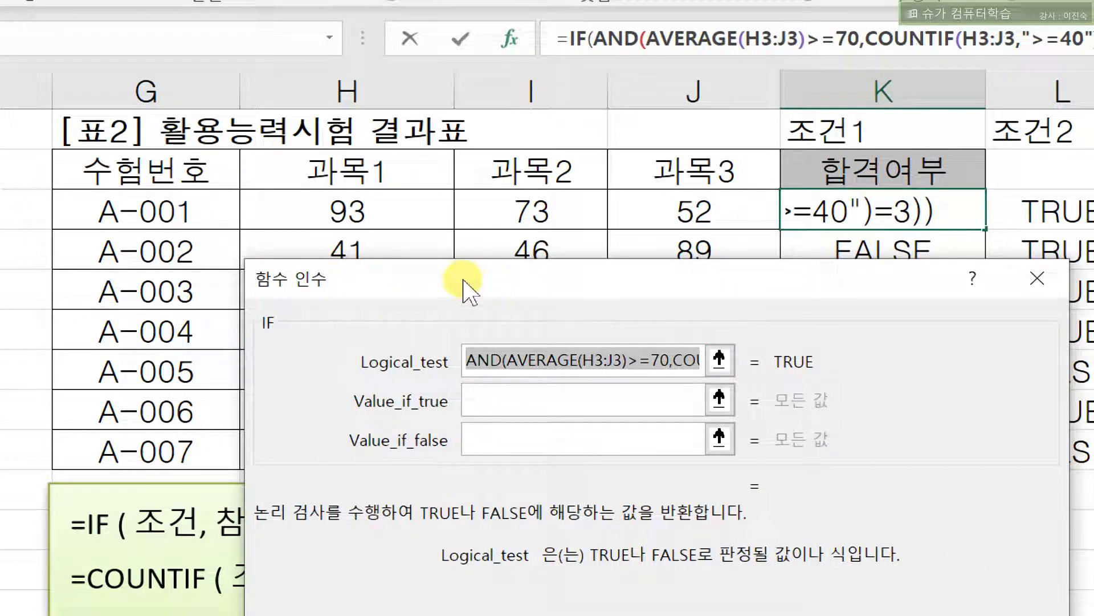
drag(488, 278, 488, 351)
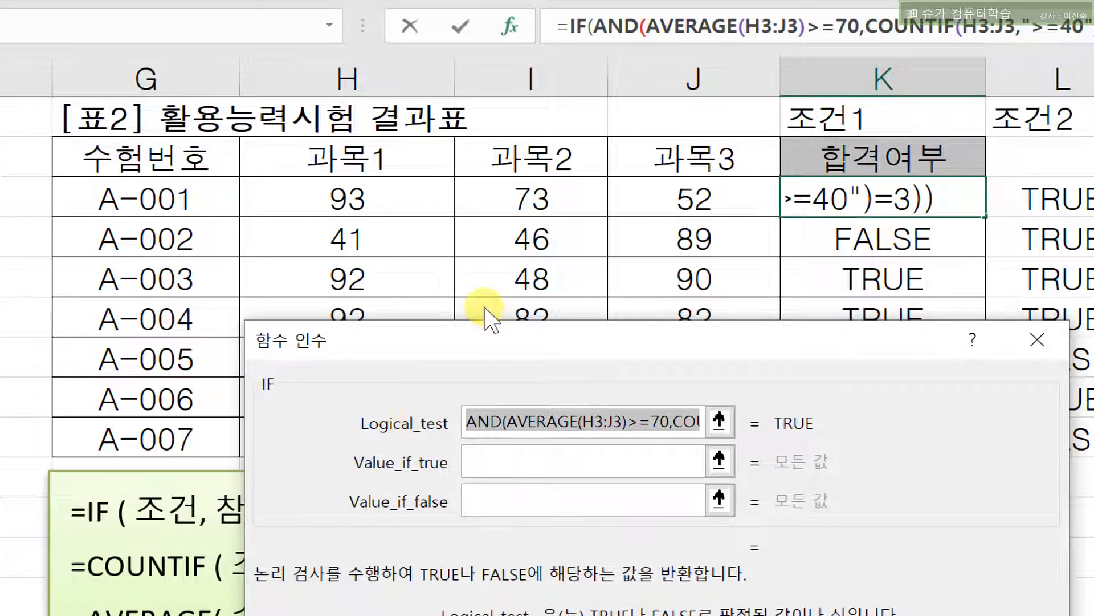
key(Tab)
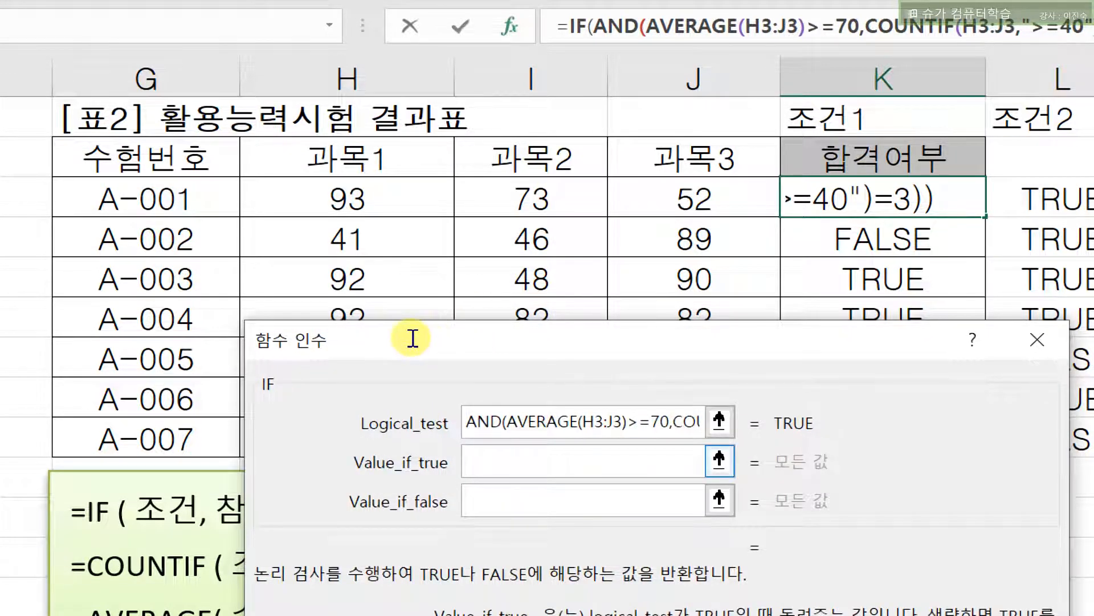
text(합격)
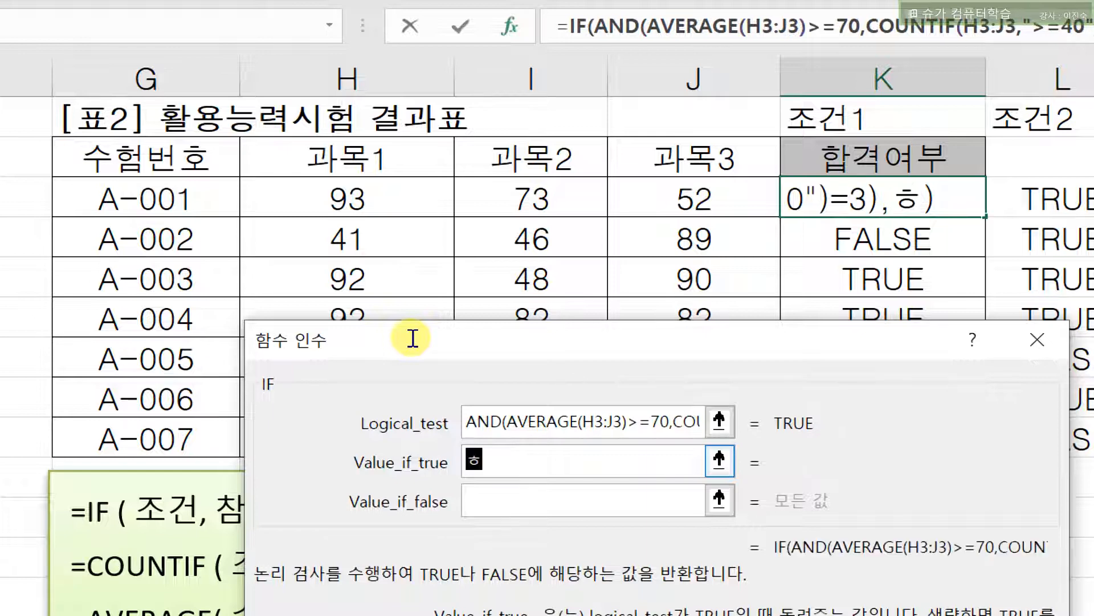
key(Tab)
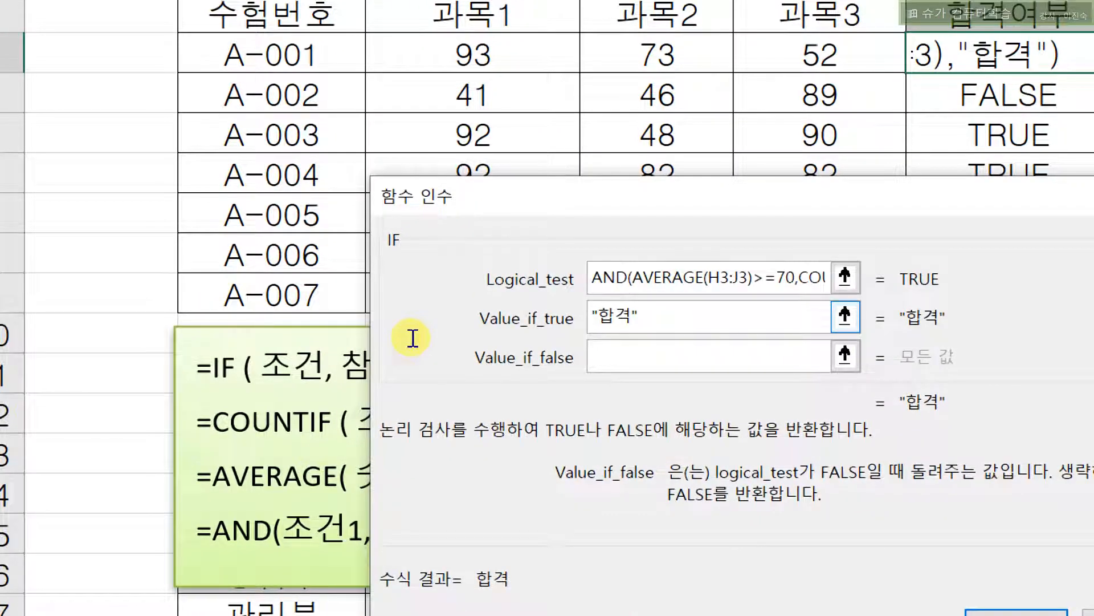
key(shift+Tab)
text(합)
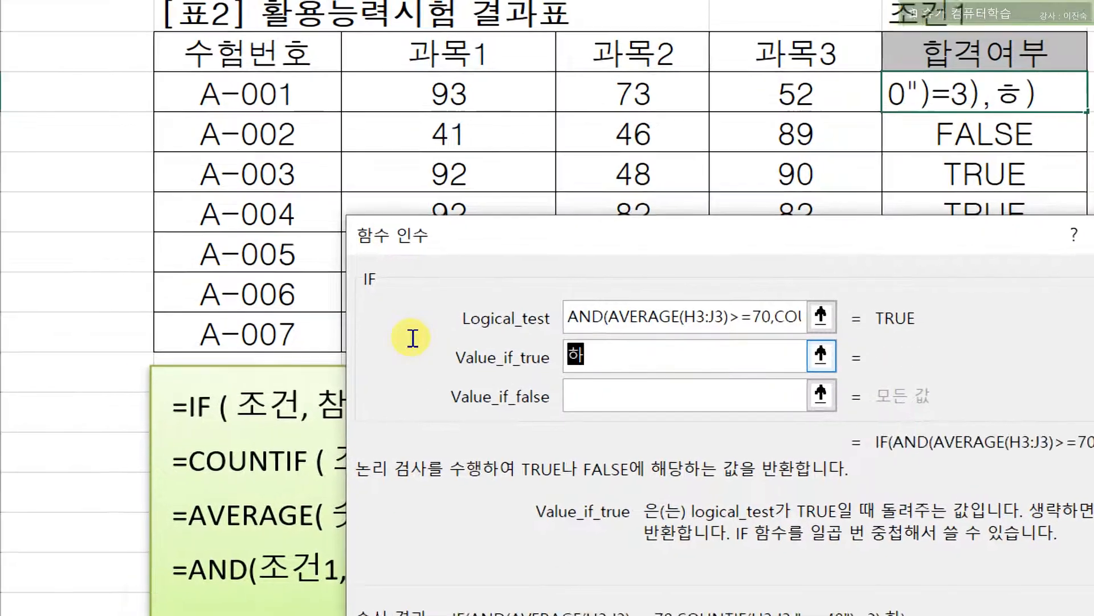
text(격)
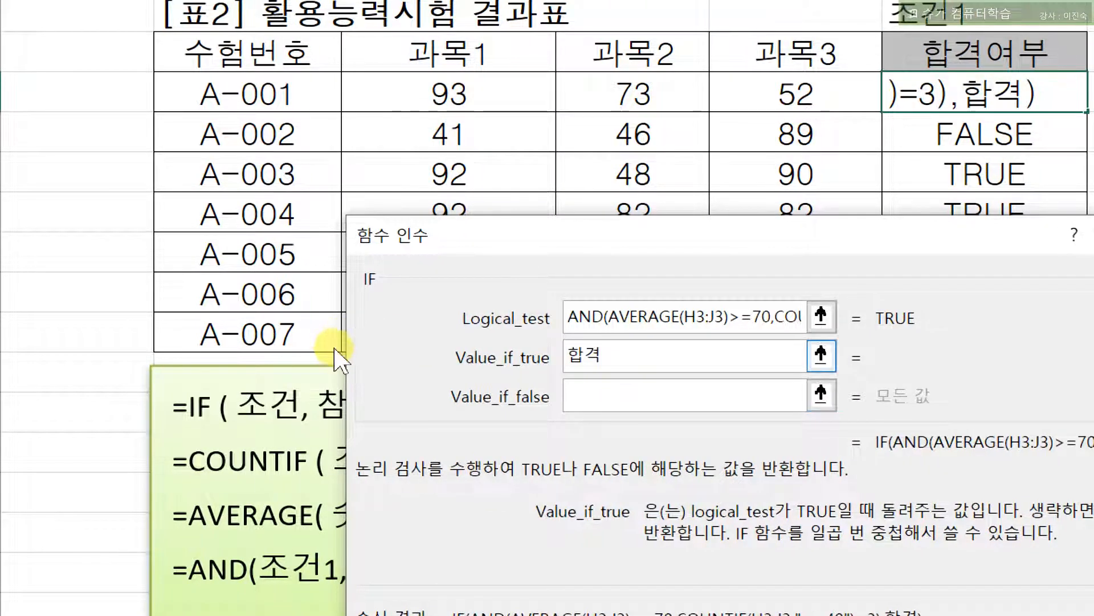
key(Tab)
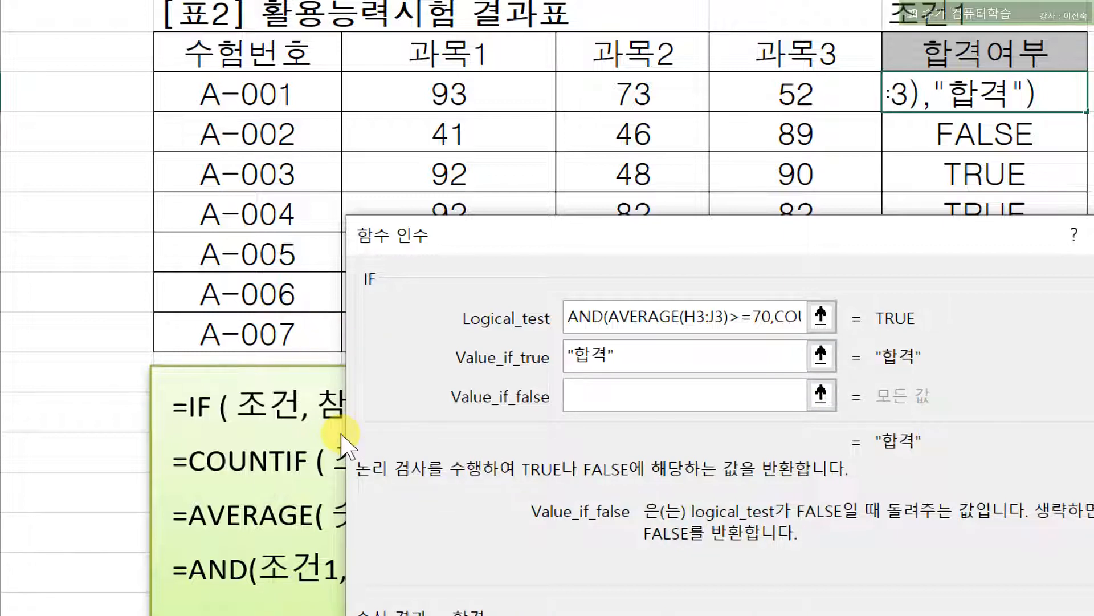
text("")
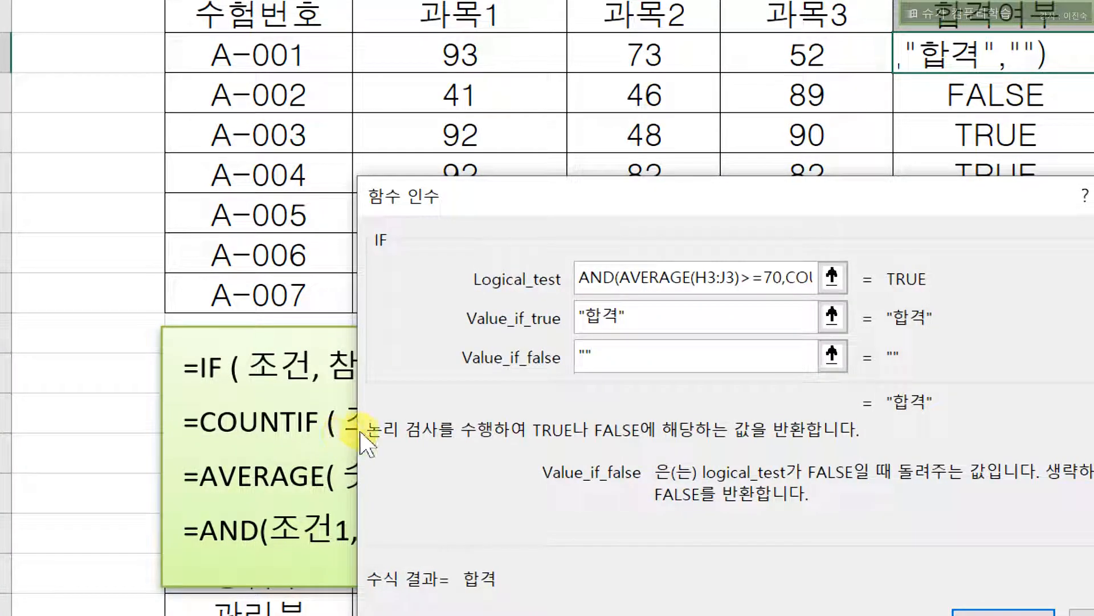
key(Return)
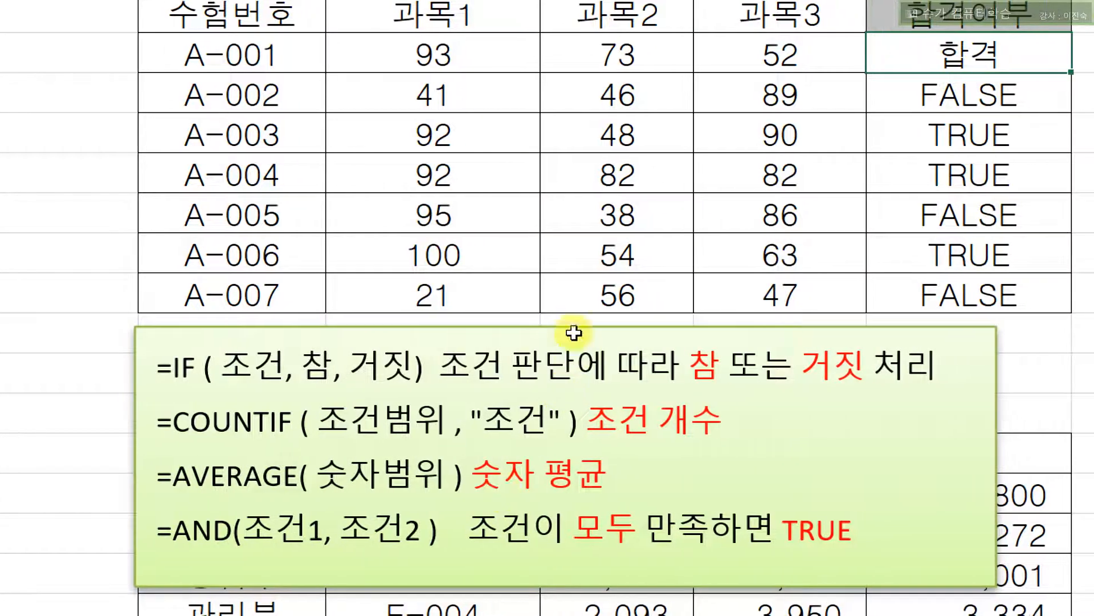
- Fill the completed IF formula from K3 down through K9 and go through the filled cells
drag(578, 220, 569, 329)
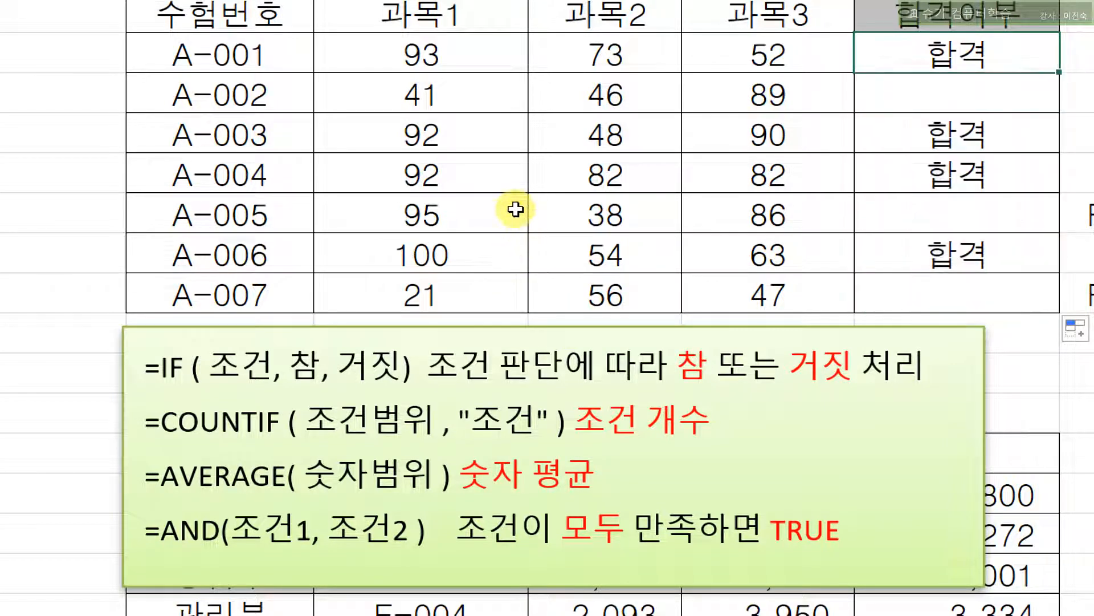
key(Down)
key(Down)
key(Down)
key(Down)
key(Down)
key(Down)
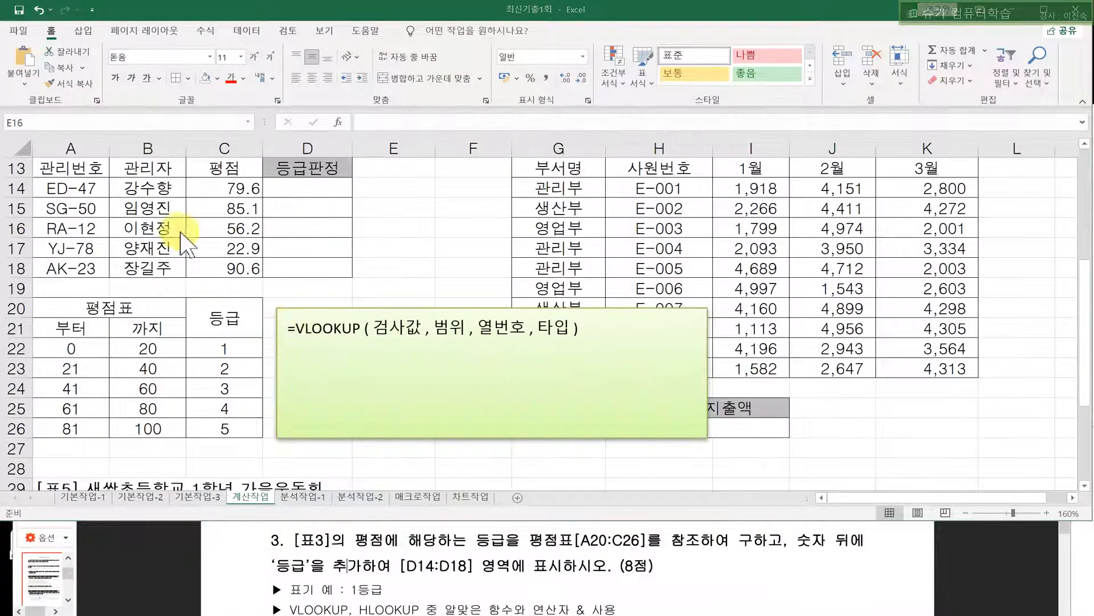
- Examine the 평점 and 등급판정 columns of [표3] against problem 3's instruction to reference the 평점표 range A20:C26
scroll(101, 210, up, 1)
drag(108, 208, 197, 274)
click(219, 275)
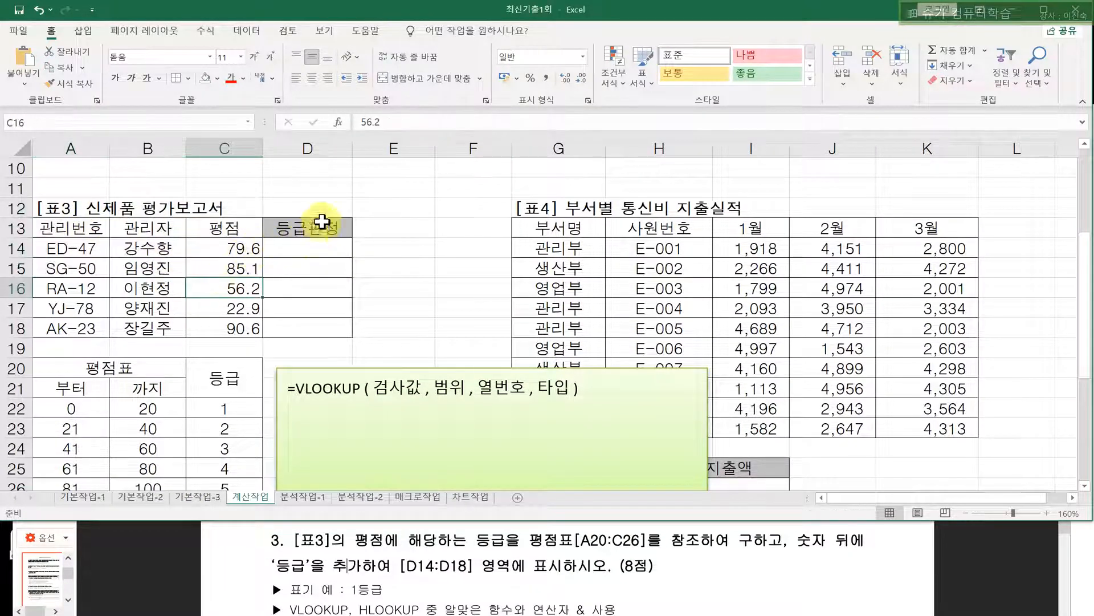
click(319, 148)
drag(300, 245, 295, 328)
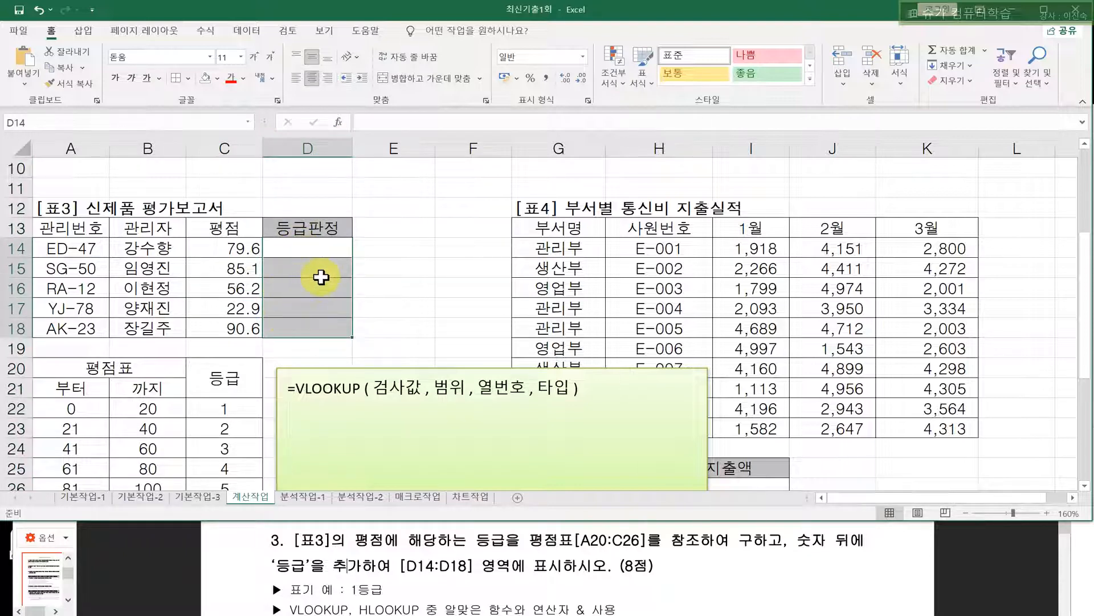
scroll(318, 277, down, 1)
click(387, 232)
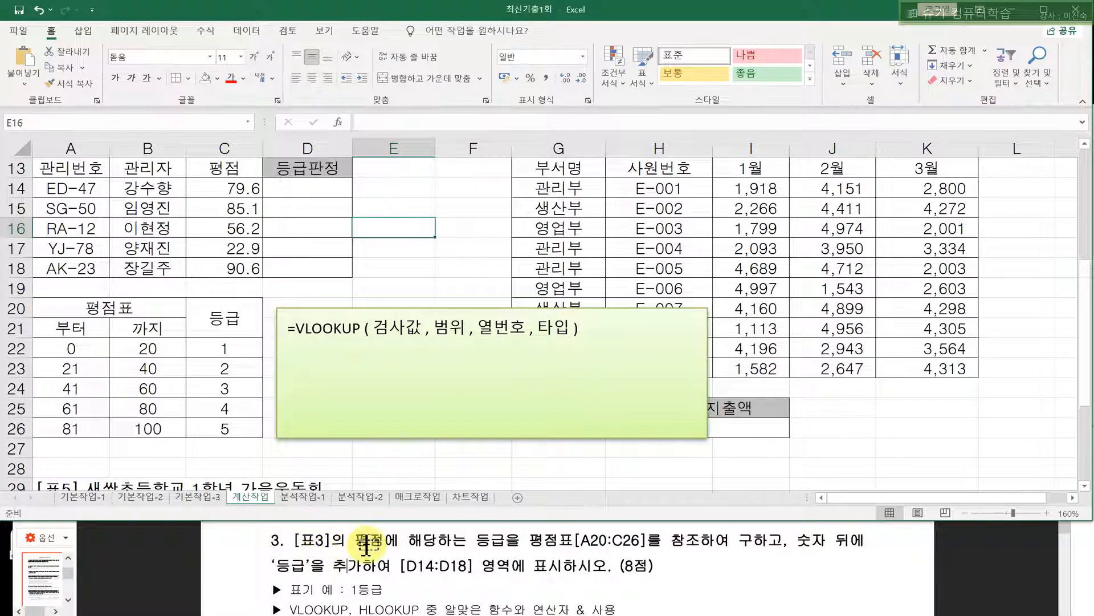
drag(538, 541, 667, 541)
click(668, 540)
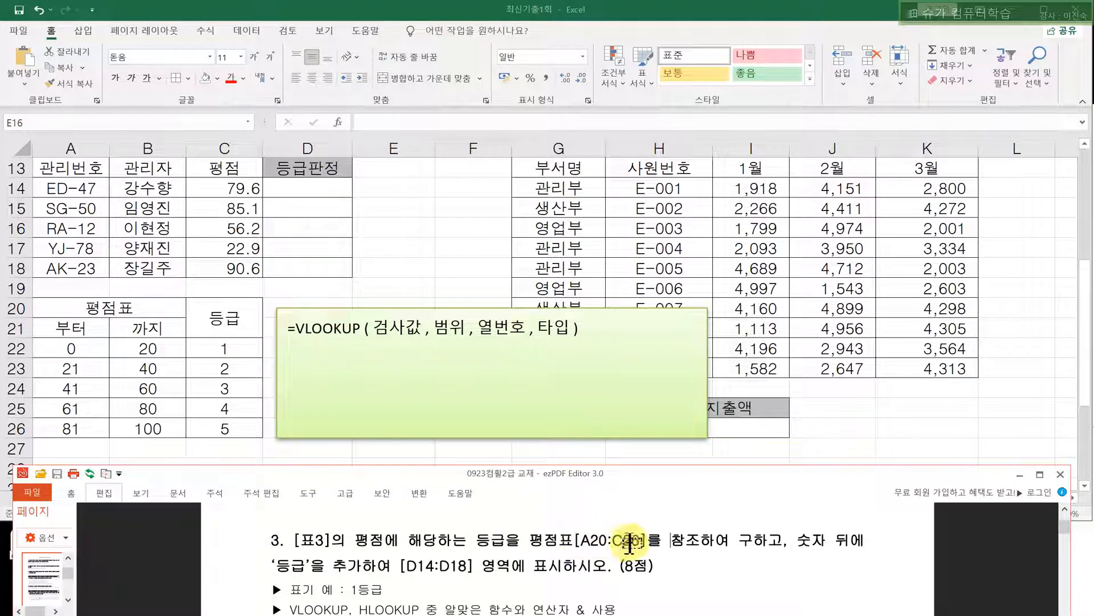
- Shade the 평점표 range A20:C26 with the standard yellow fill colour and select D14 under 등급판정
click(79, 354)
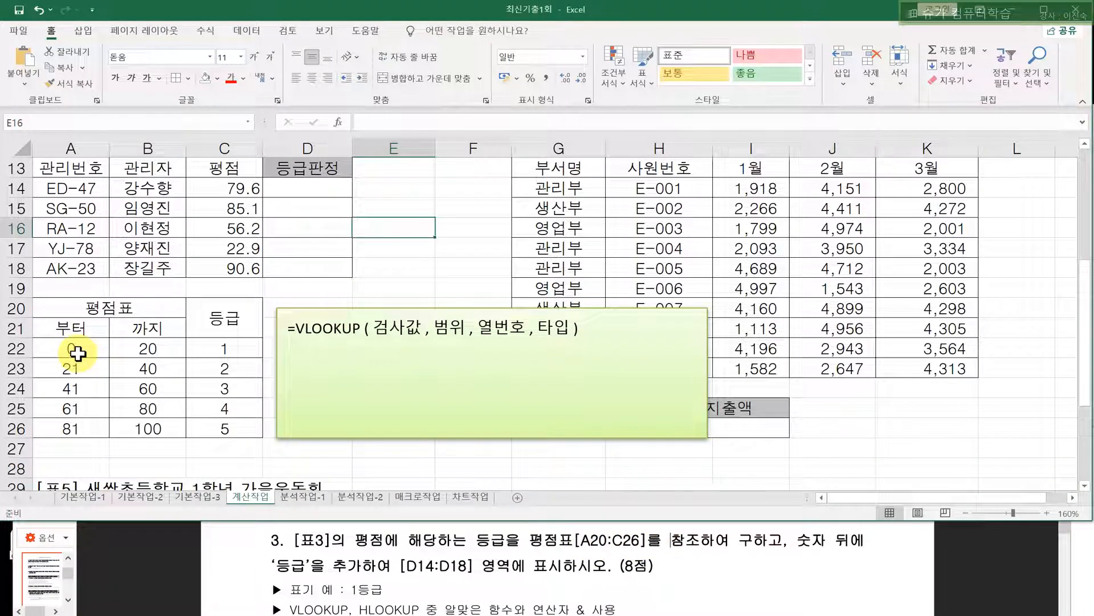
click(68, 306)
drag(68, 306, 208, 423)
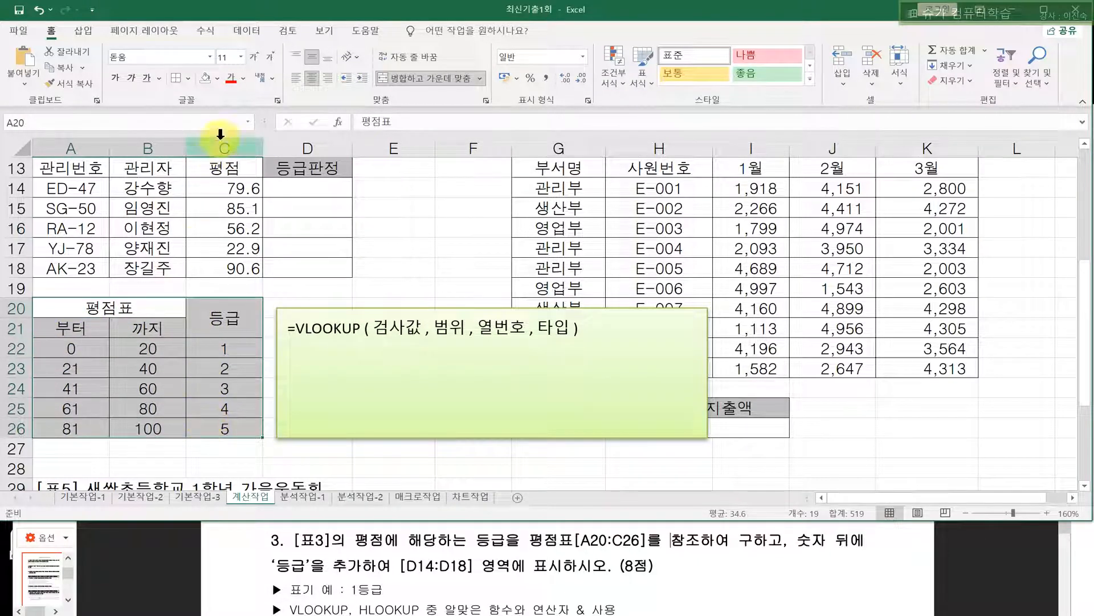
click(218, 78)
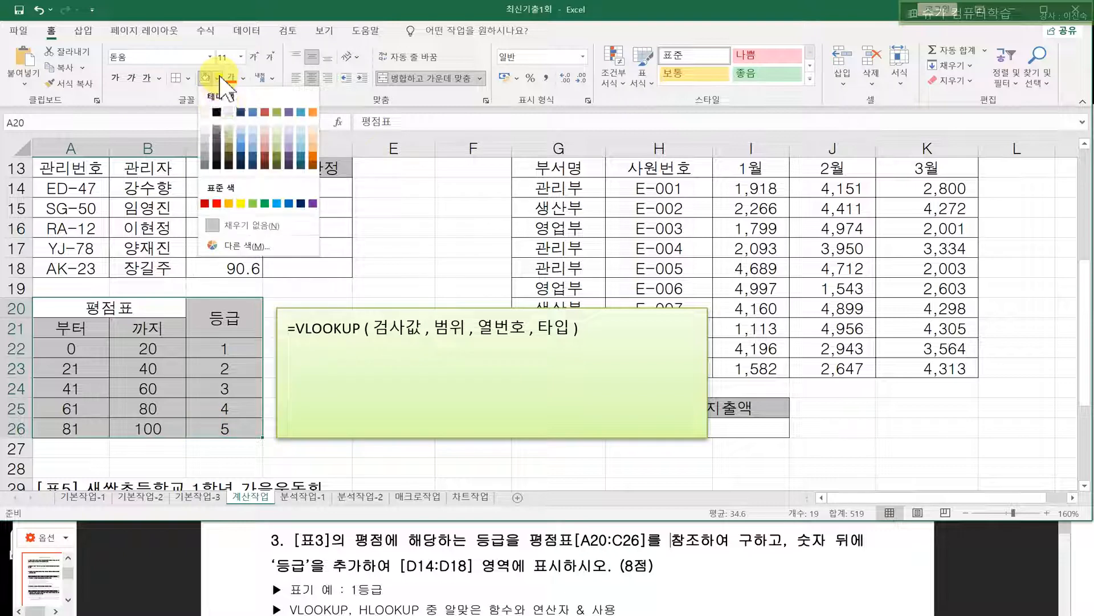
click(240, 203)
click(174, 385)
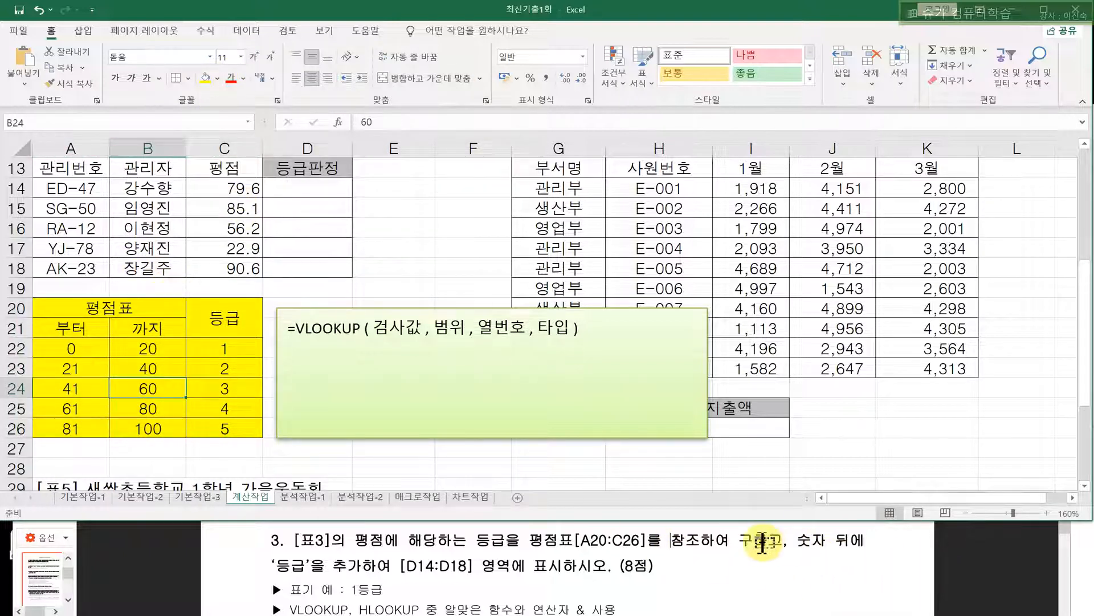
click(308, 189)
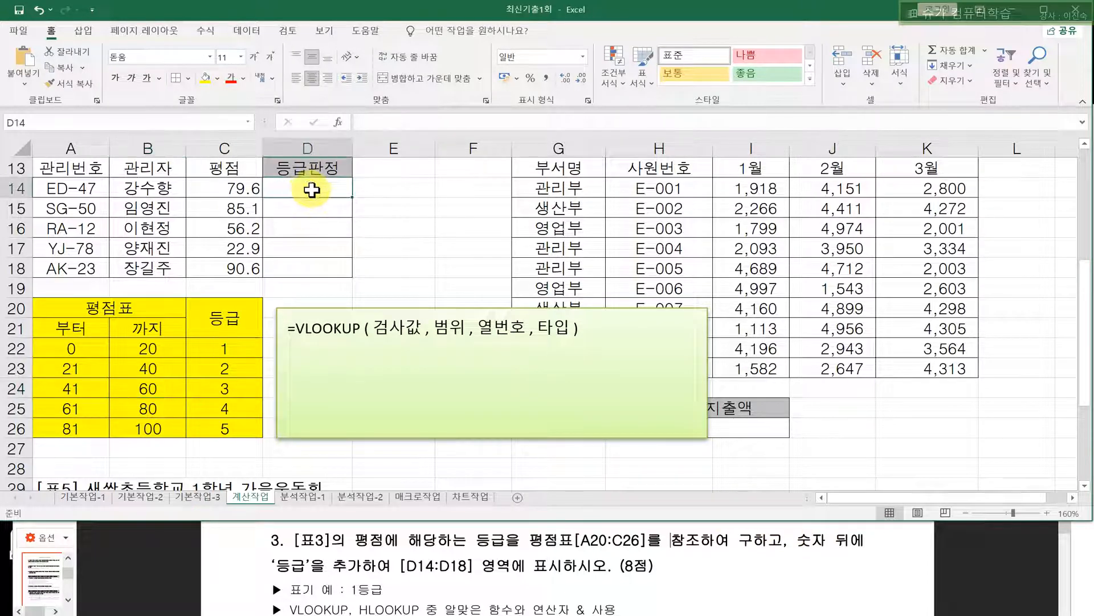
- Examine the 등급판정 cells, the VLOOKUP syntax note and the 등급 column against problem 3's VLOOKUP/HLOOKUP hint
click(318, 208)
click(315, 227)
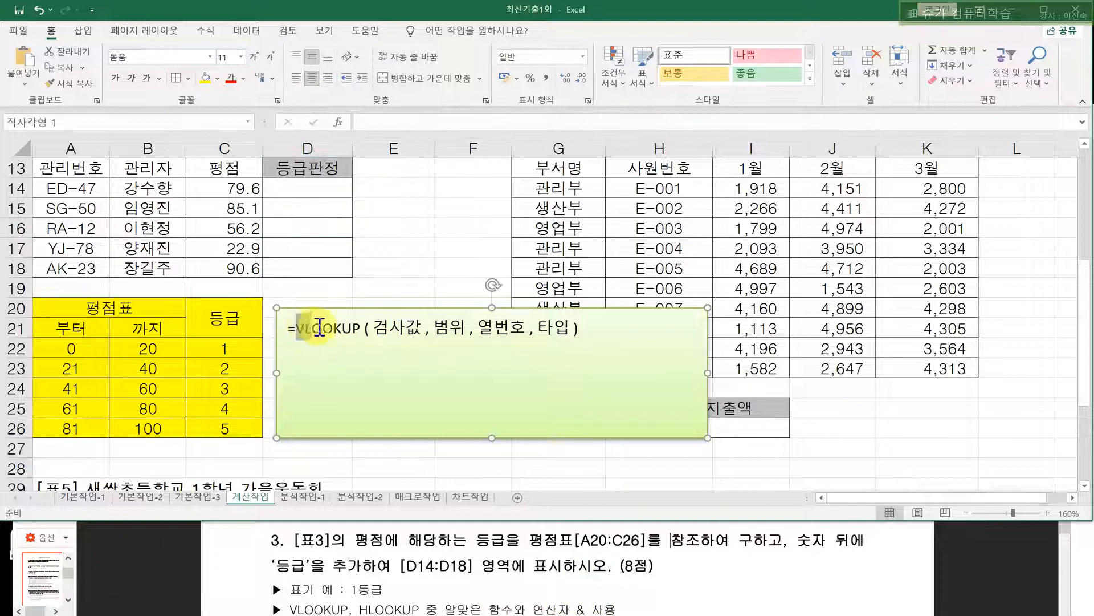
click(365, 349)
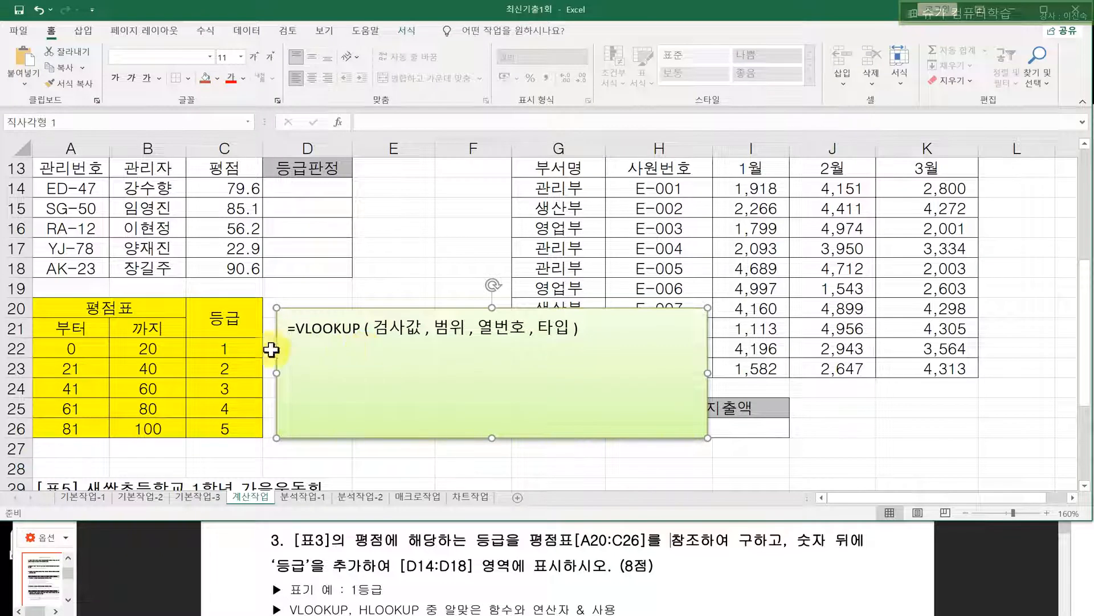
drag(220, 347, 227, 429)
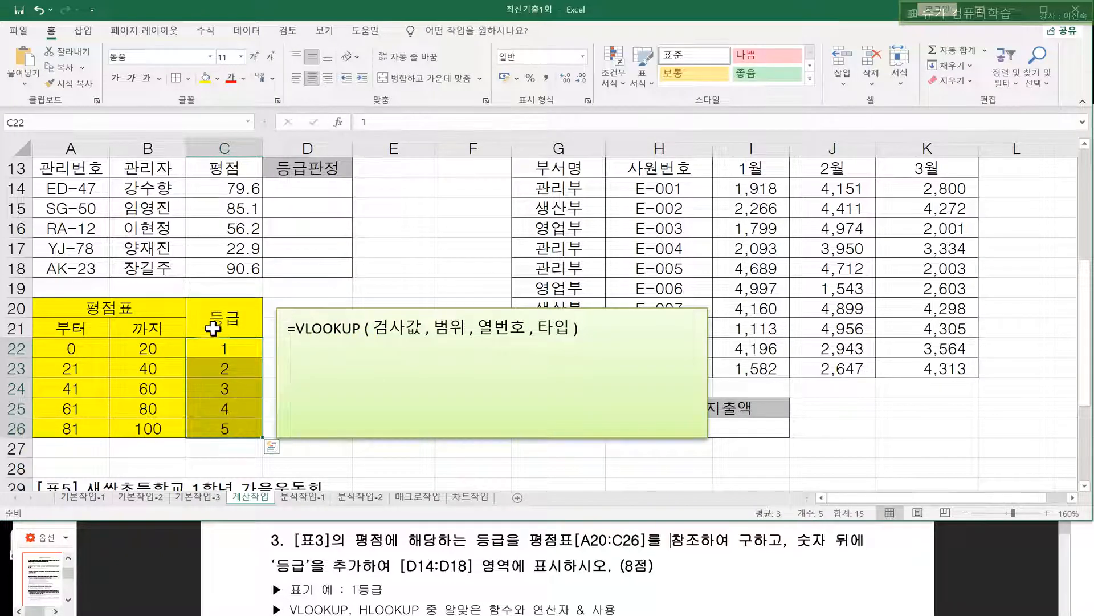
drag(215, 325, 225, 428)
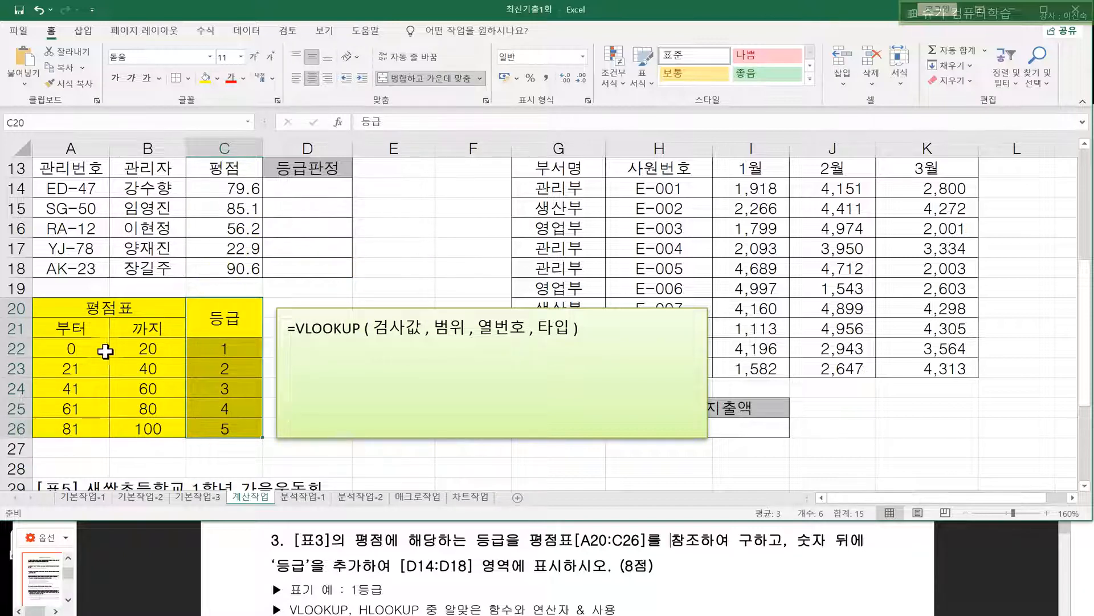
drag(359, 609, 384, 609)
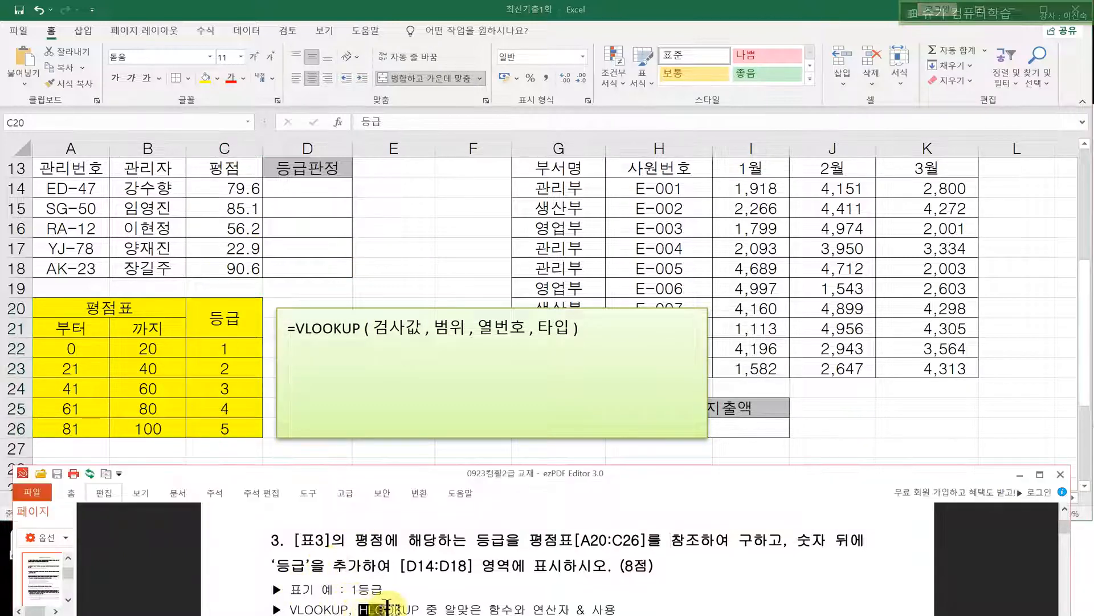
click(159, 376)
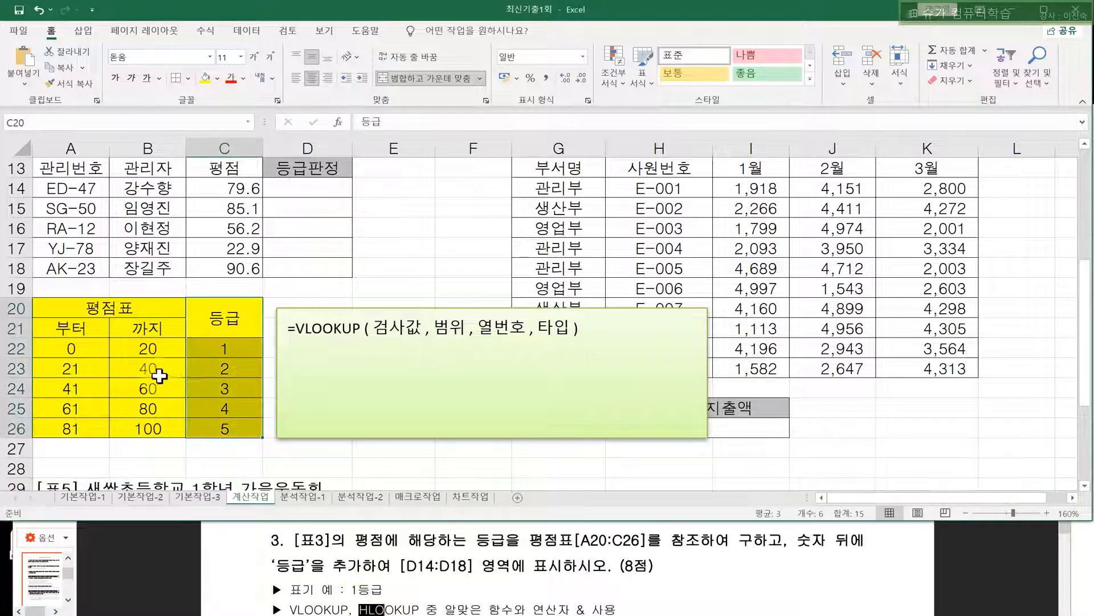
- Examine the row and column layout of the 평점표 to decide between VLOOKUP and HLOOKUP
click(9, 331)
click(9, 368)
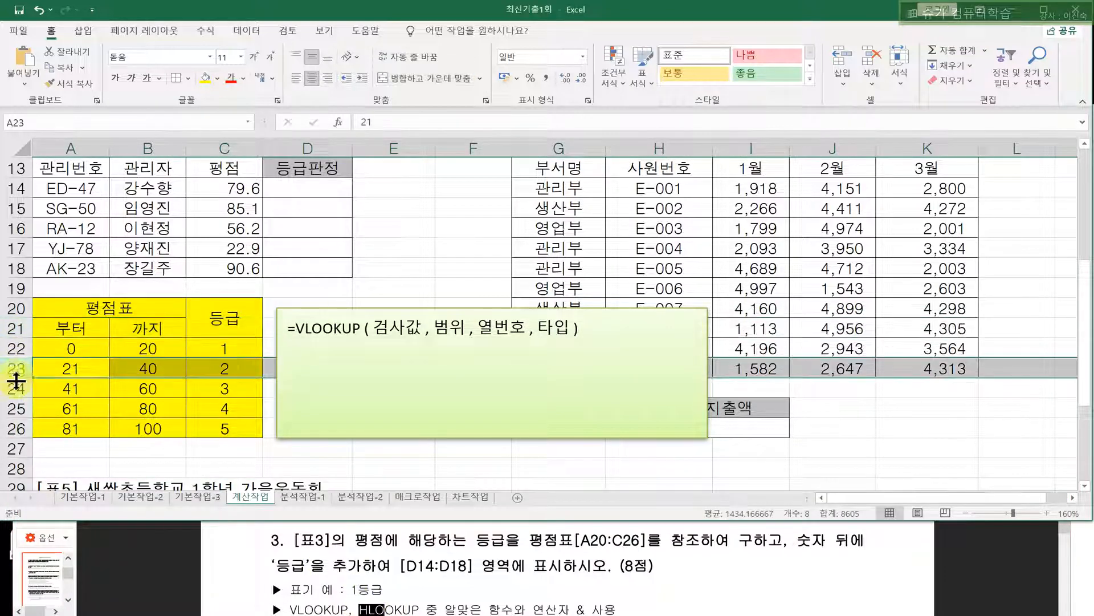
click(15, 390)
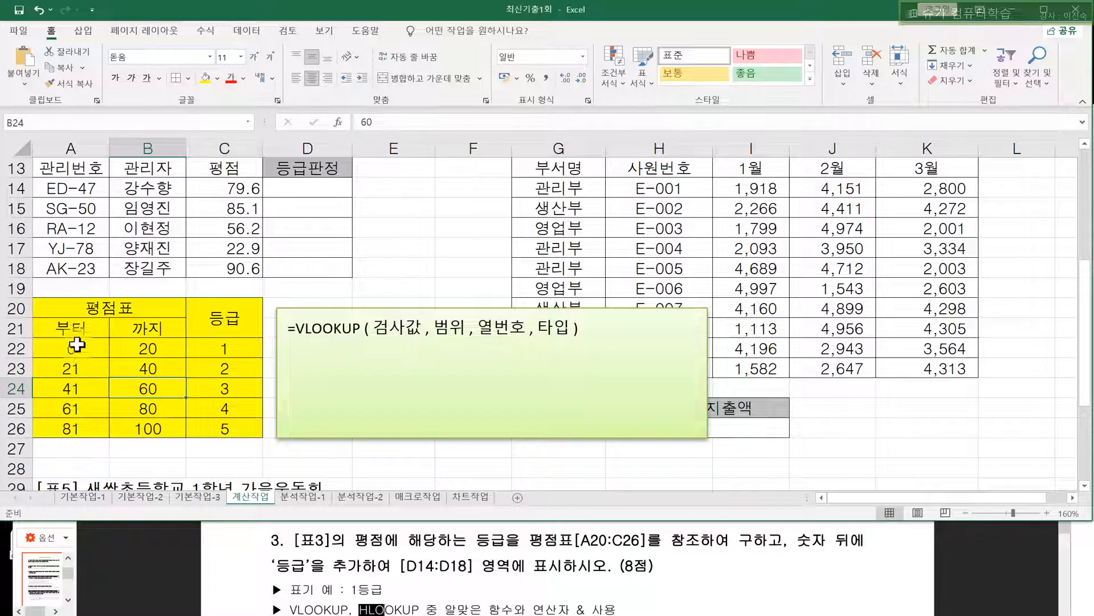
click(78, 147)
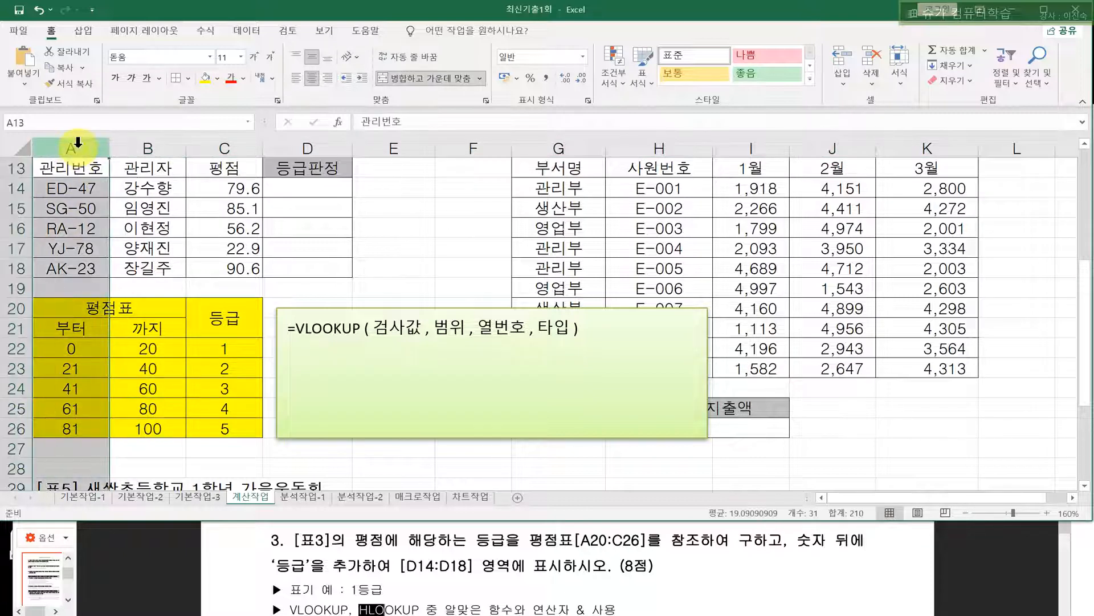
click(147, 148)
click(224, 148)
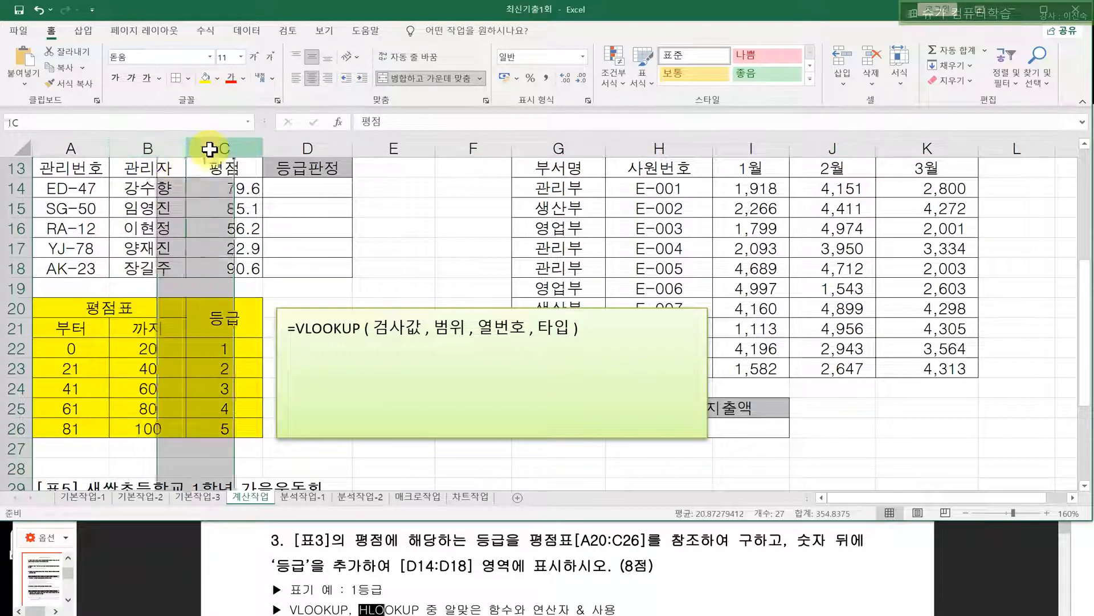
click(189, 310)
drag(71, 346, 84, 411)
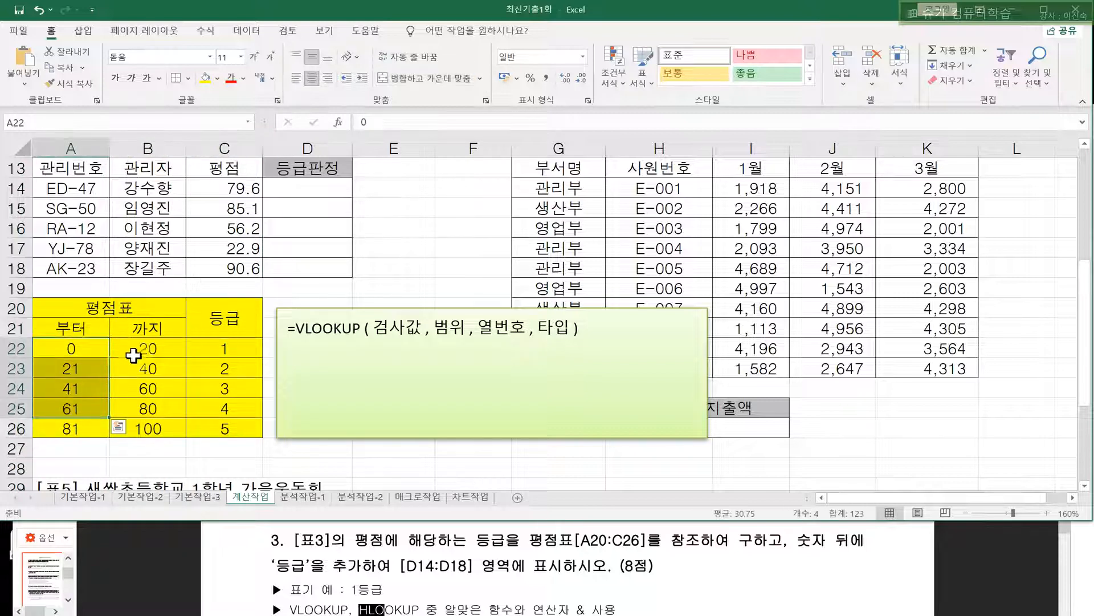
drag(142, 350, 153, 408)
drag(228, 349, 228, 428)
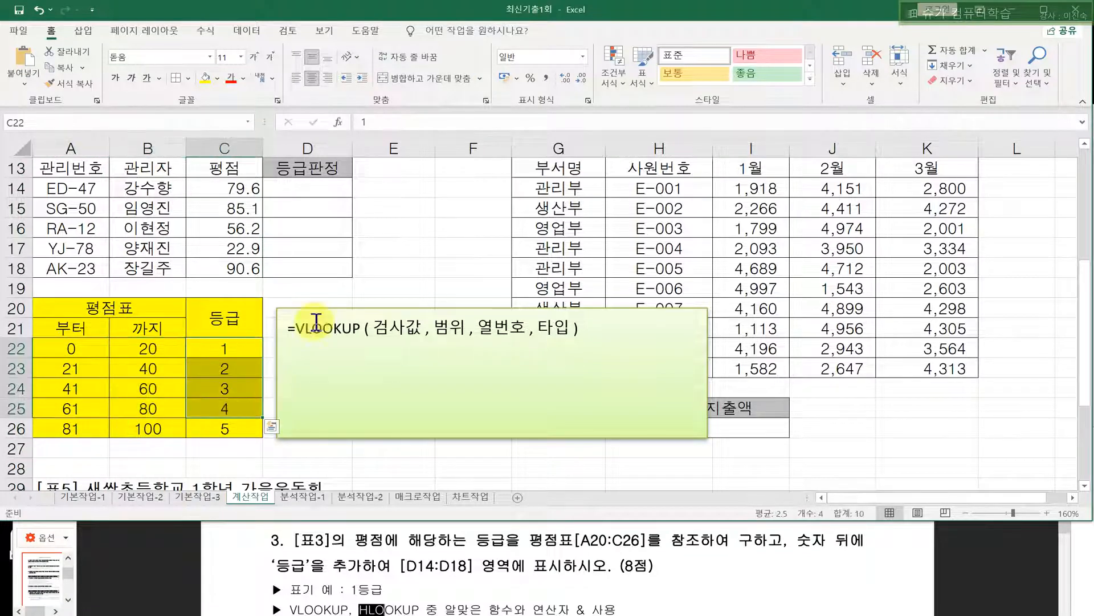
- Start a VLOOKUP formula in D14 and open its function arguments
click(293, 188)
click(385, 119)
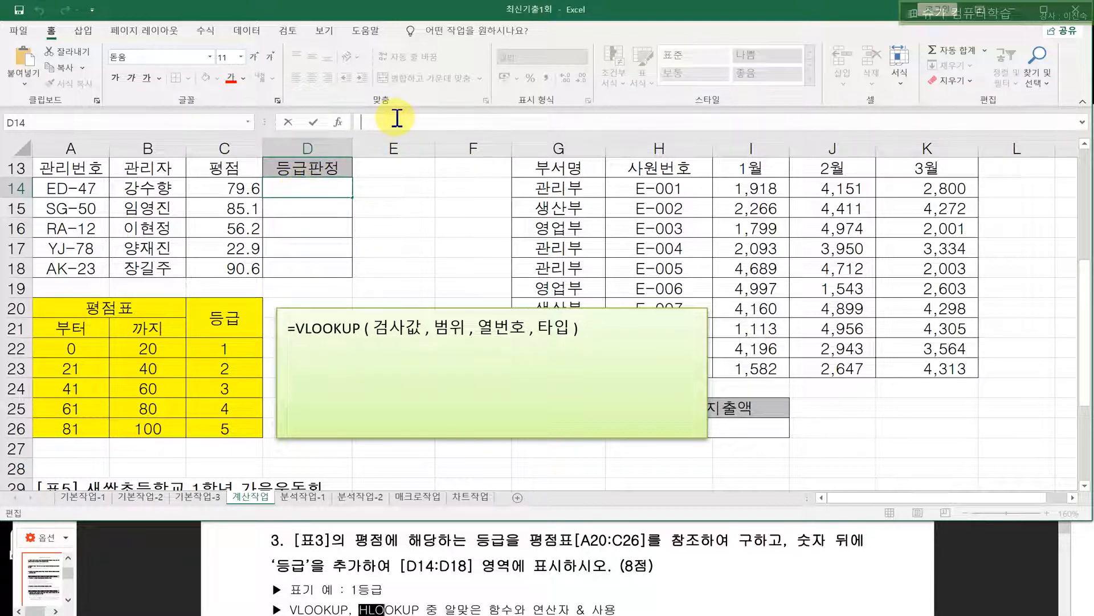
text(=)
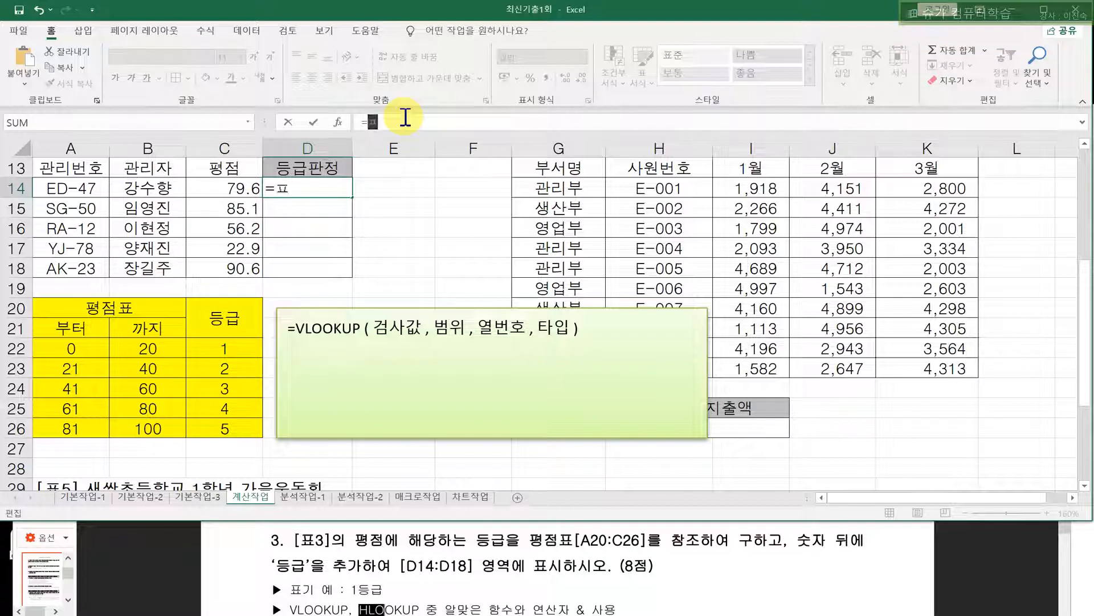
text(V)
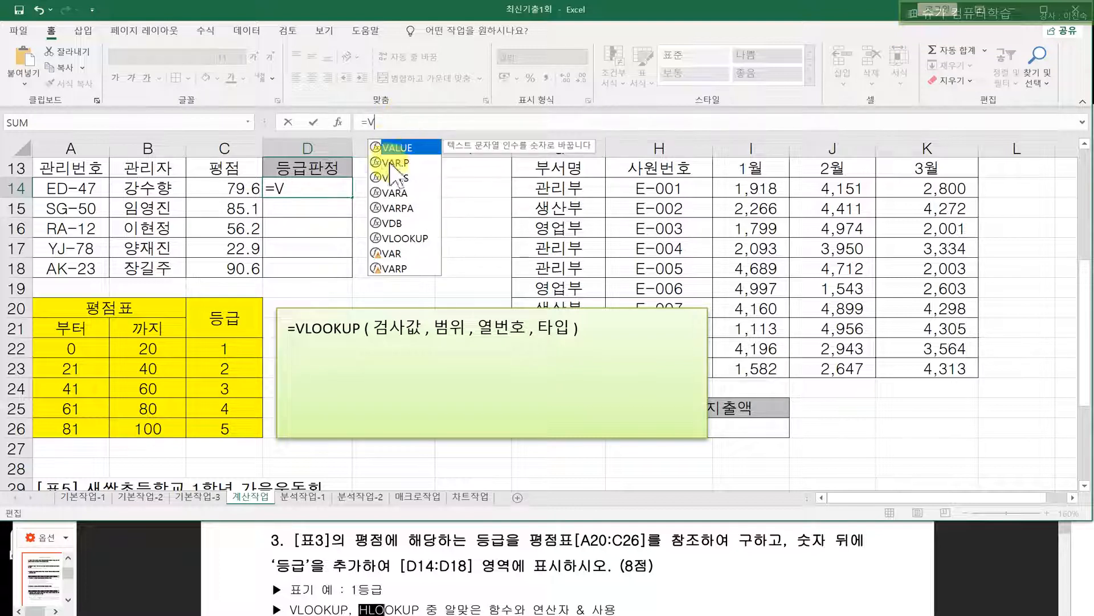
click(419, 238)
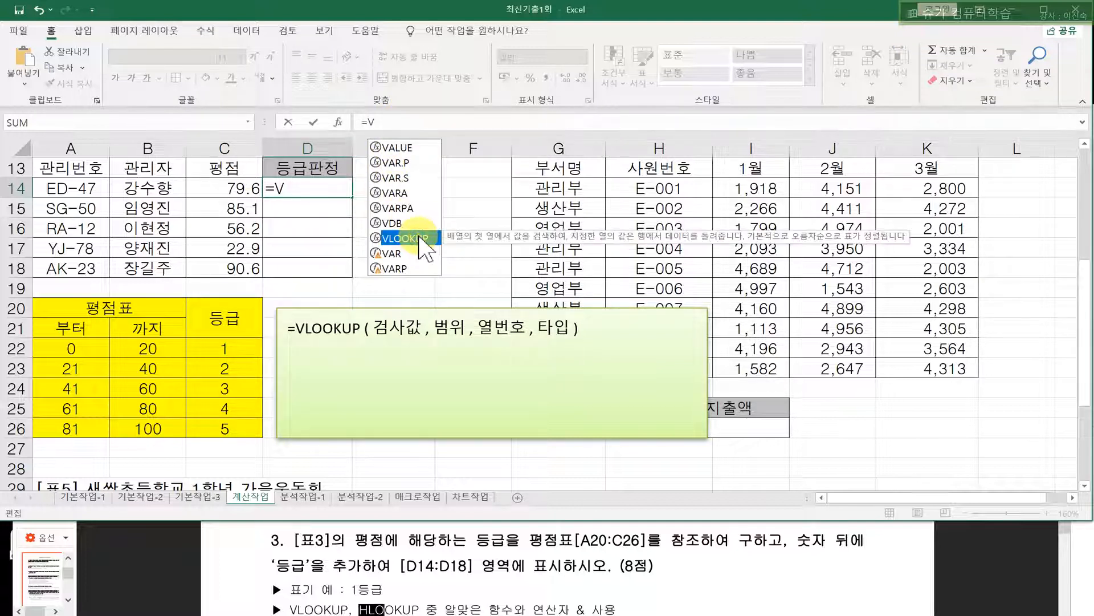
double_click(419, 238)
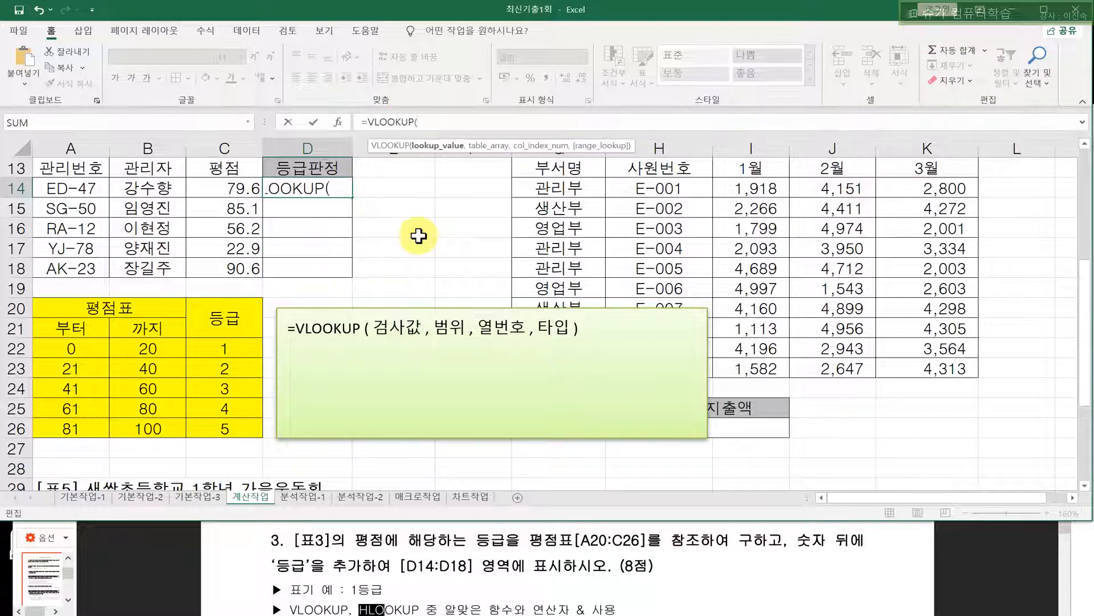
click(337, 123)
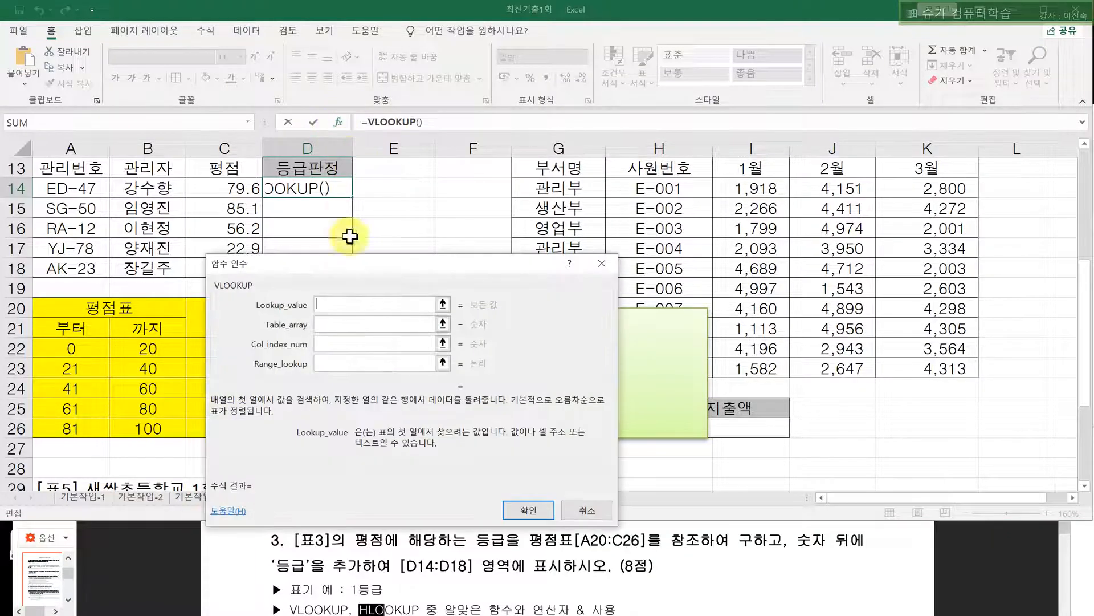
- Set the VLOOKUP Lookup_value to the first 평점 cell, C14
drag(354, 251, 419, 348)
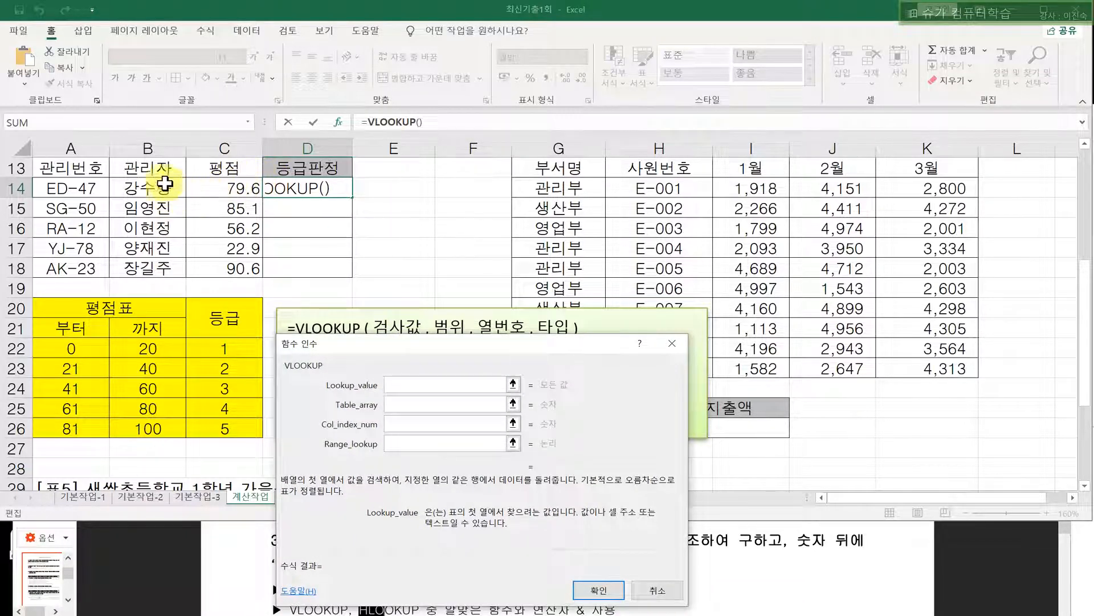
click(220, 190)
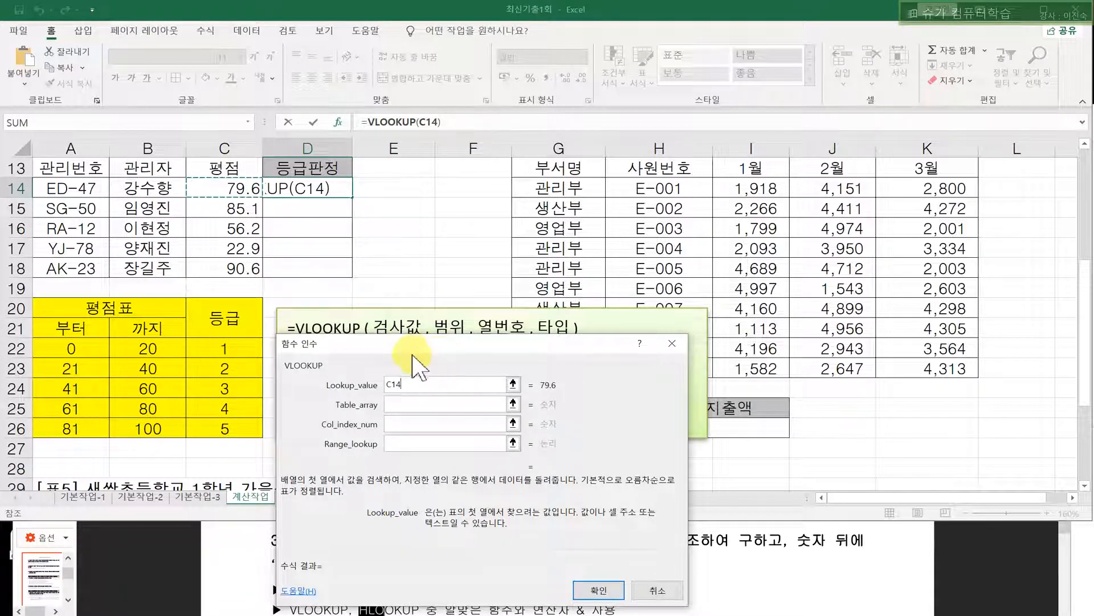
drag(408, 349, 408, 362)
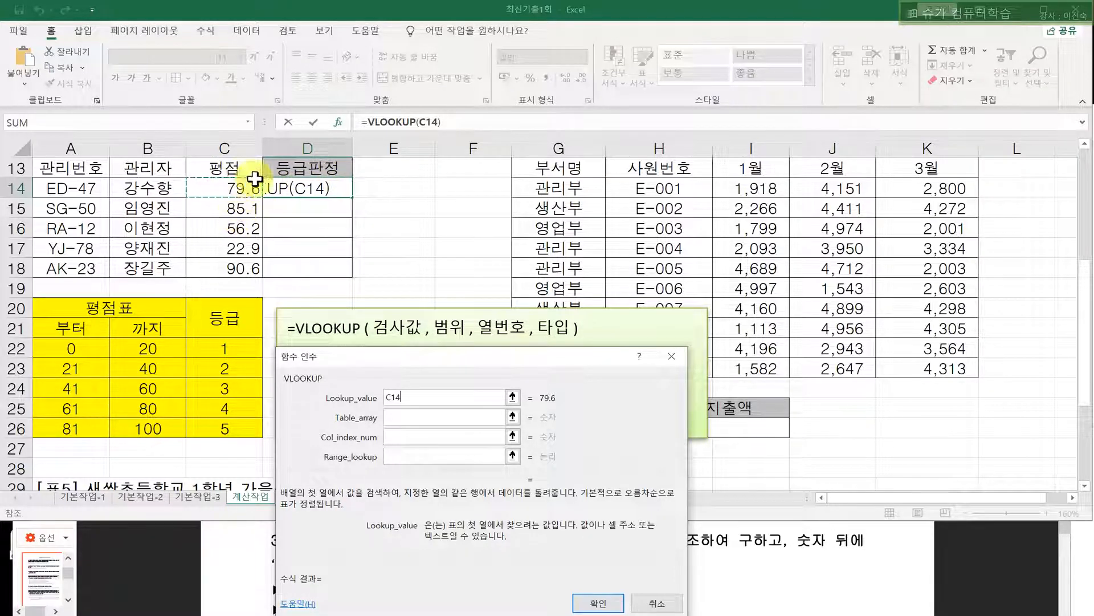
drag(409, 396, 371, 399)
- Set the VLOOKUP Table_array to the 평점표 range A20:C26, keeping the arguments dialog clear of the table
click(406, 421)
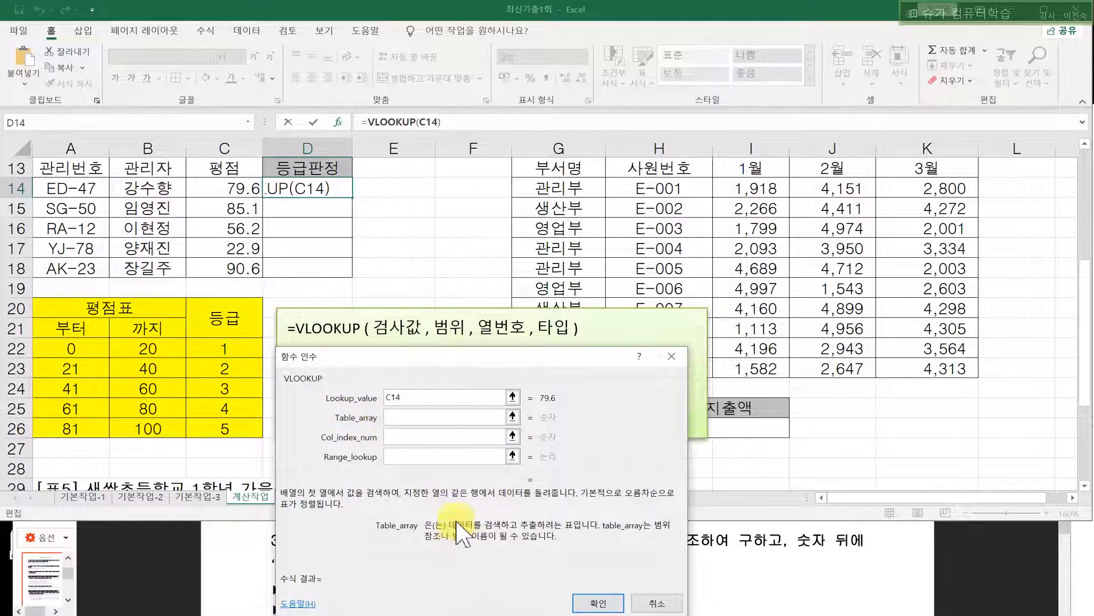
drag(438, 356, 418, 25)
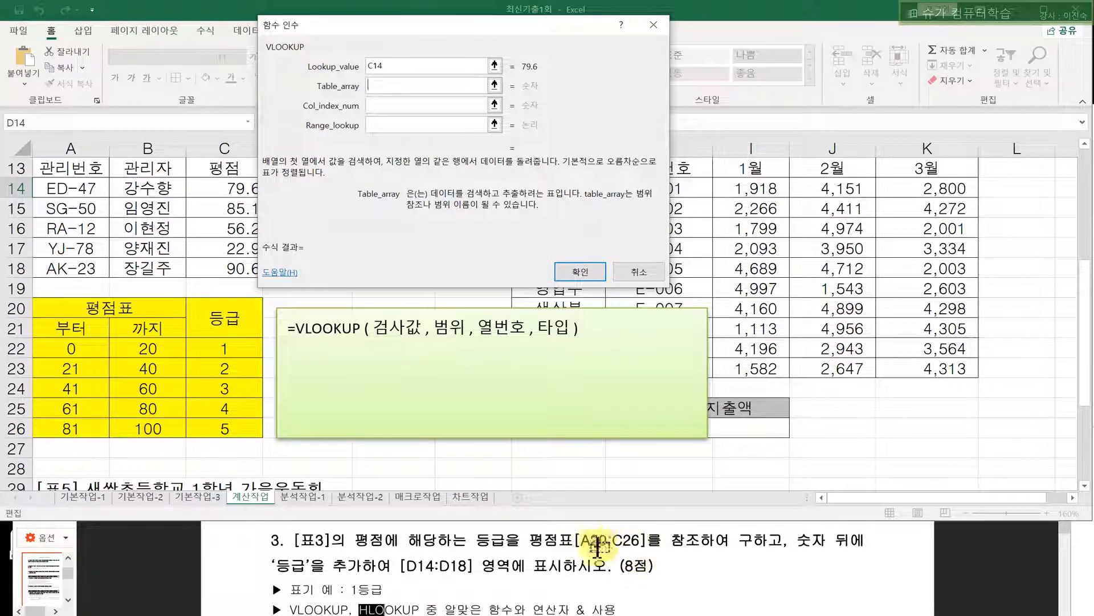
drag(380, 25, 481, 174)
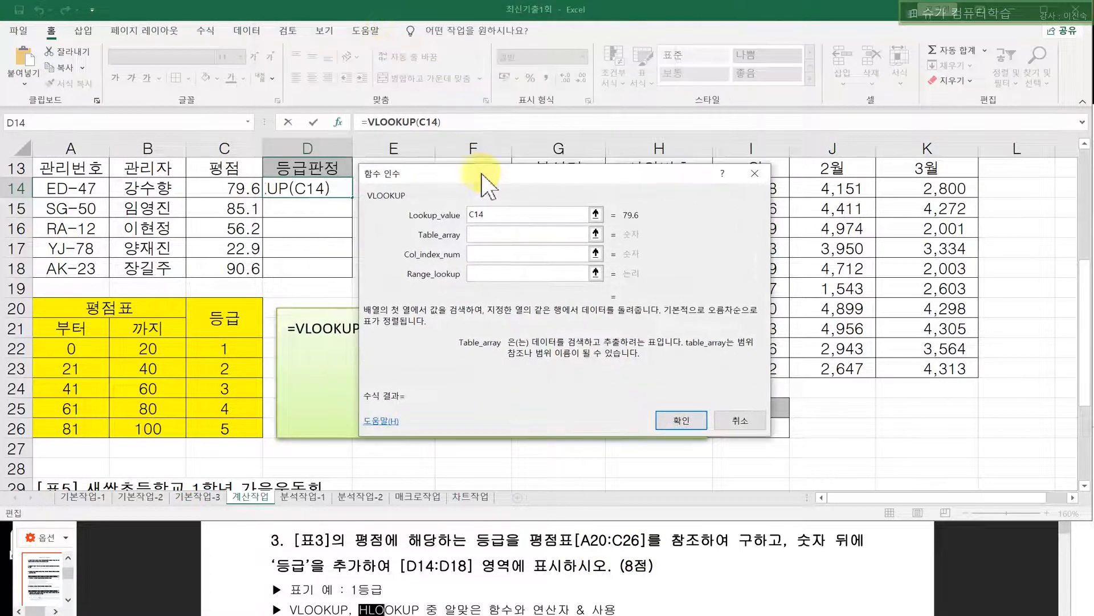
drag(71, 310, 205, 428)
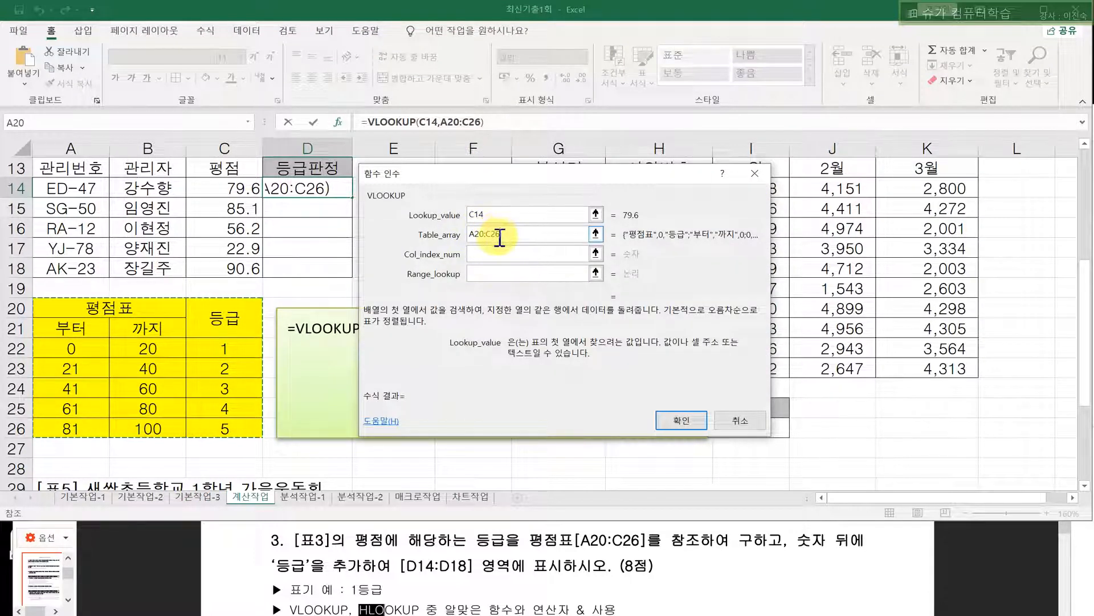
drag(504, 179, 747, 249)
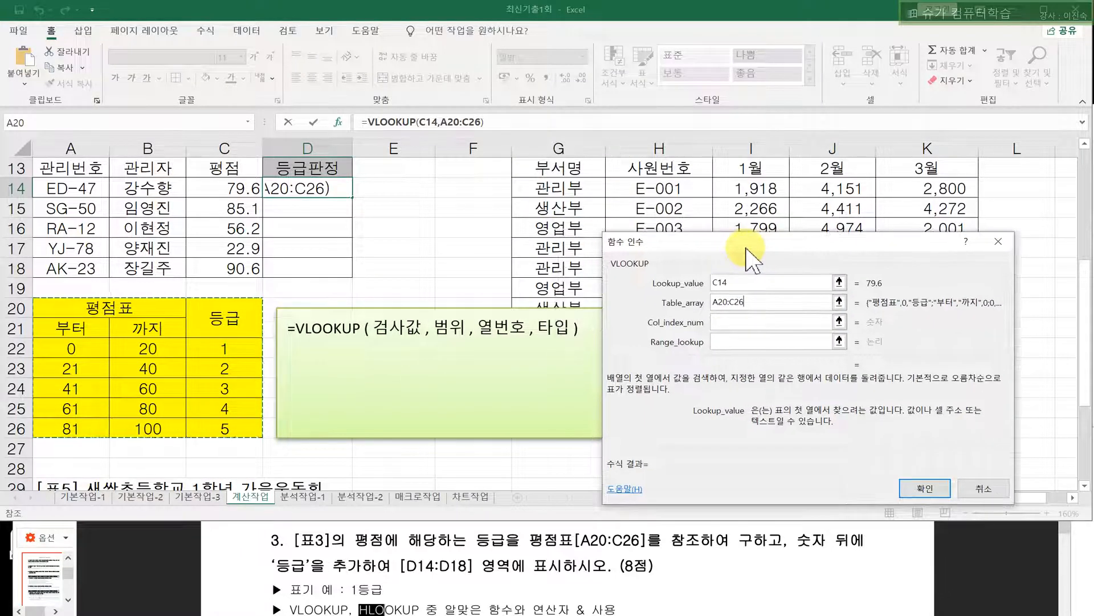
drag(753, 303, 676, 308)
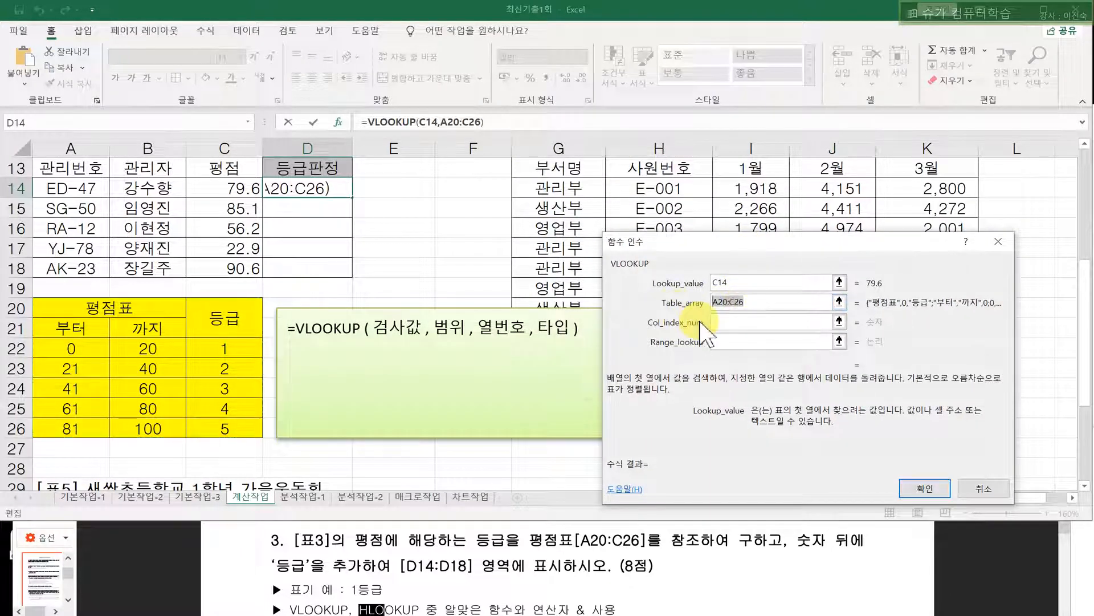
- Set Col_index_num to 3 and Range_lookup to 1 for the VLOOKUP in D14 and confirm the formula
click(741, 325)
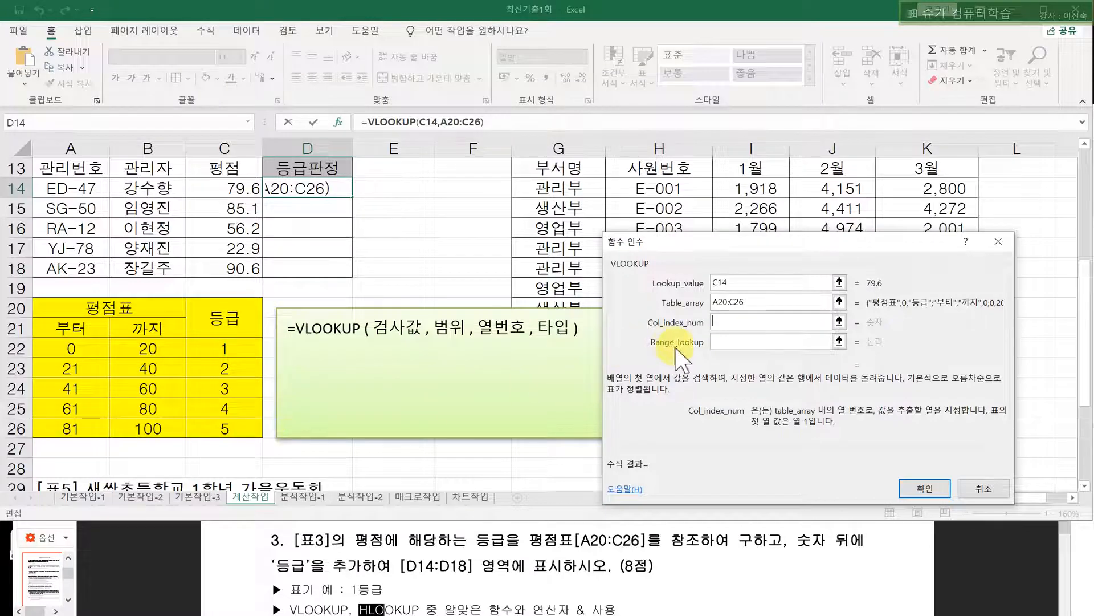
text(3)
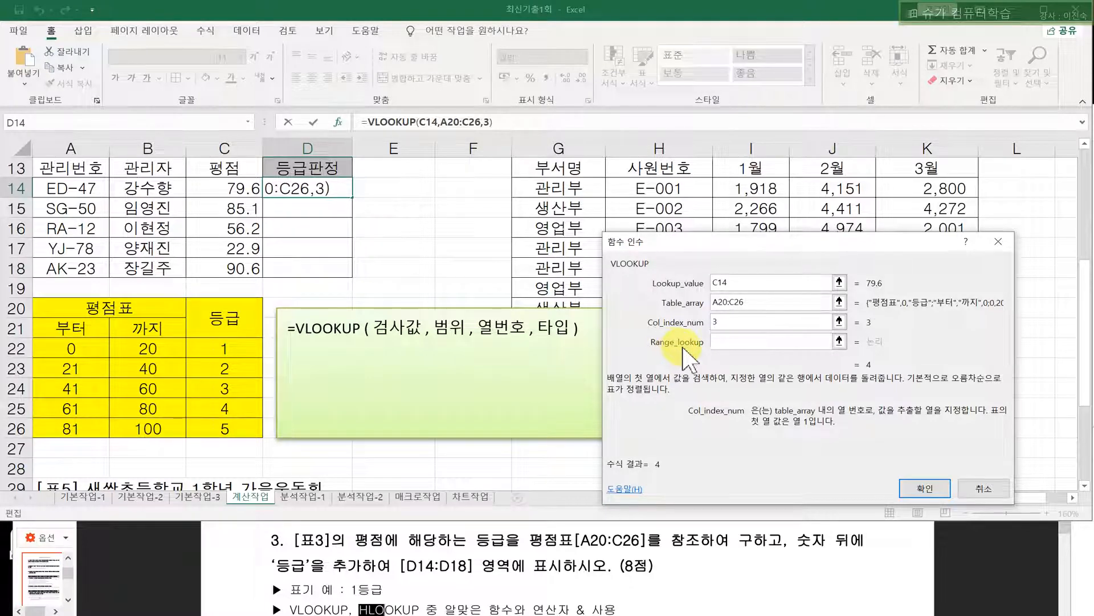
click(737, 348)
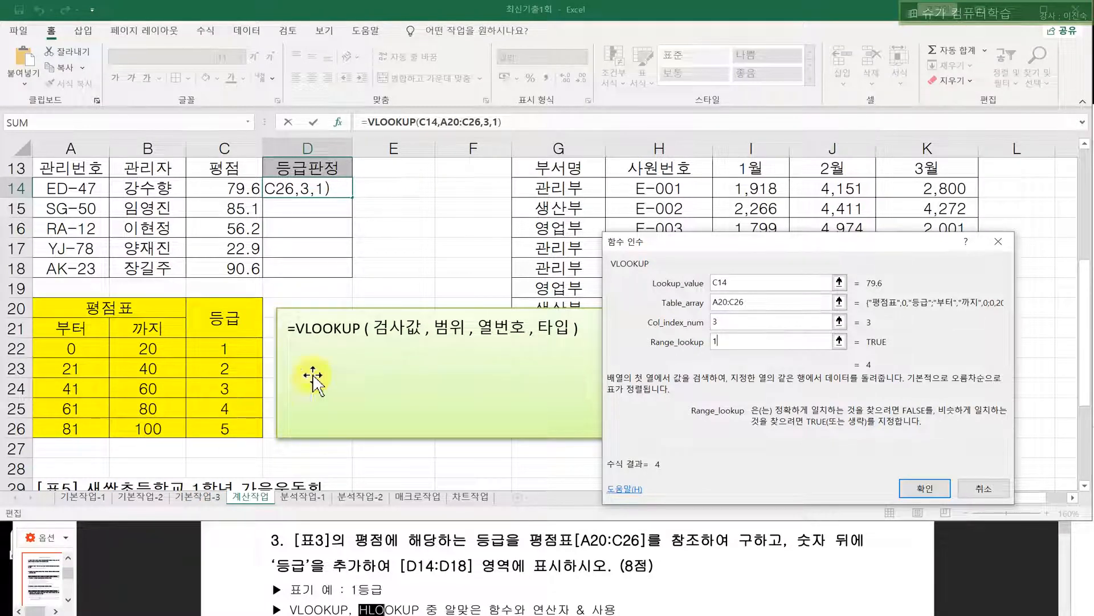
drag(739, 343, 711, 345)
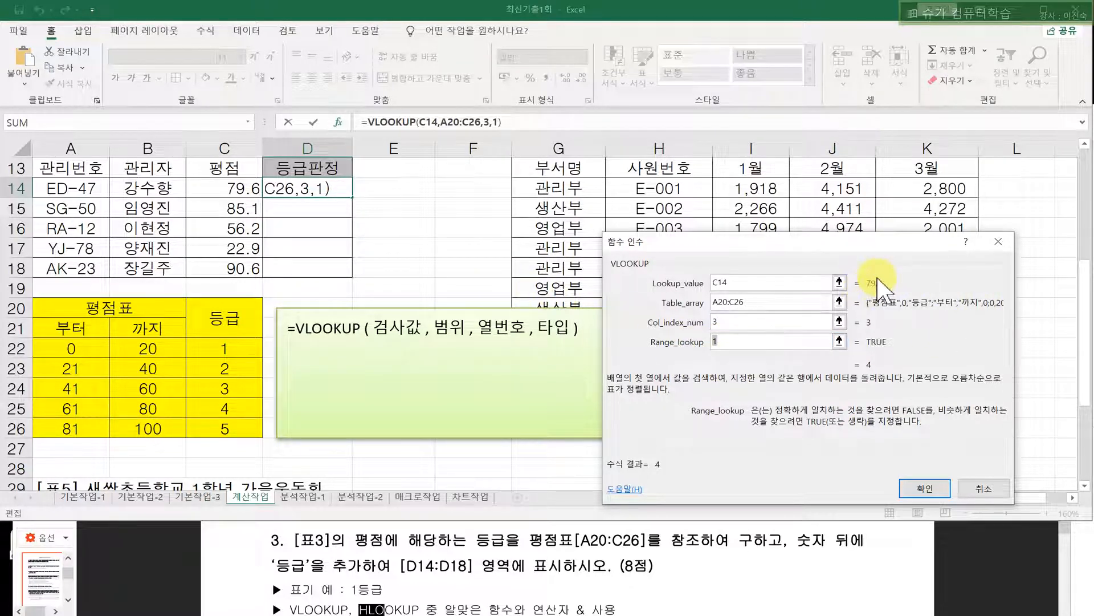
click(764, 301)
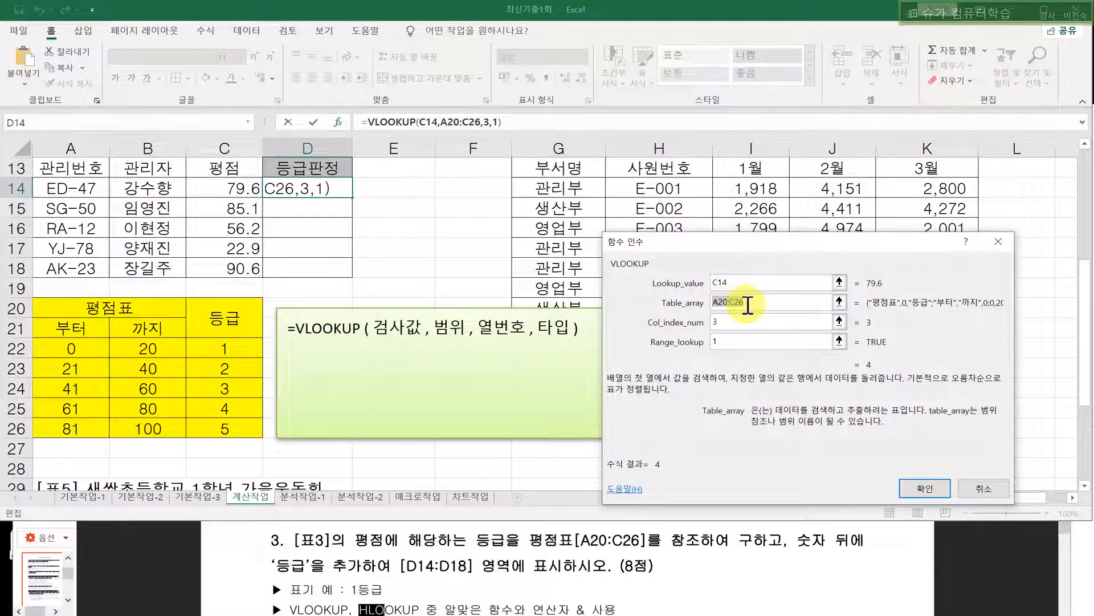
click(910, 488)
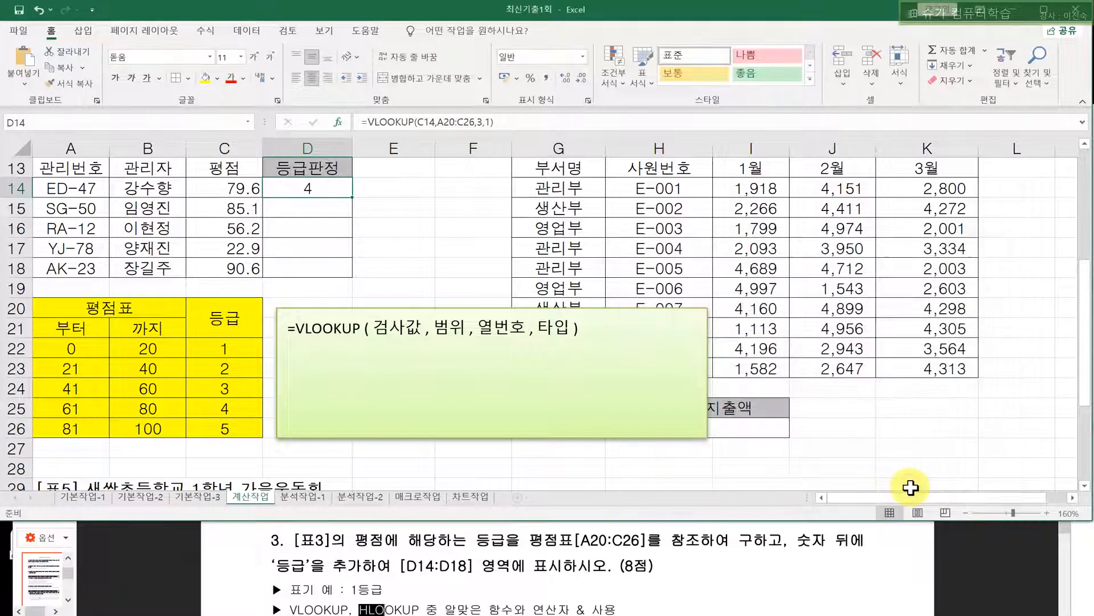
- Append &"등급" to the VLOOKUP formula in D14 and confirm it
click(541, 124)
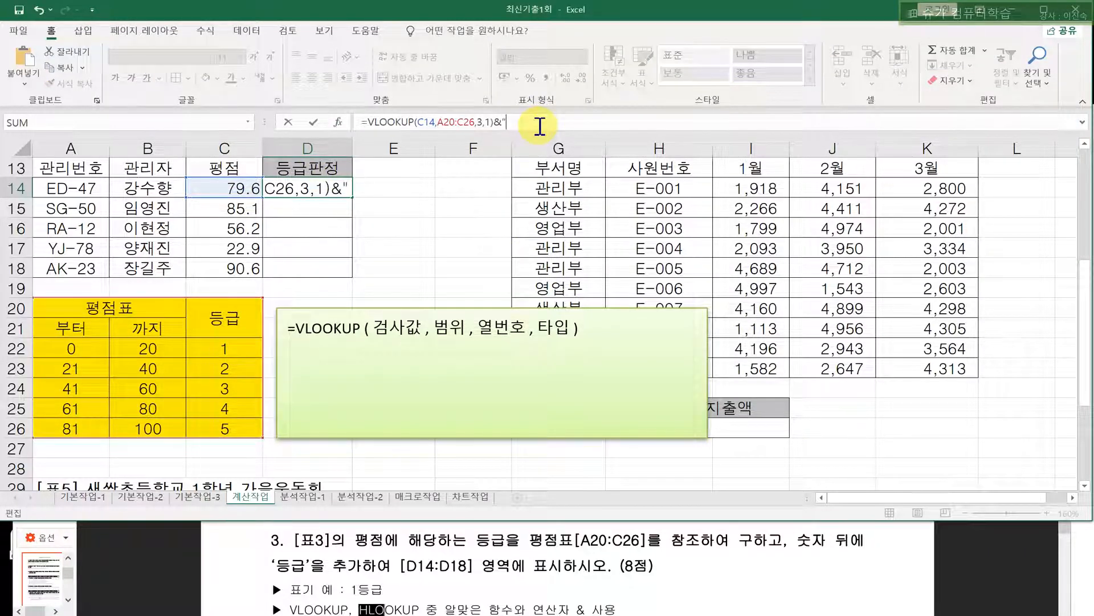
text(&"드)
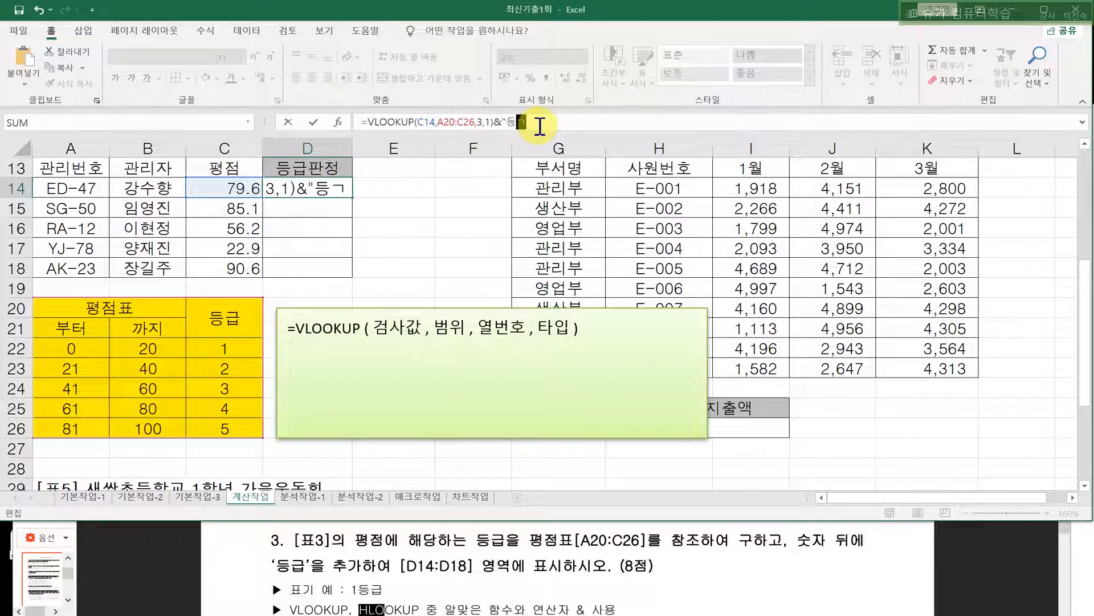
text(급")
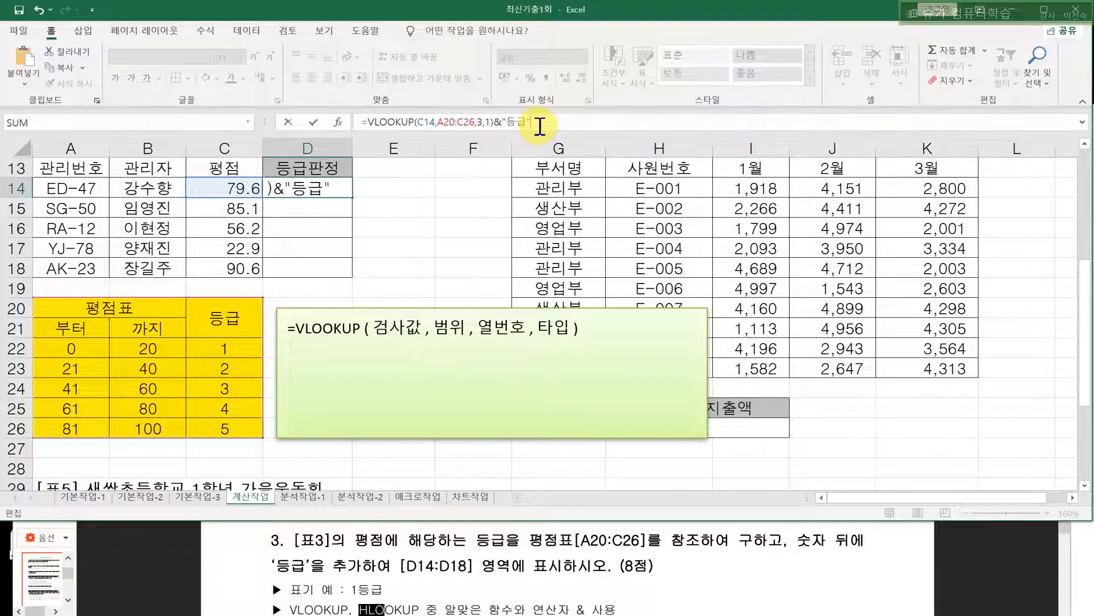
key(Return)
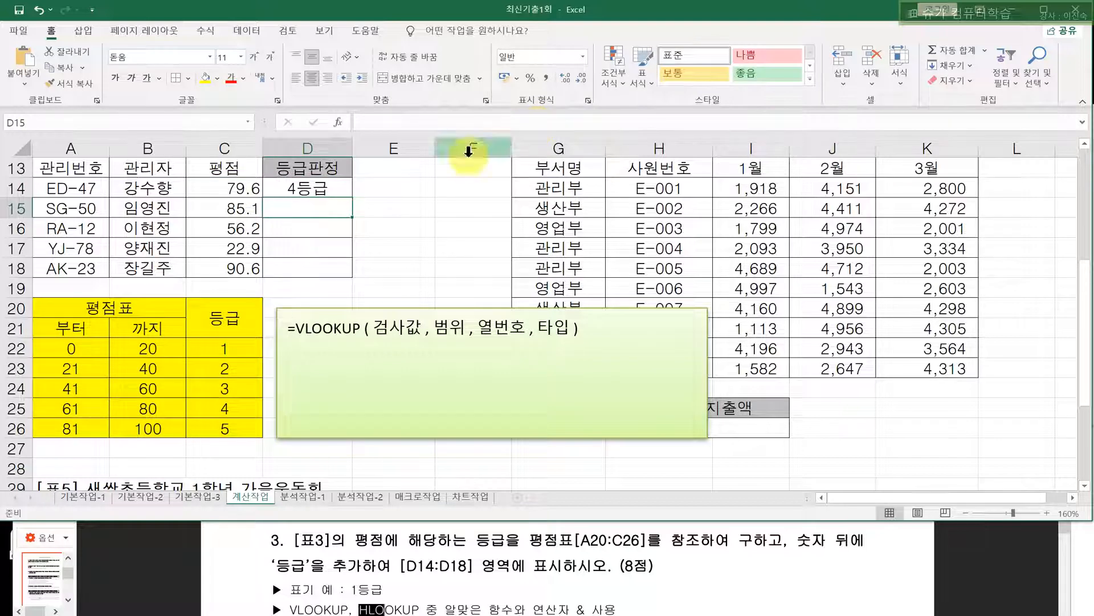
- Move the VLOOKUP syntax note slightly lower on the sheet and fill the D14 formula down through D18
click(342, 190)
click(447, 328)
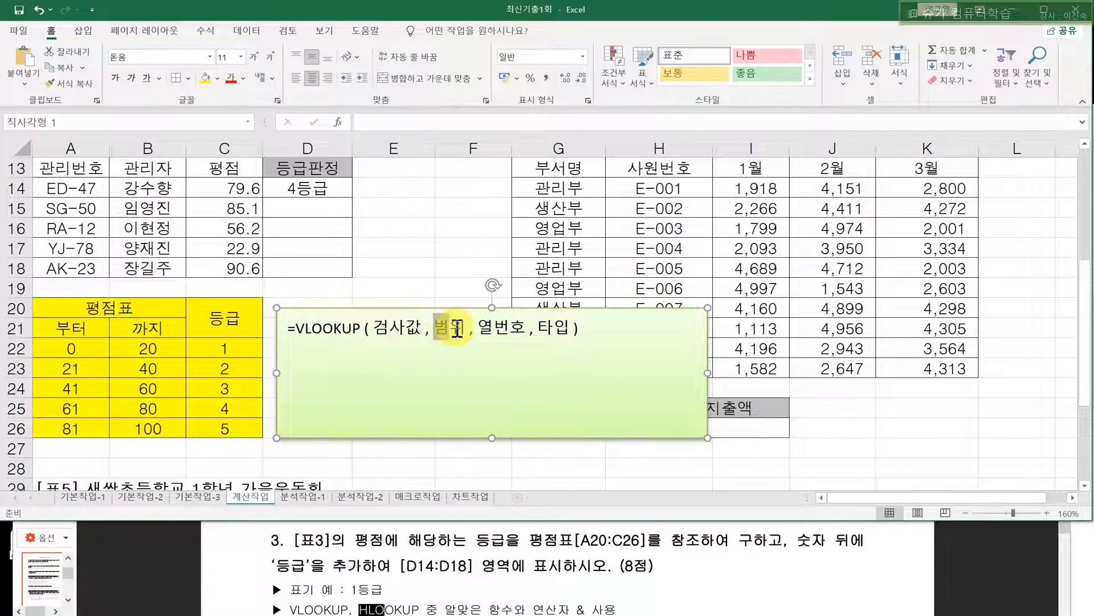
drag(457, 328, 467, 329)
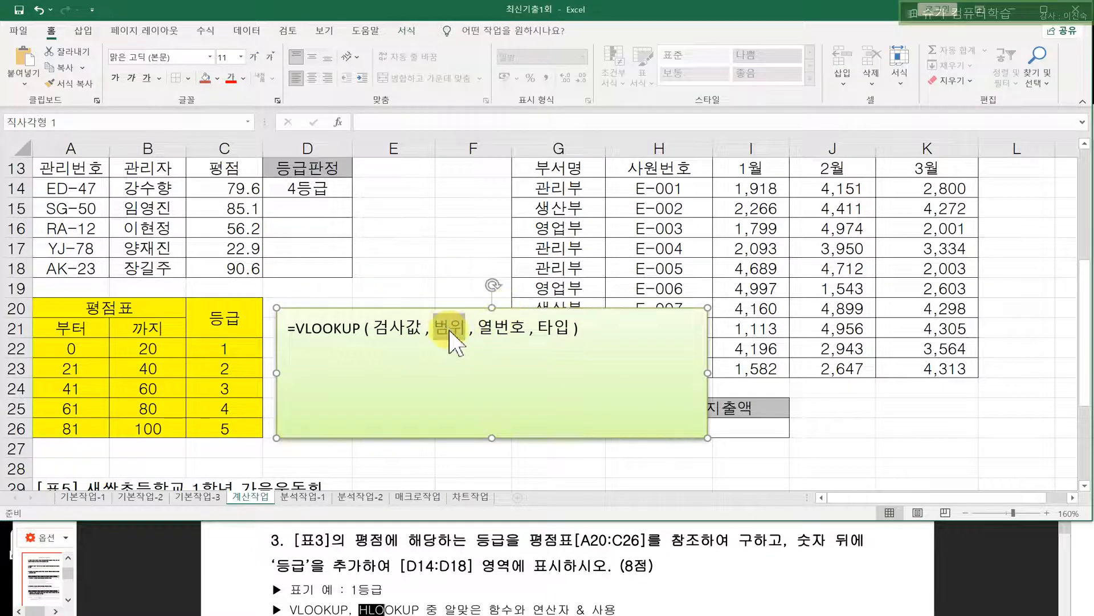
click(340, 194)
drag(350, 311, 350, 349)
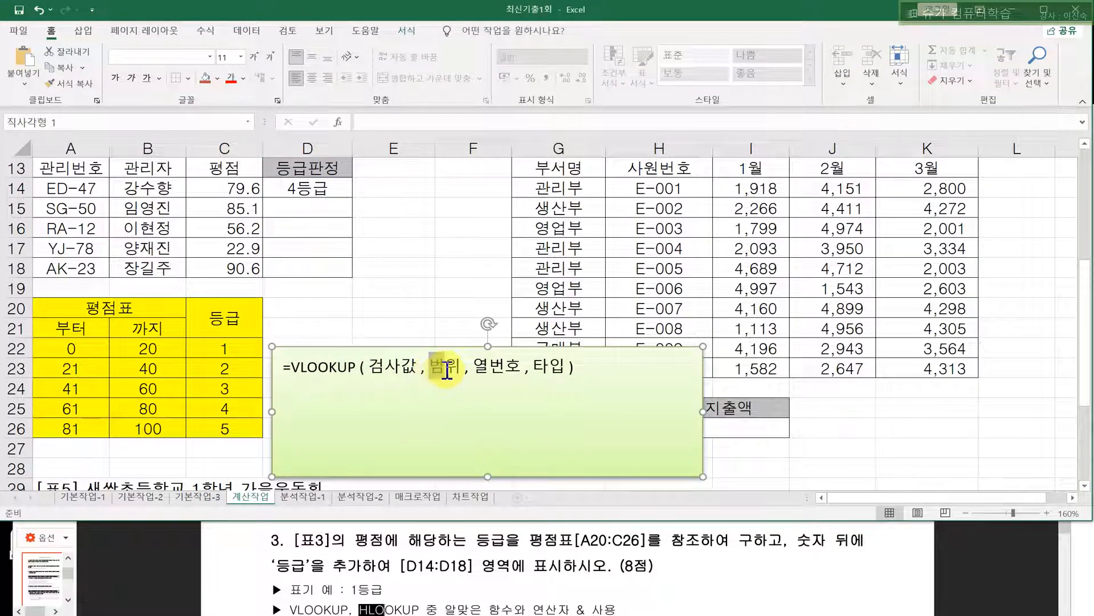
click(348, 186)
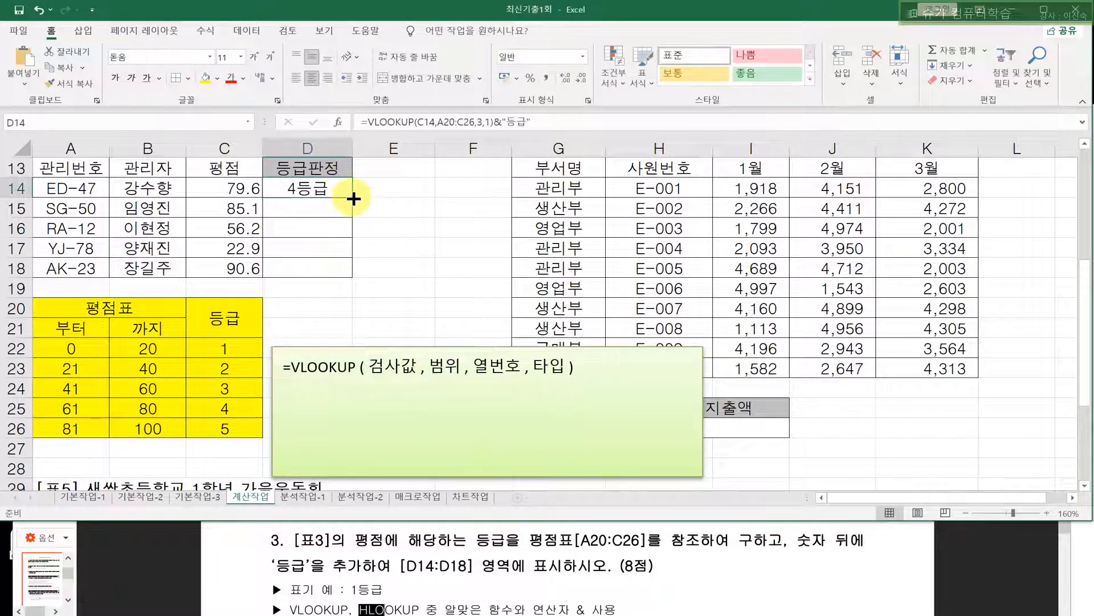
drag(354, 198, 359, 272)
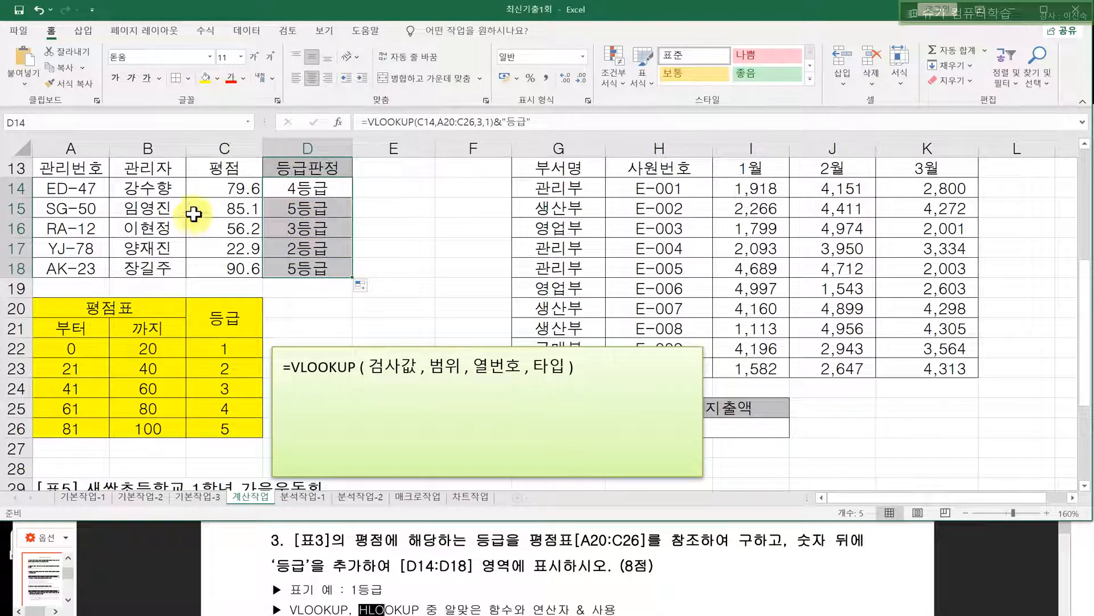
- Review the 표3 rows A14:D18 against the 평점표 values in A22:C26
drag(91, 187, 281, 262)
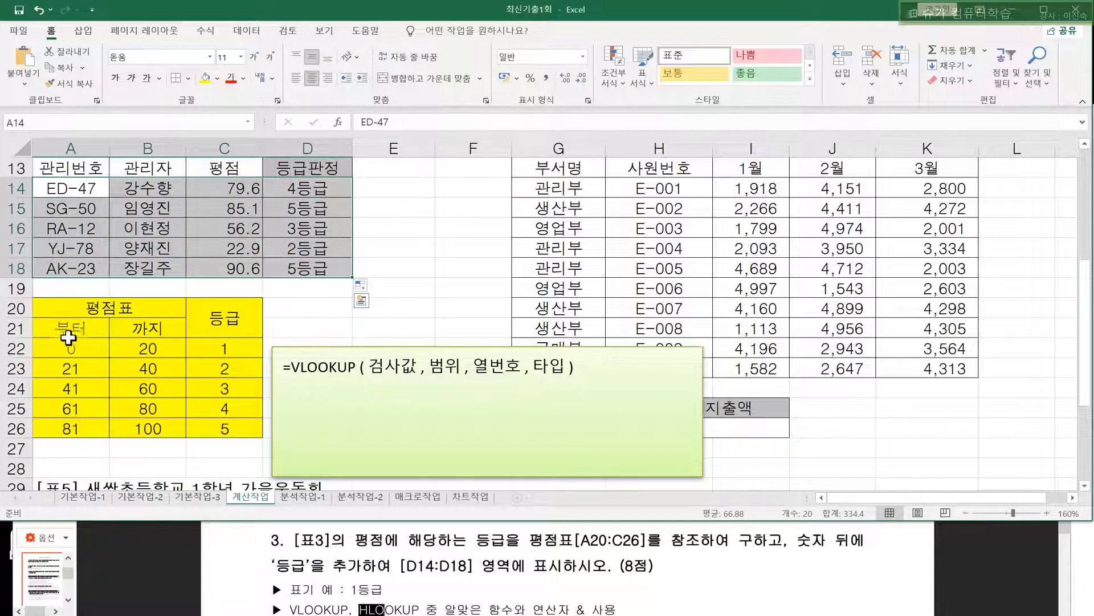
drag(68, 343, 225, 429)
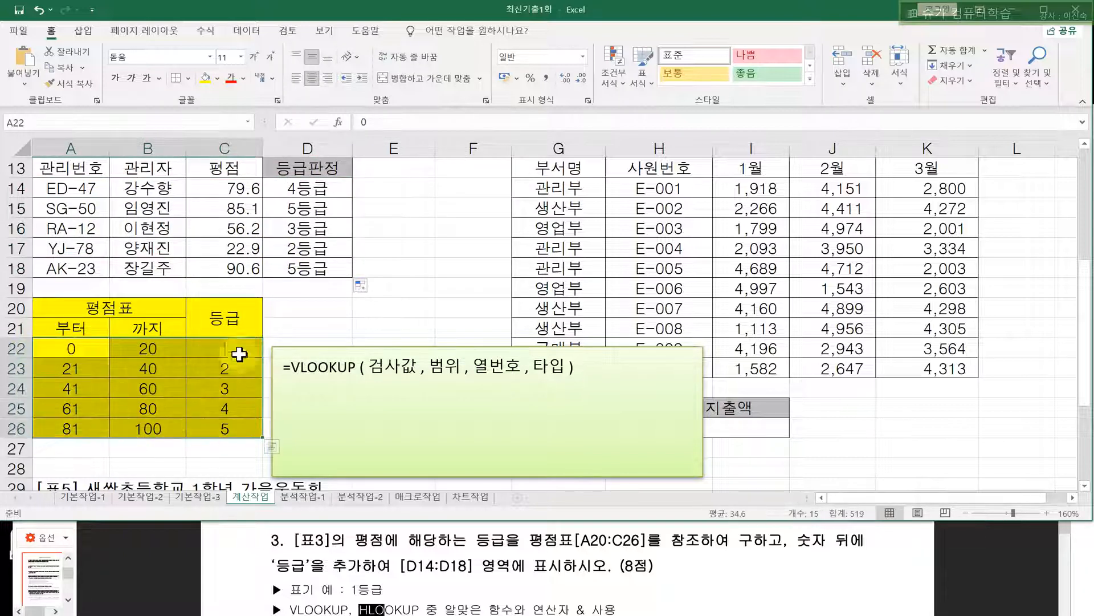
click(396, 248)
click(341, 192)
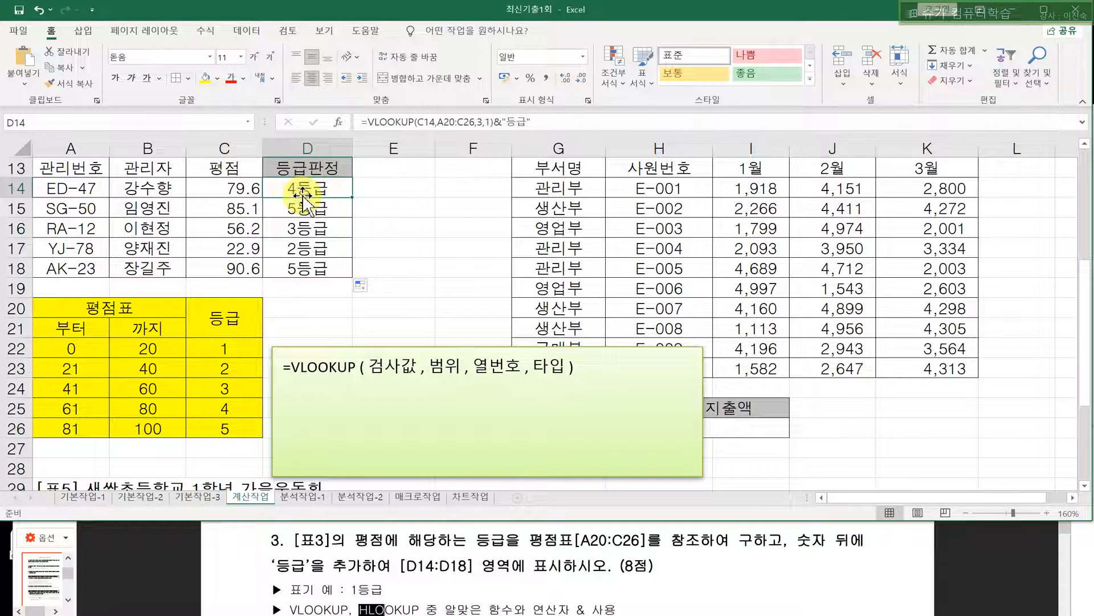
- Inspect the table ranges referenced by the copied VLOOKUP formulas in D15, D16 and D18 without changing them
double_click(297, 210)
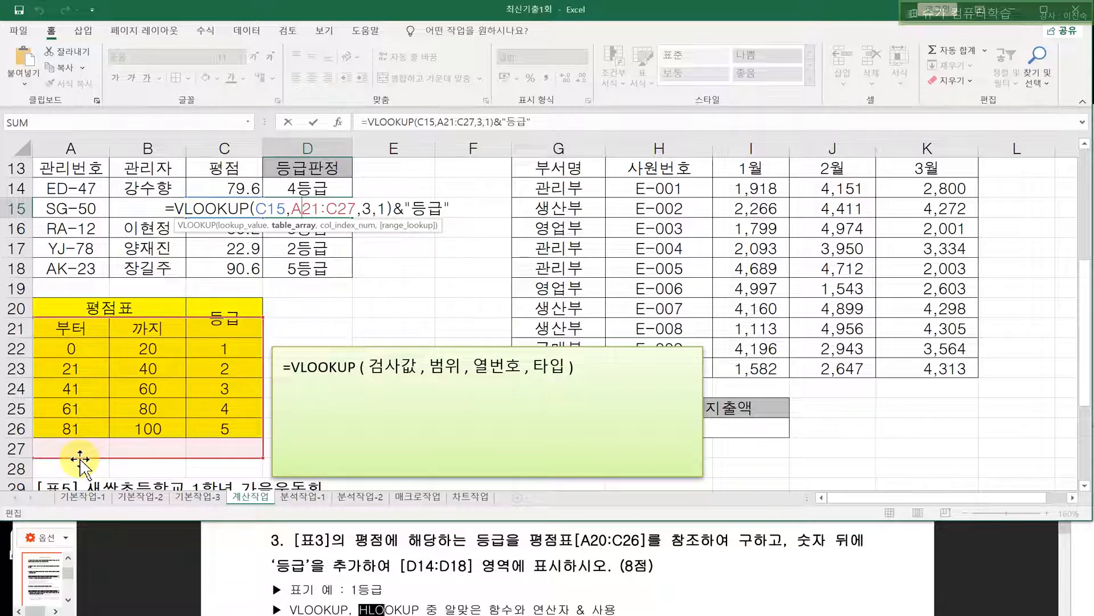
key(Escape)
click(310, 228)
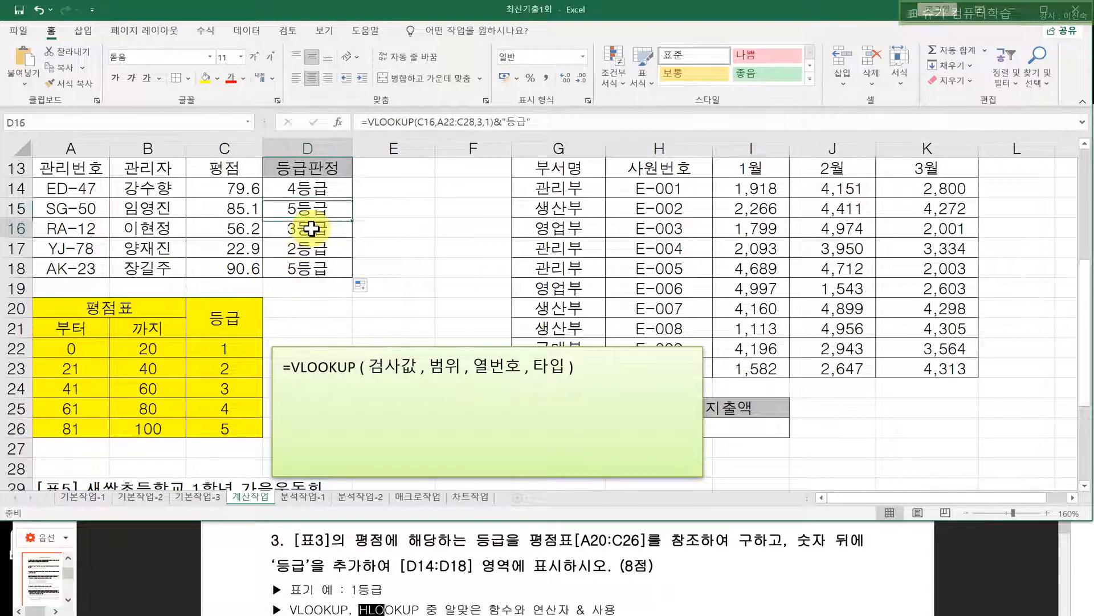
double_click(311, 228)
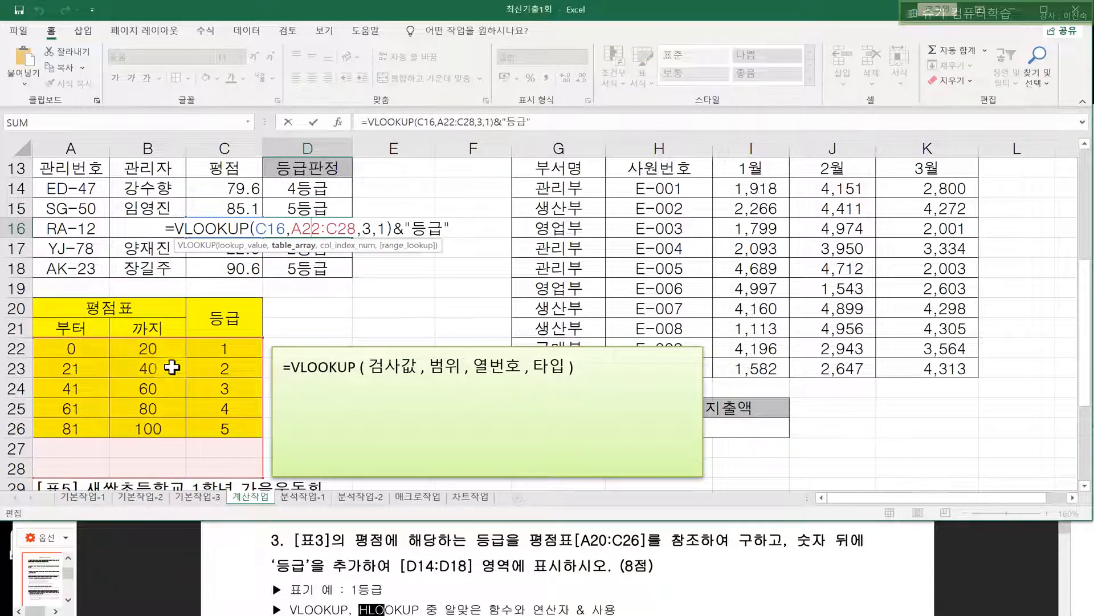
key(Escape)
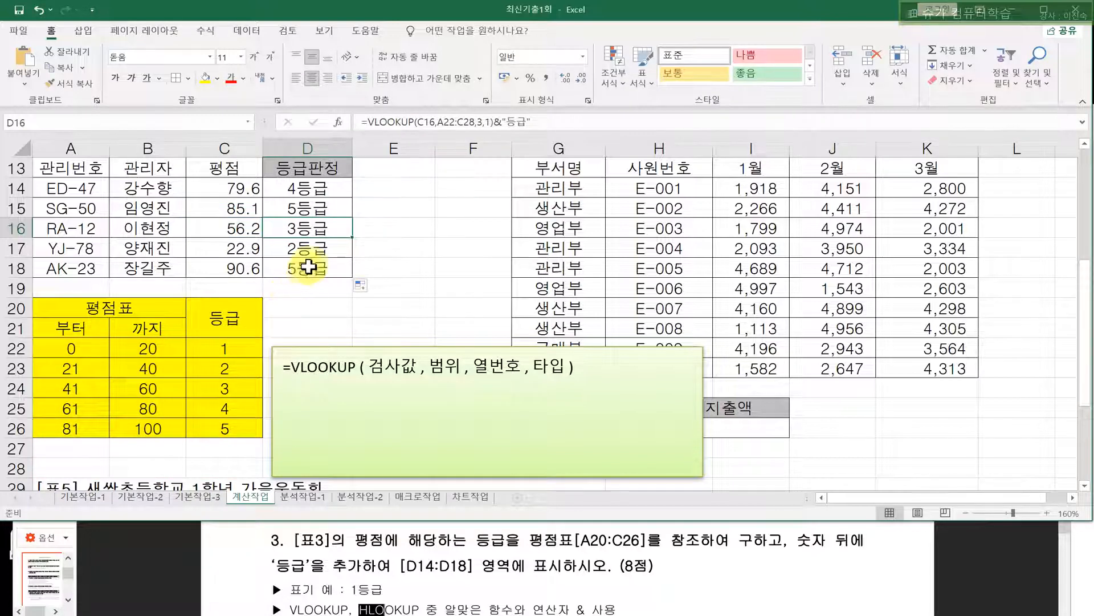
click(219, 265)
click(300, 270)
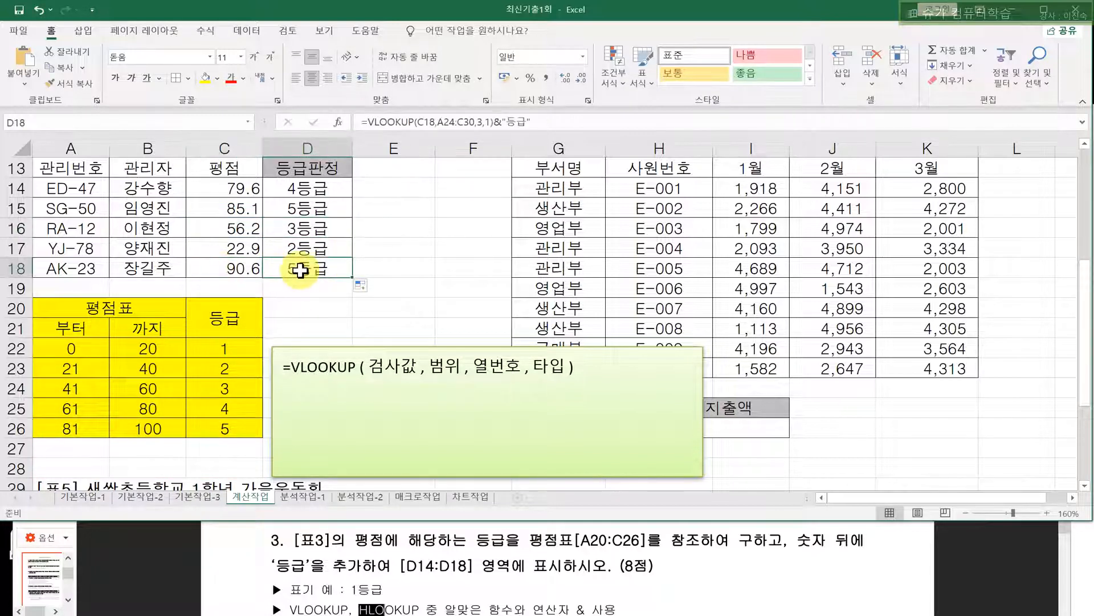
double_click(322, 267)
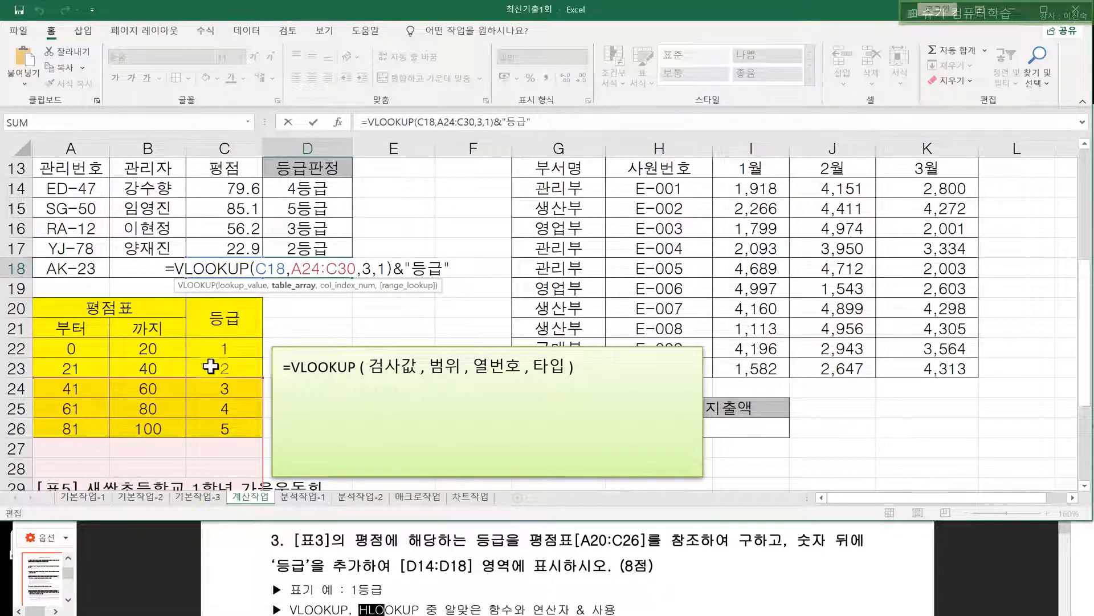
key(Escape)
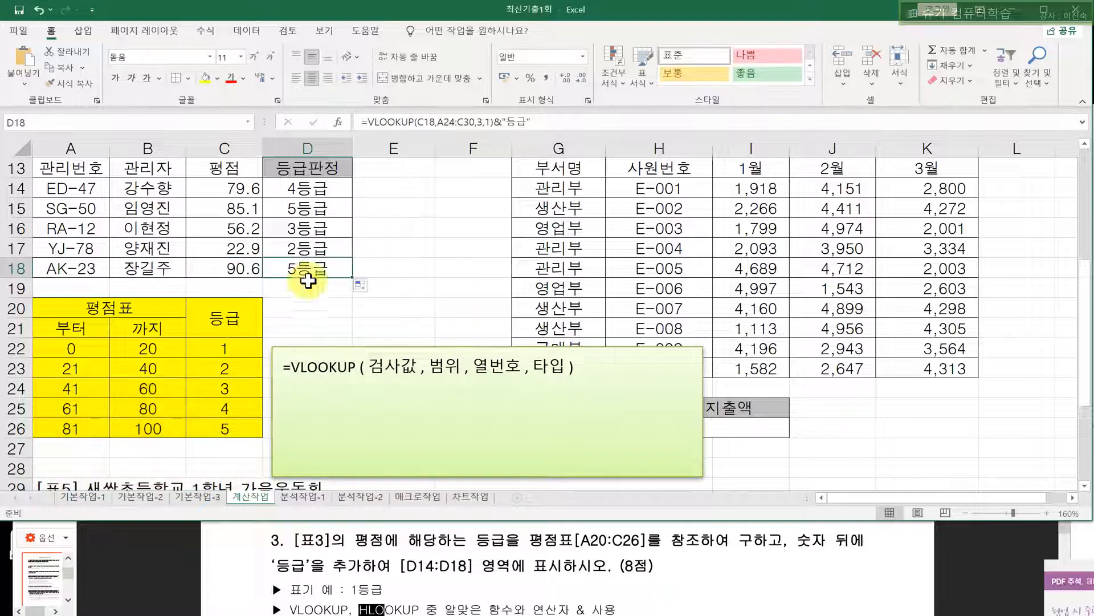
drag(308, 190, 295, 260)
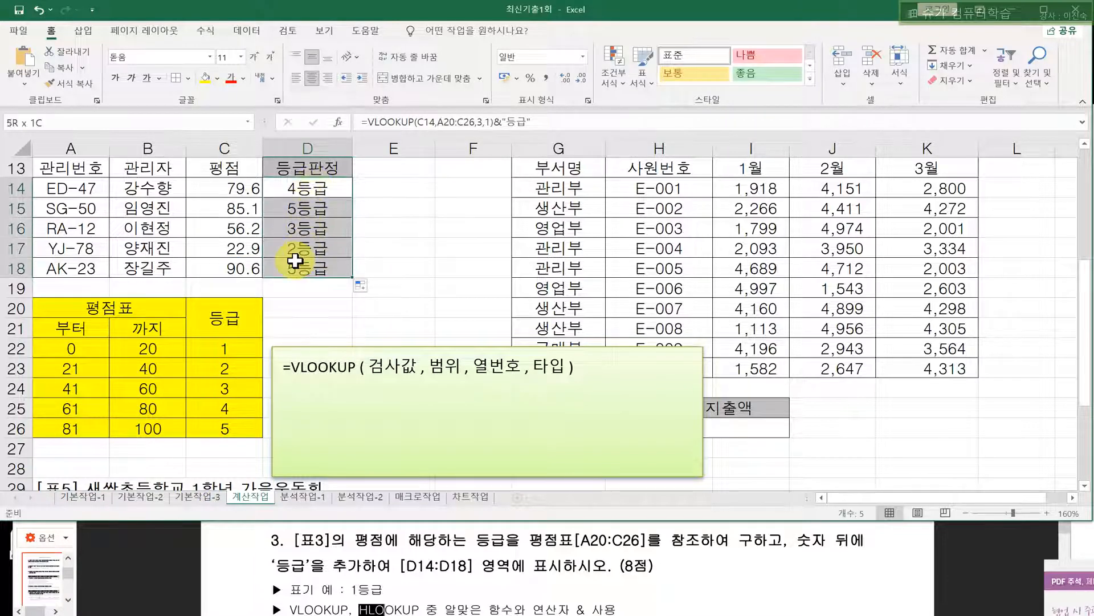
click(361, 233)
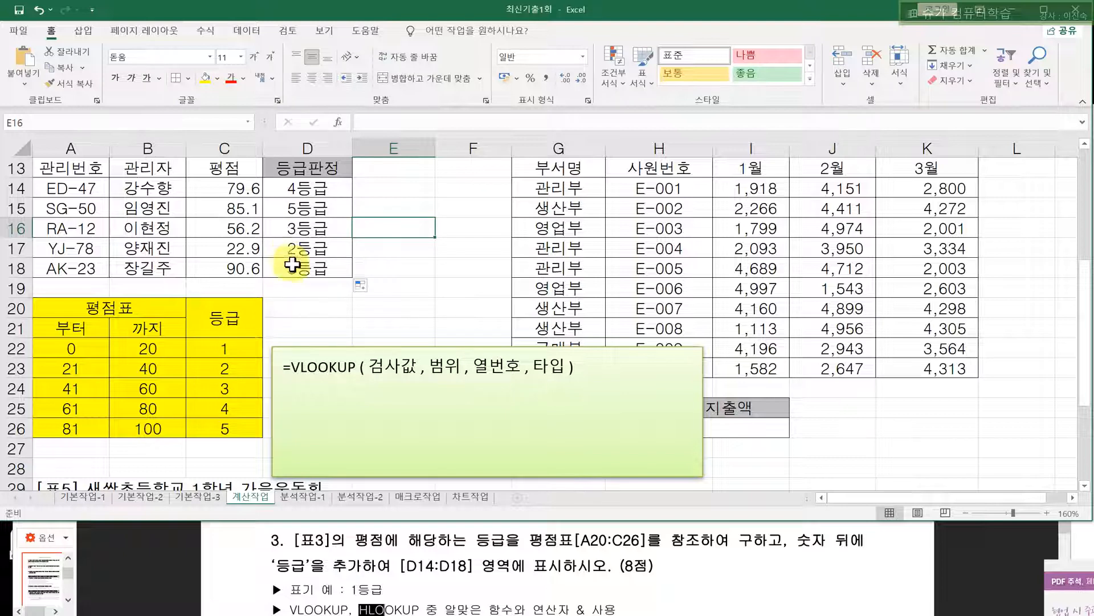
- Compare the 평점표 range A20:C26 in the PDF exercise text with the Table_array references in D16 and D18
drag(575, 539, 631, 541)
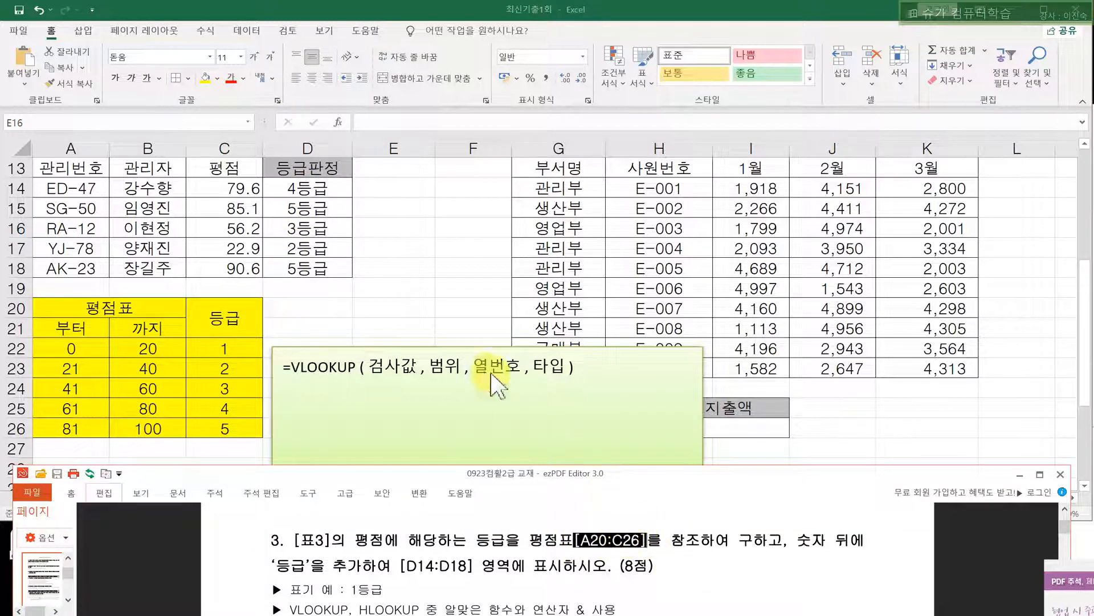
click(396, 293)
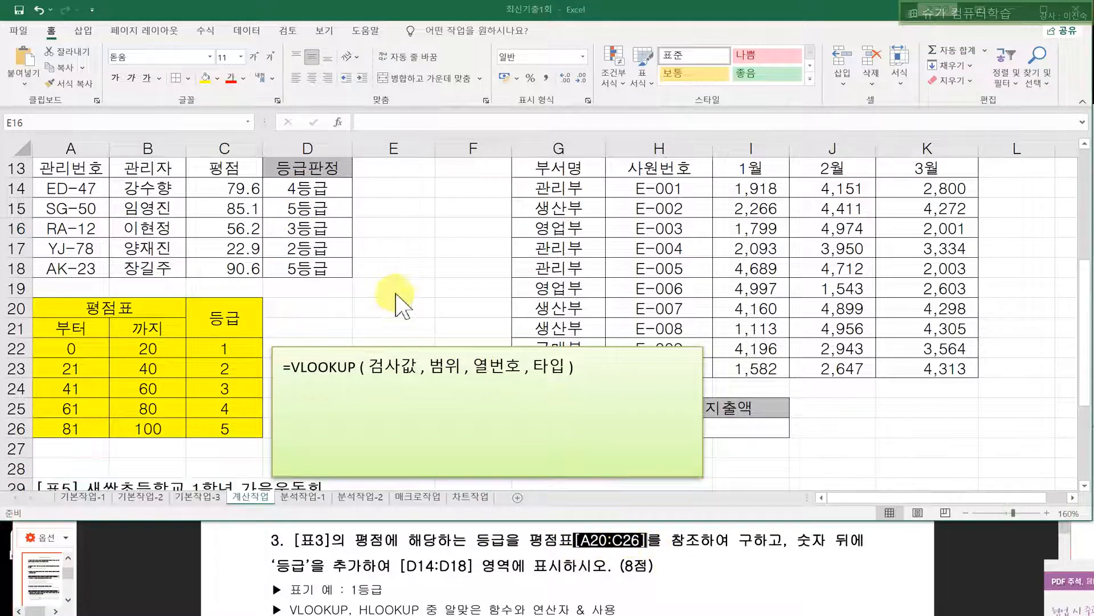
double_click(308, 227)
drag(291, 228, 357, 229)
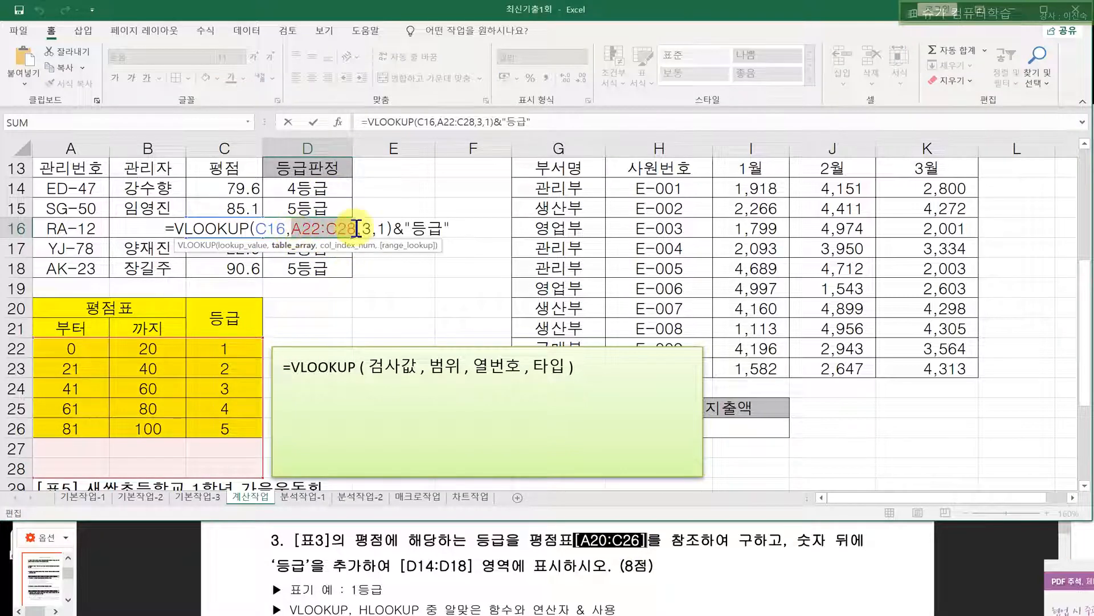
click(304, 230)
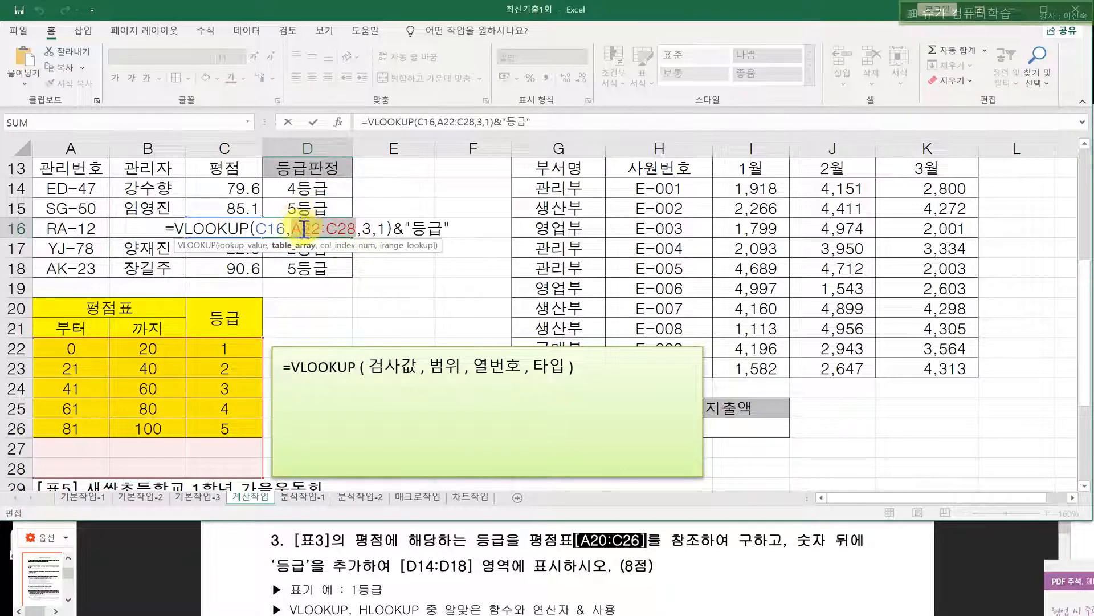
key(Escape)
double_click(318, 268)
drag(294, 268, 367, 262)
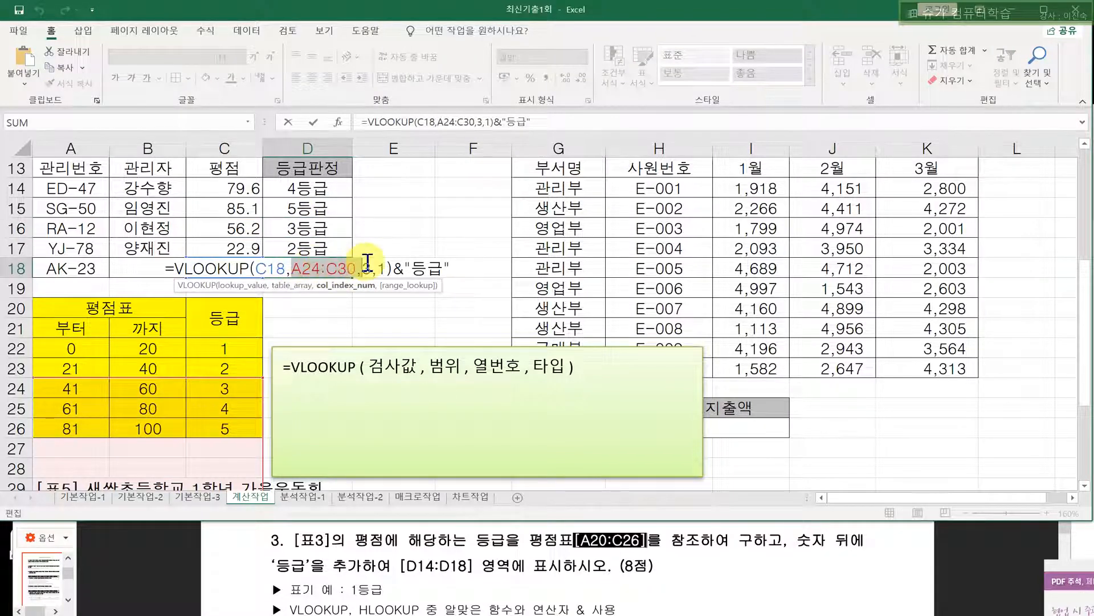
key(Escape)
- Make the Table_array in the D14 VLOOKUP formula absolute as $A$20:$C$26 and confirm the formula
click(312, 188)
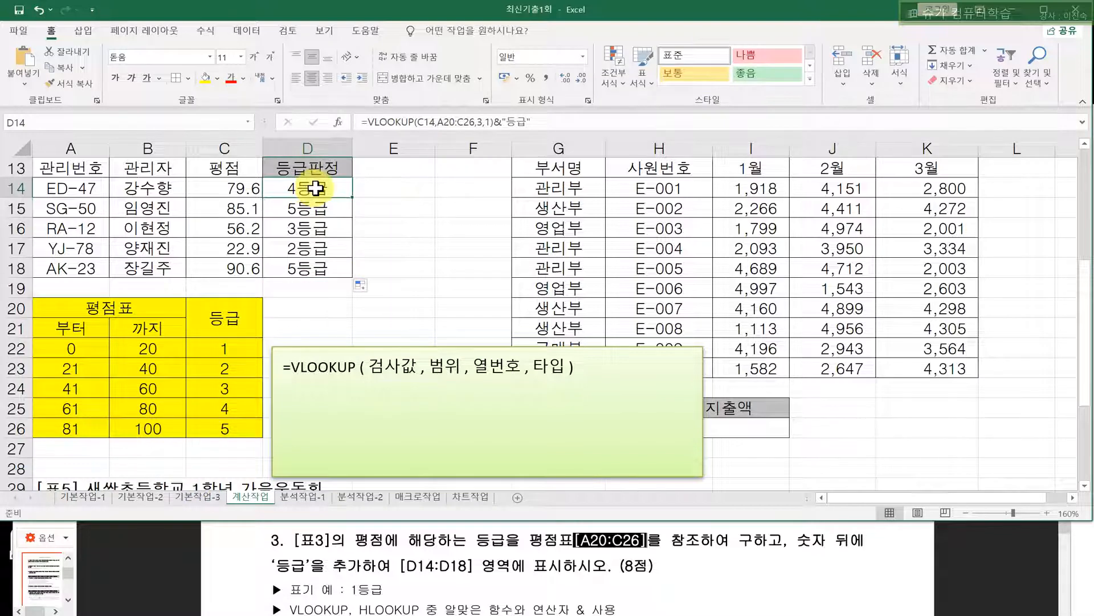
double_click(316, 189)
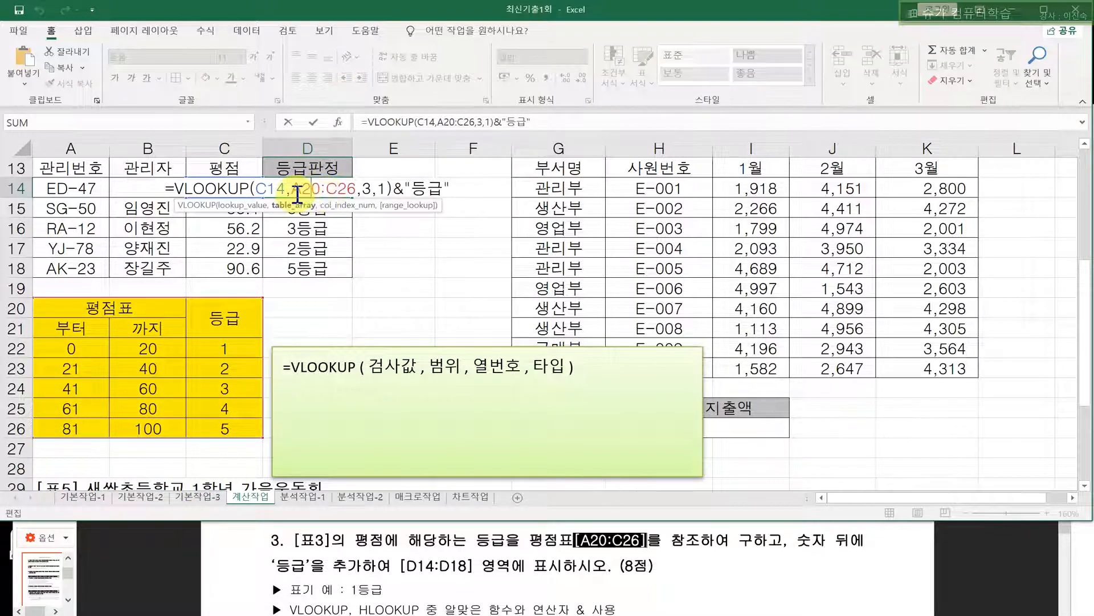
drag(297, 191, 347, 188)
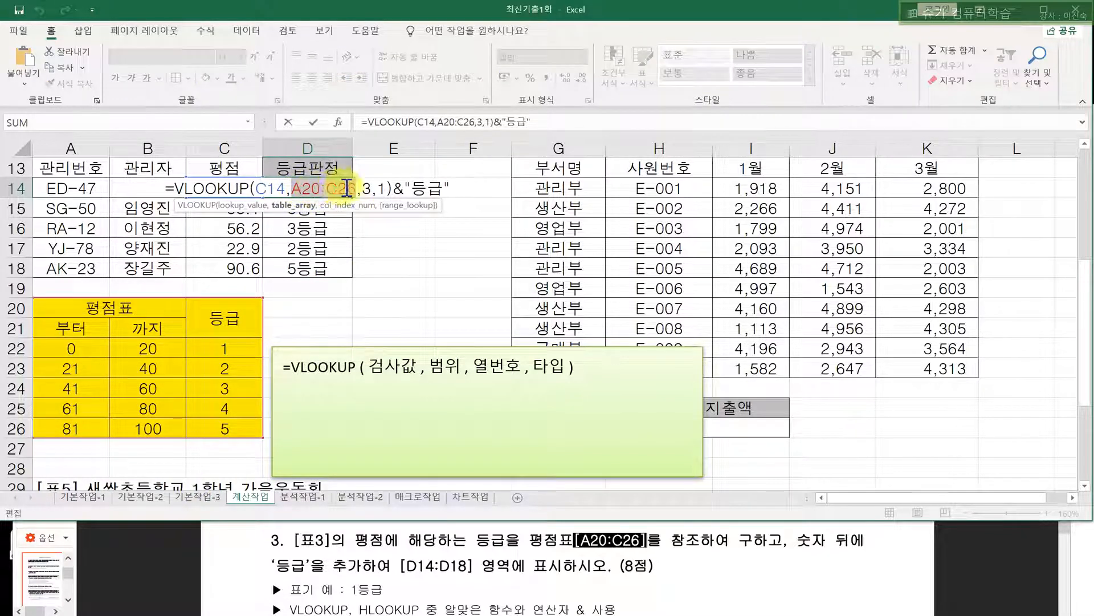
click(323, 188)
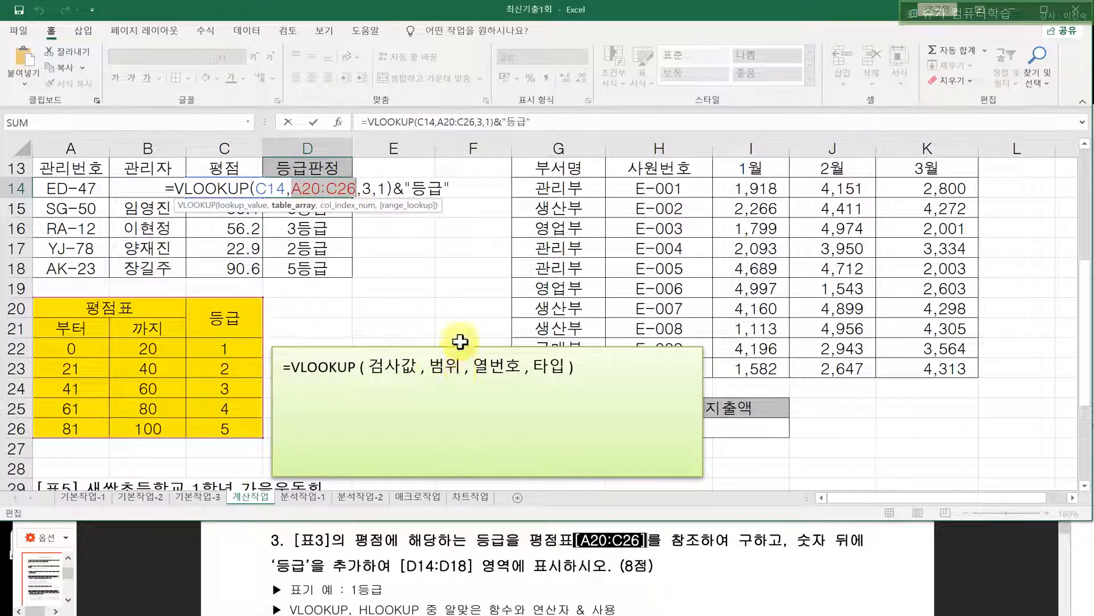
key(F4)
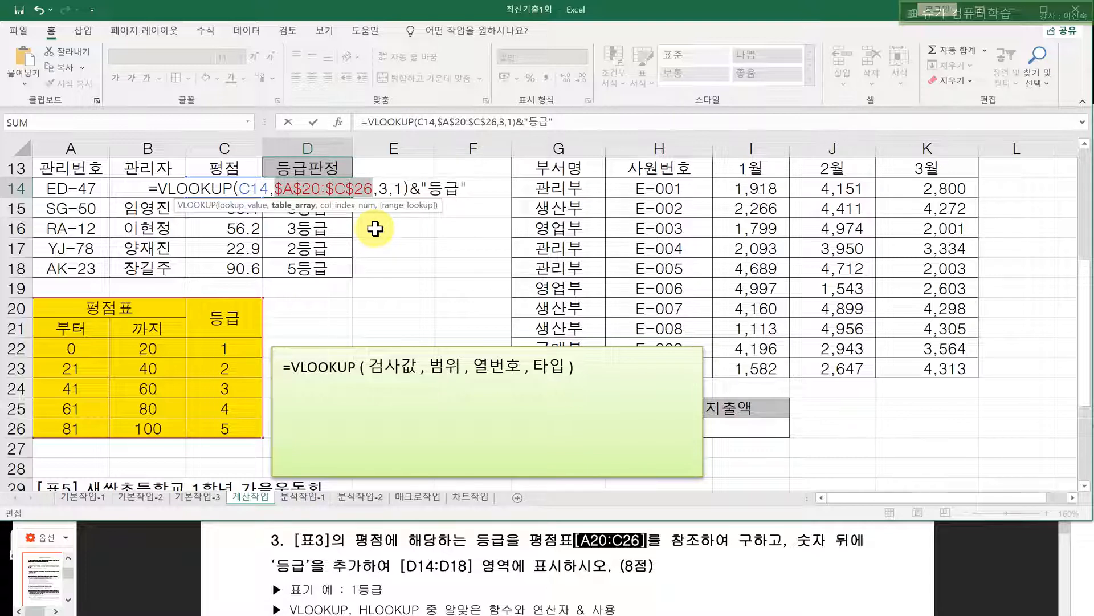
key(Return)
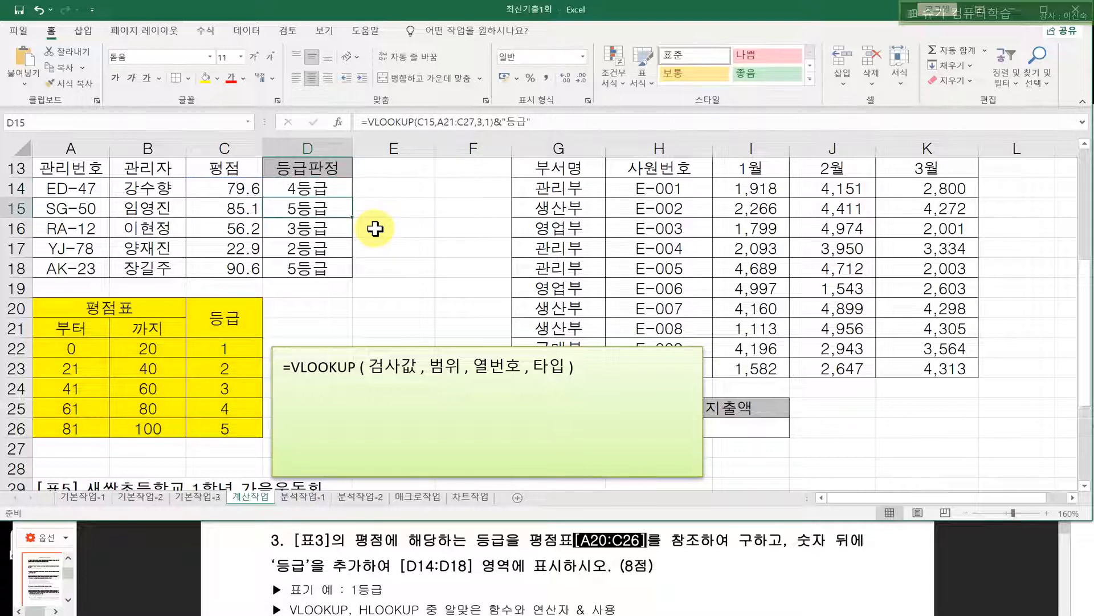
- Fill the D14 formula with its absolute range down through D18 and check the copies in D15 and D16
click(348, 190)
click(308, 147)
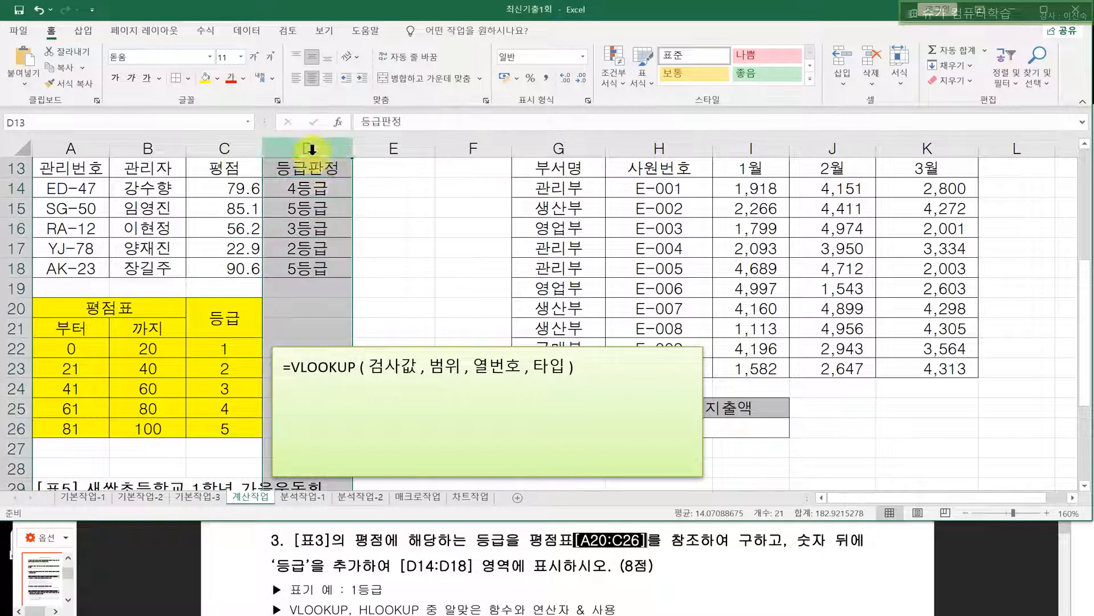
click(314, 187)
drag(354, 199, 345, 272)
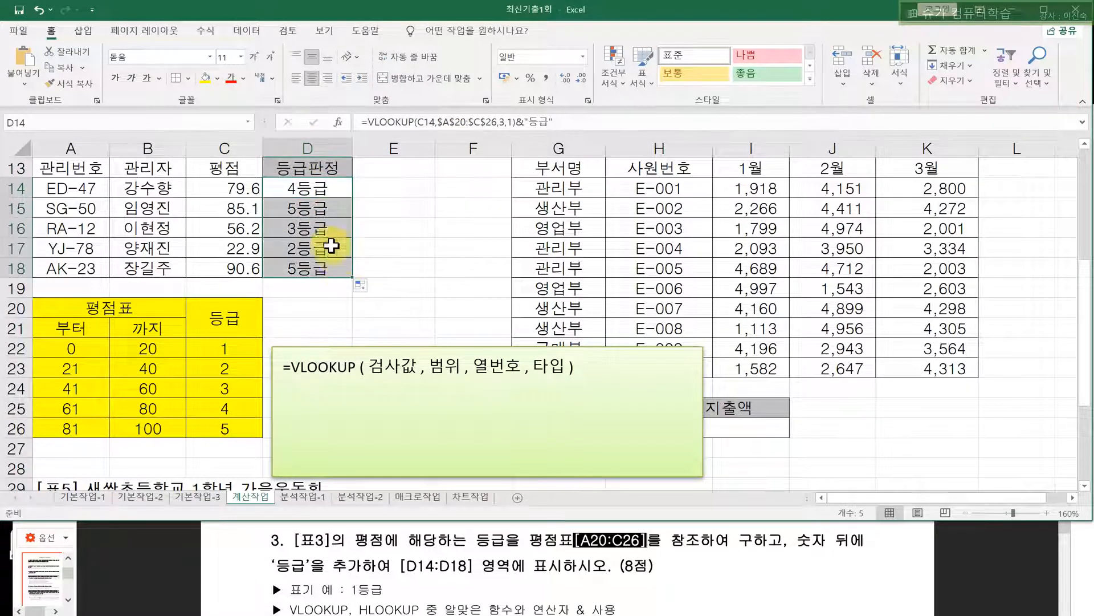
click(325, 191)
click(321, 209)
click(319, 229)
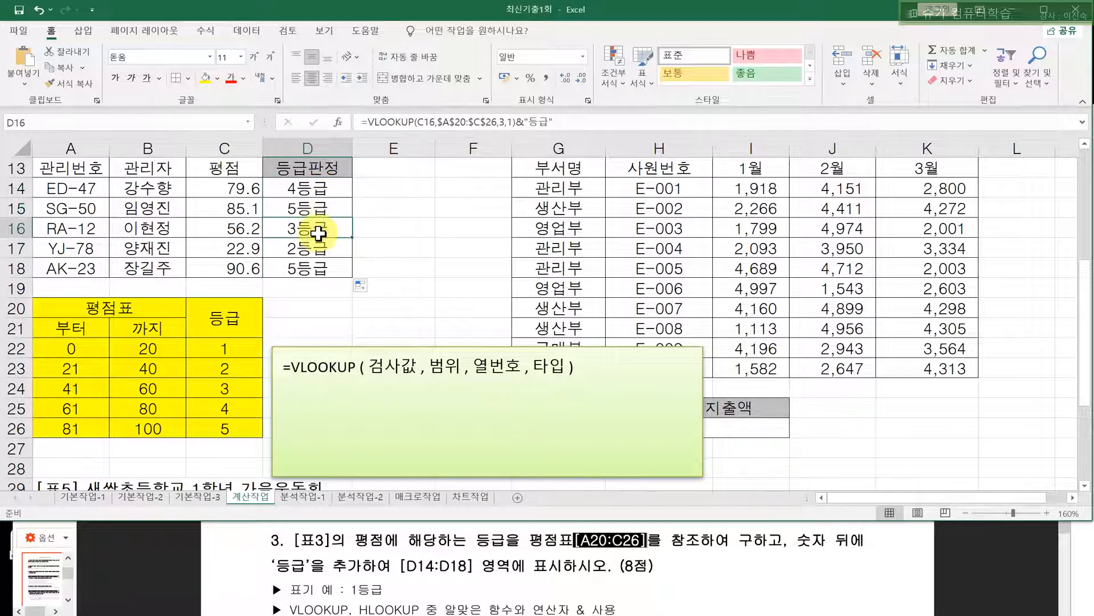
- Check the copied VLOOKUP formulas in D17 and D18 of the 등급판정 column
click(315, 249)
click(316, 266)
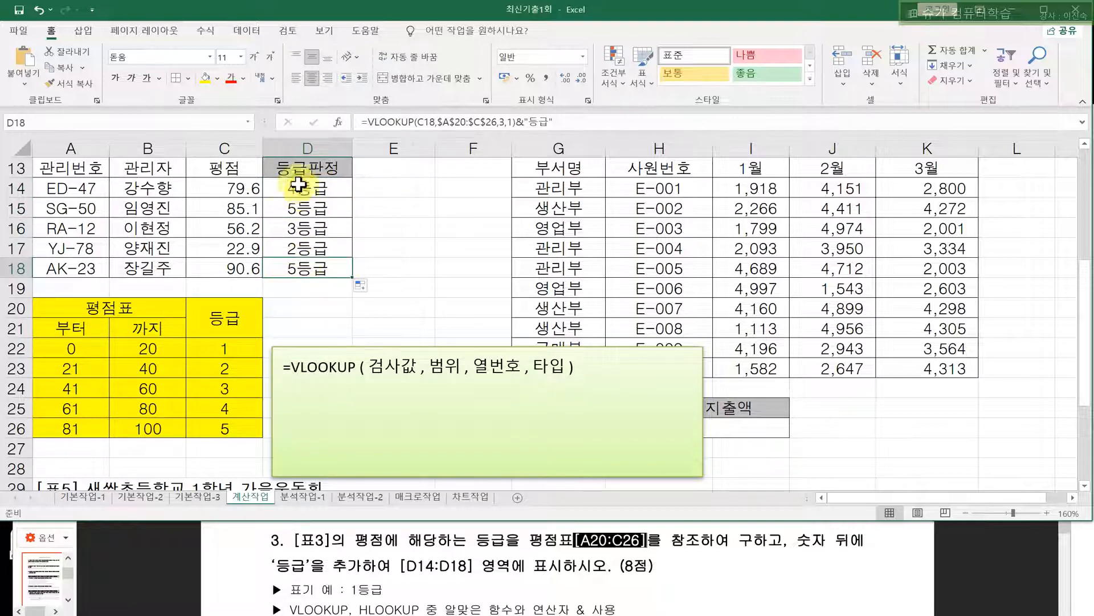
double_click(309, 269)
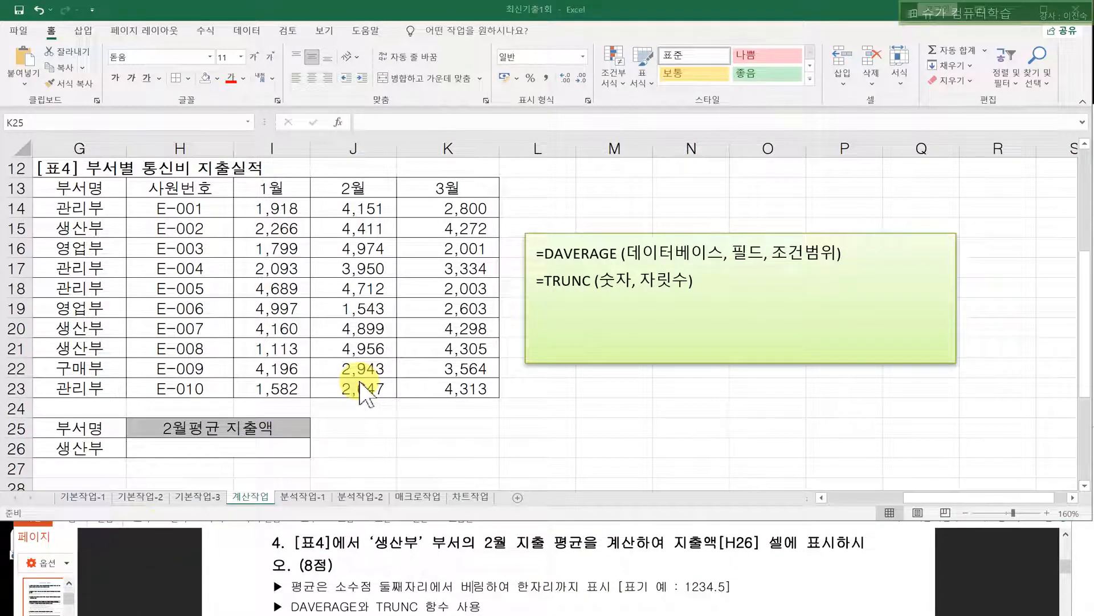
- Switch to ezPDF Editor and read exercise 4's target cell H26, its truncation rule and the example format 1234.5
click(382, 578)
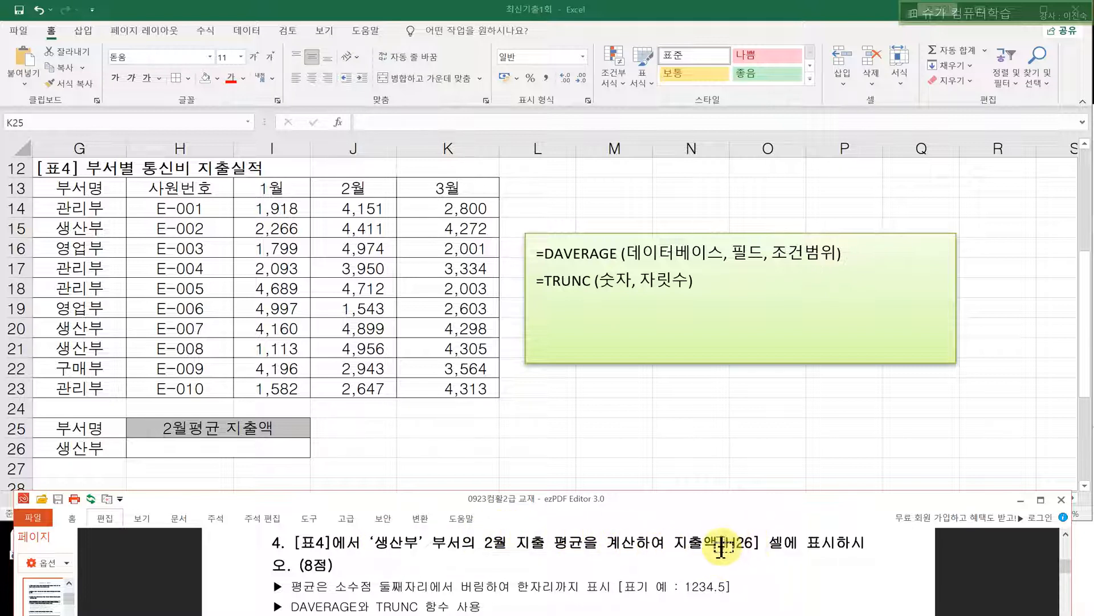
drag(720, 544, 758, 545)
click(759, 545)
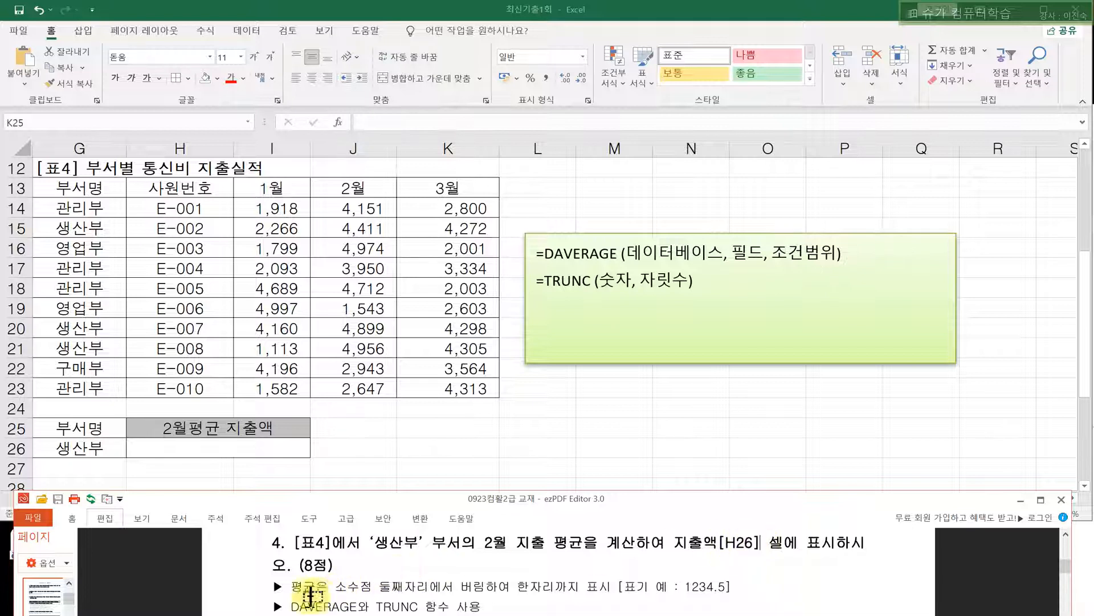
drag(293, 590, 369, 590)
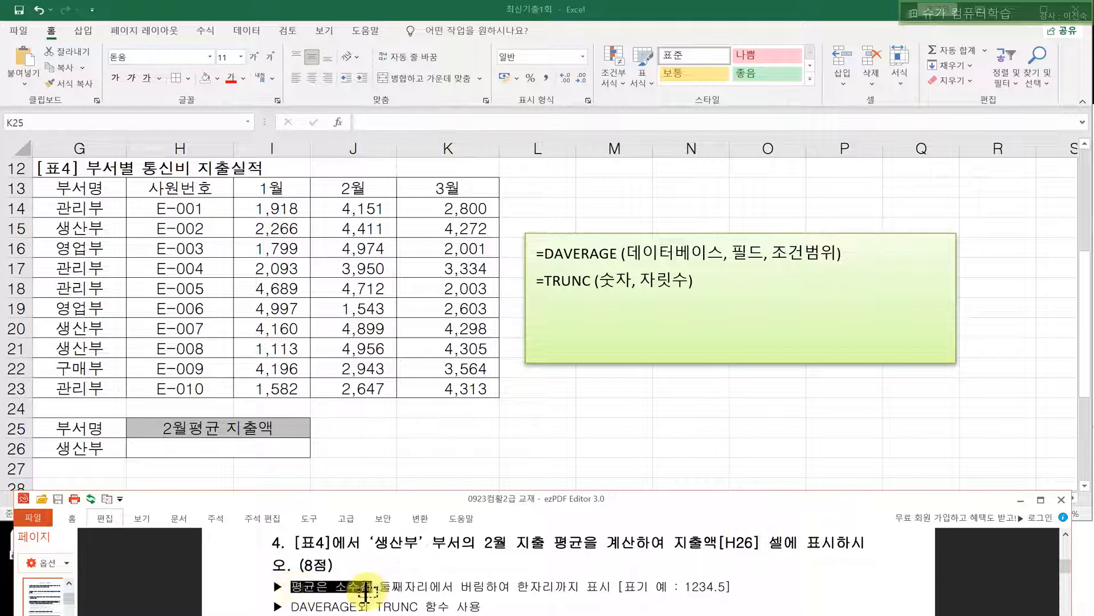
click(372, 588)
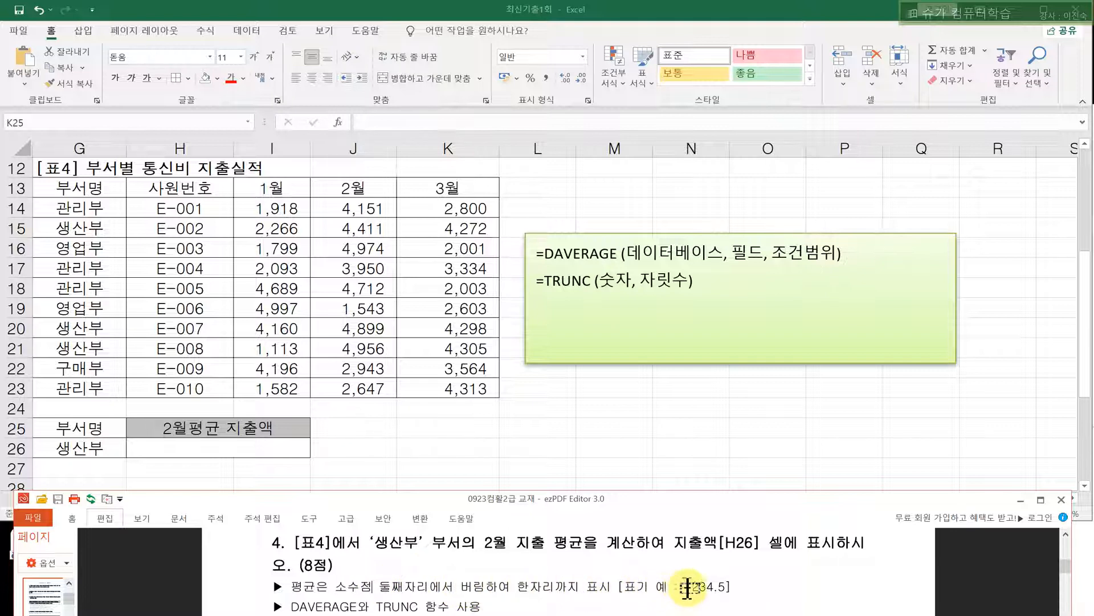
drag(686, 588, 745, 589)
click(745, 590)
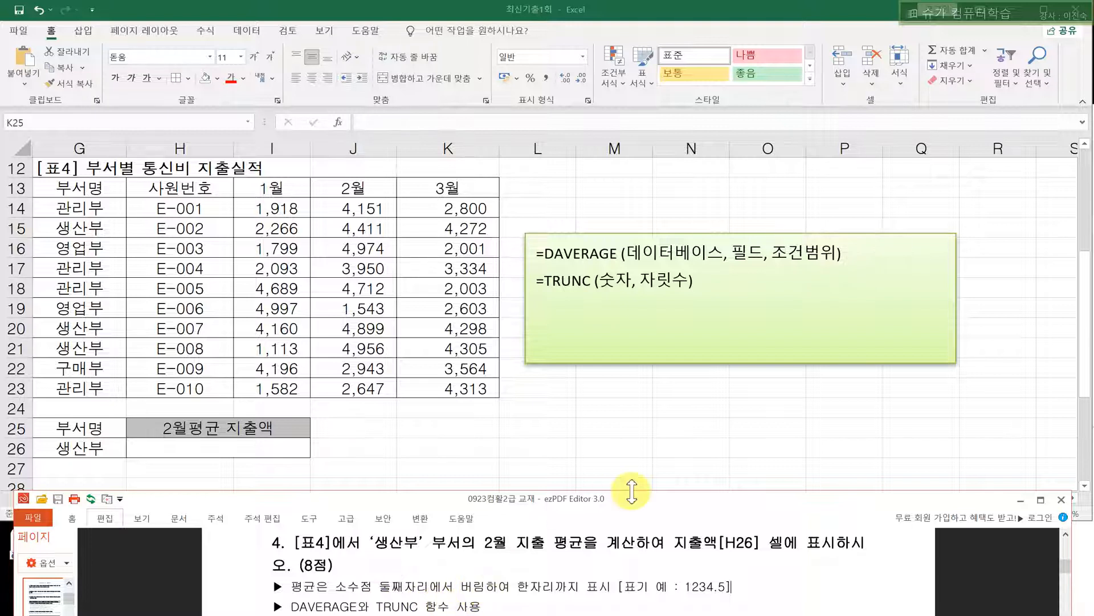
- Review the arguments of DAVERAGE and TRUNC in the green syntax note beside 표4 in Excel
click(635, 254)
drag(635, 254, 796, 253)
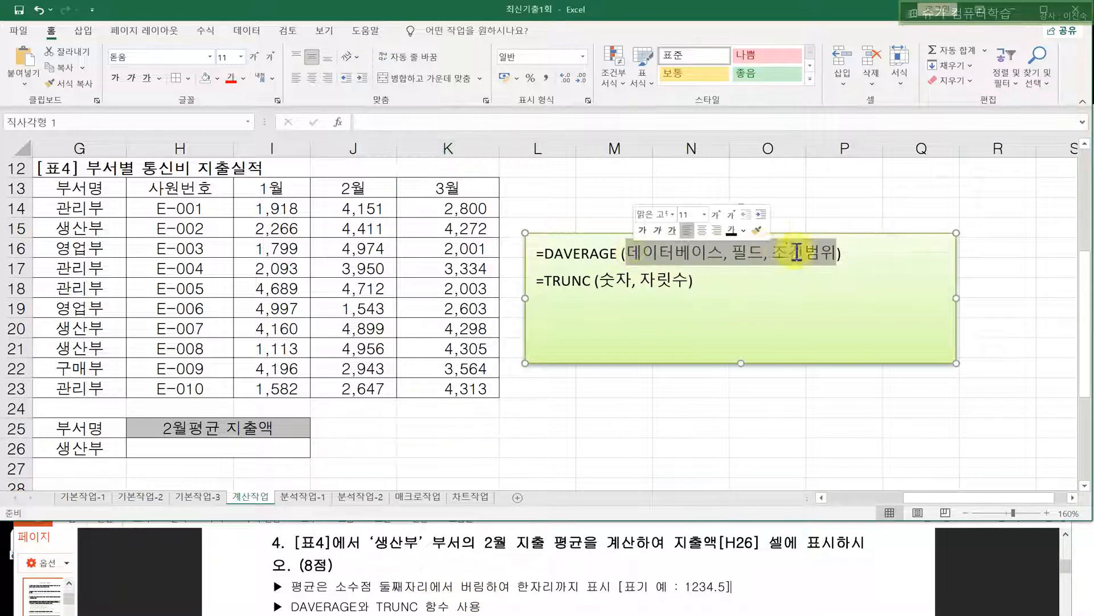
click(652, 284)
drag(644, 283, 689, 293)
click(693, 289)
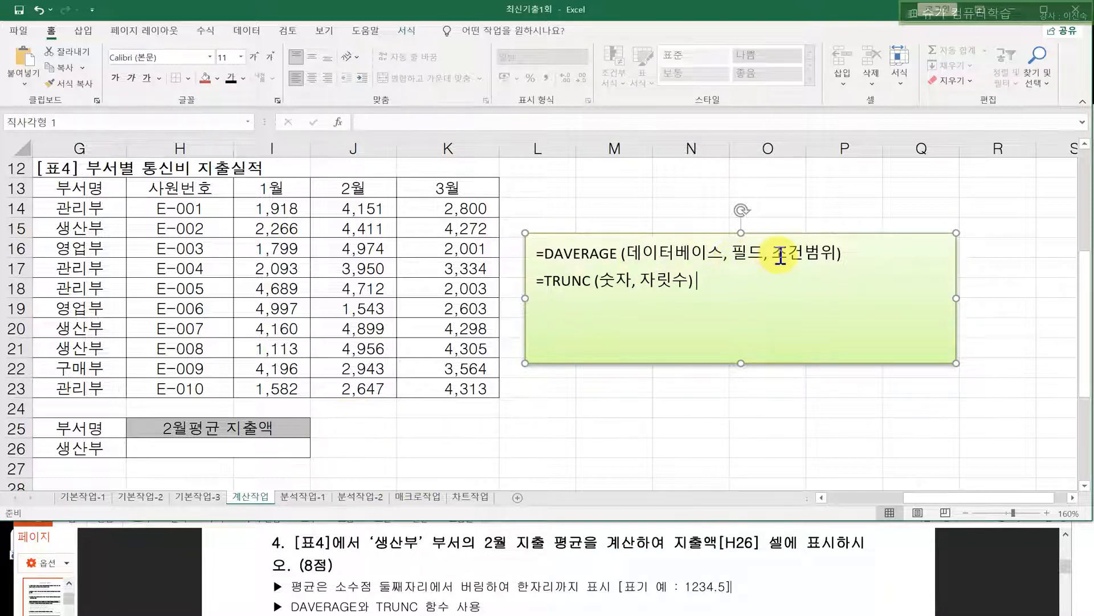
- Color the word 조건 red in the DAVERAGE line of the syntax note
drag(780, 255, 832, 256)
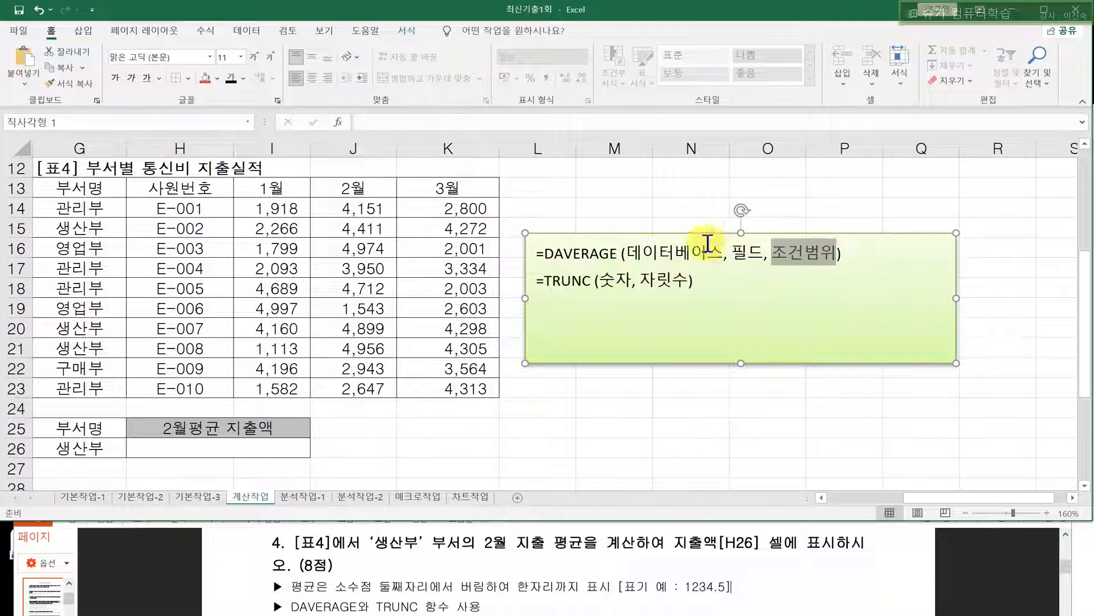
click(790, 259)
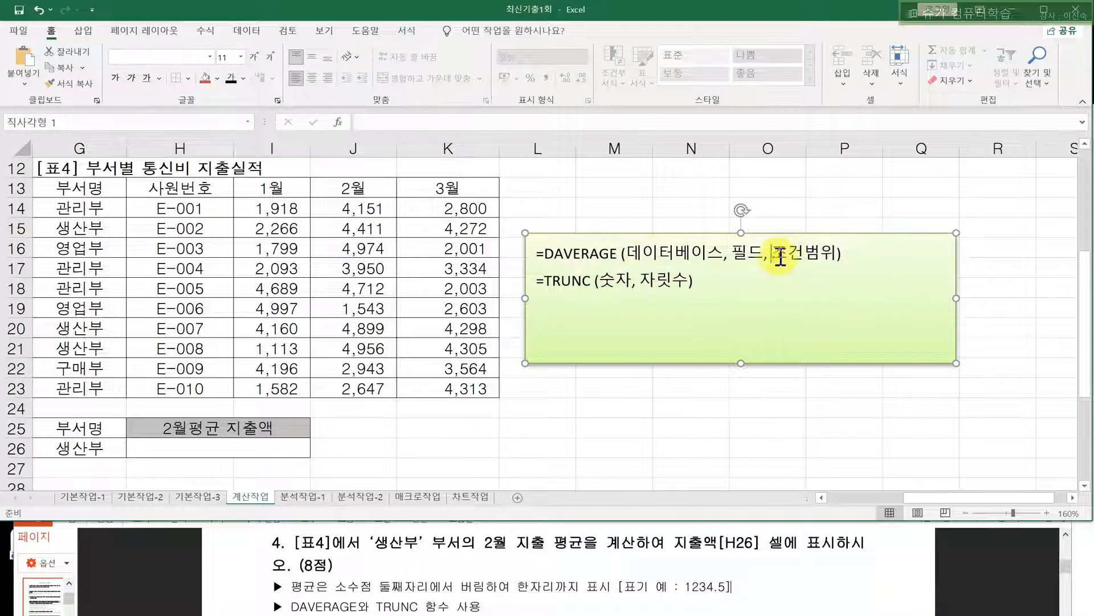
drag(781, 257, 805, 257)
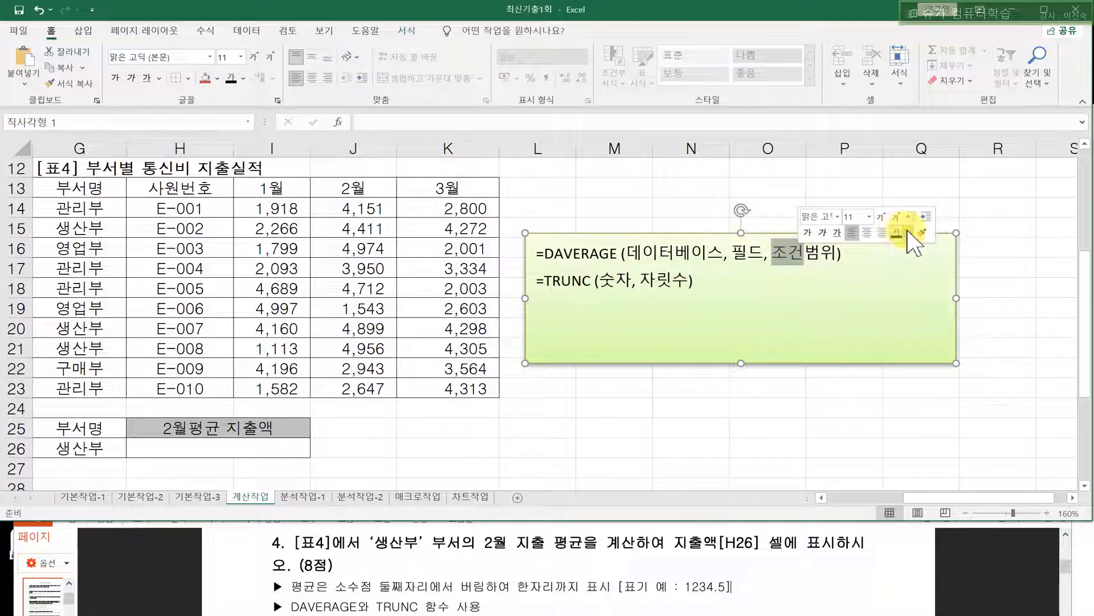
click(909, 232)
click(900, 372)
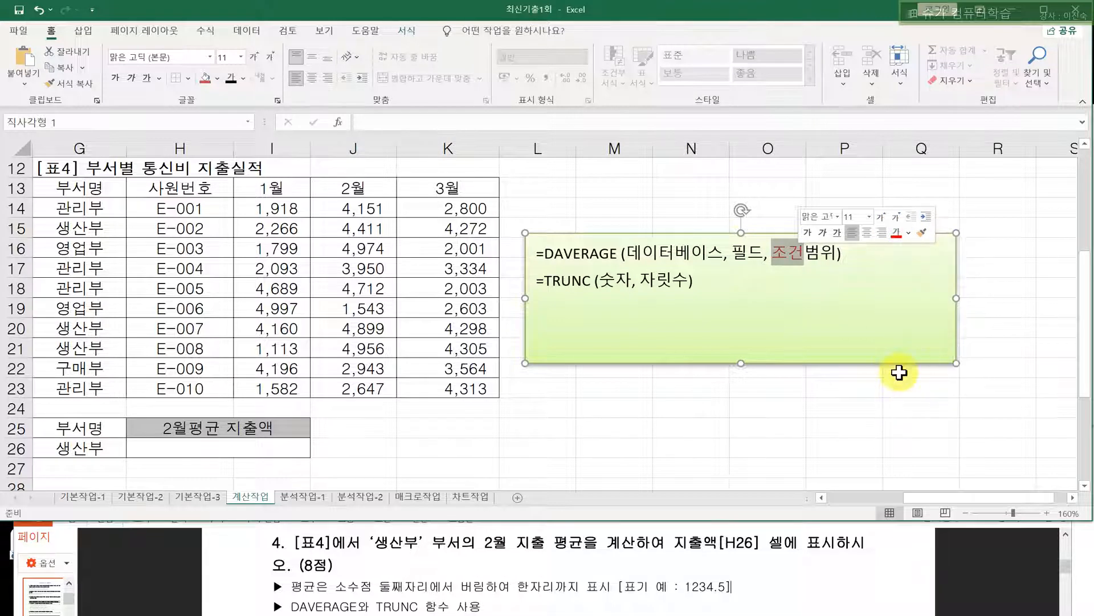
click(813, 324)
drag(773, 256, 835, 255)
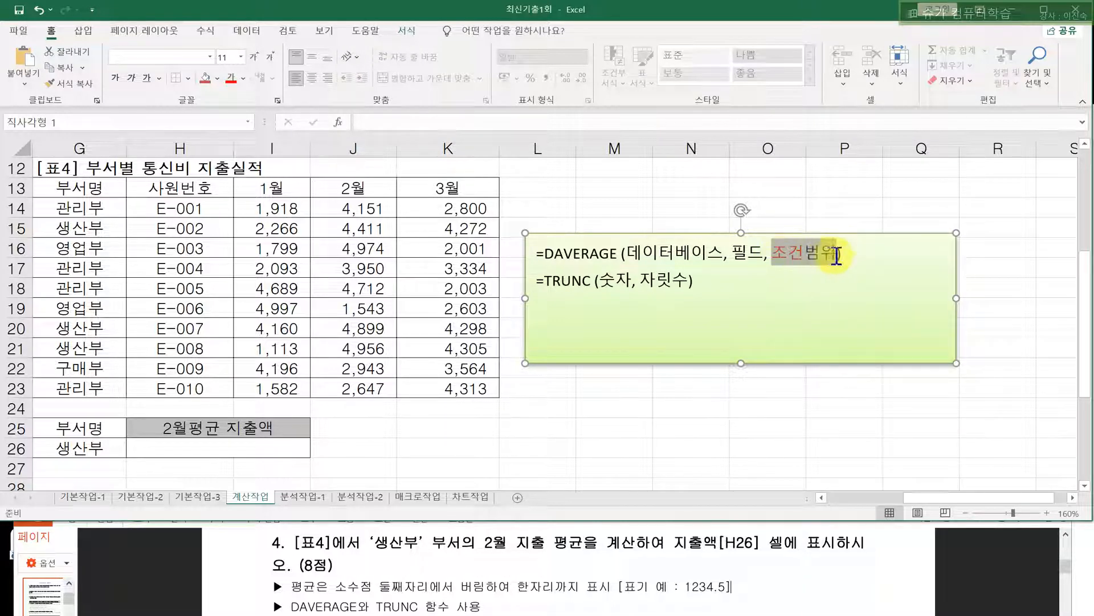
click(838, 298)
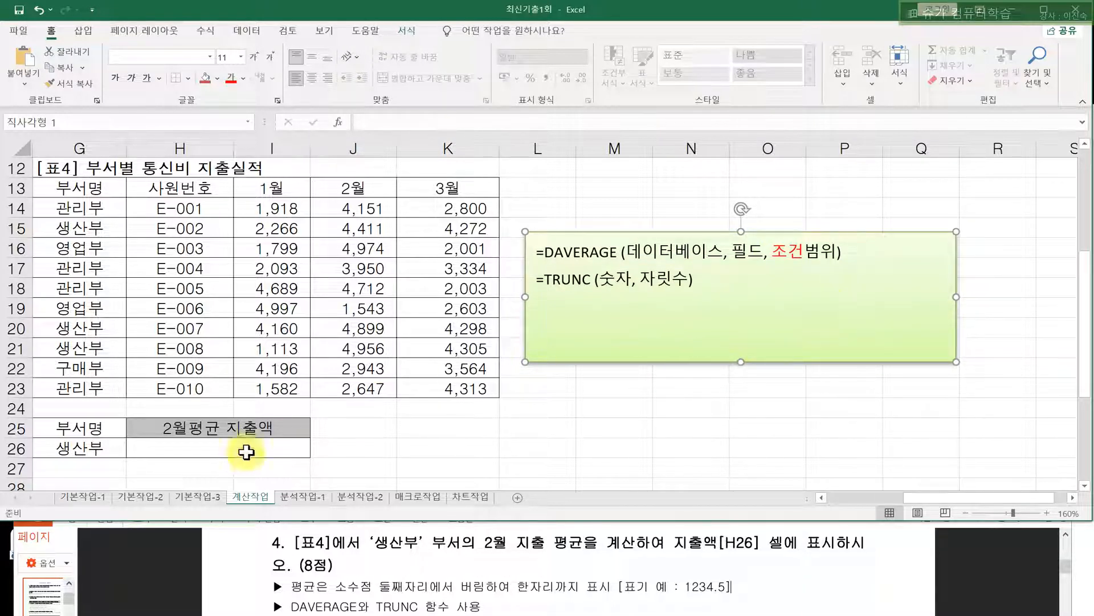
- Fill the criteria cells G25:G26 (부서명, 생산부) with yellow
click(171, 432)
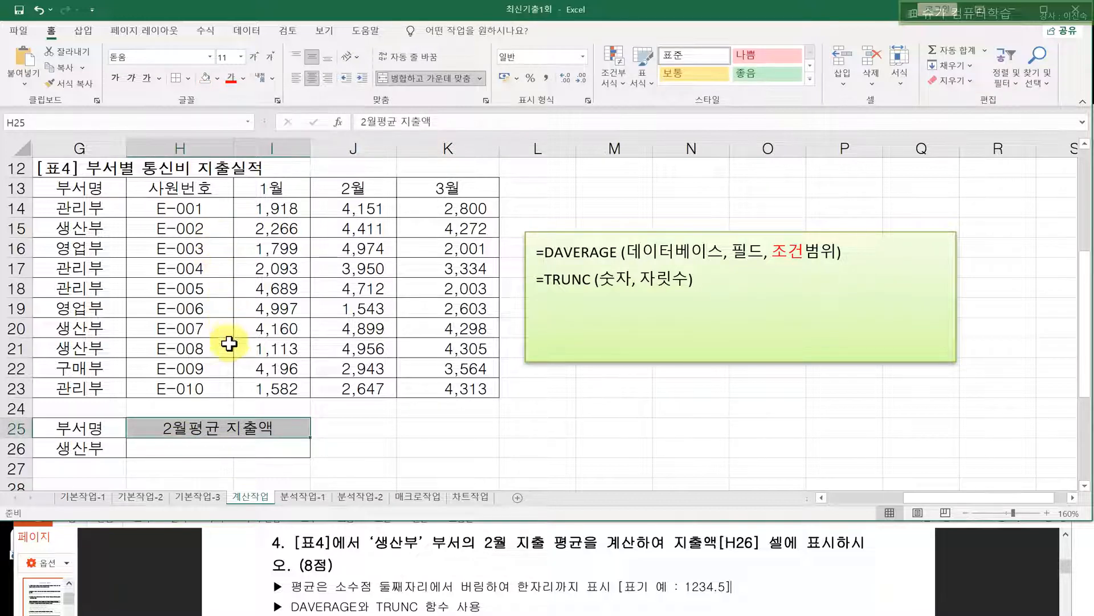
click(204, 445)
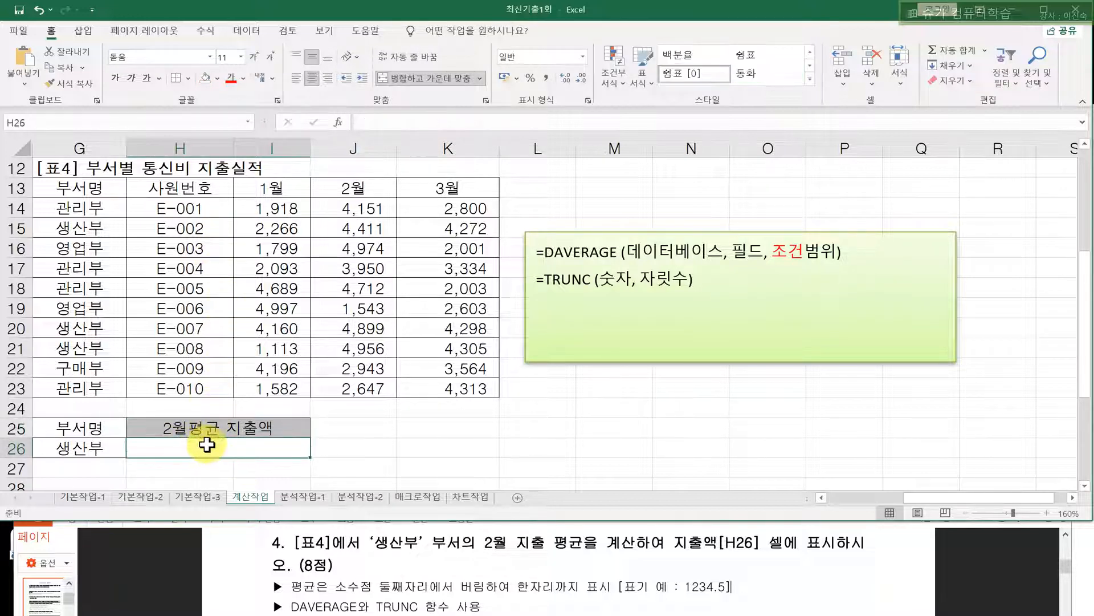
drag(59, 429, 74, 445)
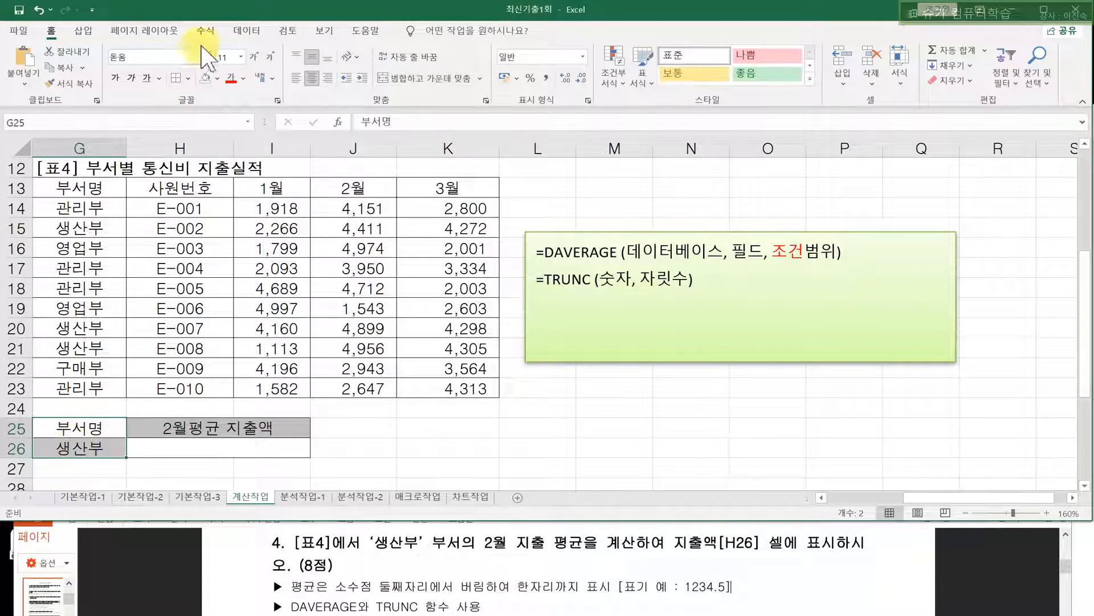
click(218, 78)
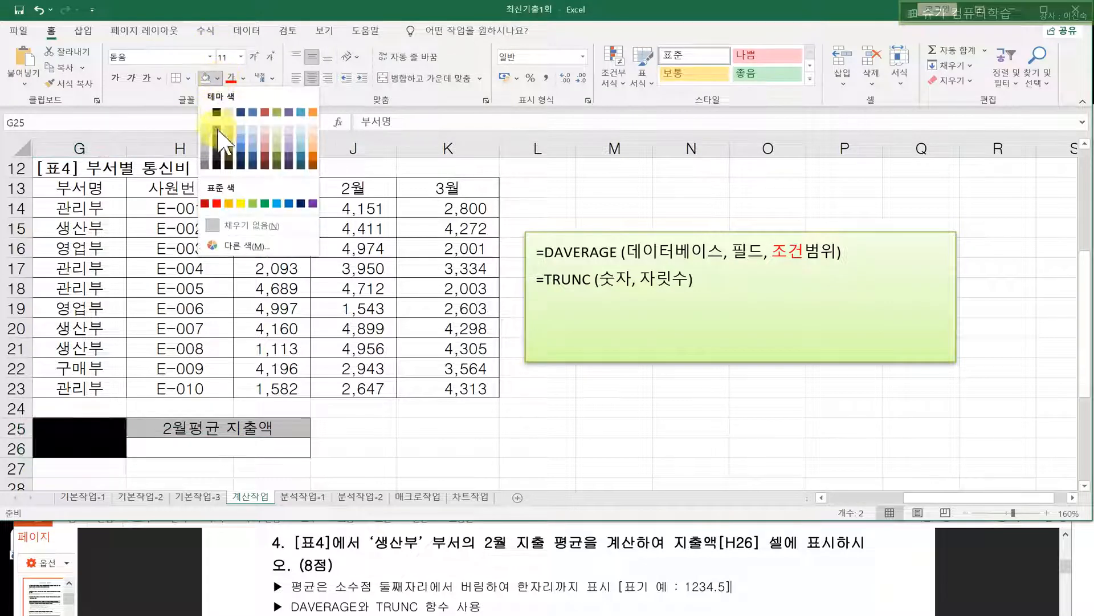
click(238, 192)
click(93, 448)
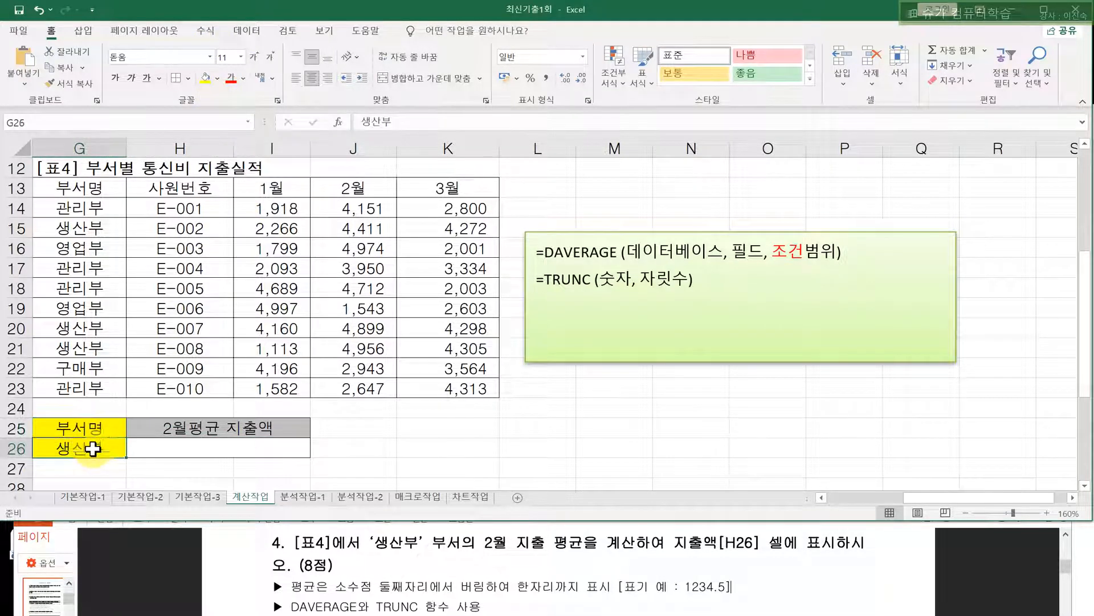
- Match 2월 in the exercise text to the DAVERAGE 필드 argument and fill the 2월 header cell J13 with yellow
drag(374, 541, 462, 544)
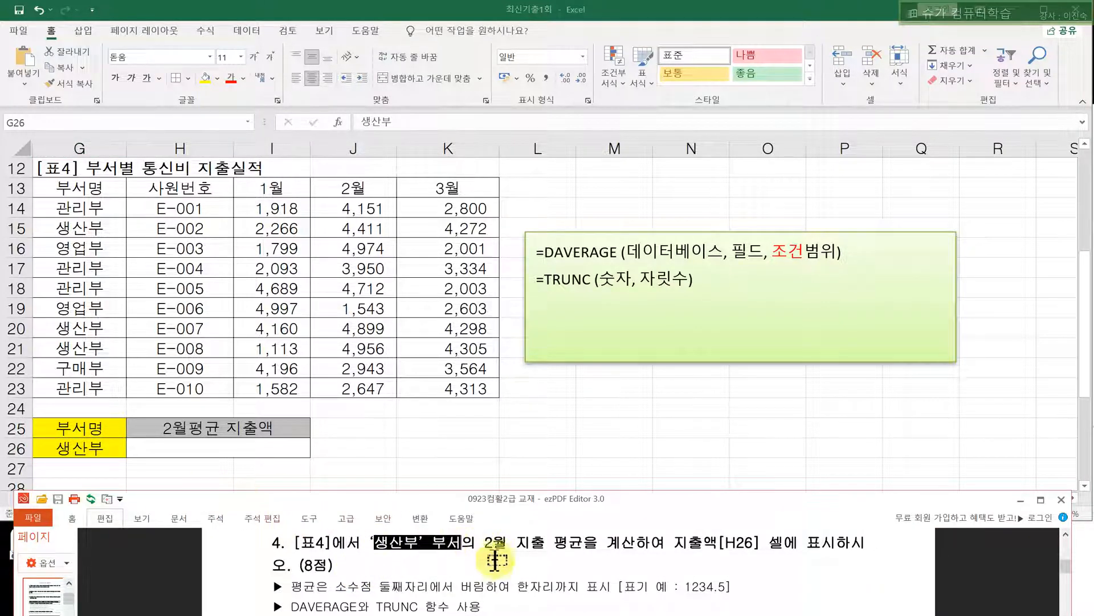
click(515, 573)
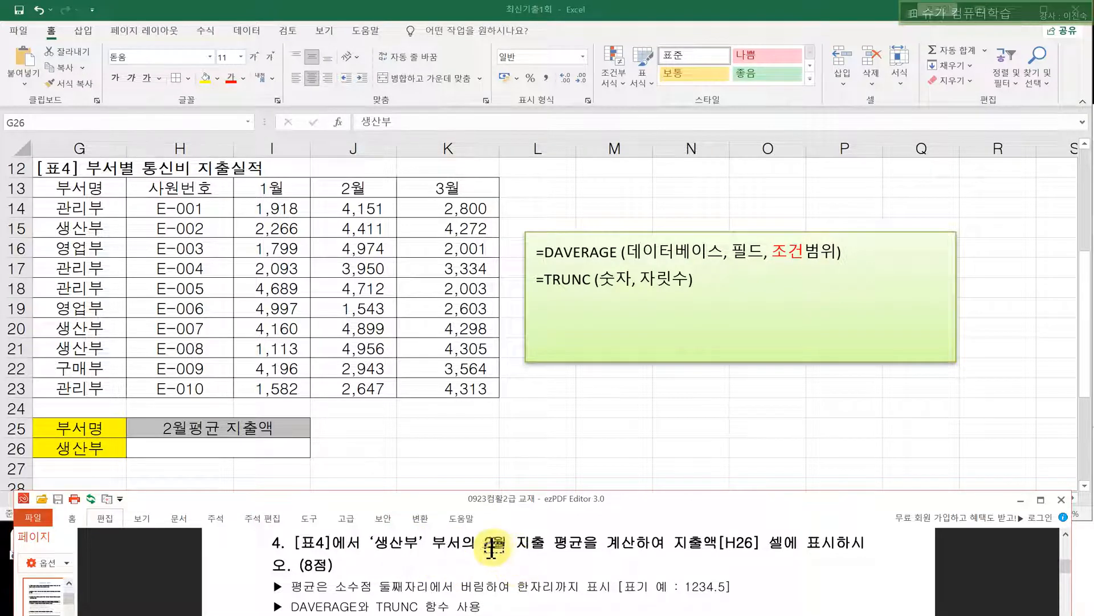
drag(485, 544, 506, 545)
click(740, 252)
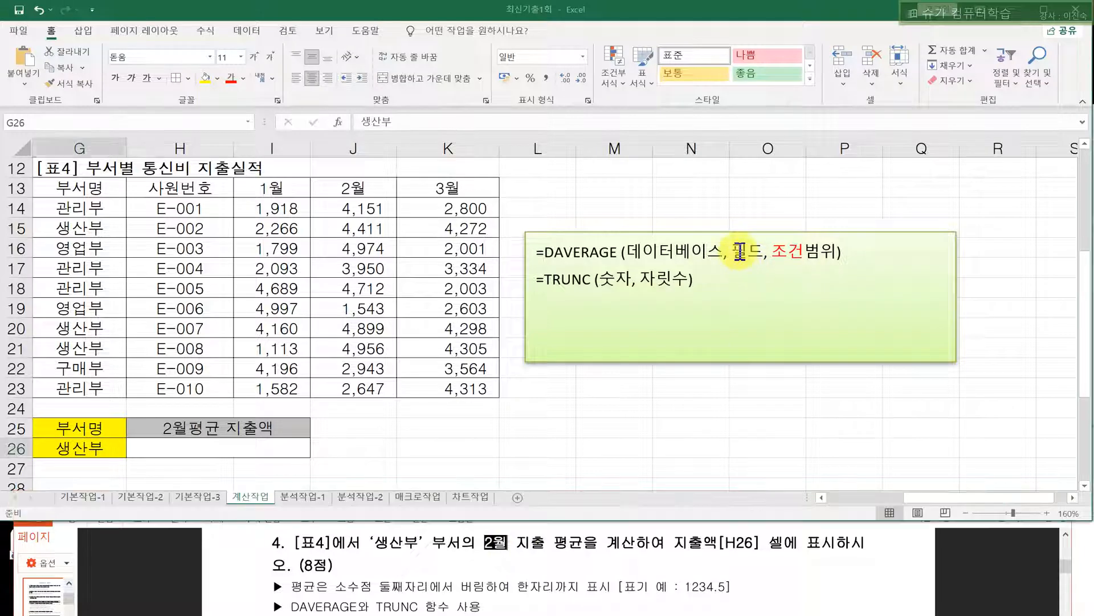
drag(732, 251, 764, 251)
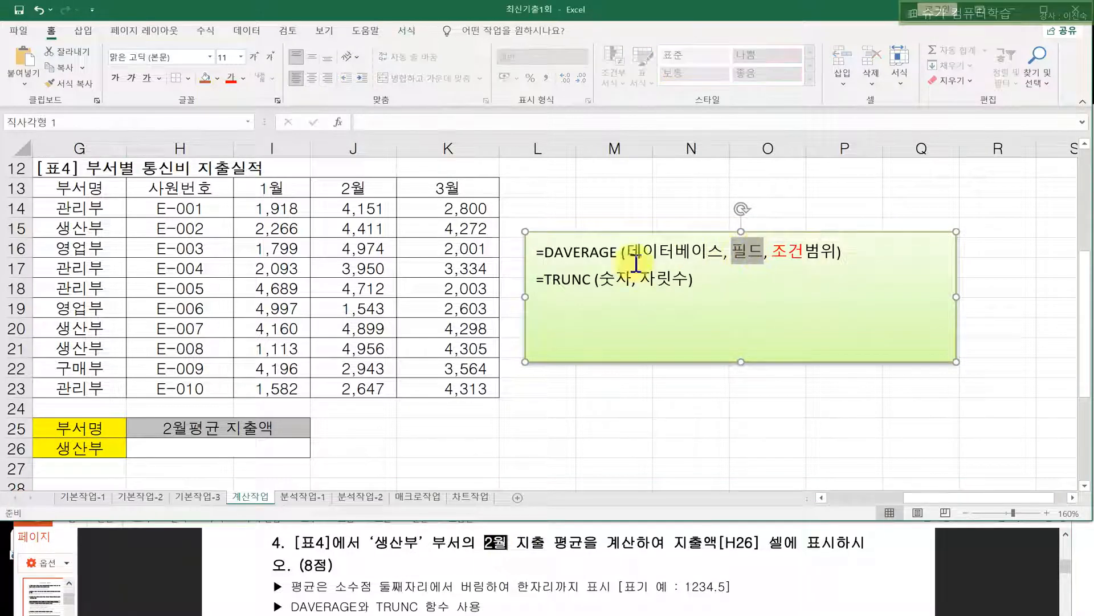
click(391, 187)
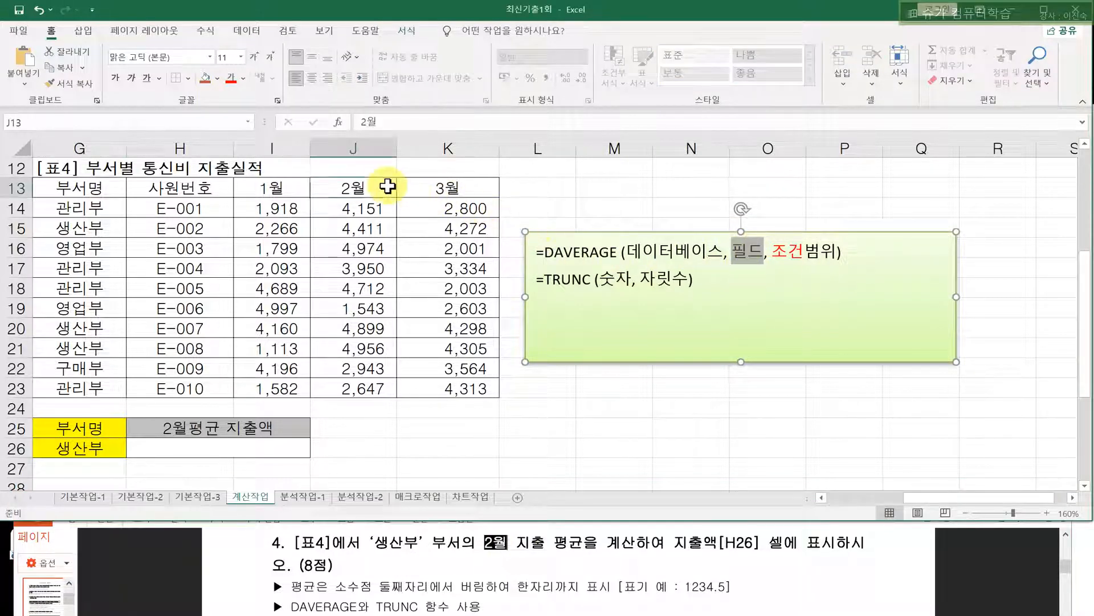
click(204, 78)
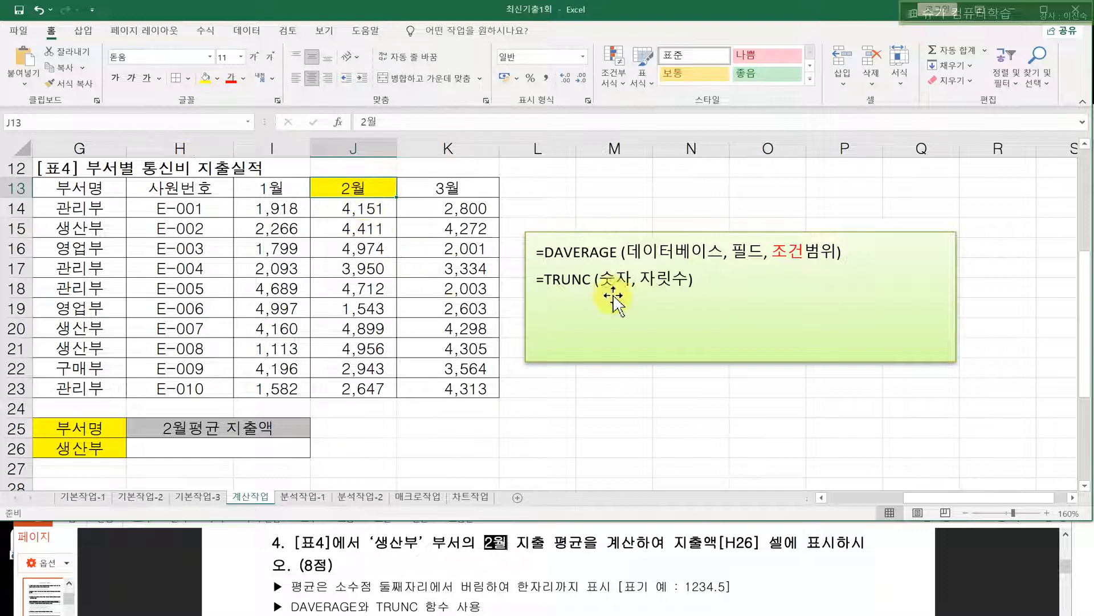
- Compare the DAVERAGE 데이터베이스 argument with 표4 in the exercise text and select its table range G13:K23
drag(772, 251, 820, 252)
drag(627, 252, 713, 265)
click(338, 562)
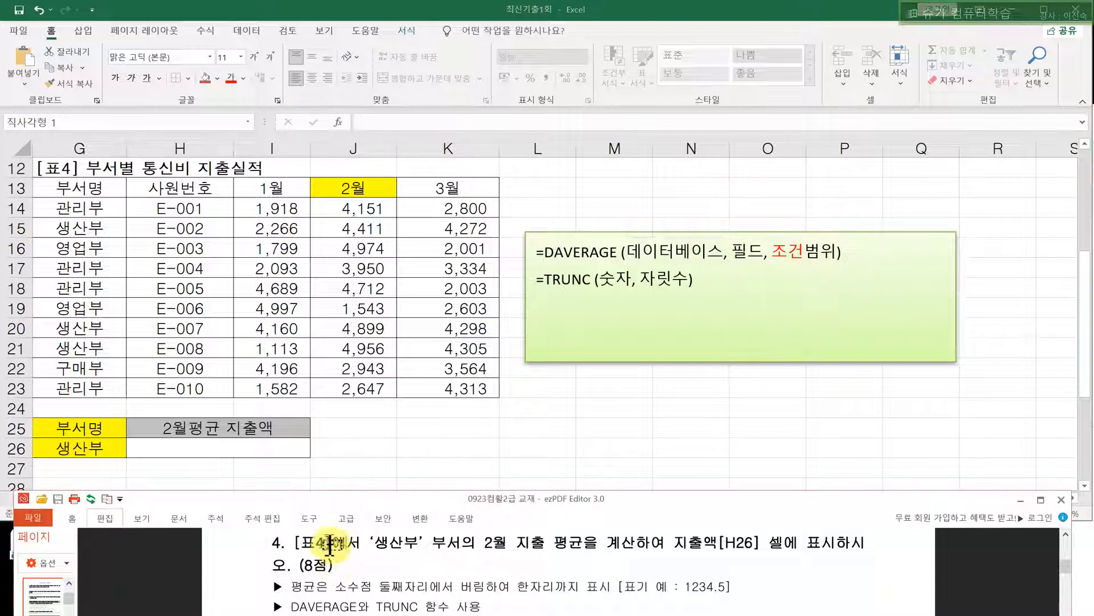
drag(302, 544, 324, 542)
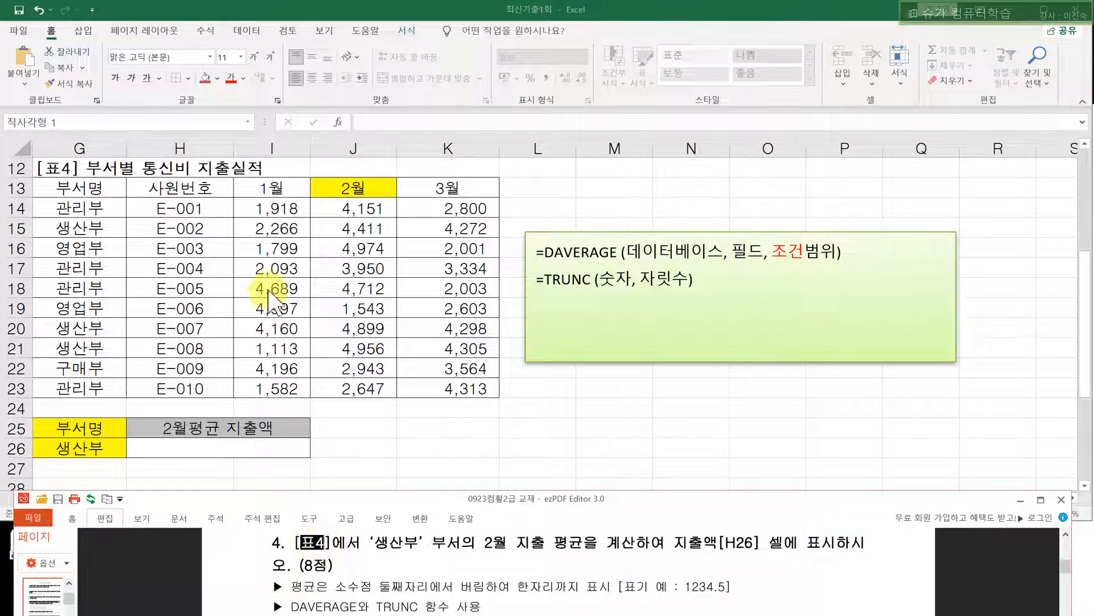
key(alt+Tab)
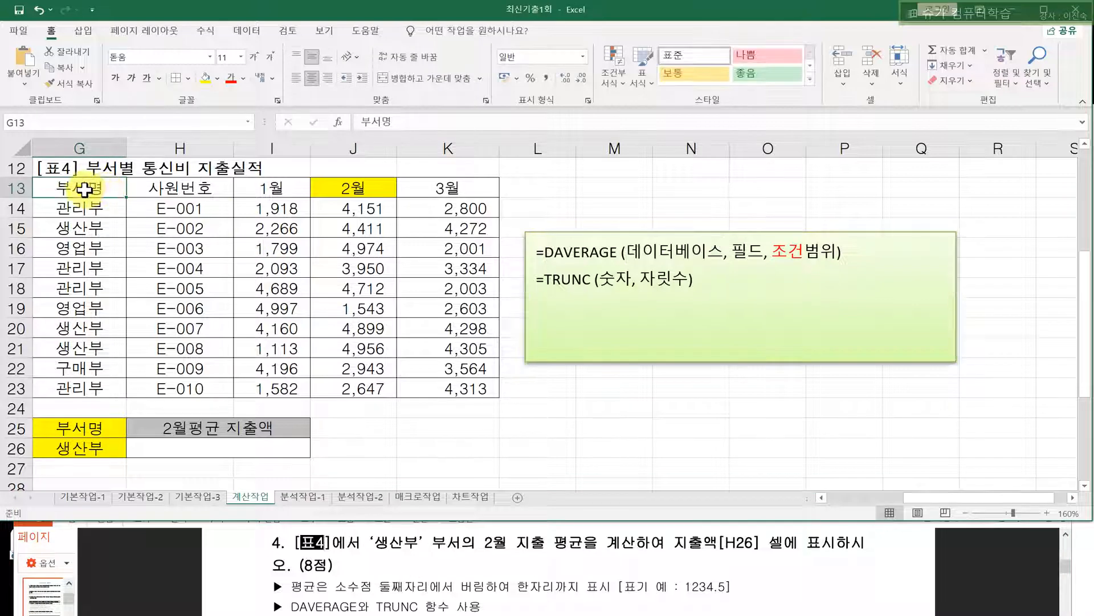
drag(106, 191, 420, 385)
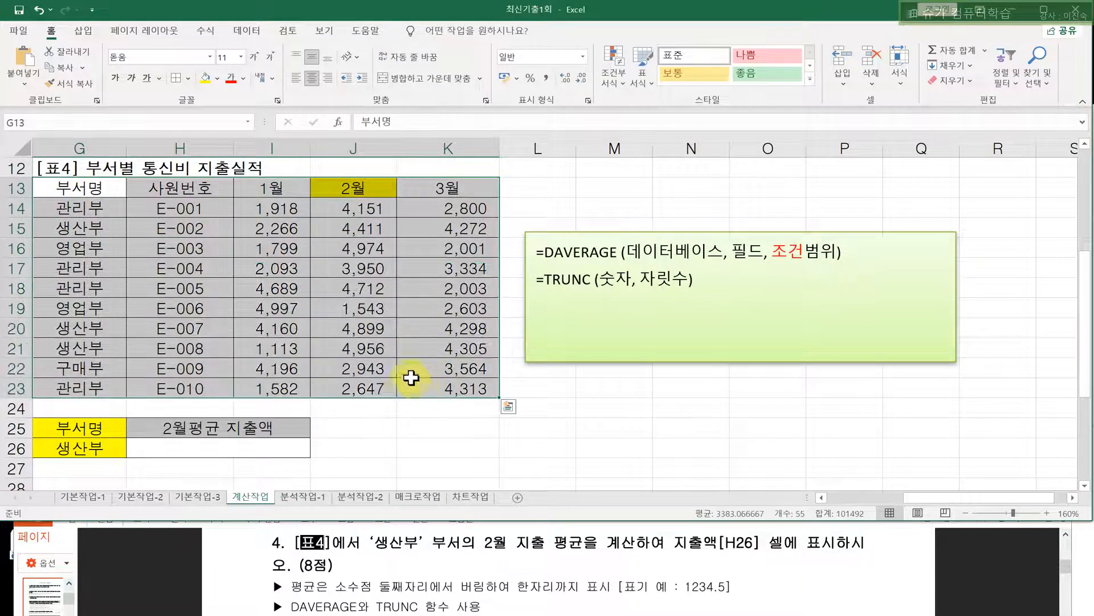
- Start a DAVERAGE formula in cell H26 and open its function arguments
click(276, 448)
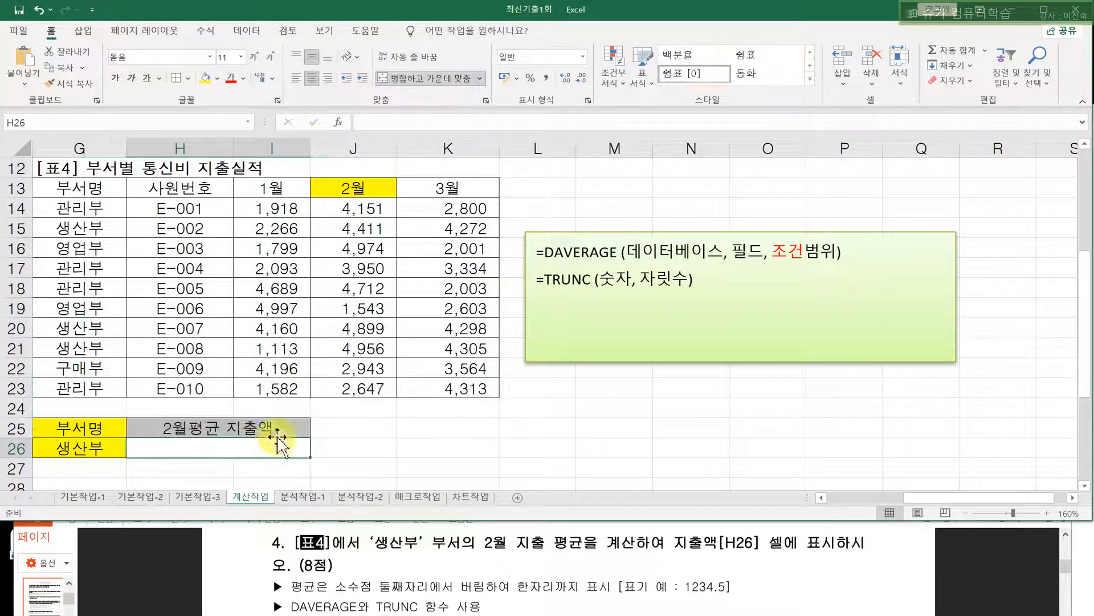
click(404, 119)
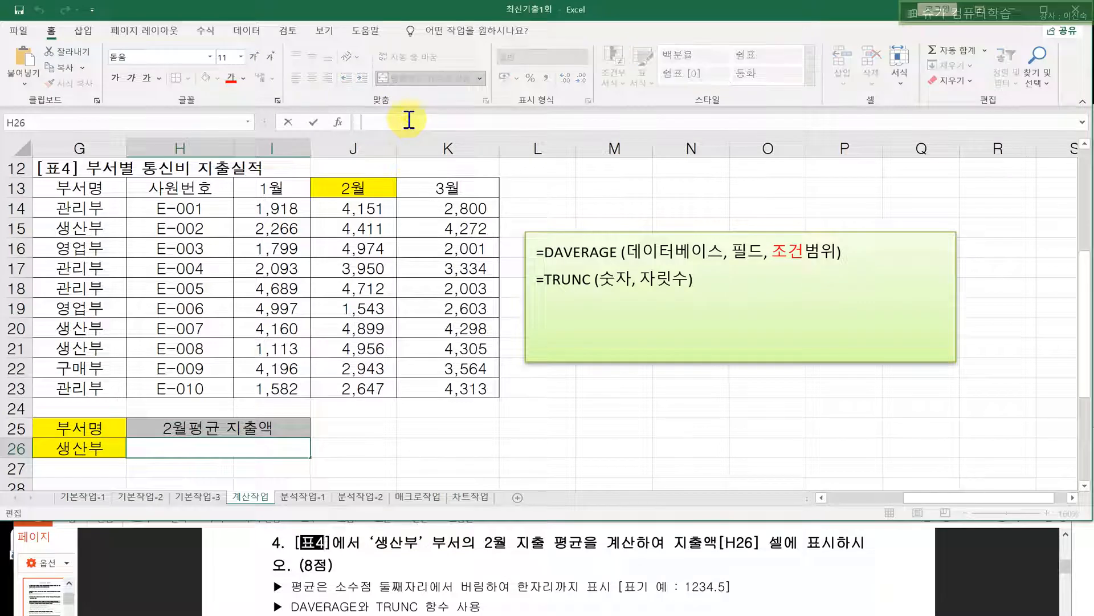
click(181, 148)
click(184, 448)
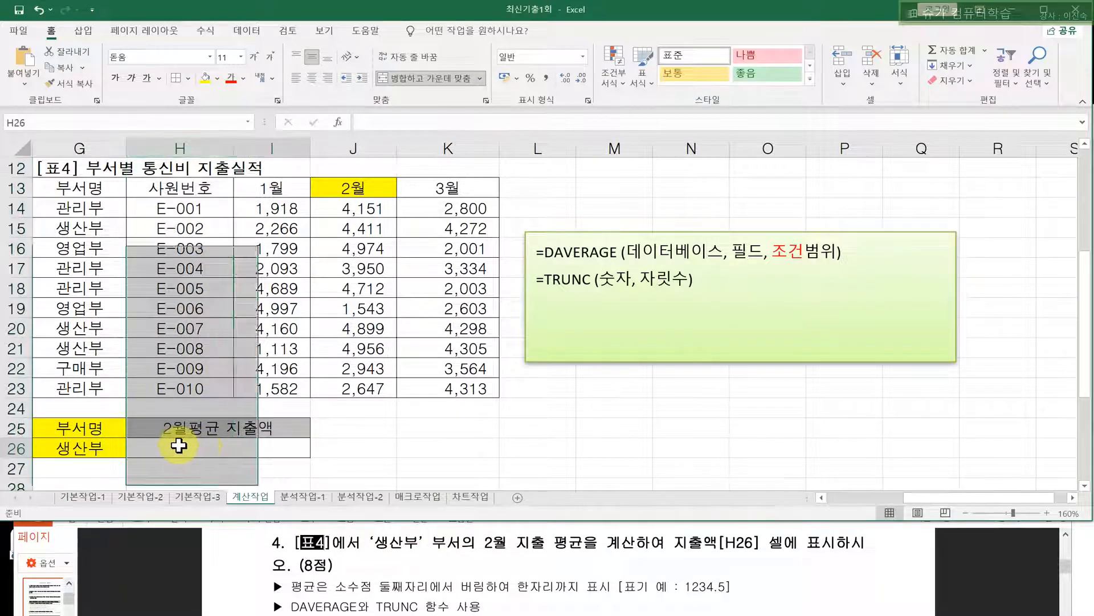
click(483, 123)
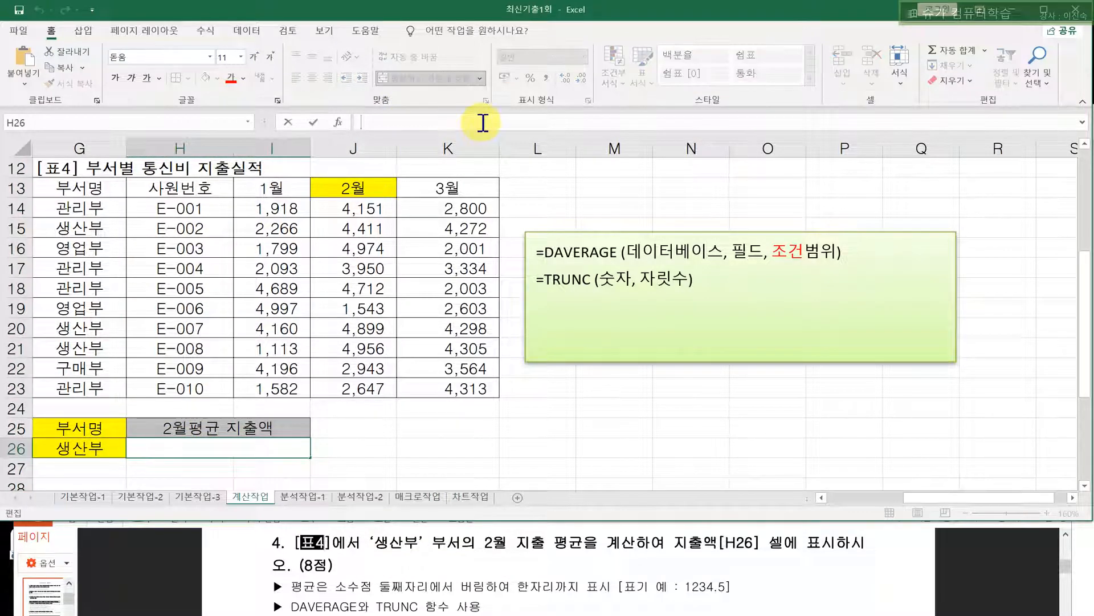
text(=)
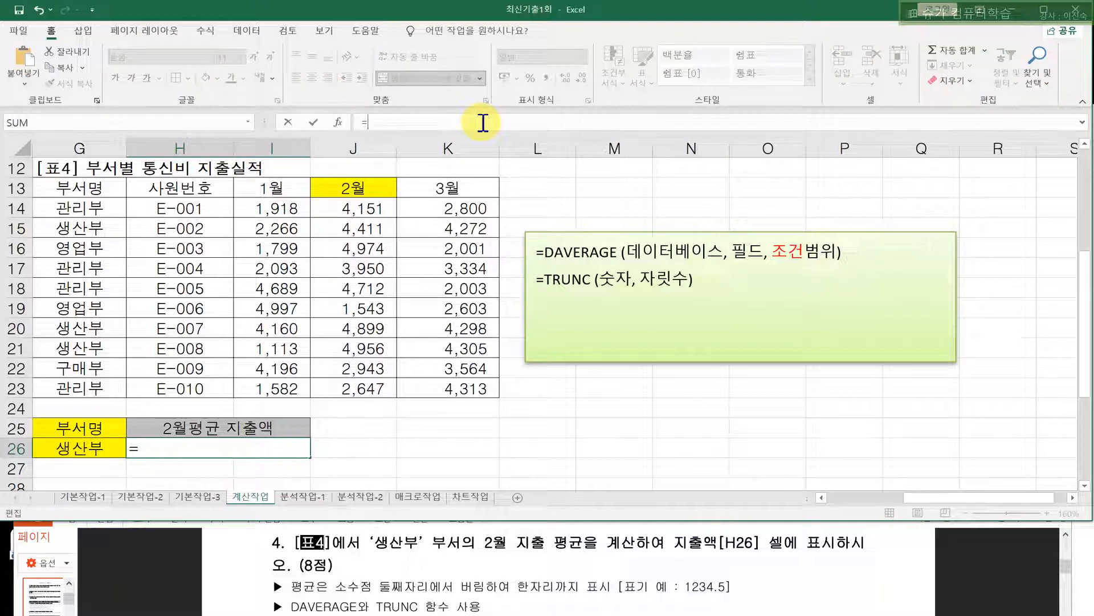
text(D)
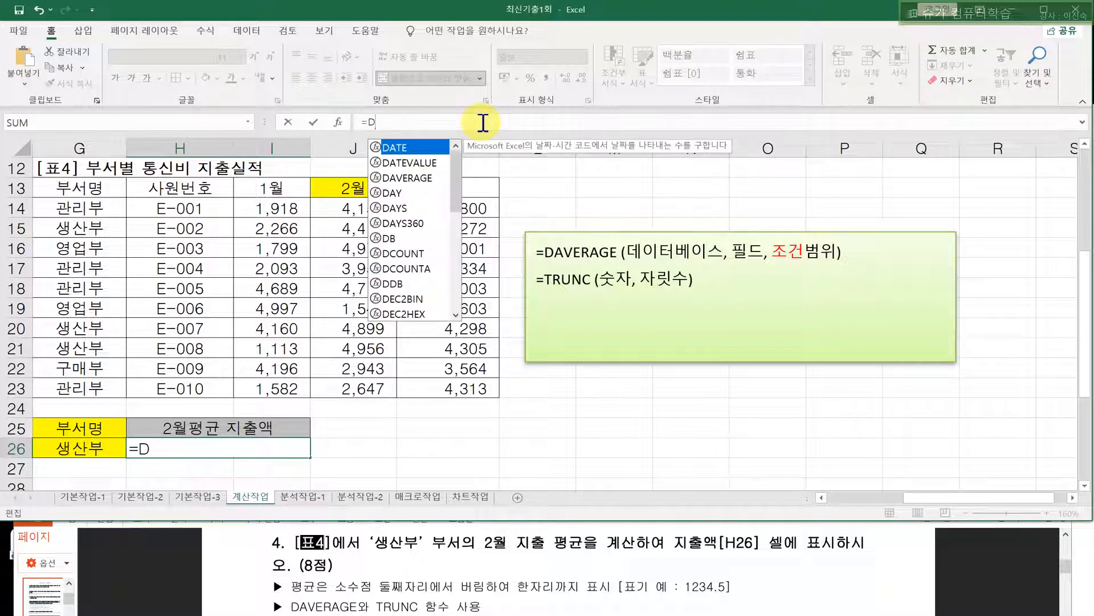
key(Down)
key(Tab)
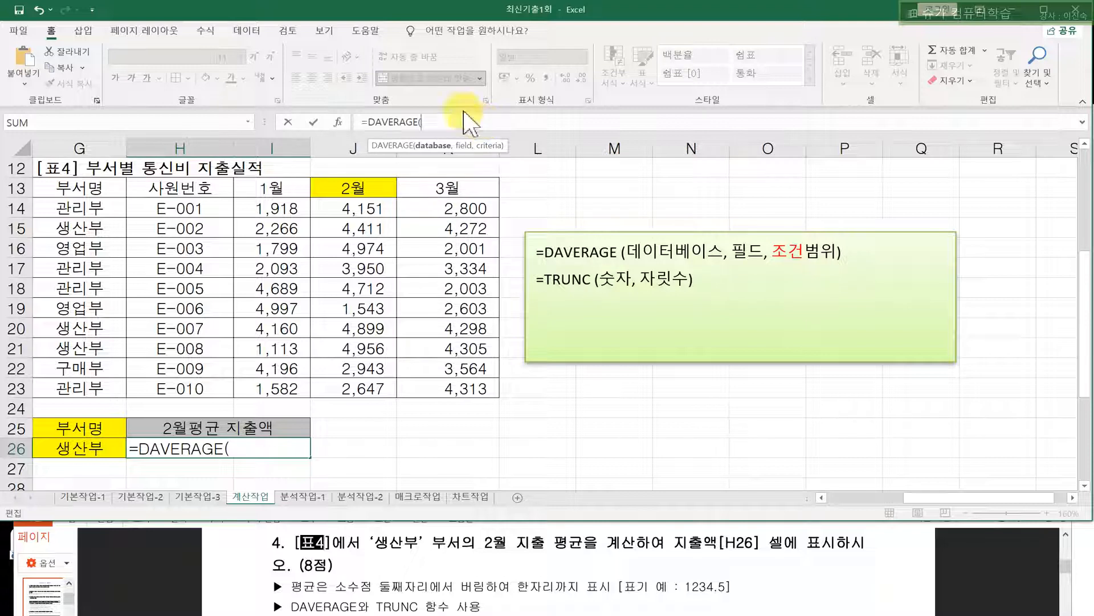
click(337, 124)
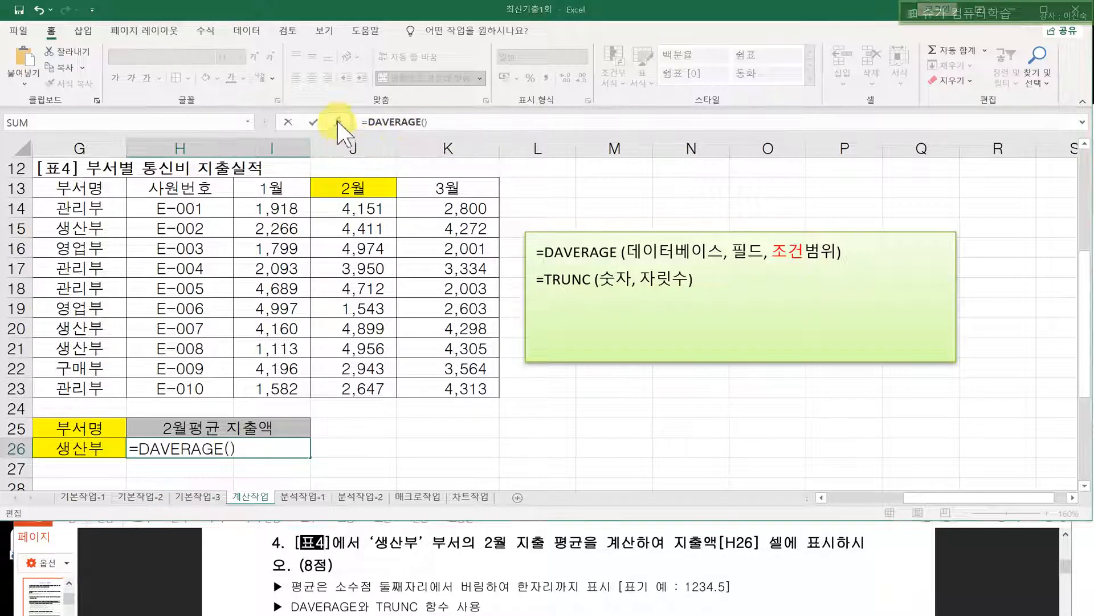
- Set the DAVERAGE Database argument to G13:K23 and the Field argument to the 2월 header cell J13
drag(584, 256, 434, 306)
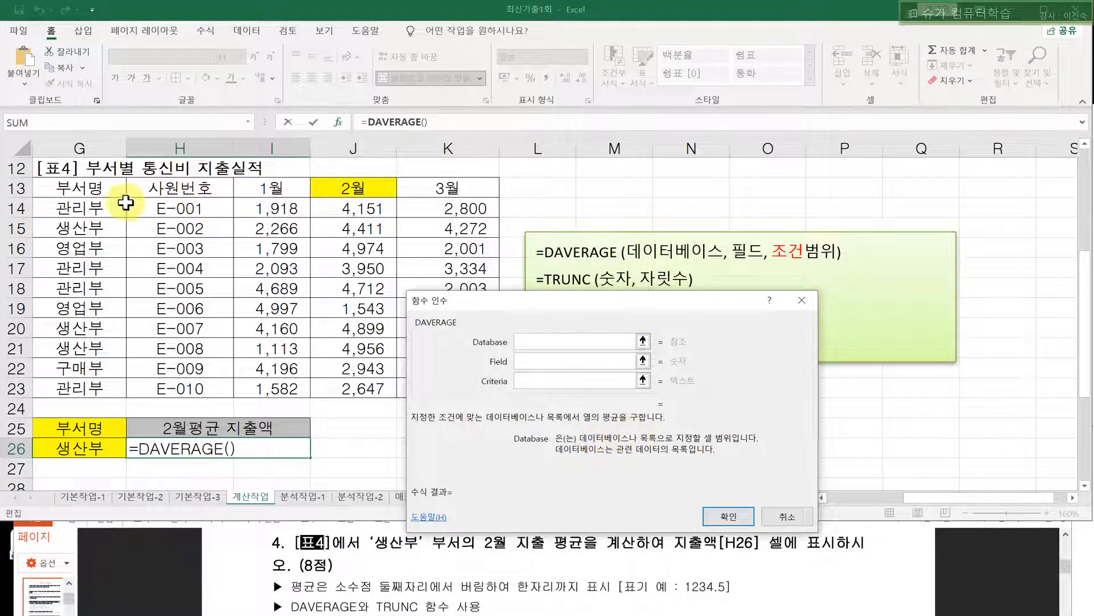
click(105, 195)
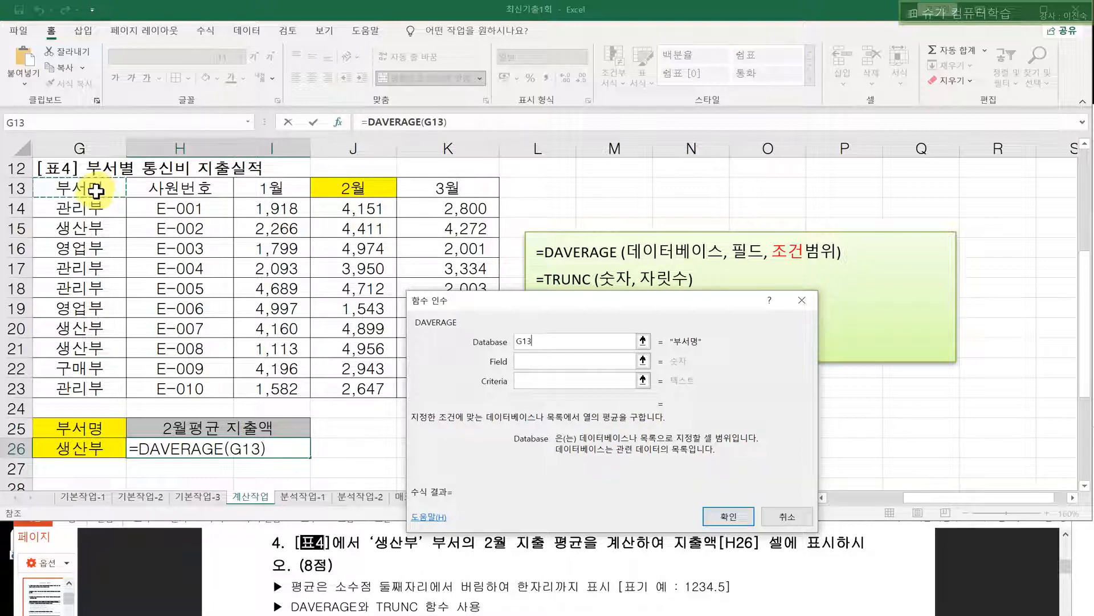
drag(96, 191, 428, 388)
click(563, 362)
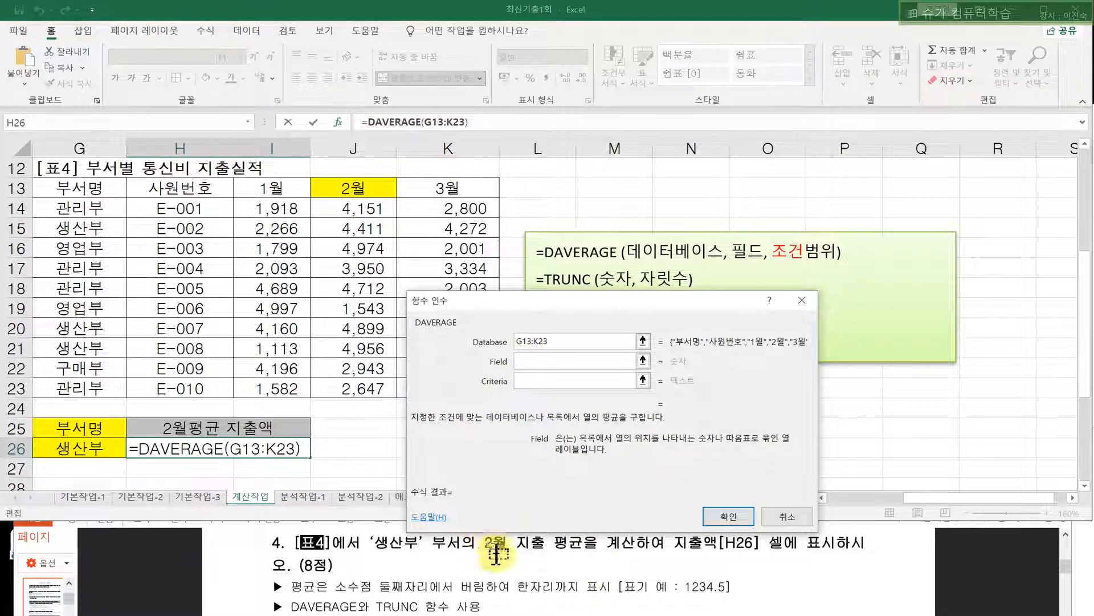
click(357, 191)
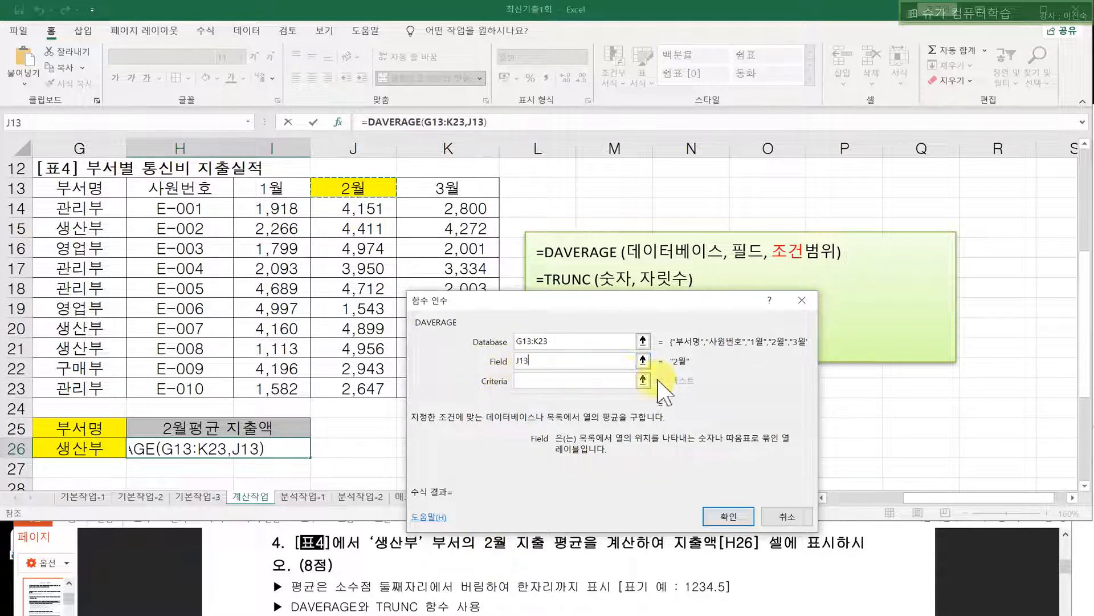
- Try the column number 4 as the DAVERAGE Field argument, and return it to the header cell J13
key(BackSpace)
key(BackSpace)
key(BackSpace)
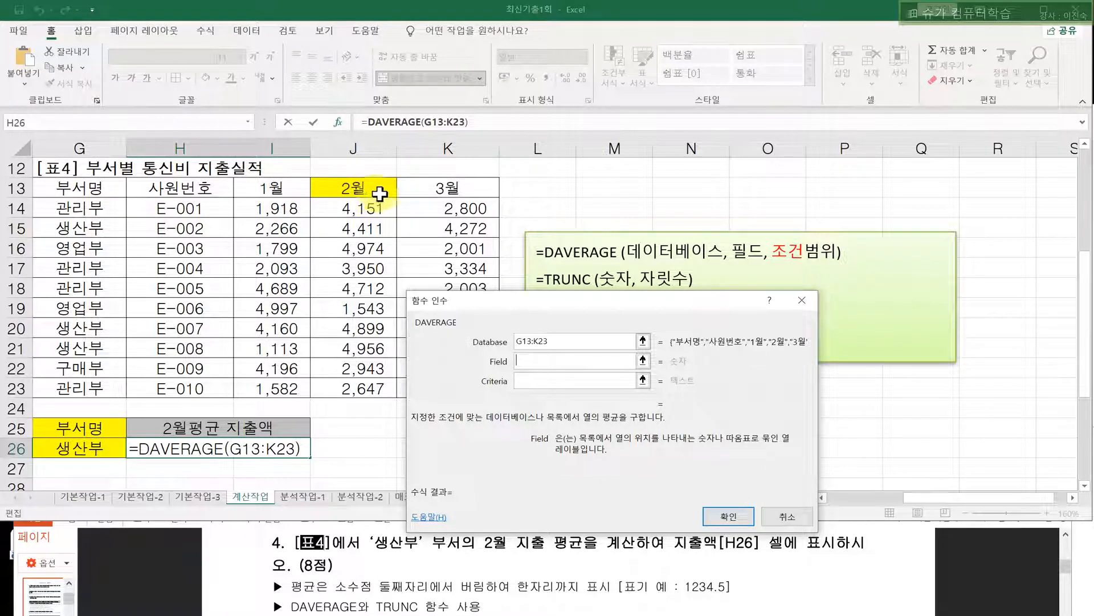
text(4)
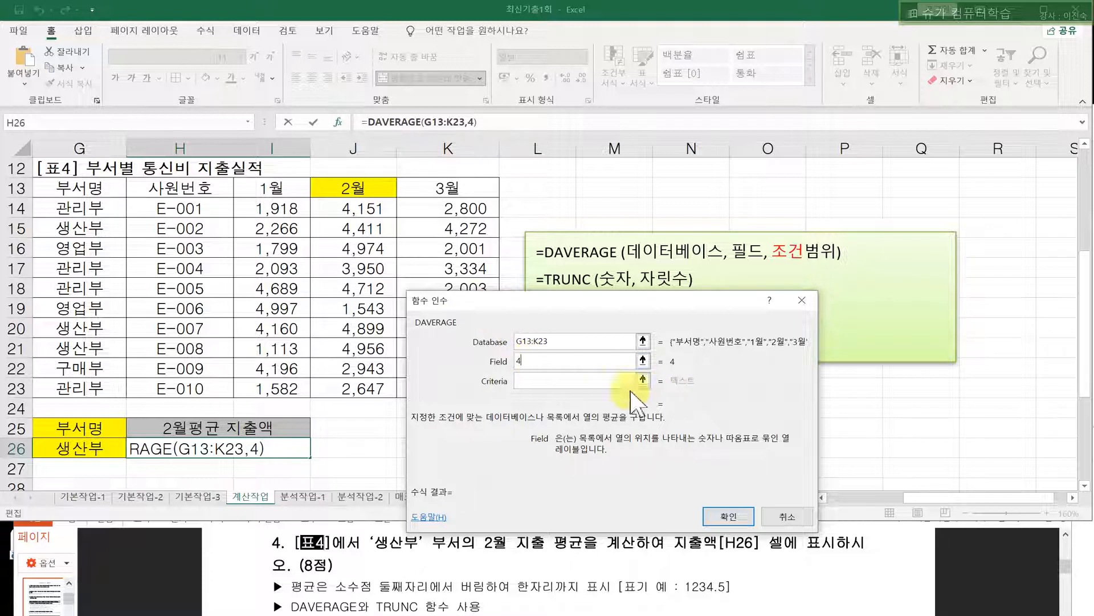
double_click(529, 365)
key(BackSpace)
click(366, 193)
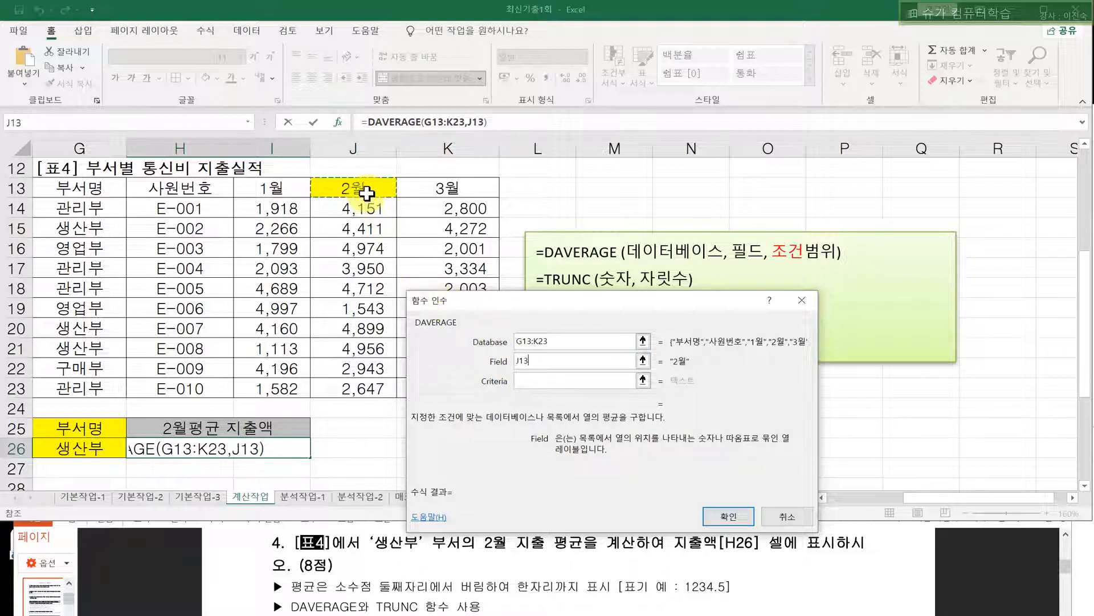
- Set the DAVERAGE Criteria argument to G25:G26 and confirm the formula
click(549, 381)
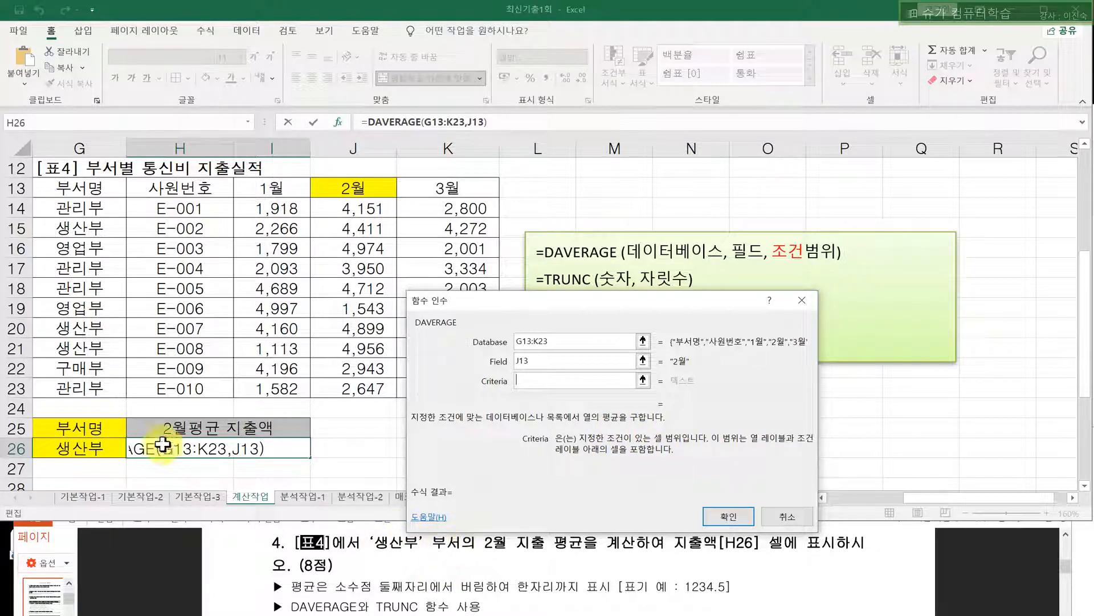
drag(96, 430, 94, 455)
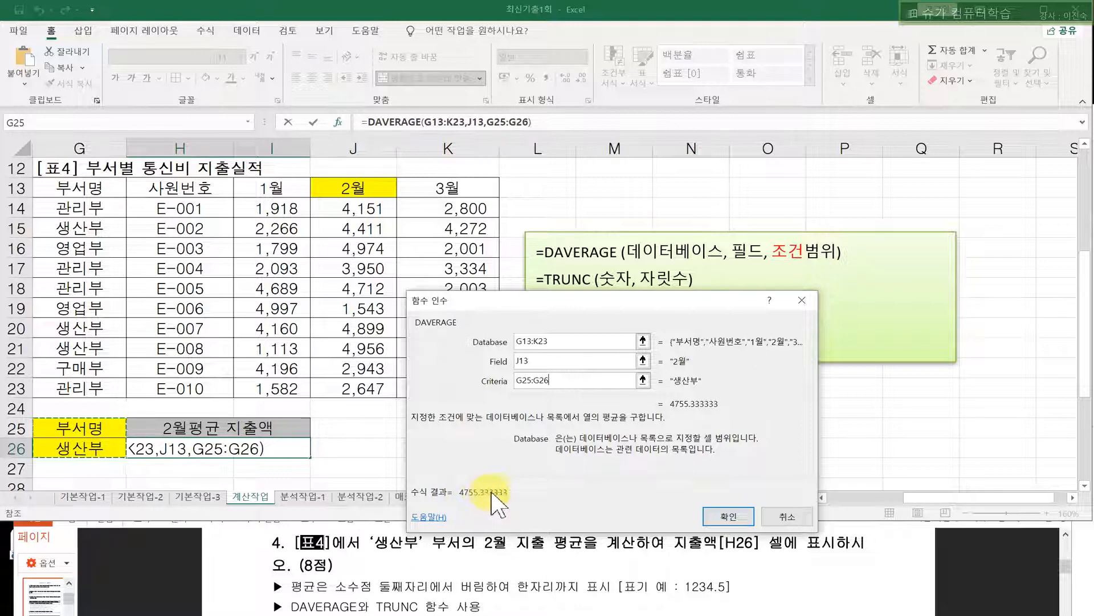
click(729, 517)
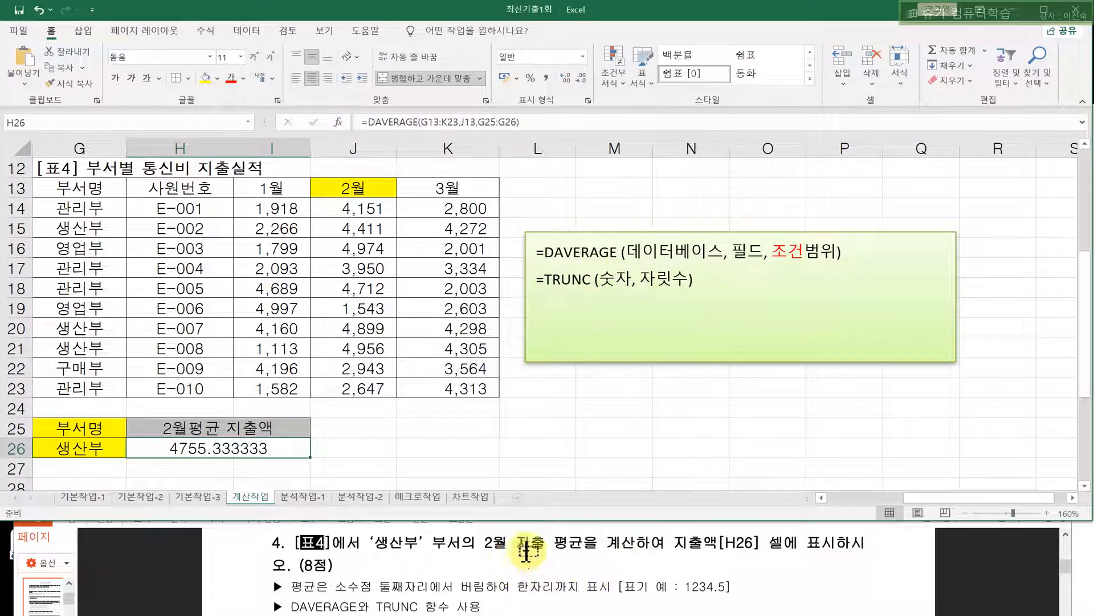
- Wrap the DAVERAGE formula in H26 in TRUNC and open the TRUNC function arguments at Num_digits
click(374, 123)
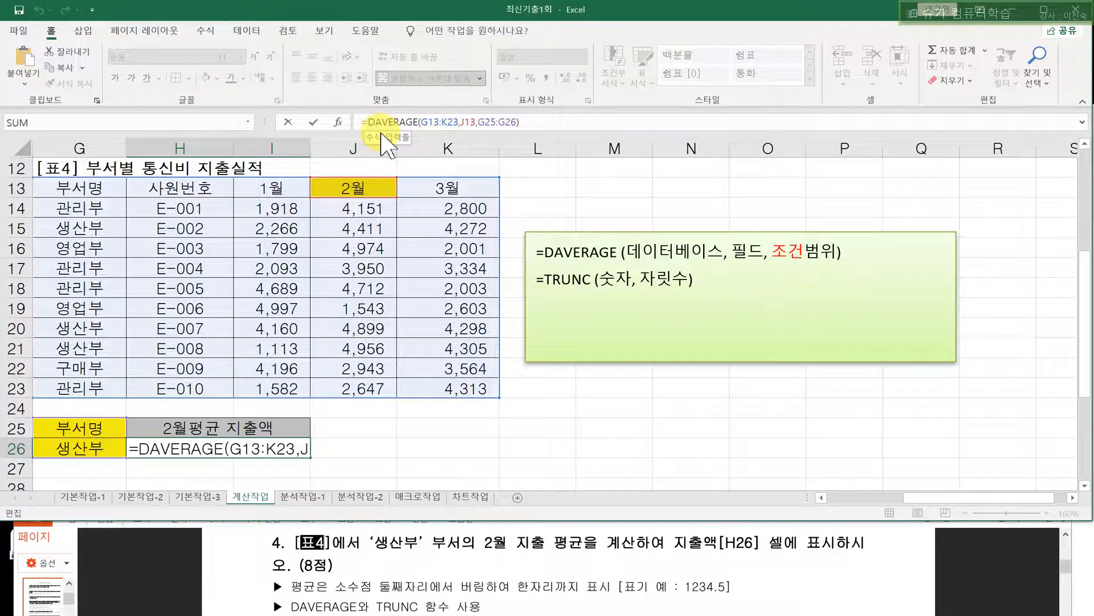
text(T)
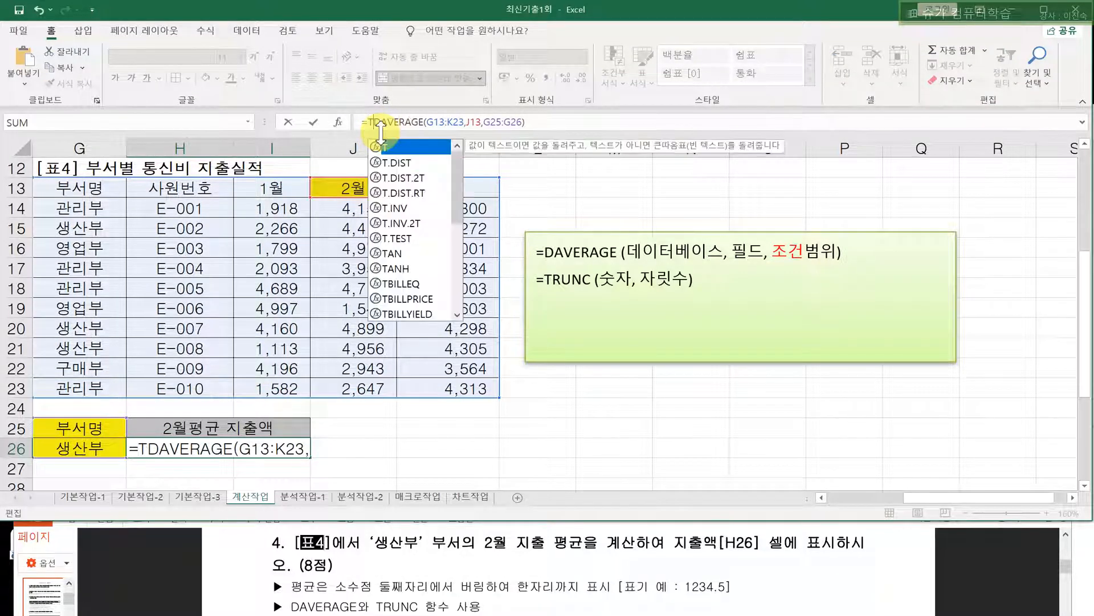
text(R)
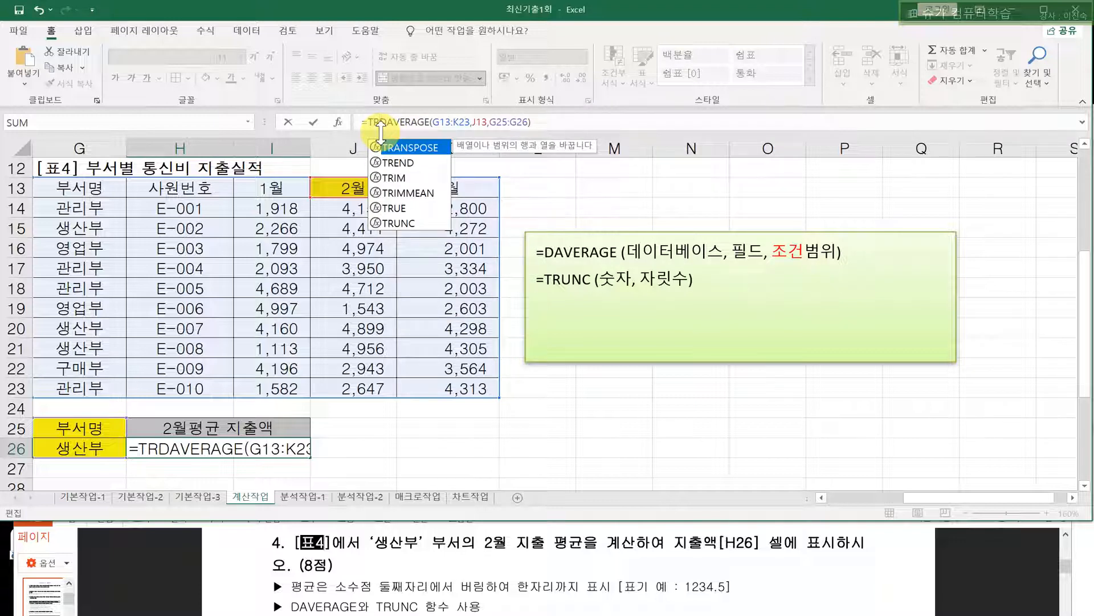
double_click(402, 224)
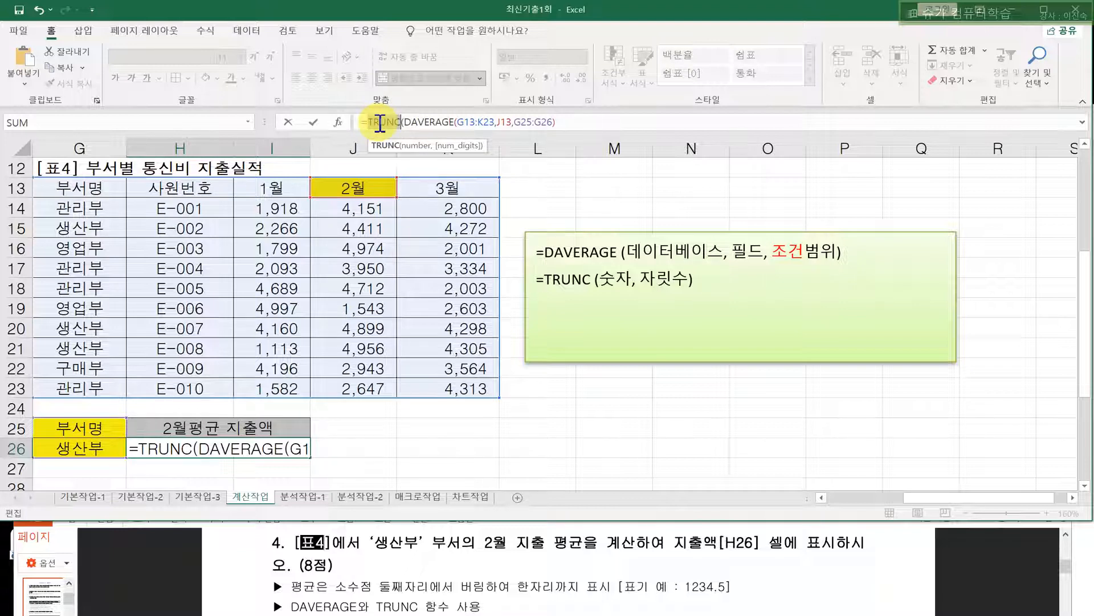
click(338, 122)
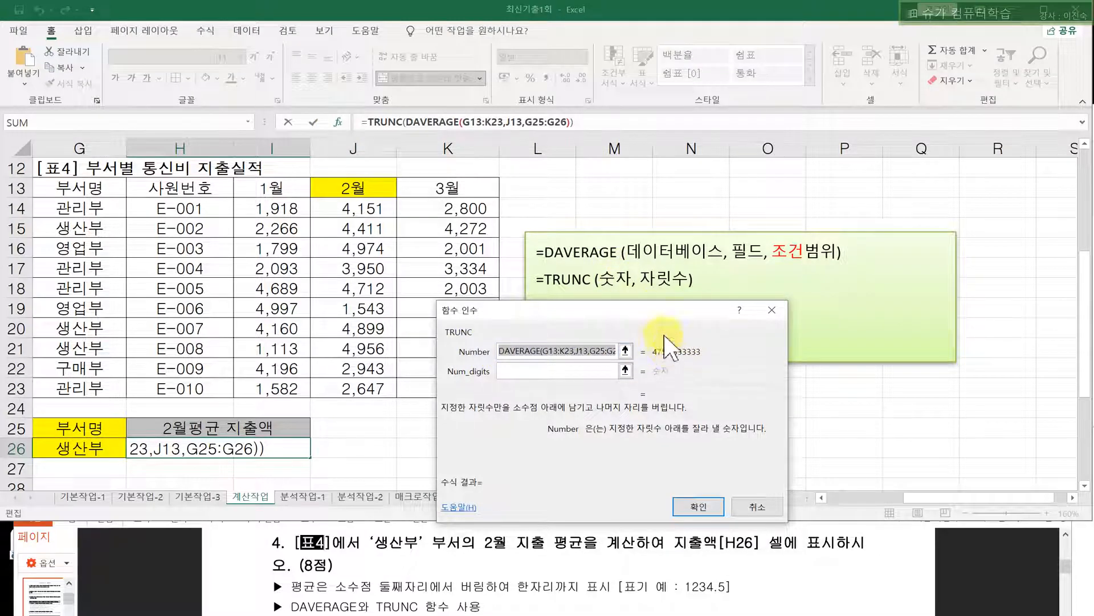
click(565, 371)
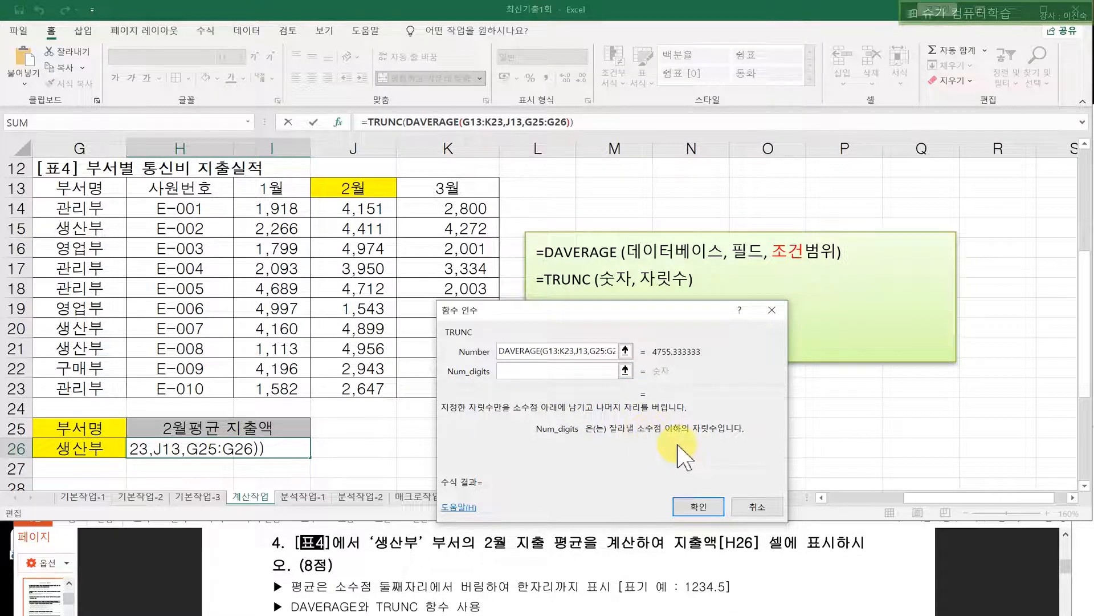
- Try 2, 3 and 0 as the TRUNC Num_digits argument to compare how the average is truncated
text(13:K)
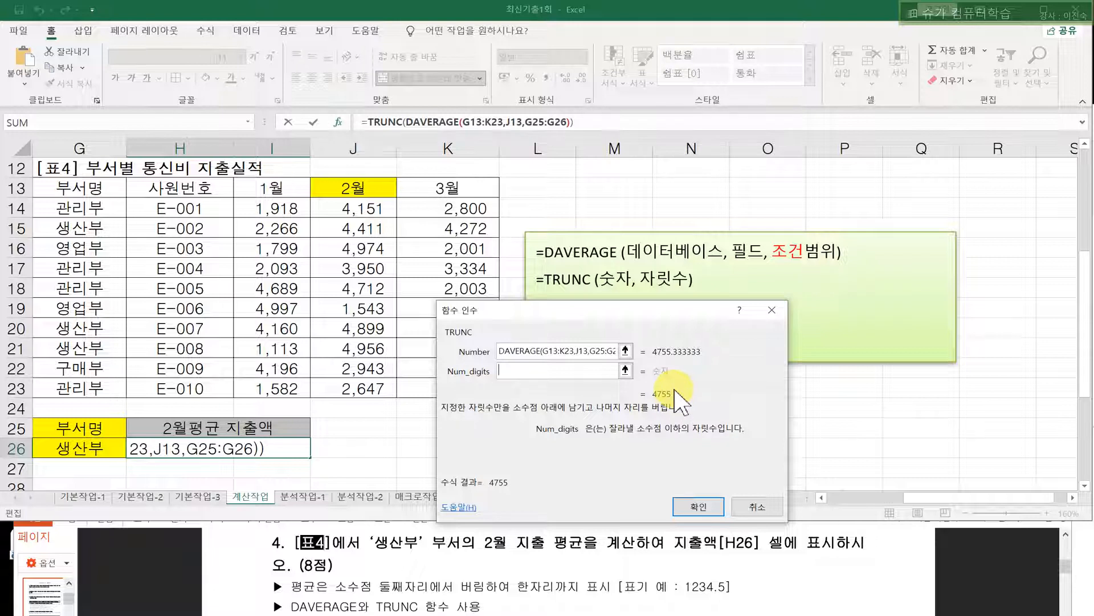
text(2)
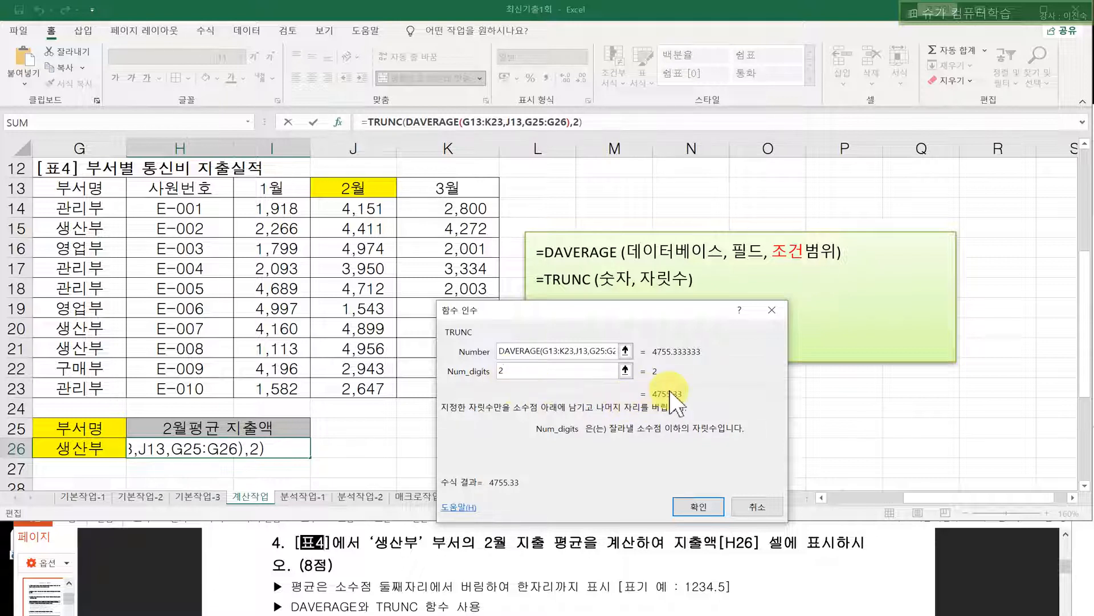
key(BackSpace)
text(3)
key(BackSpace)
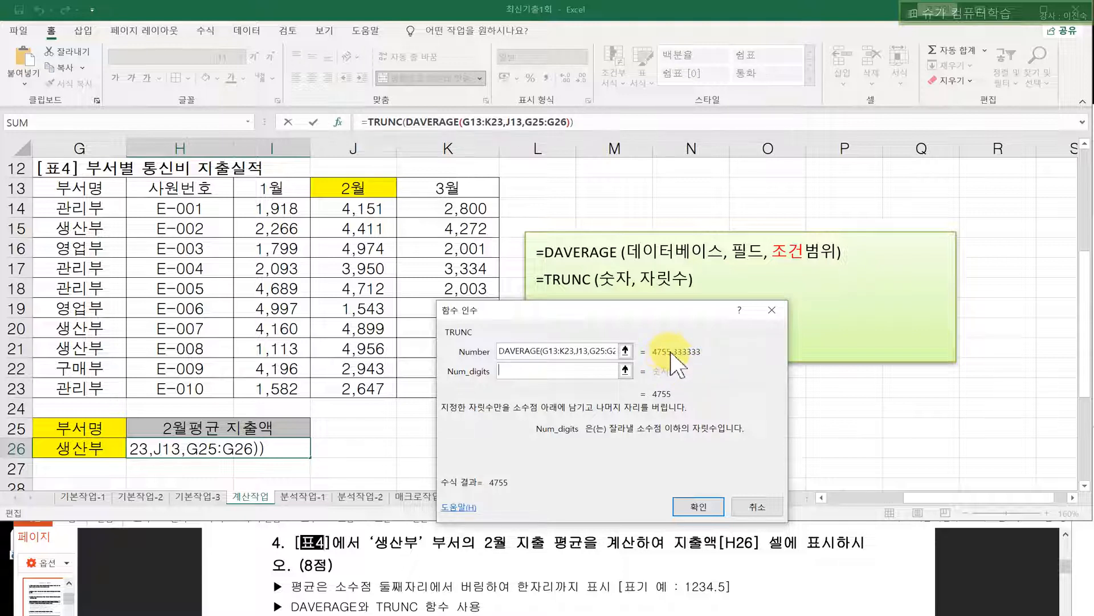
text(0)
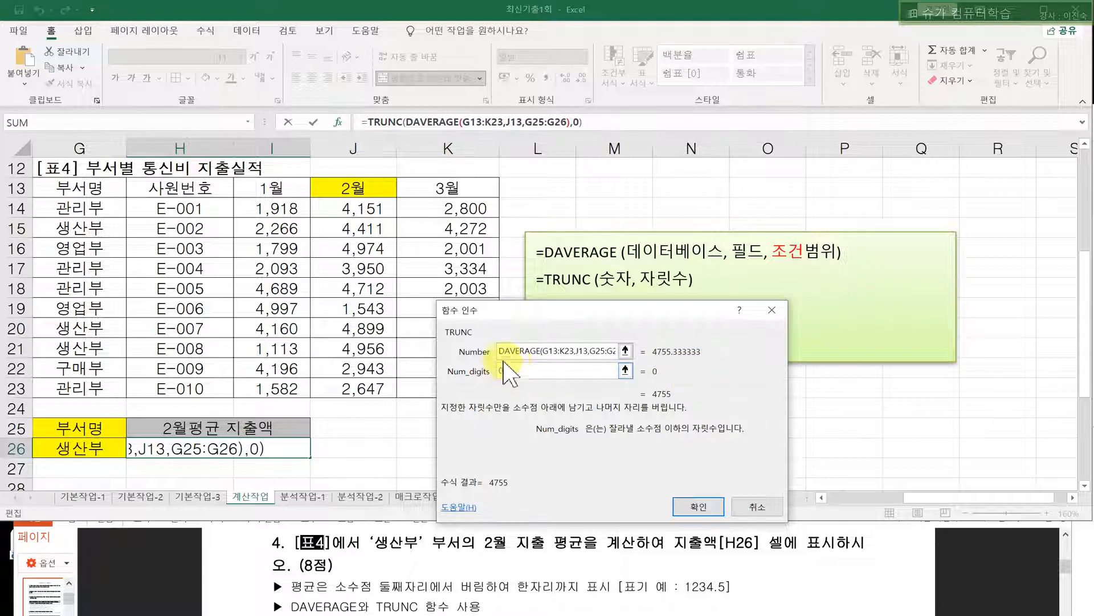
- Try the negative values -1, -2 and -3 as the TRUNC Num_digits argument
key(BackSpace)
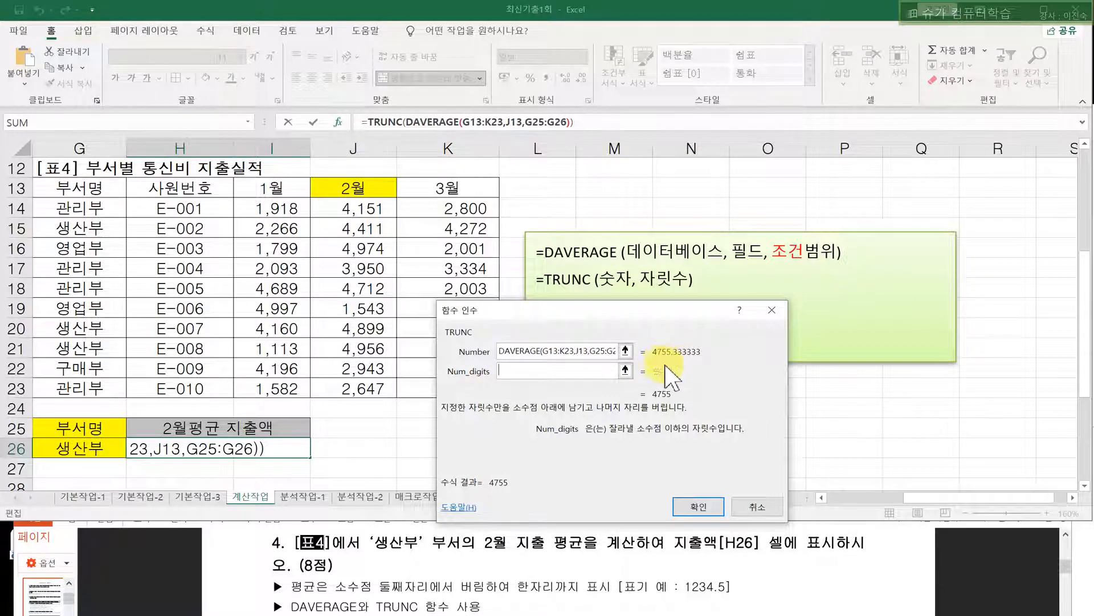
text(-1)
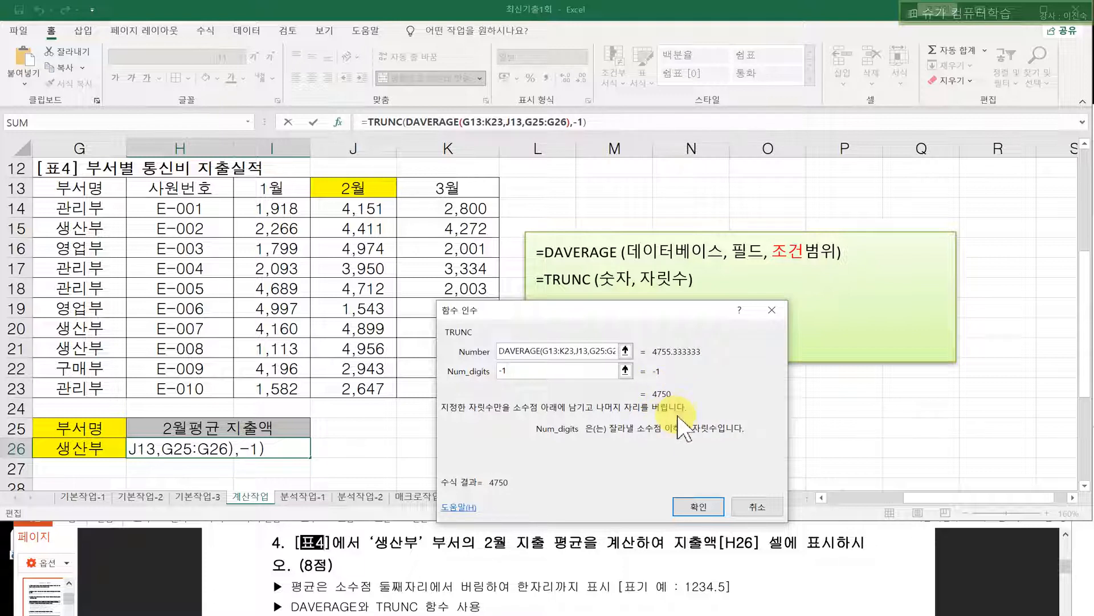
key(BackSpace)
text(-2)
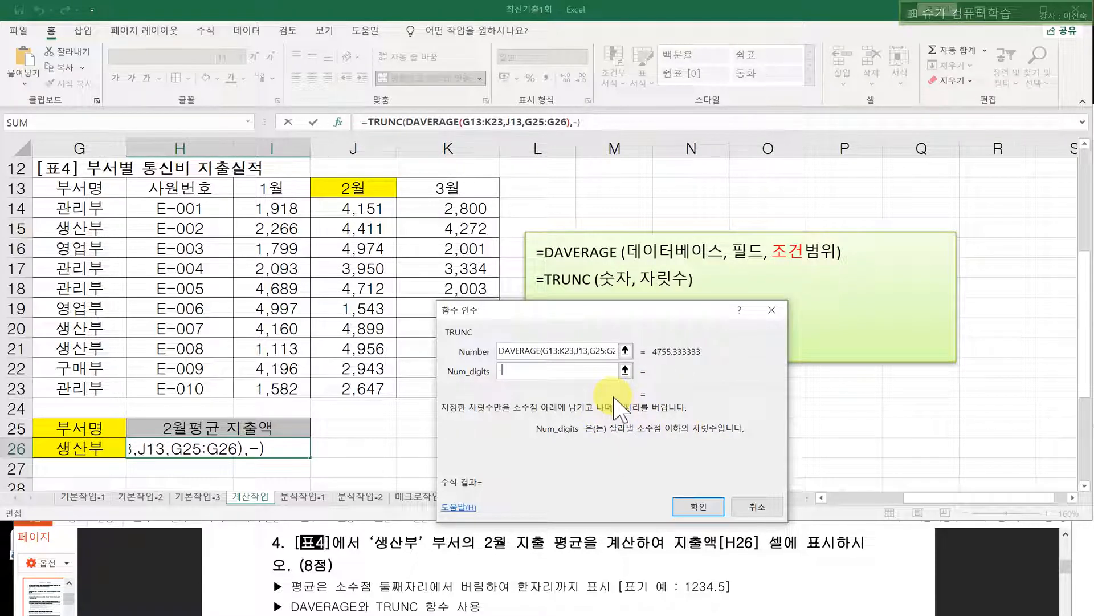
key(BackSpace)
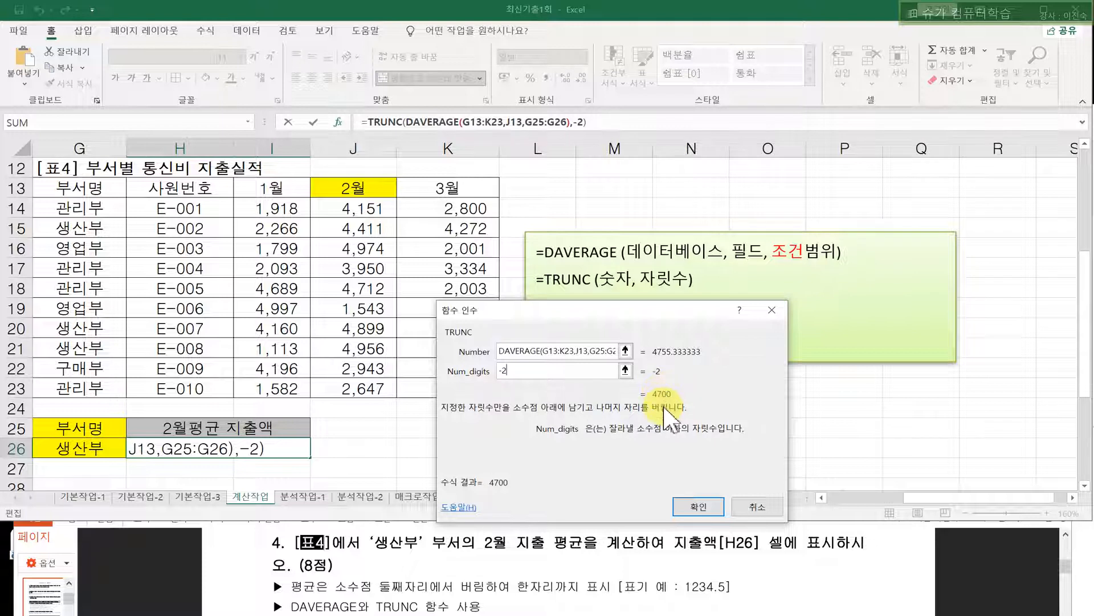
key(BackSpace)
text(3)
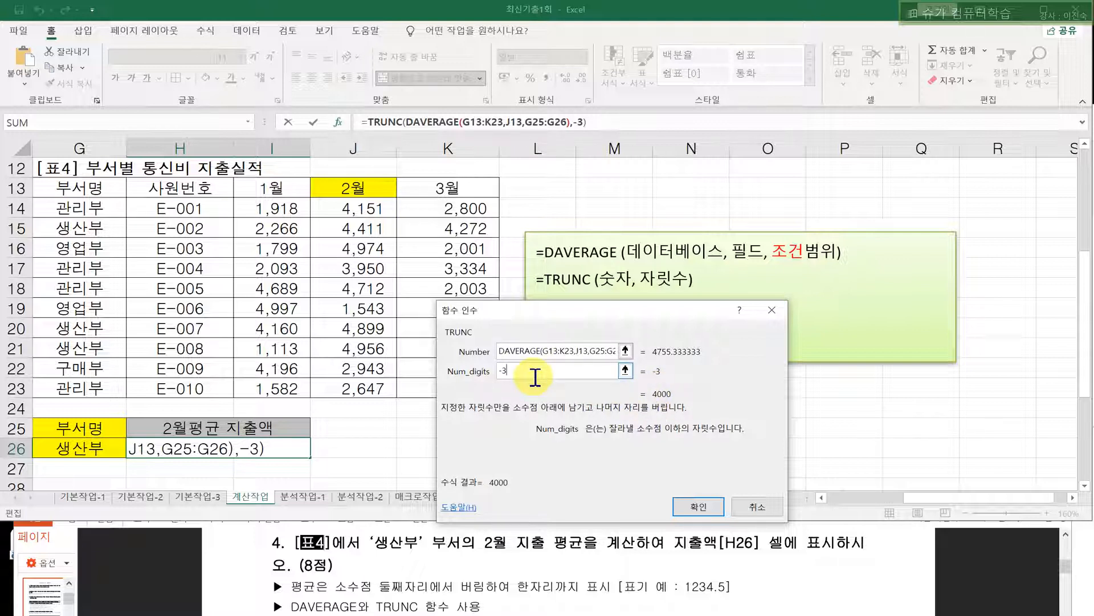
- Set the TRUNC Num_digits argument to 1 and confirm the formula in H26
key(BackSpace)
key(BackSpace)
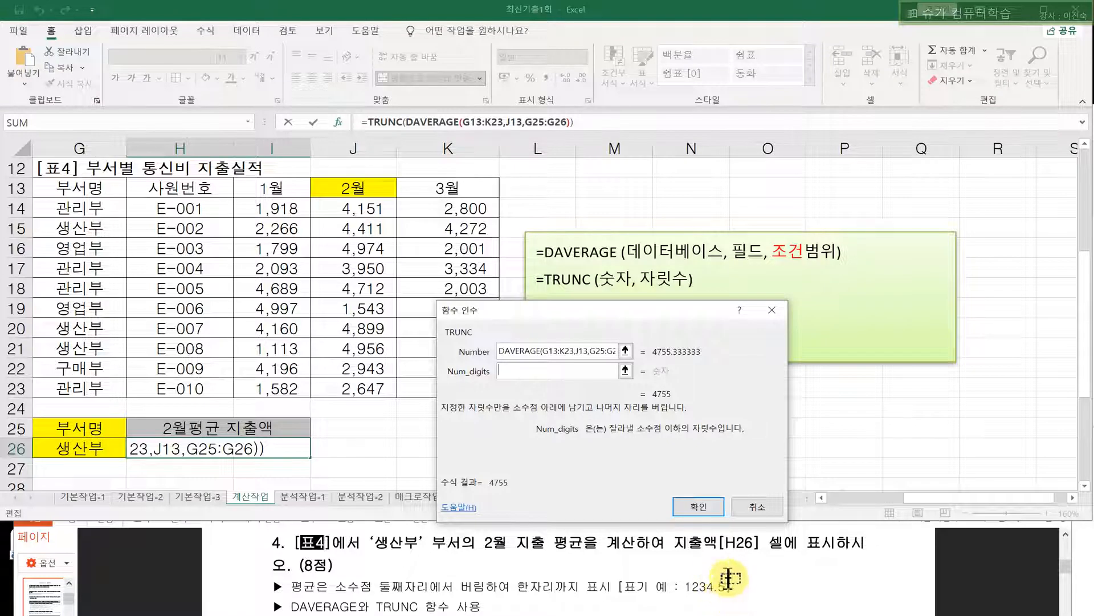
text(1)
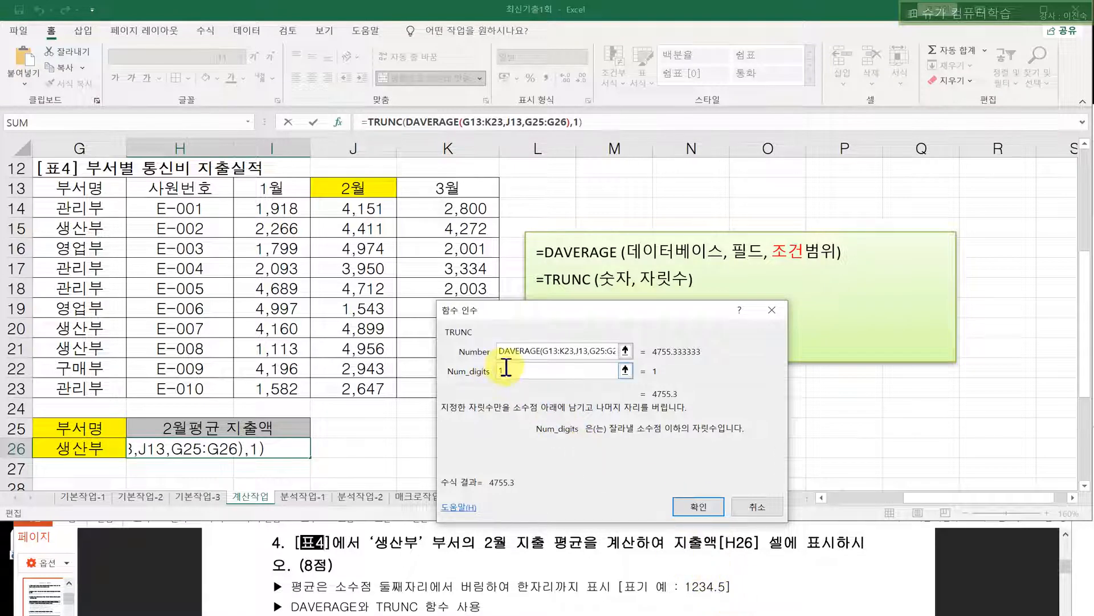
click(698, 506)
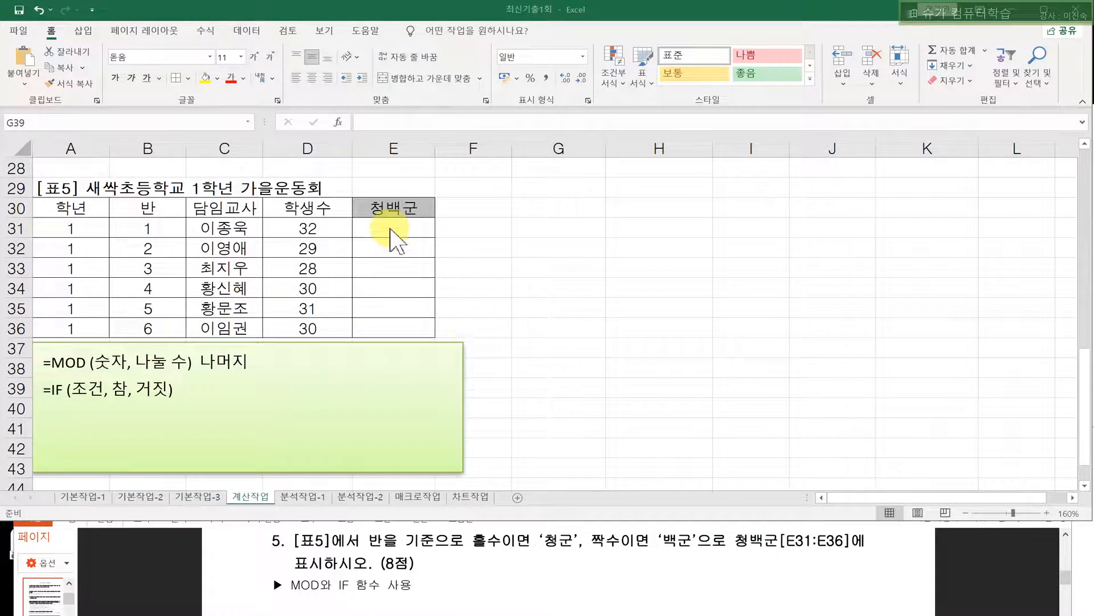
- Fill the first 반 value in [표5], cell B31, with yellow
click(389, 228)
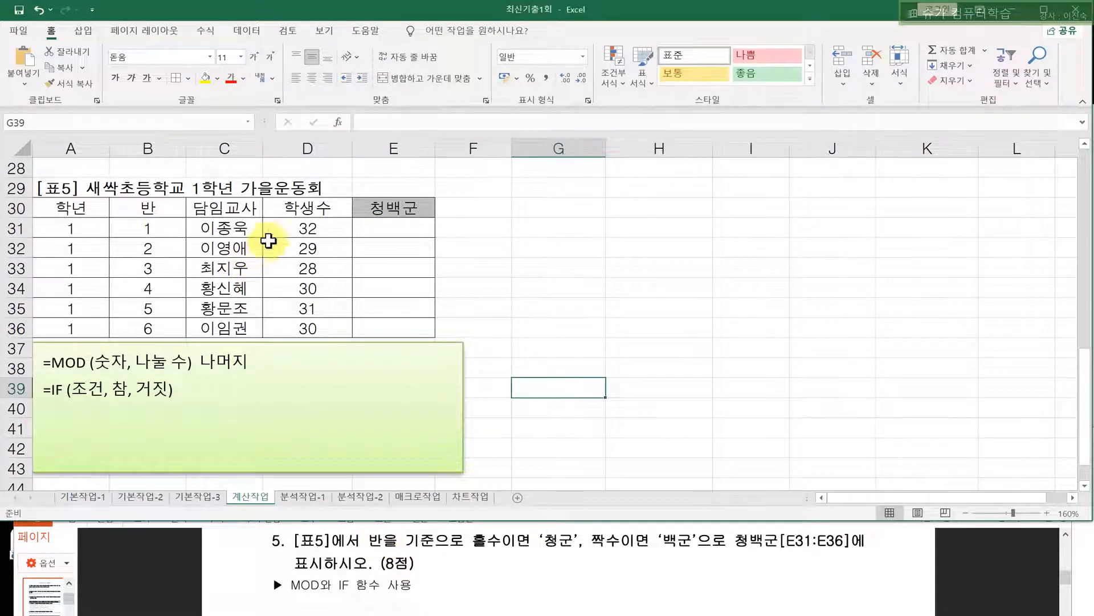
drag(139, 228, 147, 329)
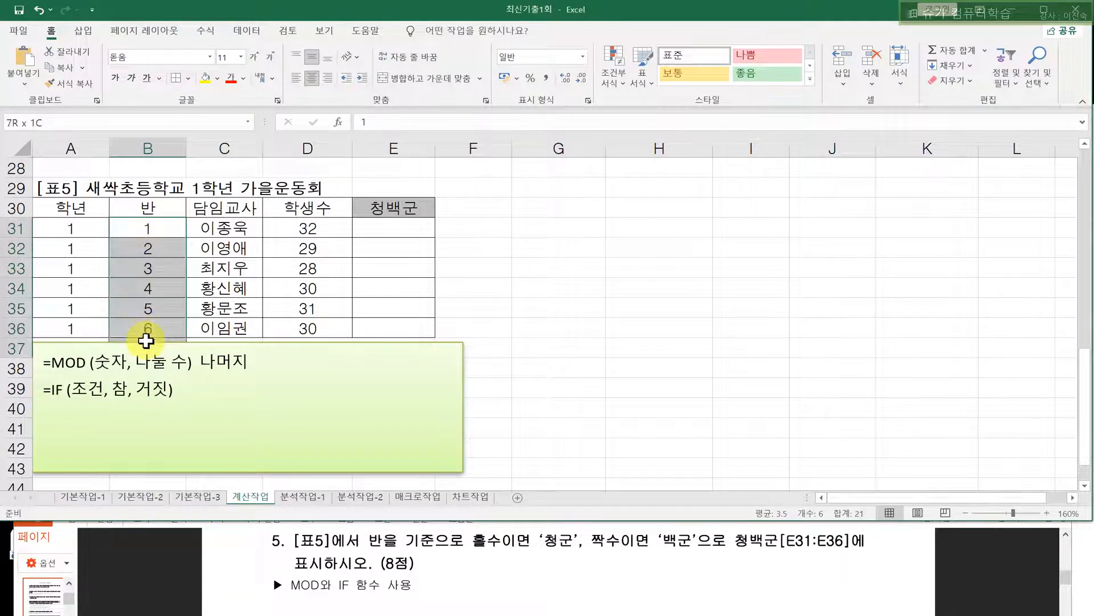
click(146, 229)
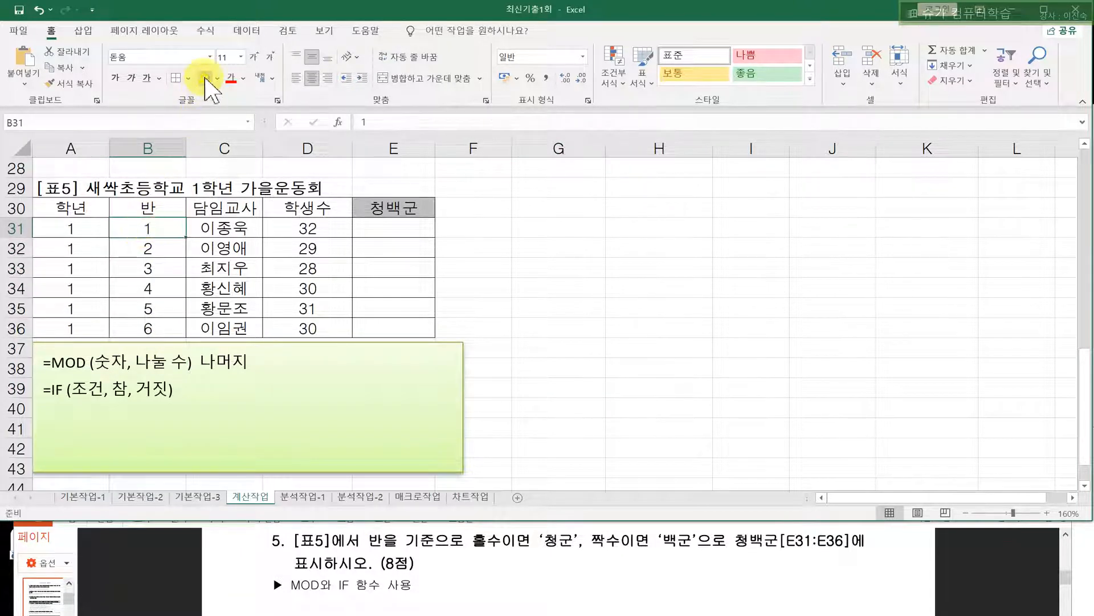
click(205, 78)
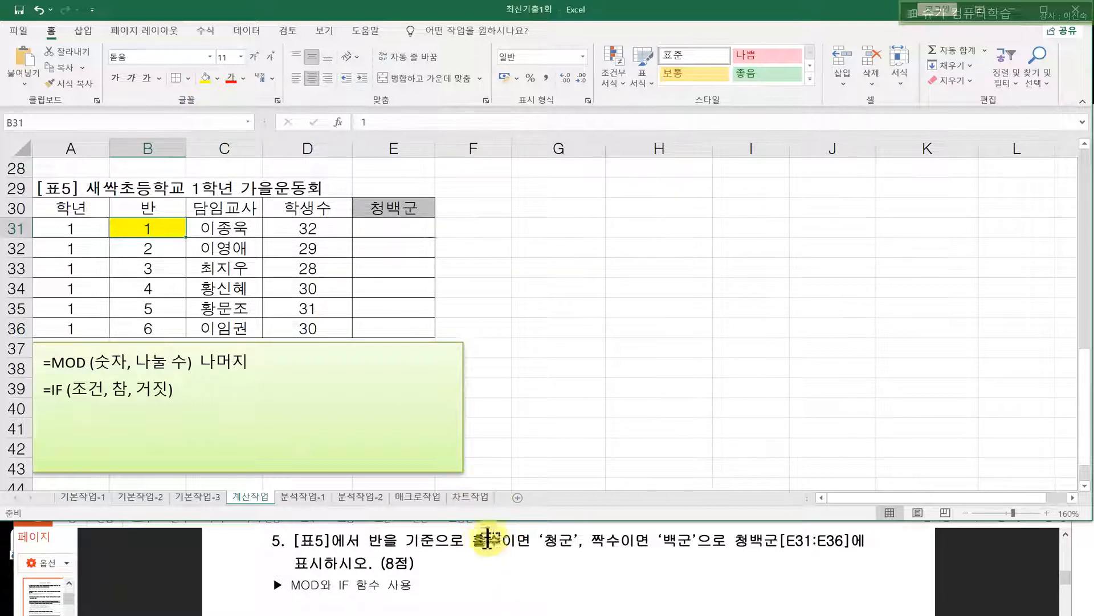
- Start a MOD formula in E31, the first cell of the 청백군 answer range E31:E36, and open its function arguments
click(397, 229)
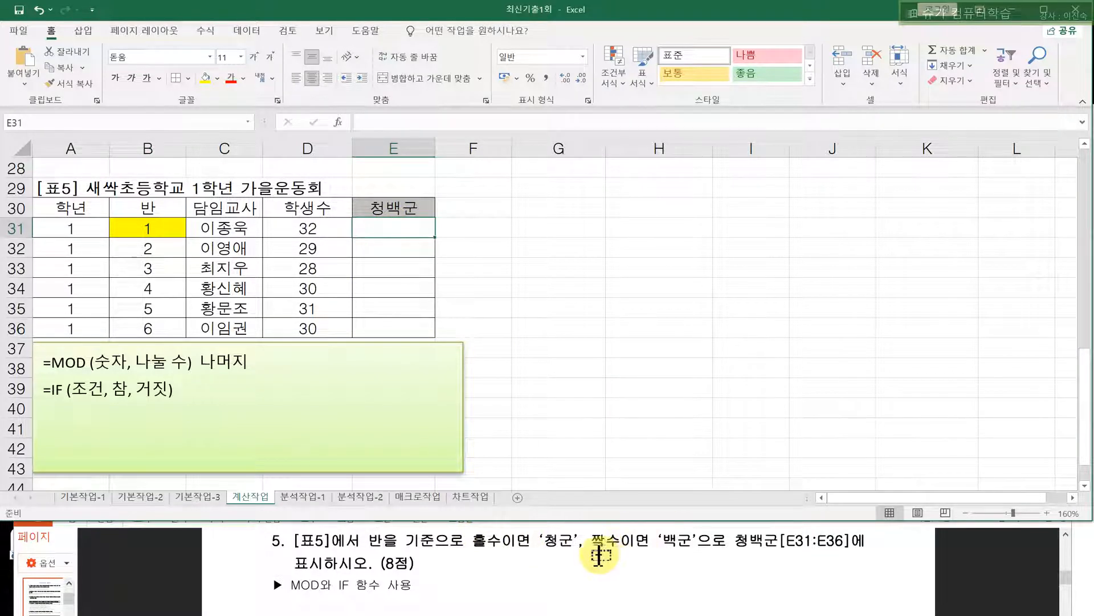
drag(591, 542, 711, 544)
drag(781, 544, 852, 544)
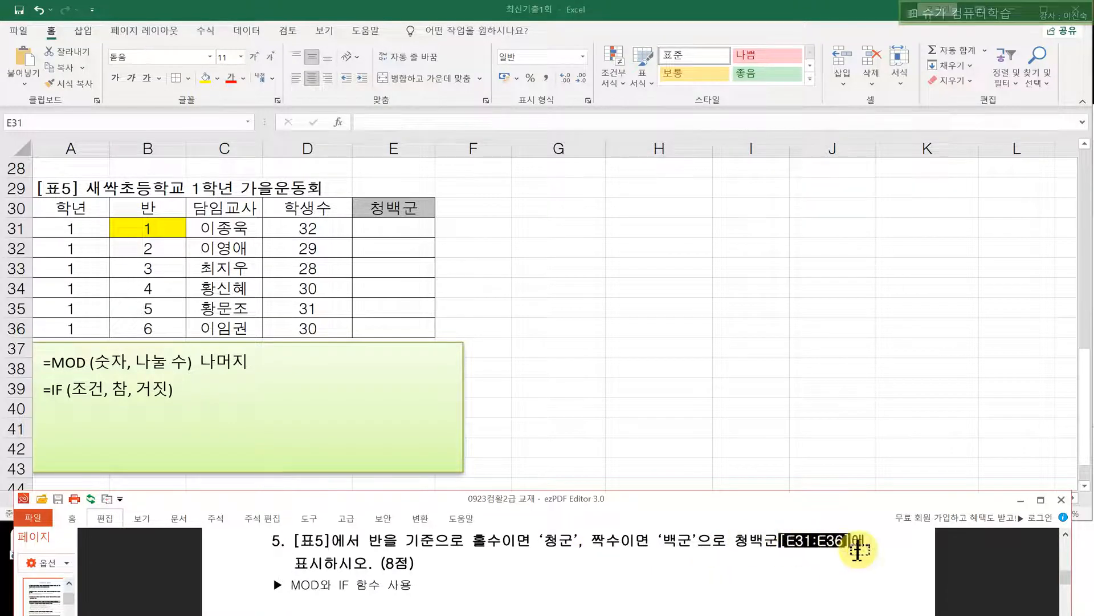
click(420, 226)
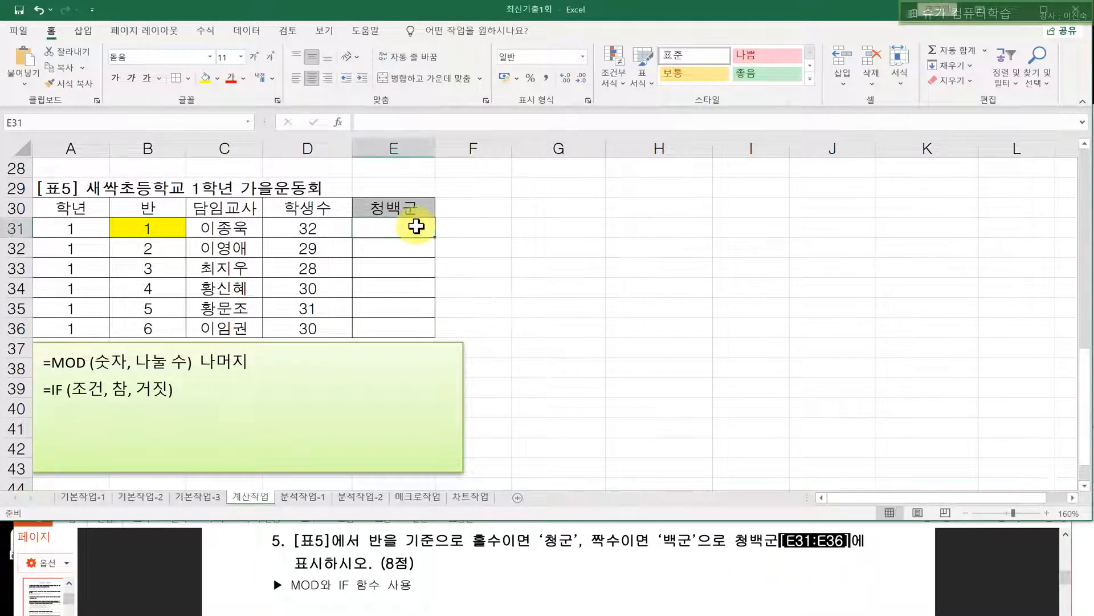
drag(421, 226, 419, 335)
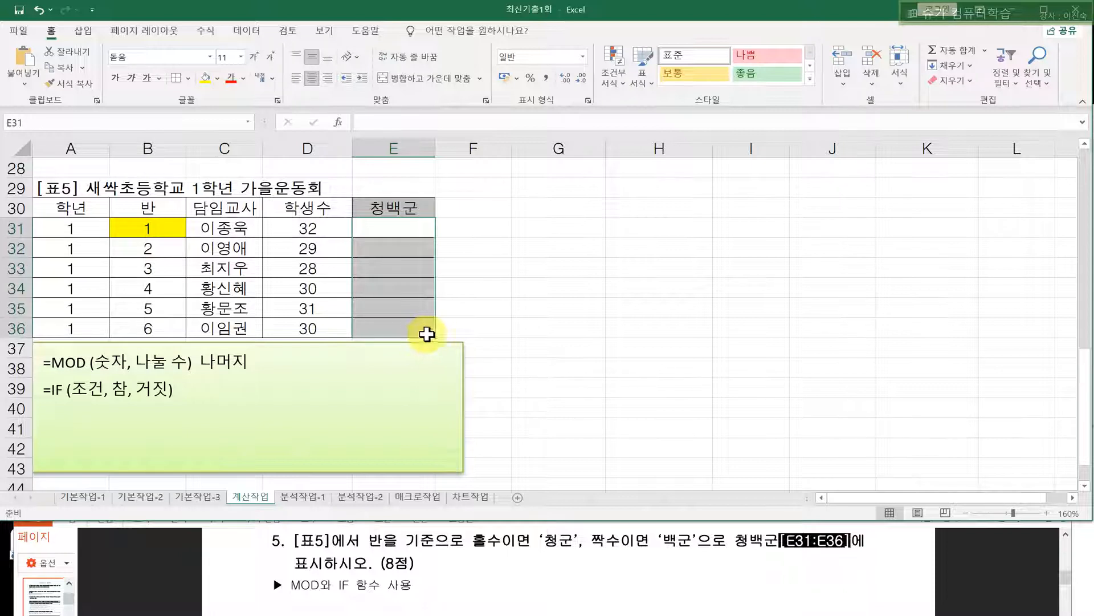
click(372, 235)
text(=)
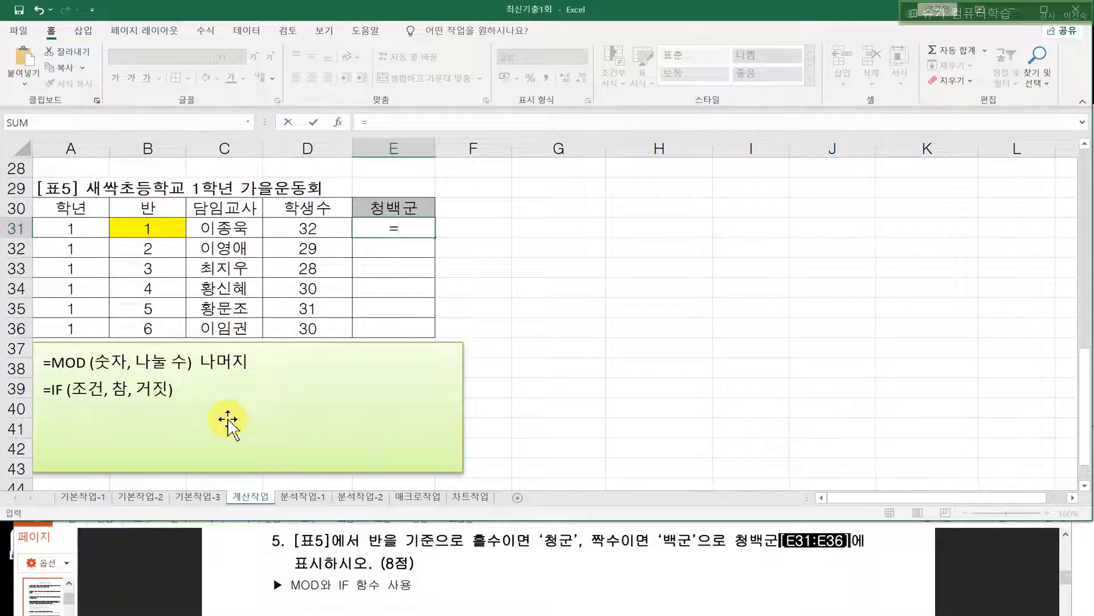
text(MOD)
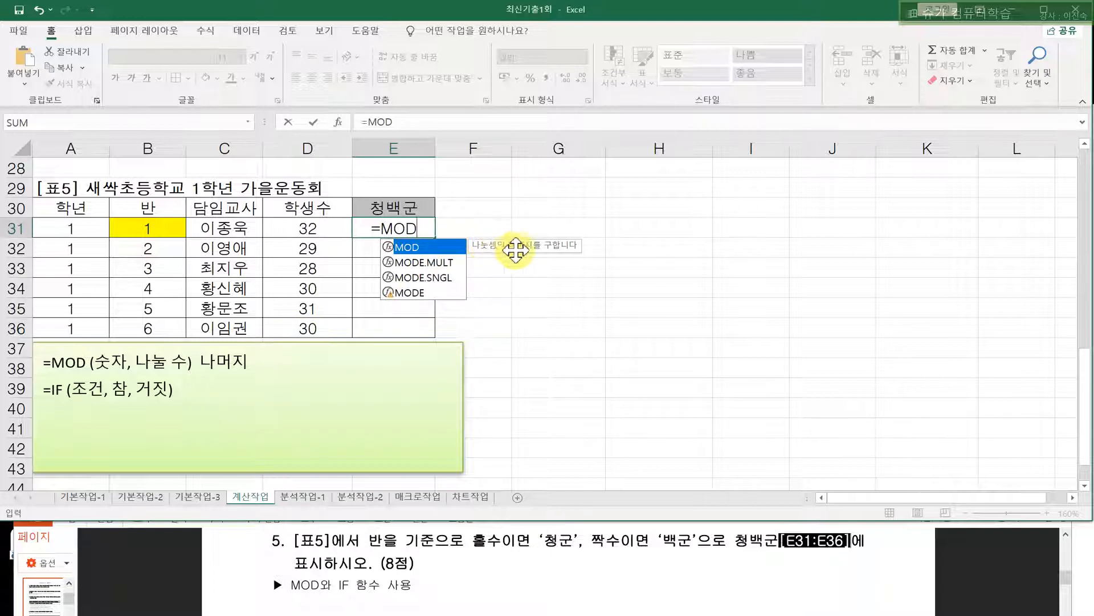
double_click(447, 251)
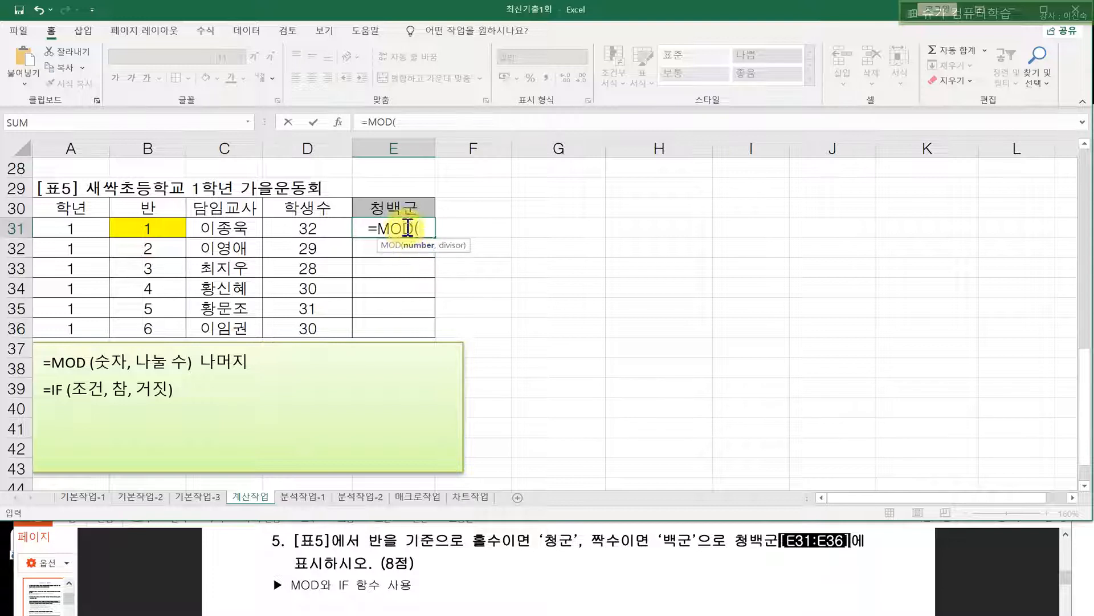
click(337, 122)
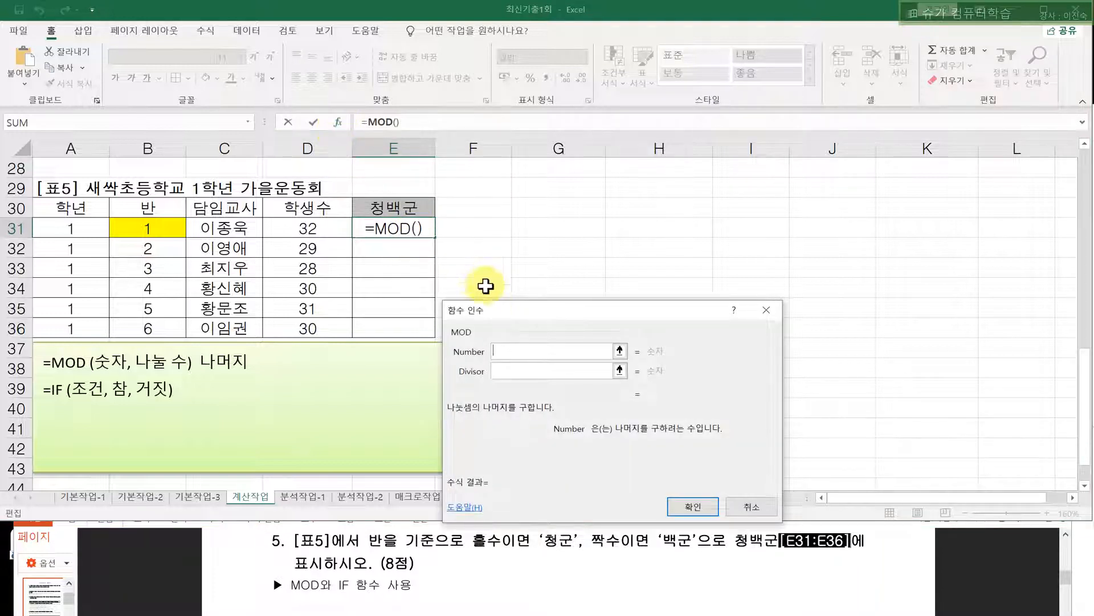
drag(501, 311, 512, 235)
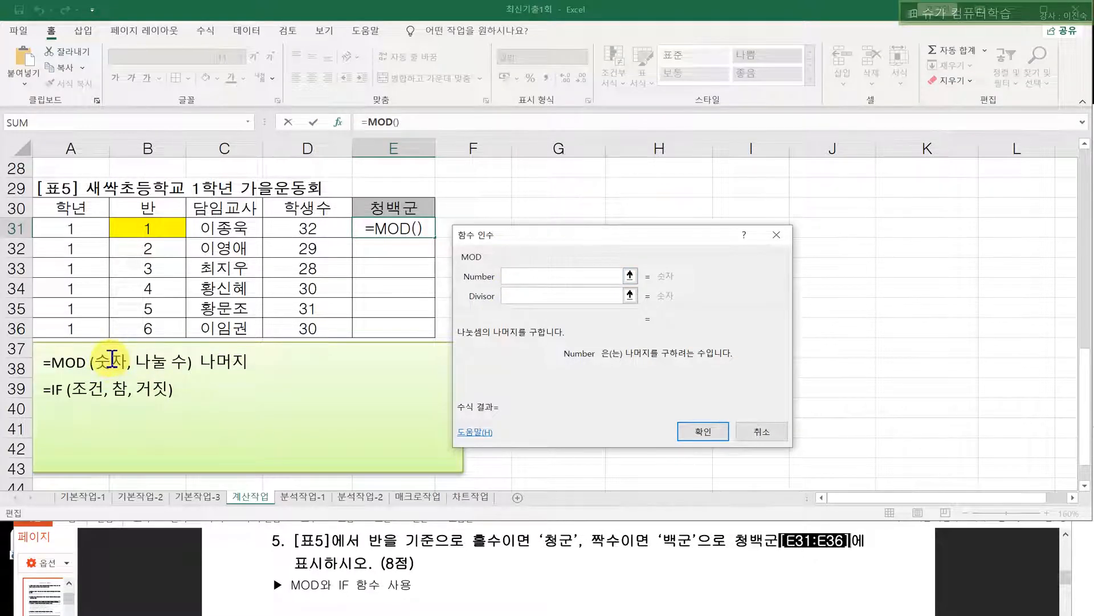
- Set MOD's Number to B31 and Divisor to 2, confirm, and fill the formula down to E36
click(149, 233)
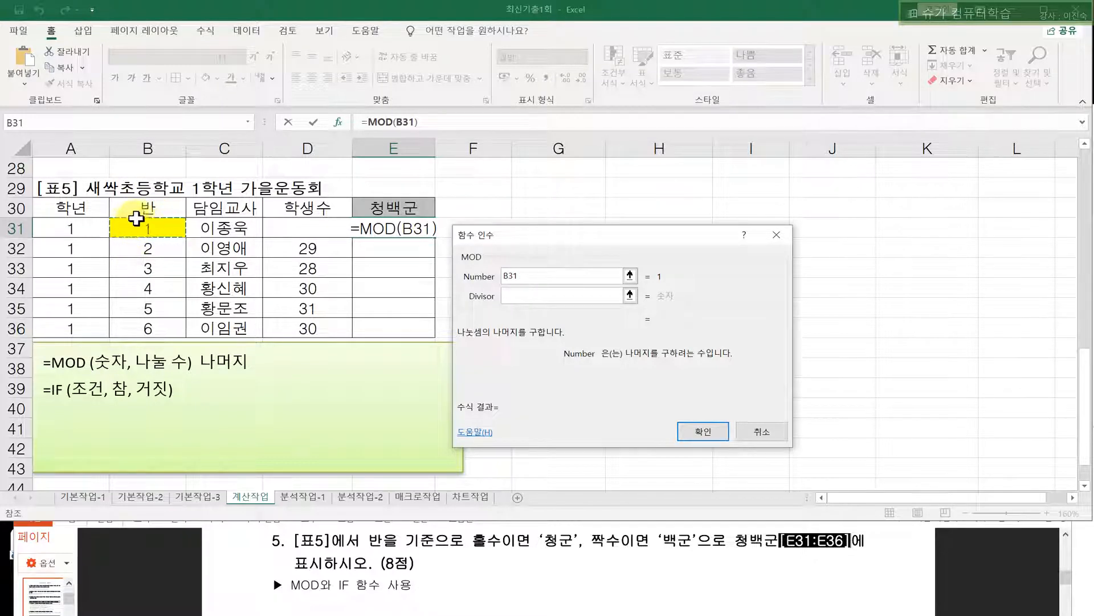
click(509, 293)
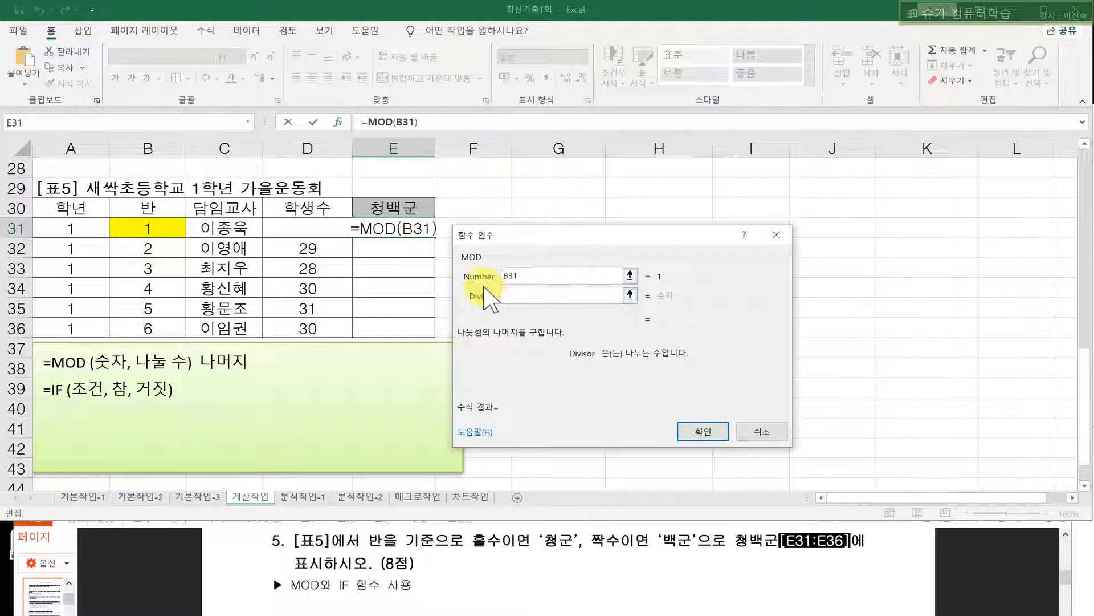
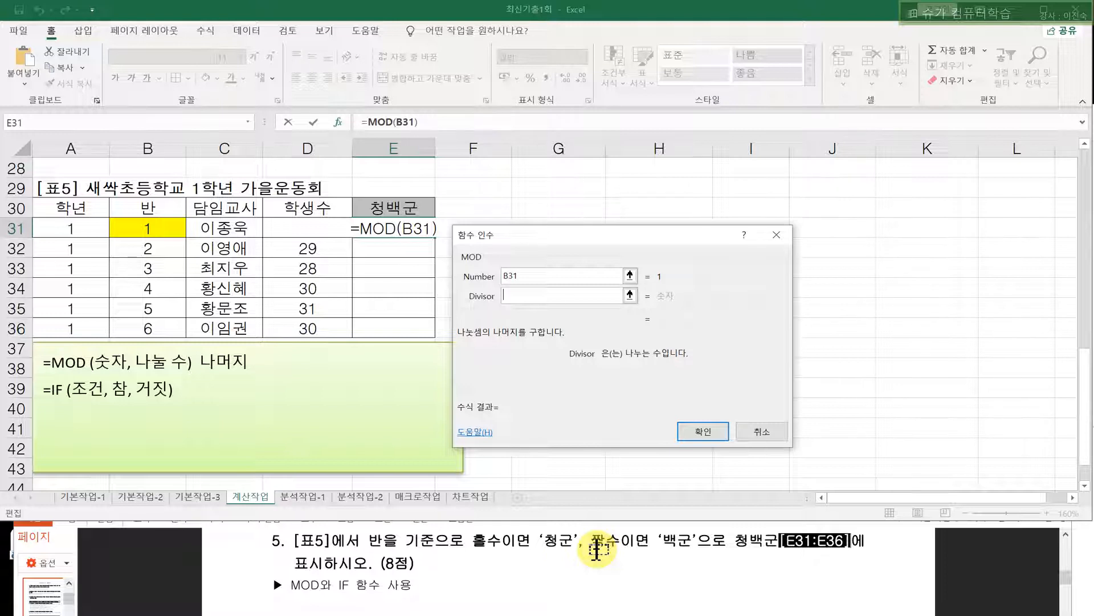
text(2)
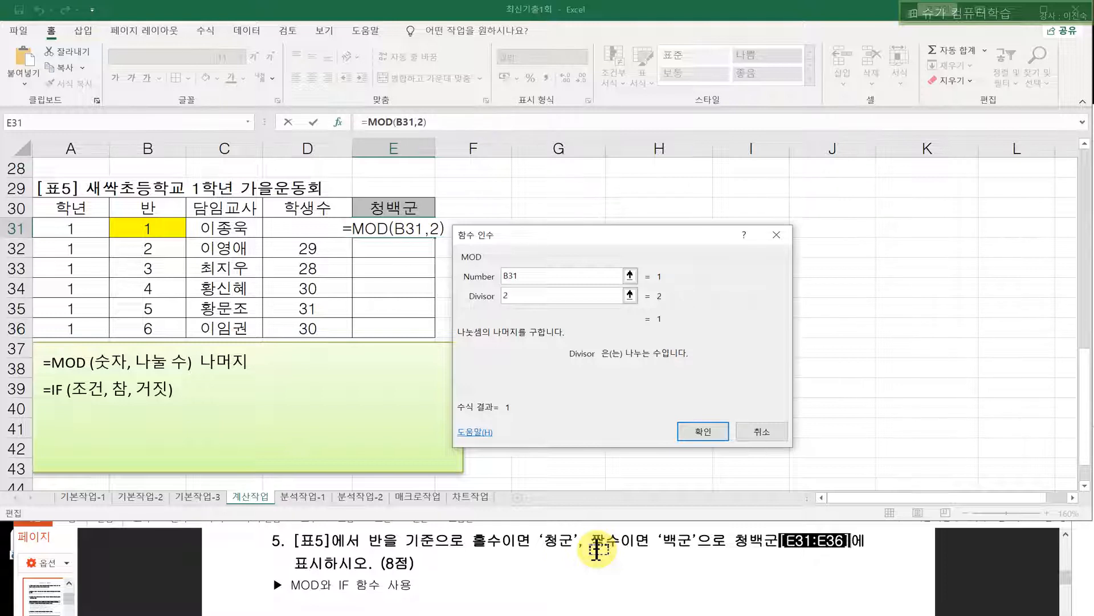
double_click(528, 275)
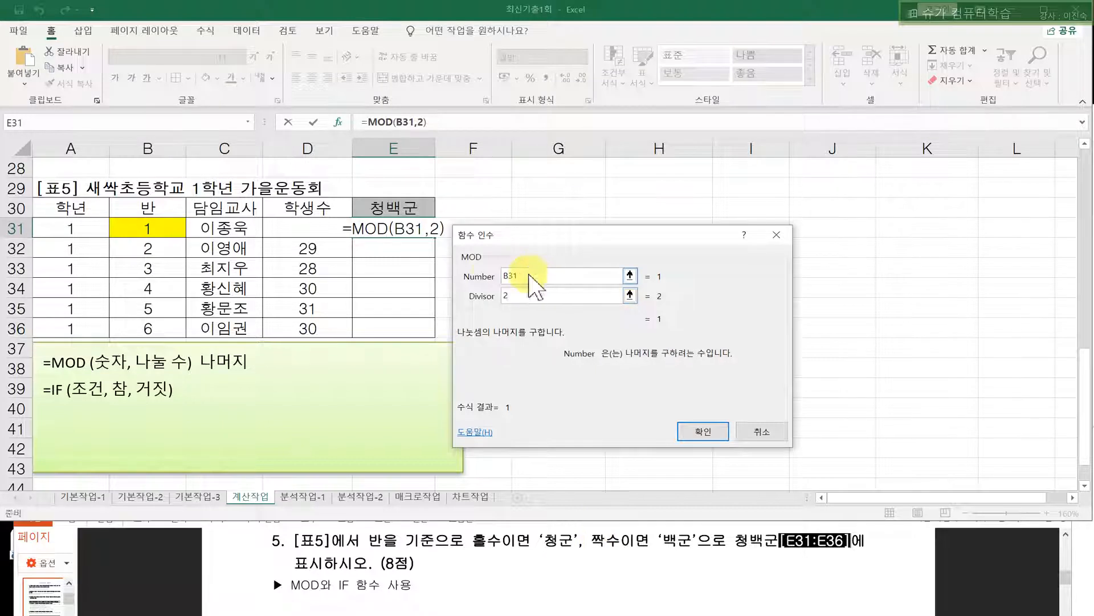
double_click(505, 295)
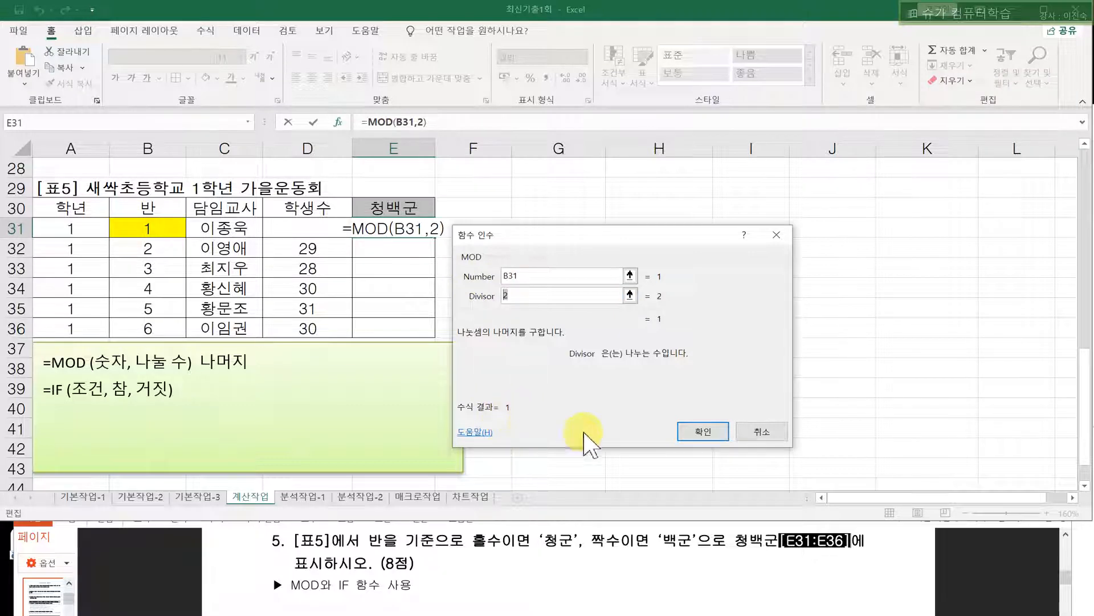
click(703, 432)
drag(439, 241, 423, 337)
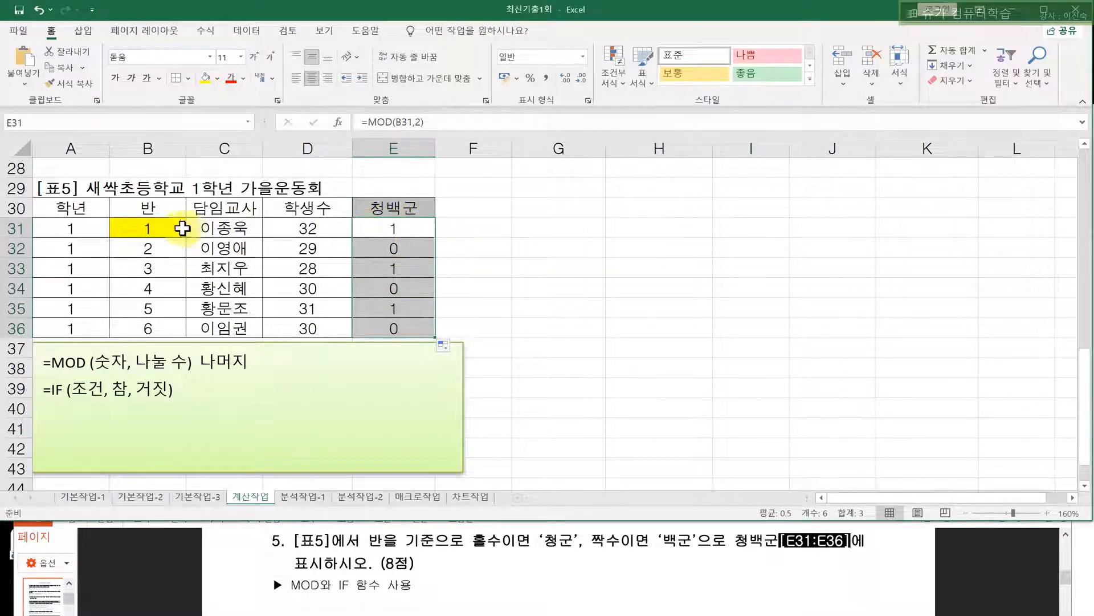
- Compare the odd 반 numbers in [표5] with their MOD remainders in the 청백군 column
drag(182, 228, 435, 225)
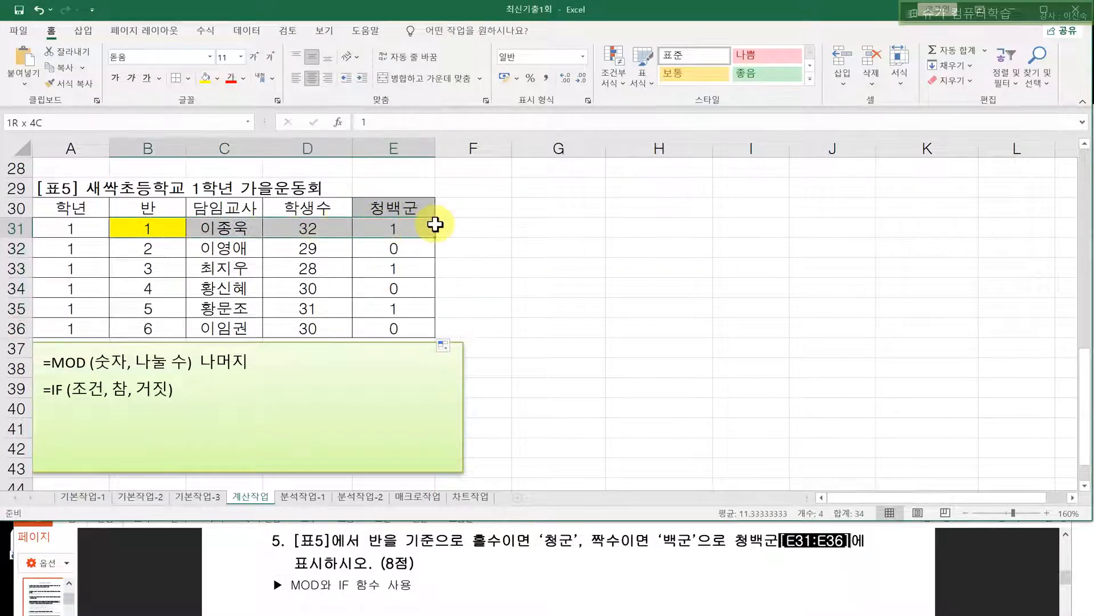
click(157, 271)
drag(158, 271, 425, 294)
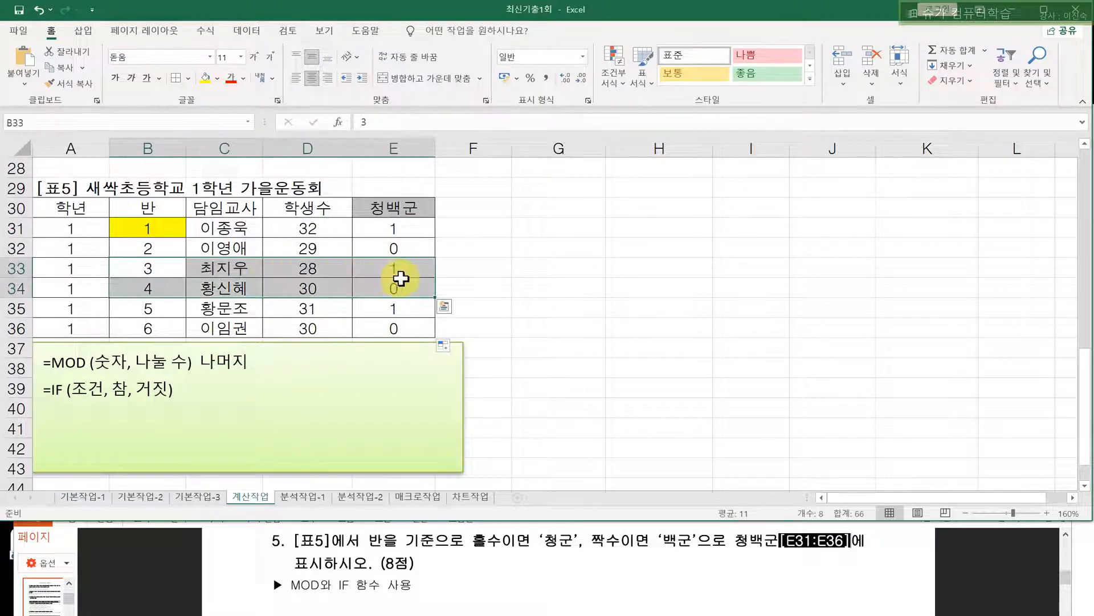
click(163, 308)
drag(163, 308, 435, 308)
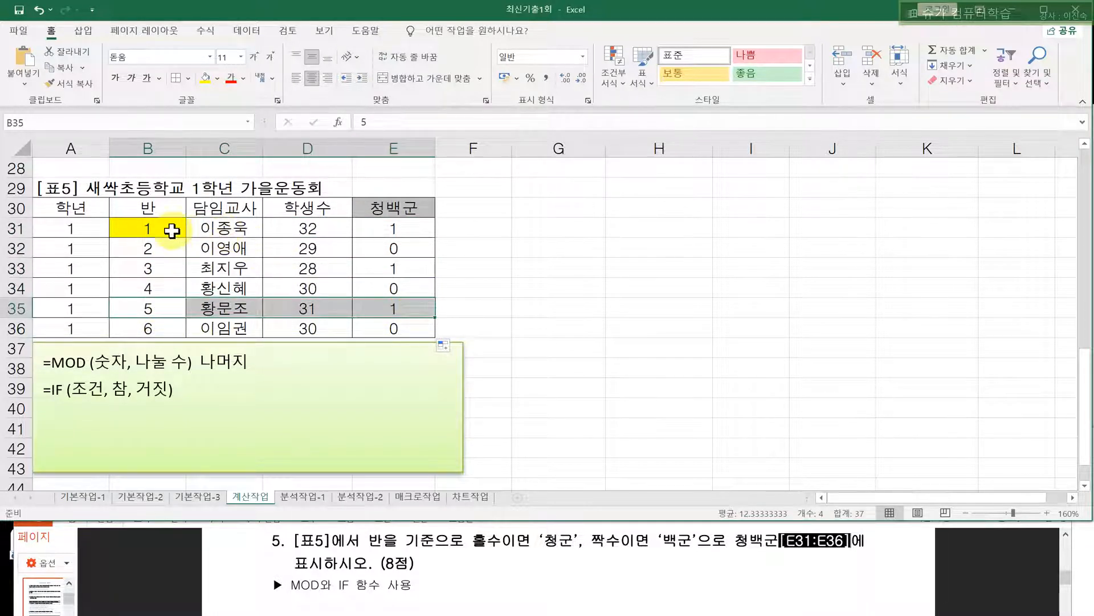
drag(169, 229, 384, 227)
drag(160, 272, 425, 269)
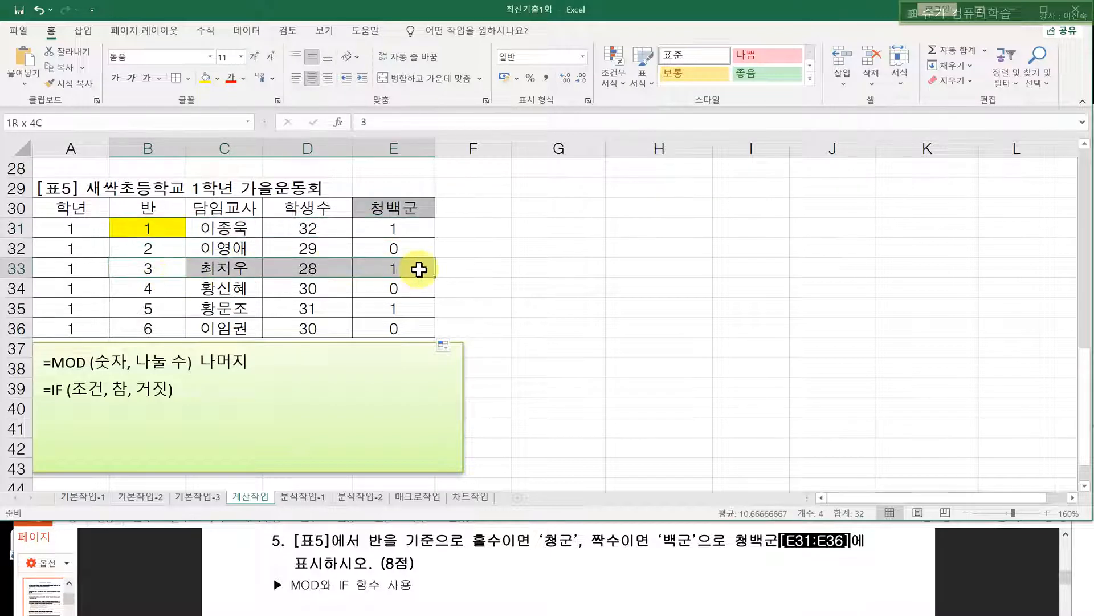
drag(126, 317, 293, 307)
- Compare the even 반 numbers in [표5] with their MOD remainders in the 청백군 column
drag(152, 249, 389, 247)
drag(142, 287, 391, 281)
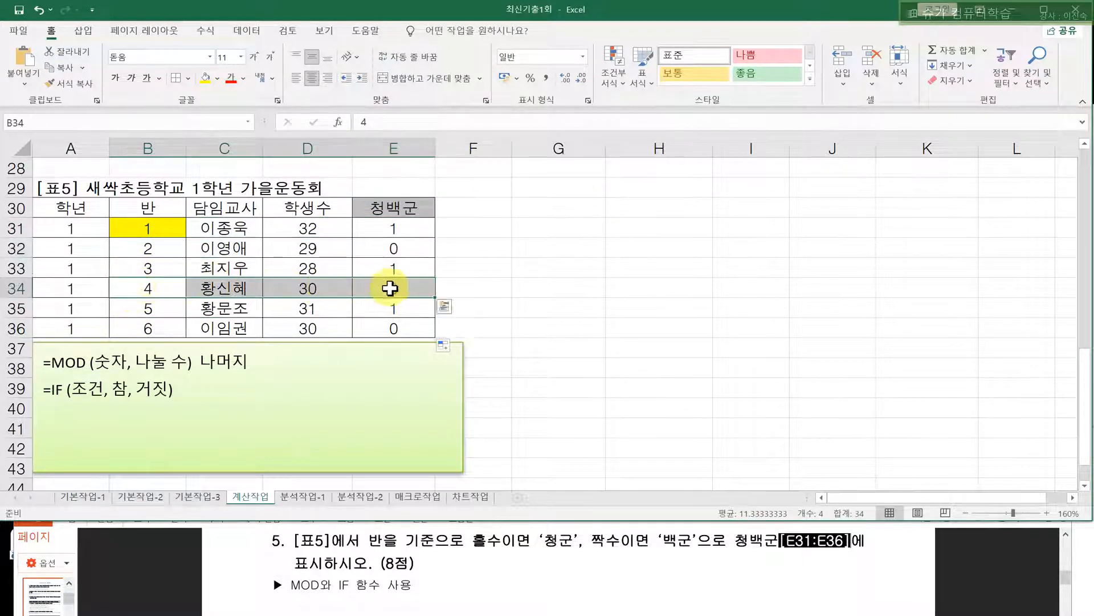
drag(137, 329, 415, 328)
click(390, 252)
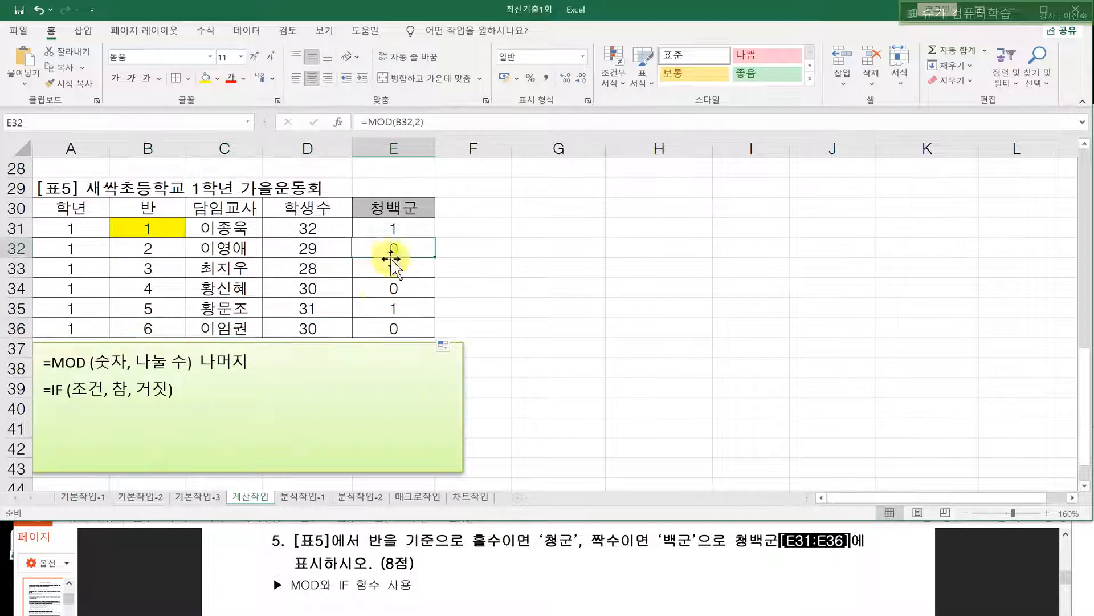
click(379, 289)
click(379, 327)
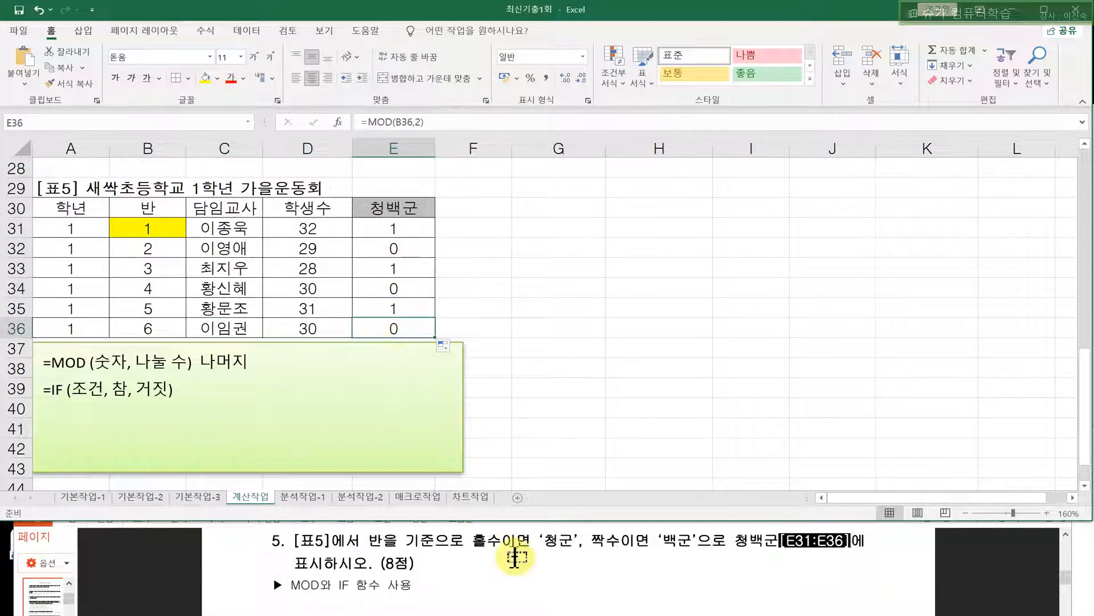
- Reopen the MOD formula in E31 for editing and append an equals sign to begin the 홀수 comparison
click(549, 568)
drag(531, 540, 467, 533)
click(381, 229)
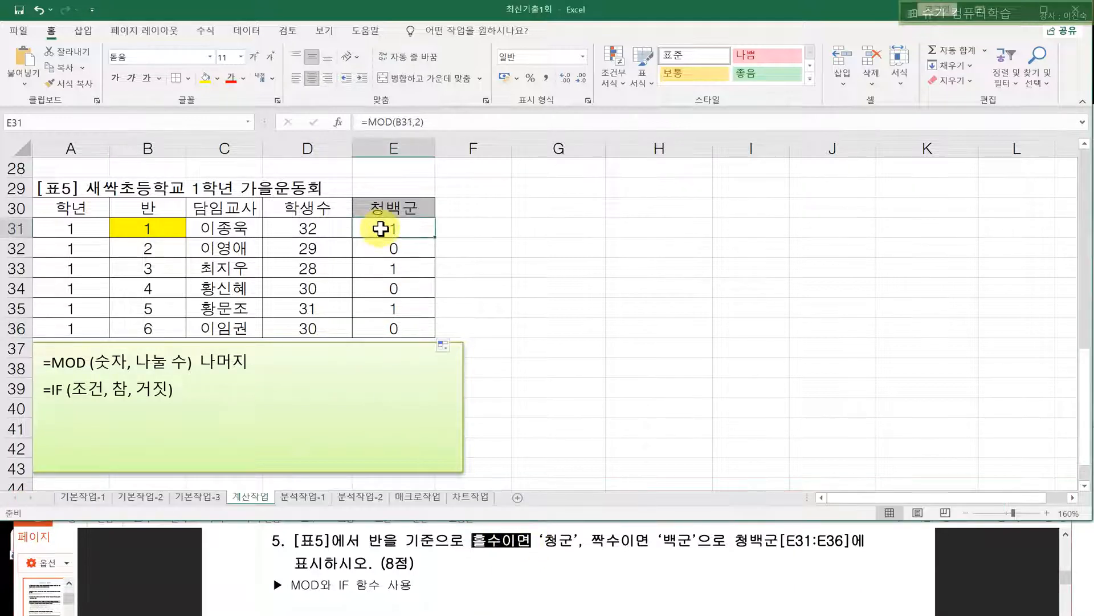
drag(148, 229, 393, 225)
click(394, 226)
double_click(393, 226)
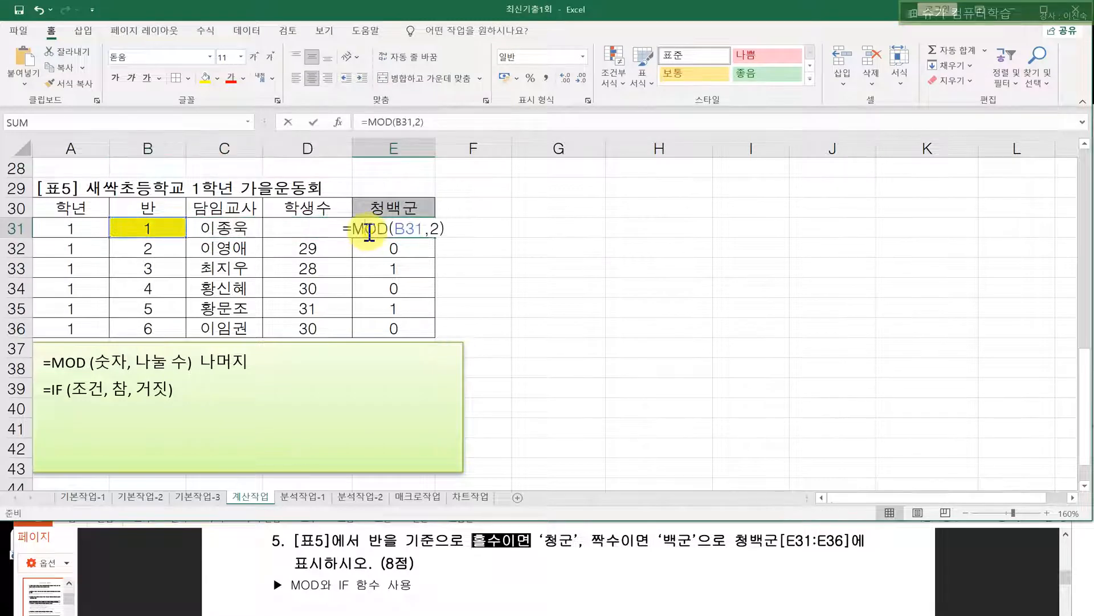
click(461, 236)
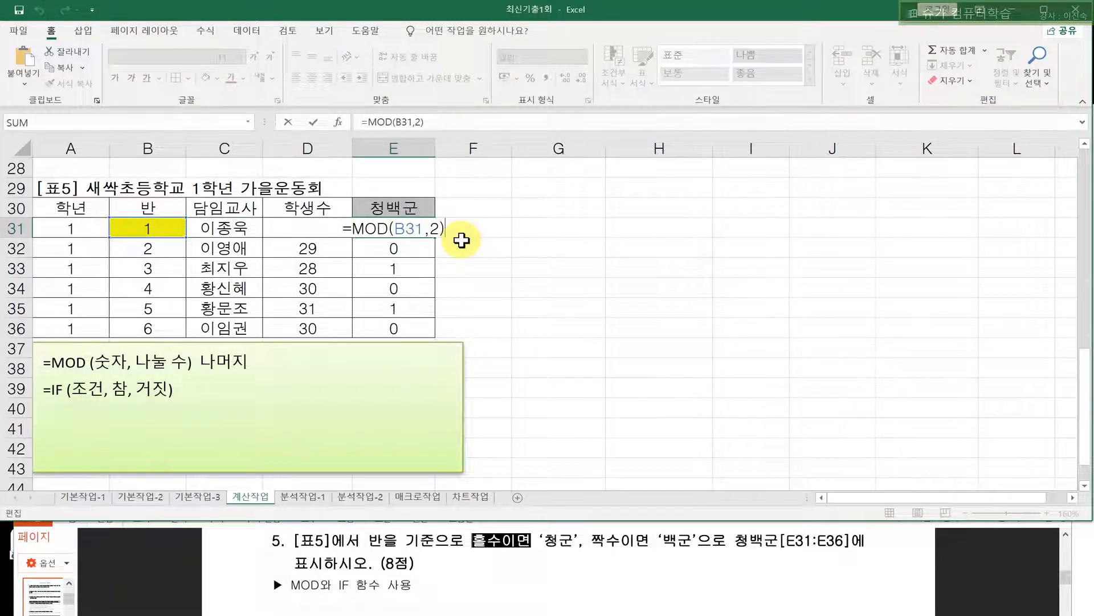
text(=)
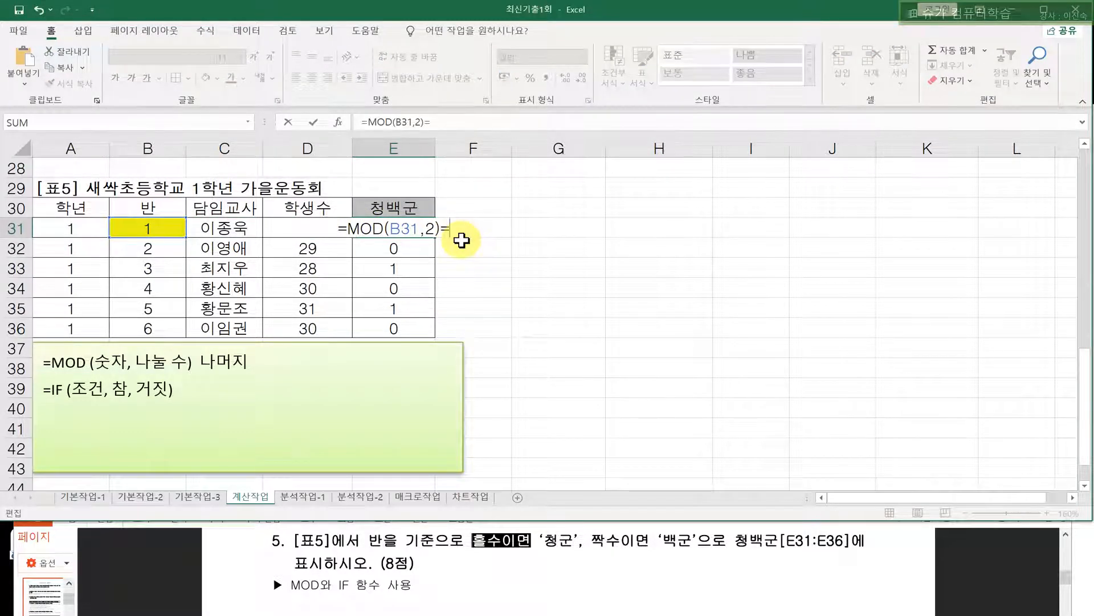
key(BackSpace)
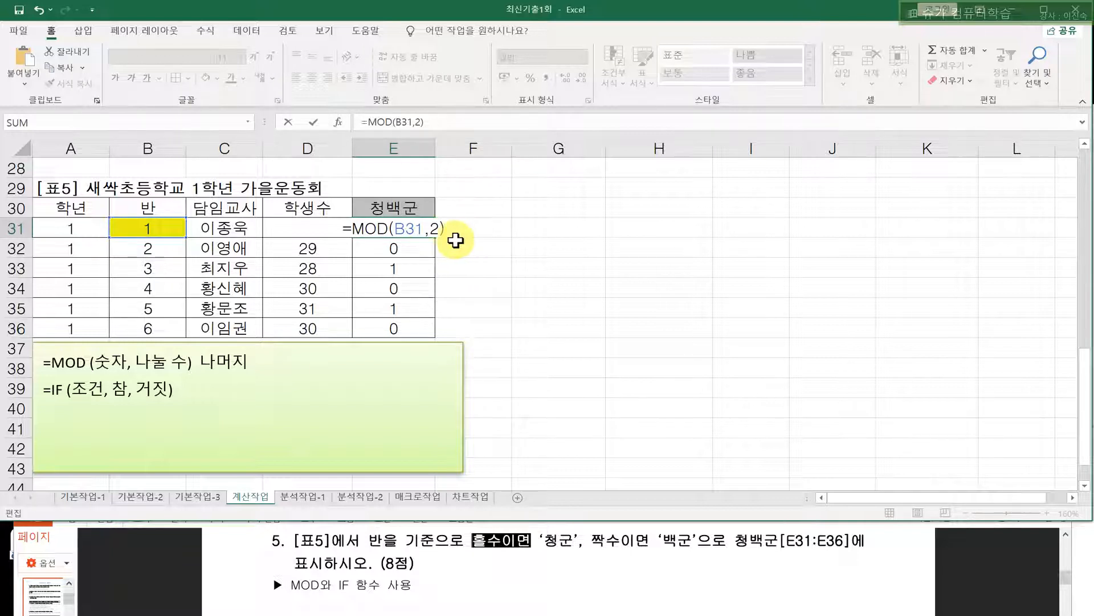
drag(451, 228, 352, 228)
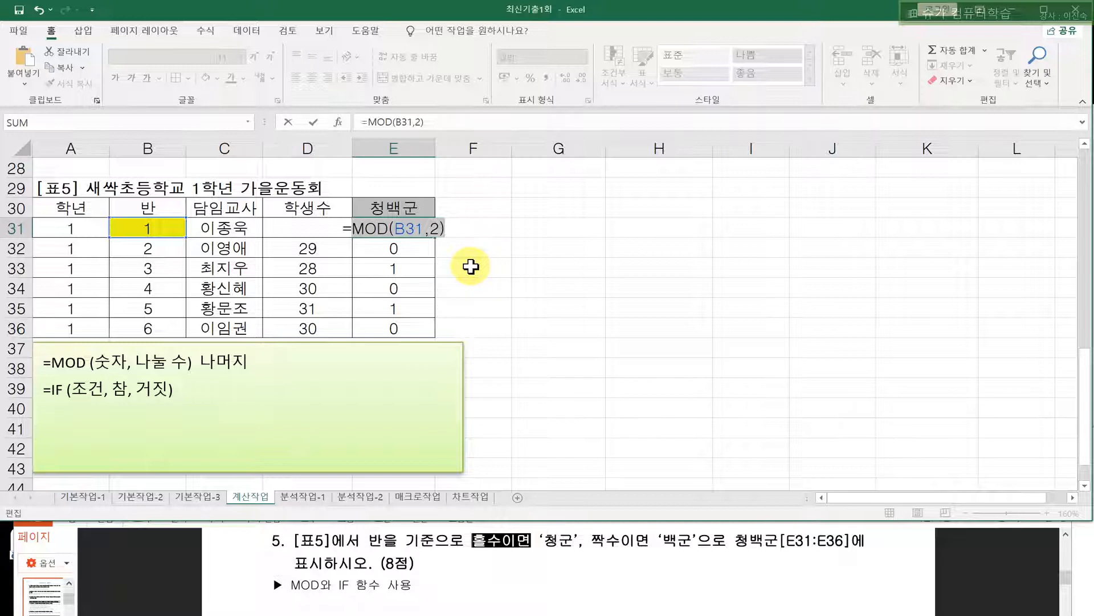
key(End)
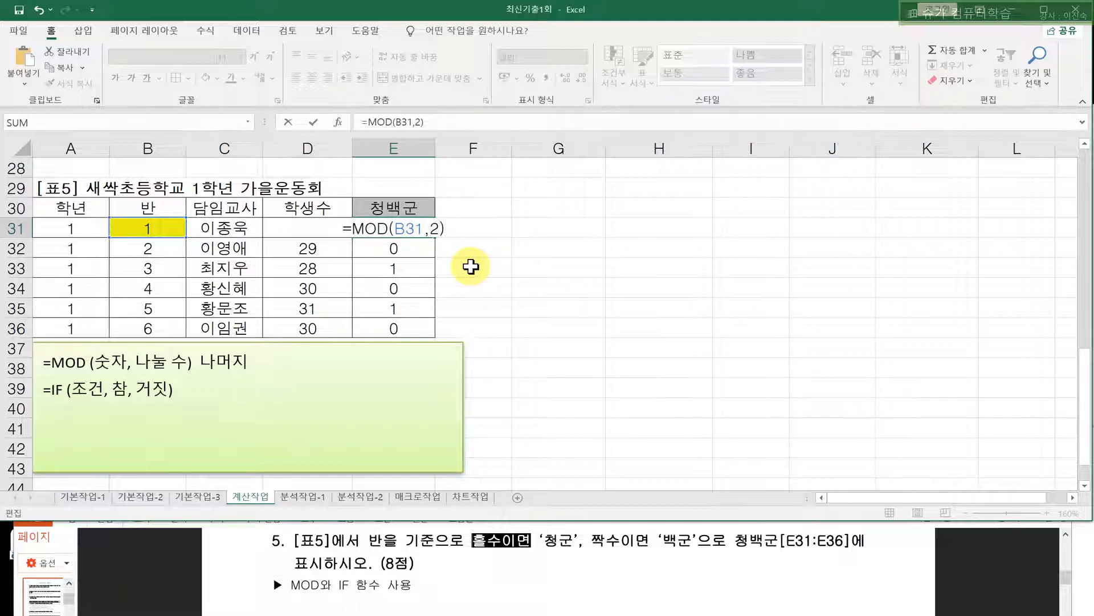
text(=)
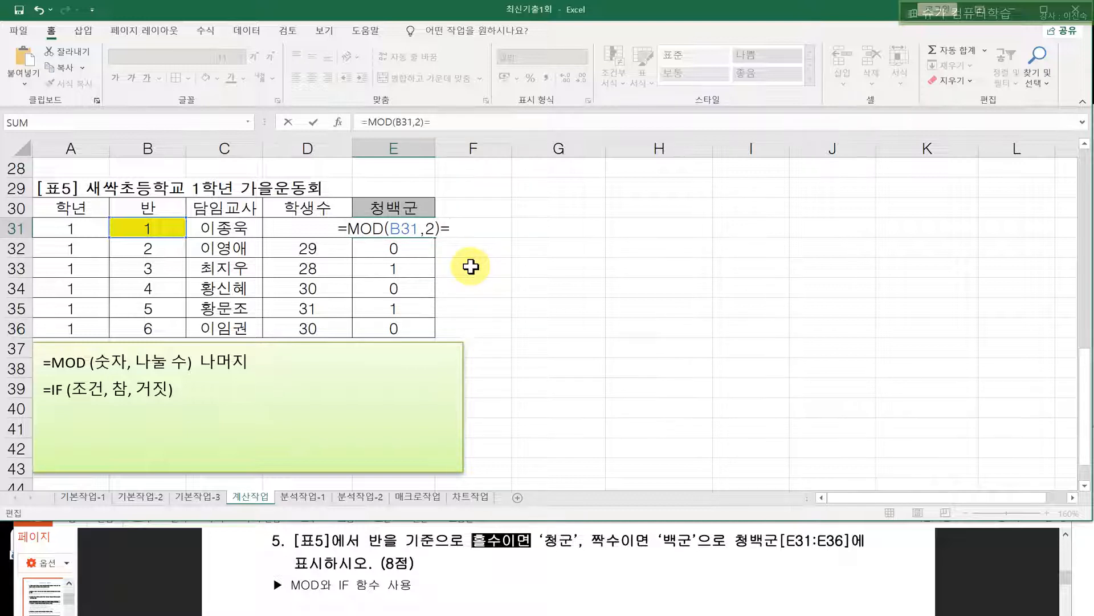
- Complete the formula in E31 as =MOD(B31,2)=1 and copy it down to E36
text(1)
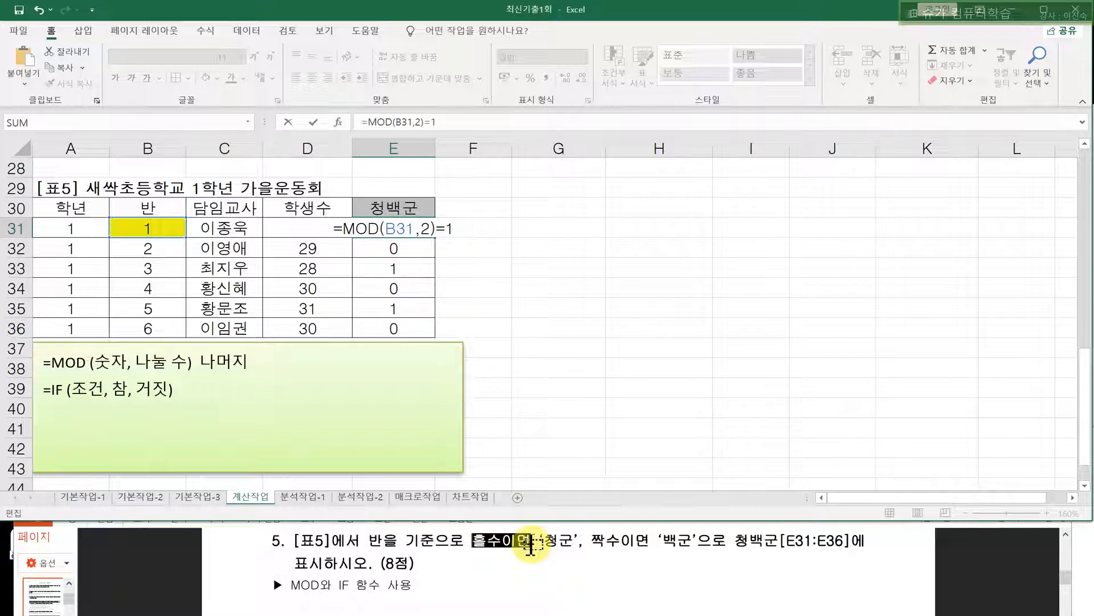
key(Return)
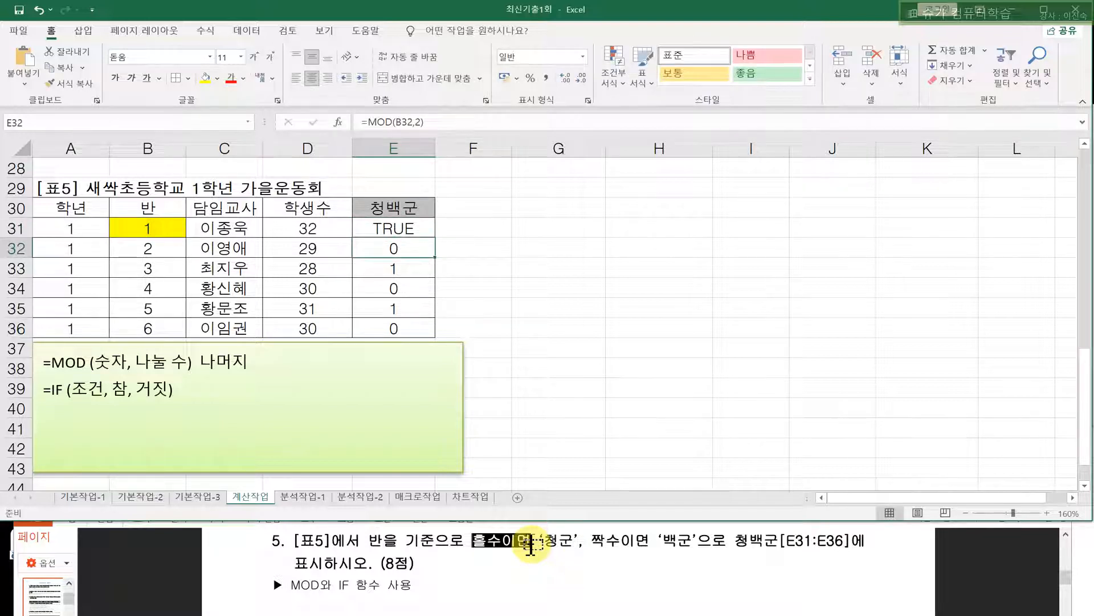
click(428, 234)
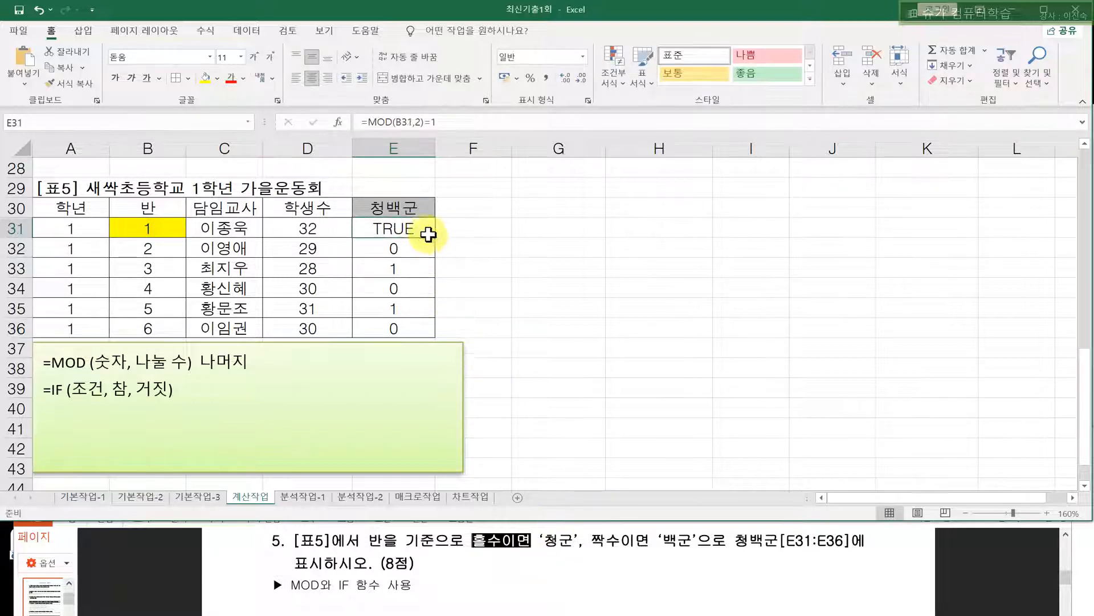
drag(436, 239, 427, 330)
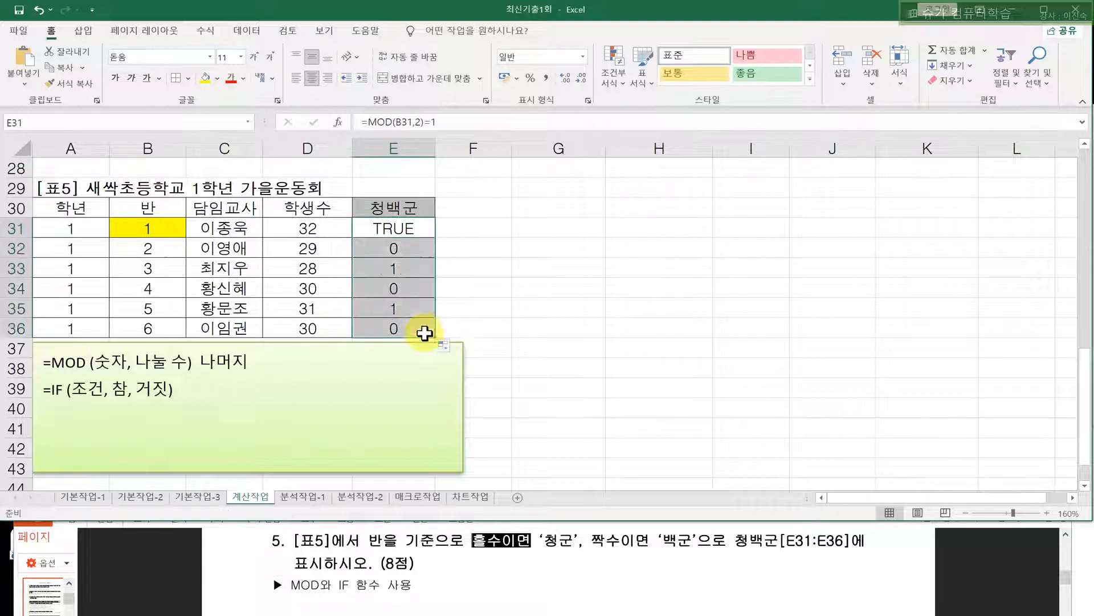
- Compare the copied results in column E with the IF syntax note and the '청군' condition in the task text
click(417, 251)
click(413, 272)
click(418, 301)
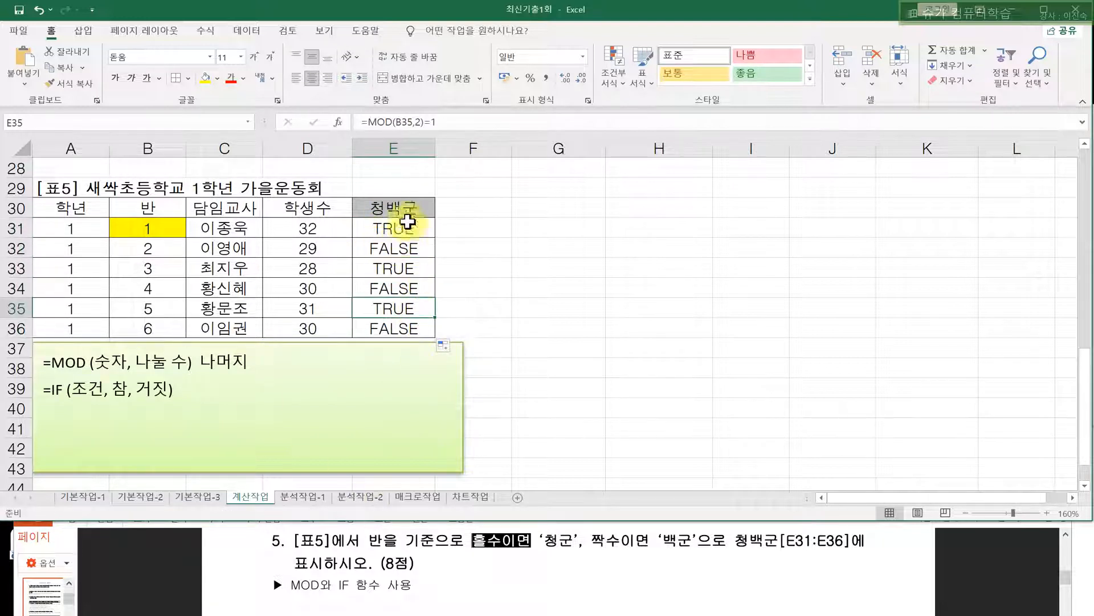
click(71, 389)
drag(71, 389, 103, 389)
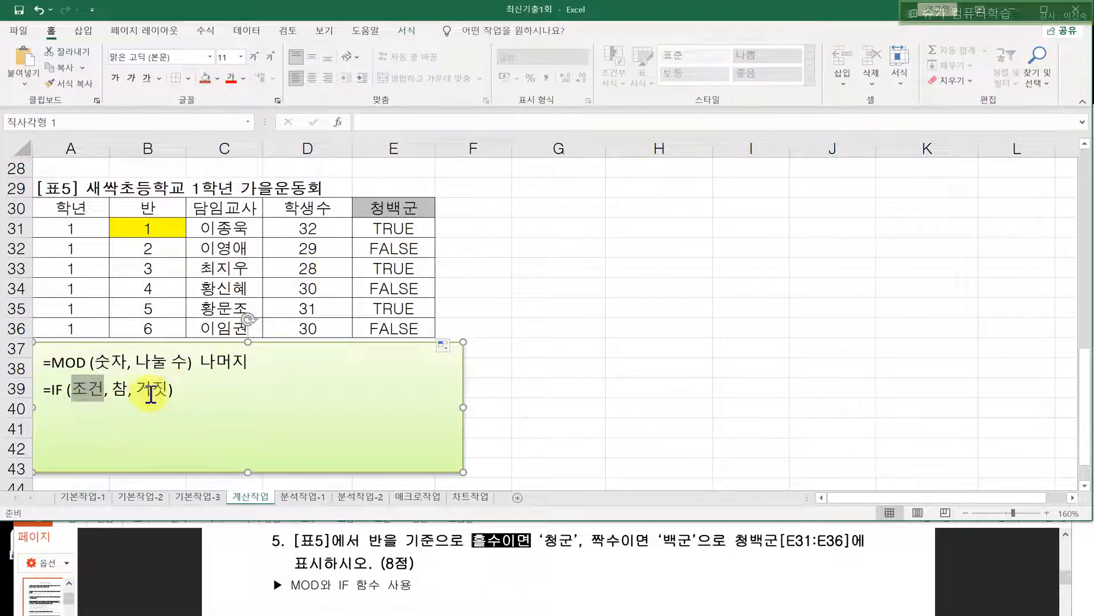
double_click(119, 390)
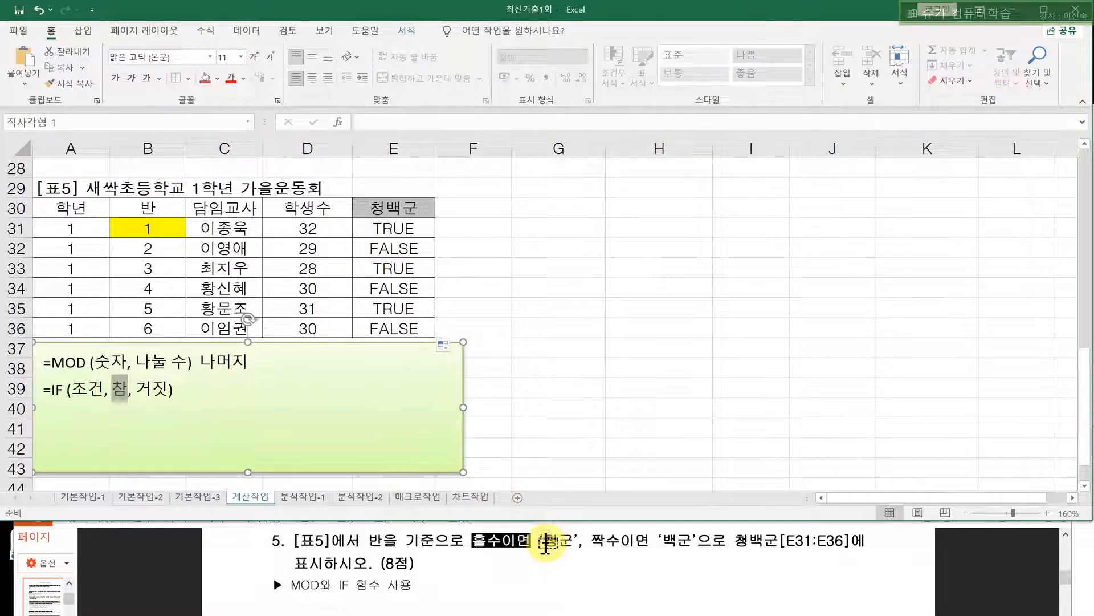
double_click(551, 541)
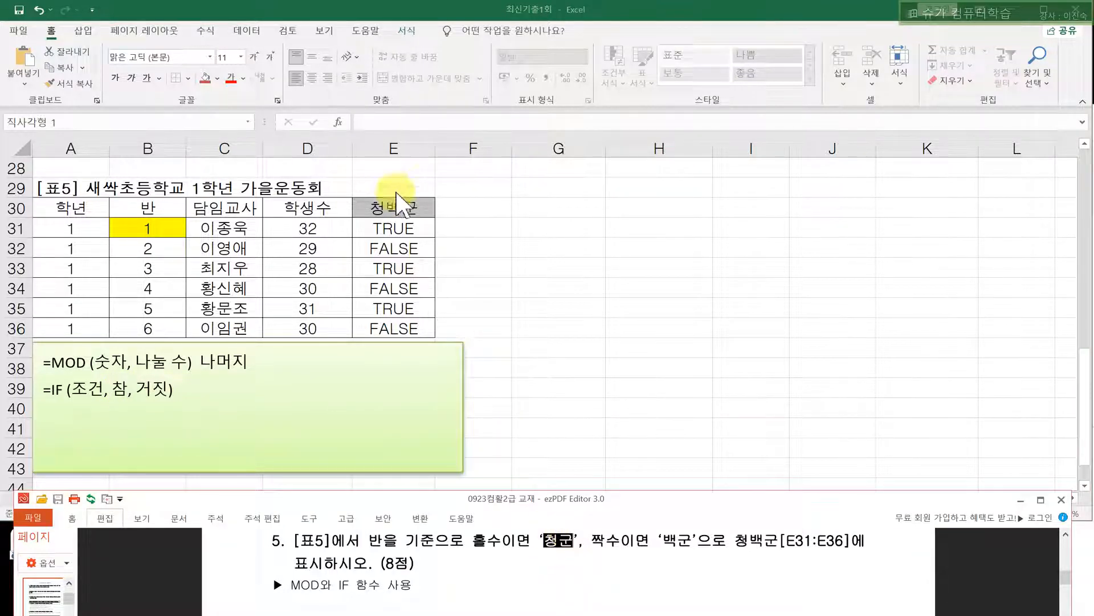
- Wrap the MOD(B31,2)=1 comparison in E31 in an IF function as its logical test and open the function arguments
click(416, 228)
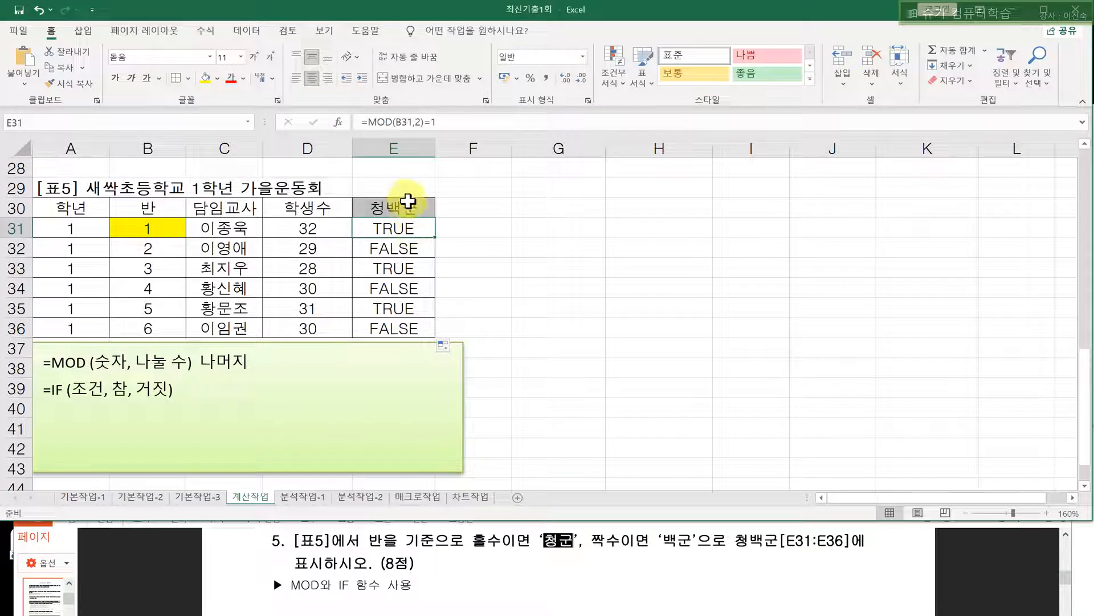
click(370, 123)
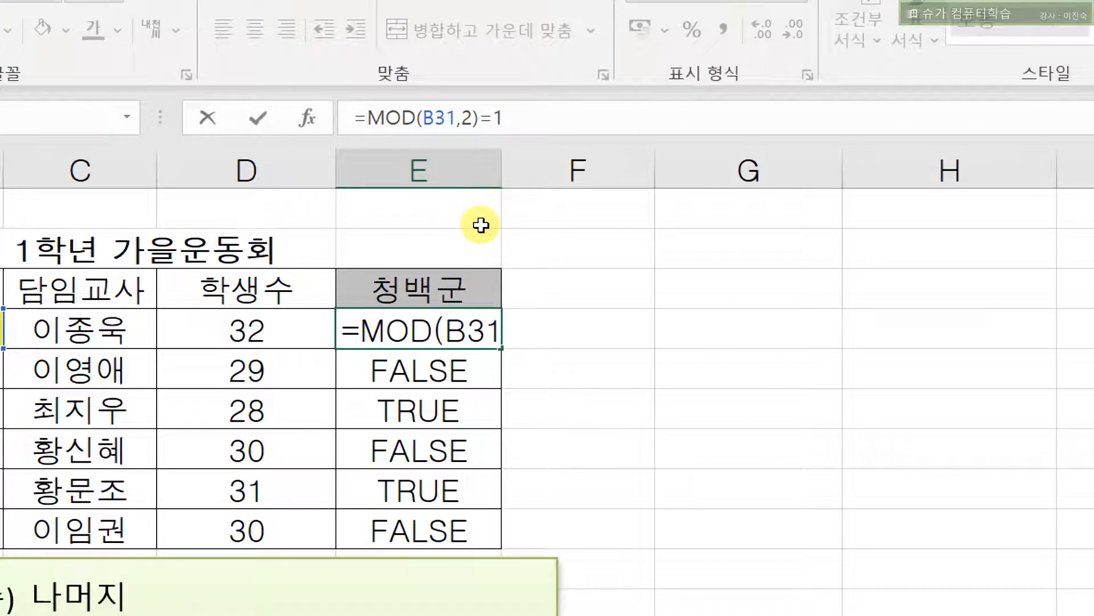
text(I)
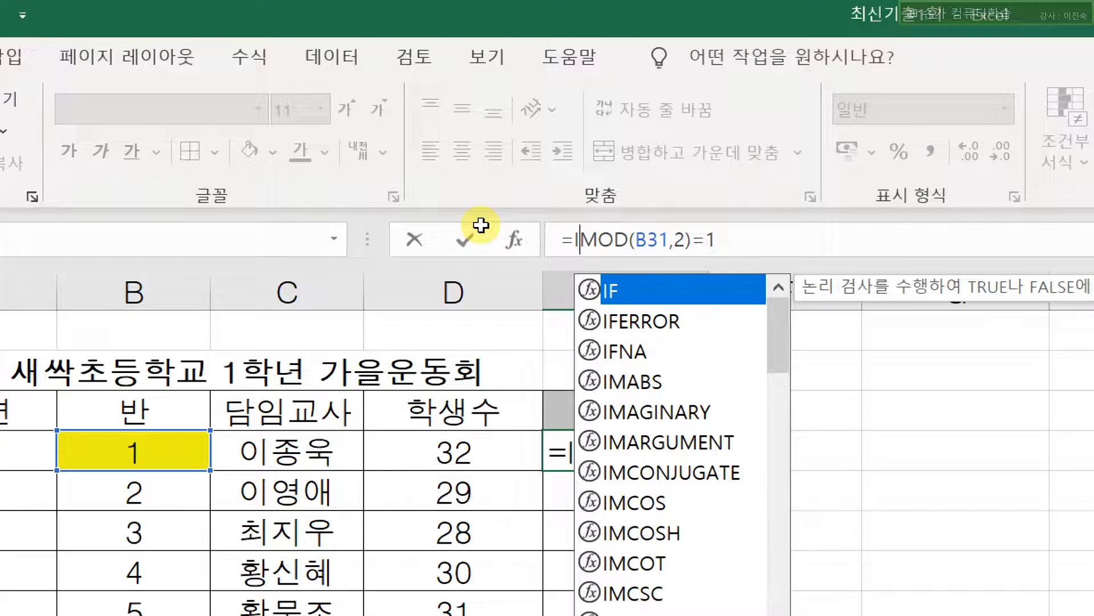
key(Tab)
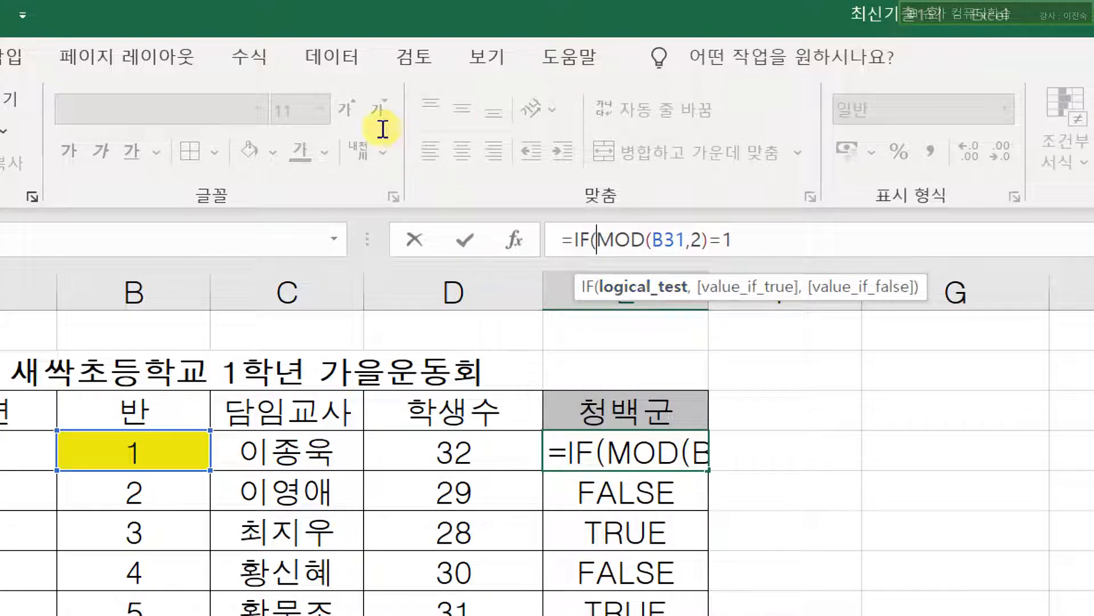
double_click(582, 240)
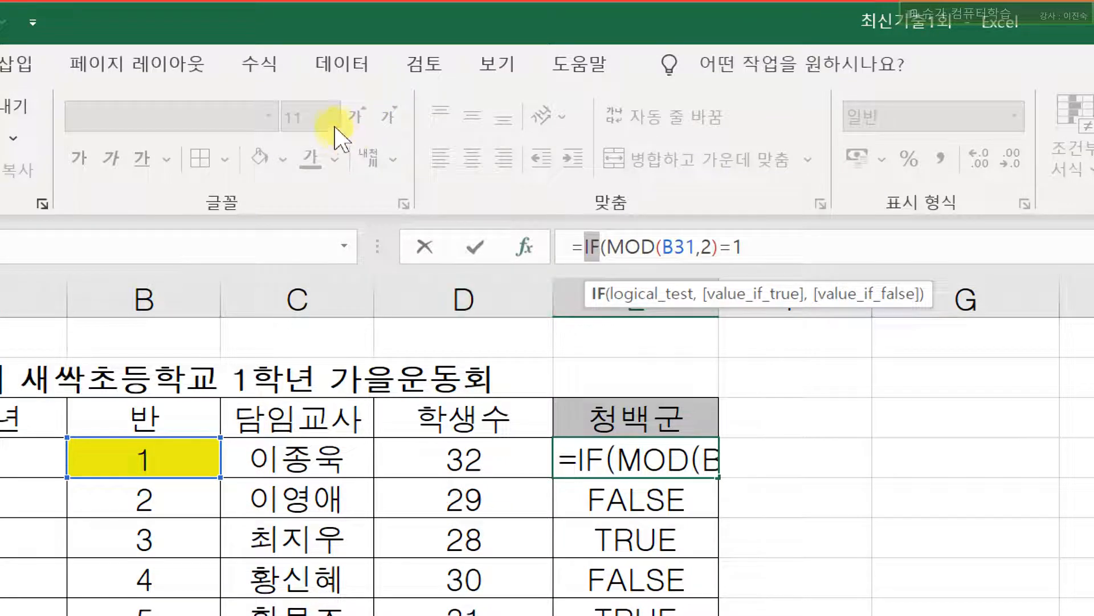
key(ctrl+a)
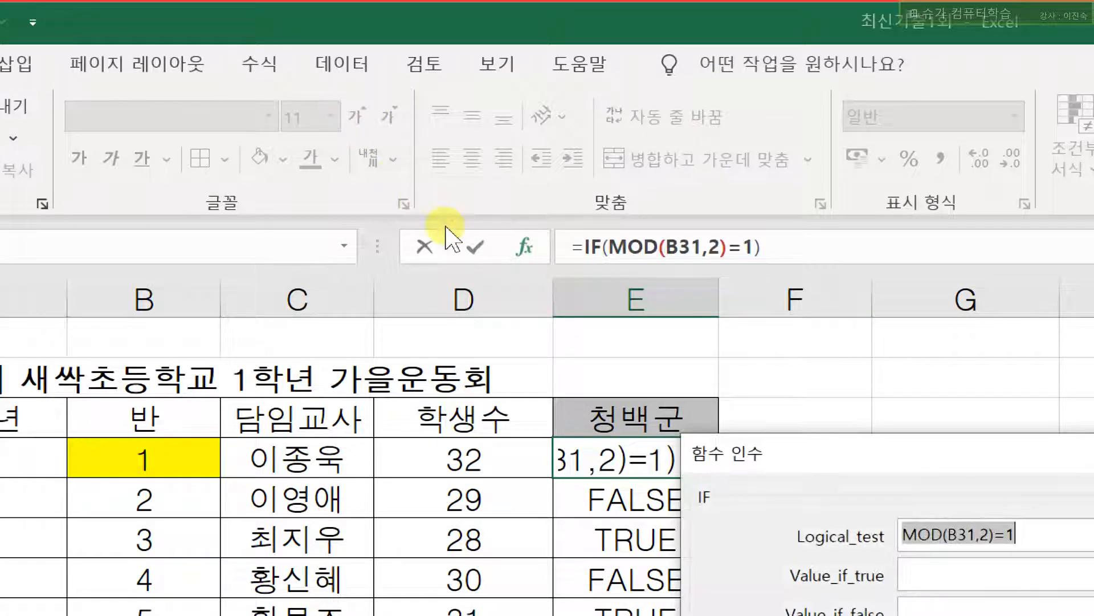
drag(530, 411, 444, 431)
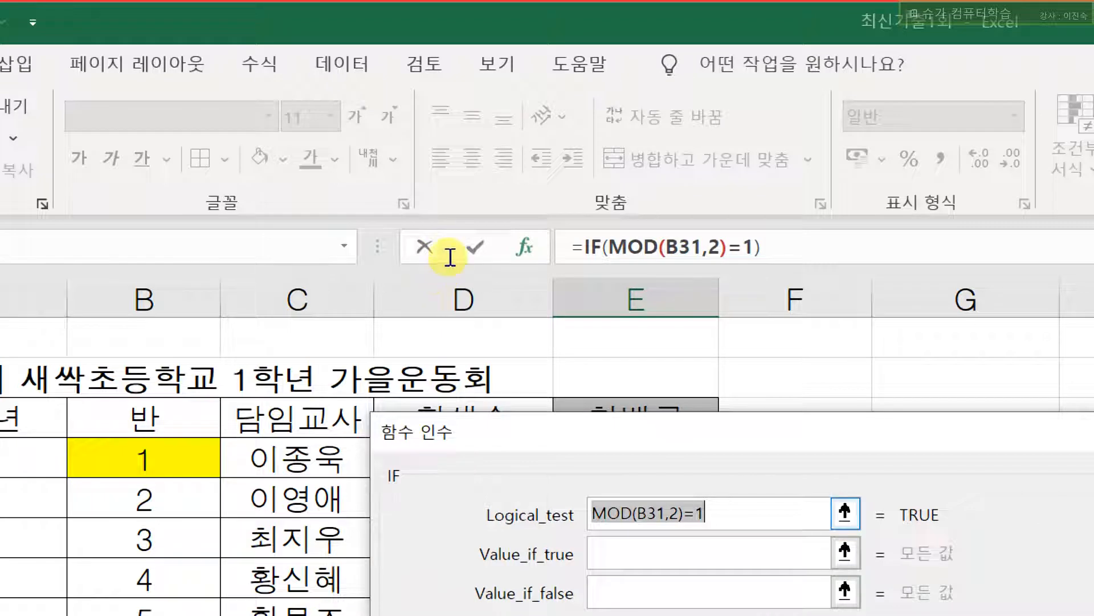
click(759, 512)
drag(684, 513, 631, 513)
drag(706, 513, 684, 514)
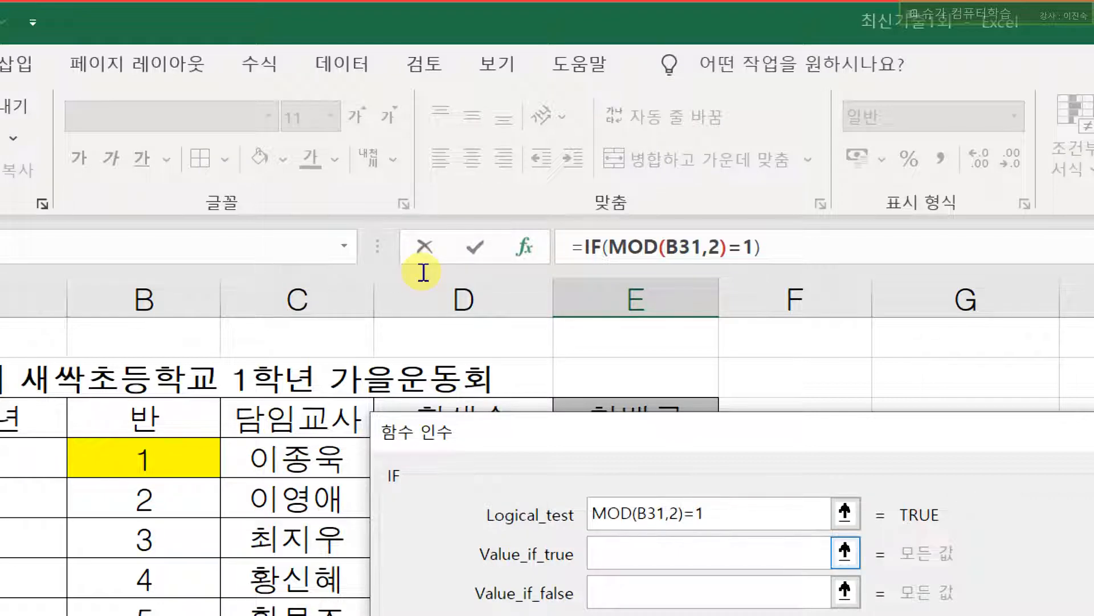
text(호)
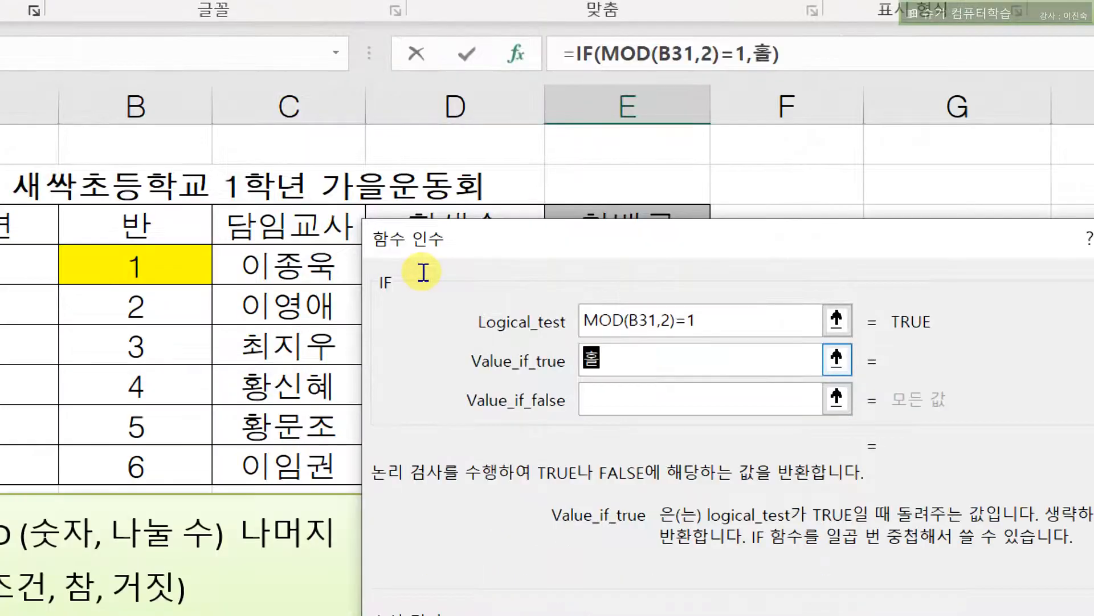
key(BackSpace)
key(BackSpace)
key(BackSpace)
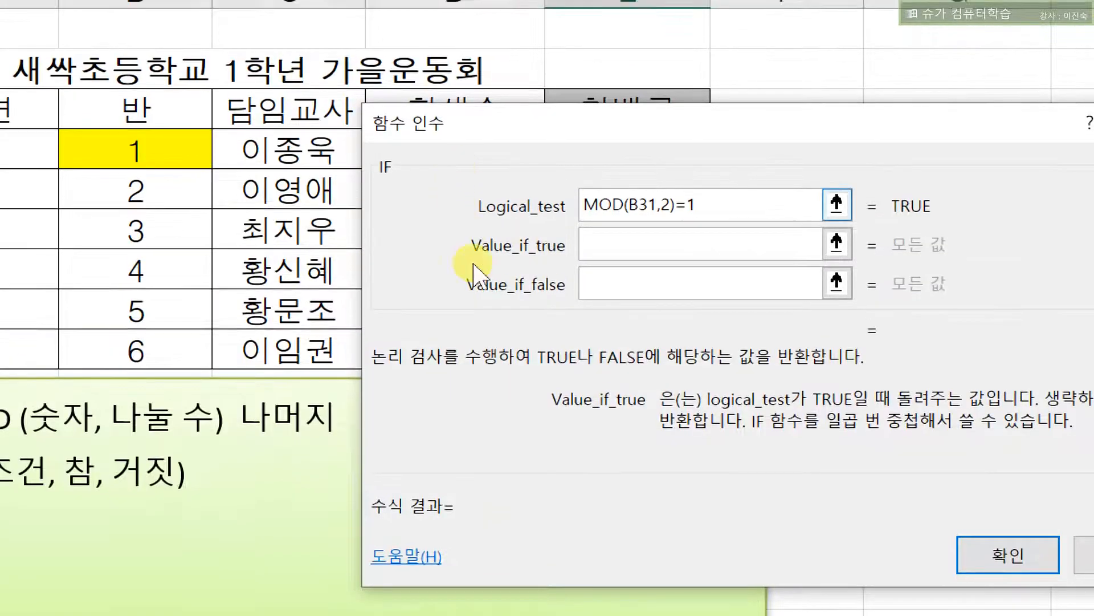
click(485, 289)
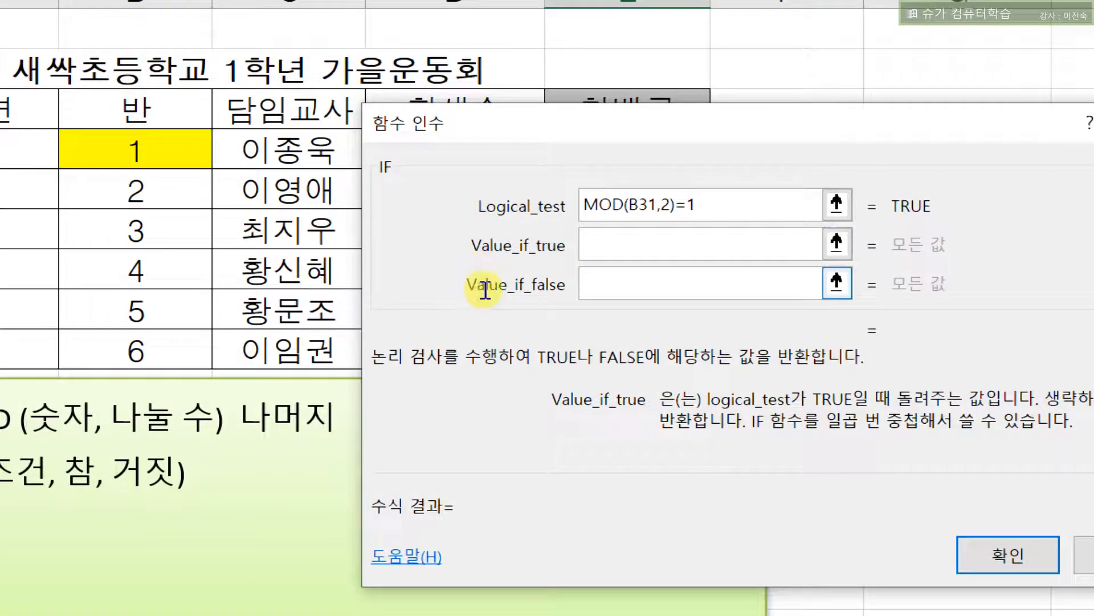
text(CJ)
key(BackSpace)
key(BackSpace)
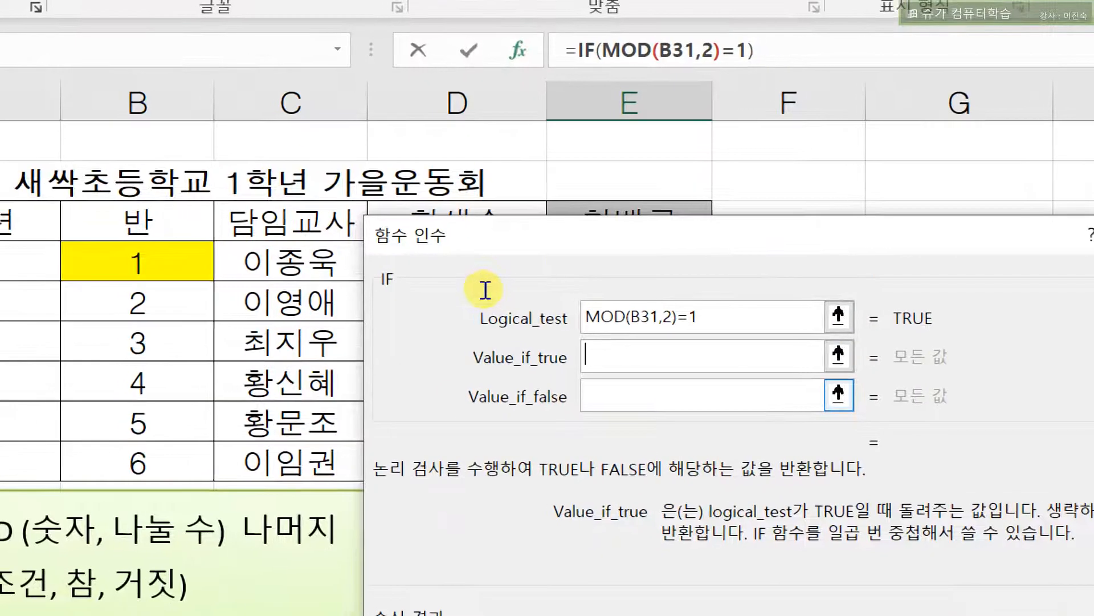
- Set the IF function's true value to "청군" and its false value to "백군", and confirm the formula in E31
text(처ㅇ군)
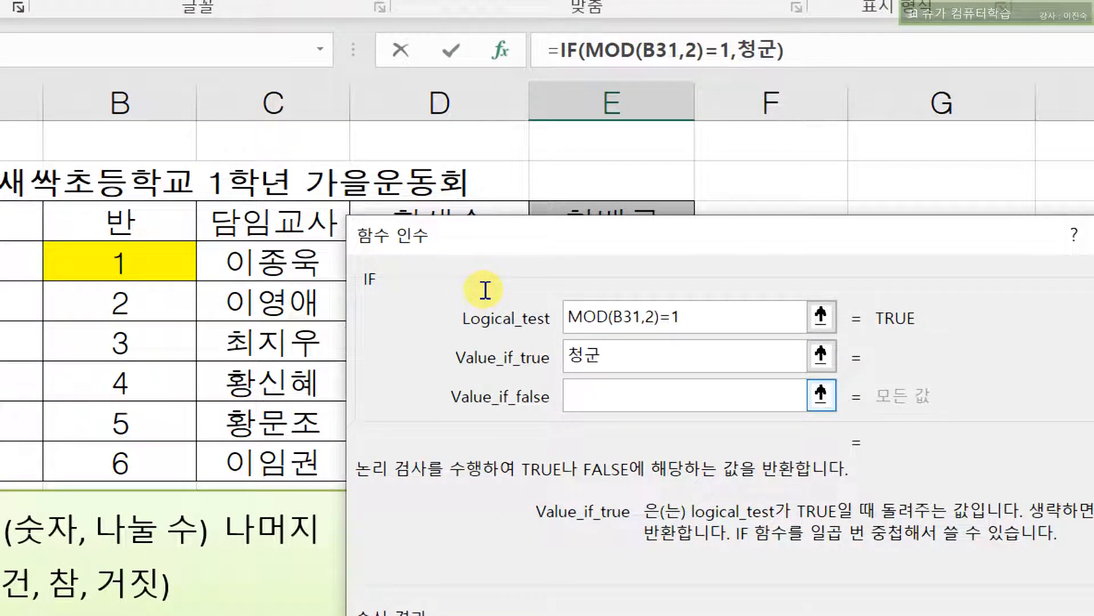
key(Tab)
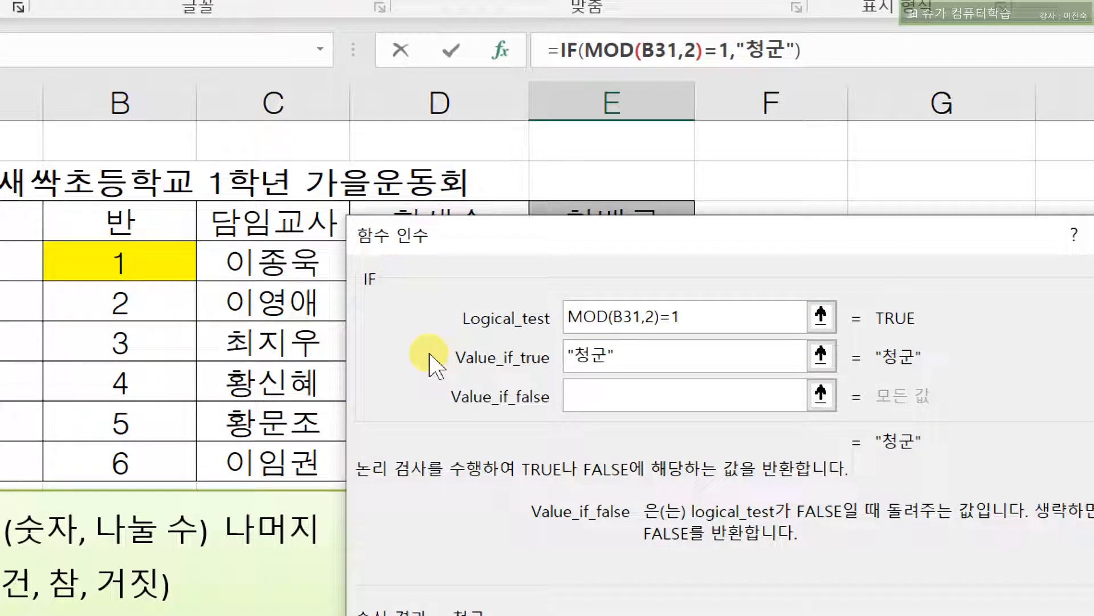
text(배)
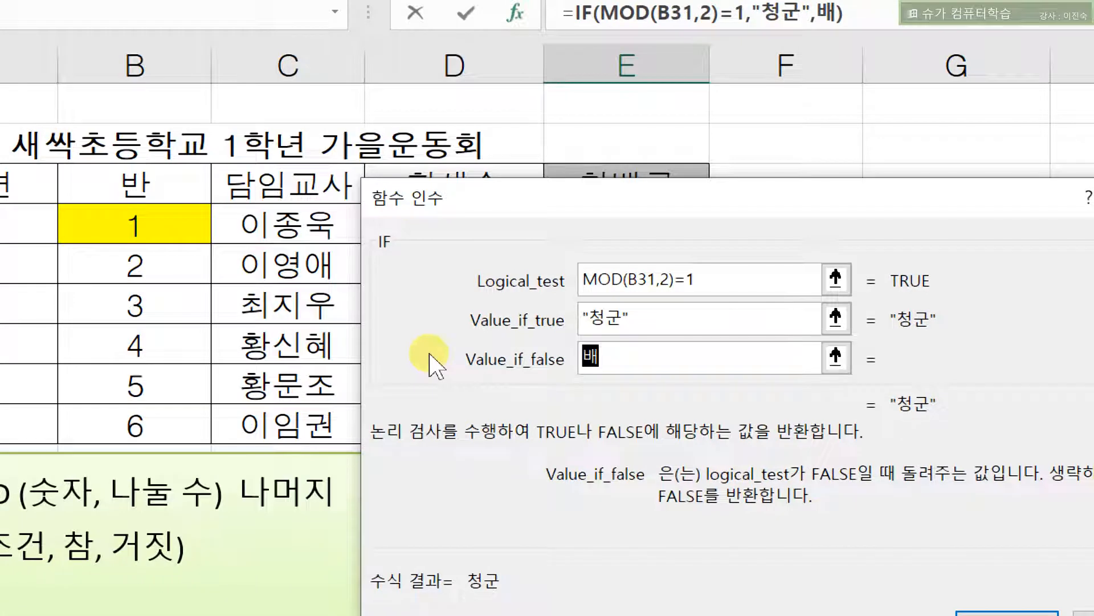
text(구)
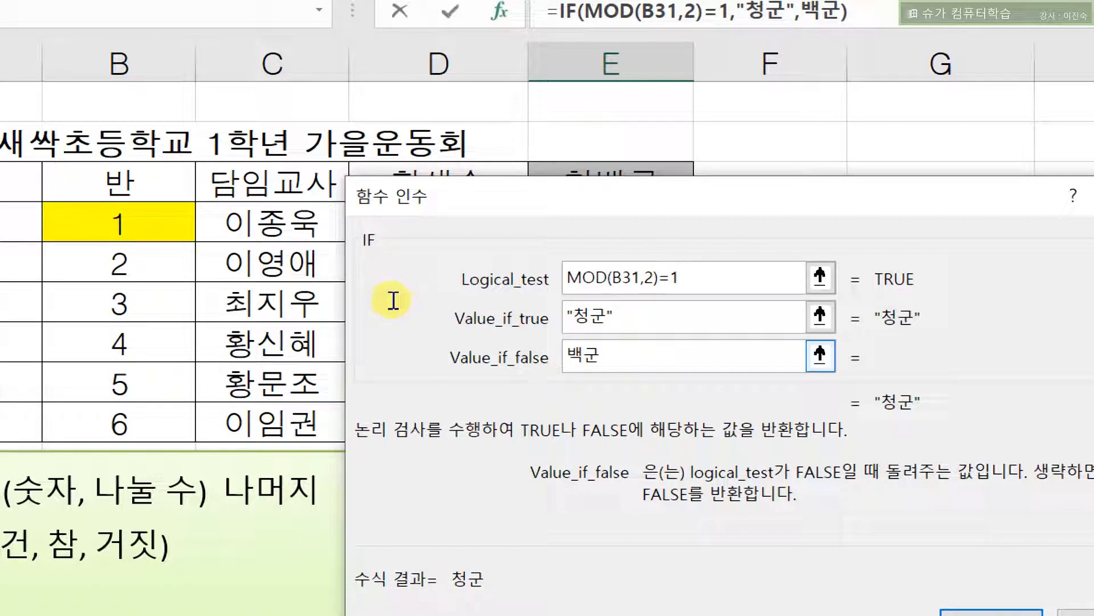
key(shift+Tab)
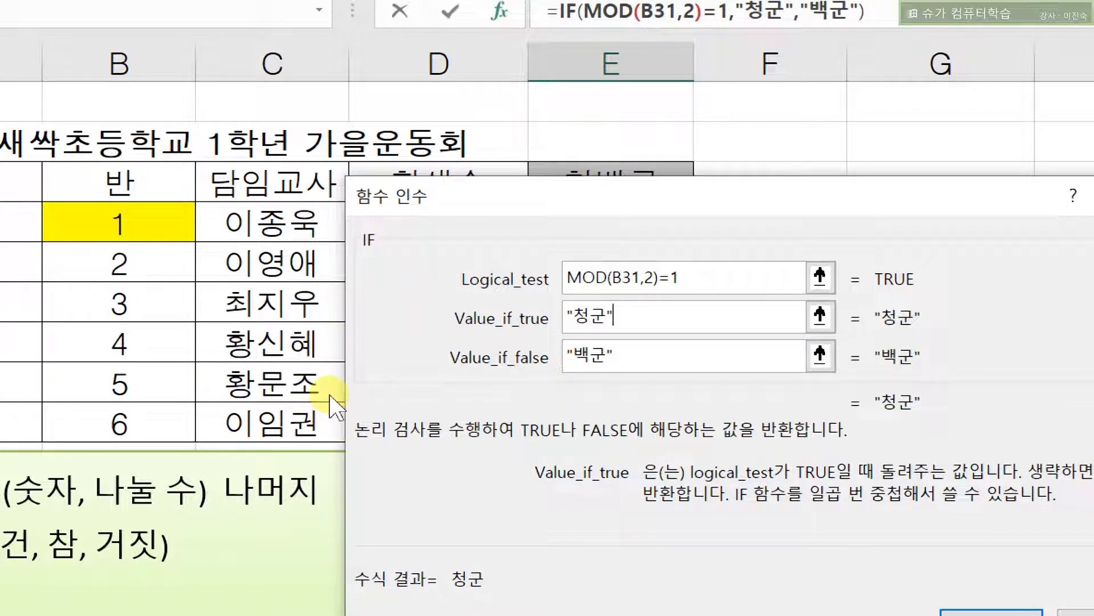
key(Return)
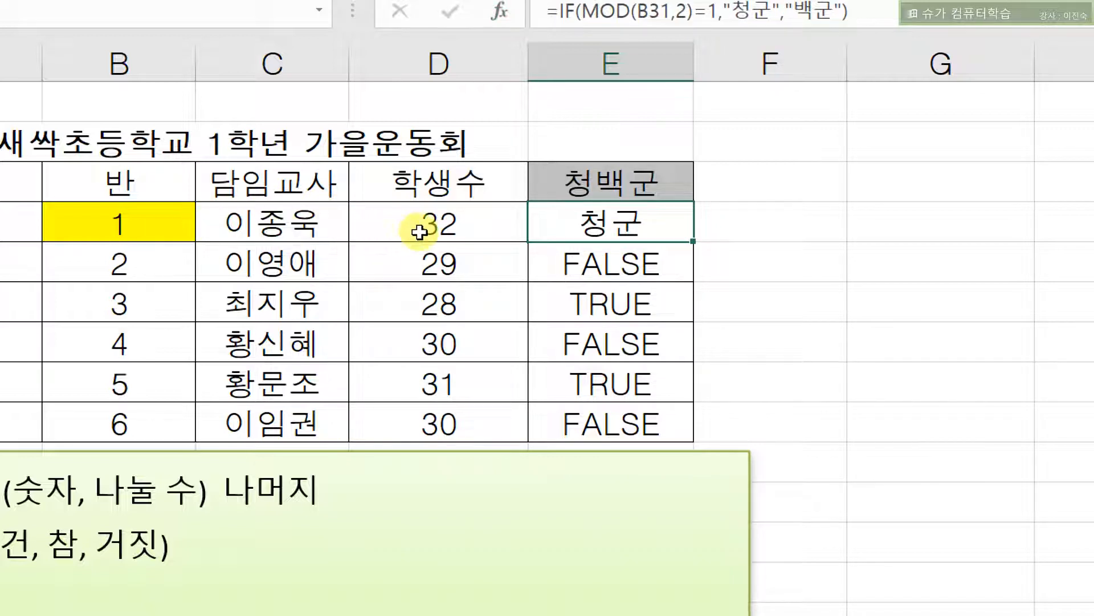
- Copy the IF formula from E31 down through E36
key(shift+Down)
key(shift+Down)
key(shift+Down)
key(shift+Down)
key(shift+Down)
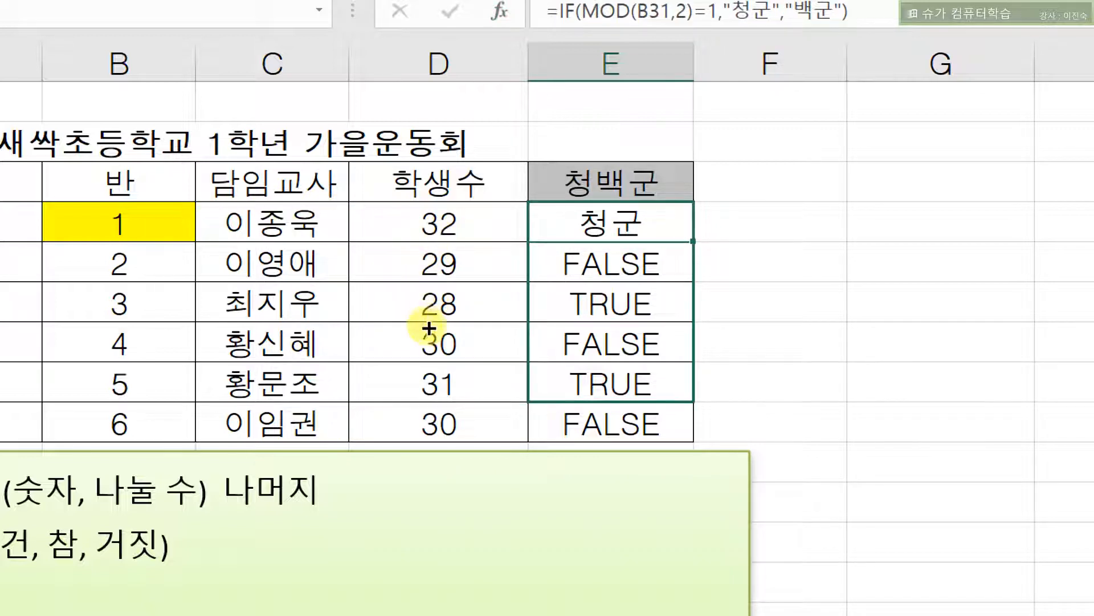
key(ctrl+d)
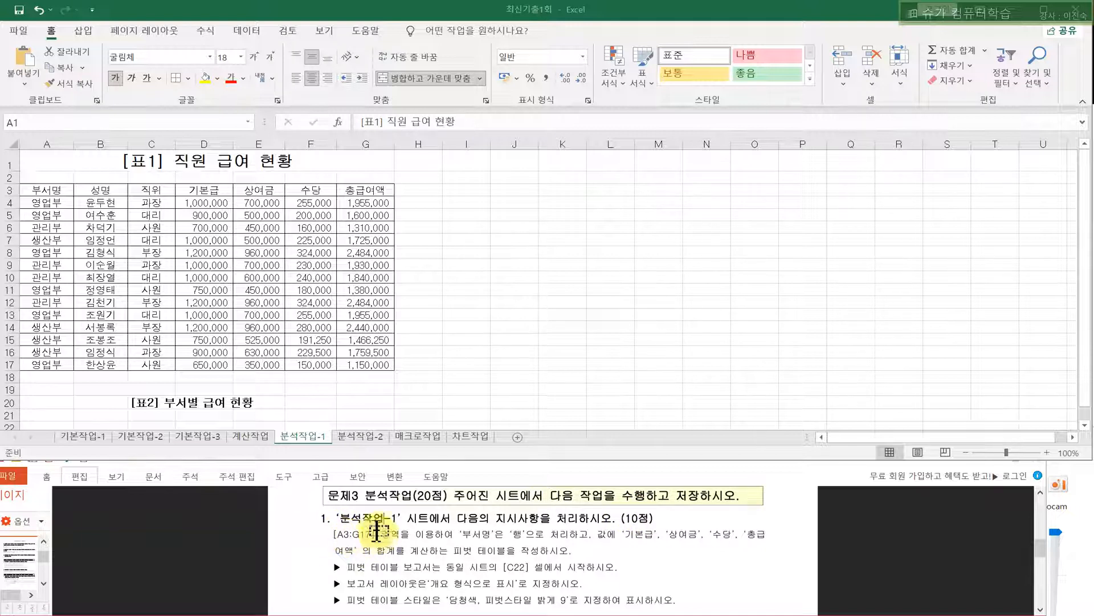
- Start creating a PivotTable from the range A3:G17 on the 분석작업-1 sheet
click(35, 189)
drag(35, 189, 352, 365)
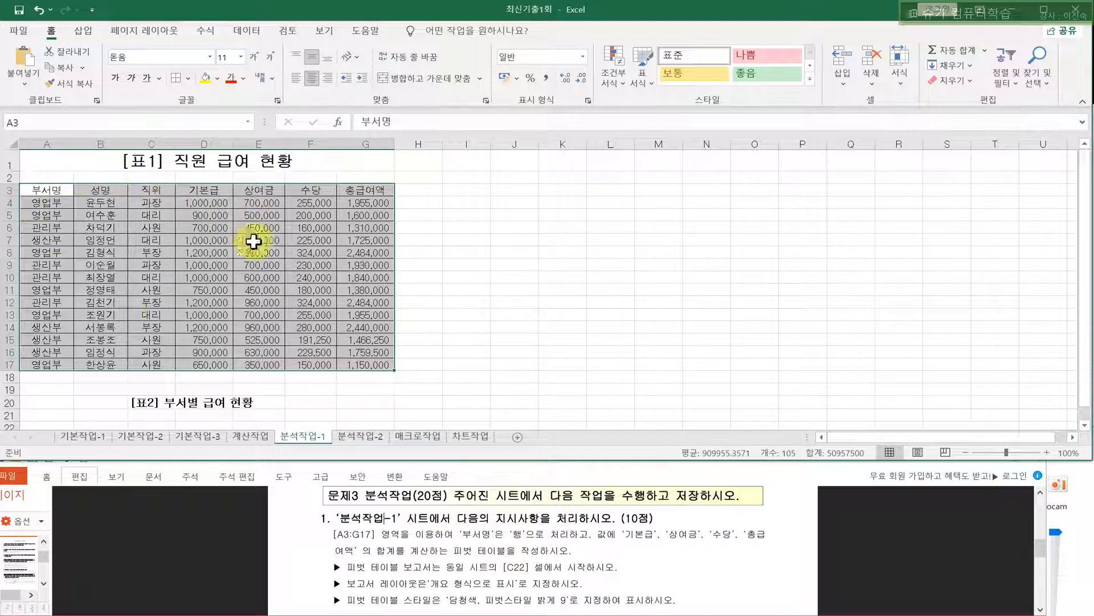
click(83, 31)
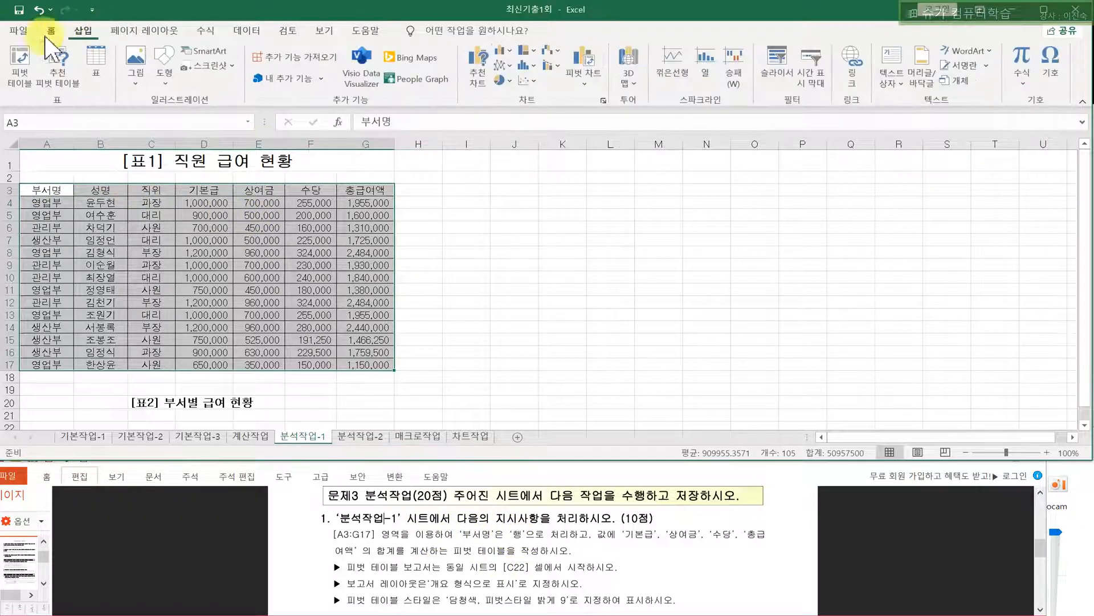
click(23, 68)
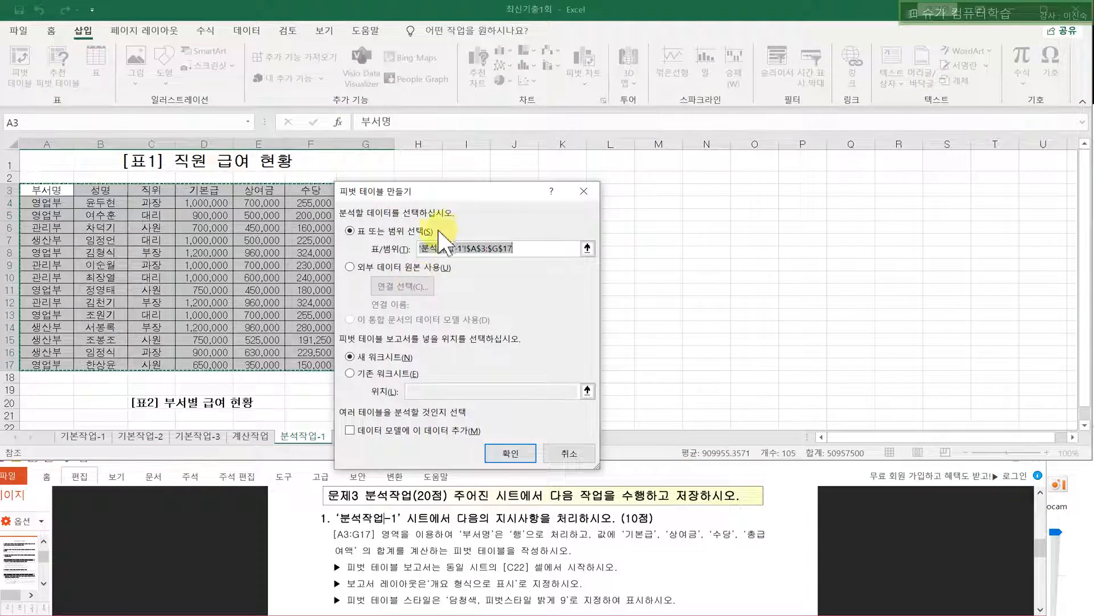
drag(436, 191, 437, 135)
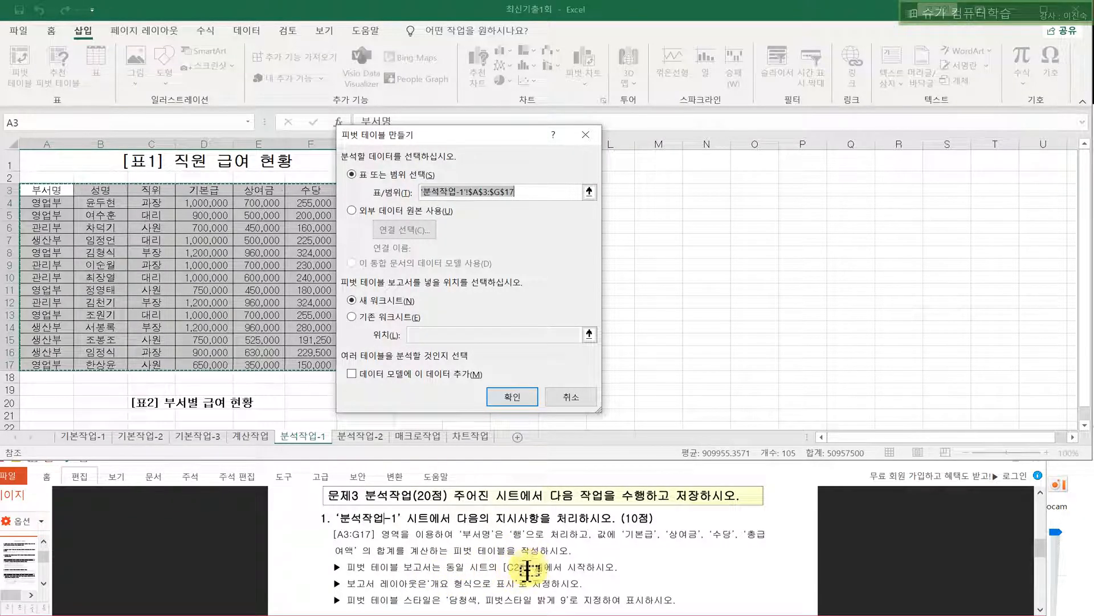
drag(415, 141, 463, 102)
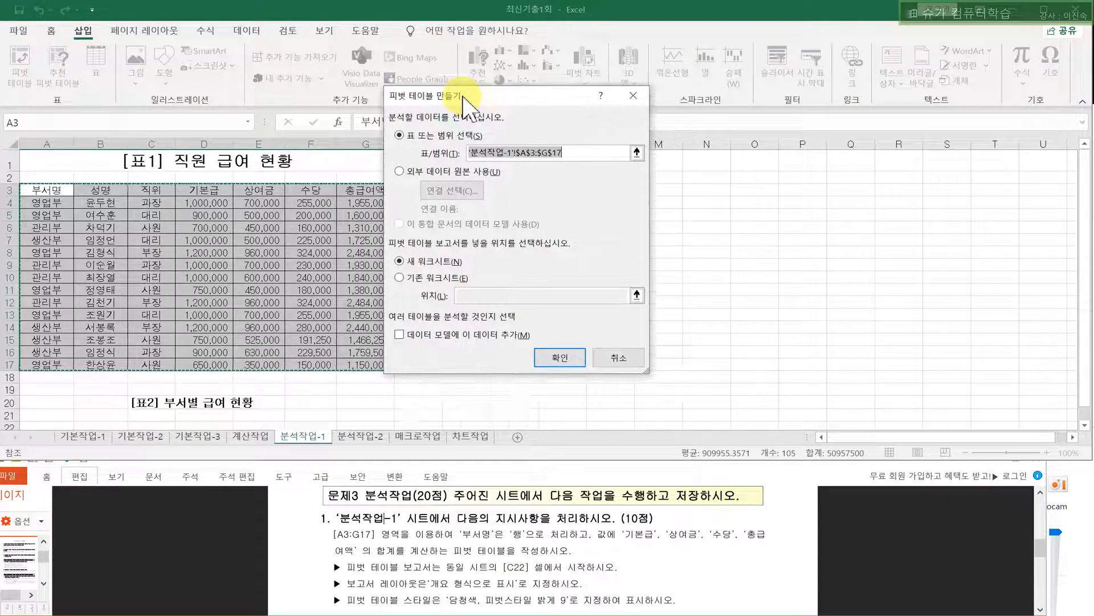
- Create the PivotTable in the existing worksheet, starting at cell C22 of the 분석작업-1 sheet
click(400, 278)
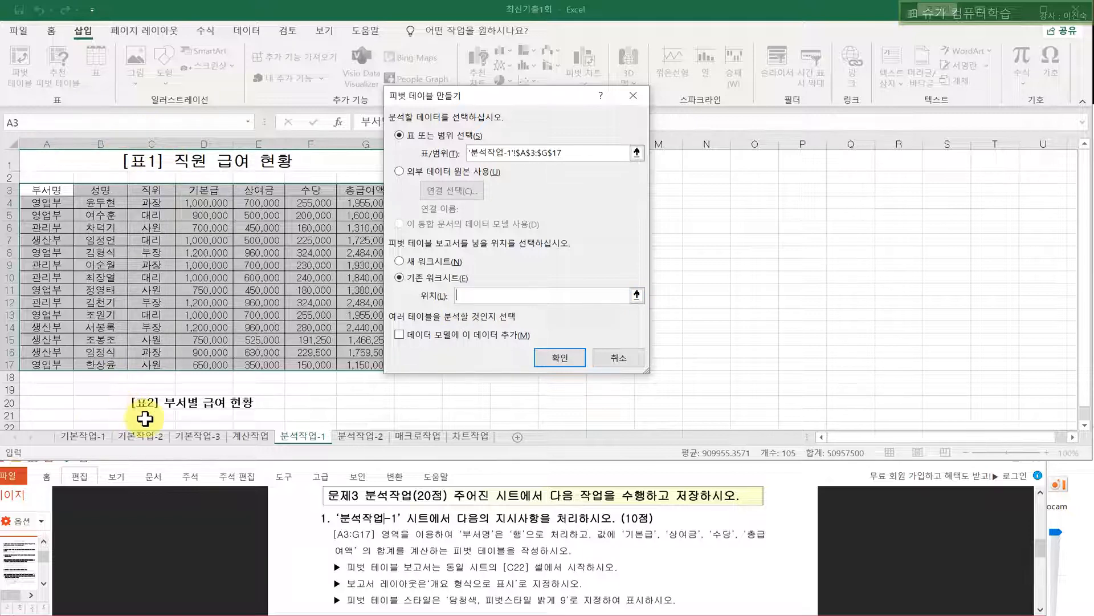
scroll(146, 422, down, 1)
click(152, 393)
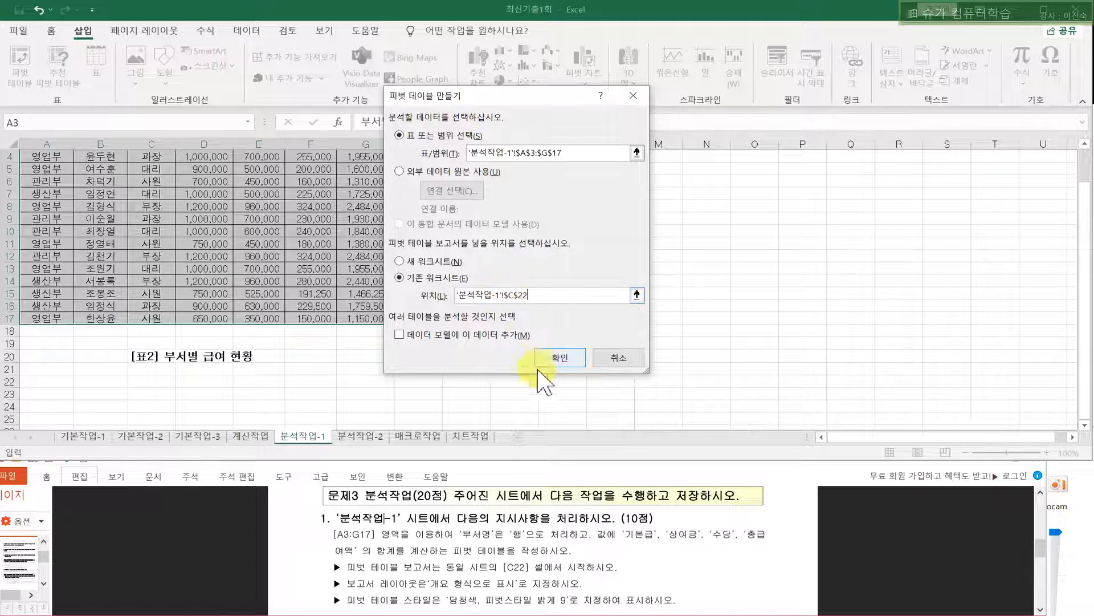
click(548, 357)
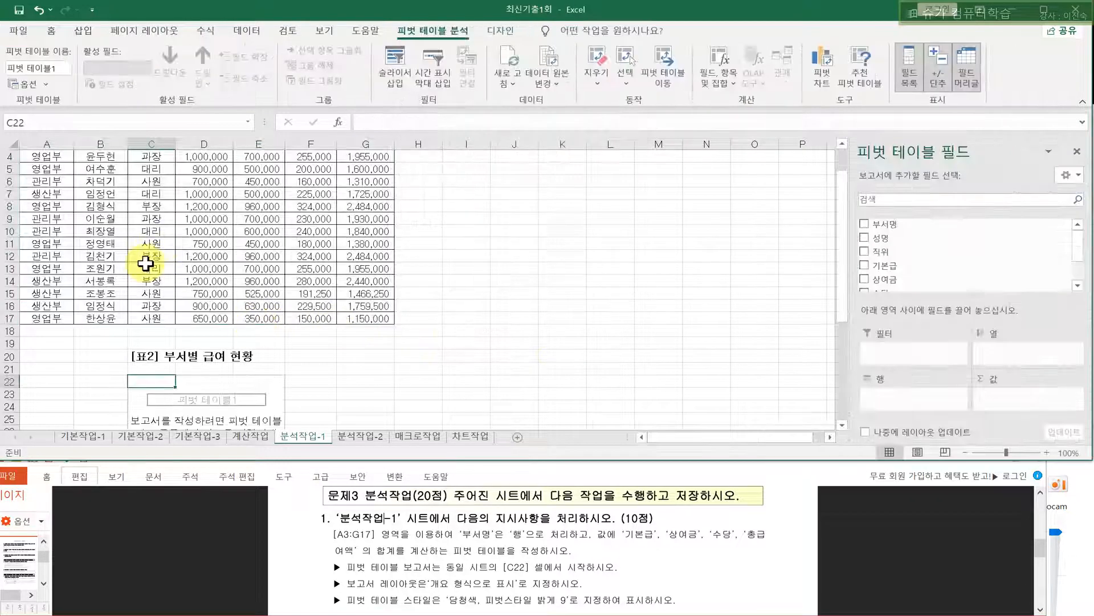
- Add the 부서명 field to the row area of the PivotTable
scroll(143, 194, up, 1)
scroll(210, 257, down, 2)
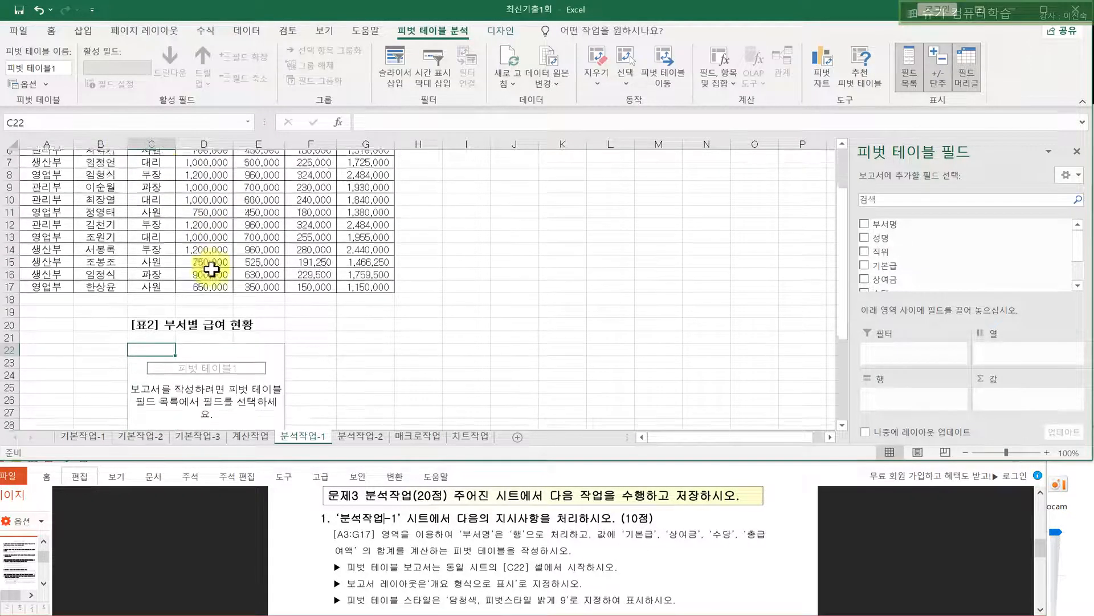
scroll(461, 251, down, 3)
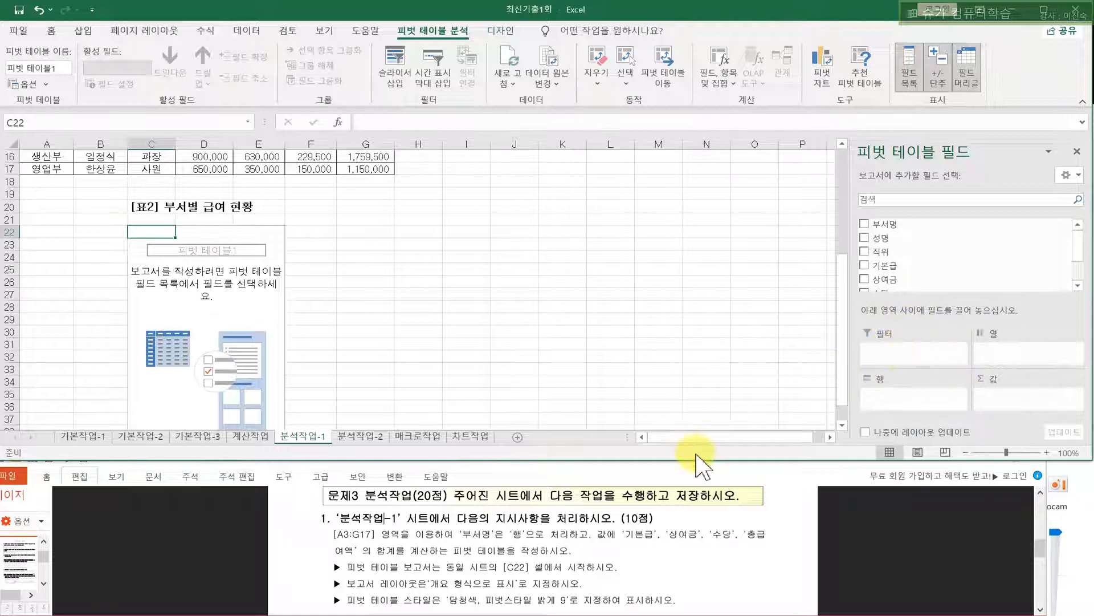
drag(696, 460, 696, 482)
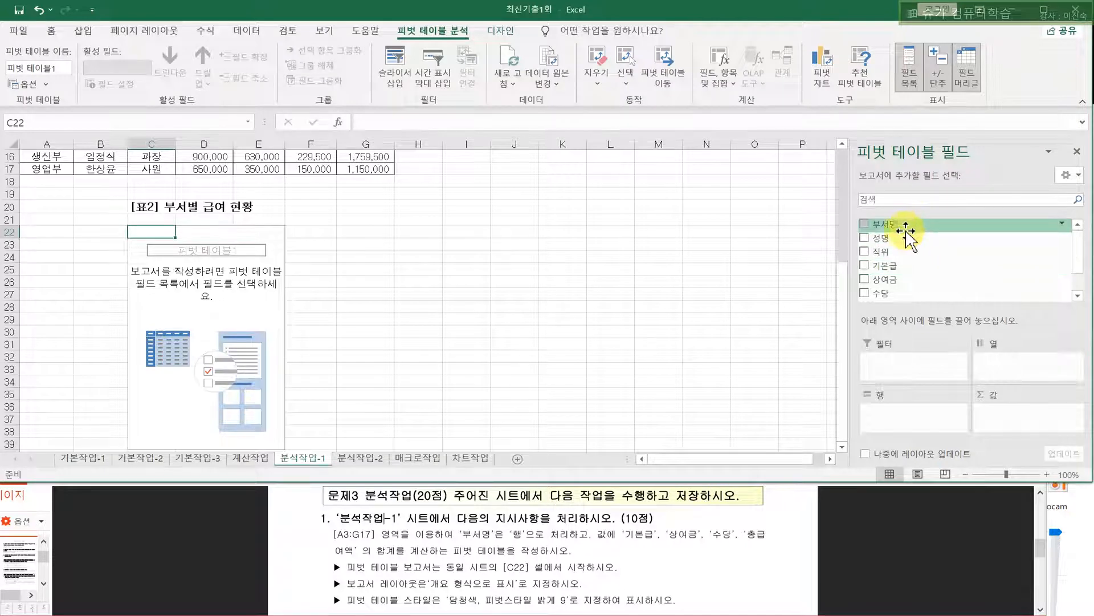
drag(910, 226, 889, 415)
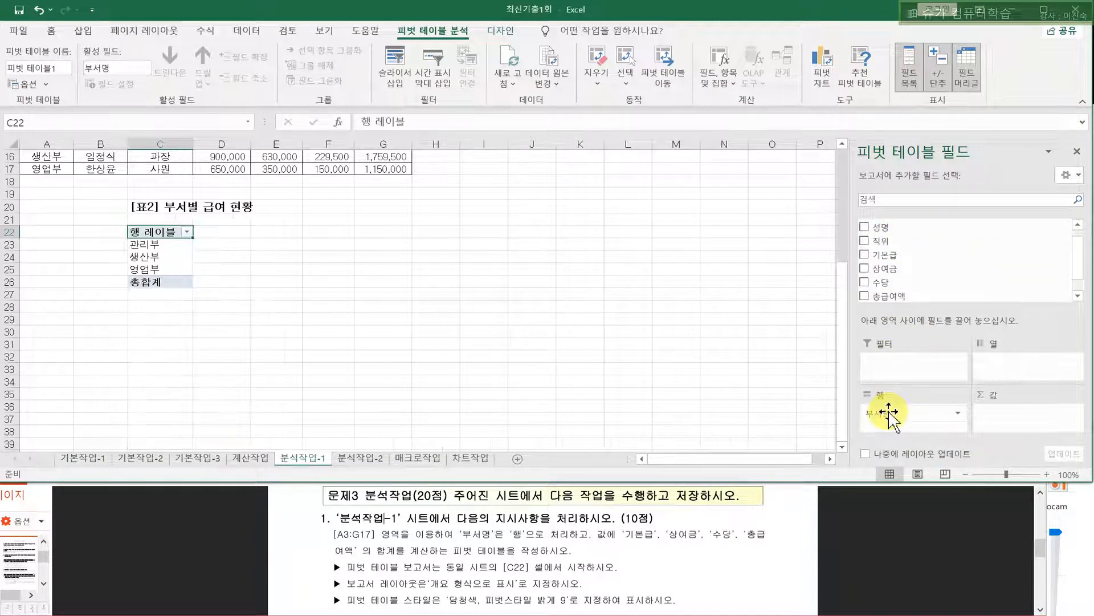
- Add 기본급, 상여금, 수당 and 총급여액 to the PivotTable's values area as sums, in that order
drag(905, 260, 994, 412)
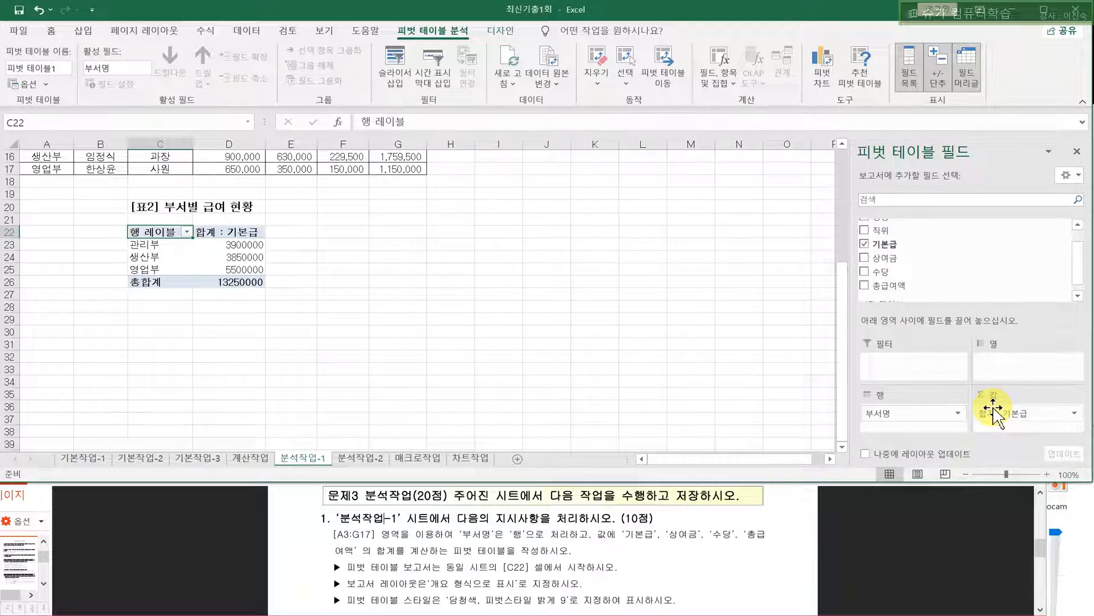
drag(902, 263, 993, 428)
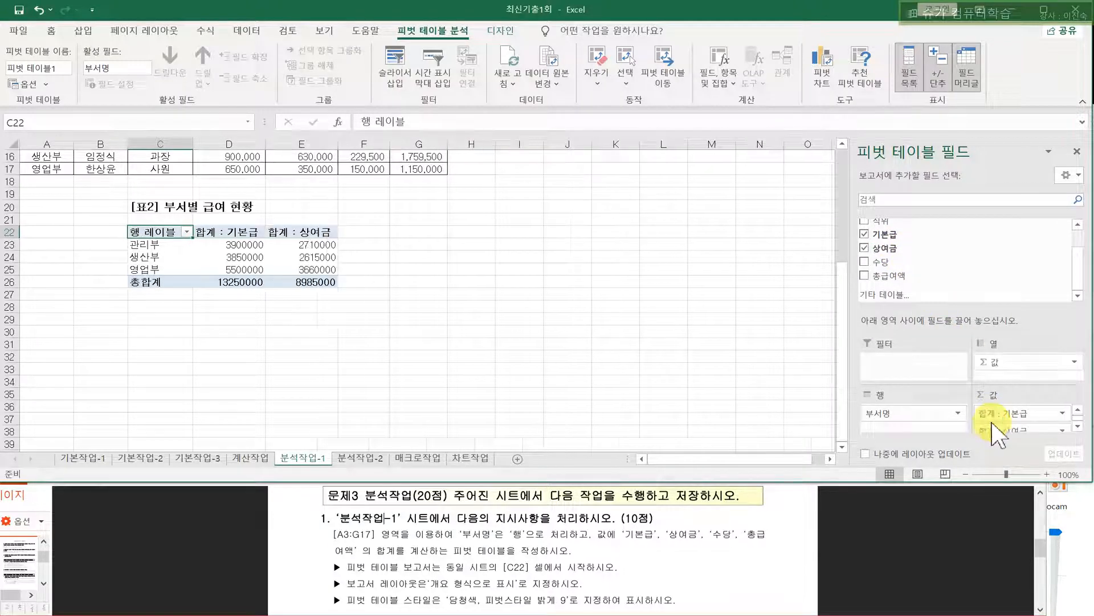
click(1079, 426)
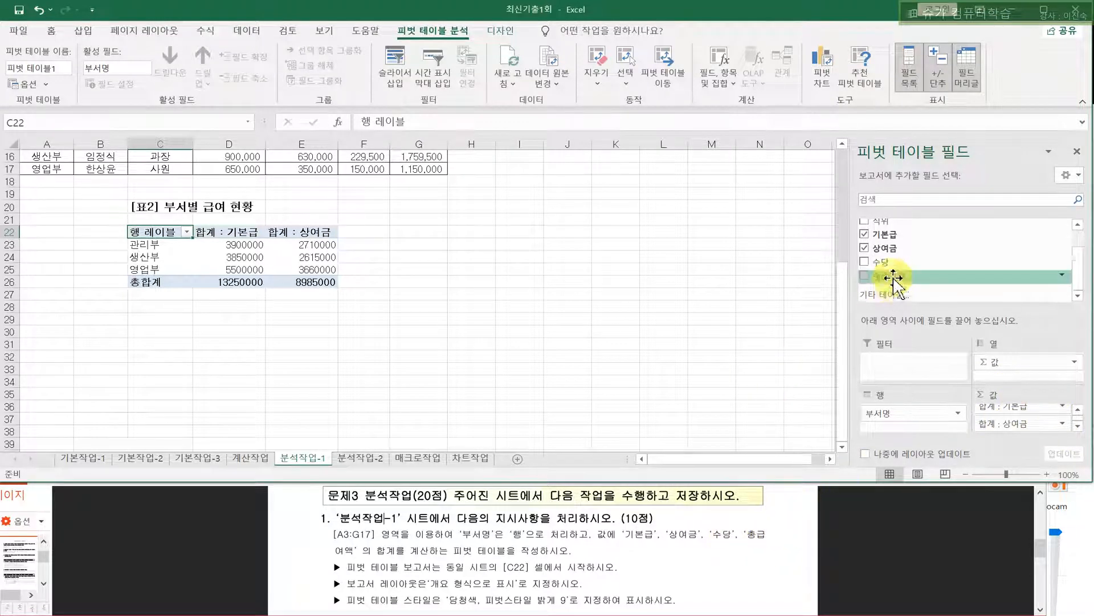
mouse_move(892, 267)
mouse_down()
mouse_move(1002, 416)
mouse_move(997, 427)
mouse_move(990, 421)
mouse_up()
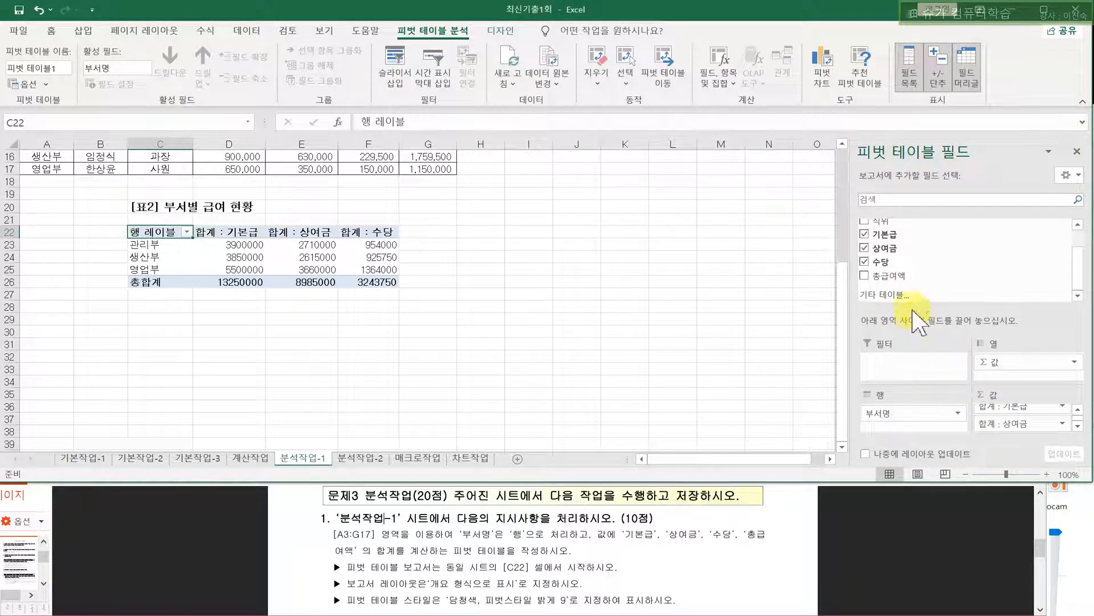
drag(902, 280, 997, 432)
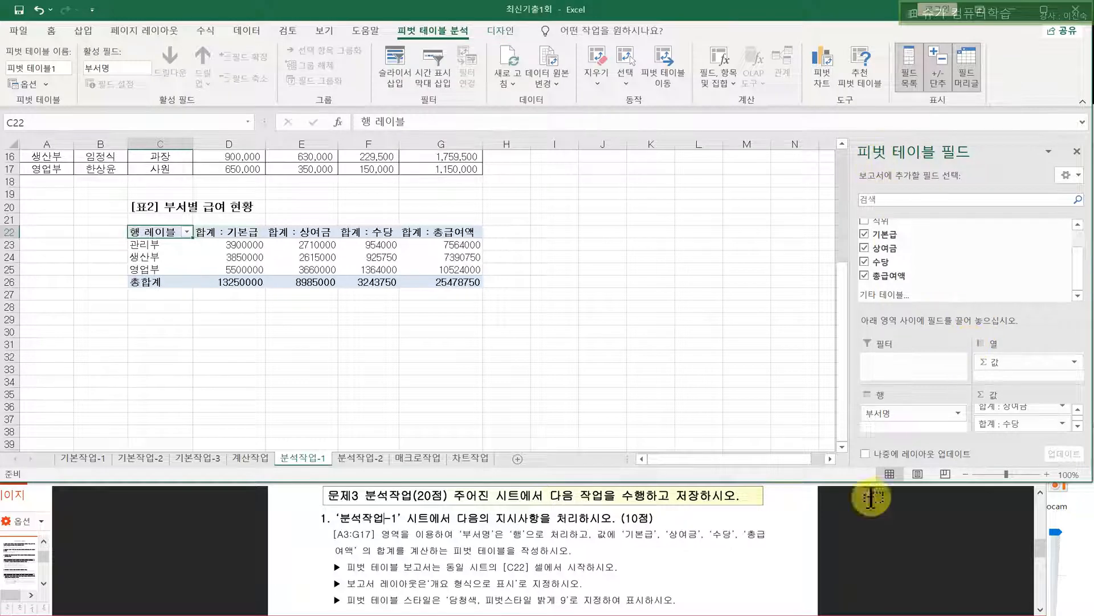
- Enlarge the workbook window and review the order of the fields in the PivotTable's values area
drag(819, 482, 819, 574)
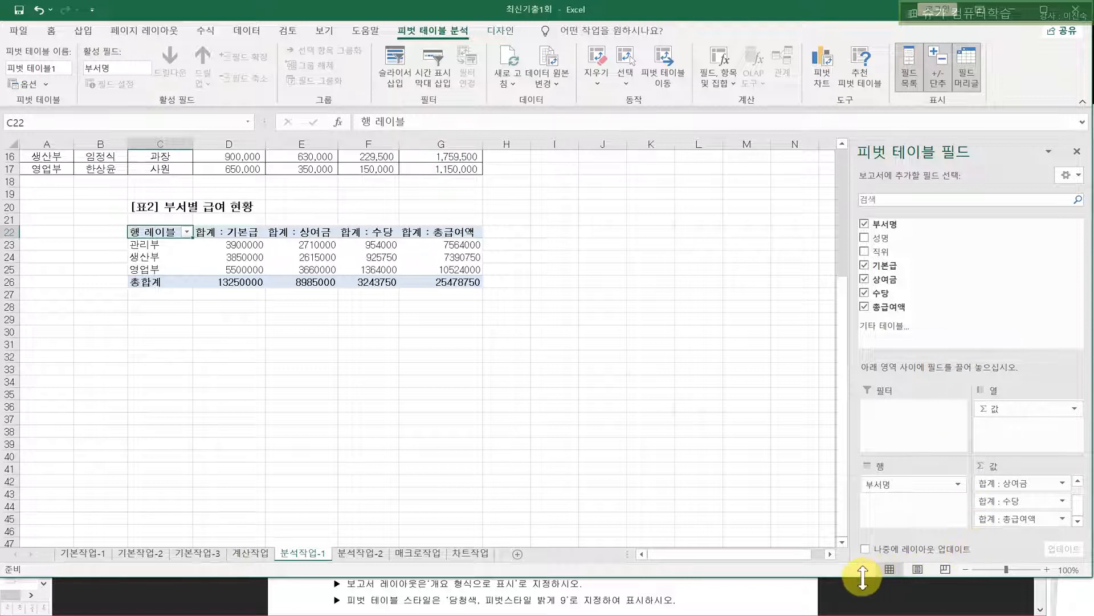
drag(863, 575, 862, 614)
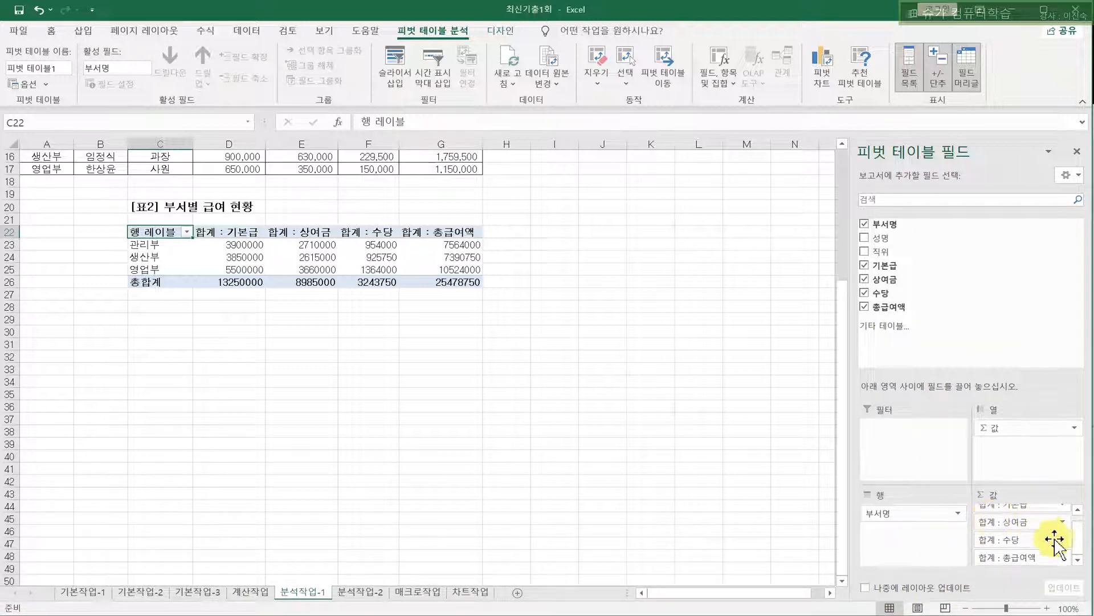
drag(1079, 539, 1079, 516)
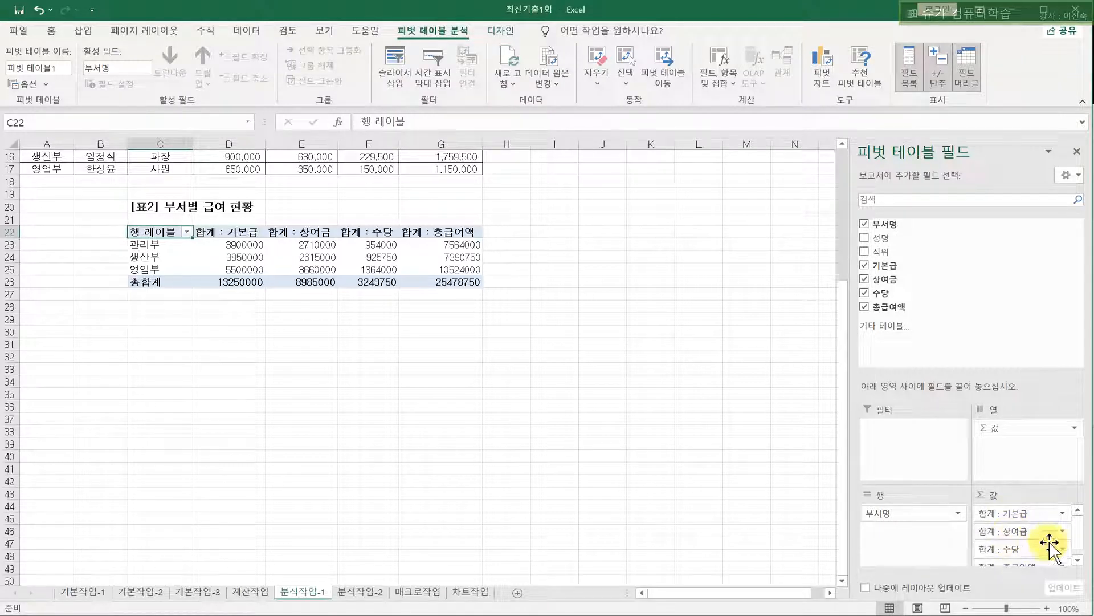
drag(1078, 543, 1078, 561)
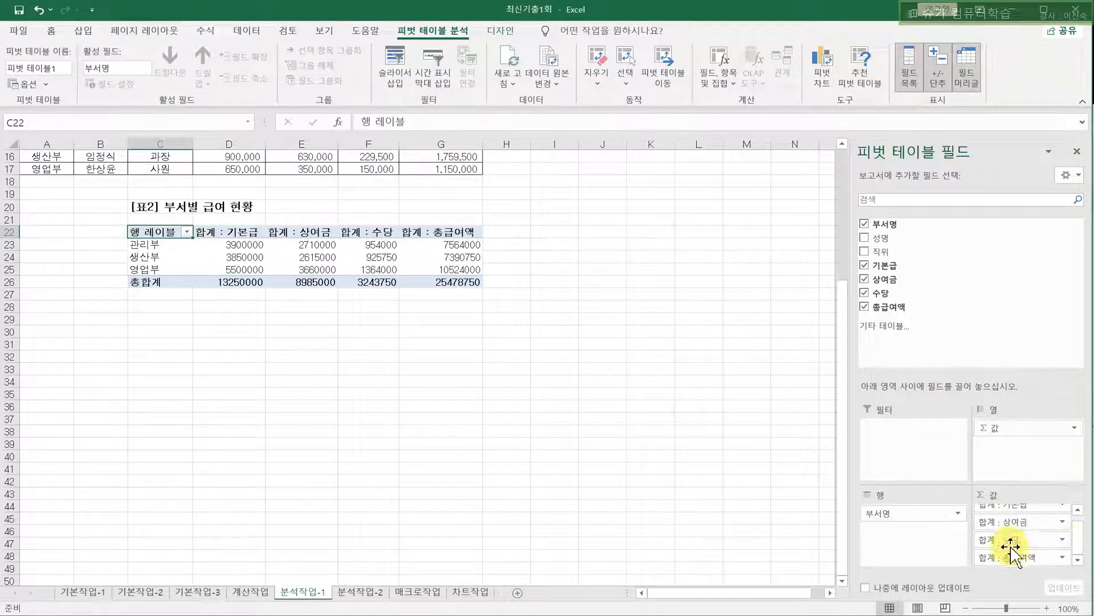
scroll(1020, 525, up, 2)
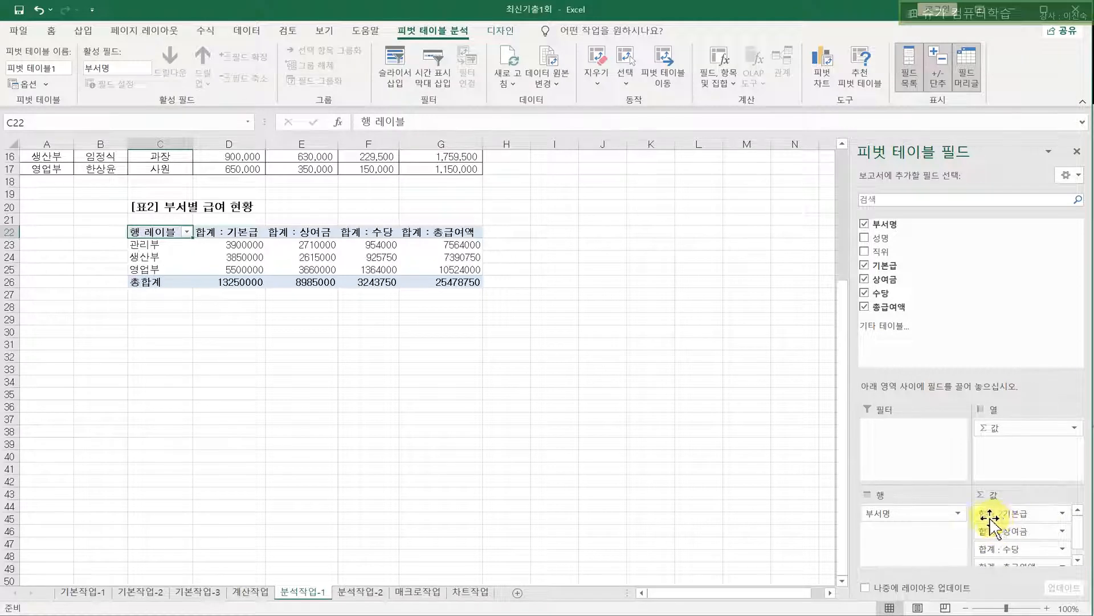
scroll(992, 558, down, 1)
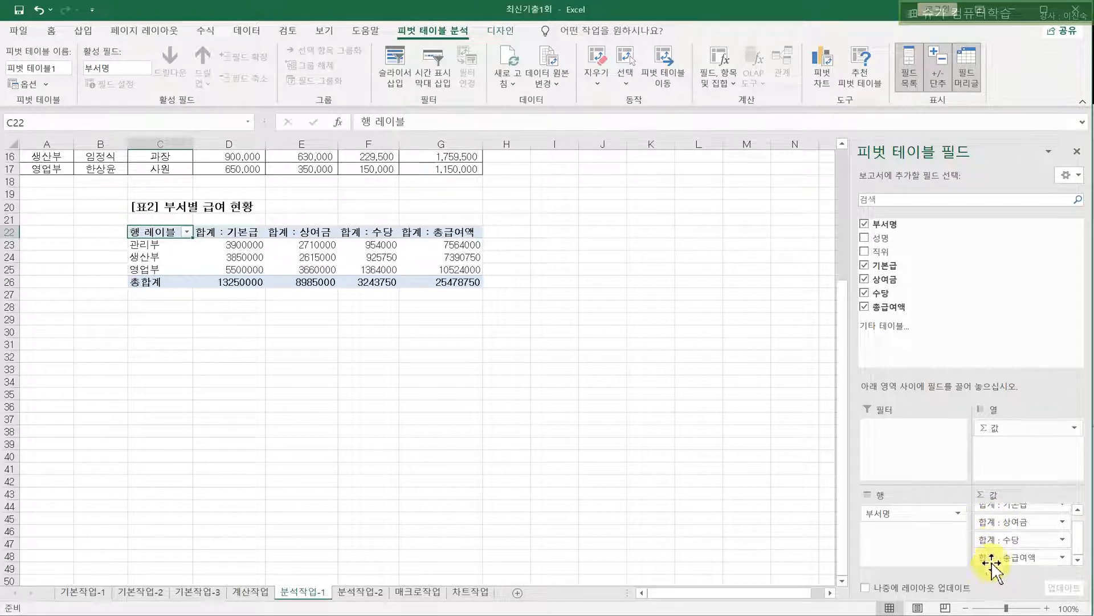
- Check the report layout instruction in the PDF and set the PivotTable's layout to outline form (개요 형식으로 표시)
click(716, 615)
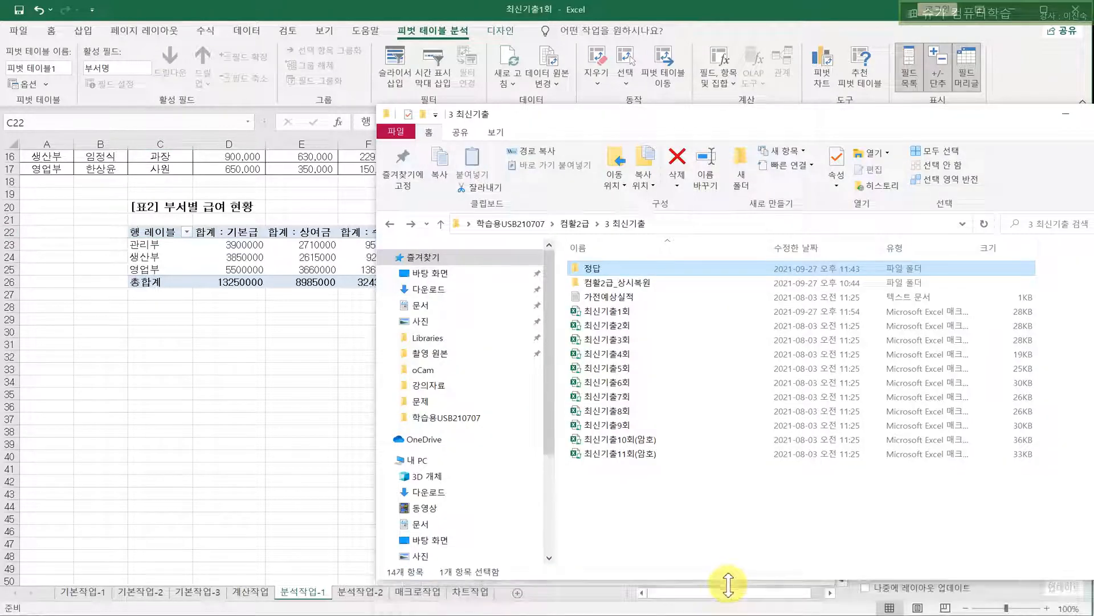
click(329, 473)
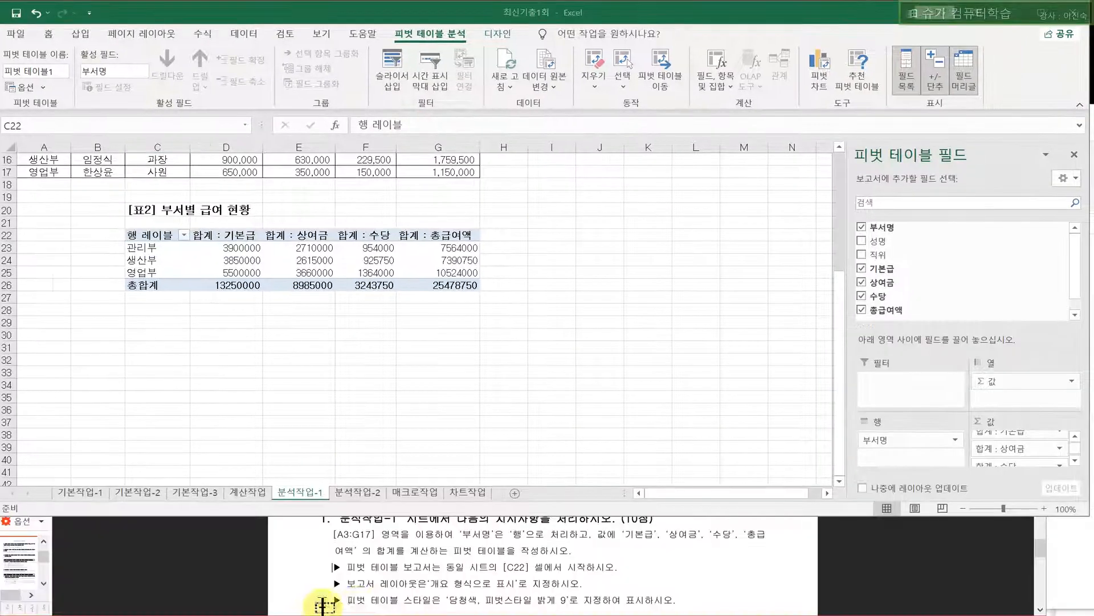
click(381, 582)
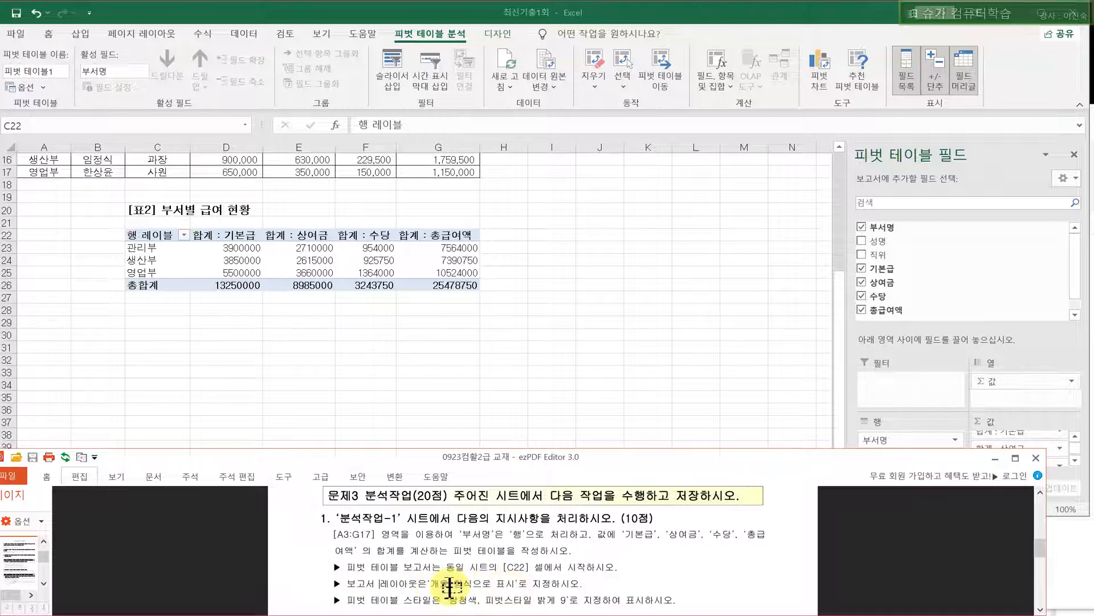
click(150, 233)
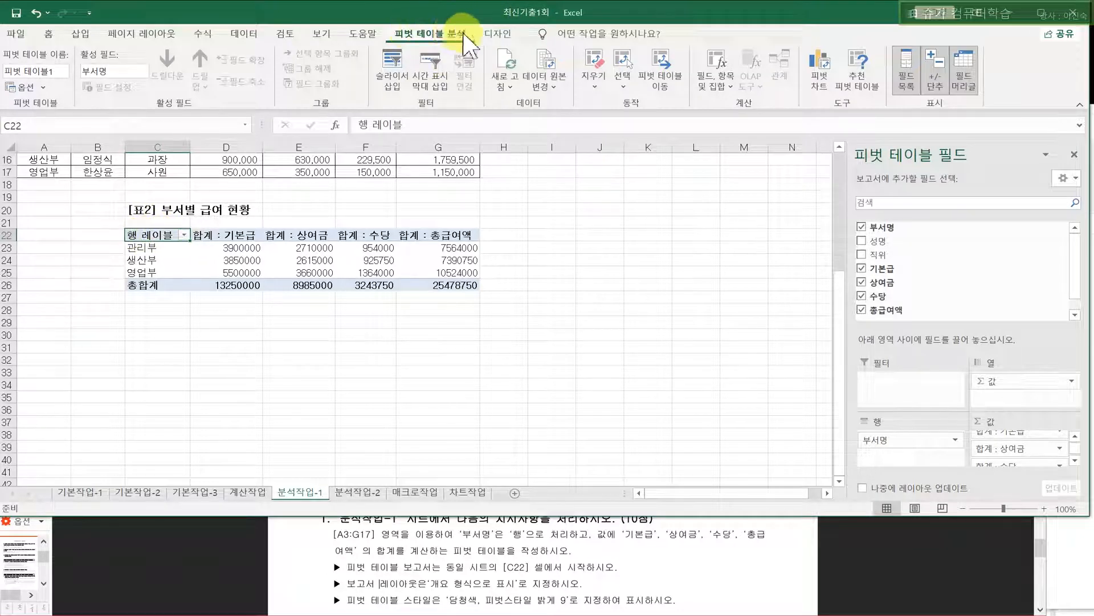
click(495, 35)
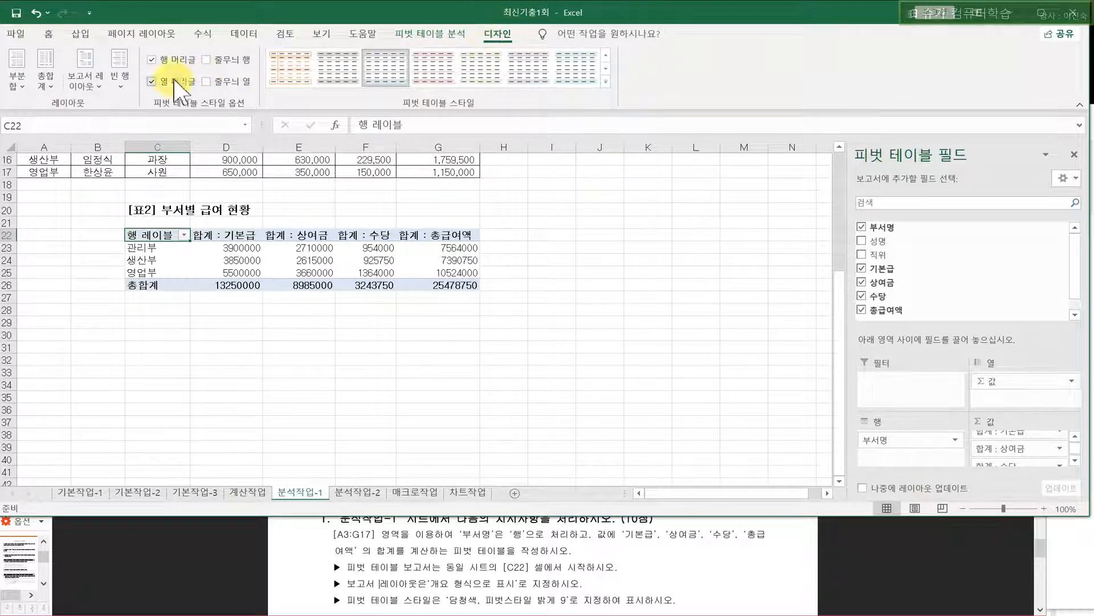
click(85, 79)
click(86, 82)
click(85, 86)
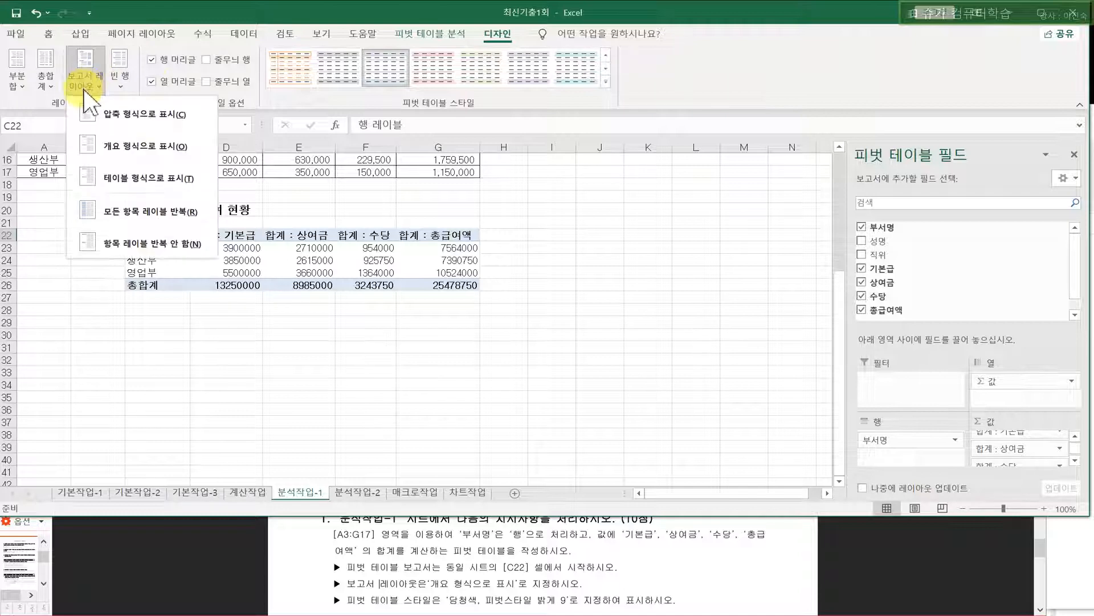
click(134, 154)
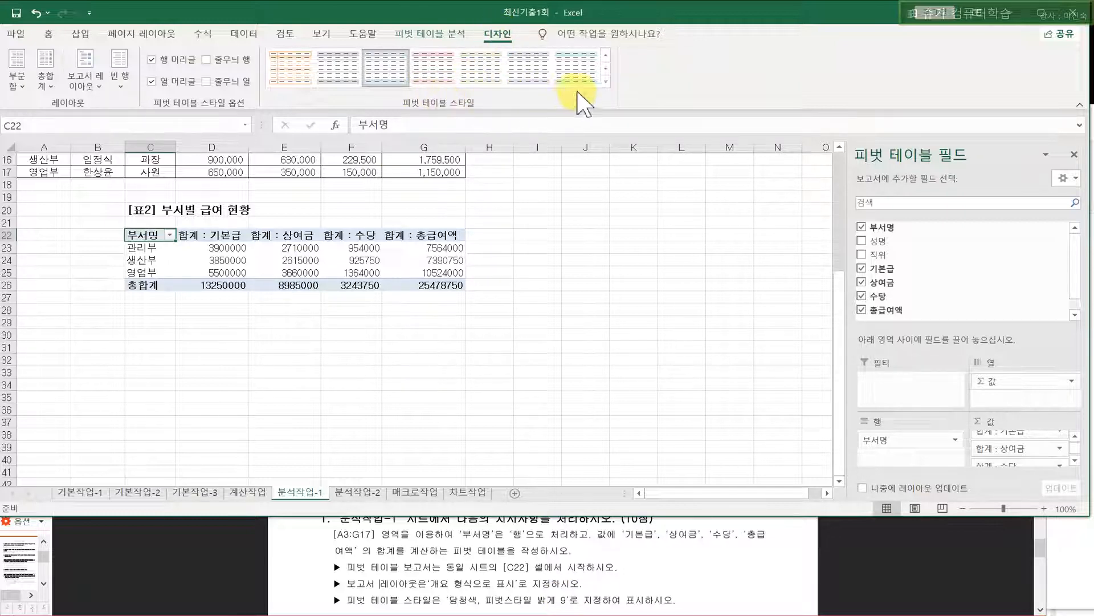
- Apply the light blue PivotTable style 피벗 스타일 밝게 9 and deselect the PivotTable
click(606, 81)
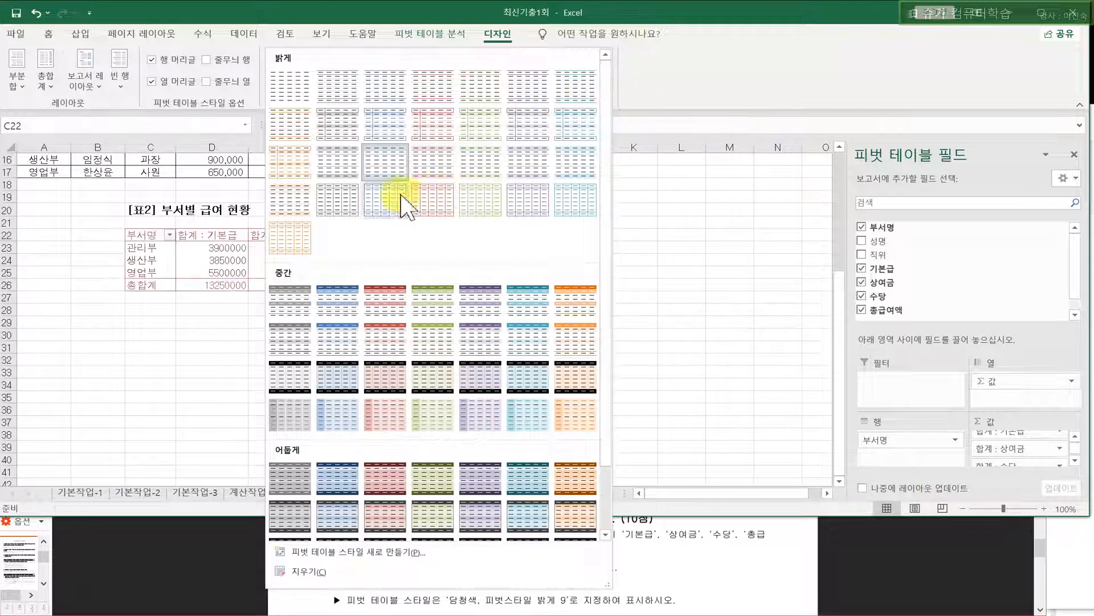
click(376, 134)
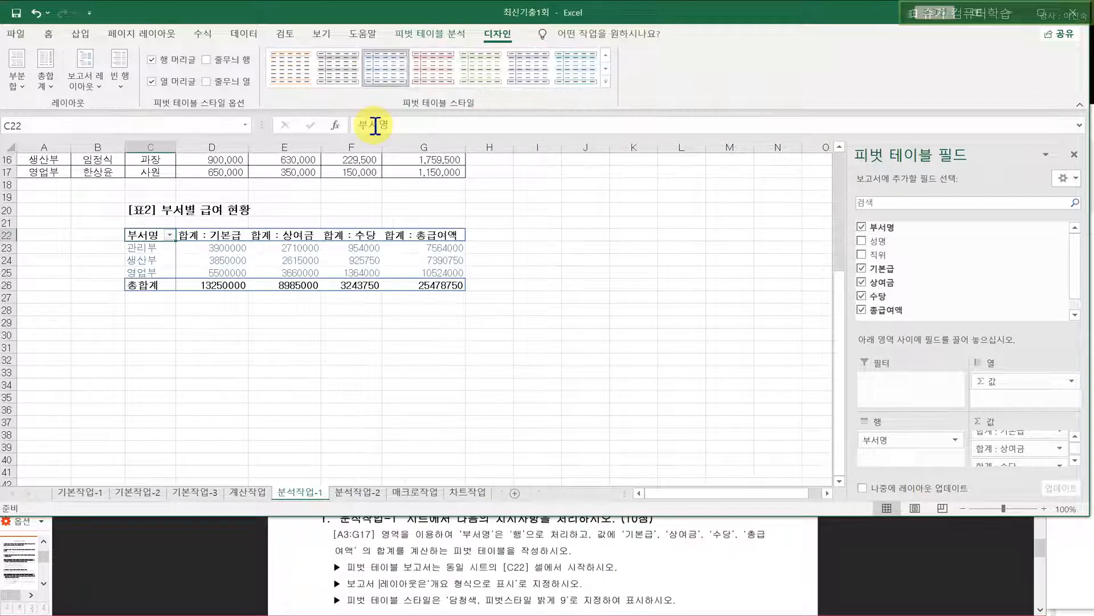
click(533, 332)
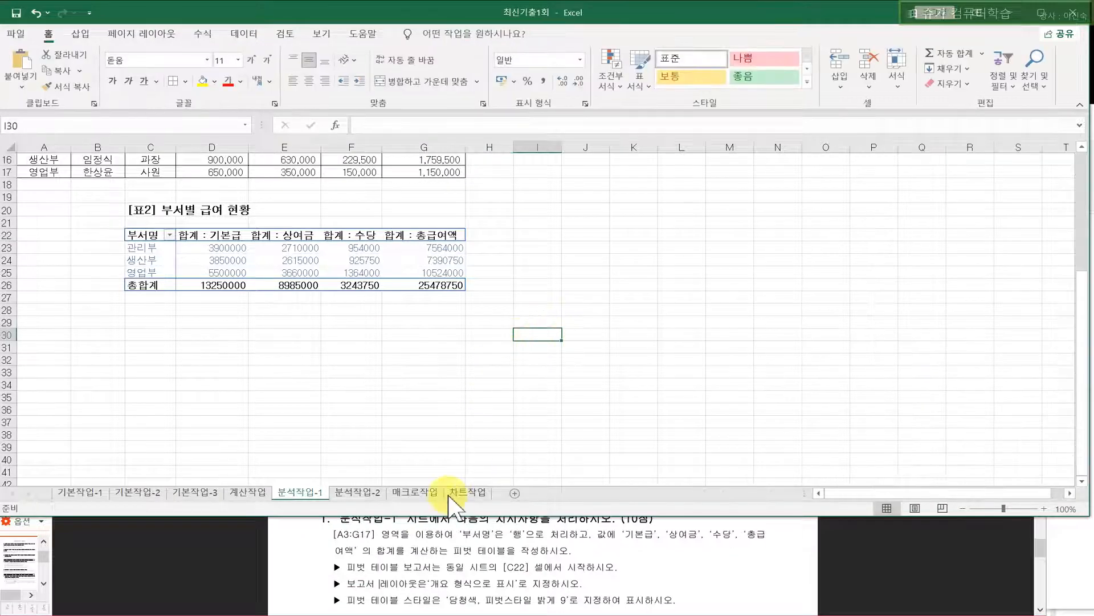
- Go to the 분석작업-2 sheet and read the data consolidation task in the PDF, including its source tables and destination range
click(357, 492)
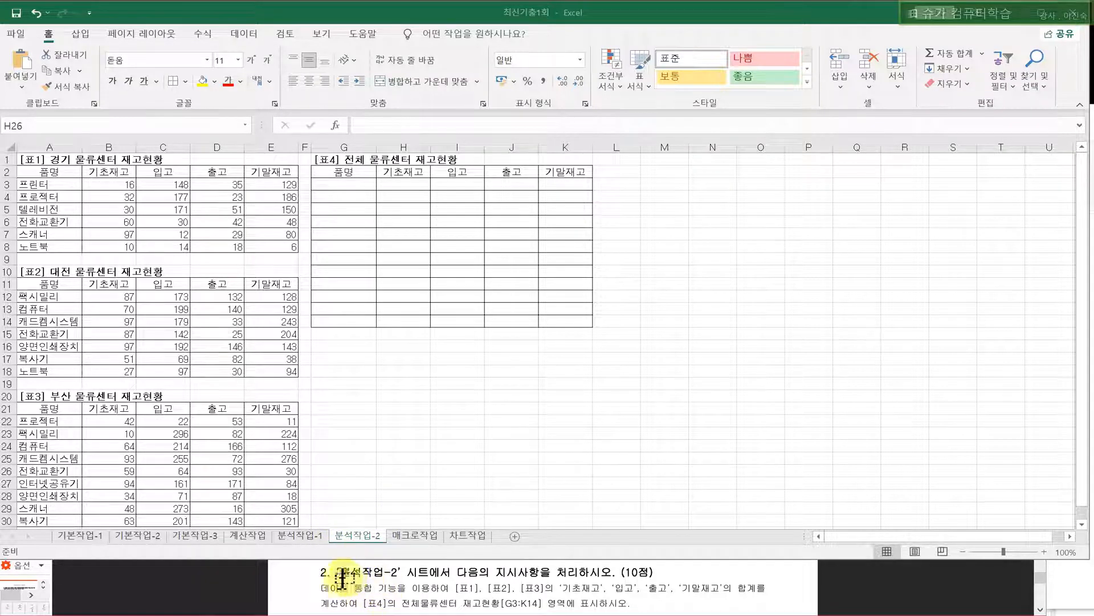
drag(322, 588, 355, 591)
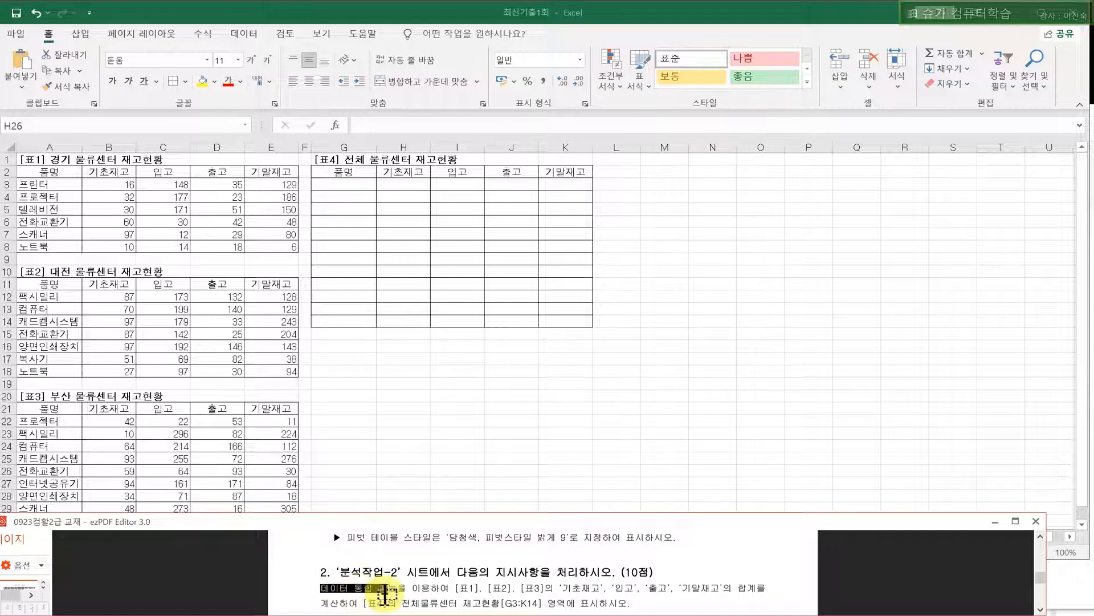
click(358, 574)
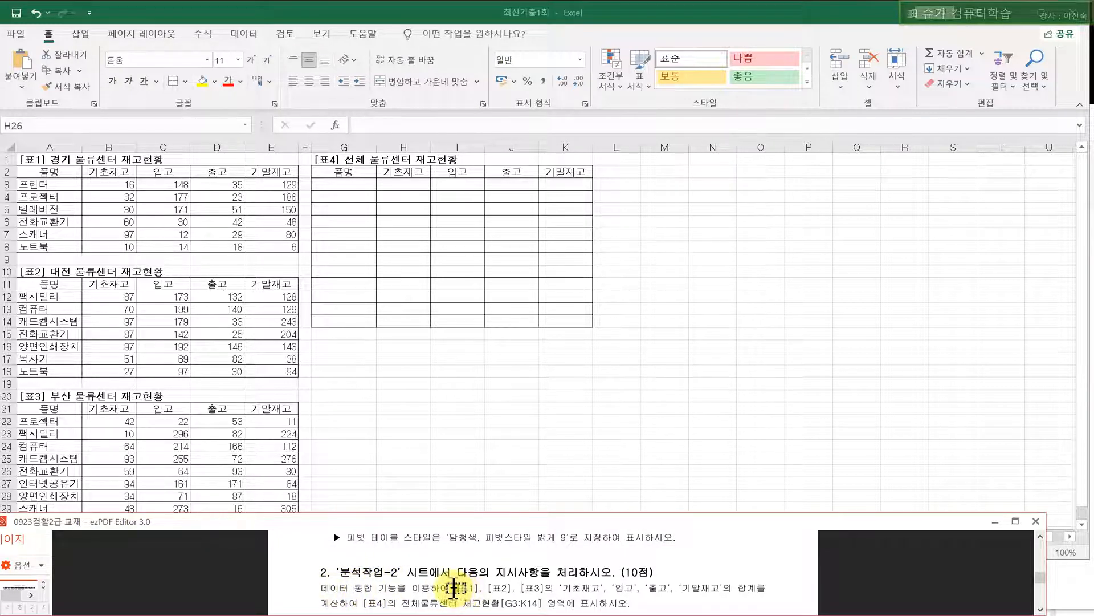
drag(453, 587, 549, 590)
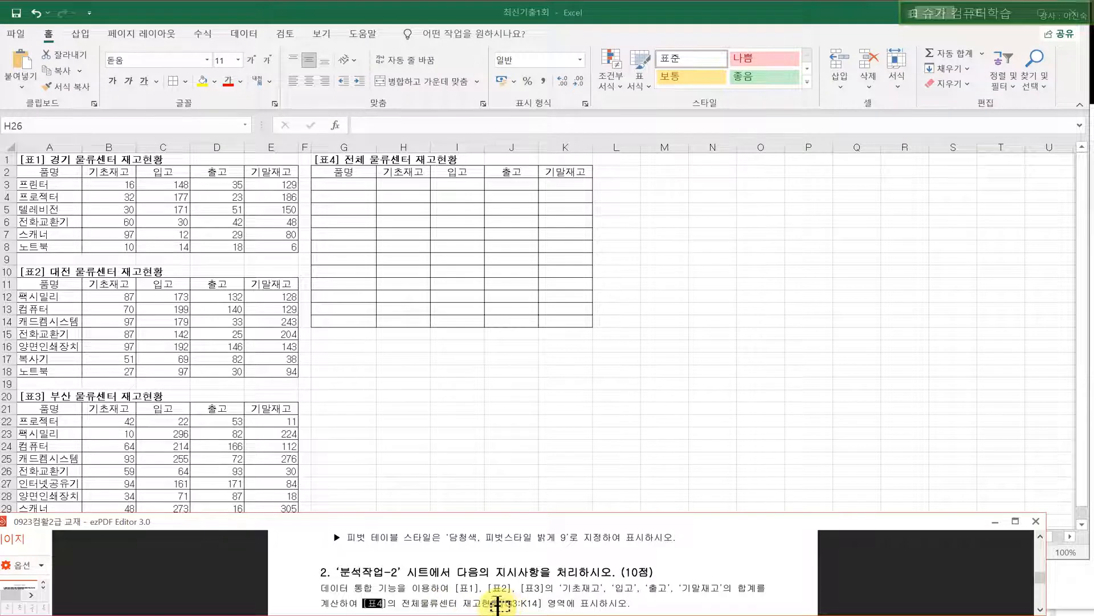
drag(501, 603, 556, 603)
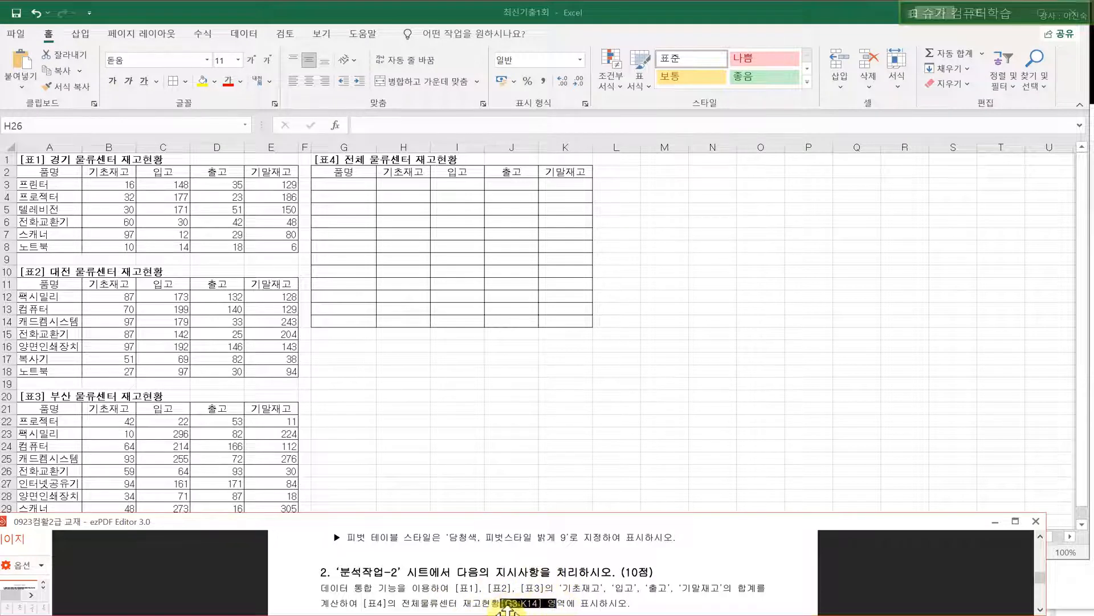
click(557, 604)
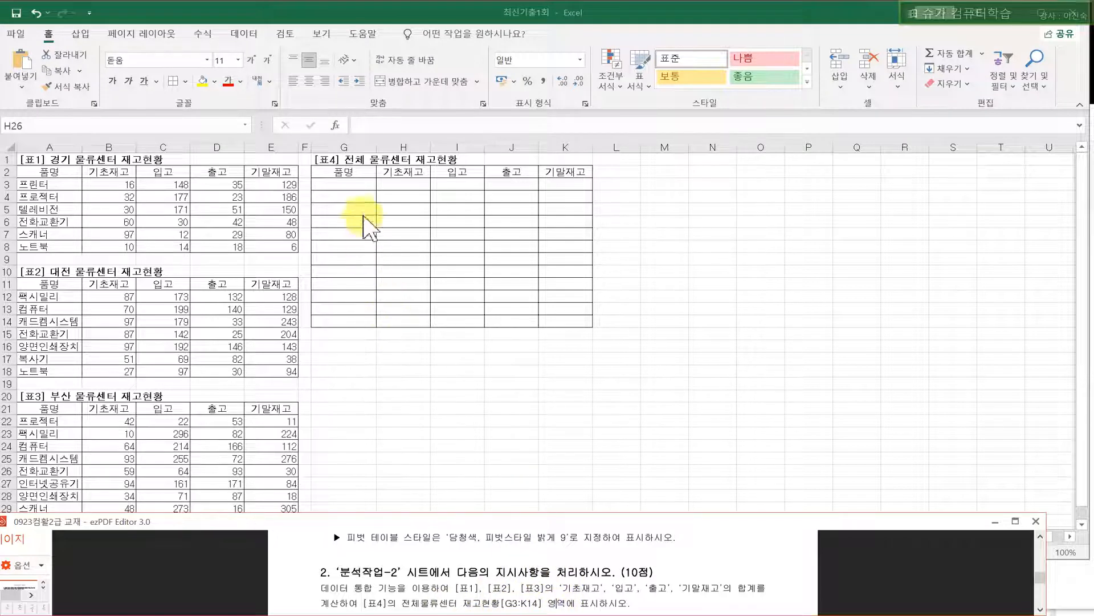
- Select the destination range G3:K14 in [표4] on the 분석작업-2 sheet and compare it with the range in the instructions
click(359, 185)
drag(359, 185, 564, 323)
drag(506, 604, 548, 602)
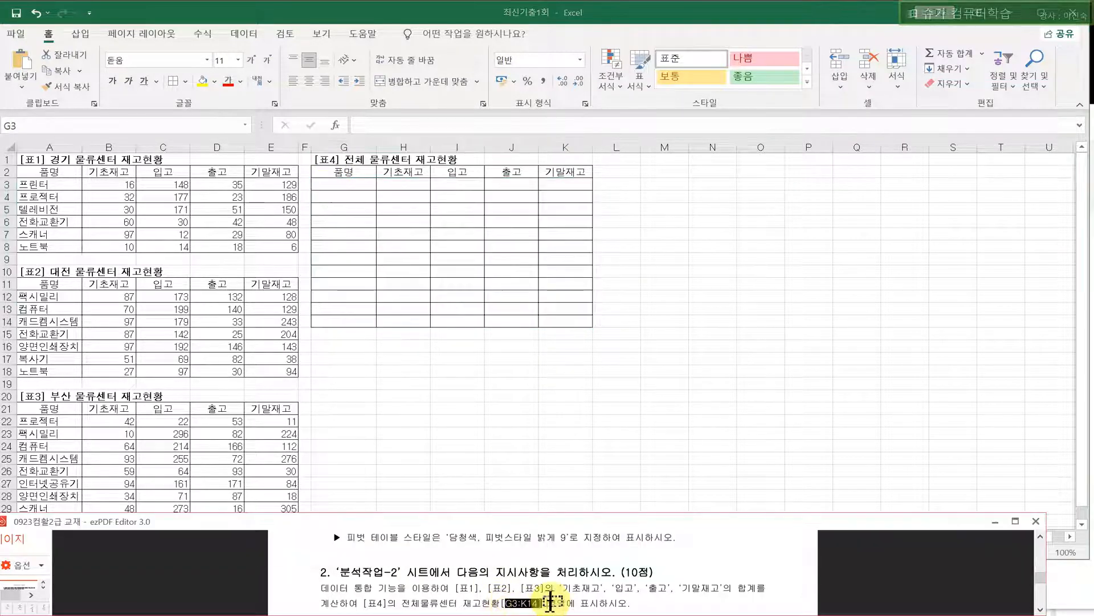
- Re-check which cells of [표4] the instructed destination range G3:K14 covers
key(alt+Tab)
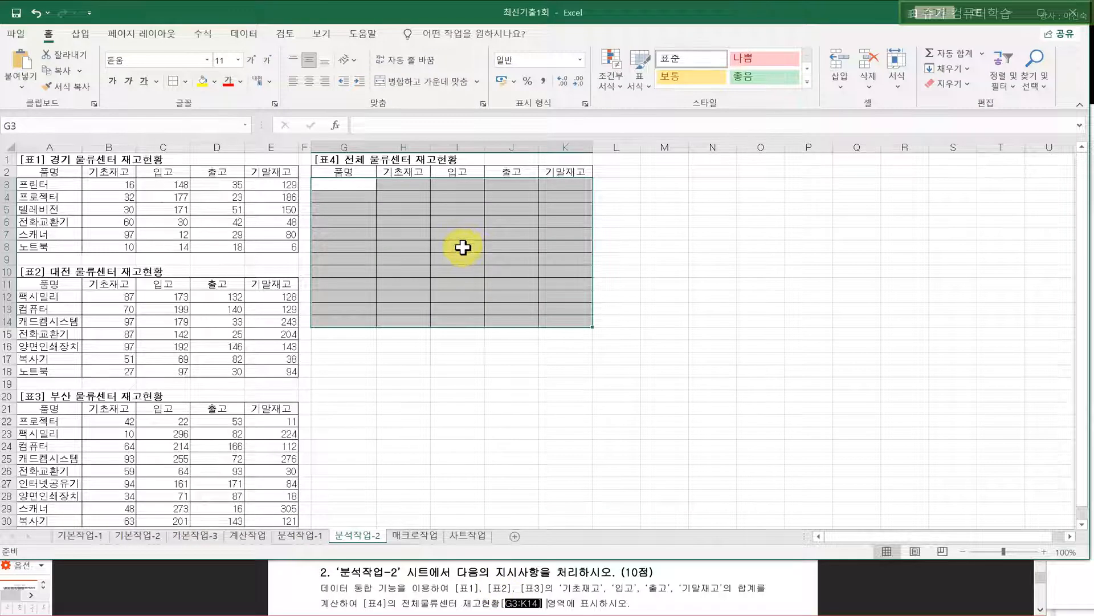
click(463, 247)
click(493, 600)
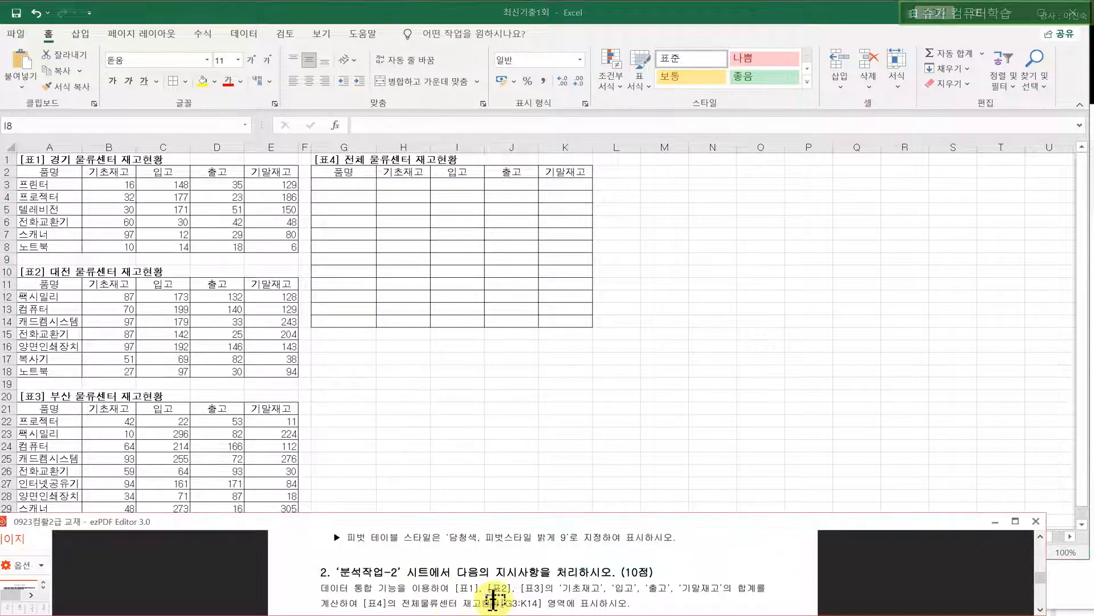
click(340, 177)
drag(337, 183, 558, 332)
click(555, 358)
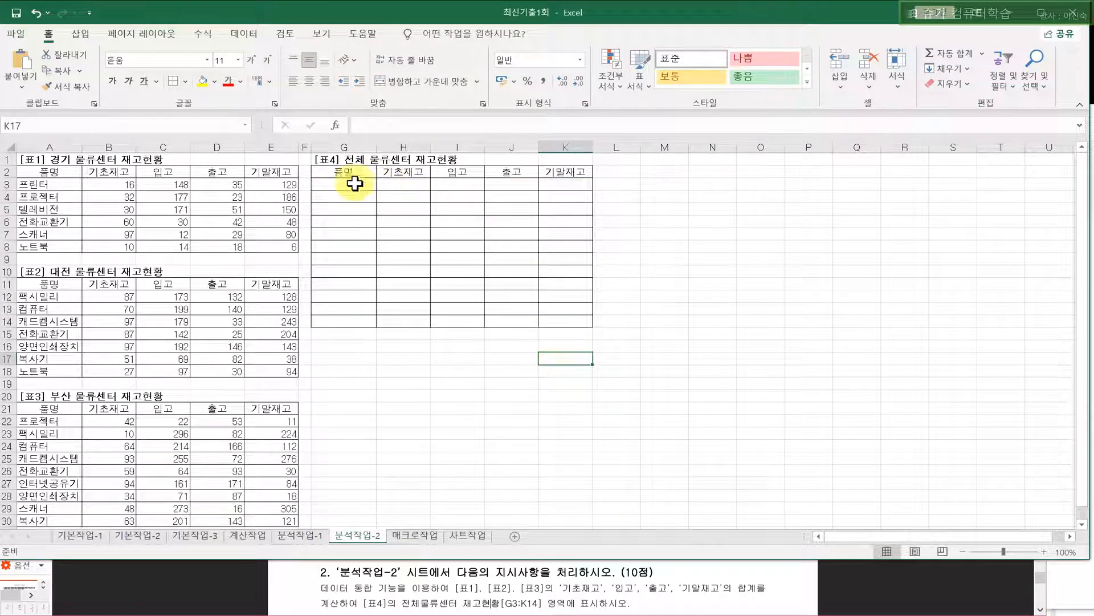
drag(336, 194, 562, 321)
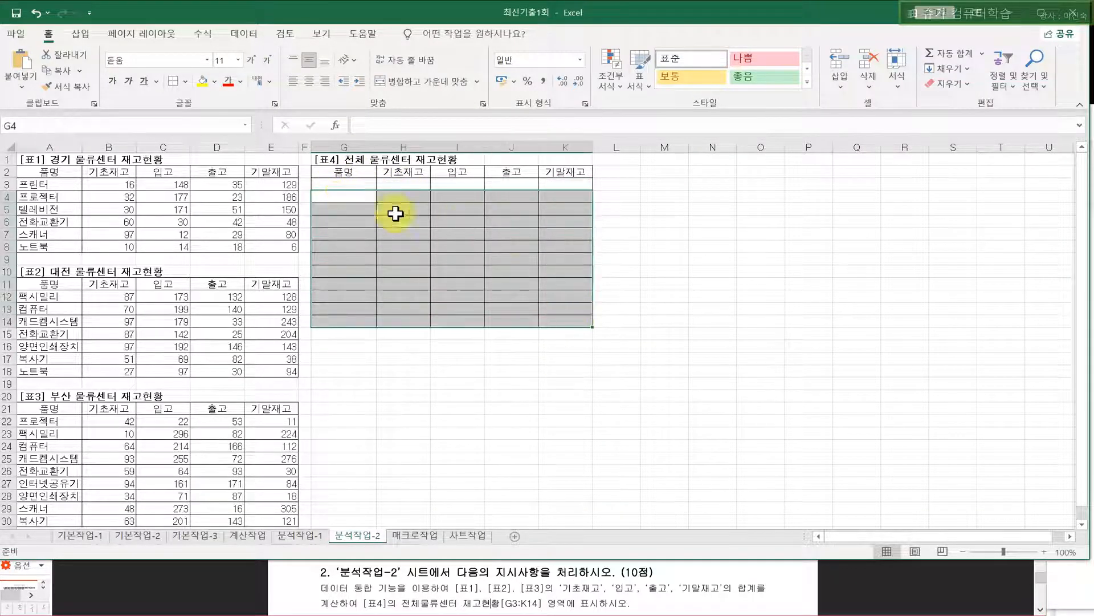
drag(350, 189, 412, 196)
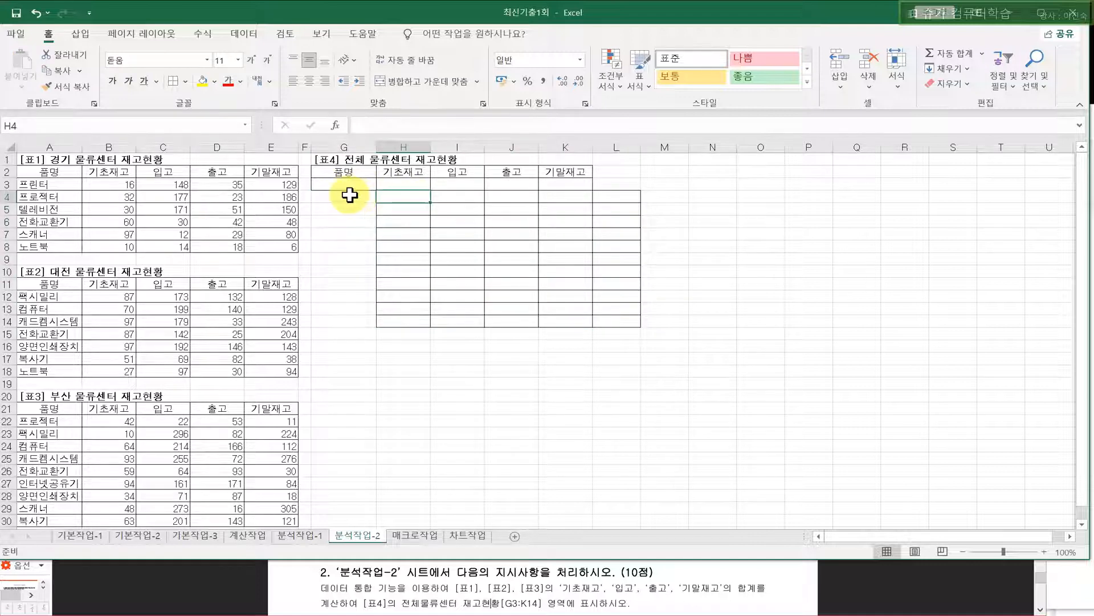
key(ctrl+z)
drag(336, 184, 553, 322)
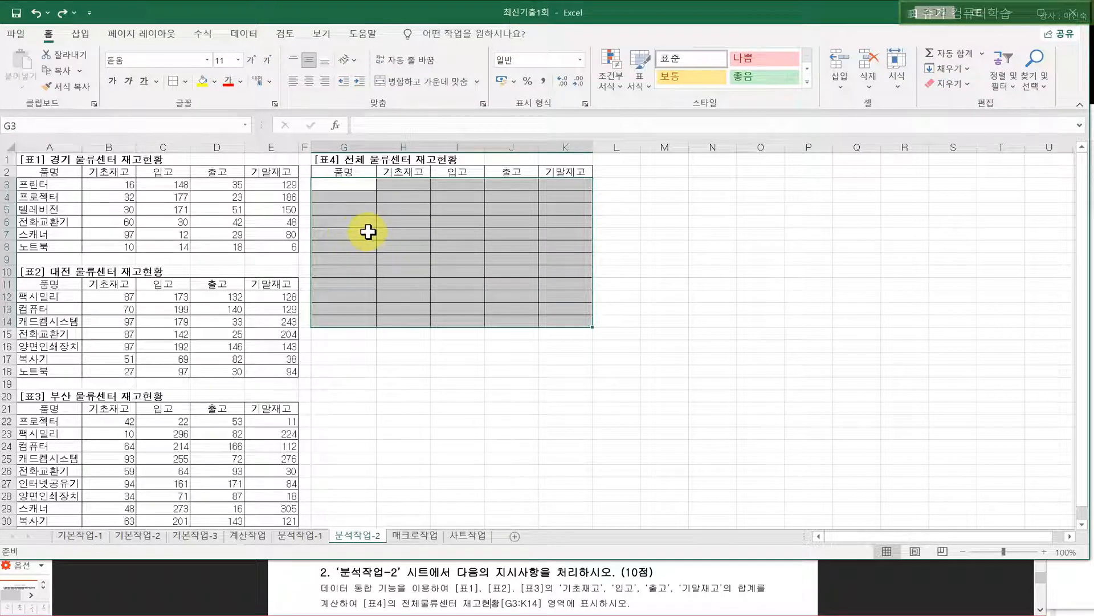
click(452, 381)
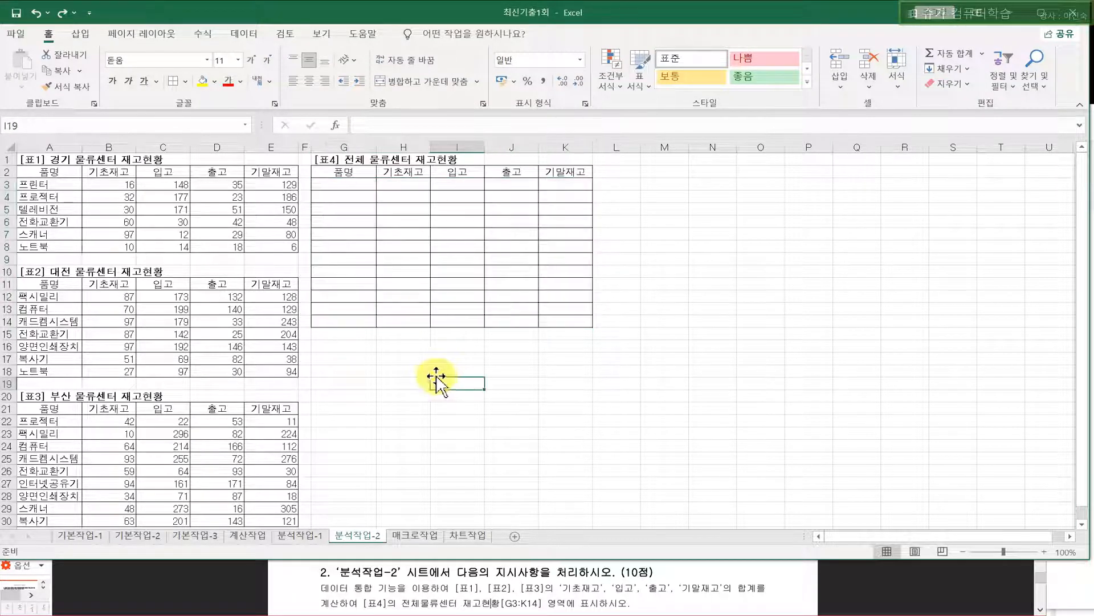
- Try marking [표4] with its header row, G2:K14, in yellow fill and undo the fill
drag(346, 175, 553, 322)
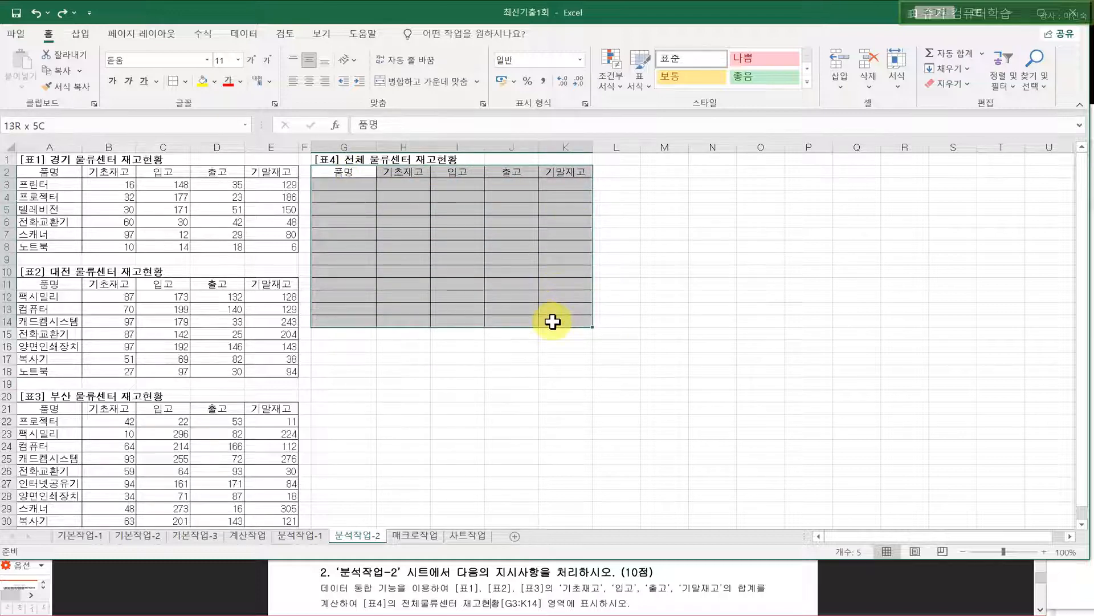
click(204, 81)
click(335, 171)
click(349, 145)
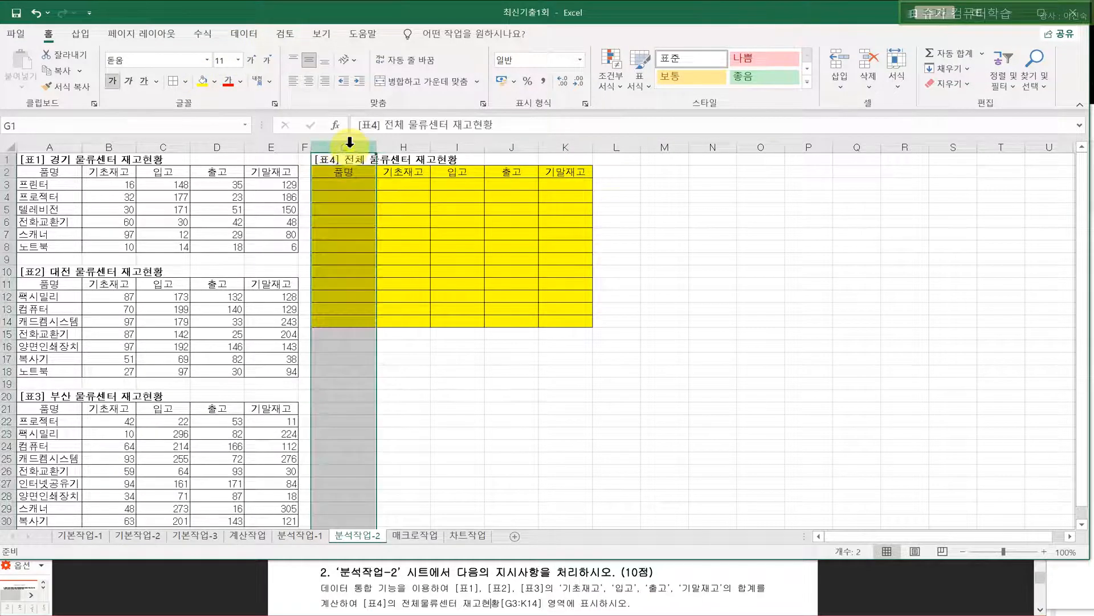
click(350, 173)
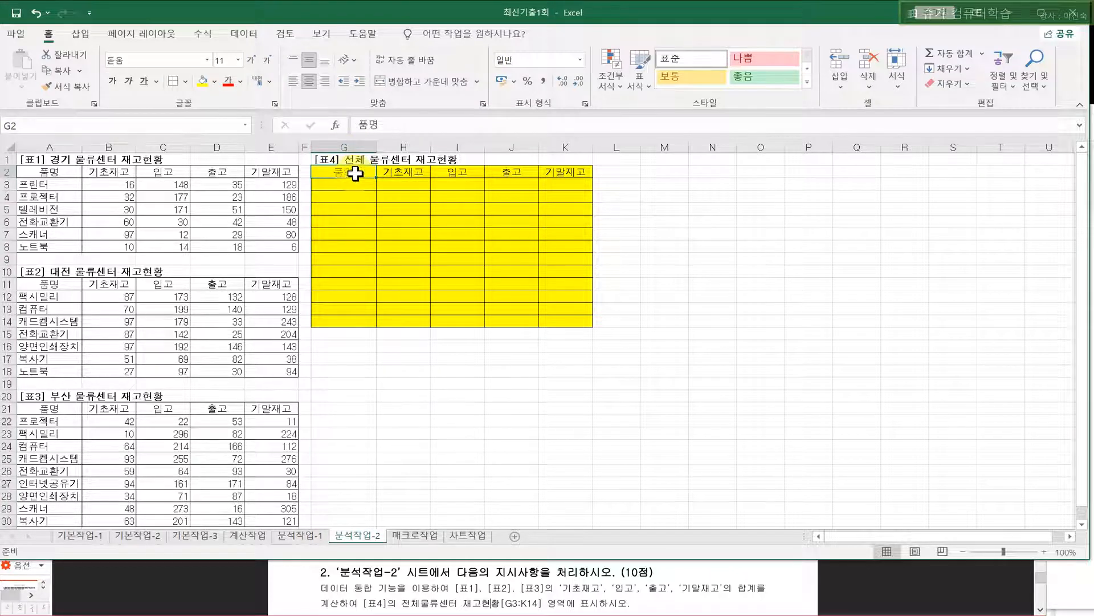
drag(344, 172, 569, 181)
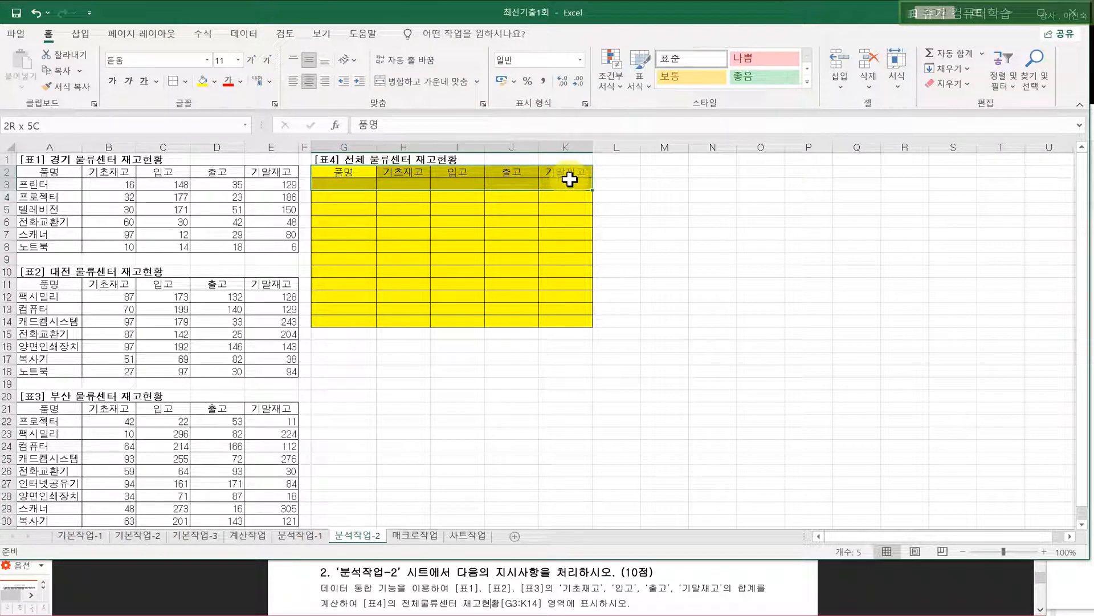
click(36, 13)
click(342, 209)
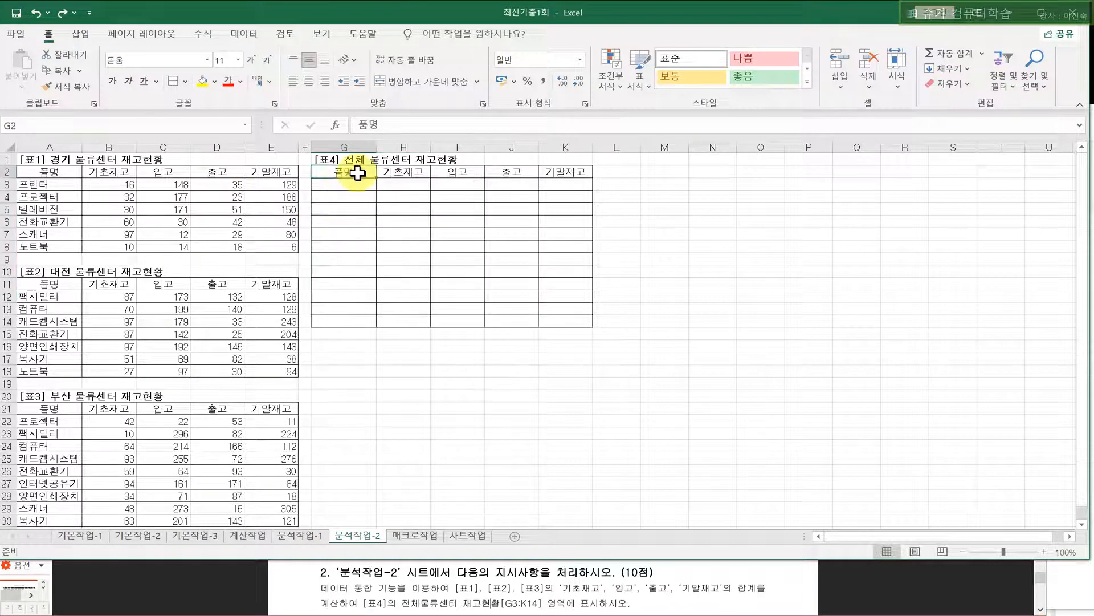
- Start a data consolidation (통합) on the range G2:K14 of [표4], headers included, using the 합계 function
drag(358, 173, 544, 322)
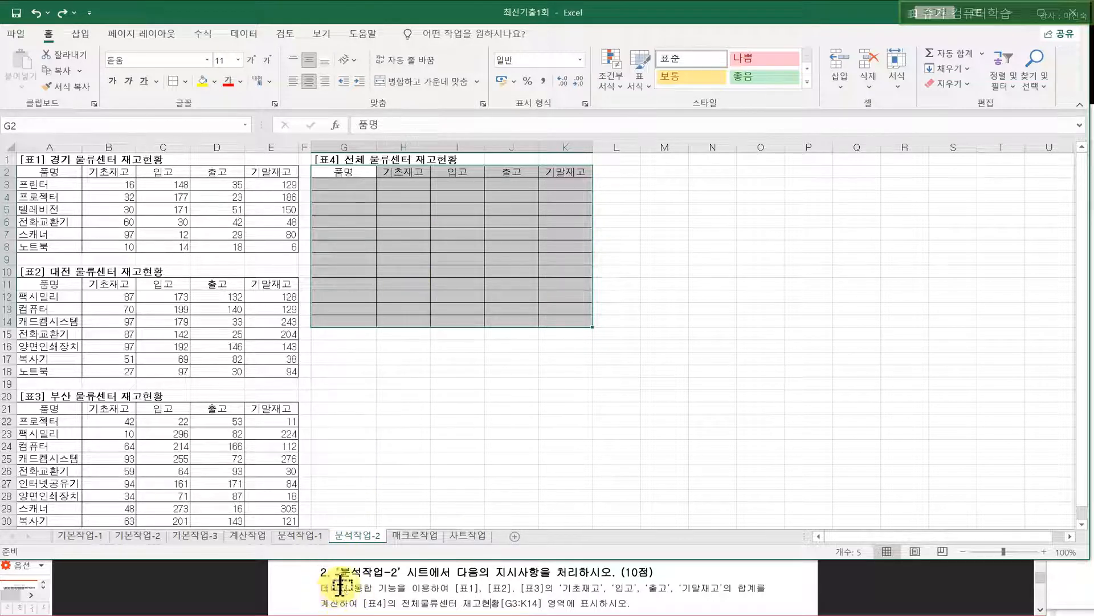
click(245, 33)
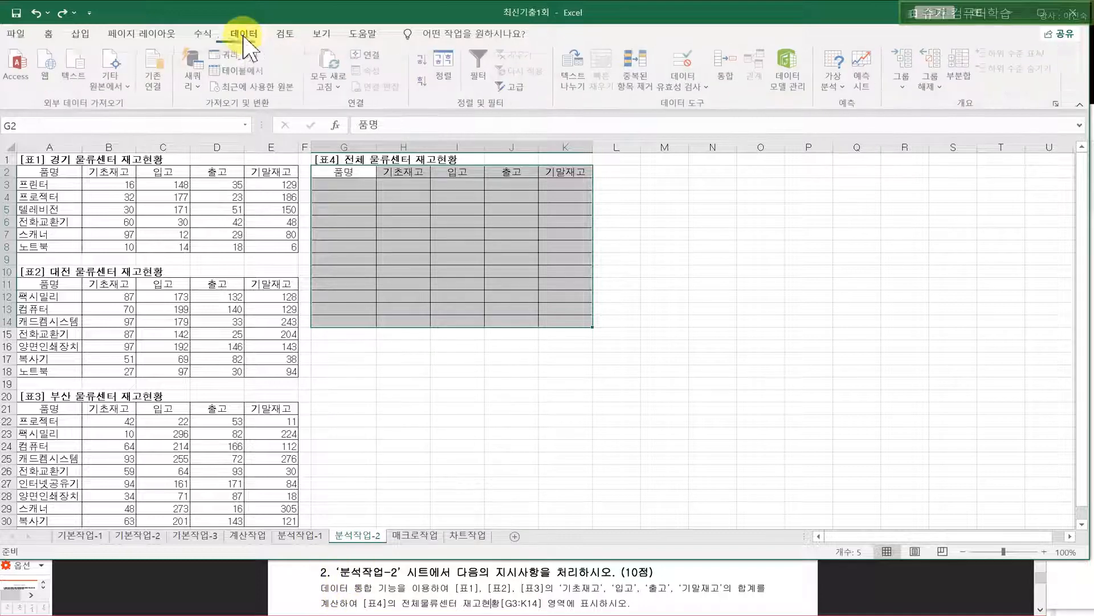
click(728, 84)
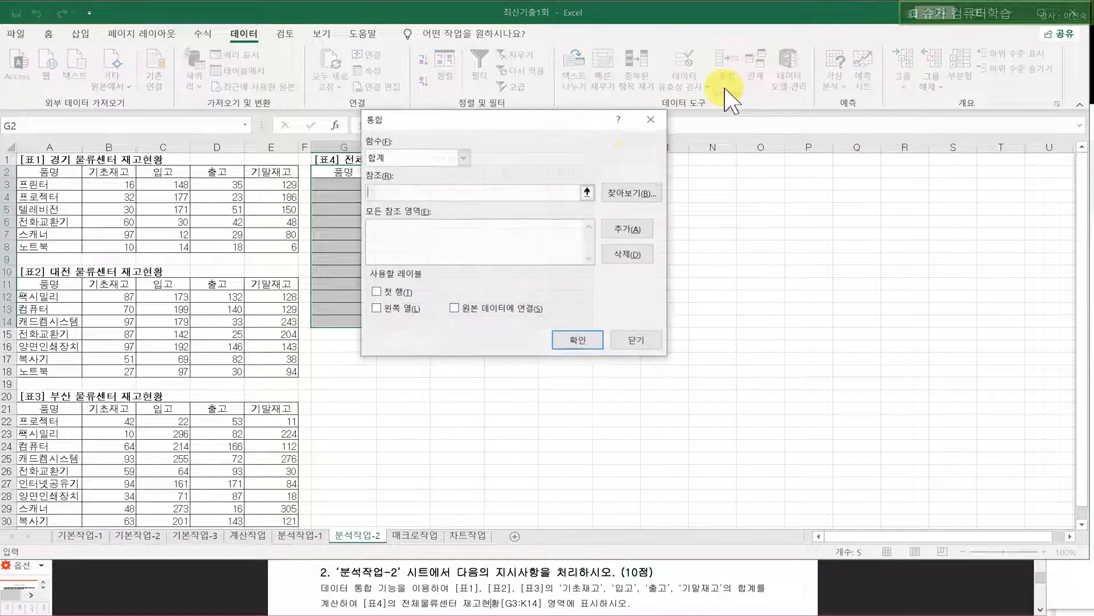
click(463, 158)
click(463, 158)
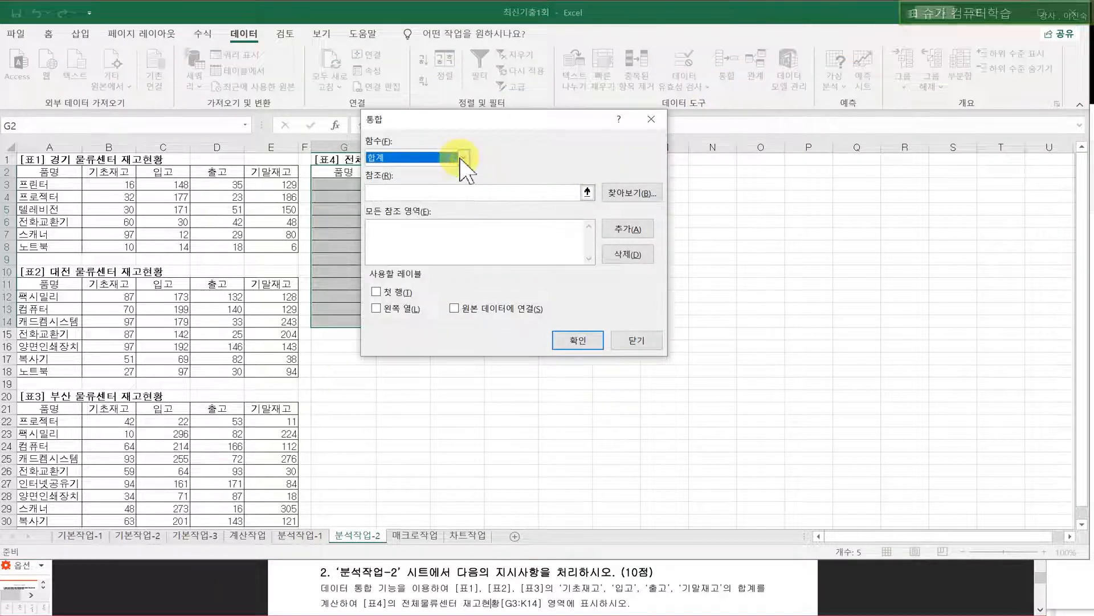
click(463, 158)
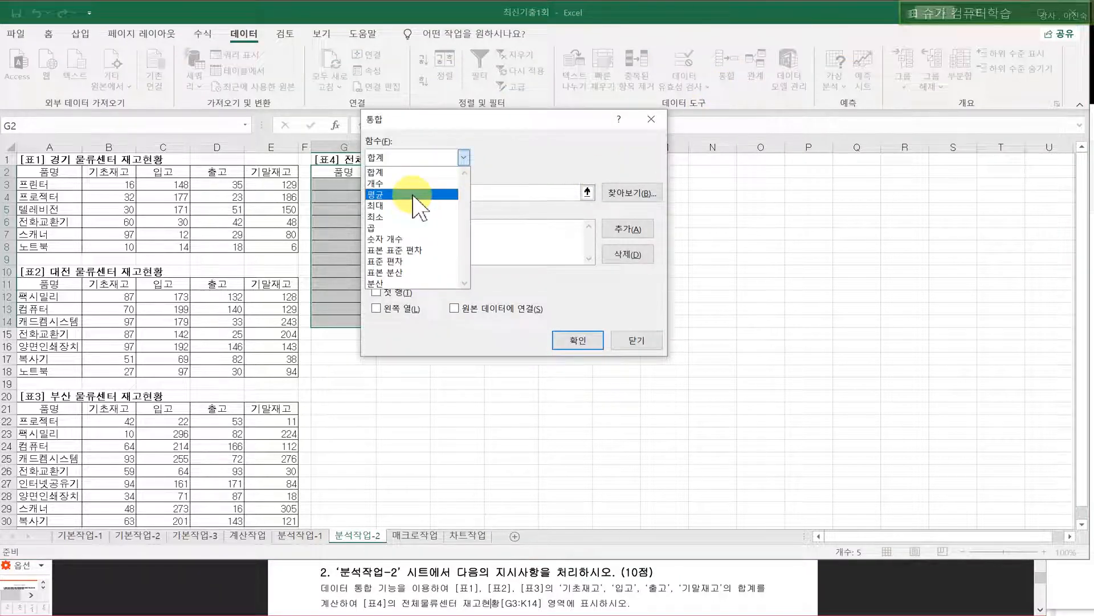
click(391, 173)
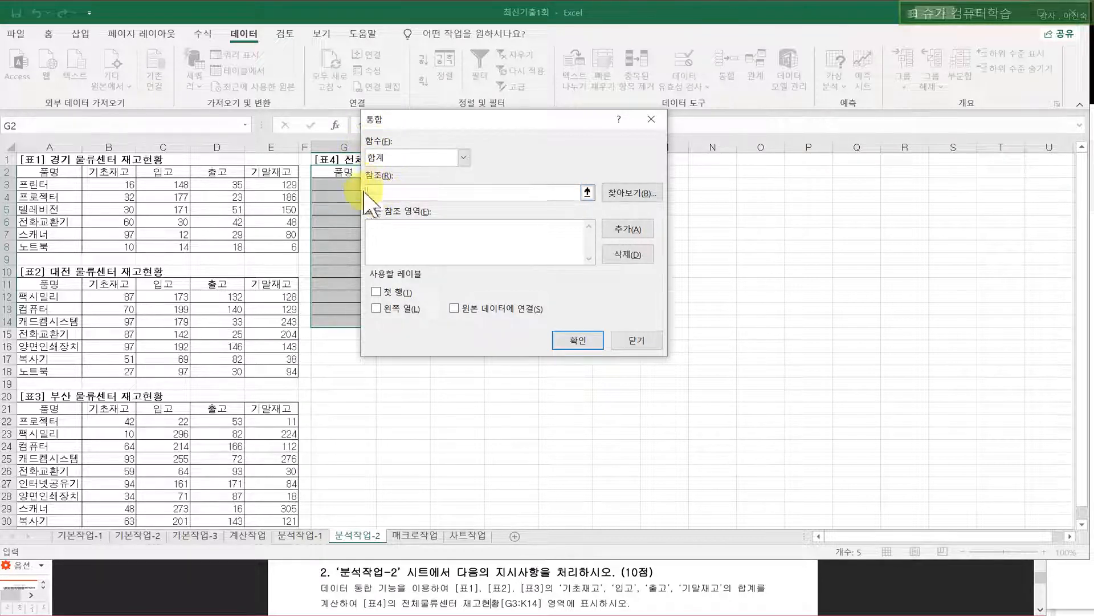
- Add the source ranges A2:E8, A11:E18 and A21:E30 from [표1], [표2] and [표3] as consolidation references
drag(36, 170, 264, 249)
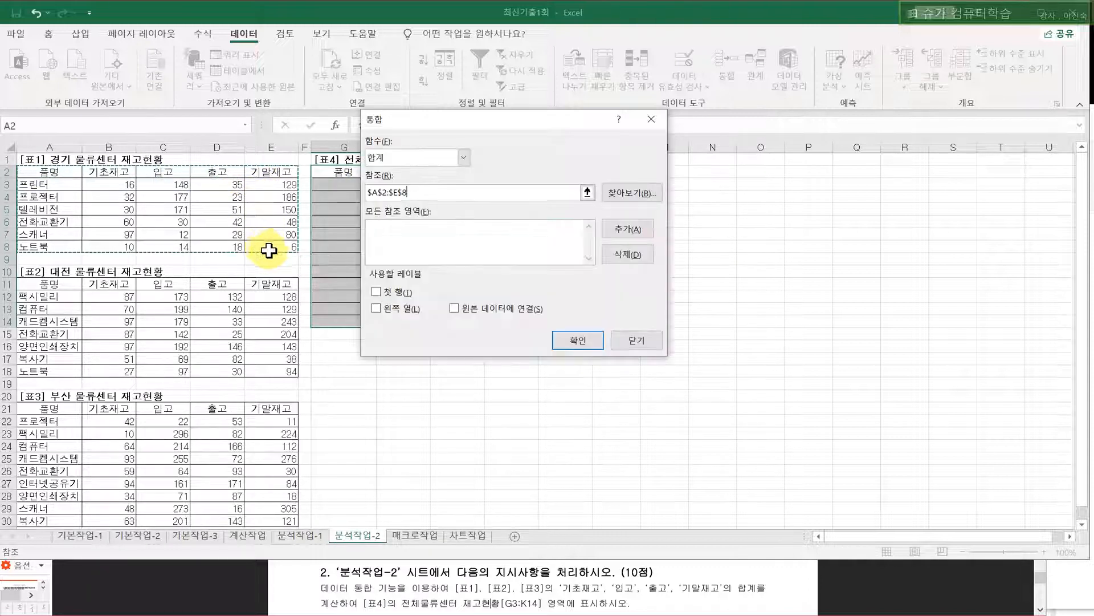
click(627, 229)
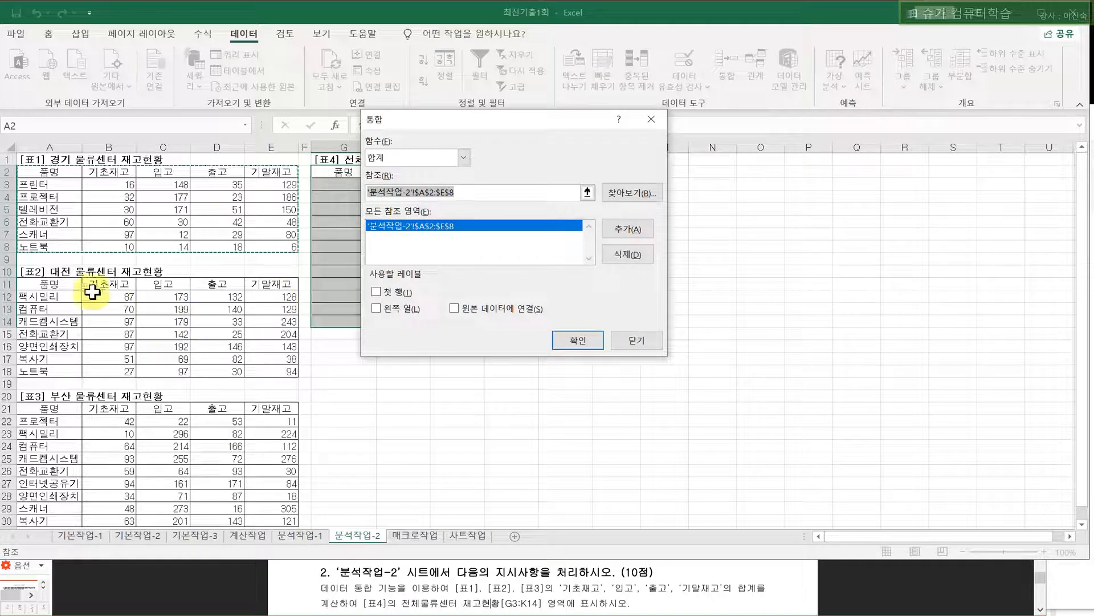
drag(59, 286, 260, 370)
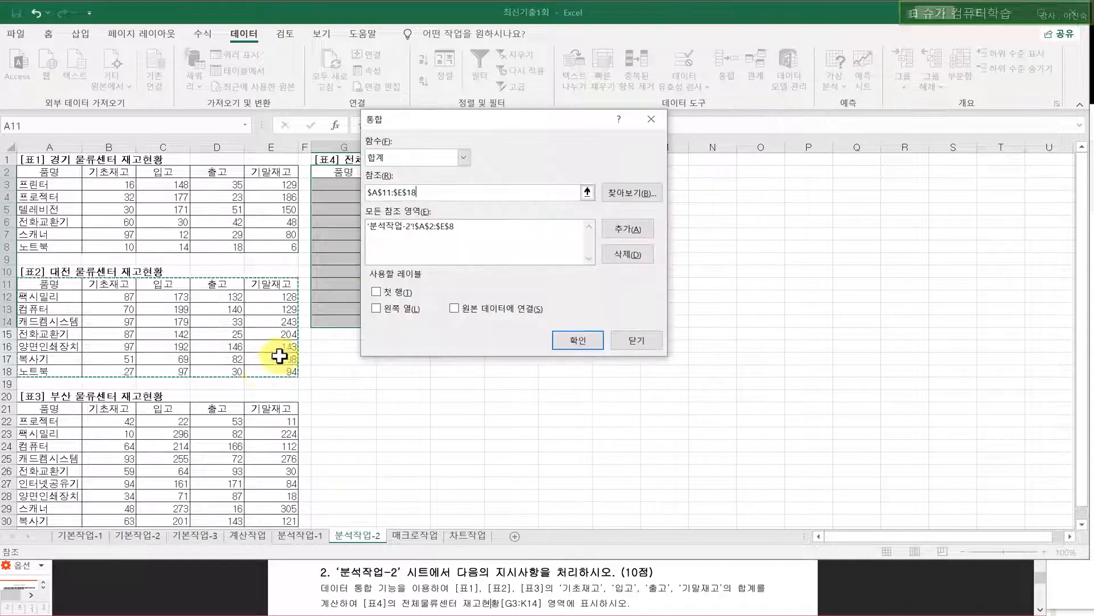
click(627, 228)
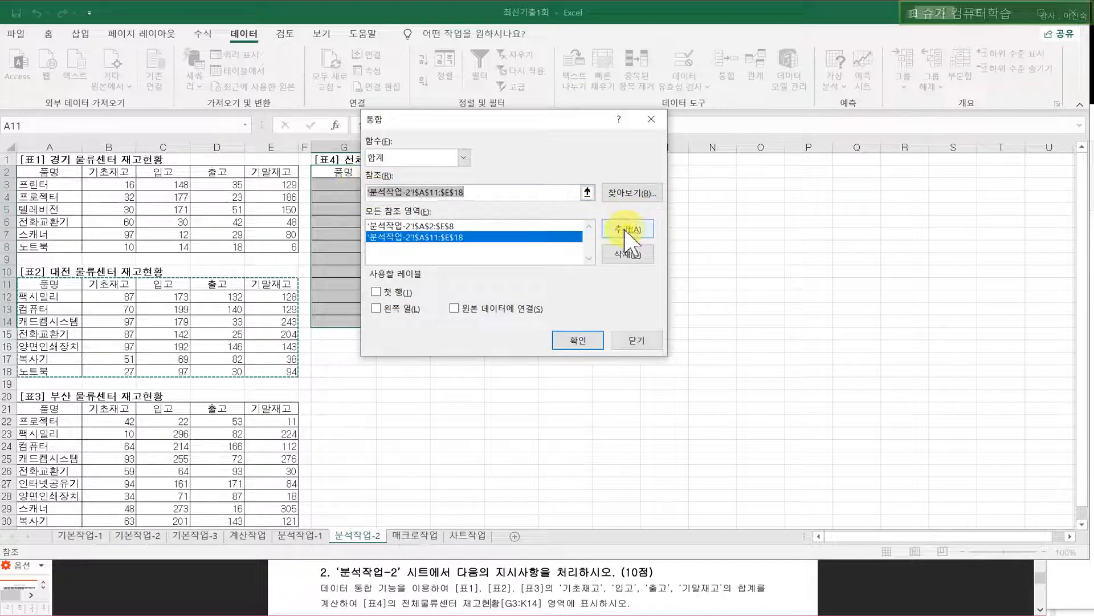
drag(58, 411, 262, 519)
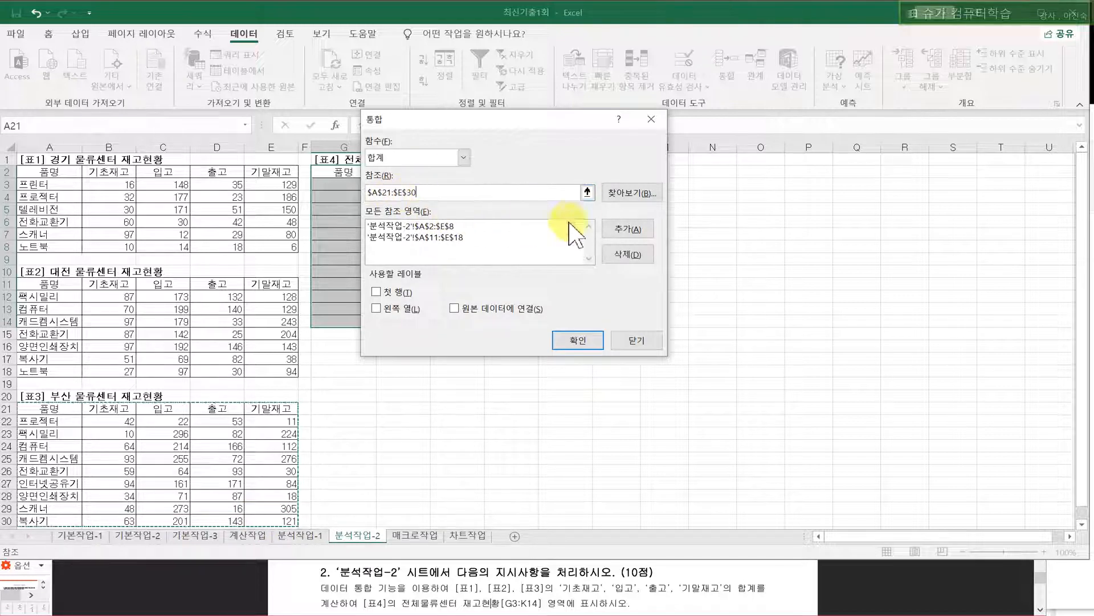
click(628, 229)
- Use both the first row (첫 행) and left column (왼쪽 열) as labels and run the consolidation into [표4]
click(423, 226)
click(422, 236)
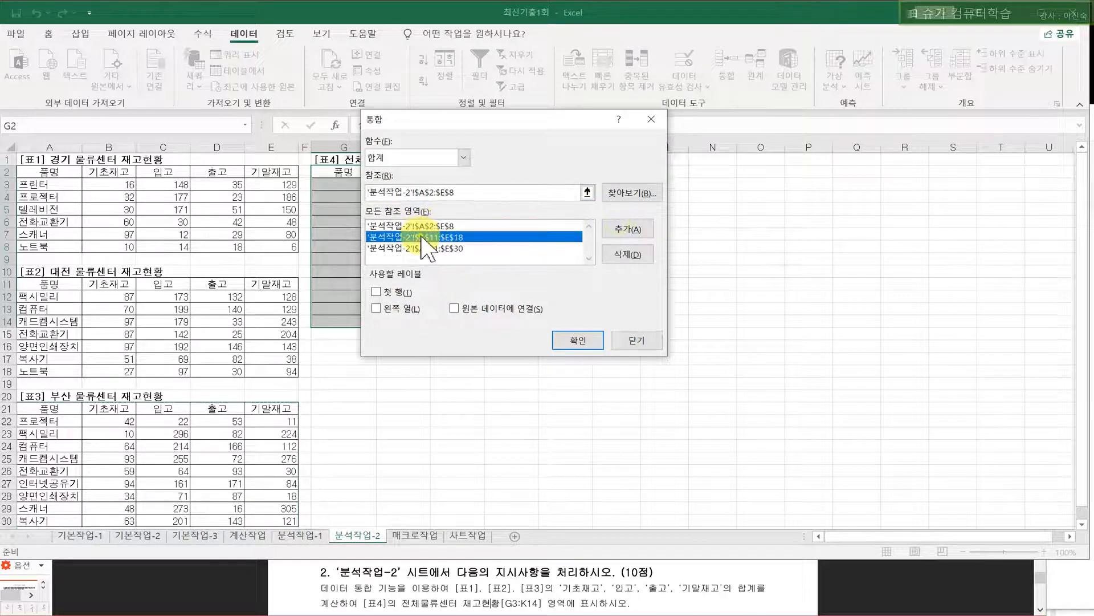
click(413, 249)
click(408, 226)
click(404, 238)
click(407, 248)
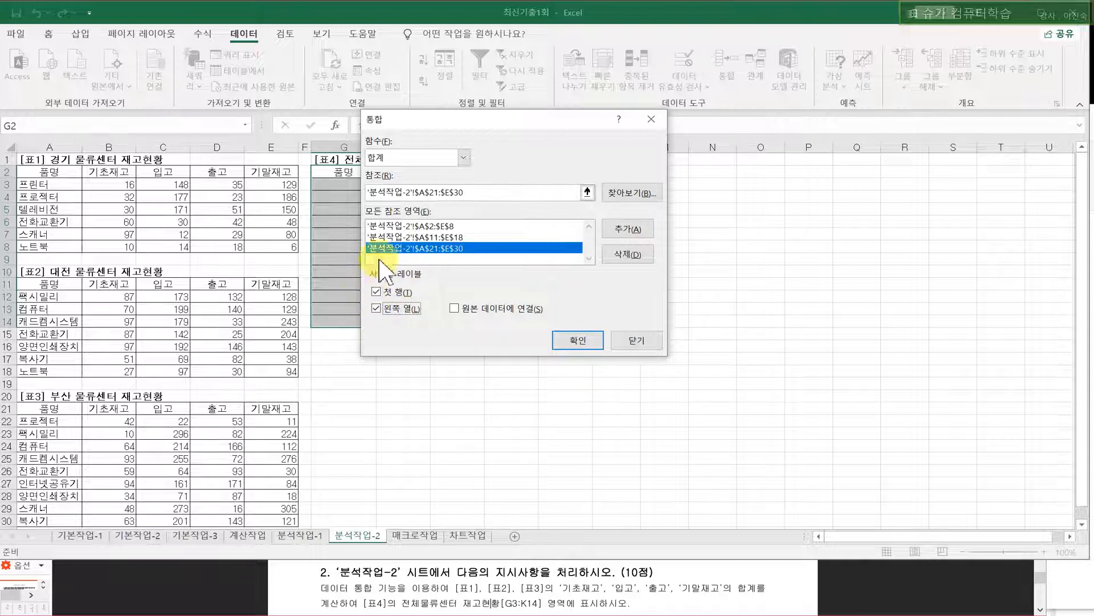
drag(426, 120, 693, 147)
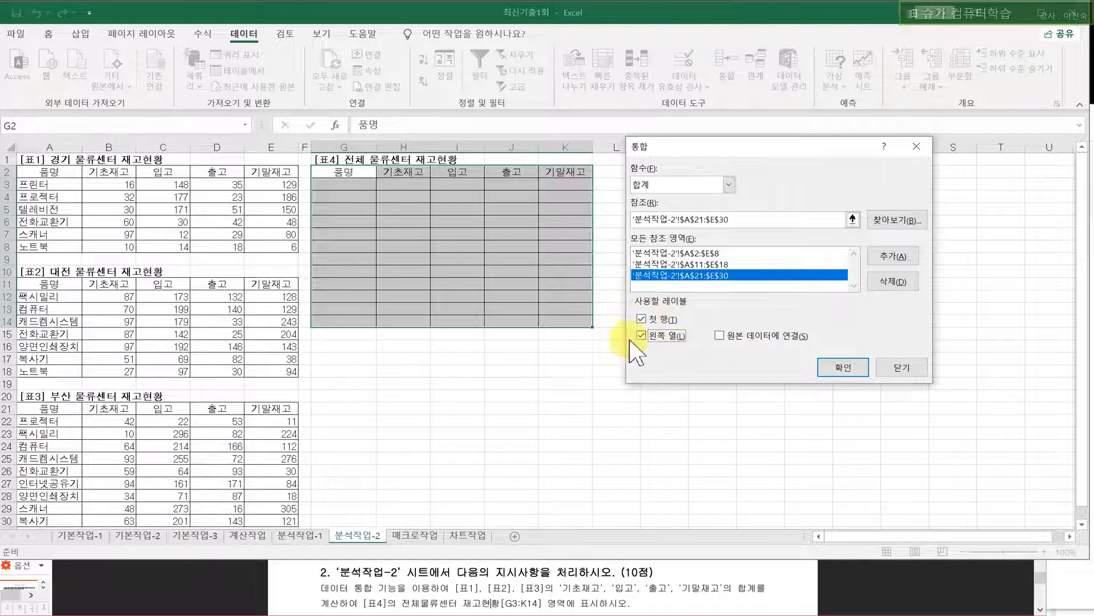
click(840, 367)
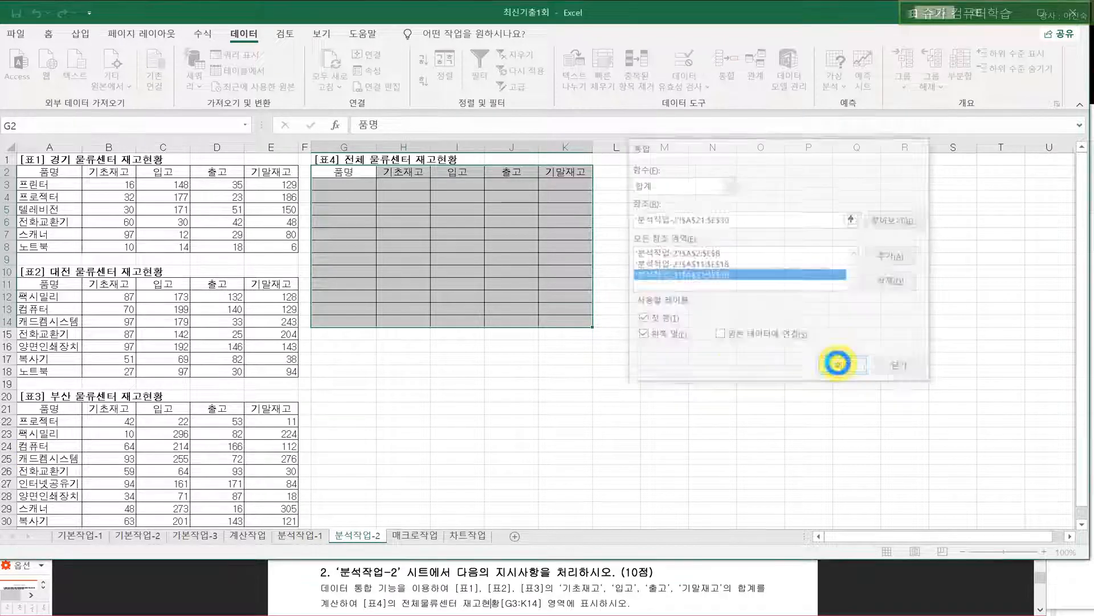
click(551, 320)
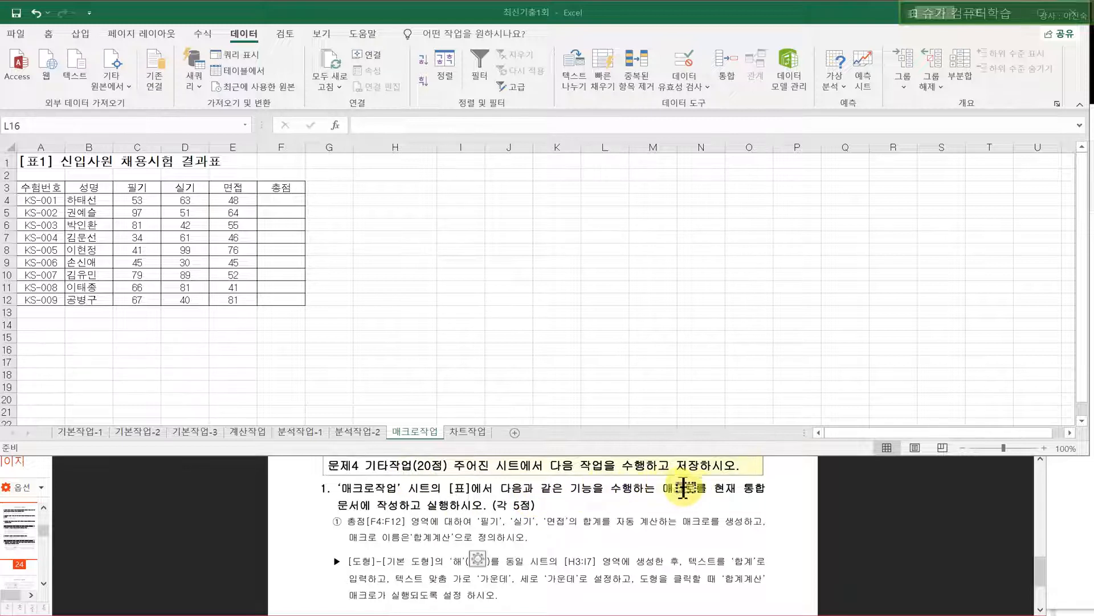
- Go to the 매크로작업 sheet and read the first macro task in the PDF, checking its calculation range and macro name
click(721, 488)
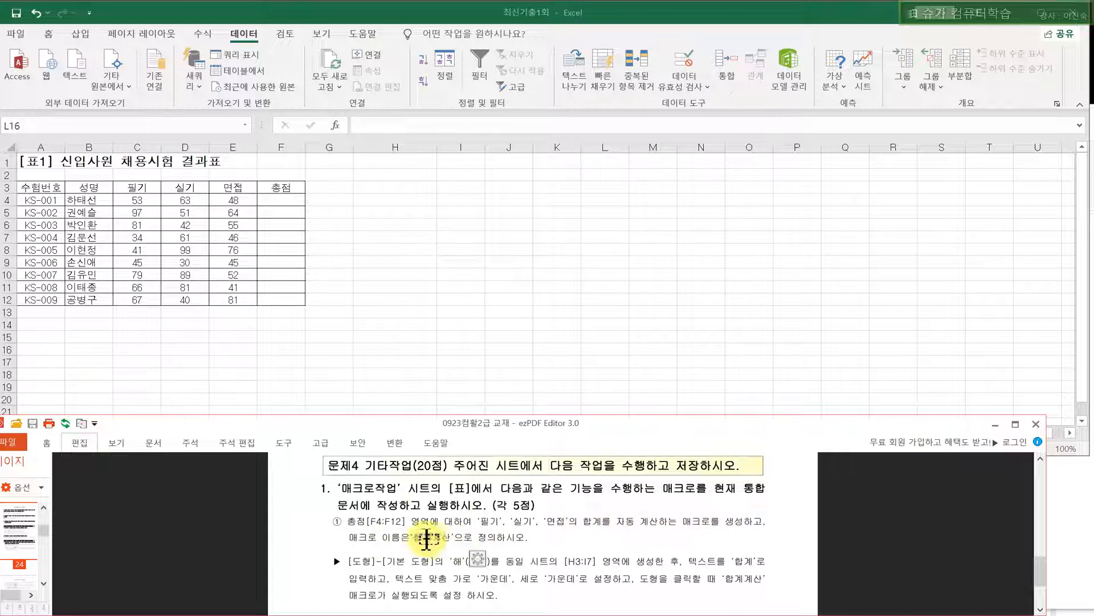
drag(409, 540, 467, 542)
click(467, 543)
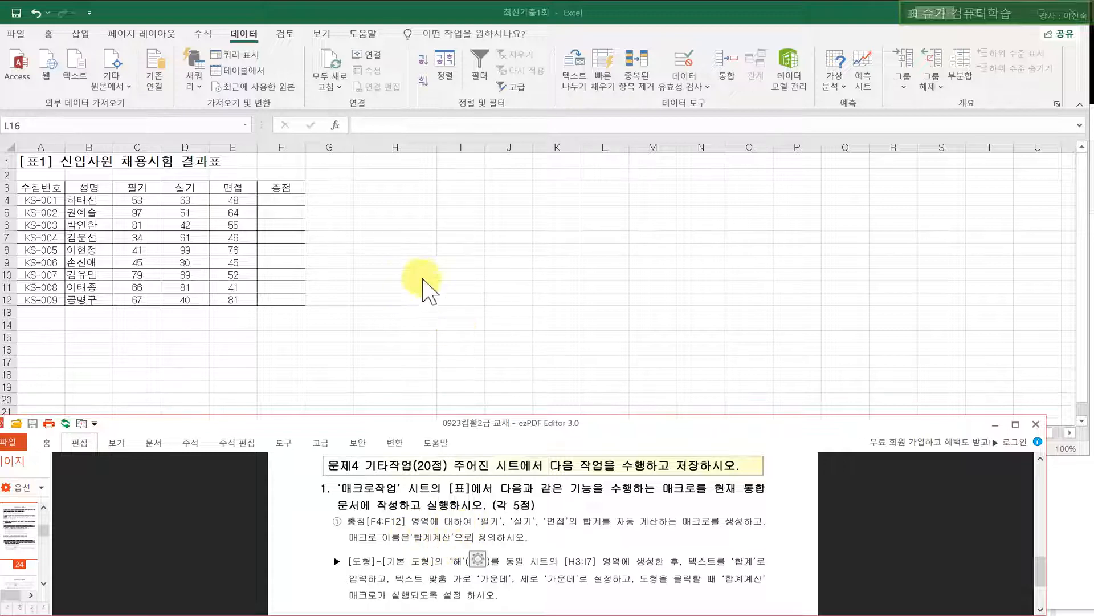
click(460, 248)
click(427, 210)
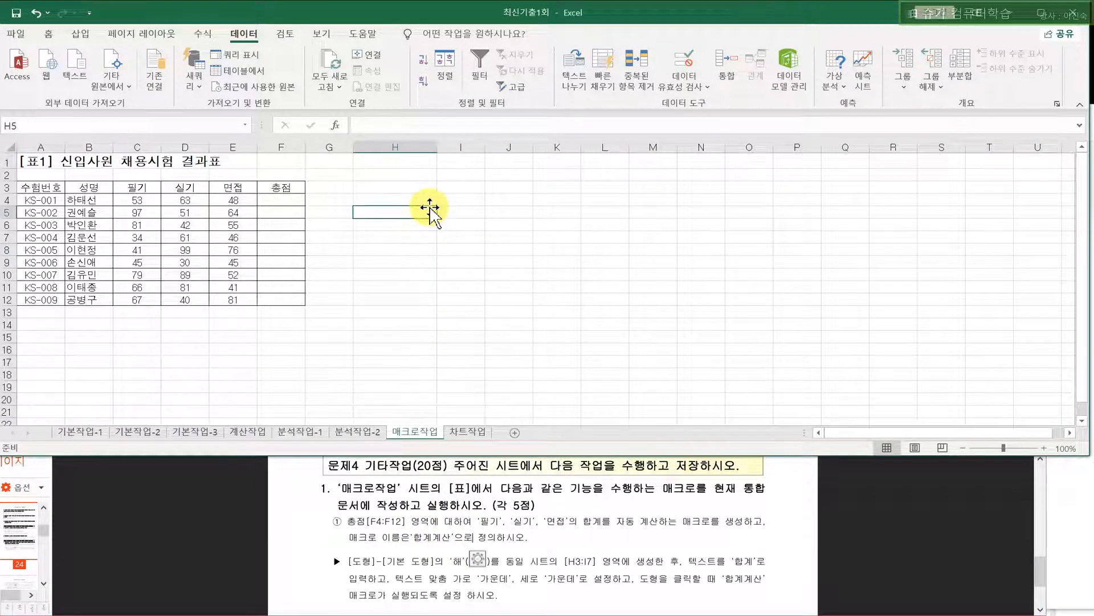
- Examine the 총점 range F4:F12 and the table A3:F12 on 매크로작업, and select an empty cell outside the table
drag(281, 199, 278, 312)
mouse_move(274, 201)
mouse_down()
mouse_move(277, 287)
mouse_move(281, 203)
mouse_up()
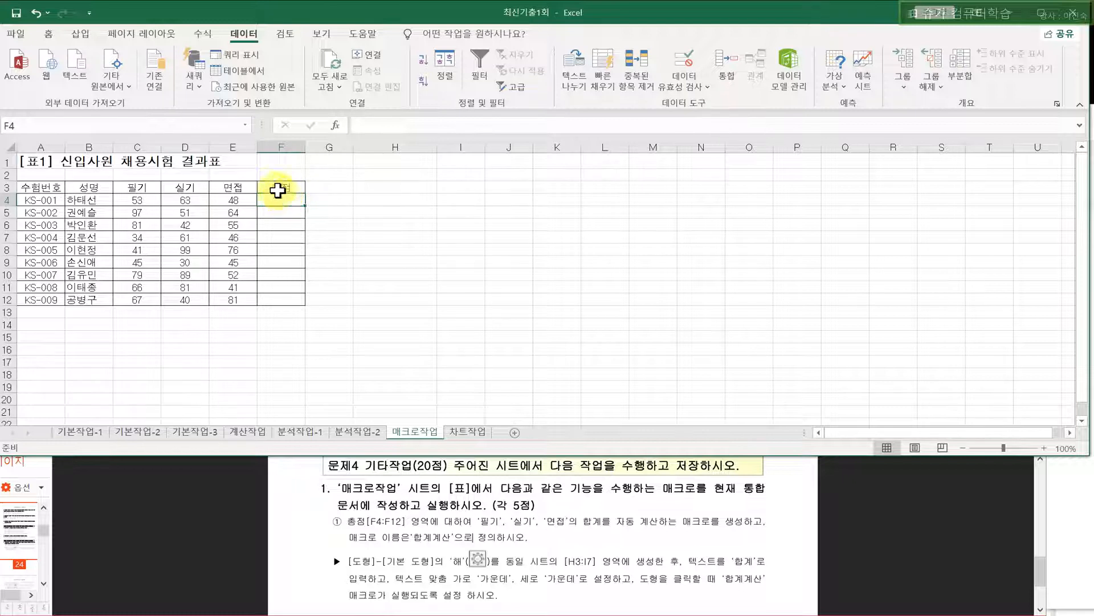
drag(34, 190, 281, 303)
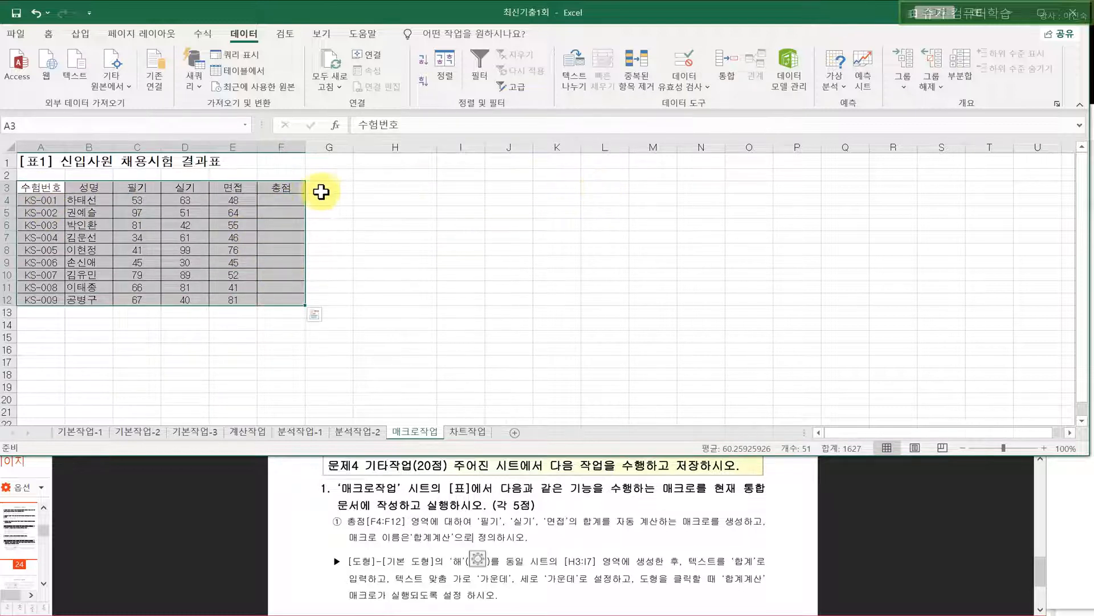
drag(321, 191, 35, 304)
click(29, 321)
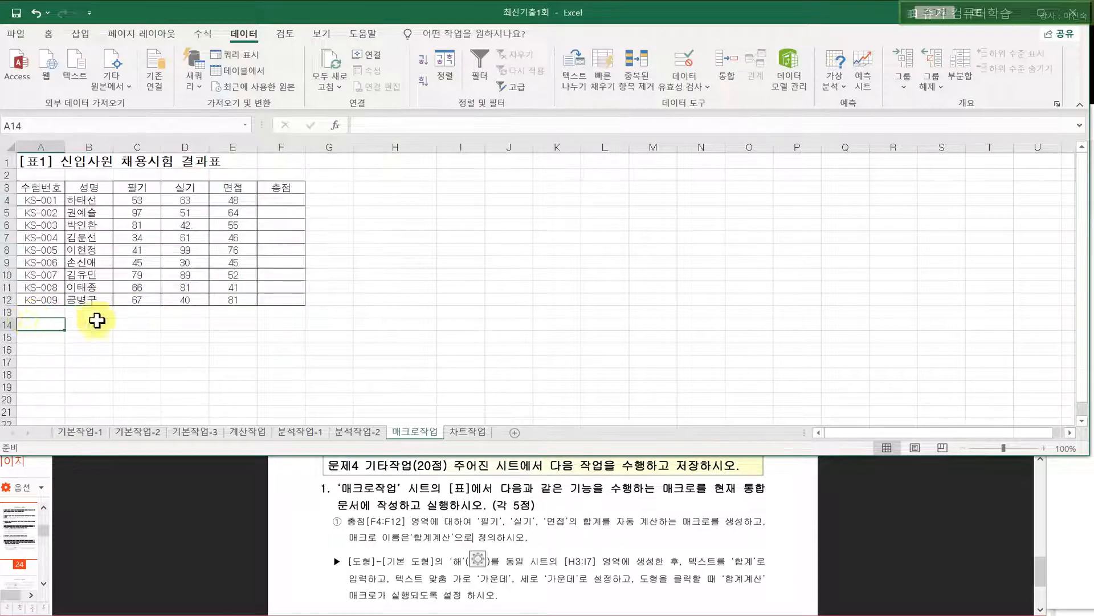
click(99, 321)
click(197, 321)
click(262, 323)
click(593, 193)
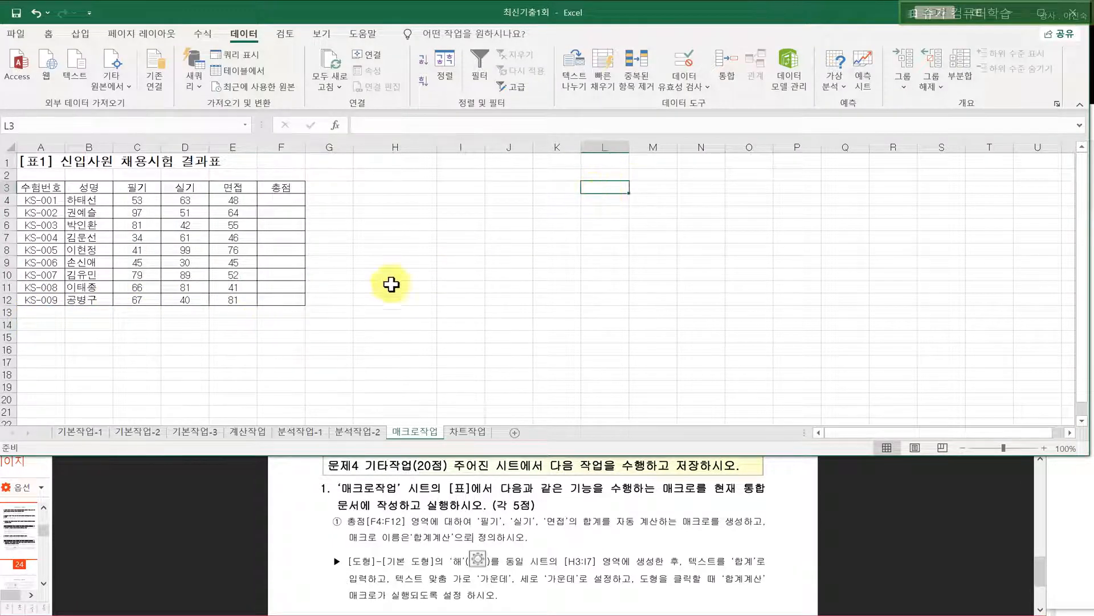
- Enable the 개발 도구 tab in the ribbon customization options
click(558, 348)
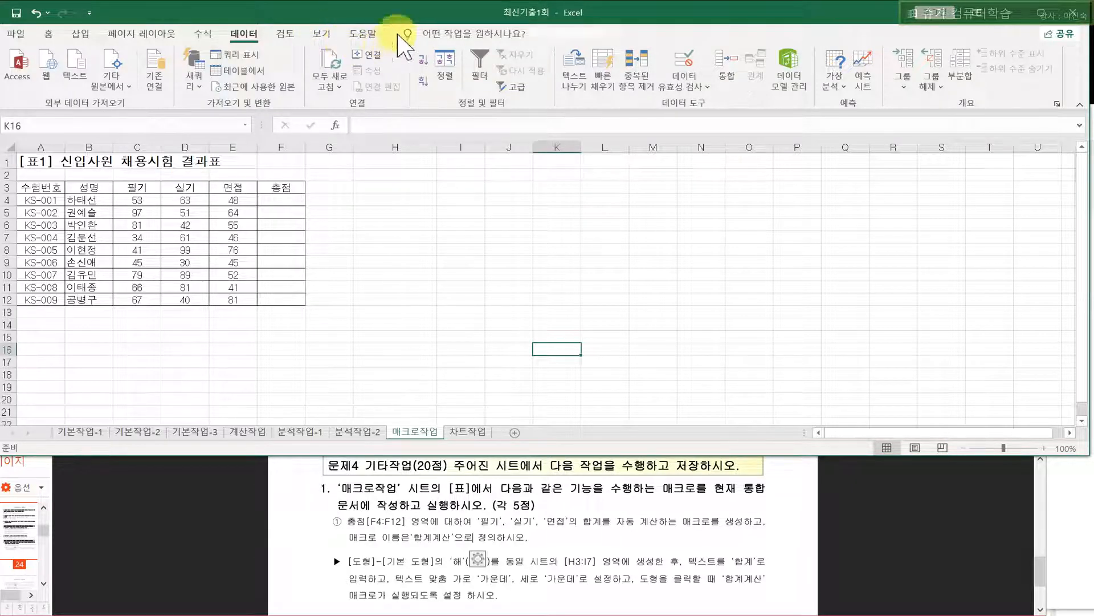
click(13, 36)
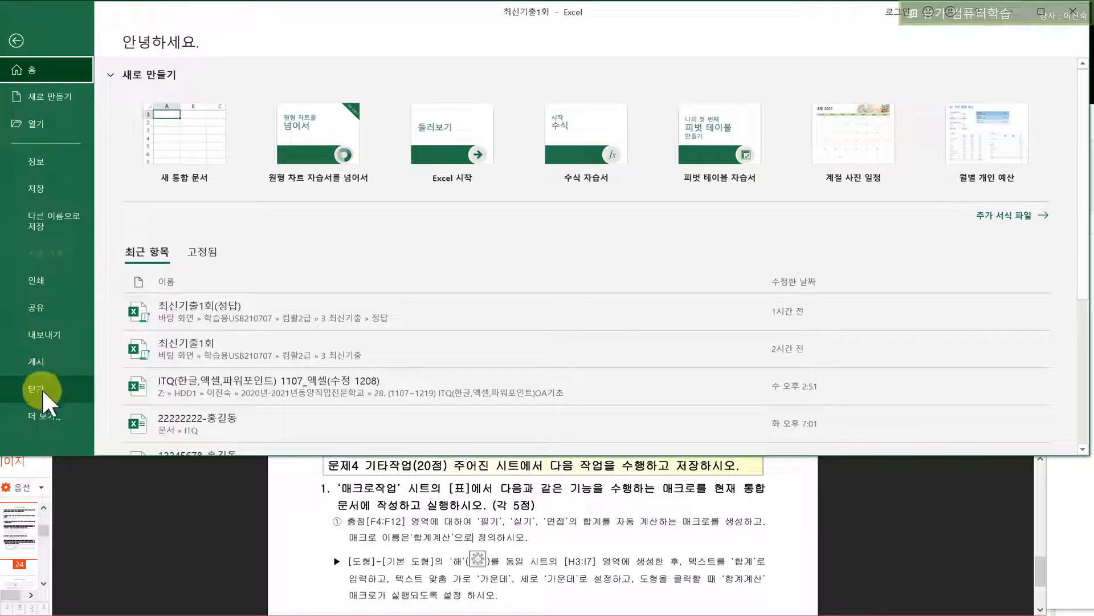
drag(51, 455, 43, 565)
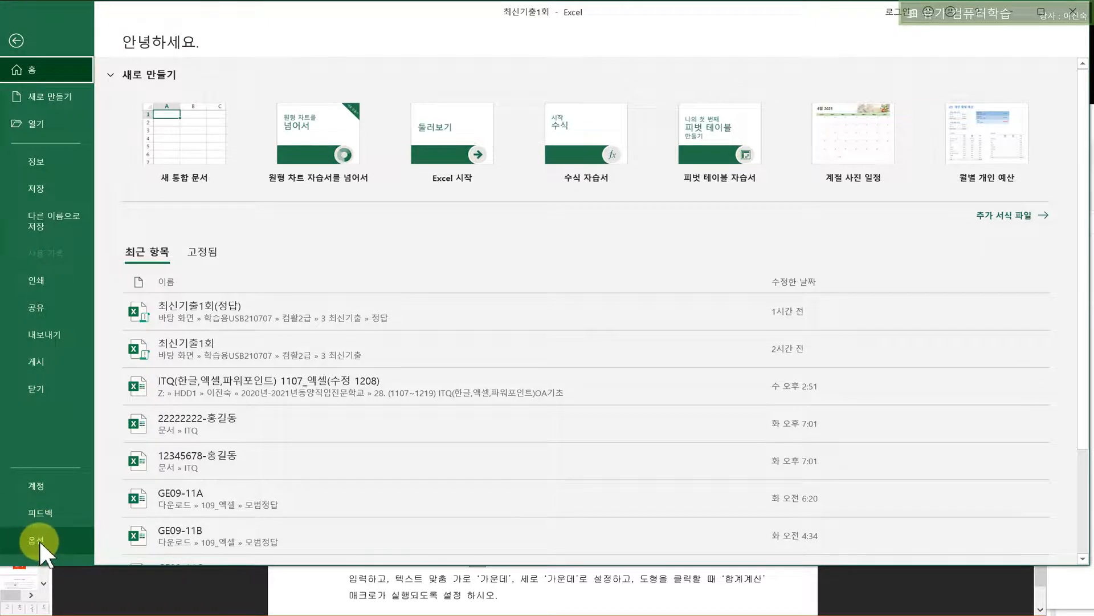
click(37, 539)
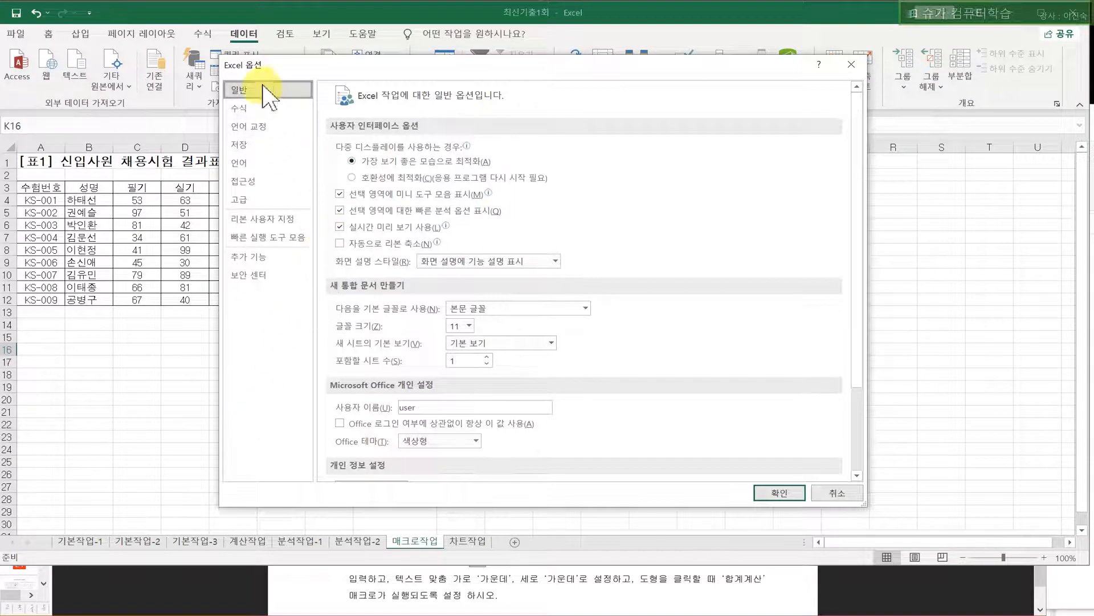
click(250, 224)
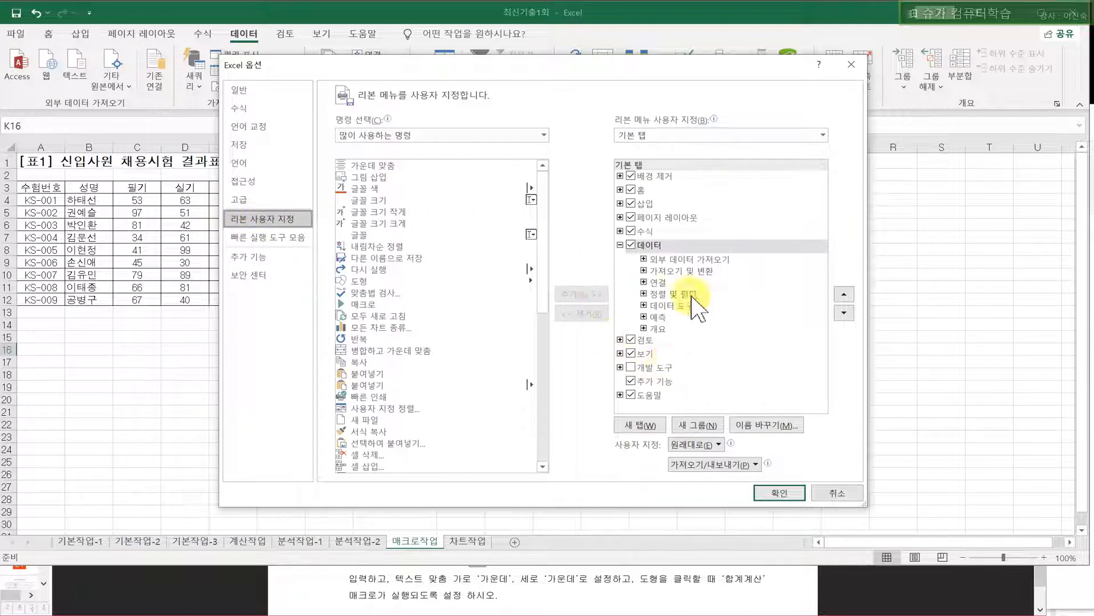
click(630, 367)
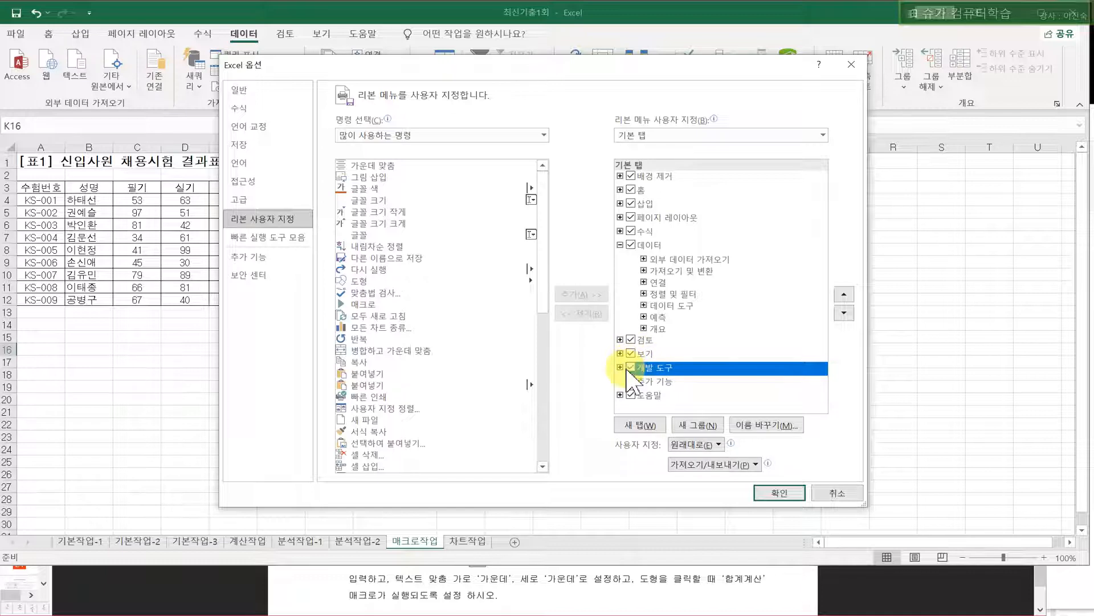
click(770, 496)
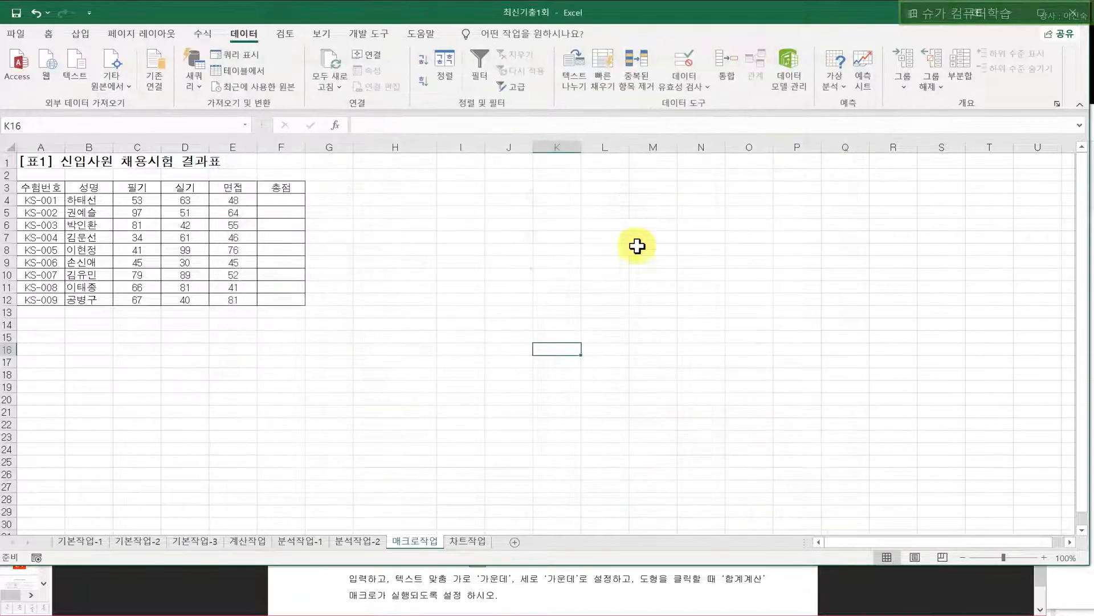
- Set the macro security to allow all macros (모든 매크로 포함)
click(370, 32)
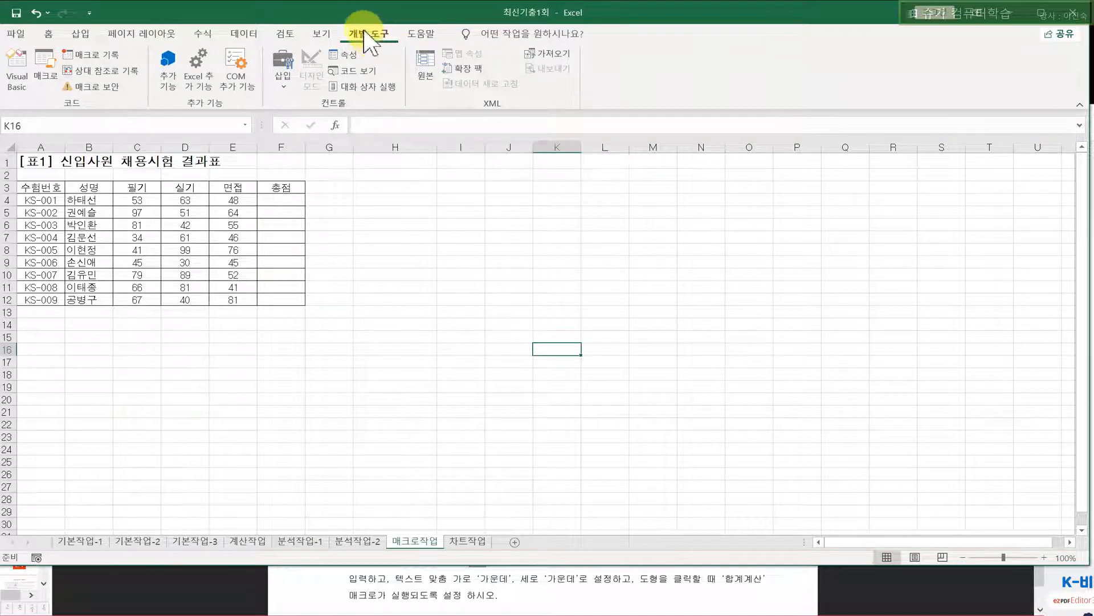
click(97, 87)
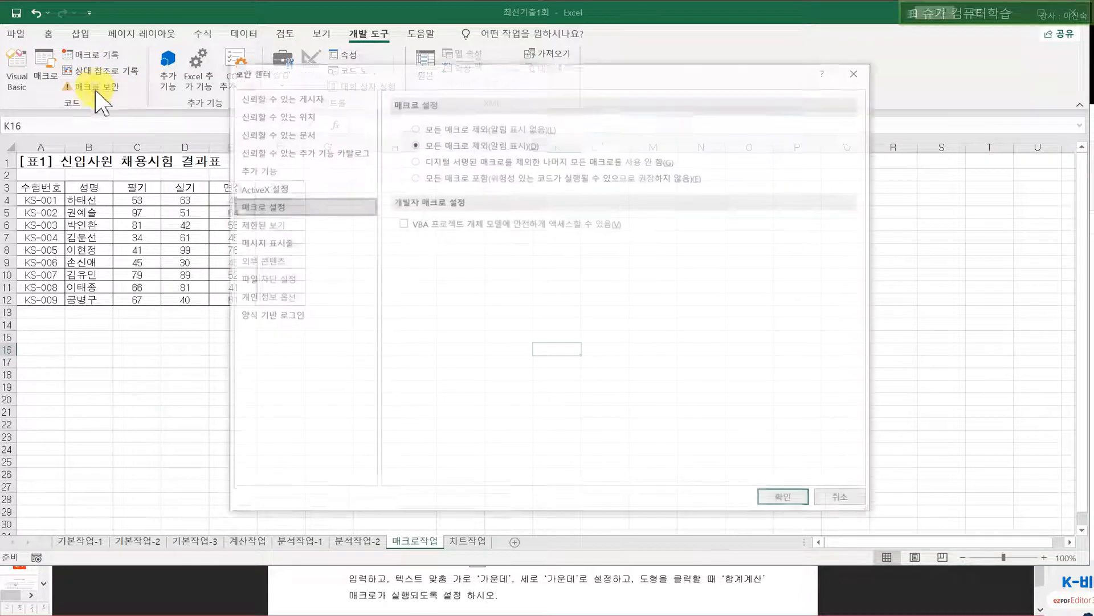
click(414, 176)
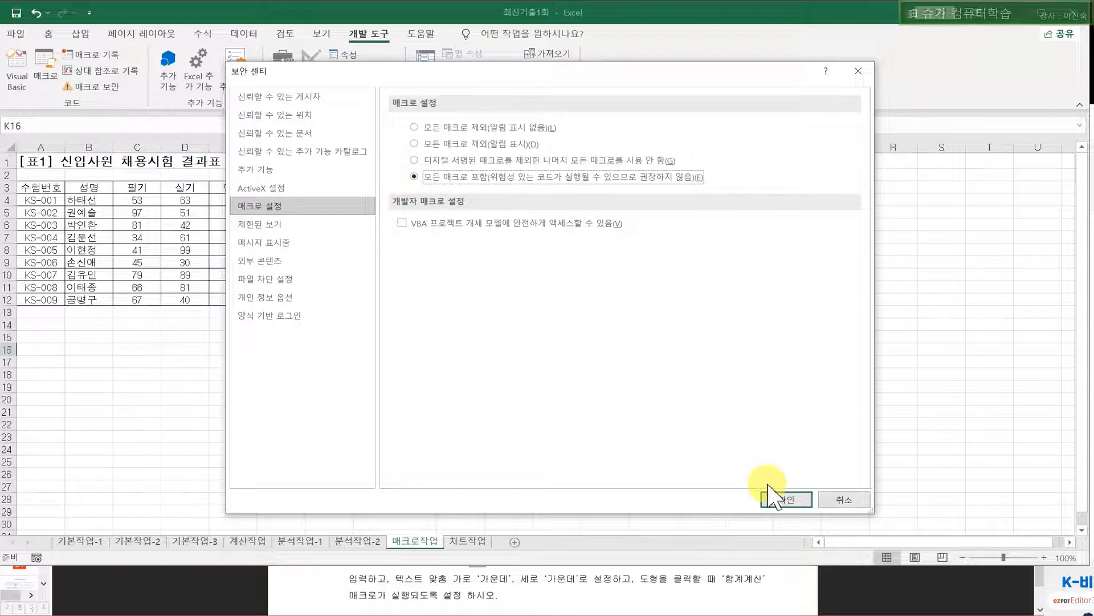
click(778, 500)
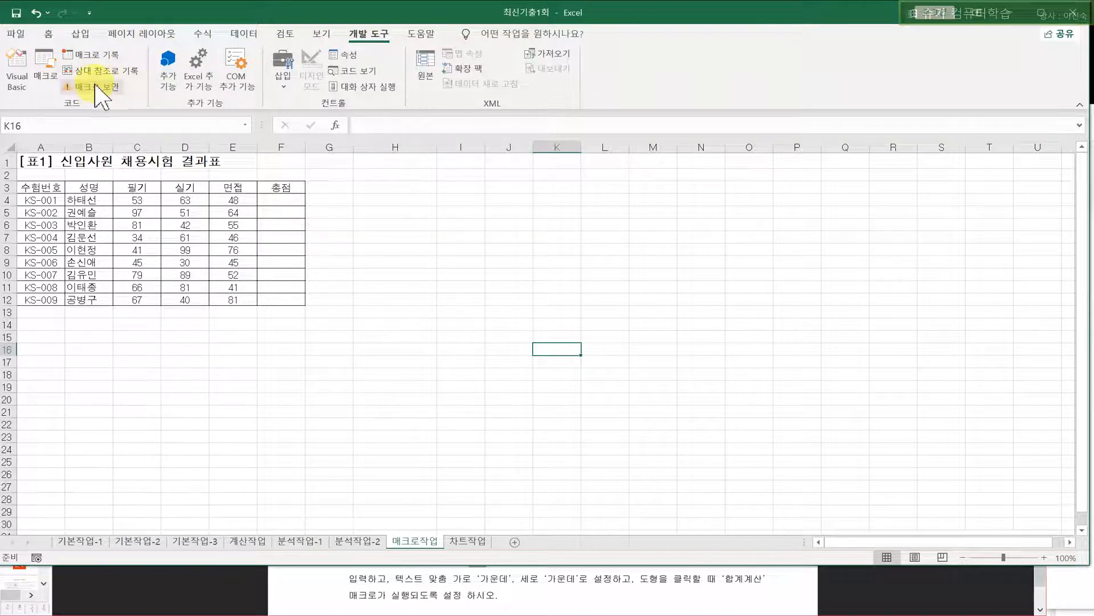
- With an empty cell outside the table selected, start recording a macro named 합계계산 stored in the current workbook (현재 통합 문서)
click(496, 199)
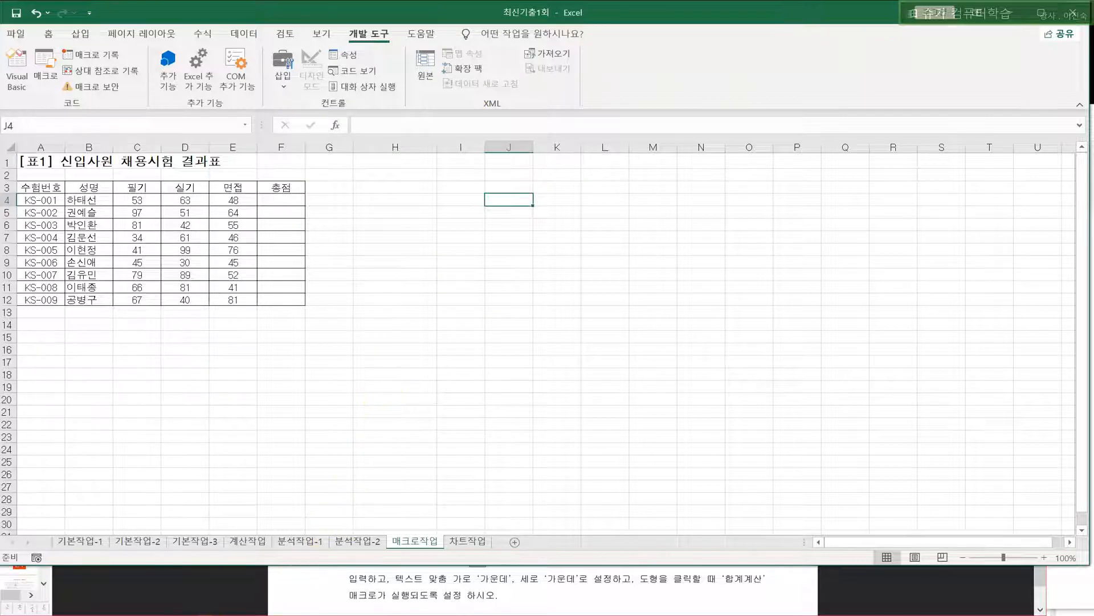
click(364, 424)
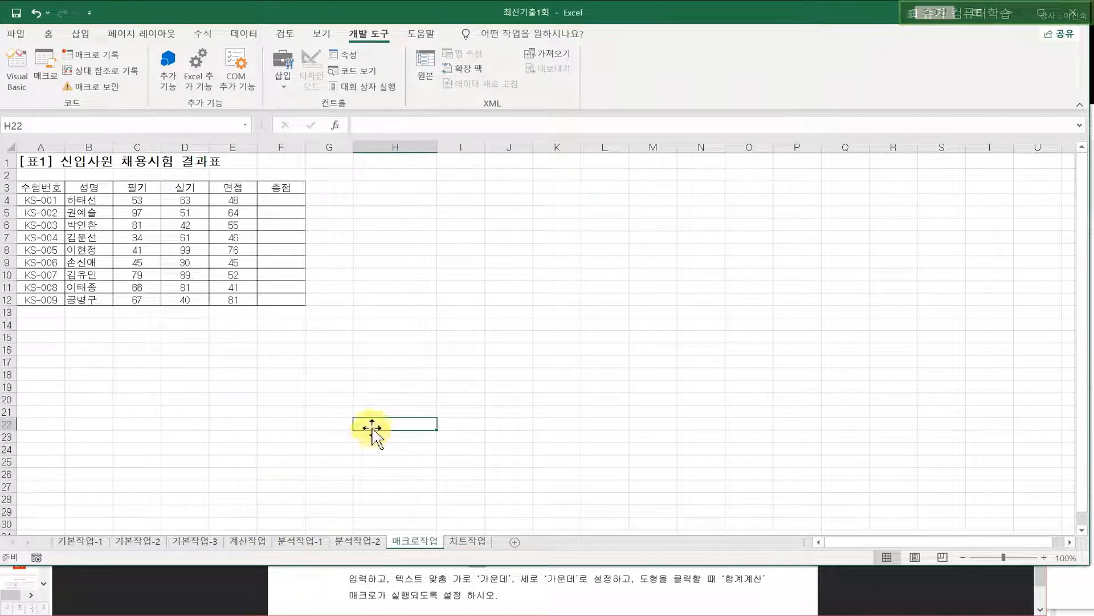
click(390, 398)
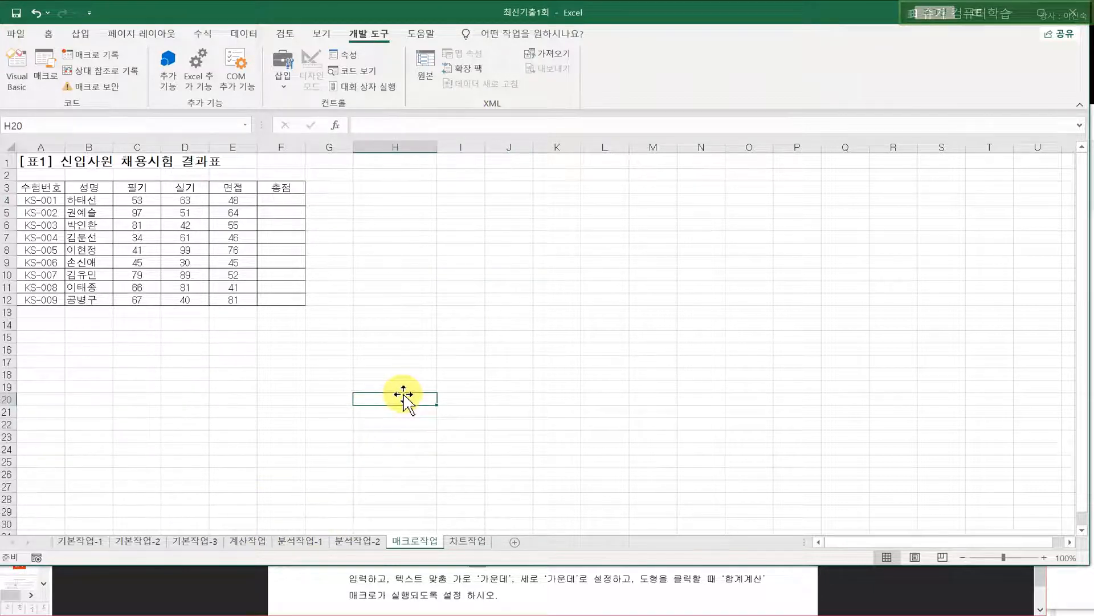
click(516, 238)
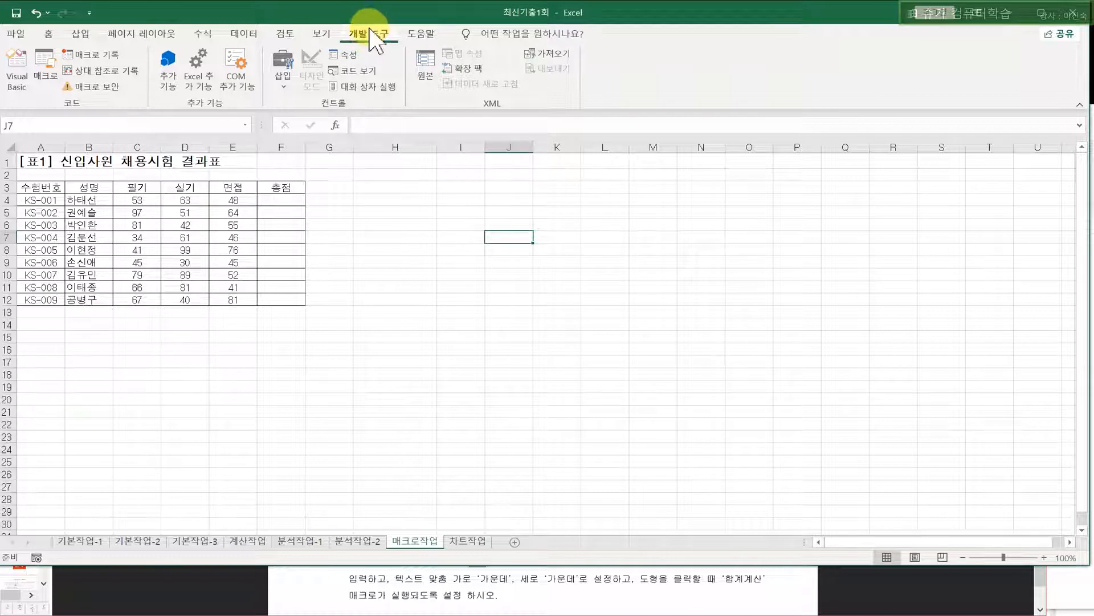
click(98, 59)
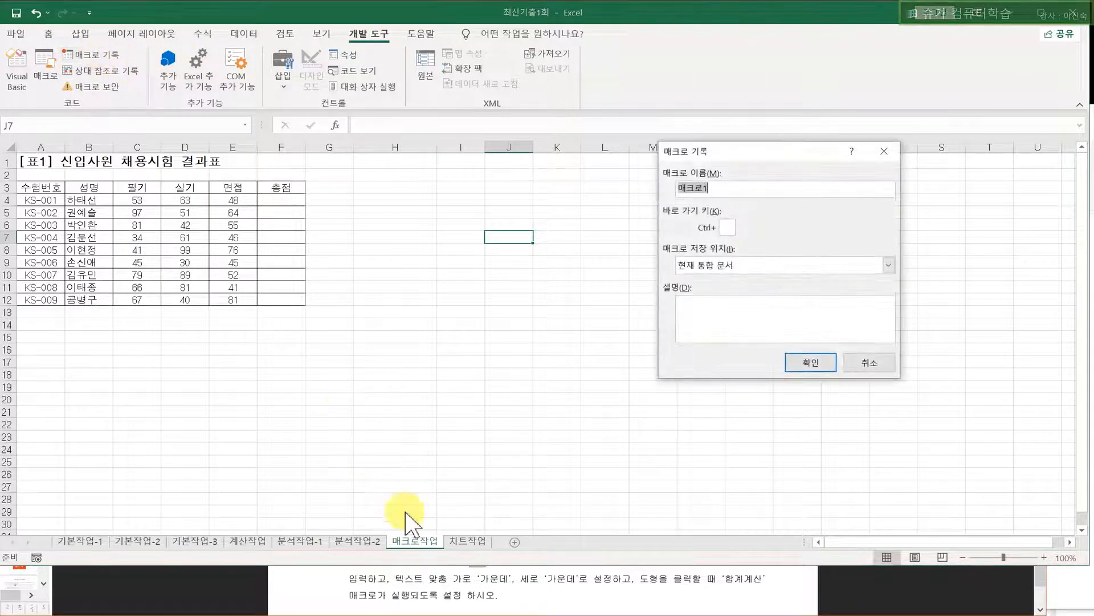
click(442, 576)
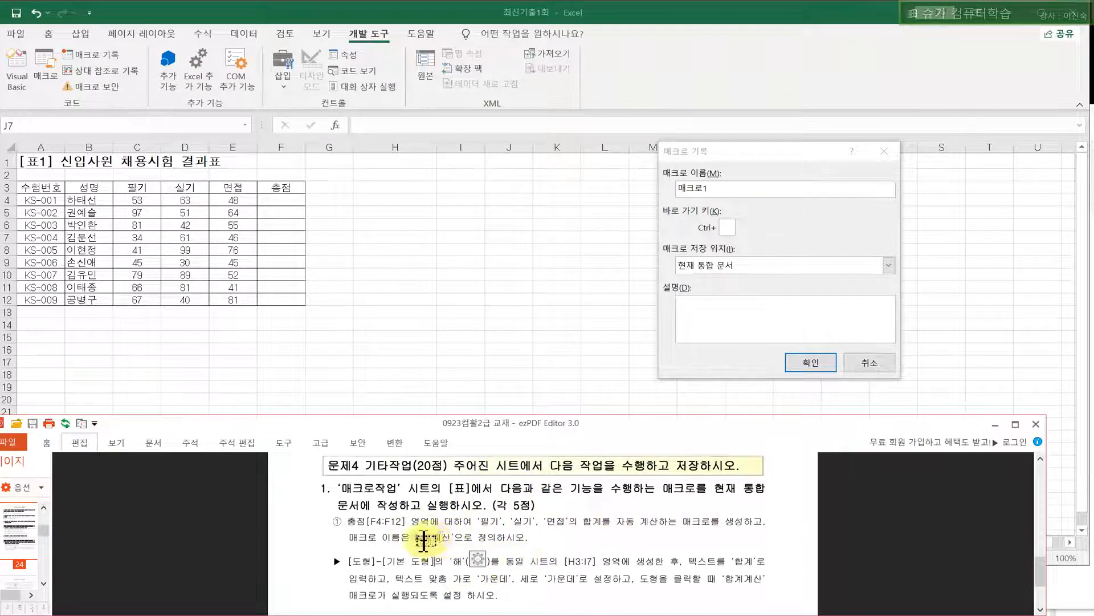
click(391, 336)
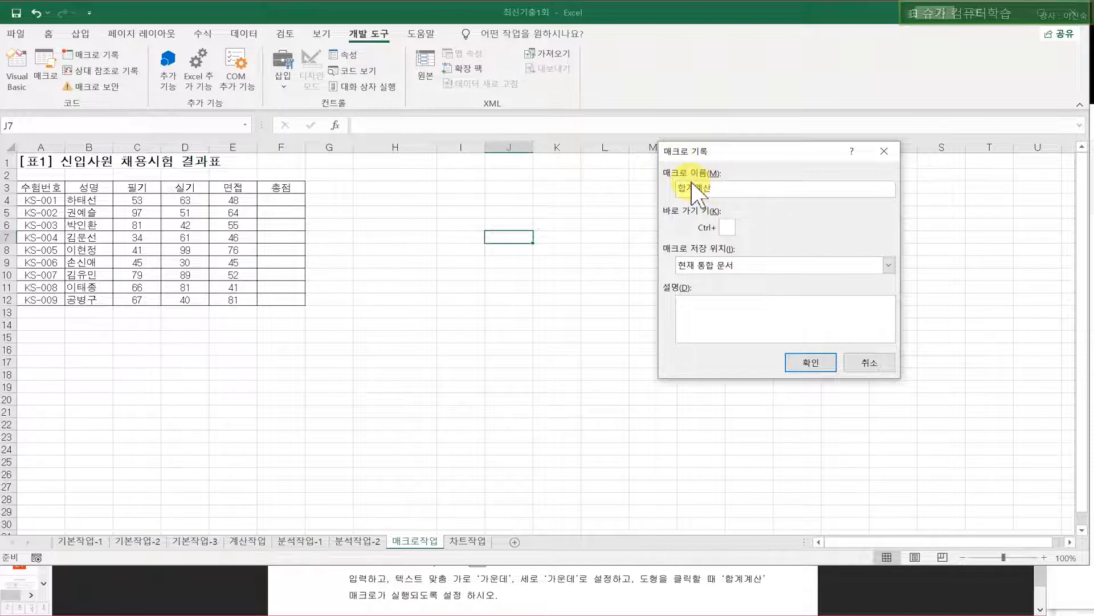
click(814, 365)
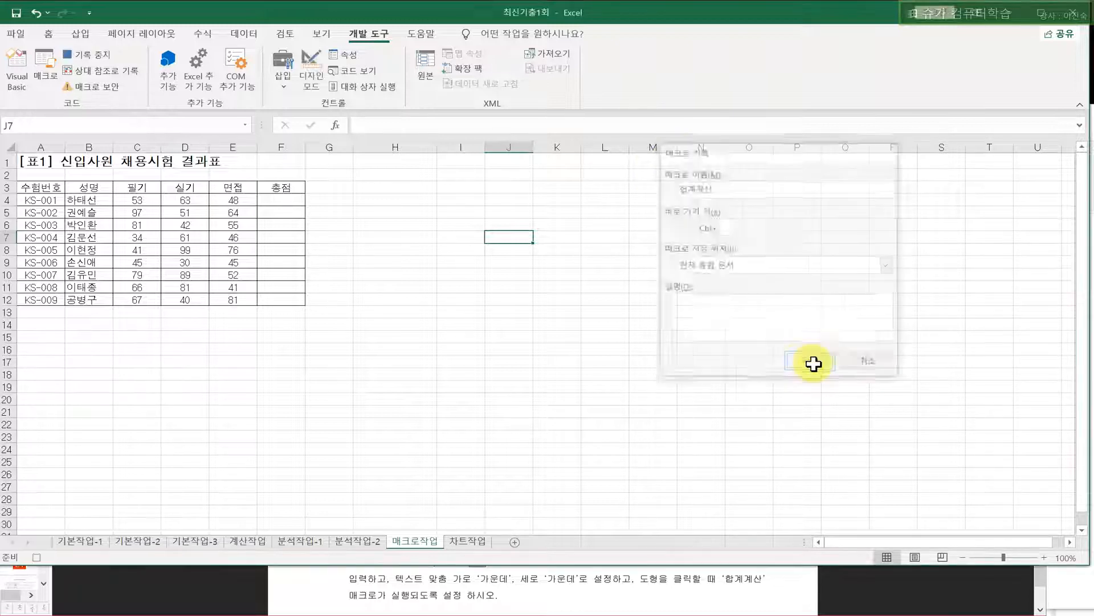
- Fill the 총점 column F4:F12 with the sums of 필기, 실기 and 면접 by applying AutoSum (합계) to C4:F12
click(287, 206)
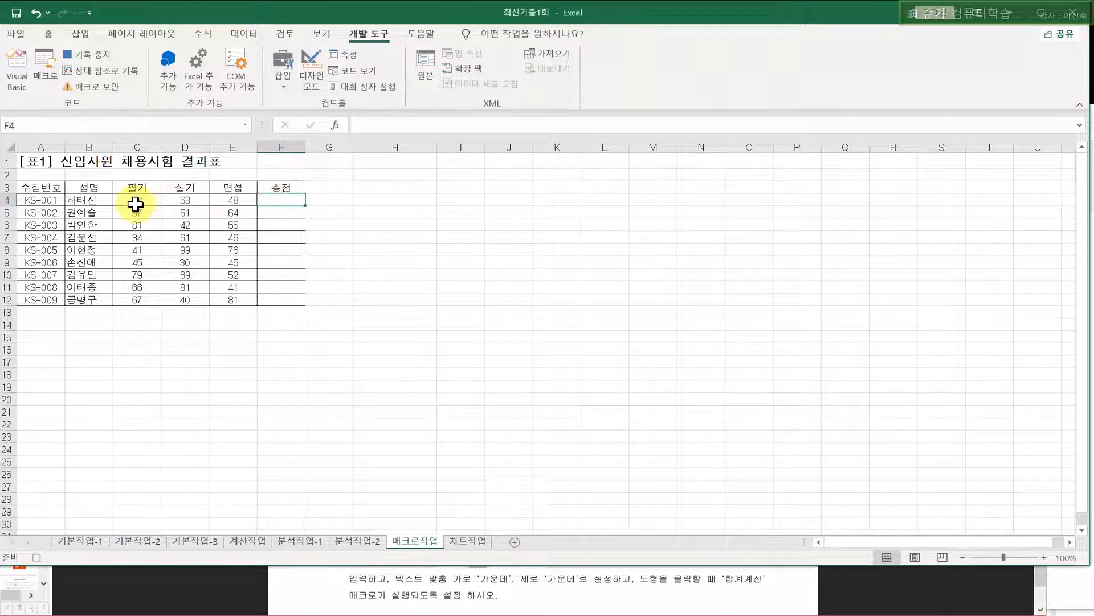
drag(135, 204, 277, 300)
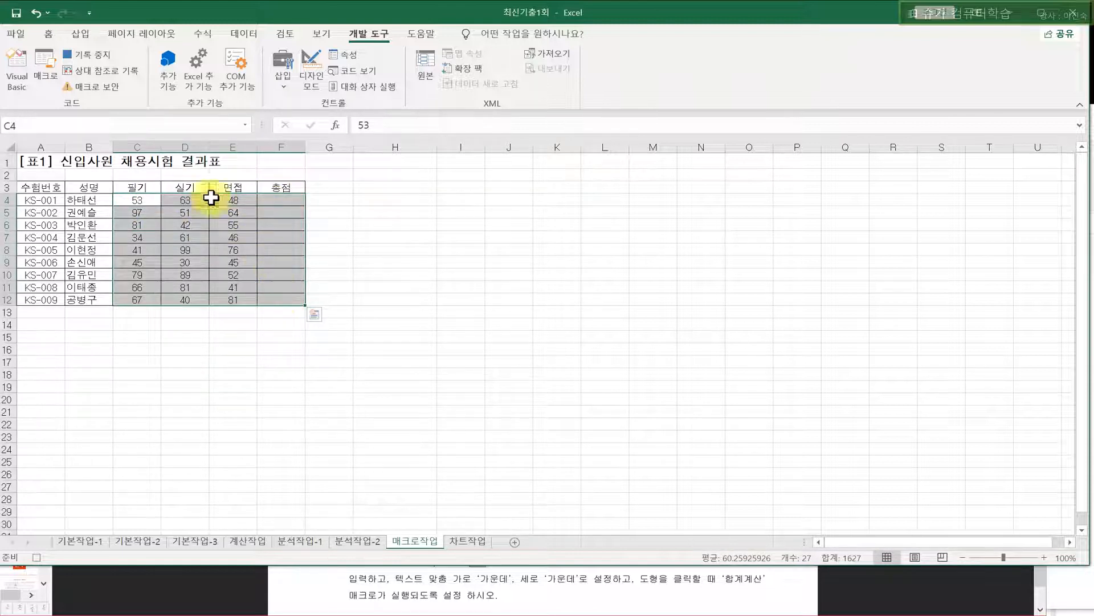
click(211, 35)
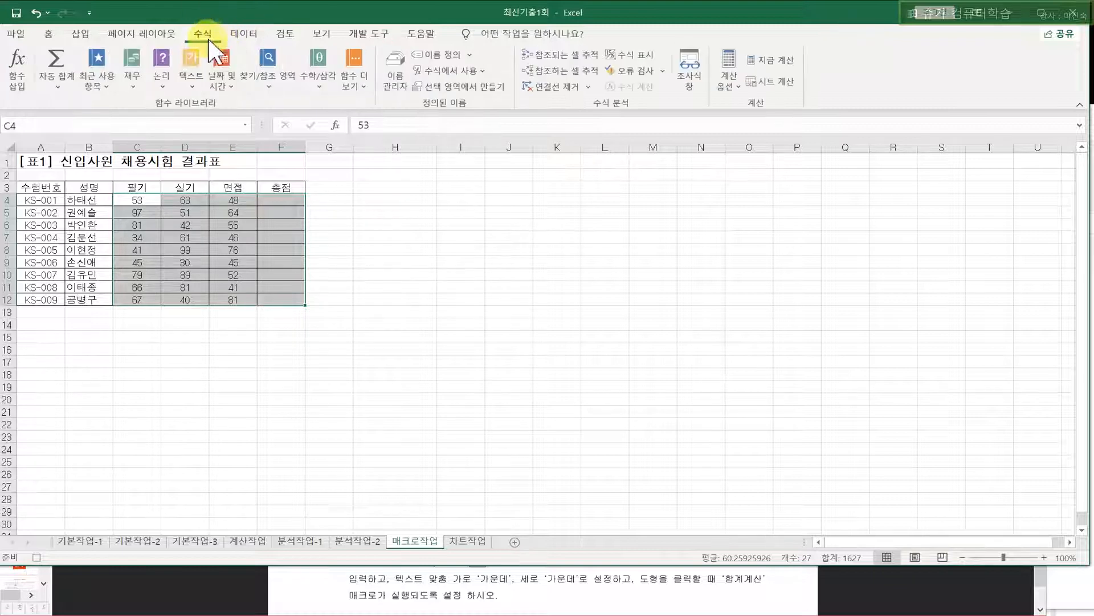
click(55, 87)
click(55, 86)
click(55, 86)
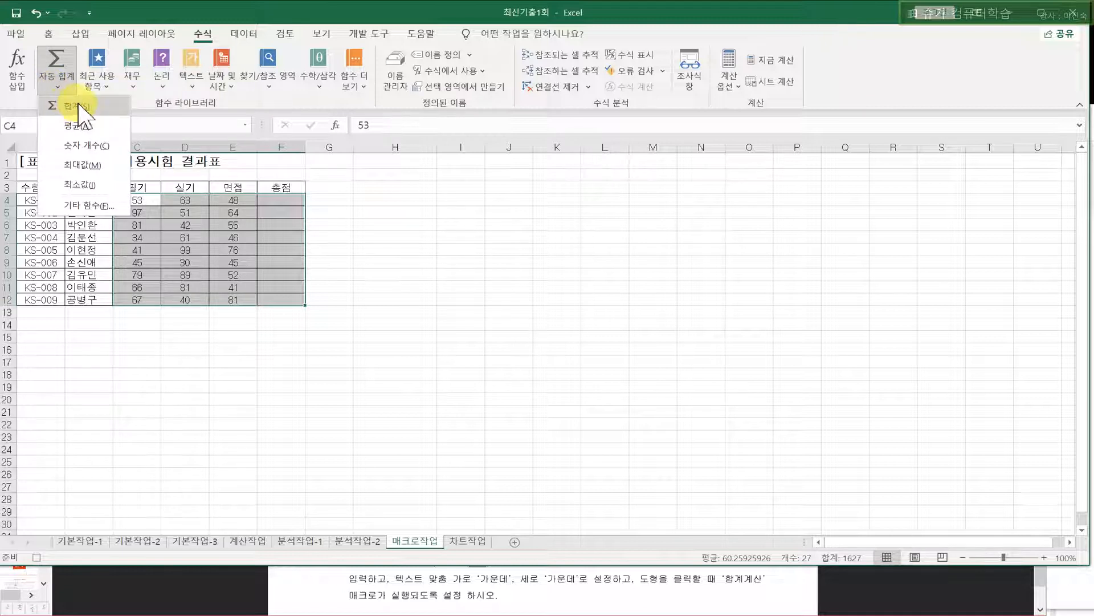
click(78, 106)
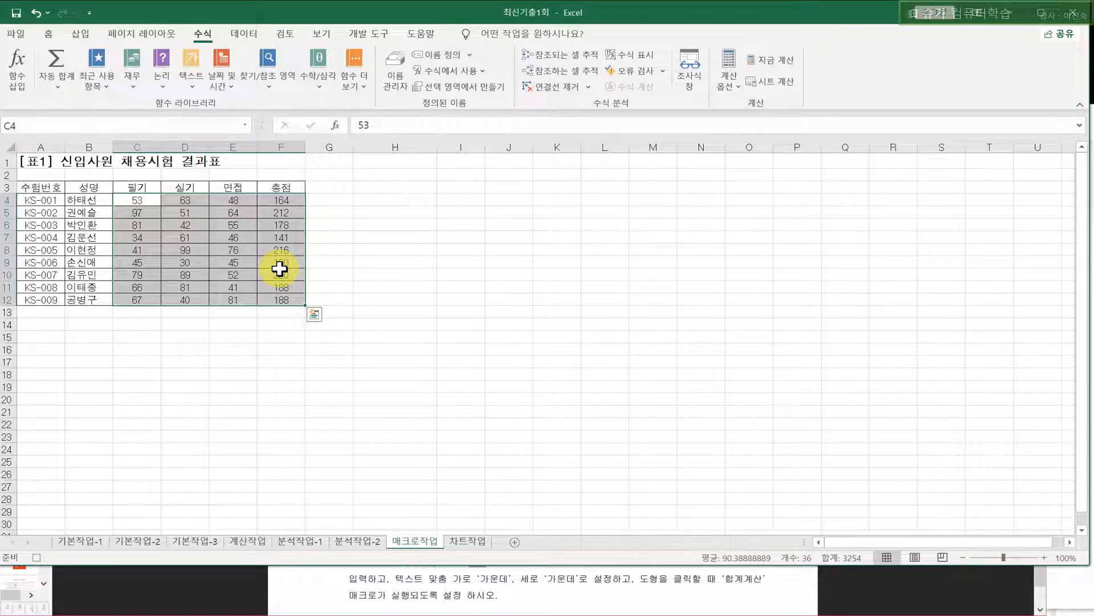
- Stop recording the macro and select an empty cell outside the table
click(369, 35)
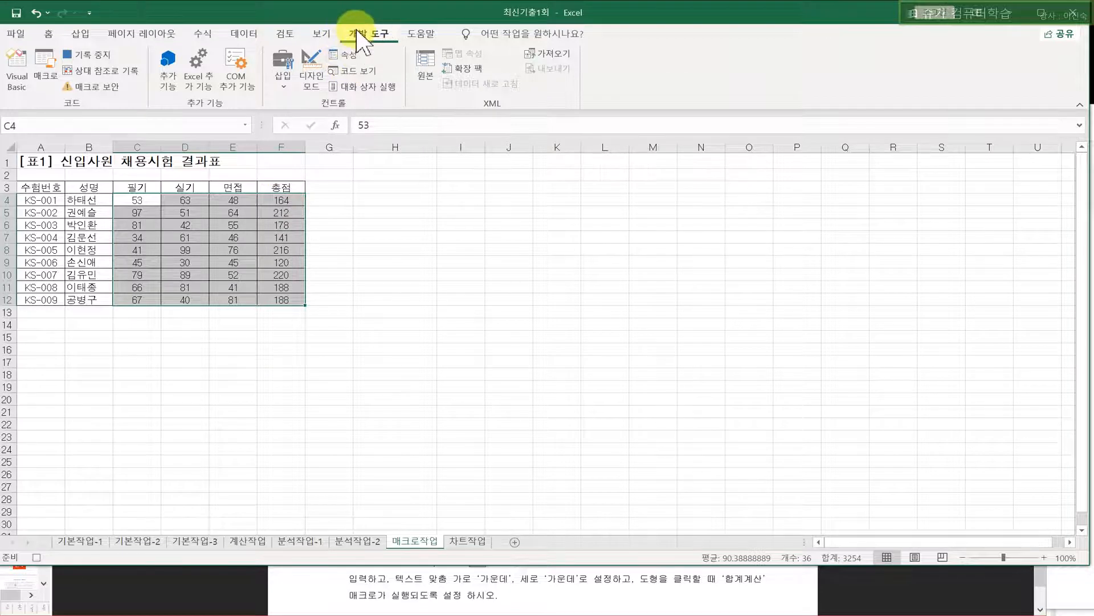
click(108, 57)
click(452, 298)
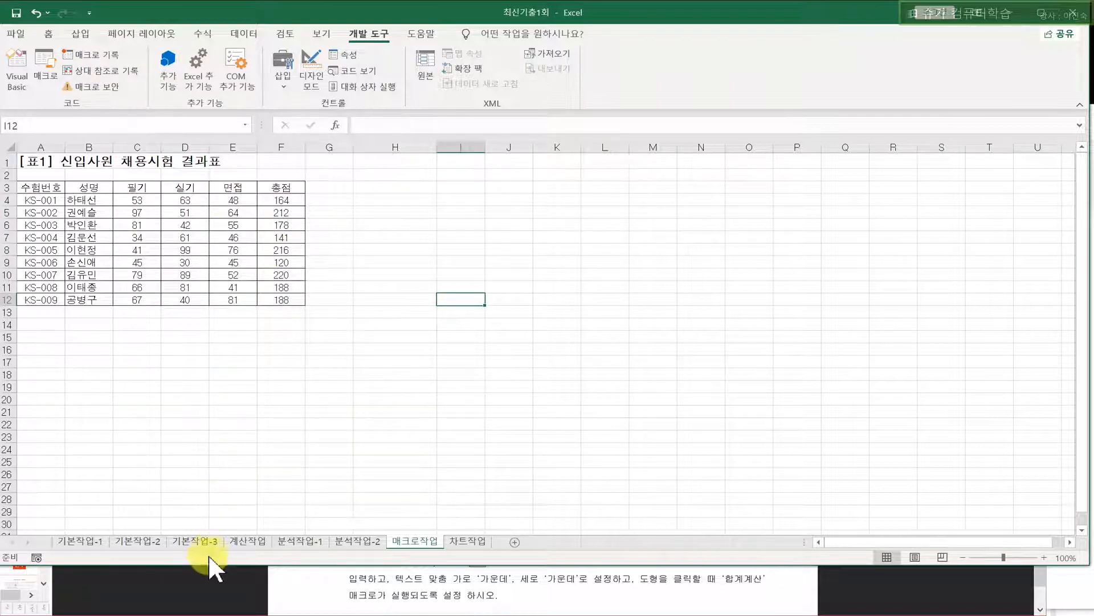
- Read the shape task in the PDF, checking the required shape type and its target cell range
drag(207, 563, 212, 476)
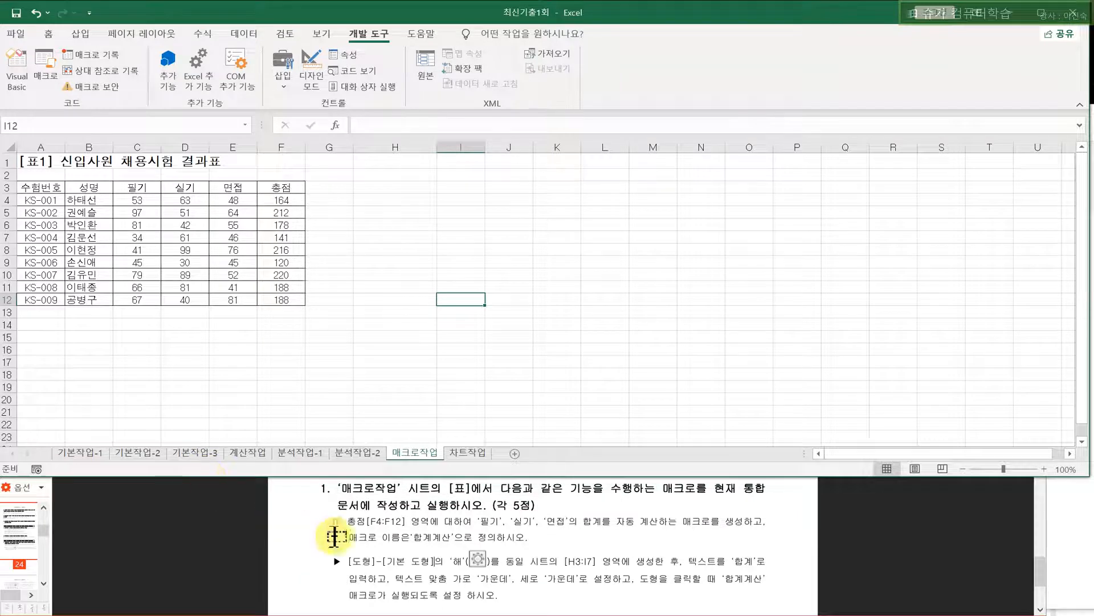
click(336, 538)
drag(348, 562, 456, 562)
click(540, 561)
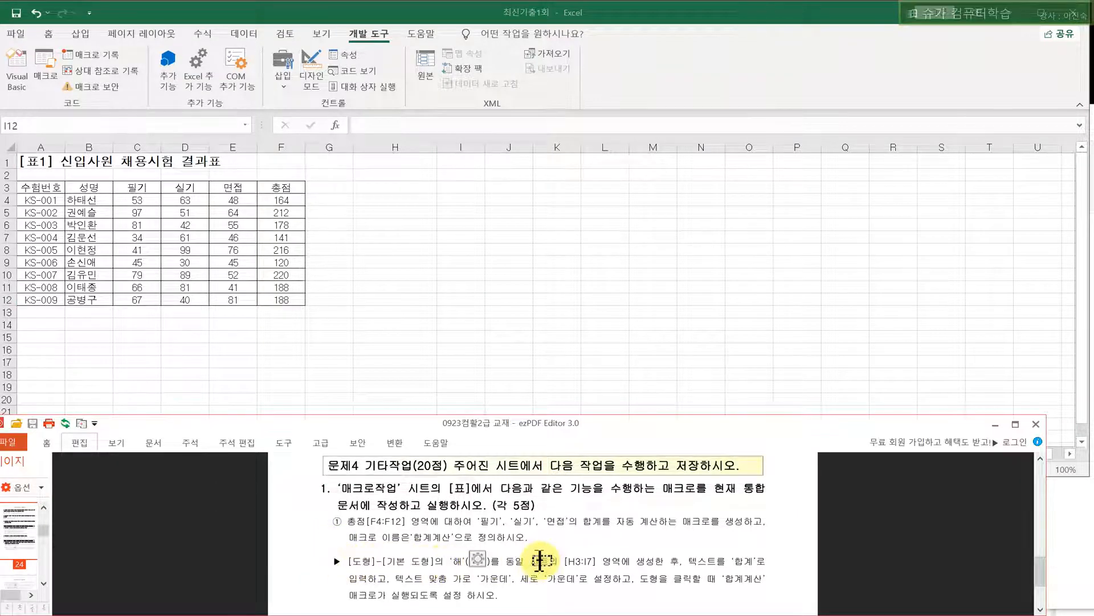
drag(565, 562, 596, 562)
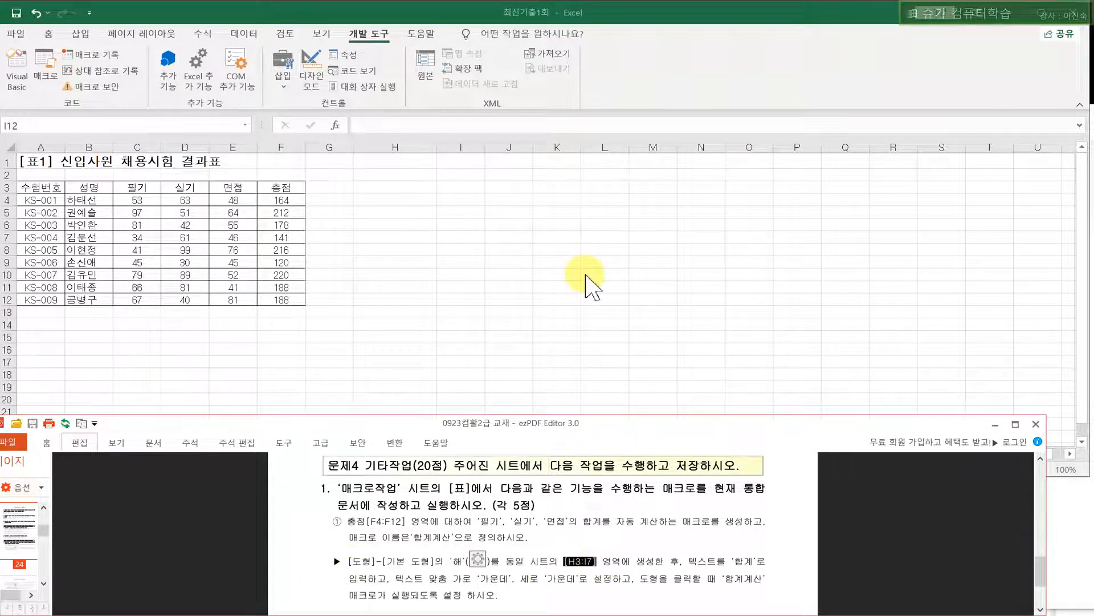
- Draw a 해 (sun) basic shape covering exactly the cell range H3:I7
click(543, 297)
click(391, 143)
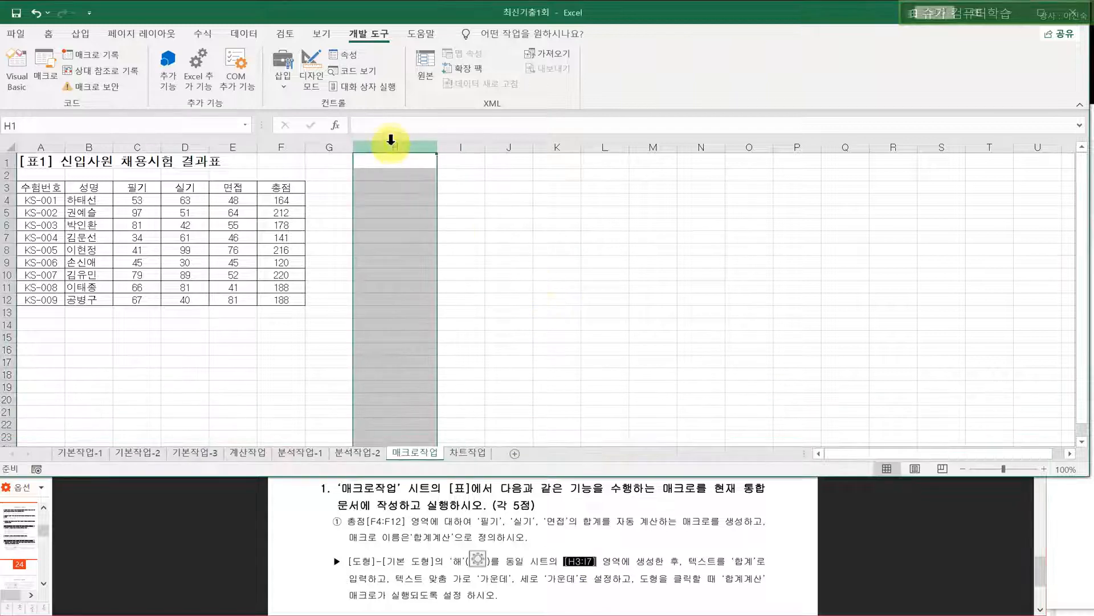
click(376, 187)
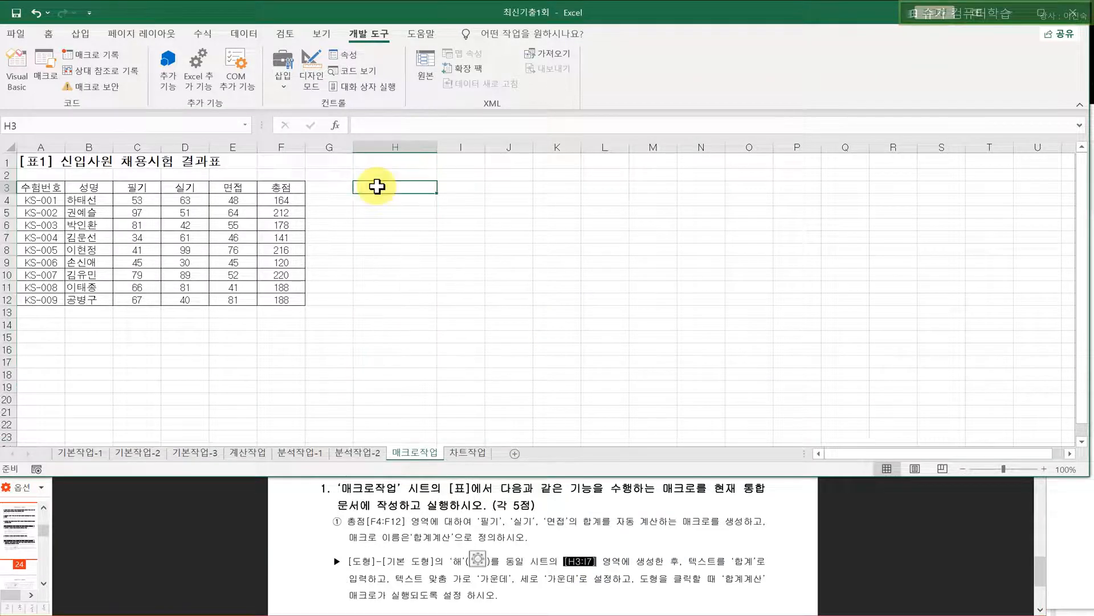
drag(378, 186, 446, 236)
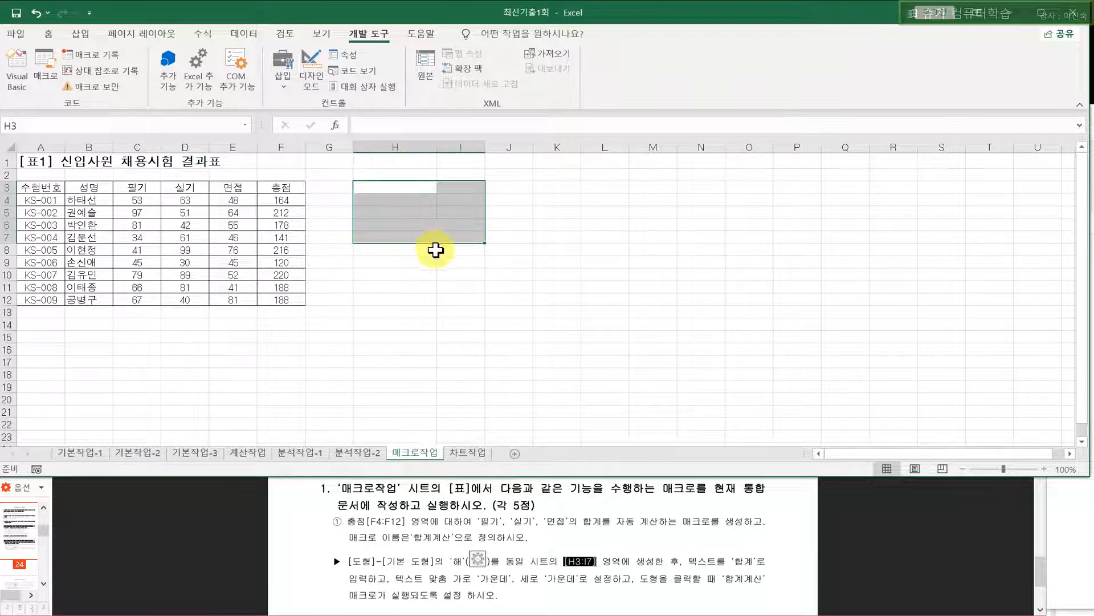
click(82, 33)
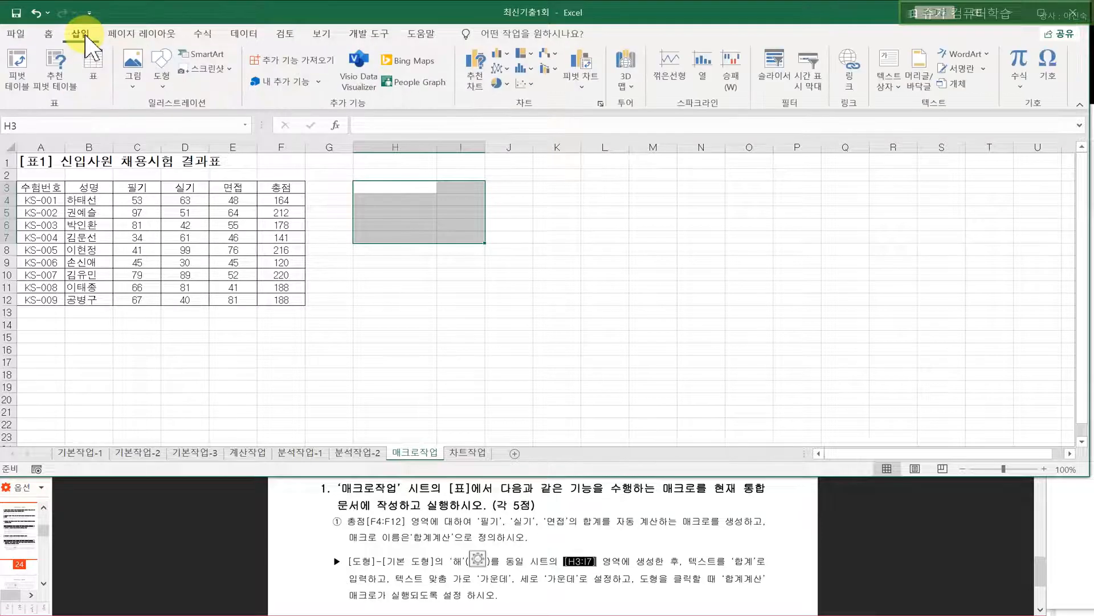
click(166, 77)
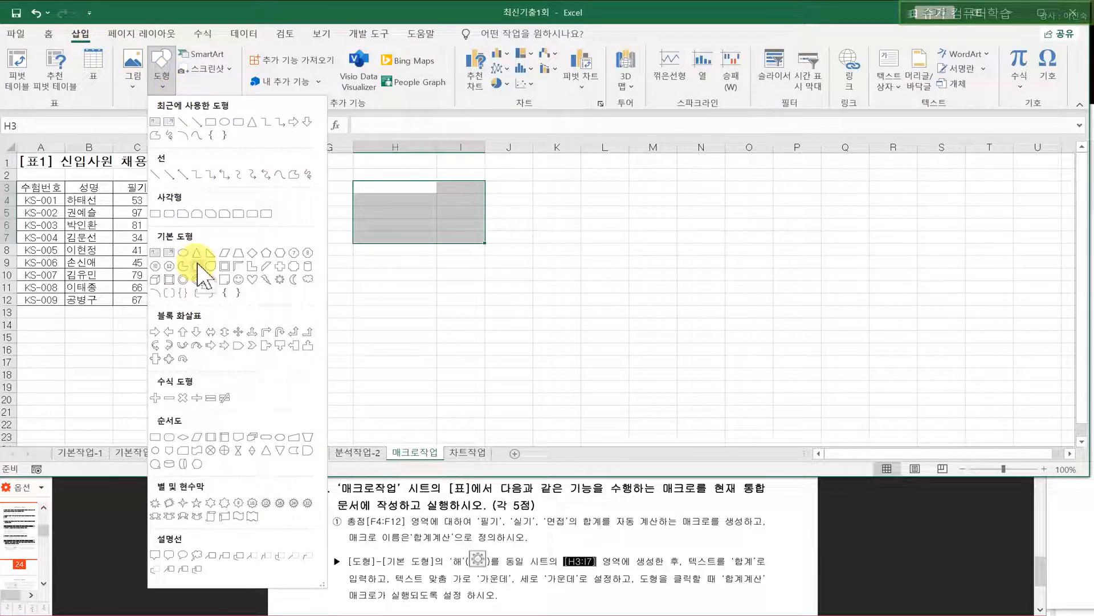
click(280, 280)
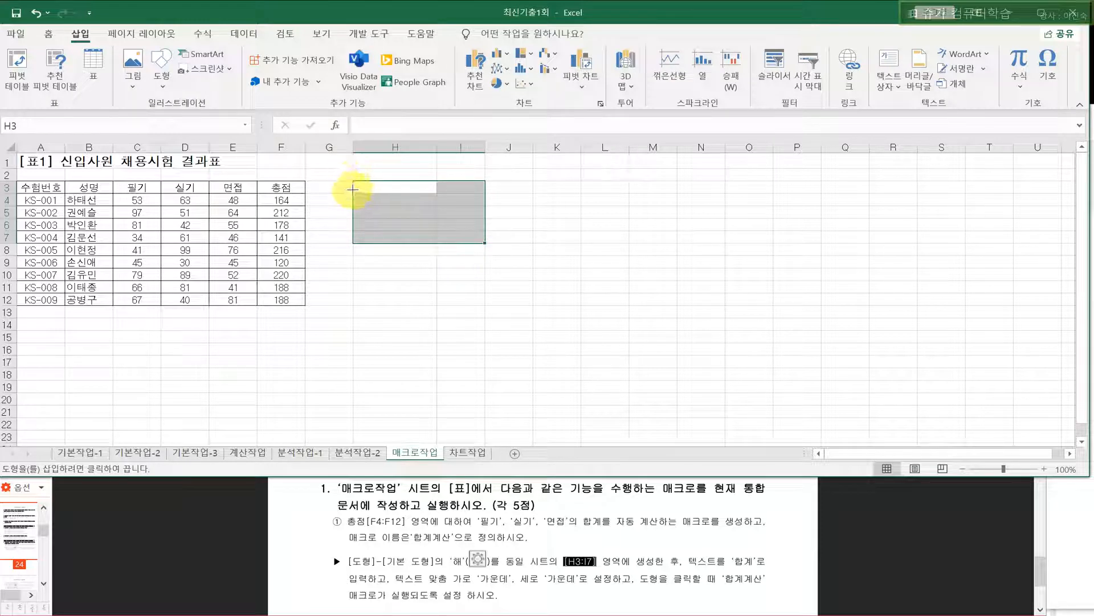
drag(355, 182, 487, 244)
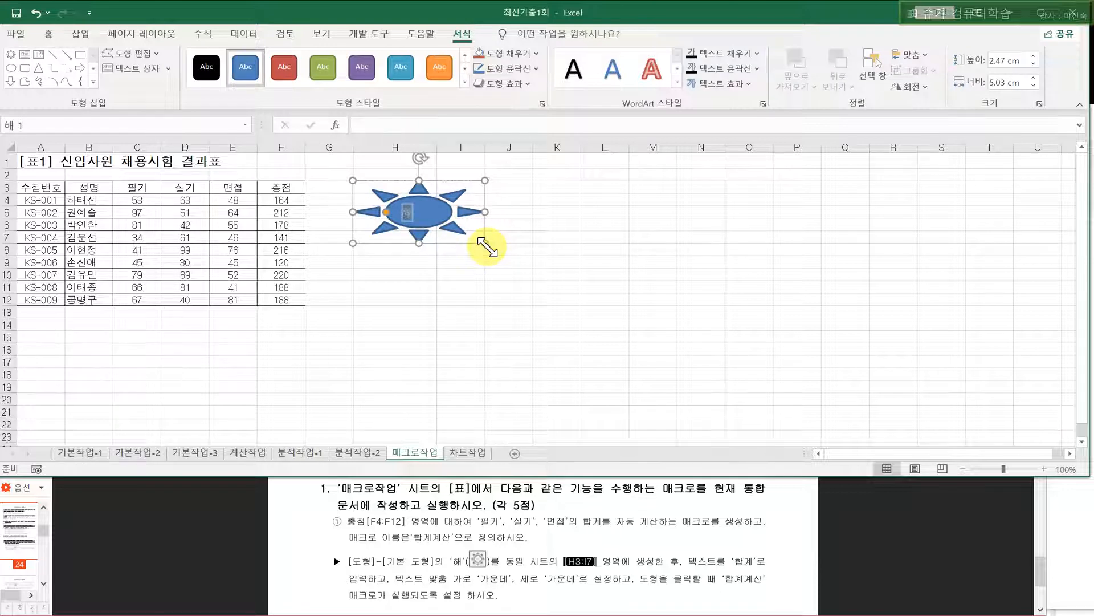
- Label the 해 shape 합계 and centre the text horizontally and vertically
text(합계)
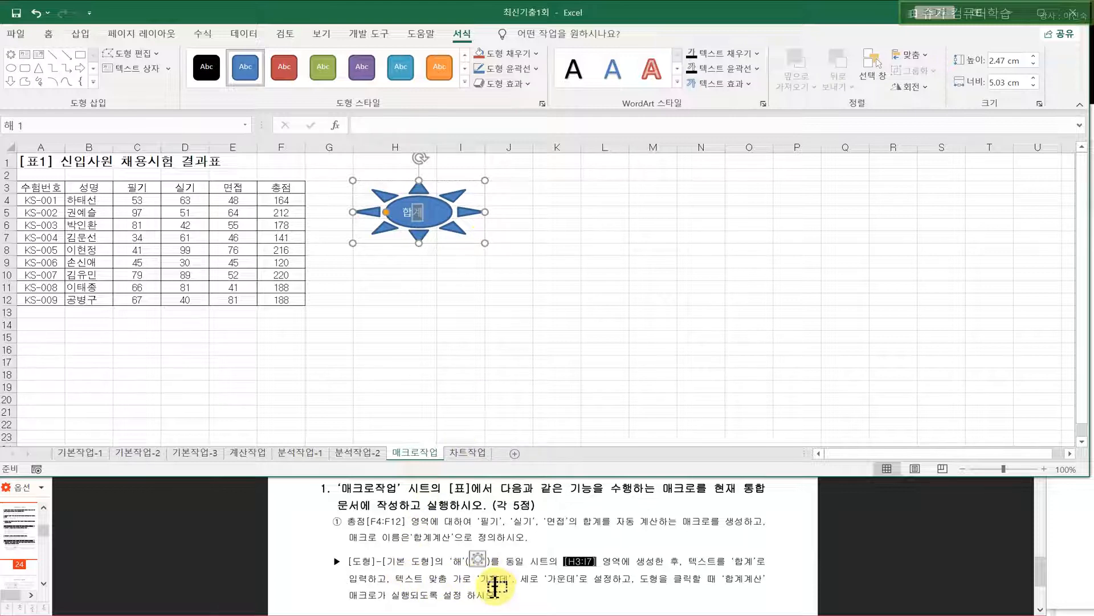
click(50, 34)
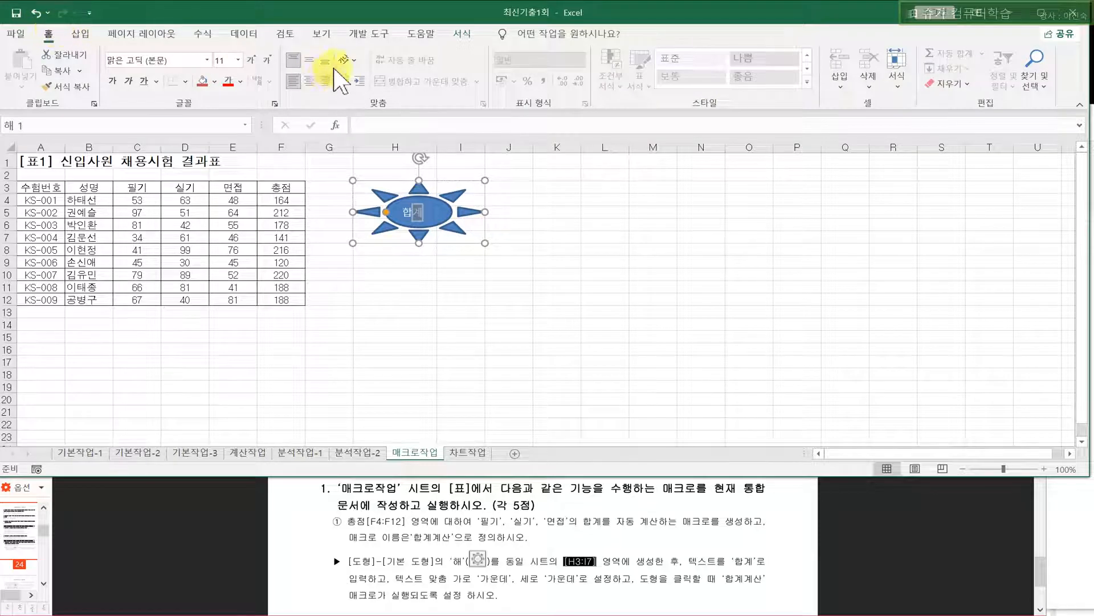
click(308, 60)
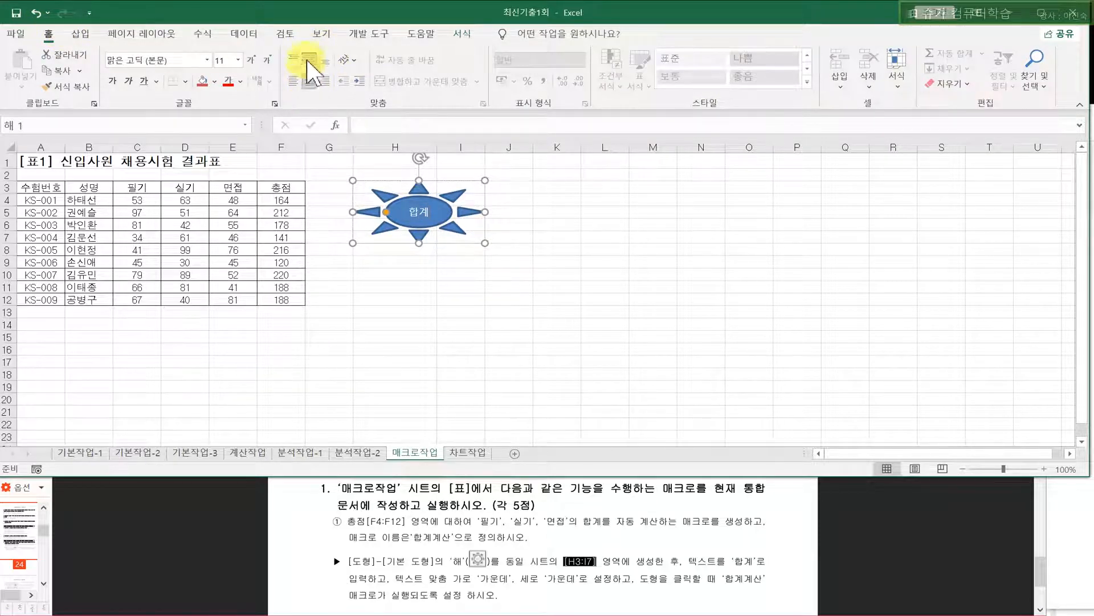
- Assign the current workbook's 합계계산 macro to the 해 shape, not the same-named macro from the 정답 file
right_click(438, 202)
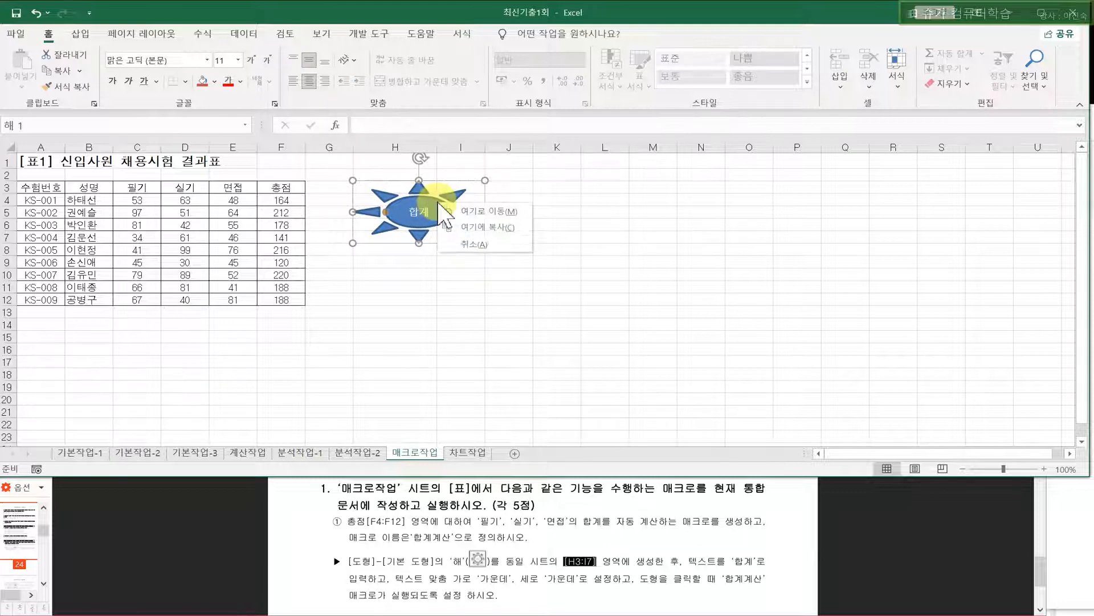
right_click(438, 202)
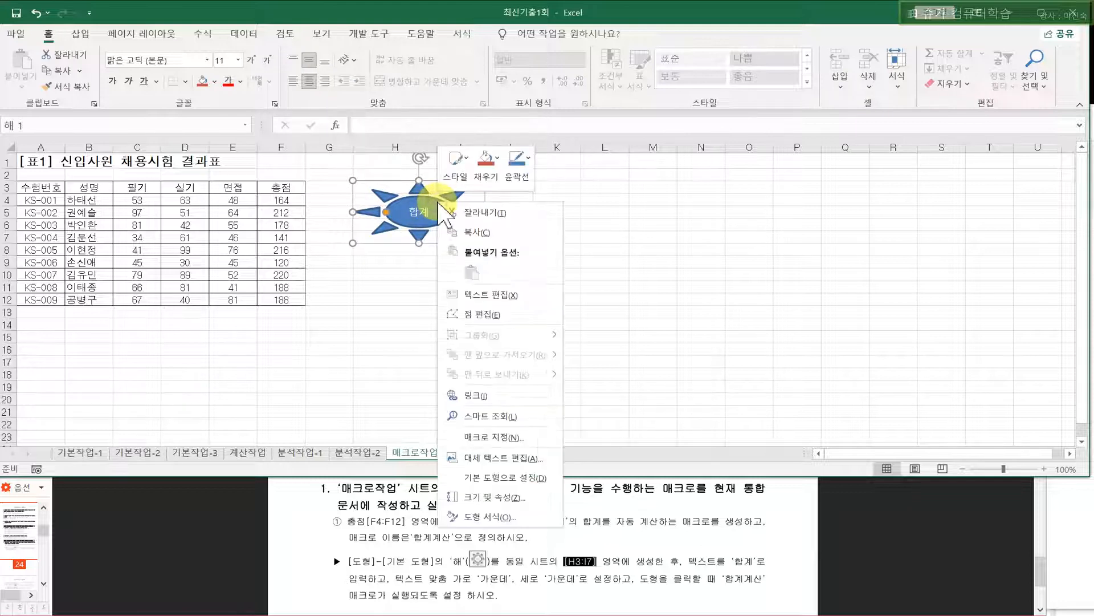
click(514, 437)
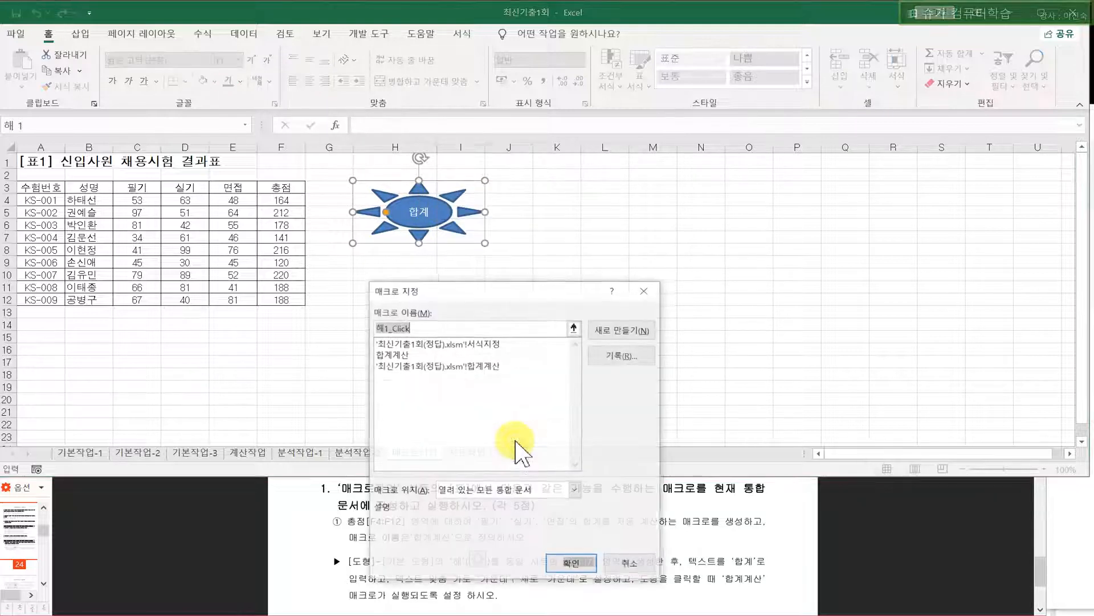
click(399, 354)
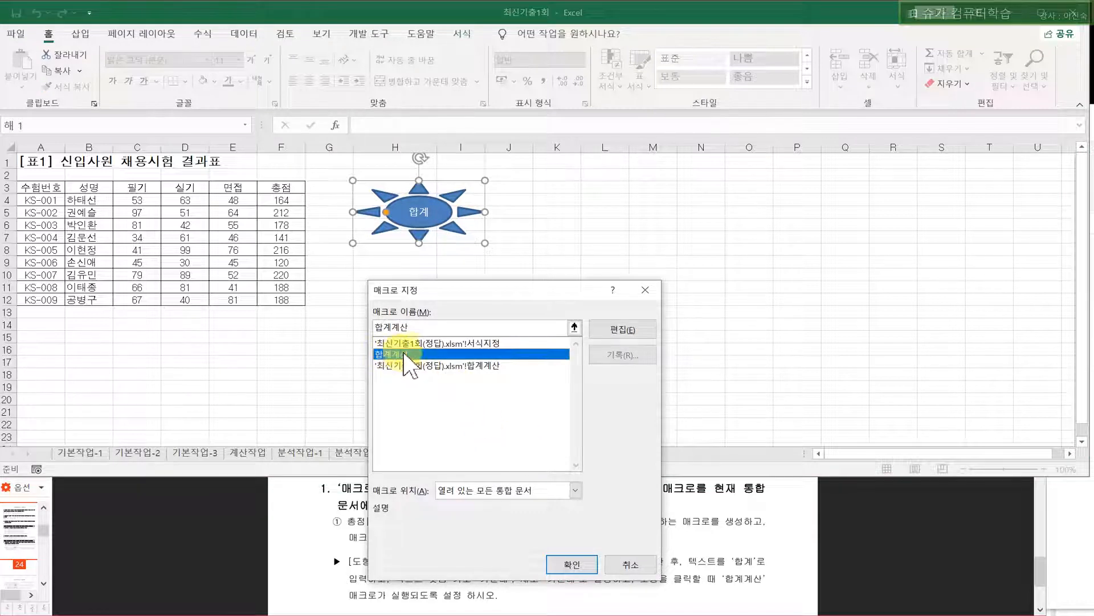
click(466, 343)
click(466, 365)
click(466, 343)
click(466, 365)
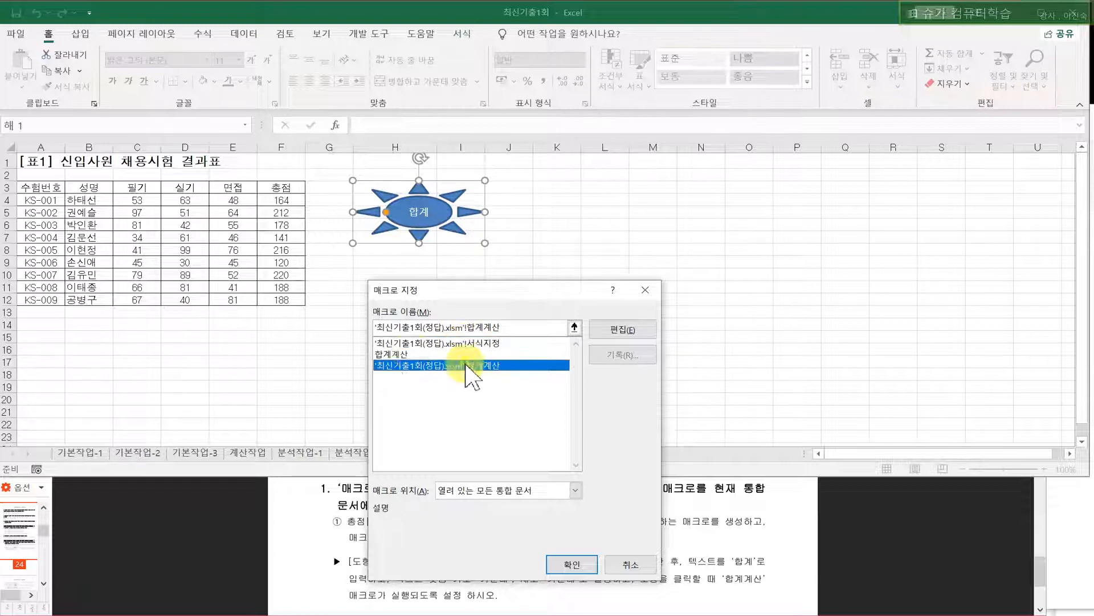
click(402, 354)
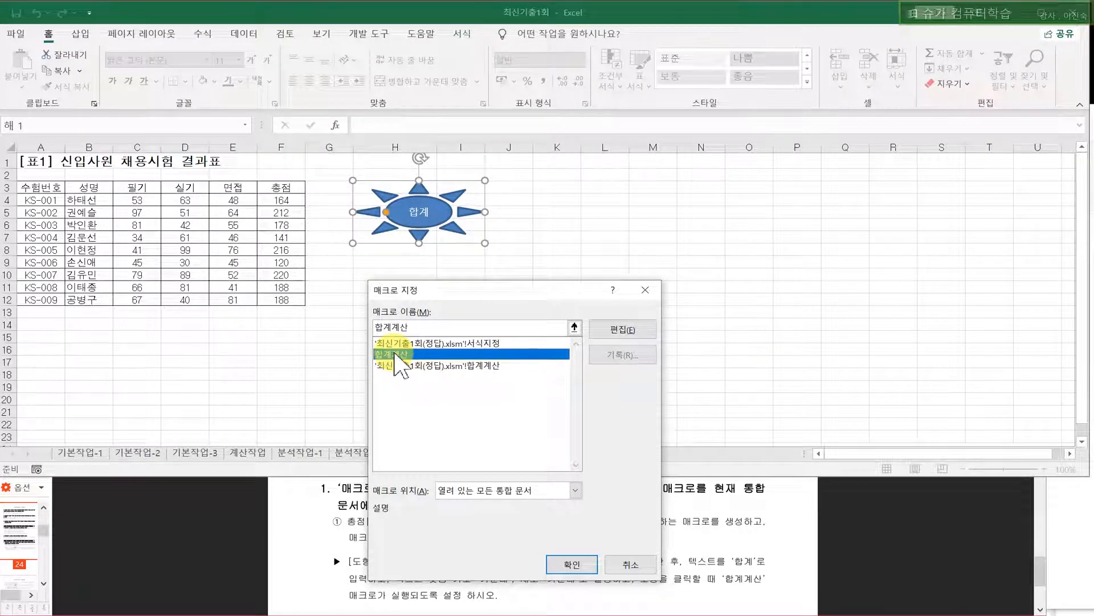
click(570, 564)
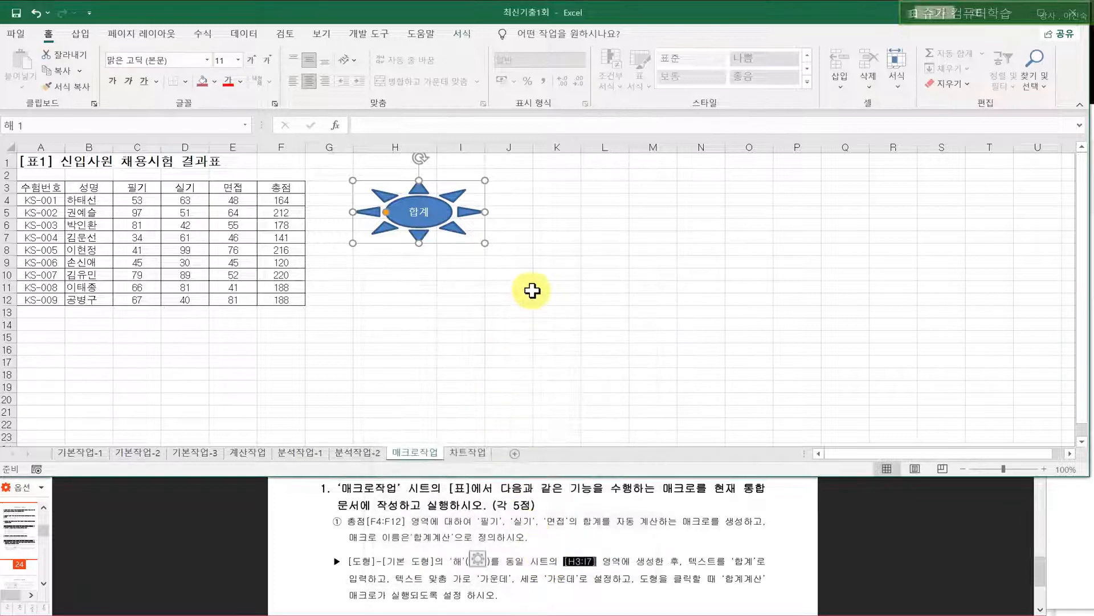
- Clear the 총점 values in F4:F12 and run the 합계계산 macro from the 해 shape to refill them
click(544, 322)
drag(281, 200, 278, 311)
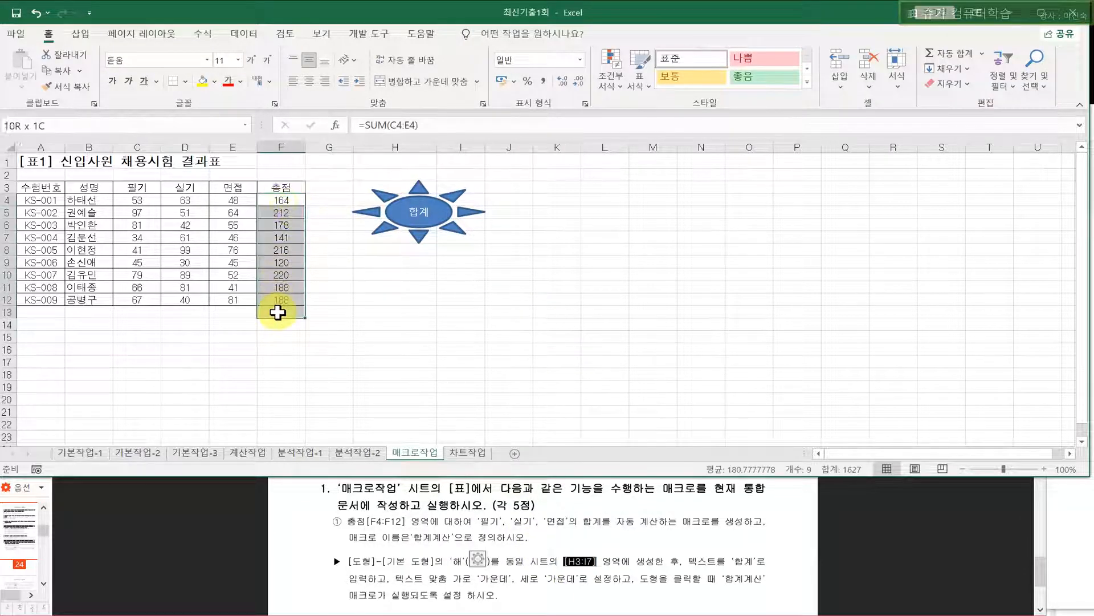
click(391, 318)
drag(275, 205, 281, 299)
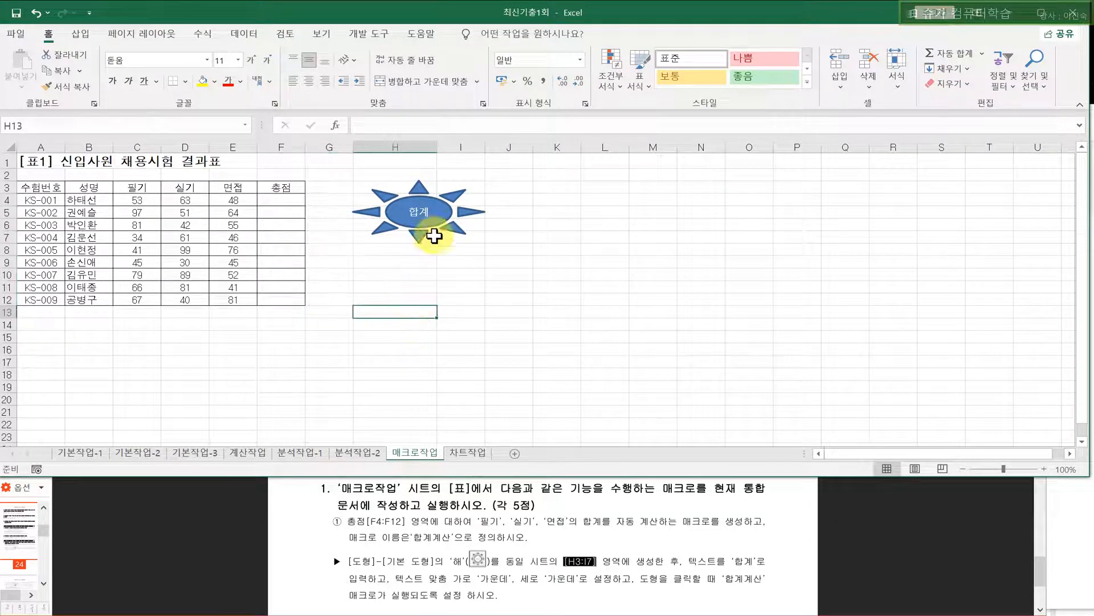
click(428, 212)
click(312, 250)
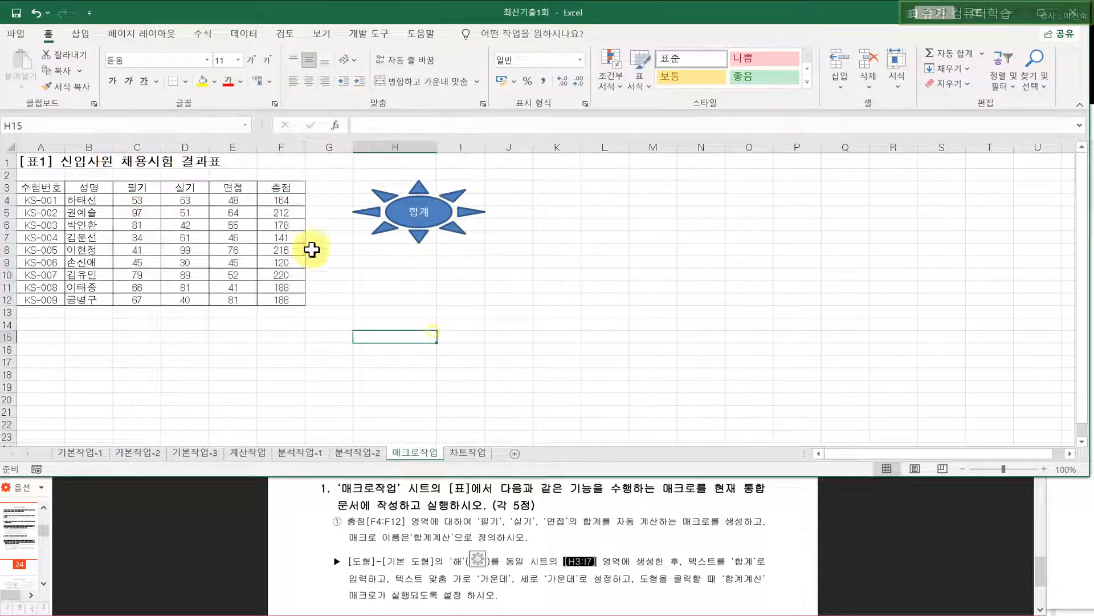
click(415, 333)
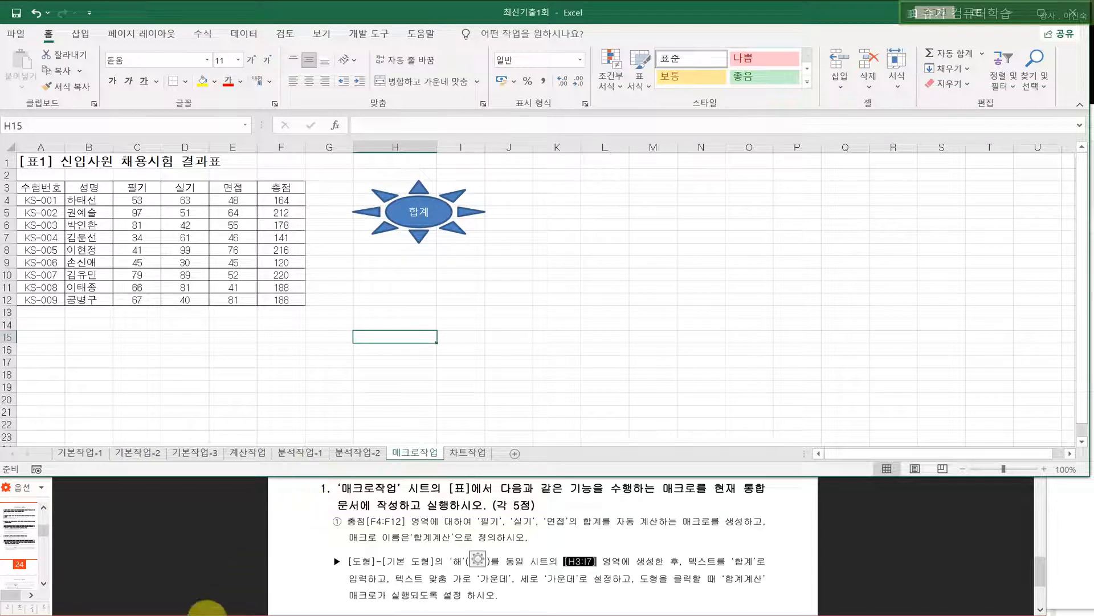
- Read the second macro task in the PDF, checking its target range, font style, fill colour and macro name
scroll(349, 559, down, 5)
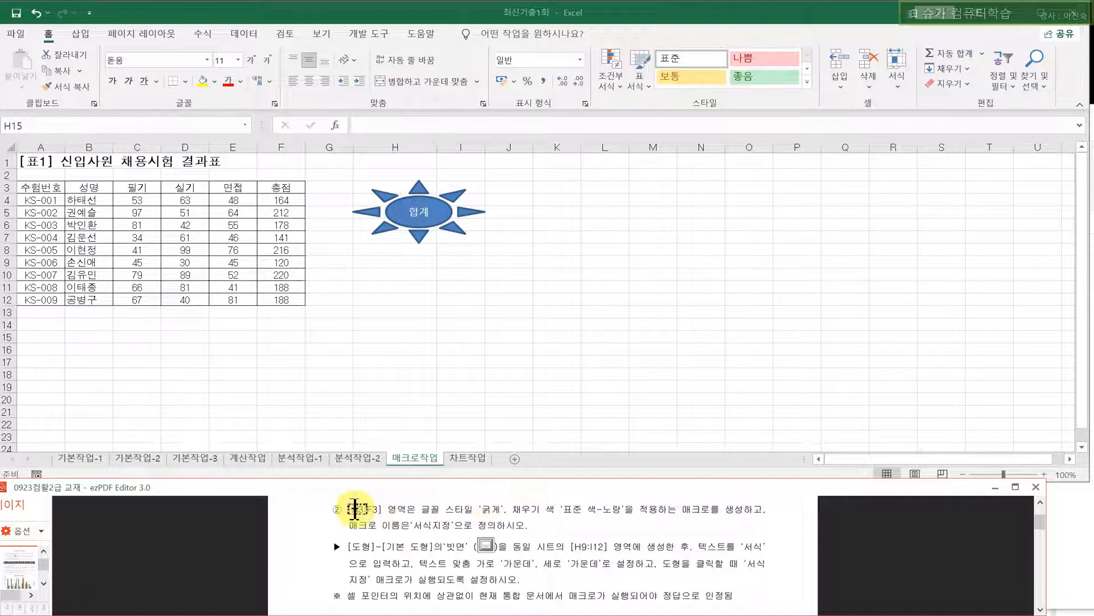
drag(355, 509, 384, 511)
click(426, 518)
drag(491, 511, 619, 508)
click(570, 522)
click(629, 526)
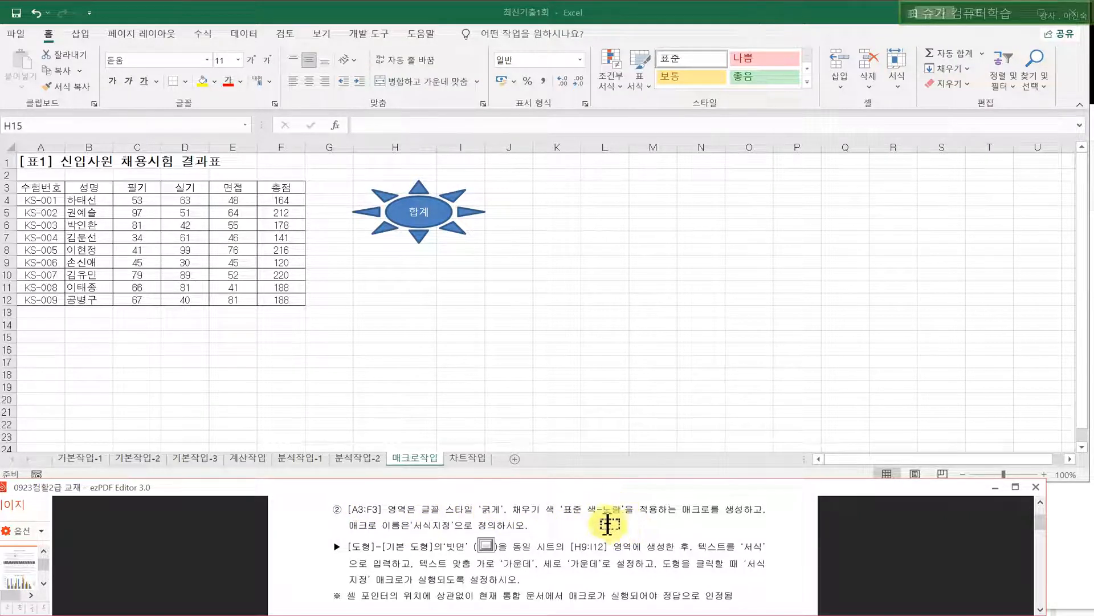
- With an empty cell outside the table selected, start recording a macro named 서식지정 stored in the current workbook (현재 통합 문서)
click(644, 307)
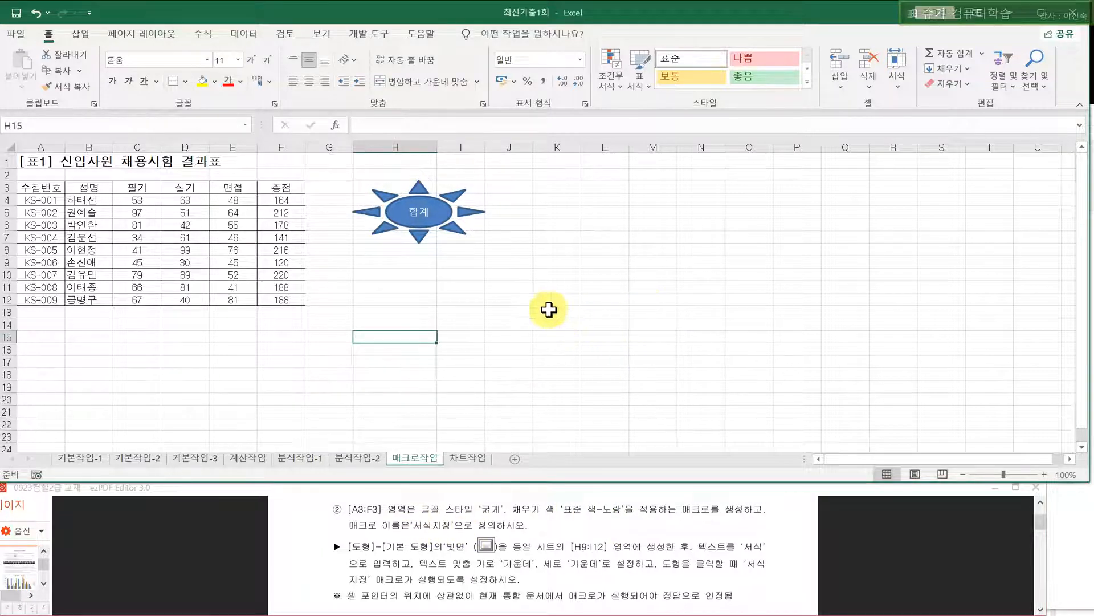
click(634, 212)
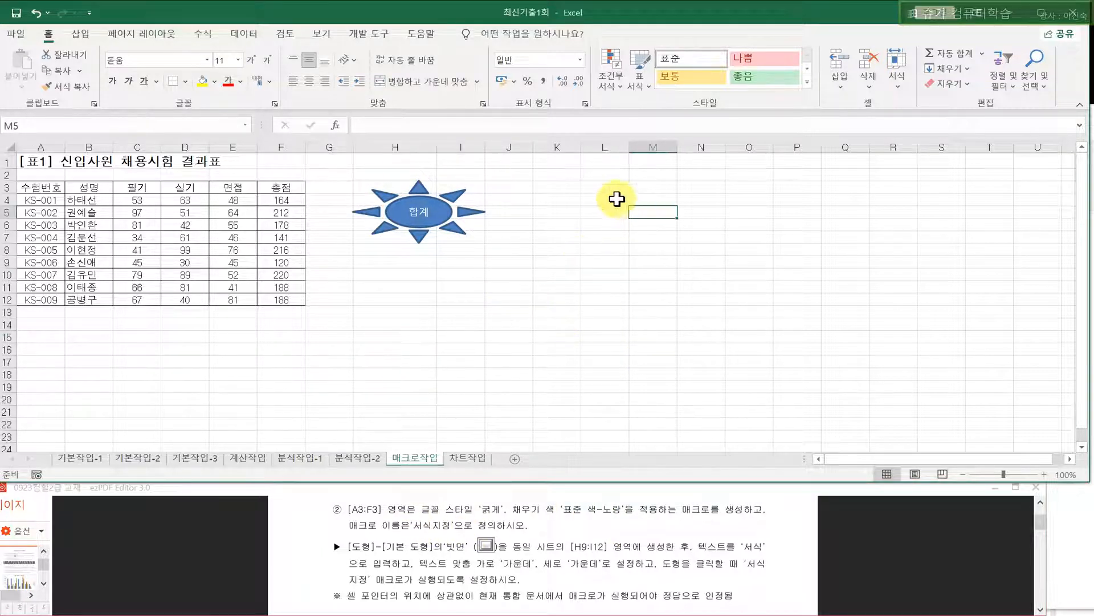
click(364, 33)
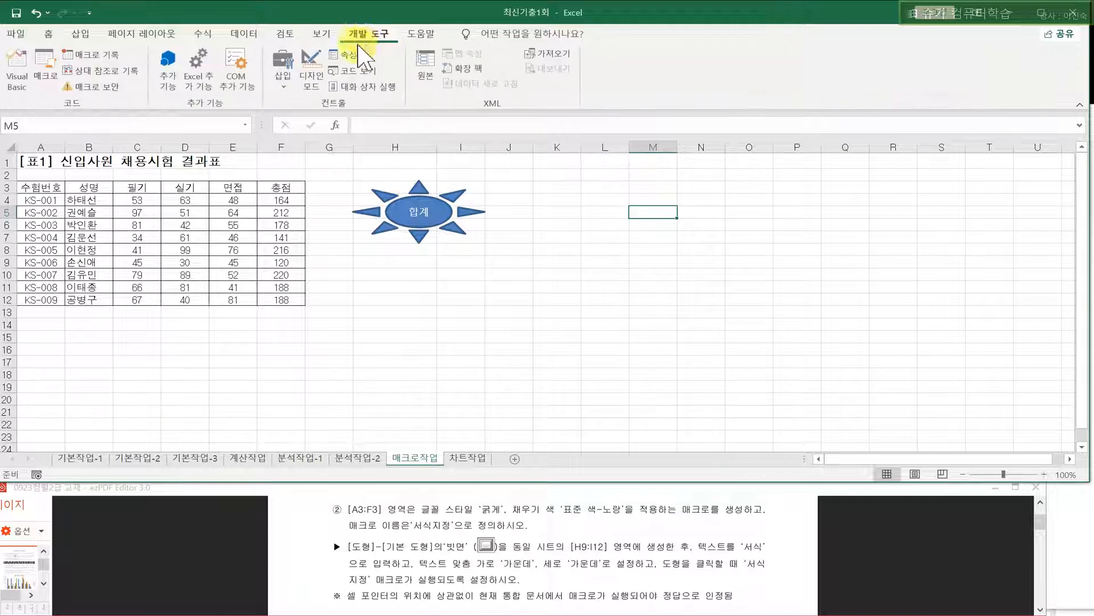
click(92, 55)
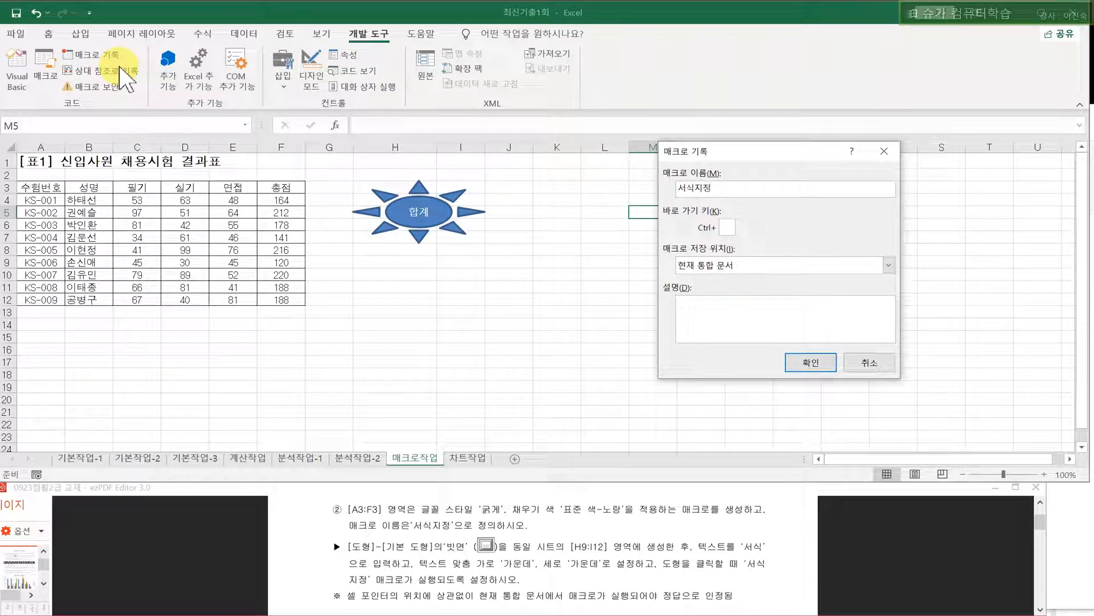
click(805, 364)
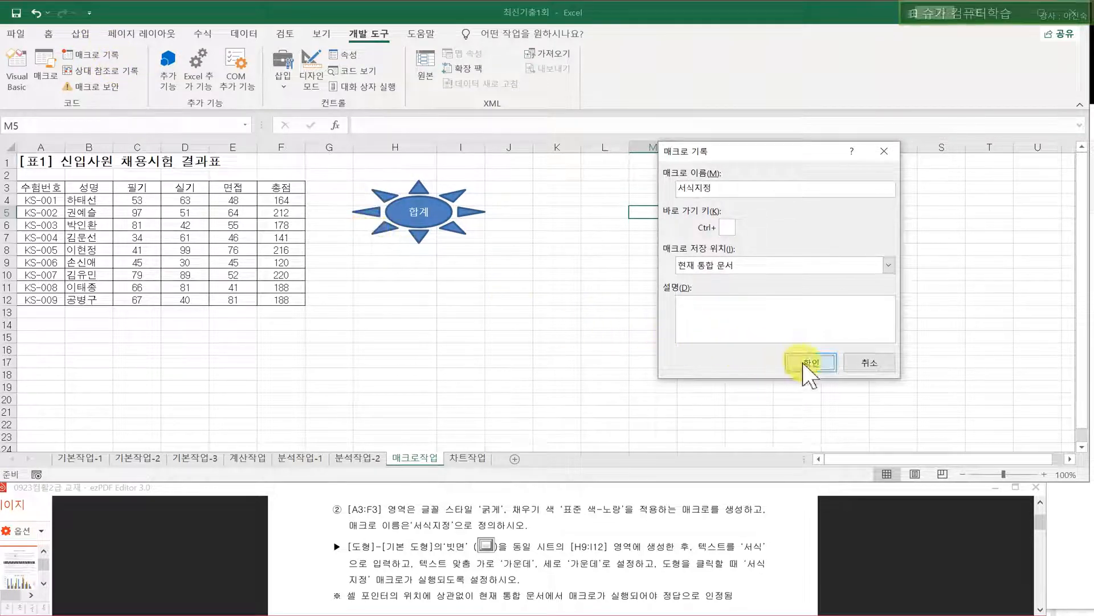
- Make the header cells A3:F3 bold with a standard yellow (표준 색-노랑) fill and stop recording the macro
click(43, 187)
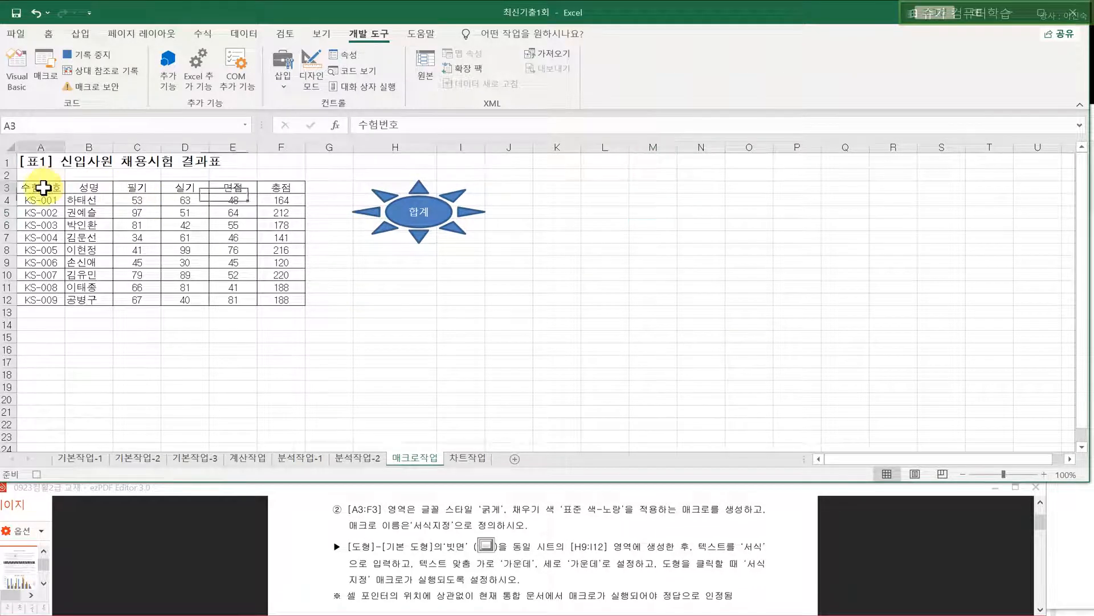
mouse_move(64, 188)
mouse_down()
mouse_move(166, 182)
mouse_move(288, 202)
mouse_up()
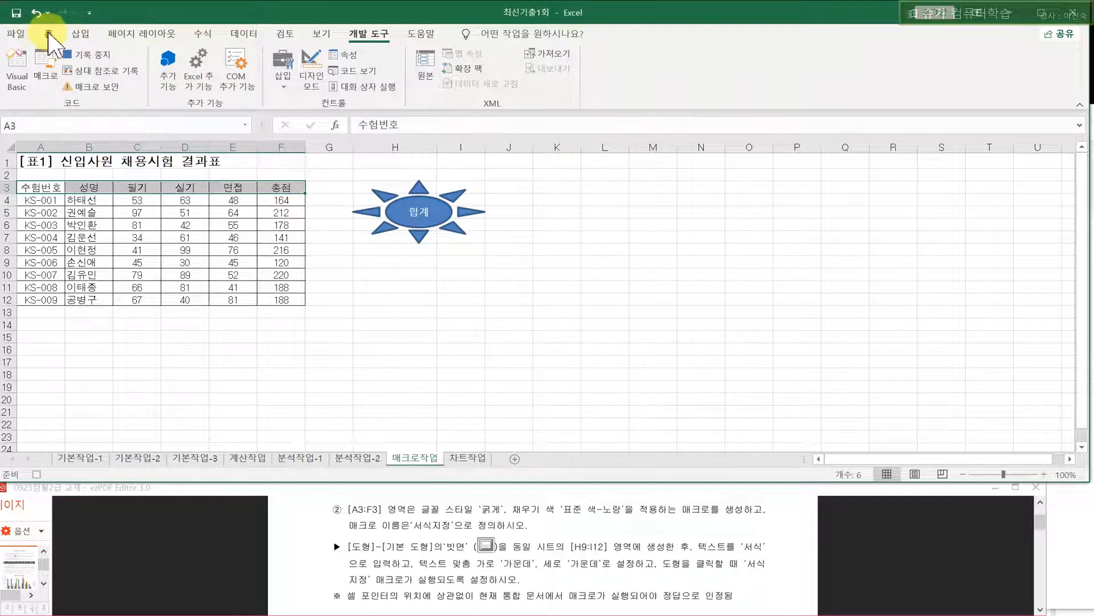
right_click(205, 186)
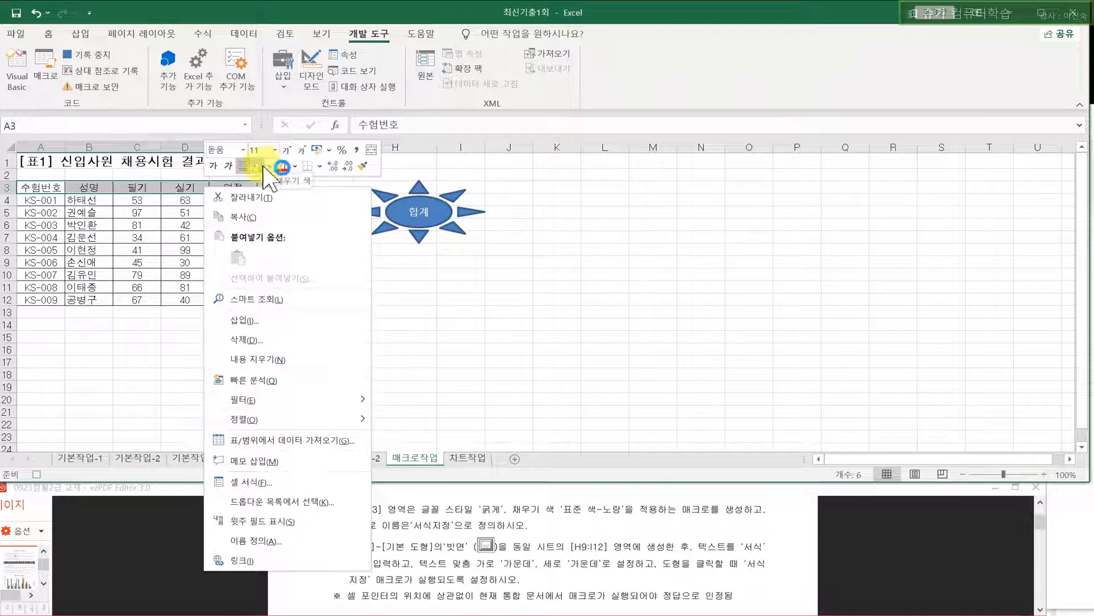
click(214, 166)
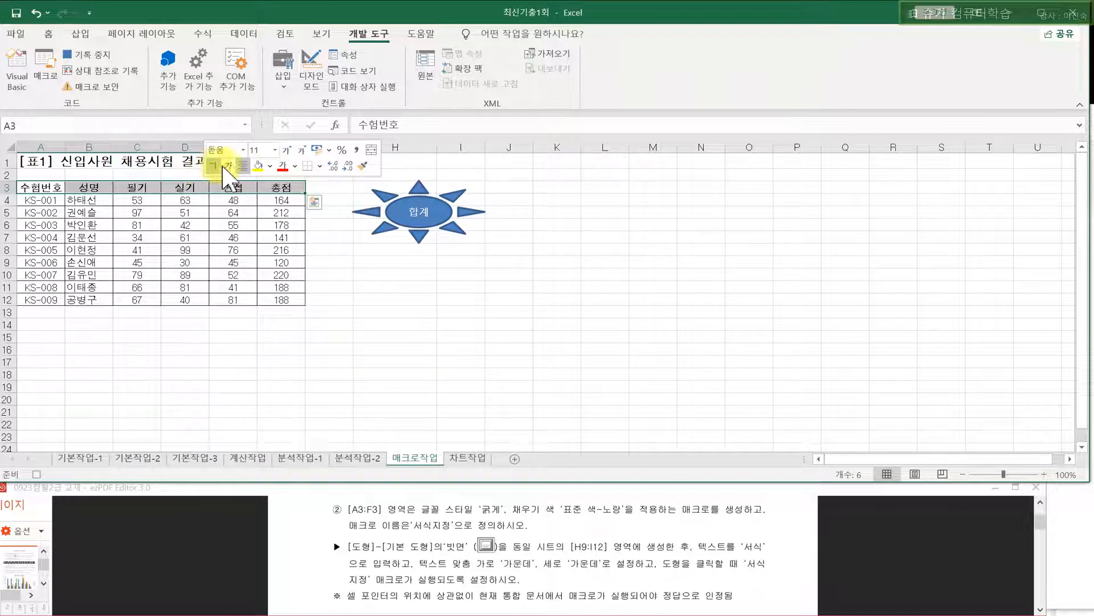
click(270, 166)
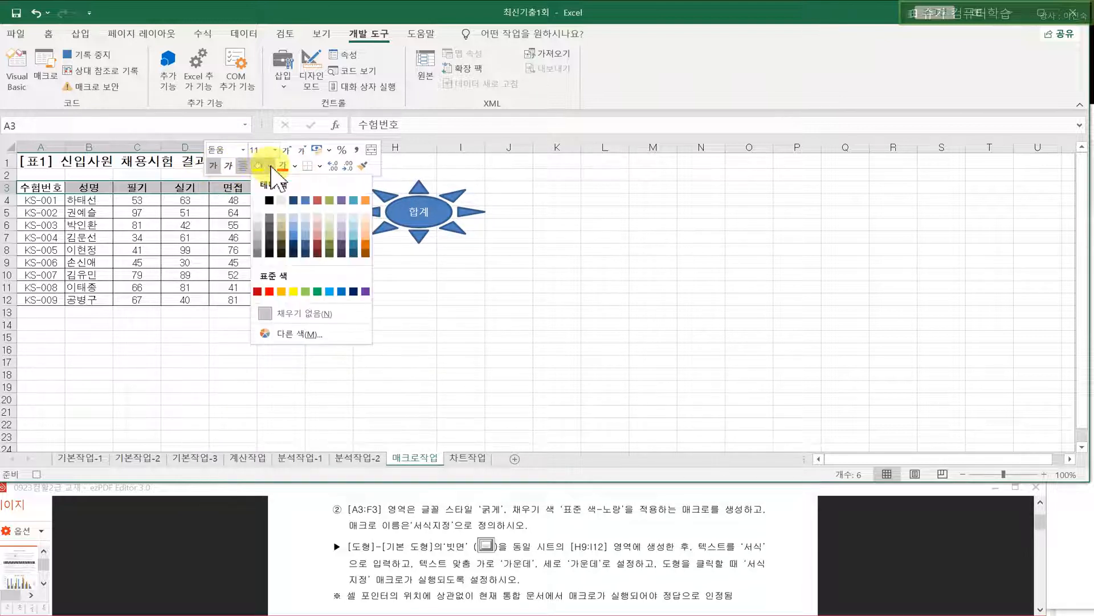
click(294, 292)
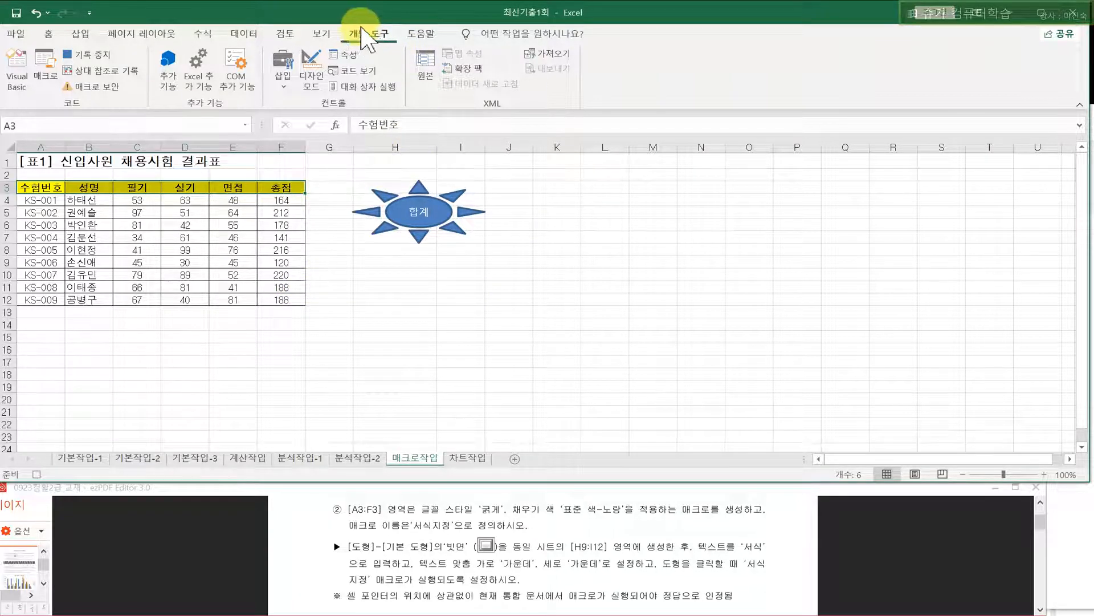
click(92, 56)
click(454, 297)
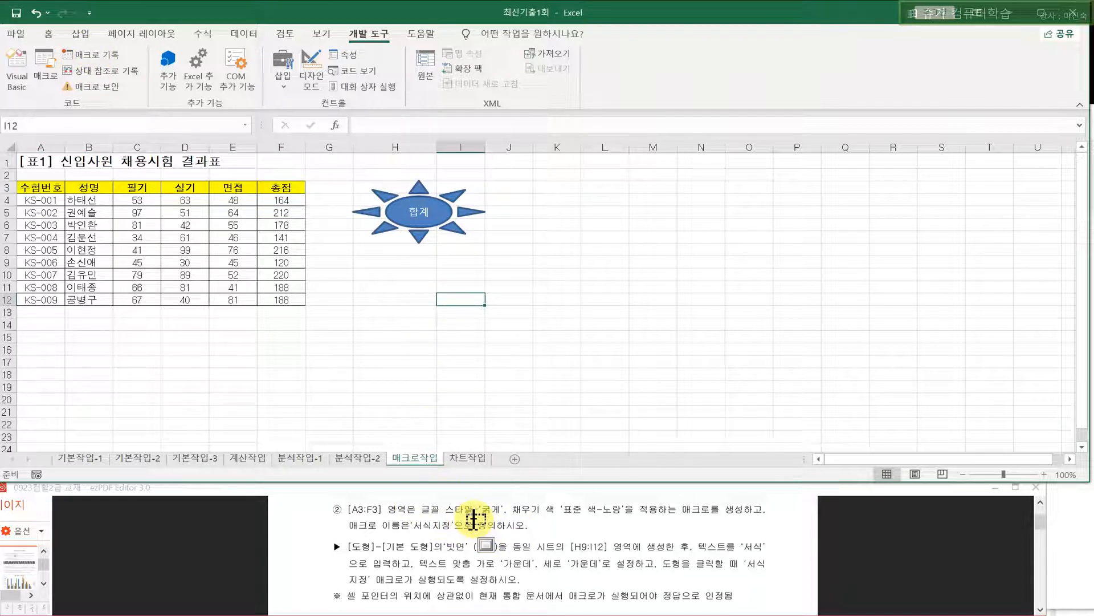
- Draw a 빗면 basic shape over cells H9:I12, the range given in the PDF, and label it 서식
drag(570, 546, 610, 545)
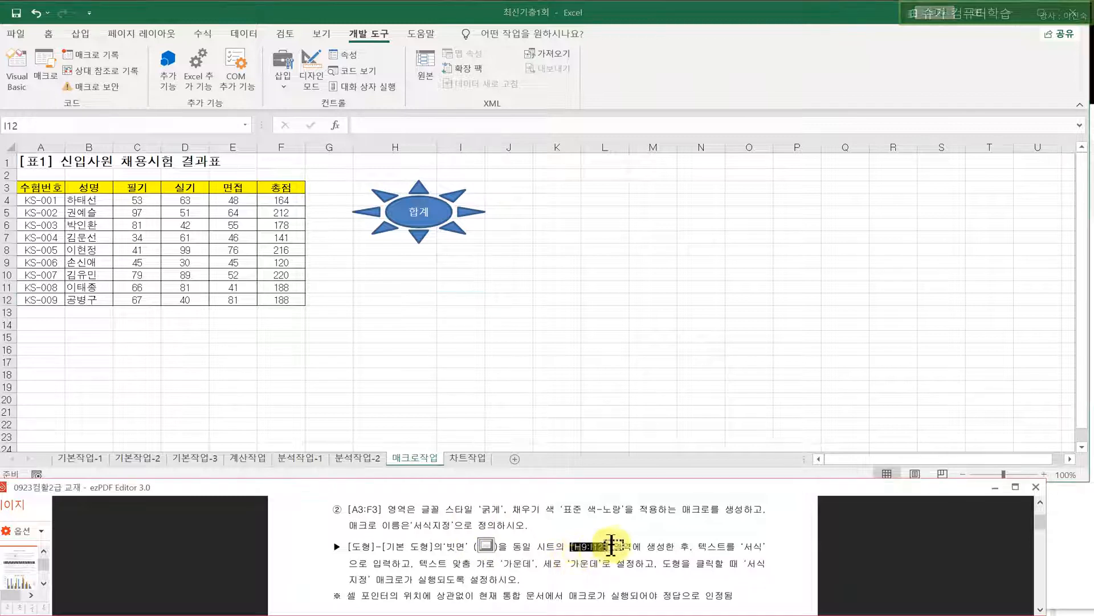
click(631, 546)
click(386, 147)
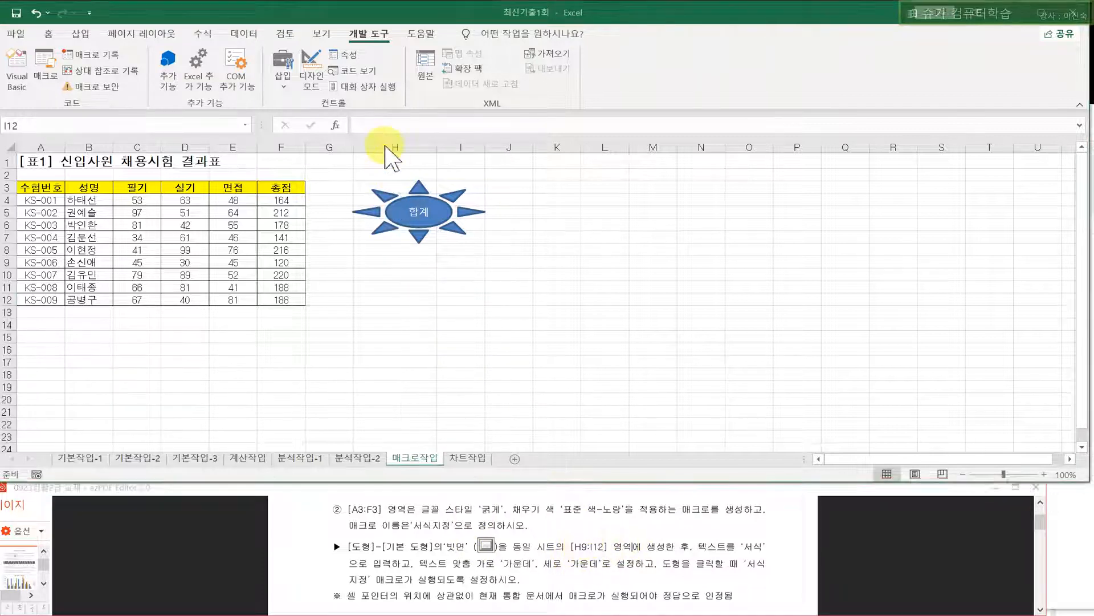
click(384, 147)
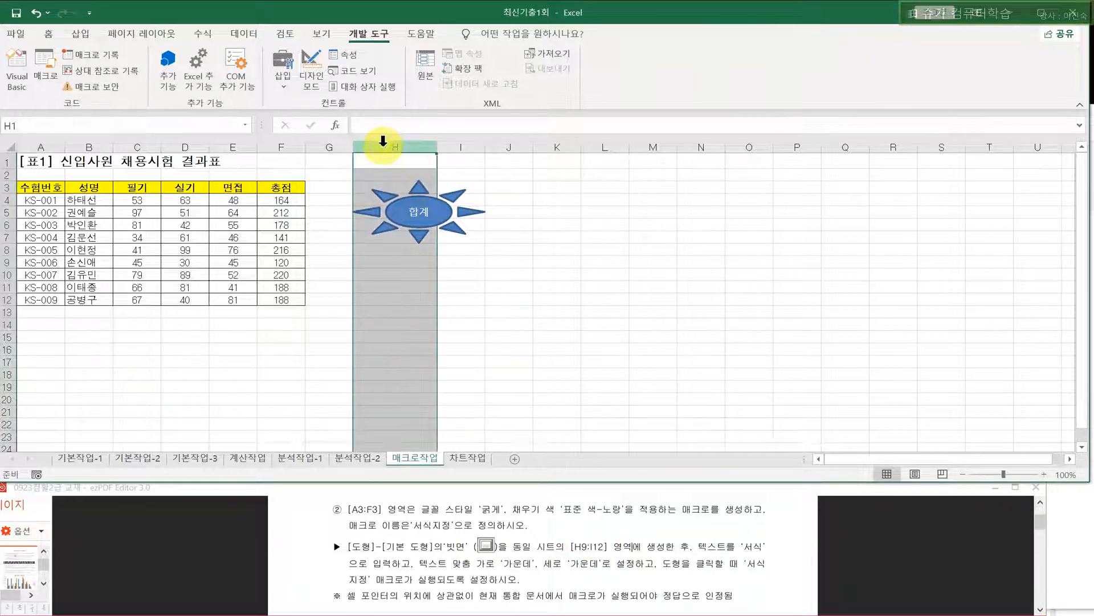
click(381, 263)
drag(387, 263, 452, 309)
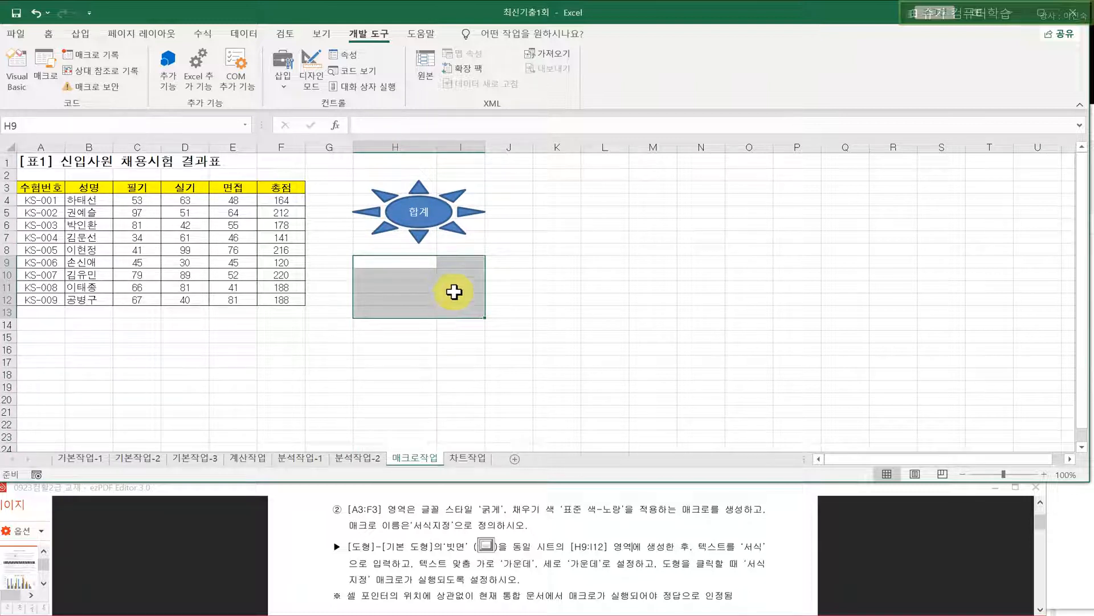
drag(427, 267, 469, 296)
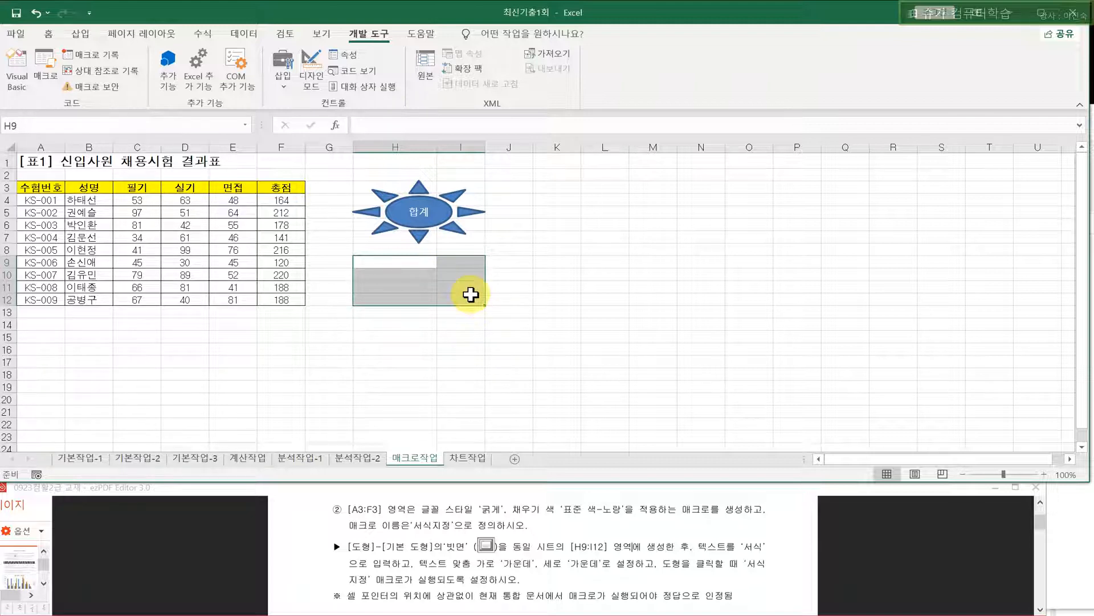
click(78, 34)
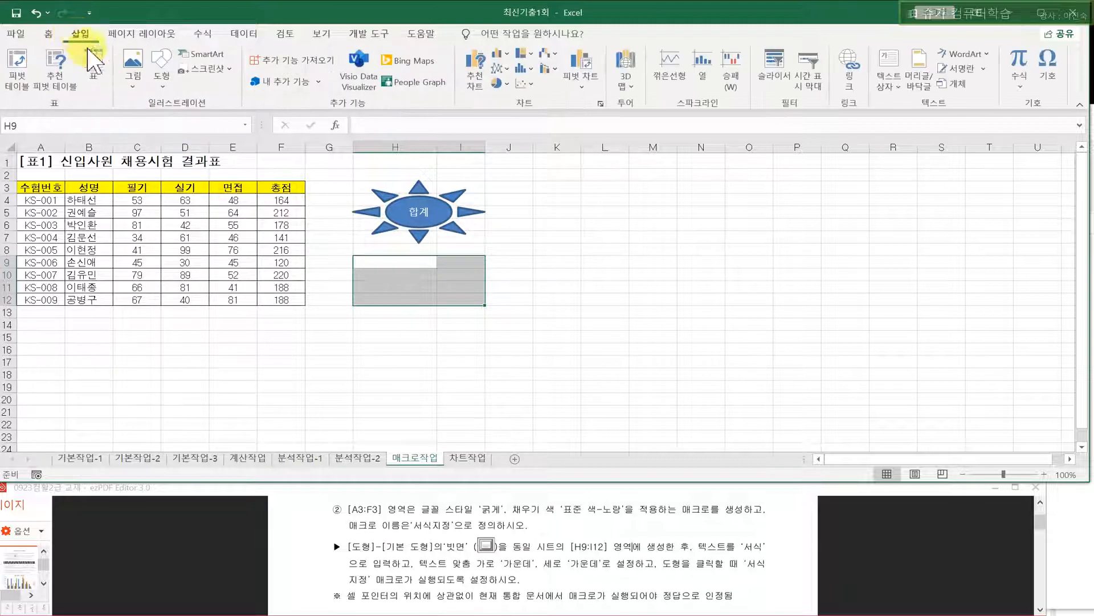
click(162, 71)
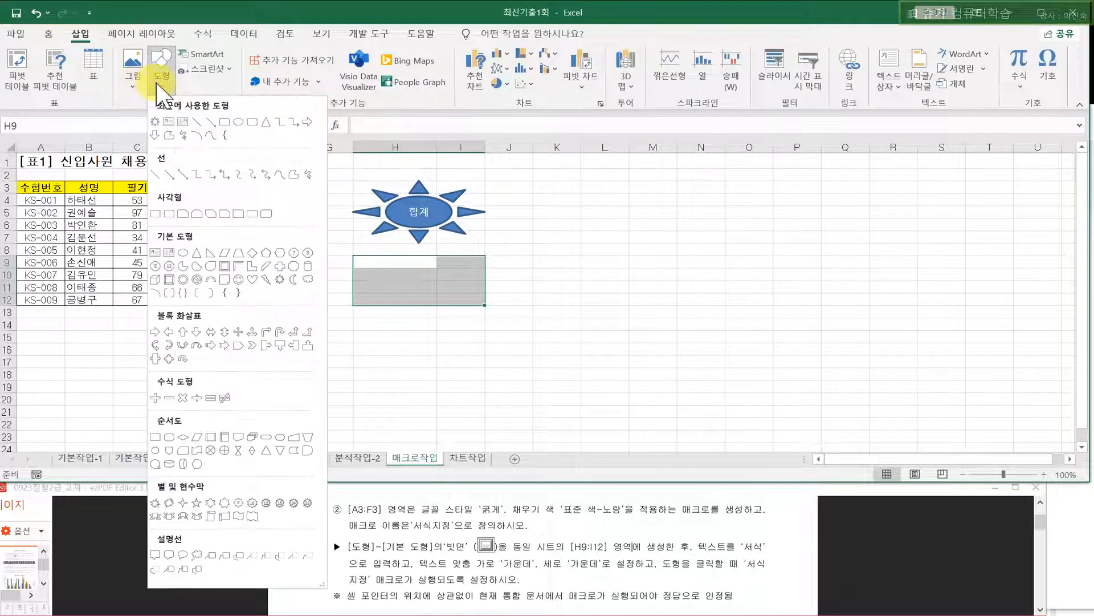
click(169, 279)
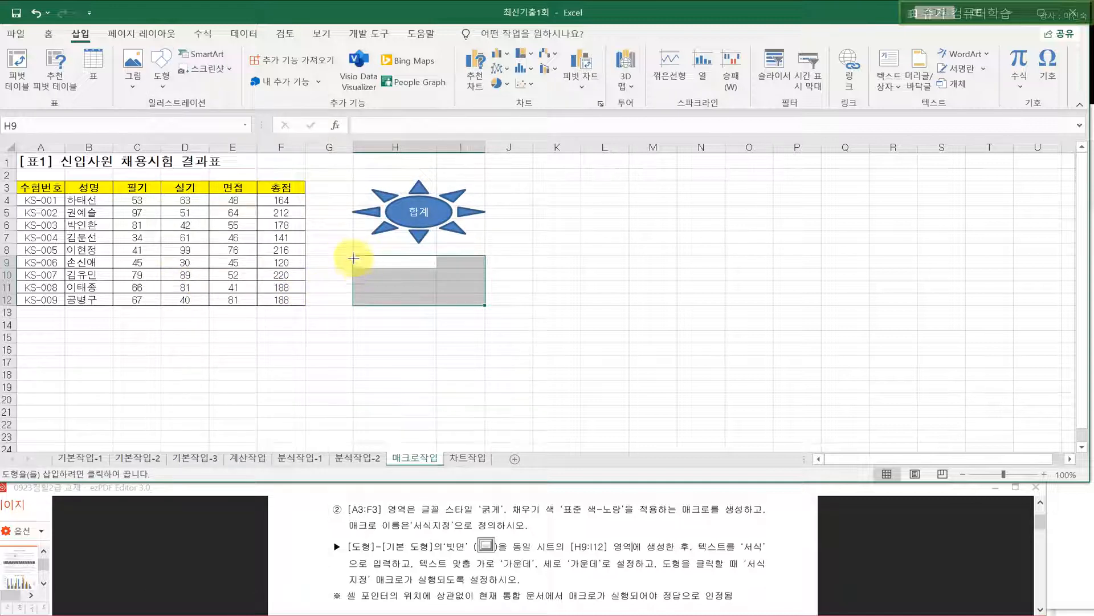
drag(353, 258, 502, 303)
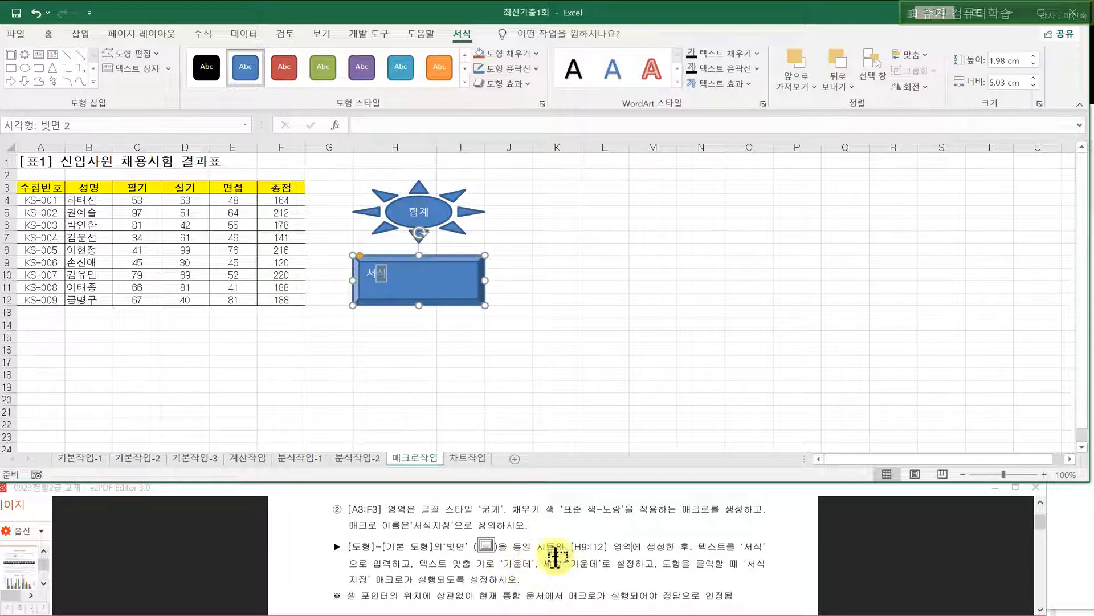
- Centre the 빗면 shape's text horizontally and vertically and assign the 서식지정 macro to the shape
click(49, 33)
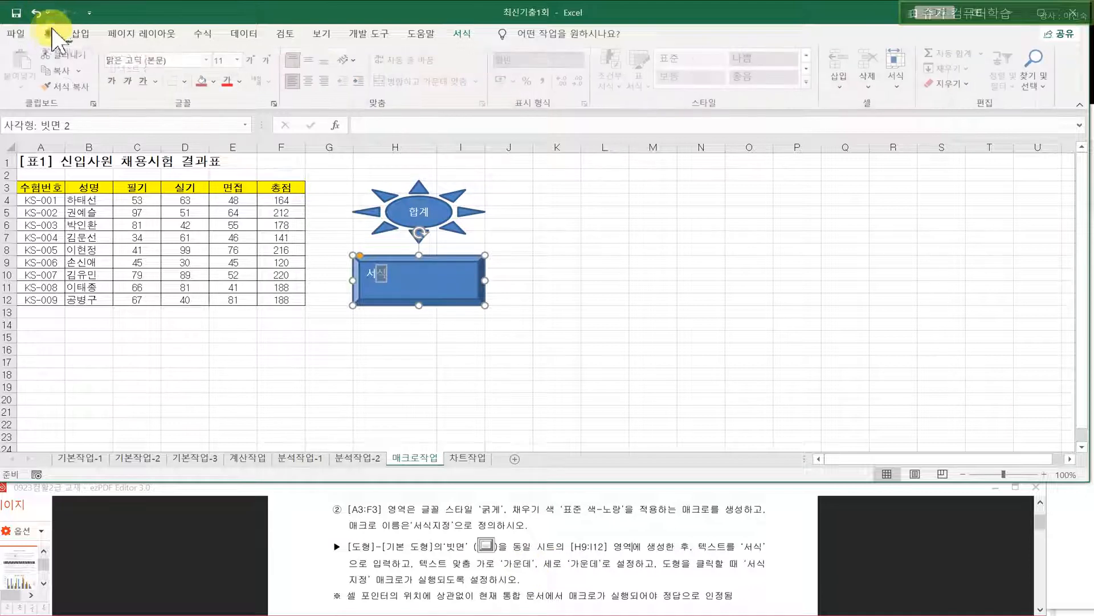
click(311, 81)
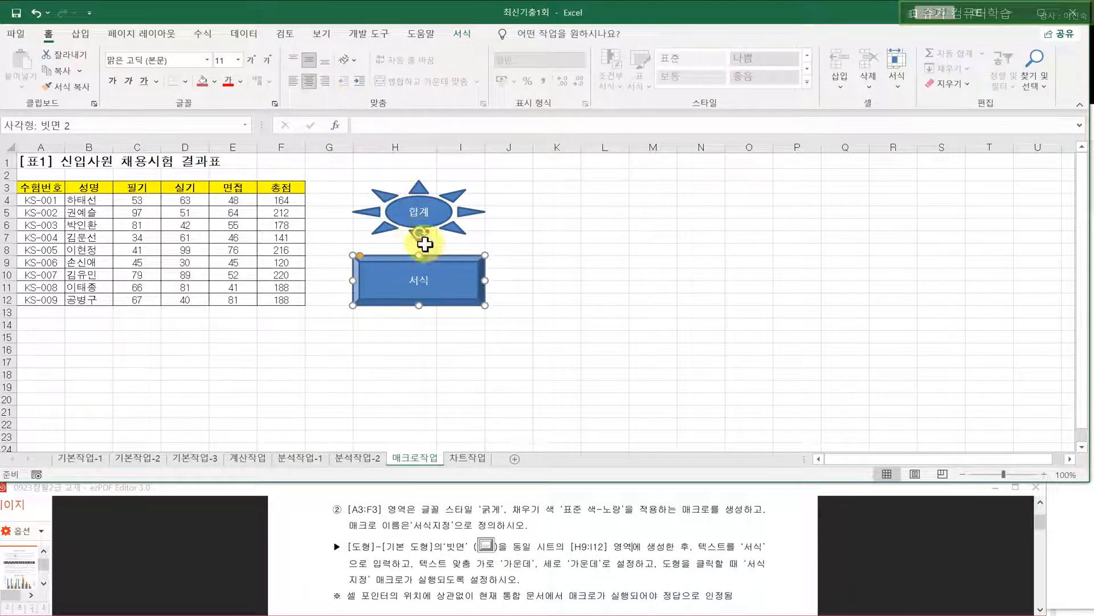
right_click(445, 269)
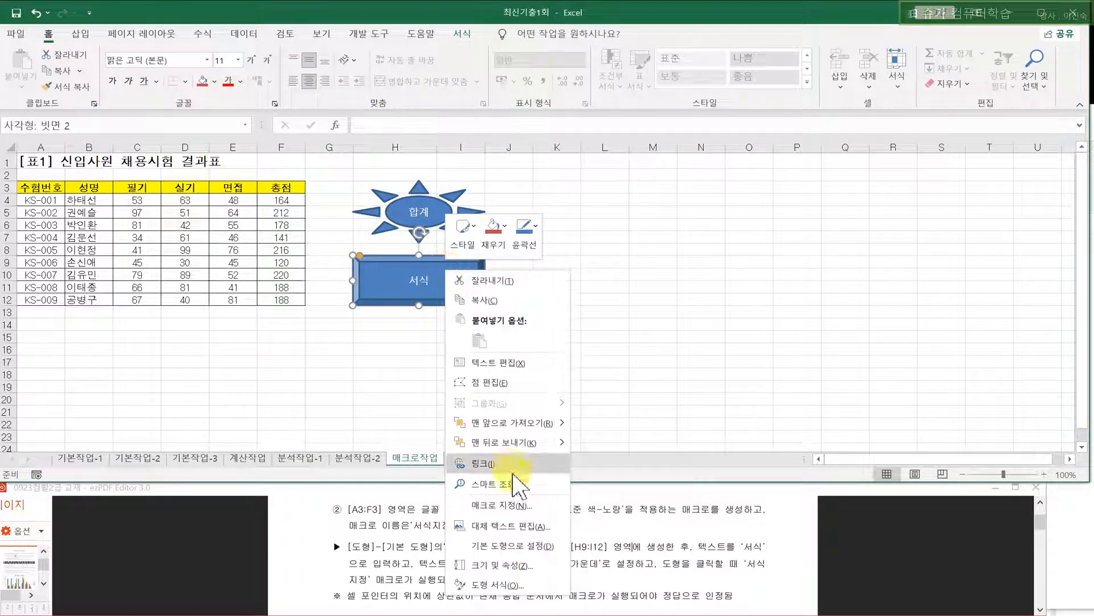
click(525, 509)
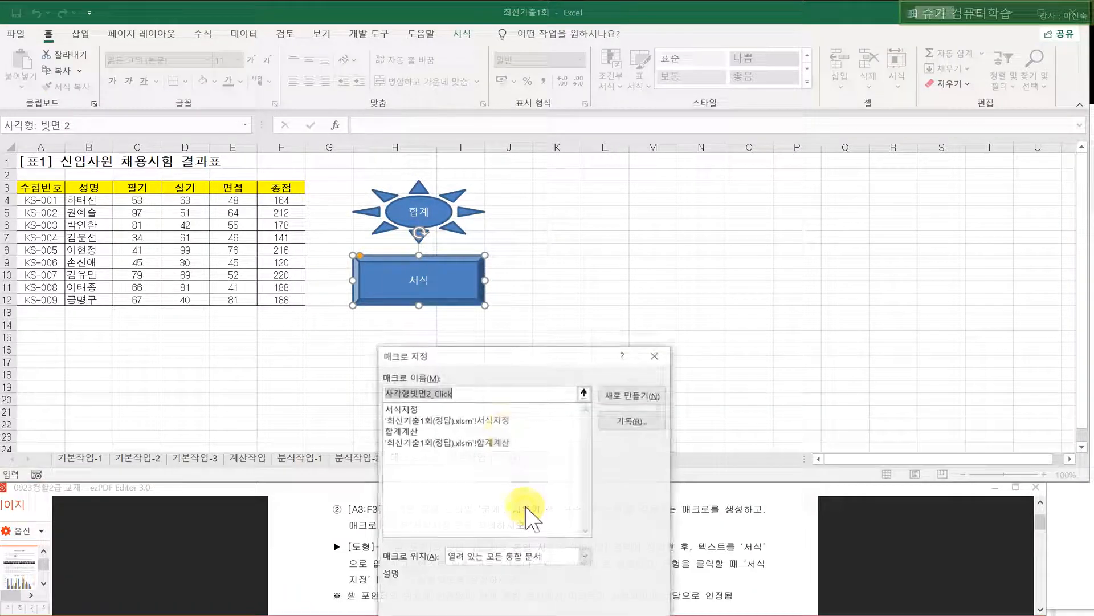
click(420, 409)
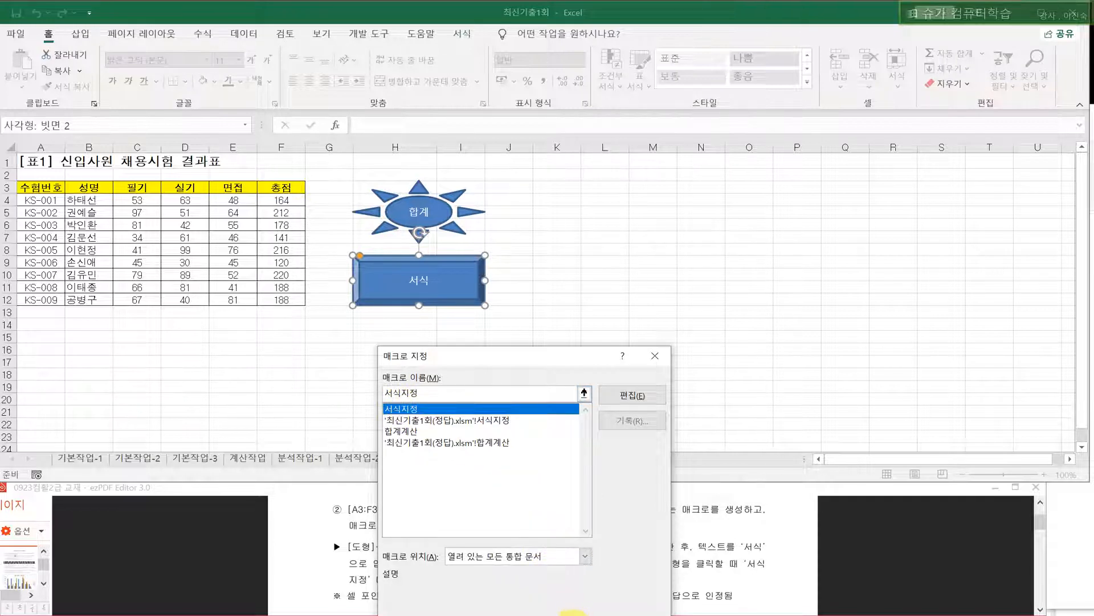
click(573, 612)
click(585, 351)
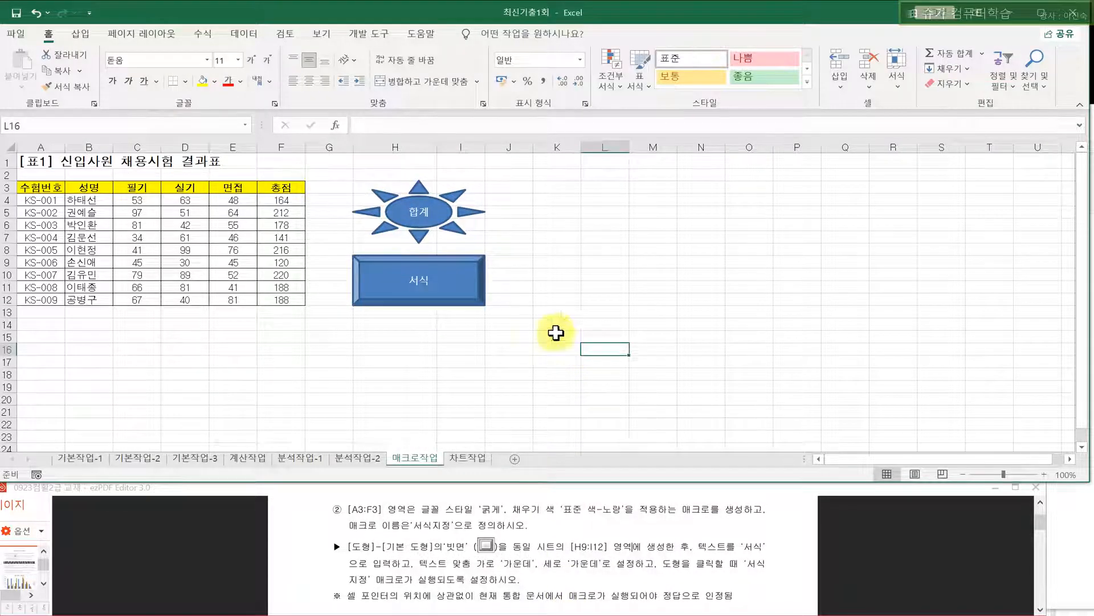
- Remove the bold style and fill from A3:F3, and run the 서식지정 macro from the 빗면 shape to reapply them
drag(54, 185, 274, 194)
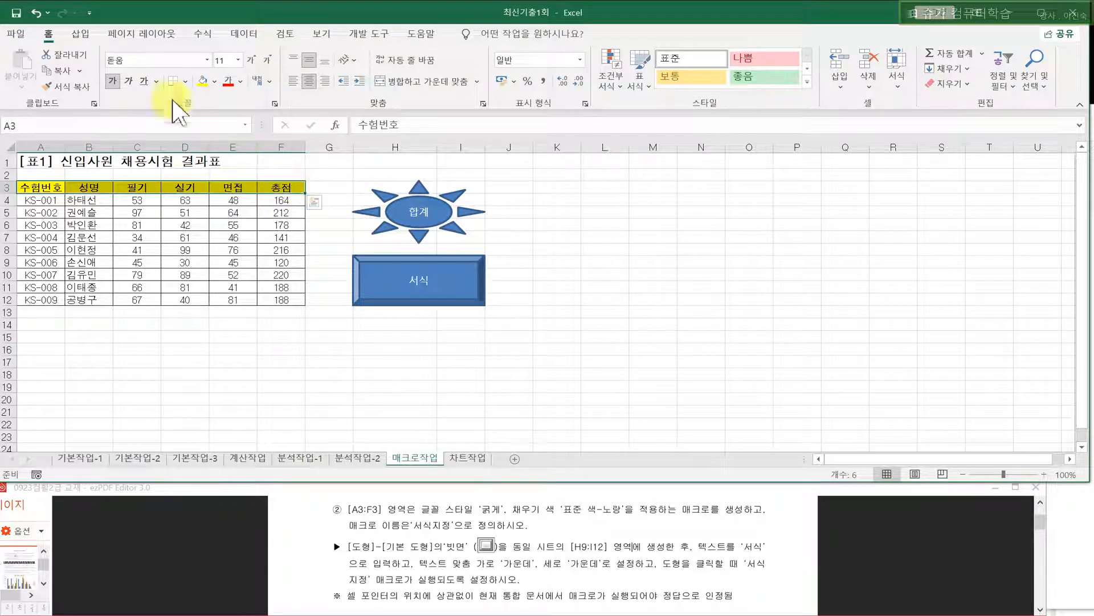
click(112, 82)
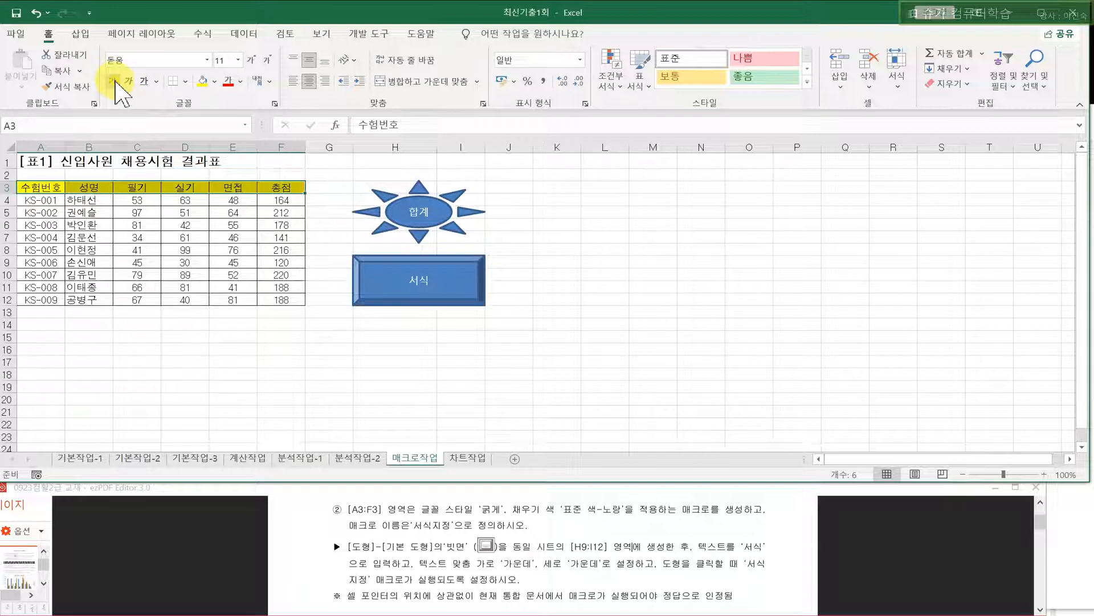
click(215, 81)
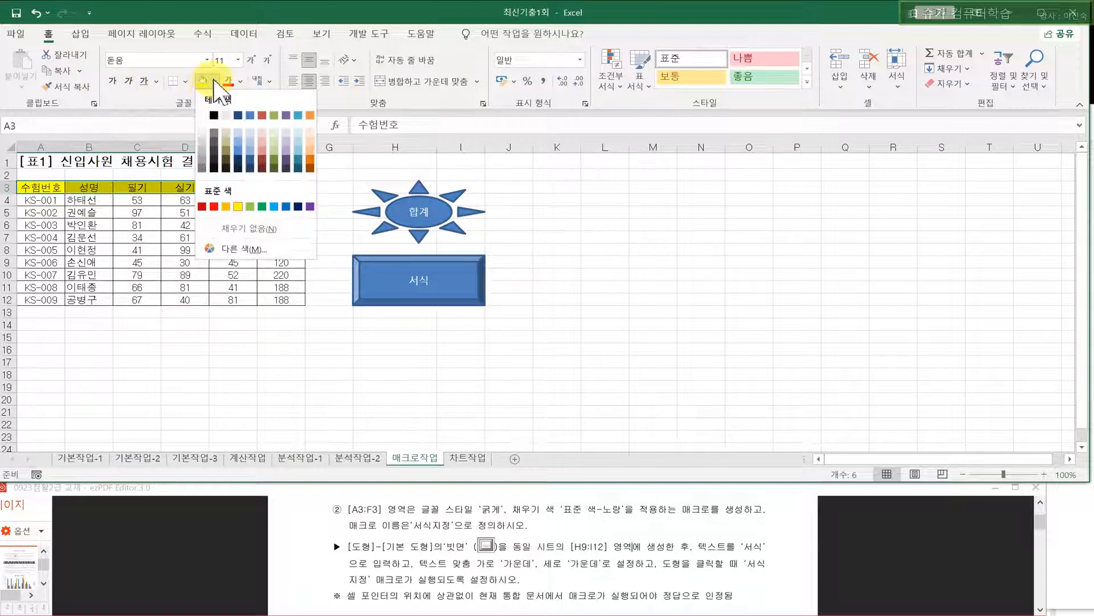
click(248, 229)
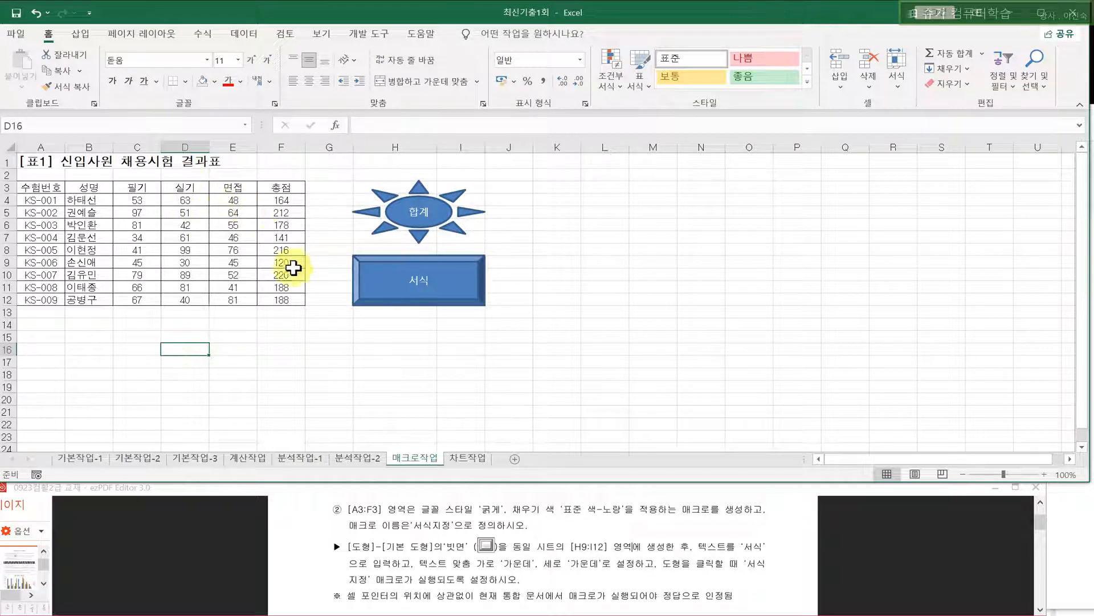
click(329, 337)
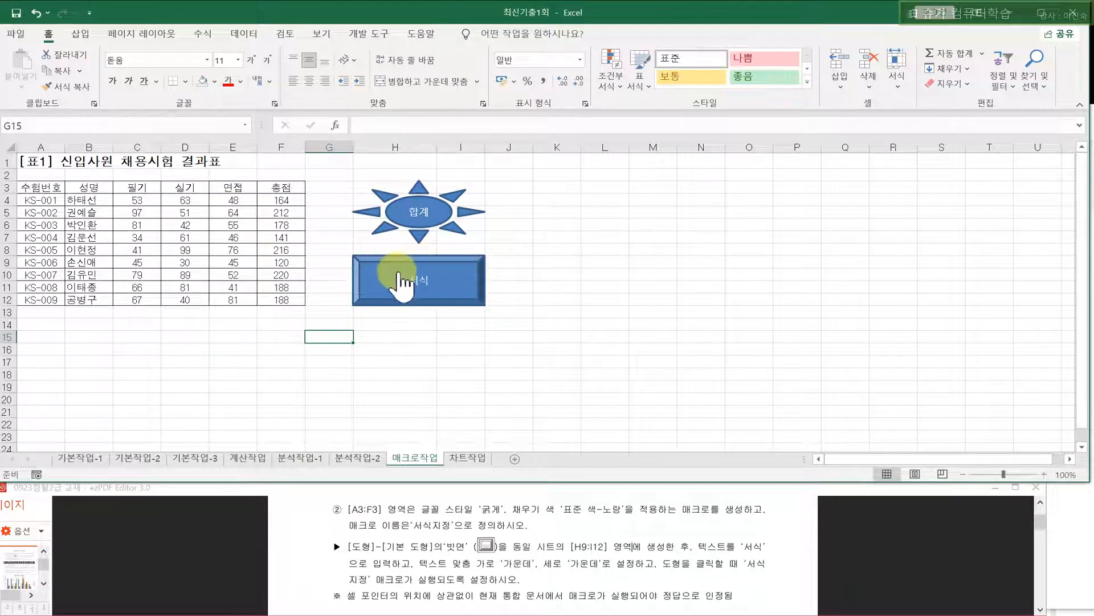
click(406, 281)
click(619, 312)
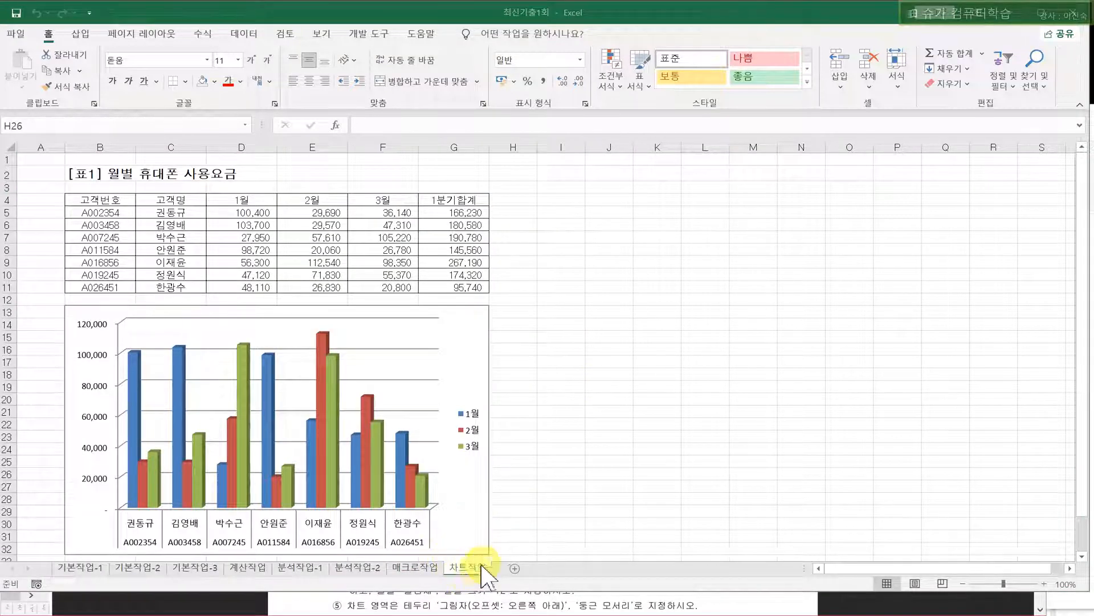
- With the 차트작업 sheet open, read the first chart task in the PDF, checking the chart type and horizontal axis label range
click(439, 603)
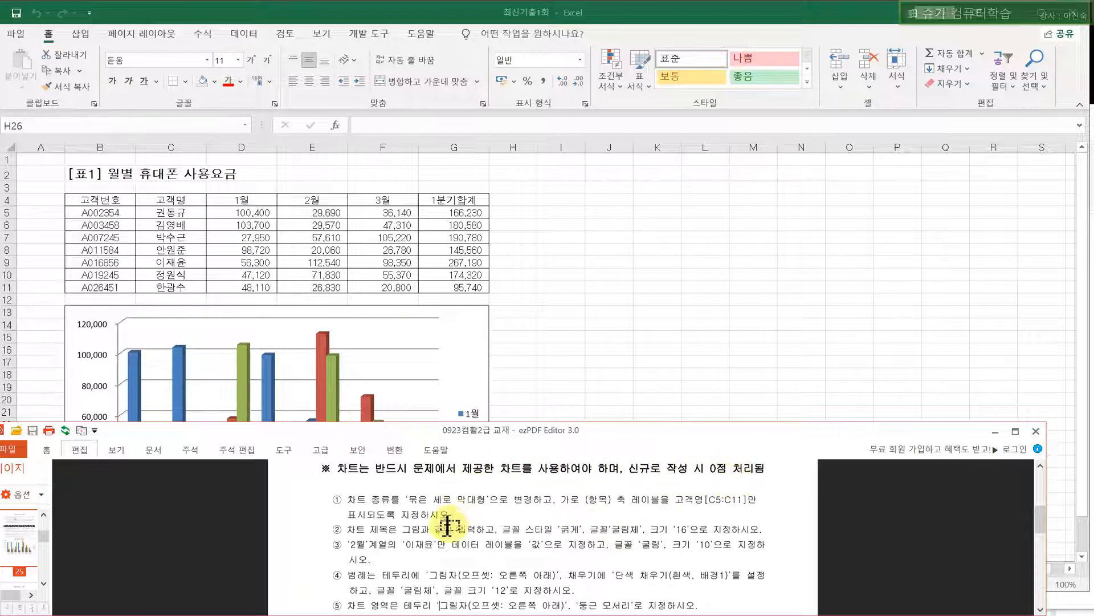
drag(358, 504, 462, 505)
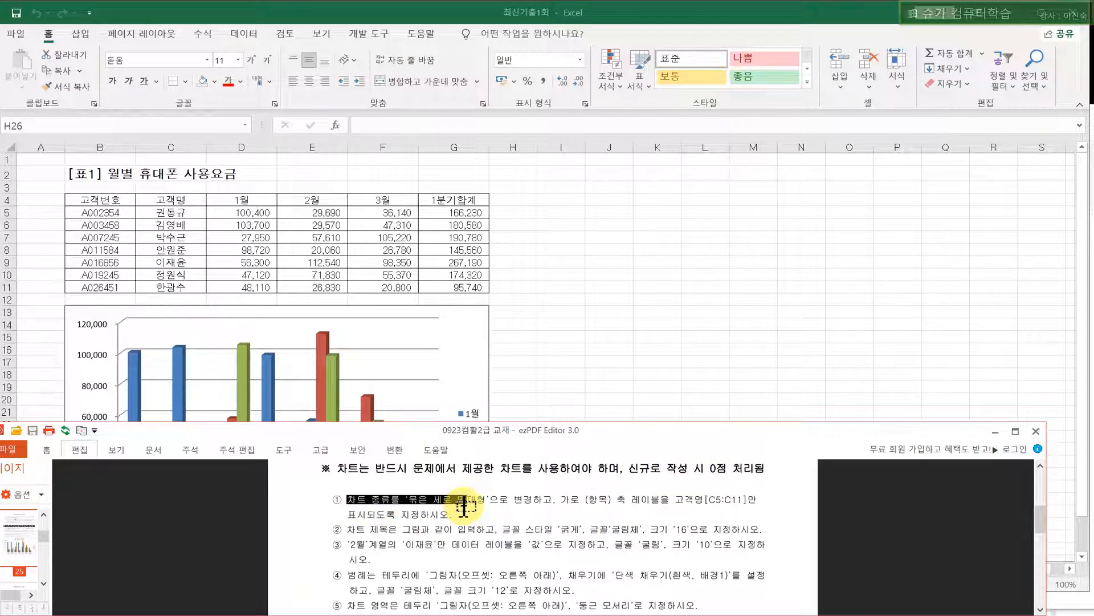
click(536, 505)
drag(560, 503, 670, 504)
click(655, 507)
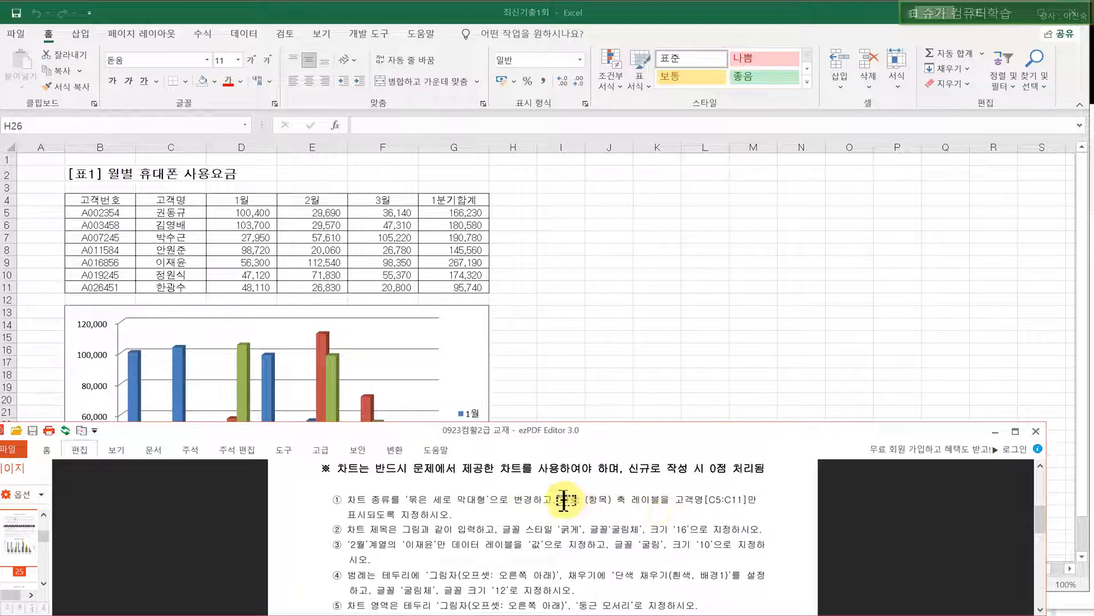
drag(562, 501, 747, 501)
click(748, 513)
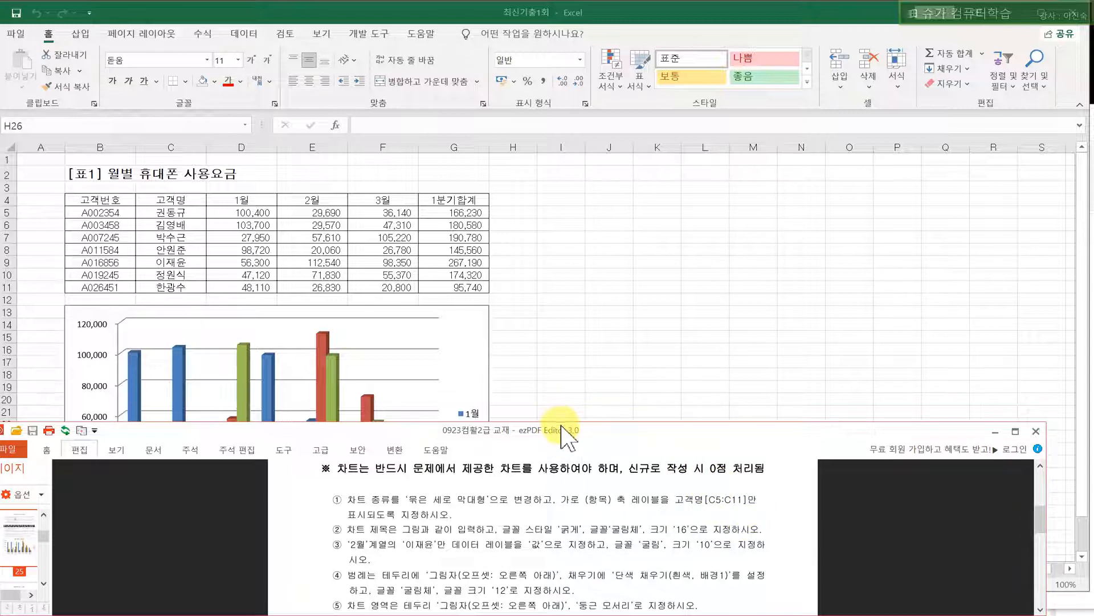
- Shorten the spreadsheet window so the chart and the PDF instructions are visible together, and select the chart
click(568, 360)
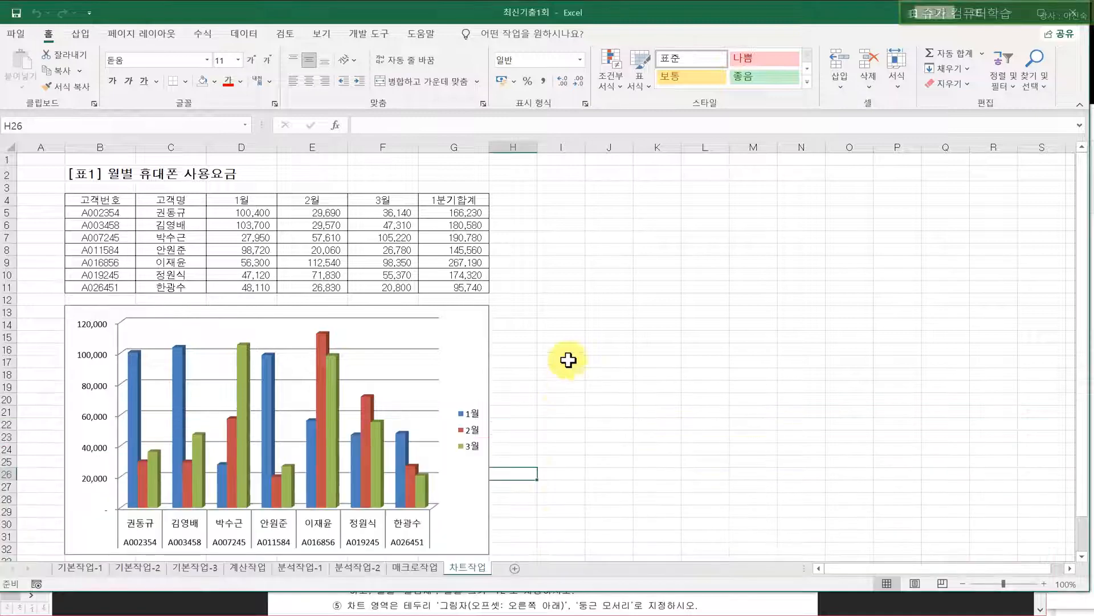
scroll(557, 350, down, 5)
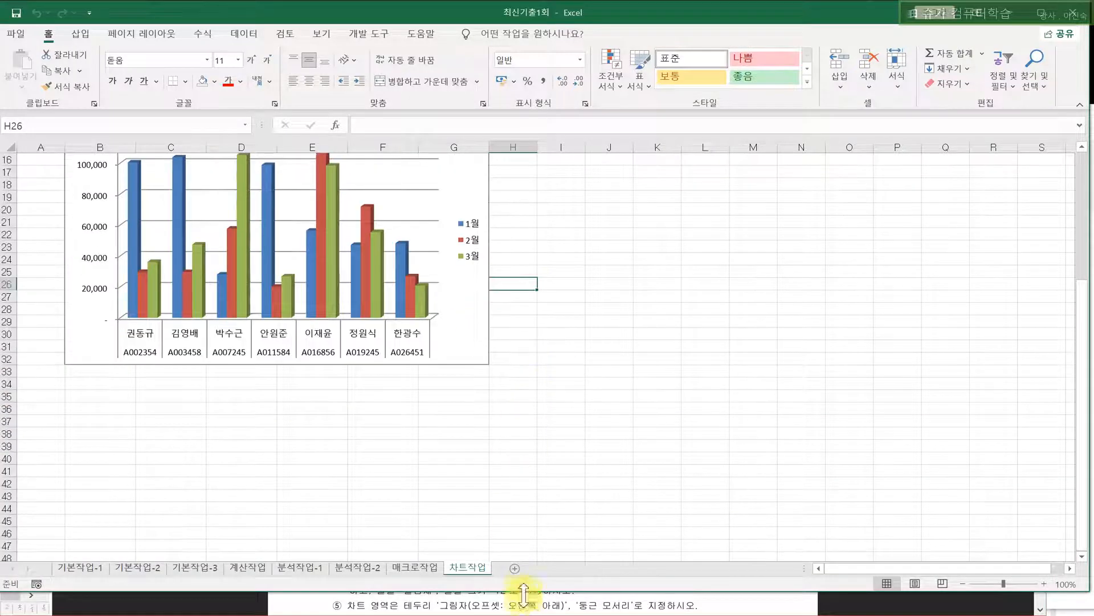
drag(525, 590, 507, 451)
click(479, 344)
scroll(479, 347, up, 1)
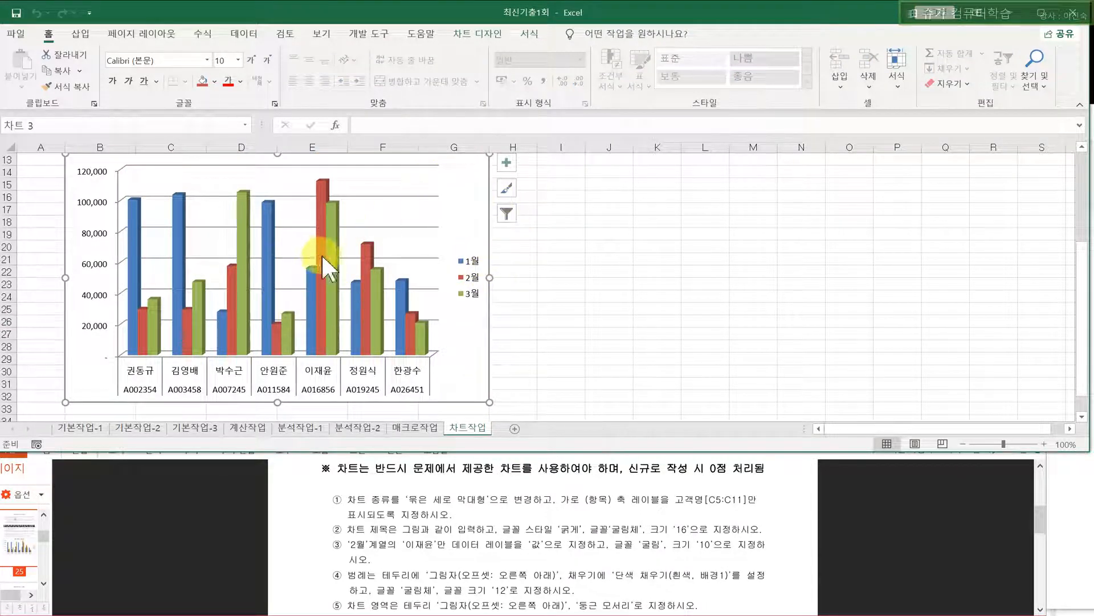
- Change the chart type to clustered column (묶은 세로 막대형)
right_click(455, 180)
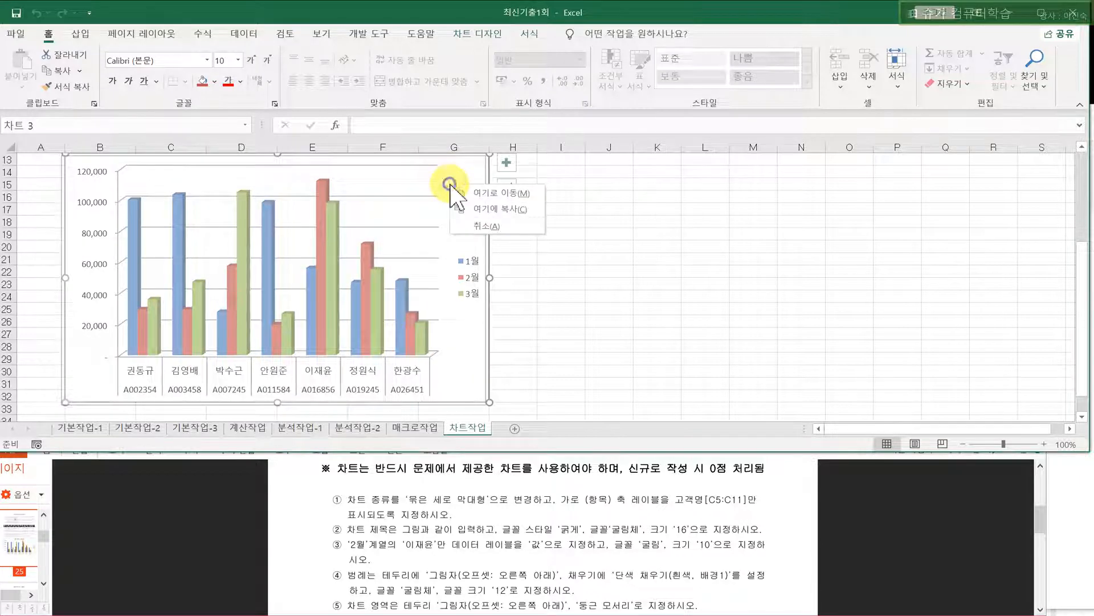
click(482, 227)
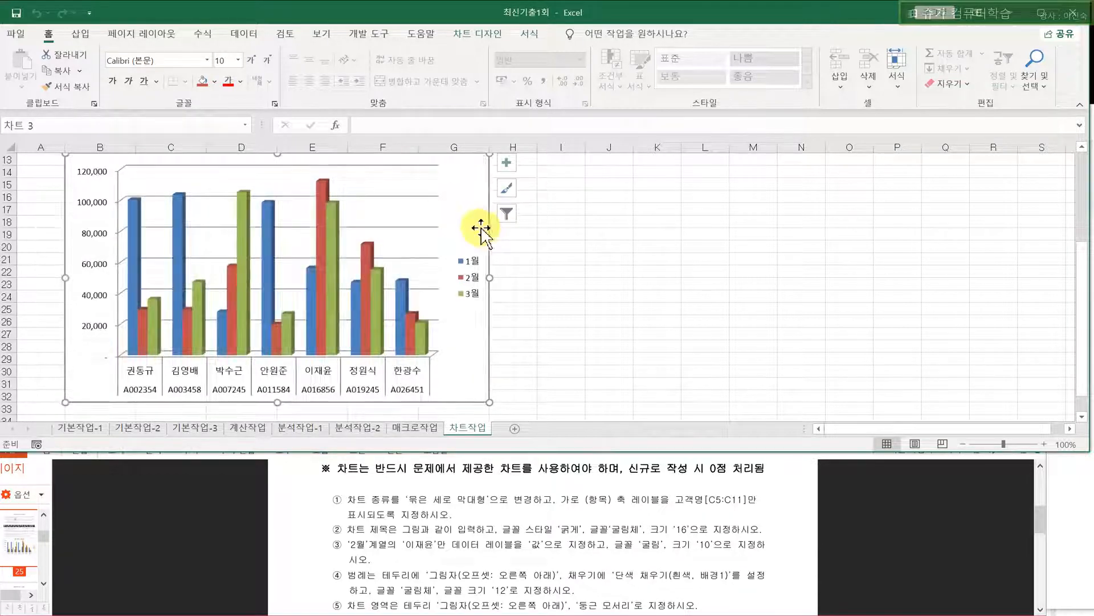
right_click(462, 170)
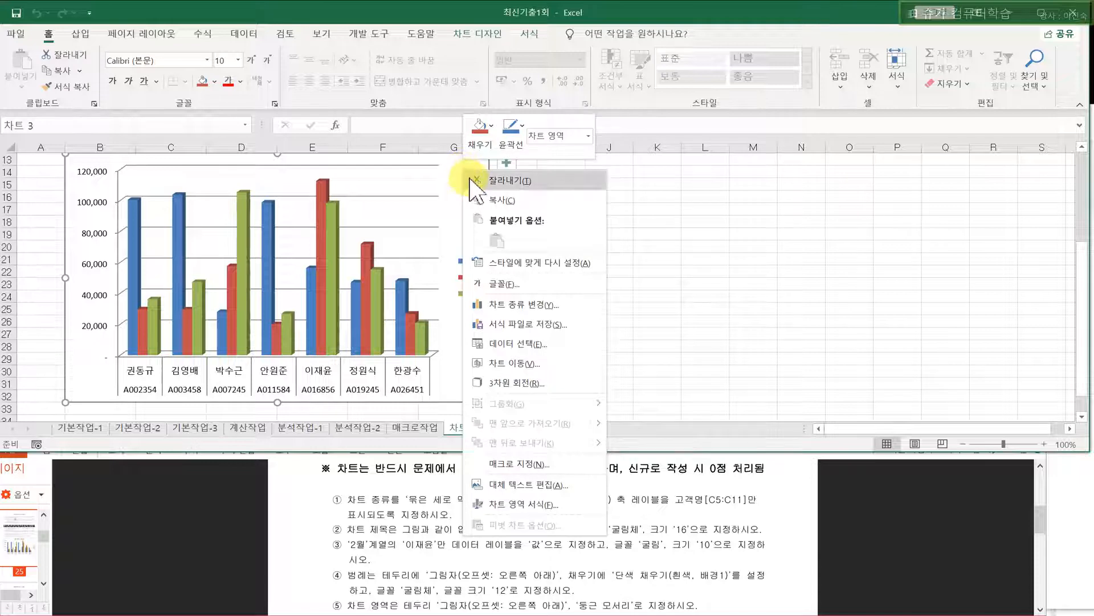
click(565, 309)
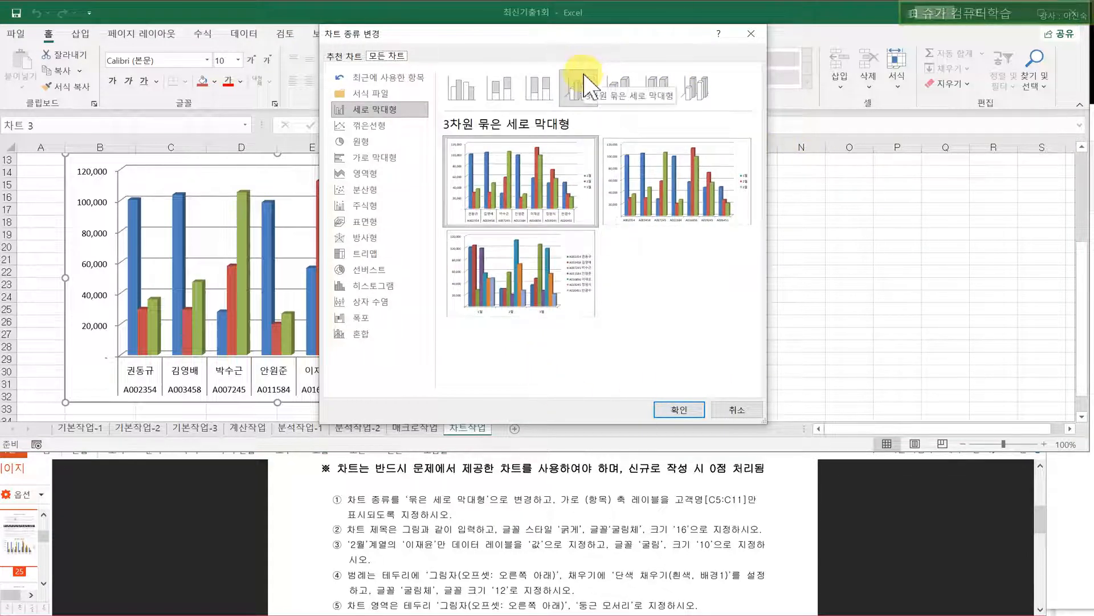
click(469, 103)
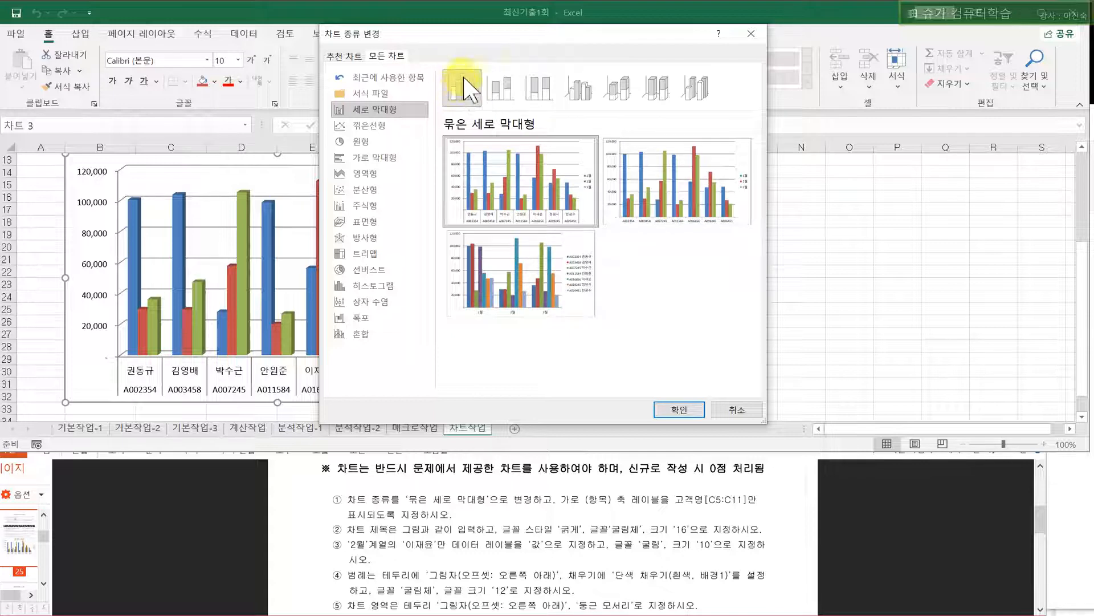
click(681, 408)
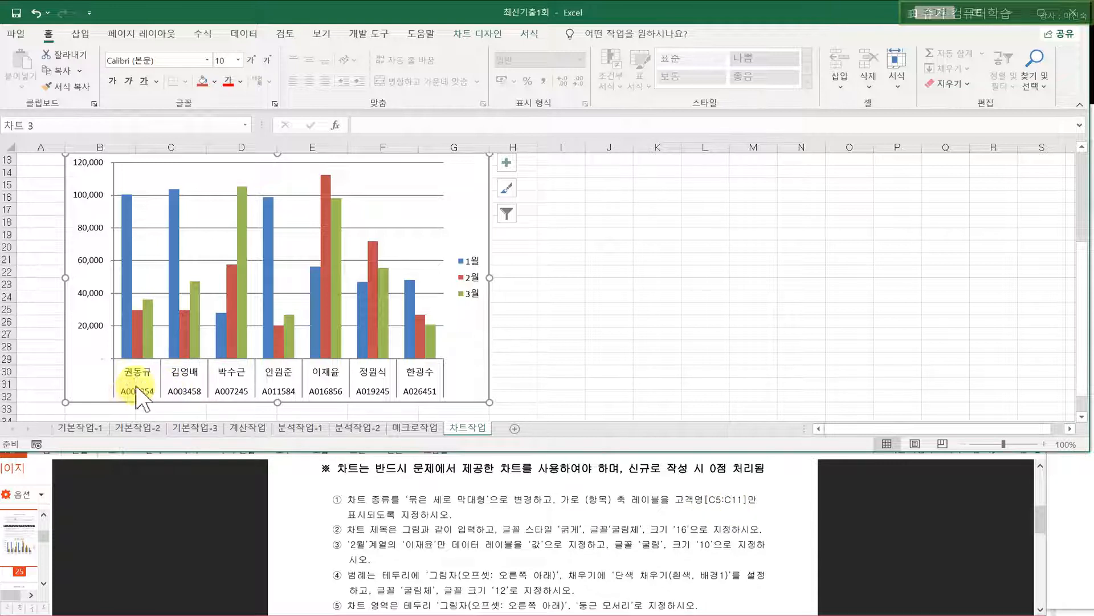
- Compare the chart with the PDF sample, and set its horizontal axis label range to the customer names in C5:C11
click(470, 525)
scroll(471, 528, down, 5)
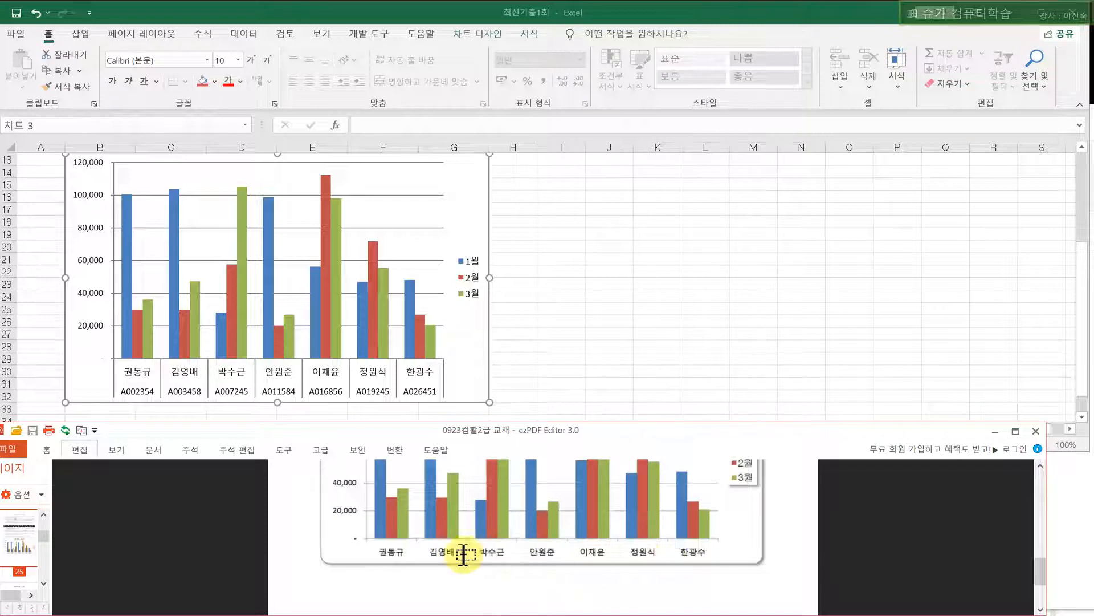
scroll(597, 546, up, 5)
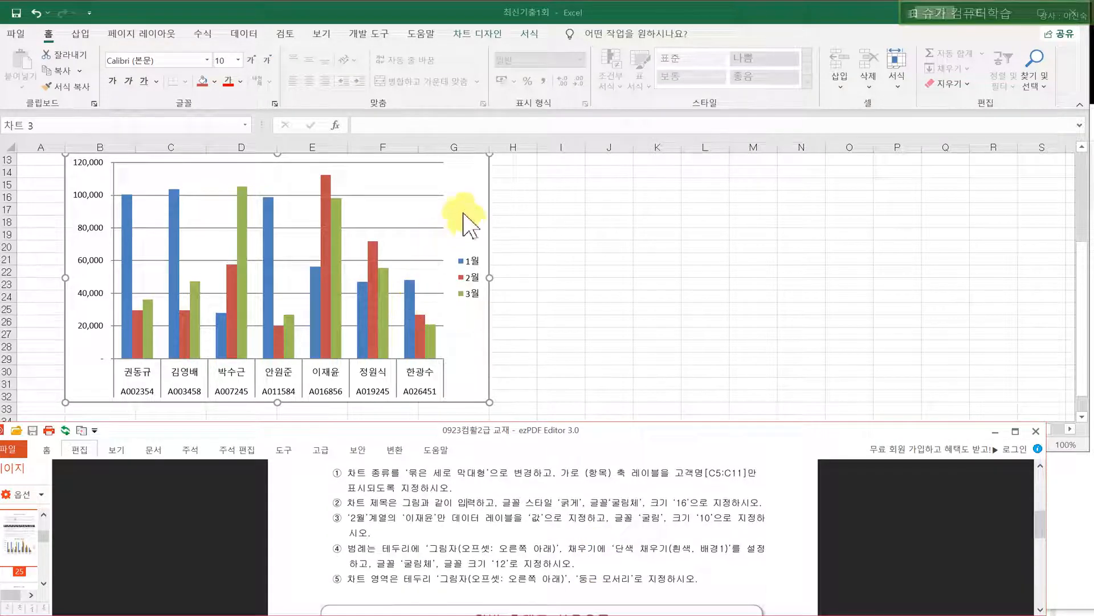
click(463, 195)
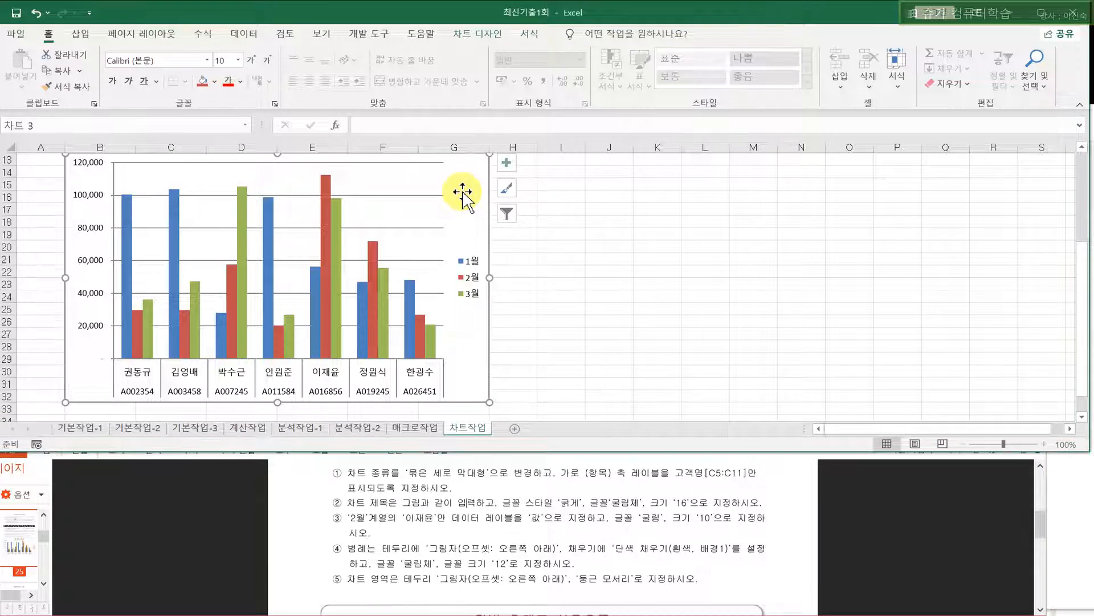
right_click(460, 192)
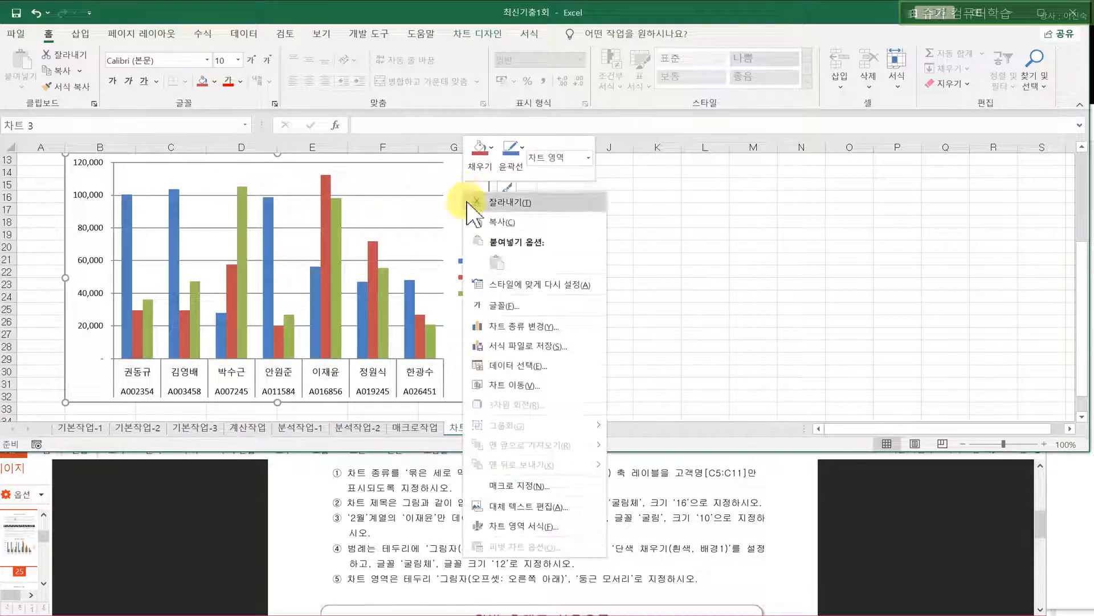
click(546, 366)
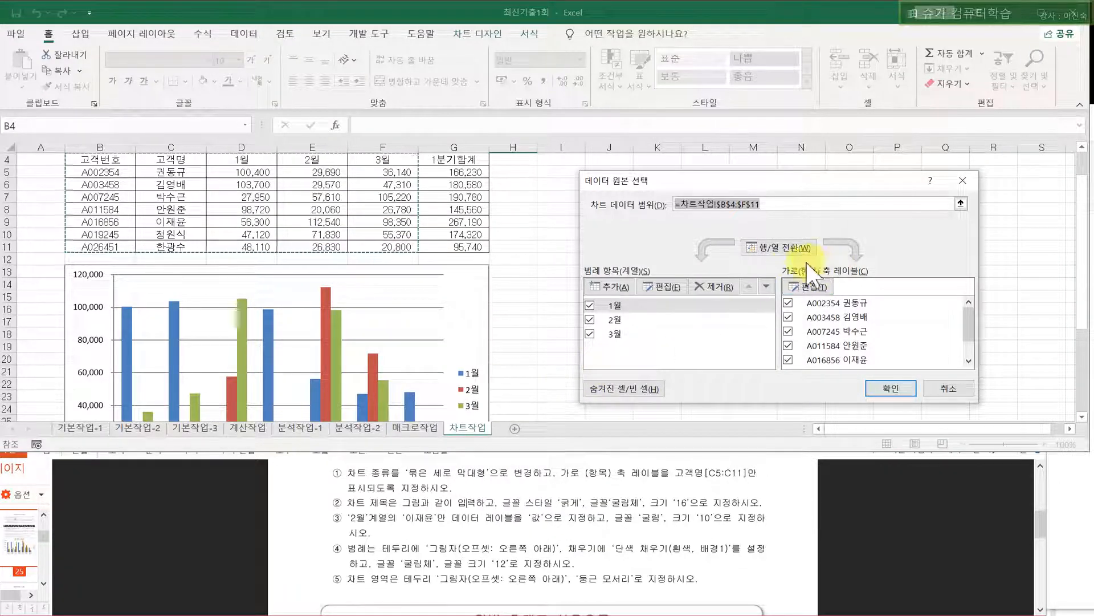
click(805, 287)
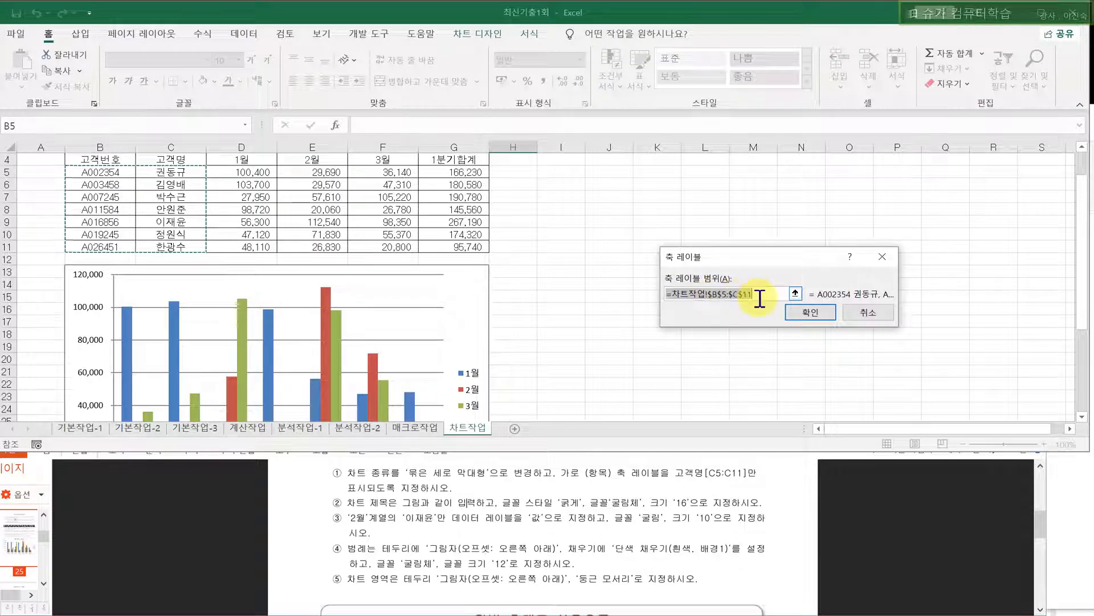
click(171, 172)
drag(167, 172, 171, 246)
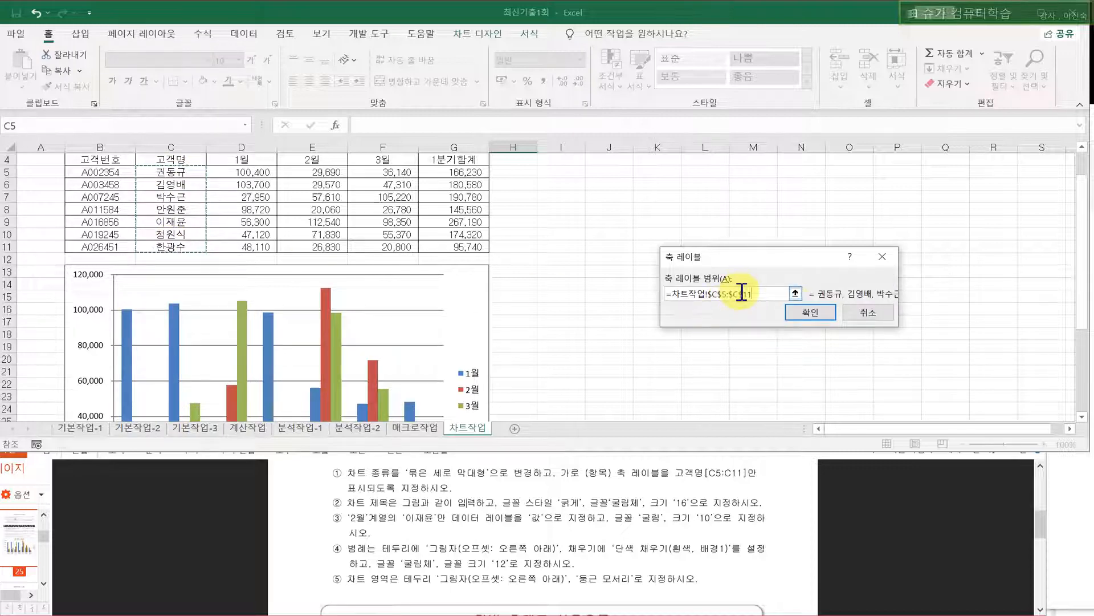
click(809, 312)
click(901, 391)
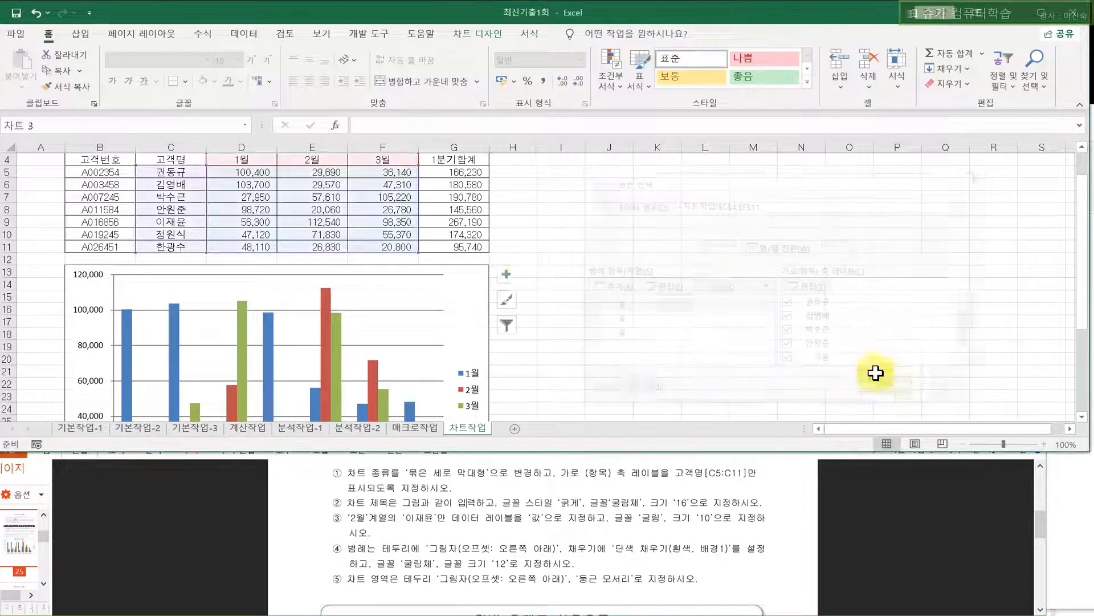
scroll(450, 285, down, 4)
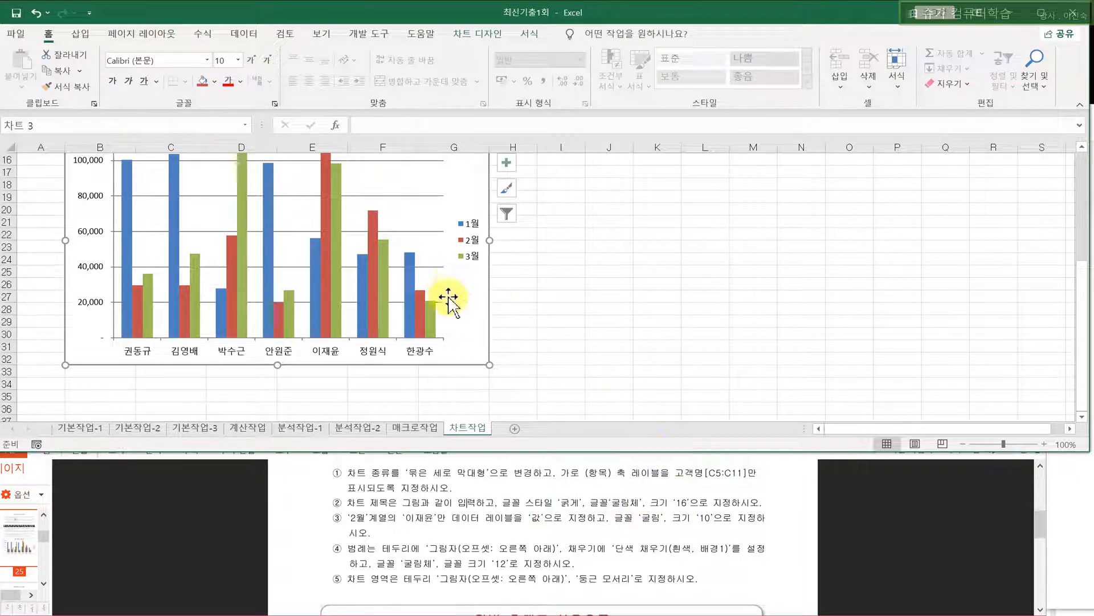
- Check the second chart task in the PDF and add a chart title above the plot area
click(542, 533)
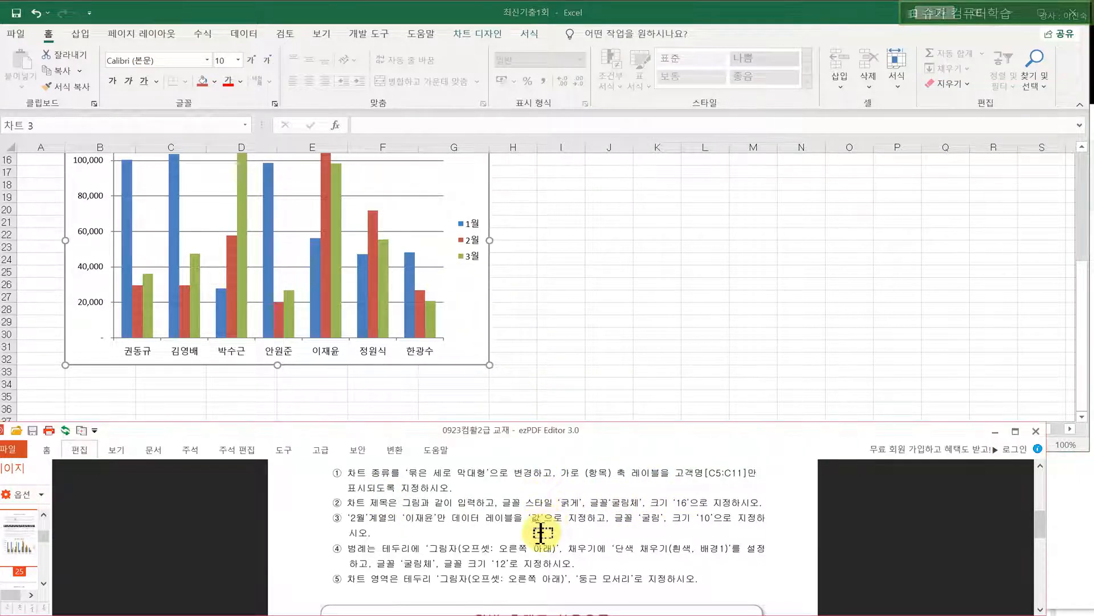
scroll(543, 533, down, 2)
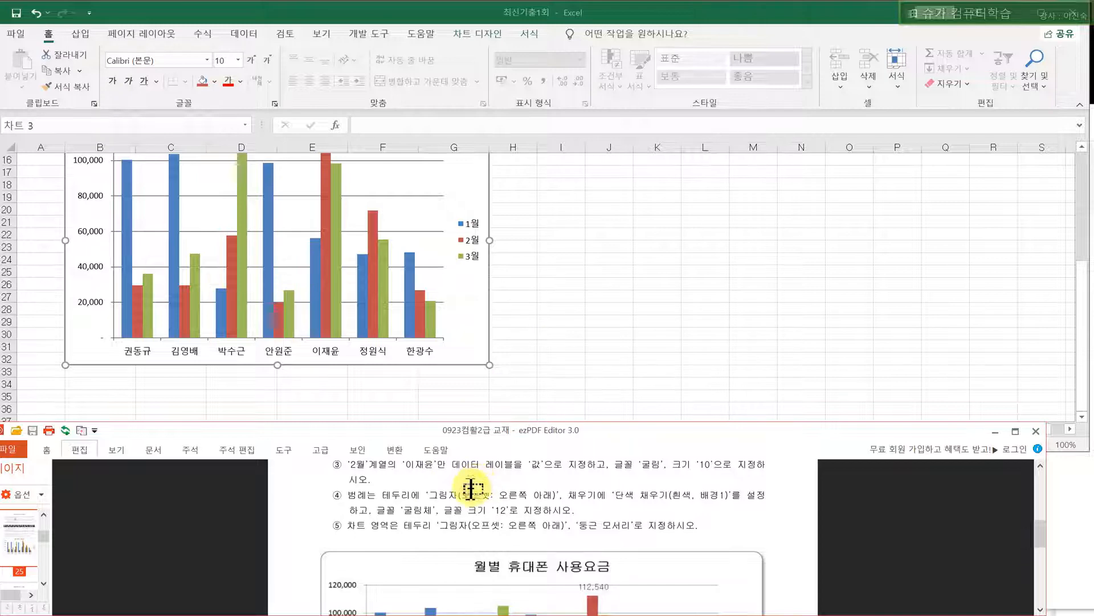
scroll(471, 488, up, 1)
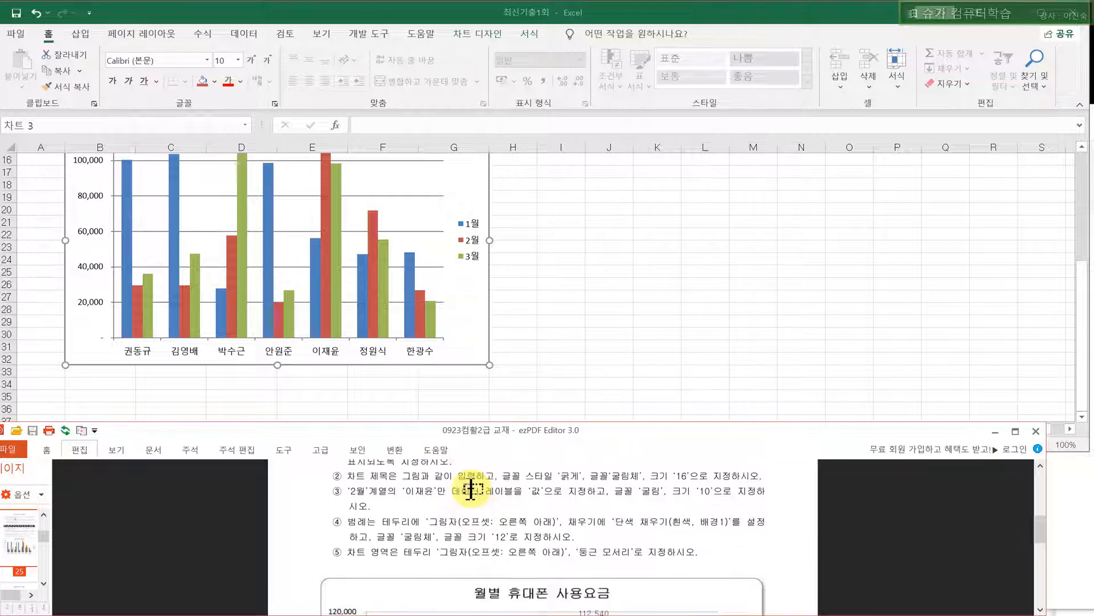
click(471, 184)
scroll(470, 184, up, 1)
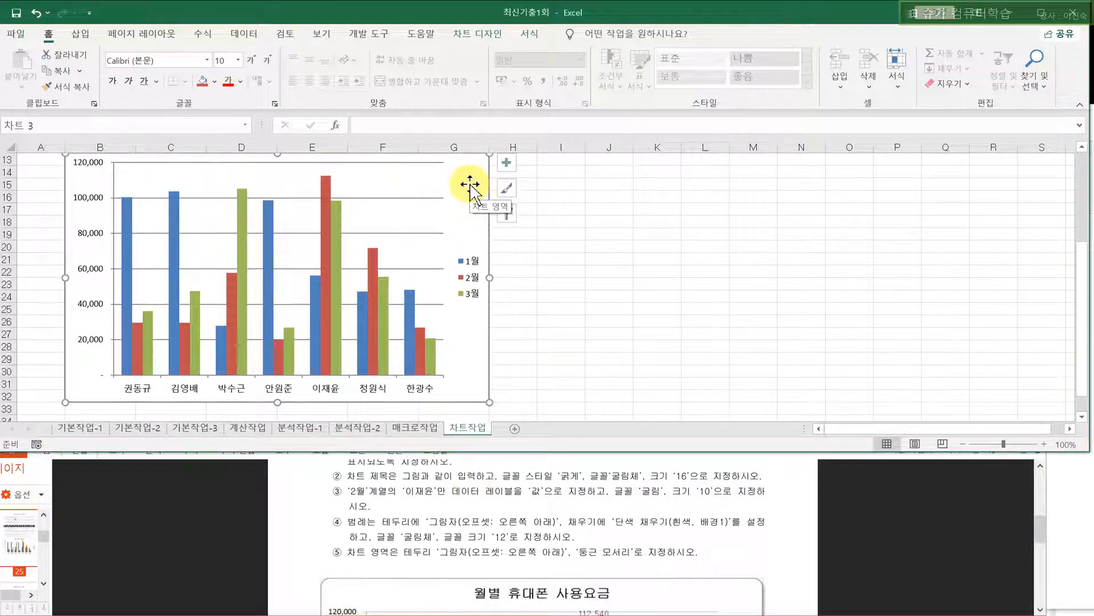
click(507, 165)
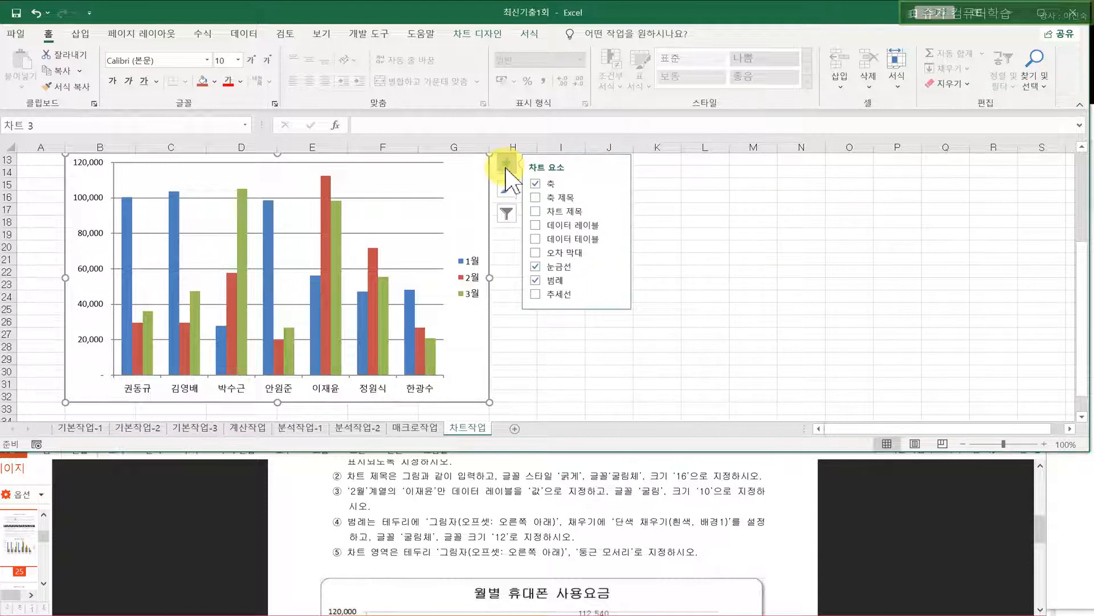
click(536, 212)
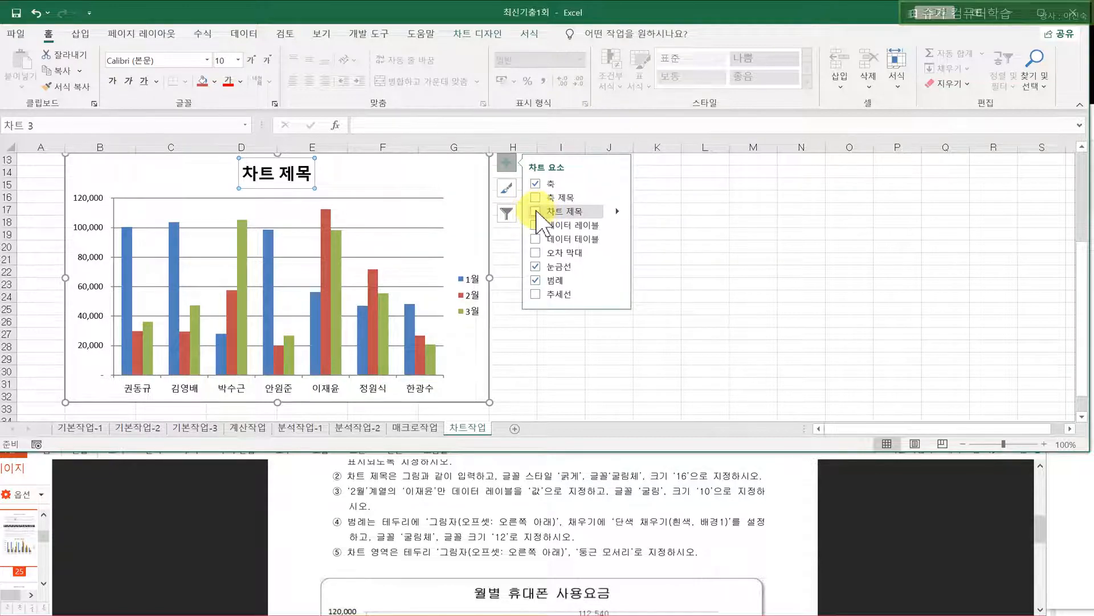
click(536, 212)
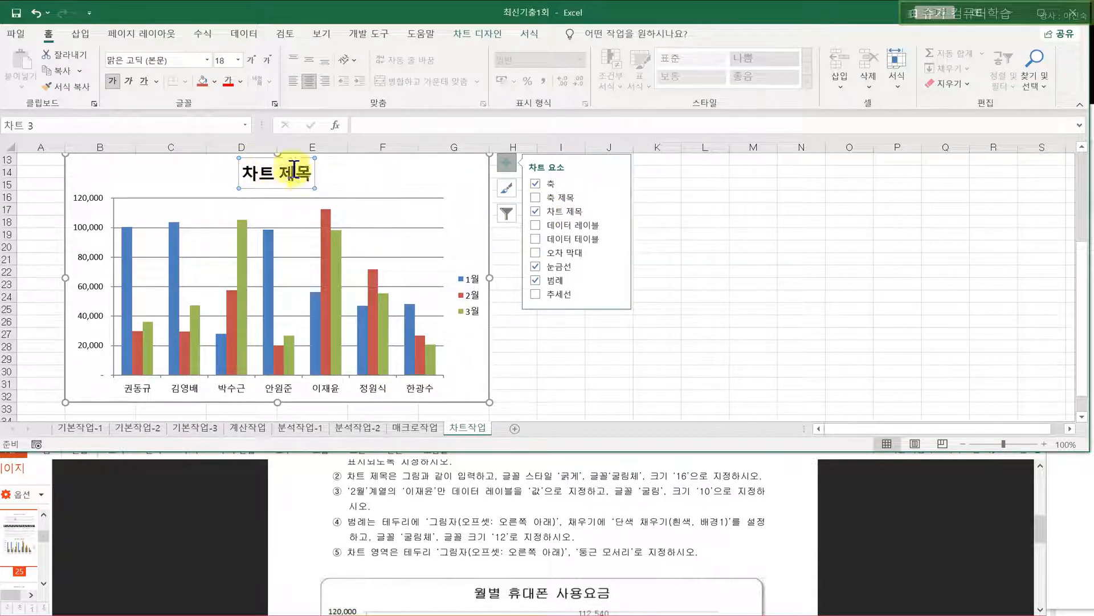
- Format the chart title in bold 굴림체 at size 16
click(173, 61)
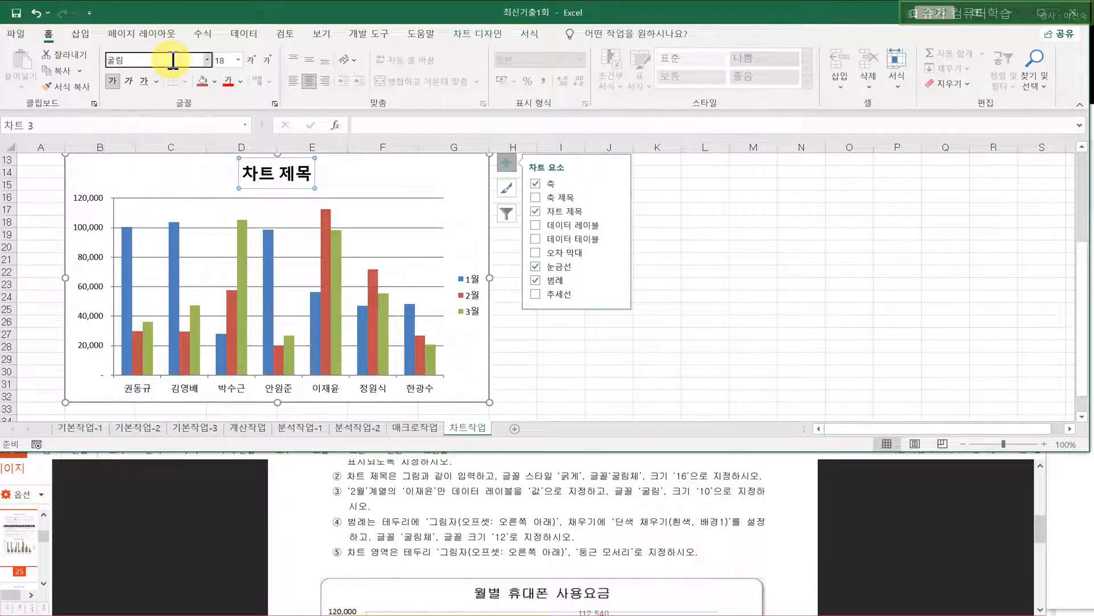
key(Return)
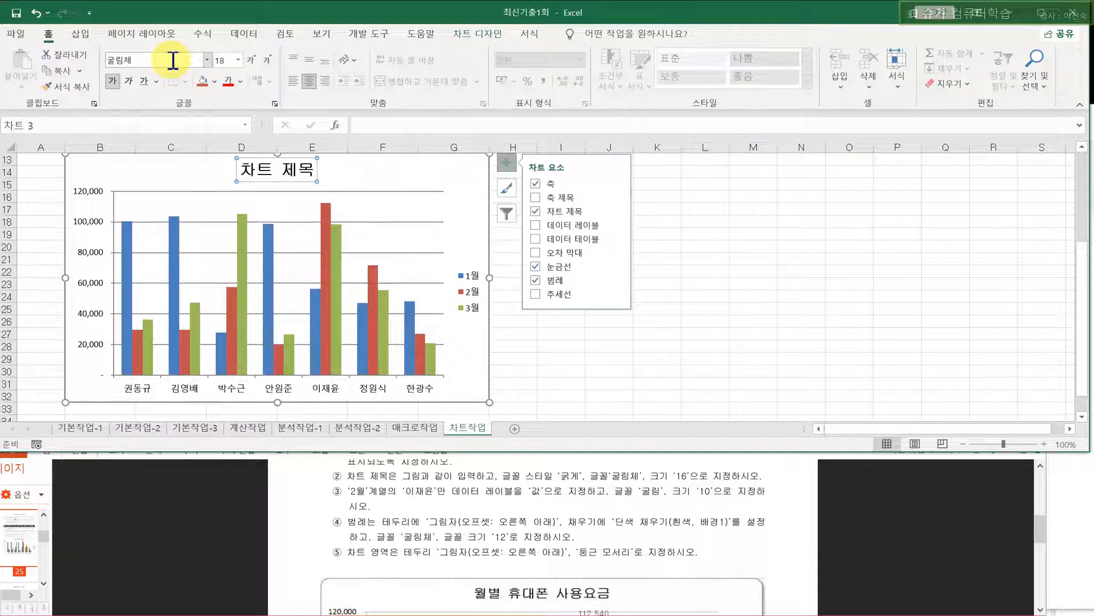
click(108, 81)
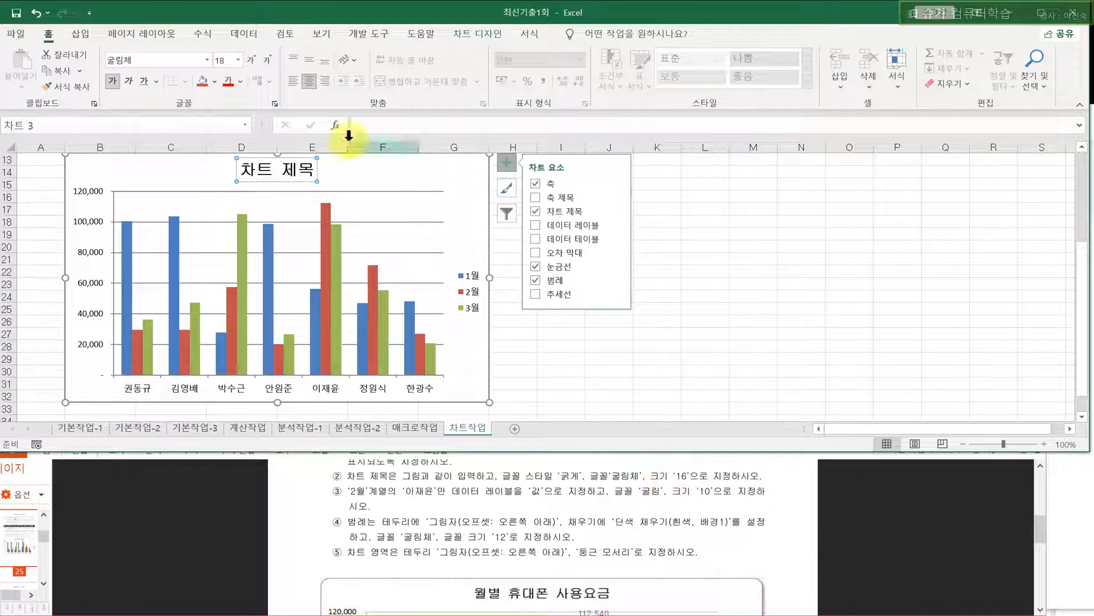
click(266, 59)
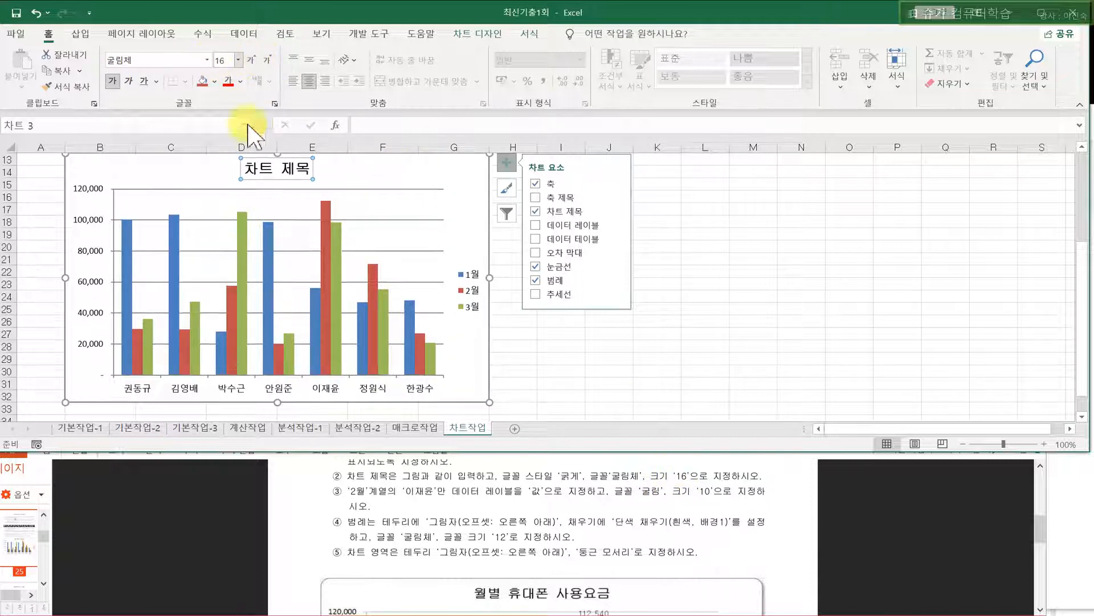
- Replace the placeholder chart title text with "월별 휴대폰 사용요금"
click(252, 171)
drag(246, 169, 308, 174)
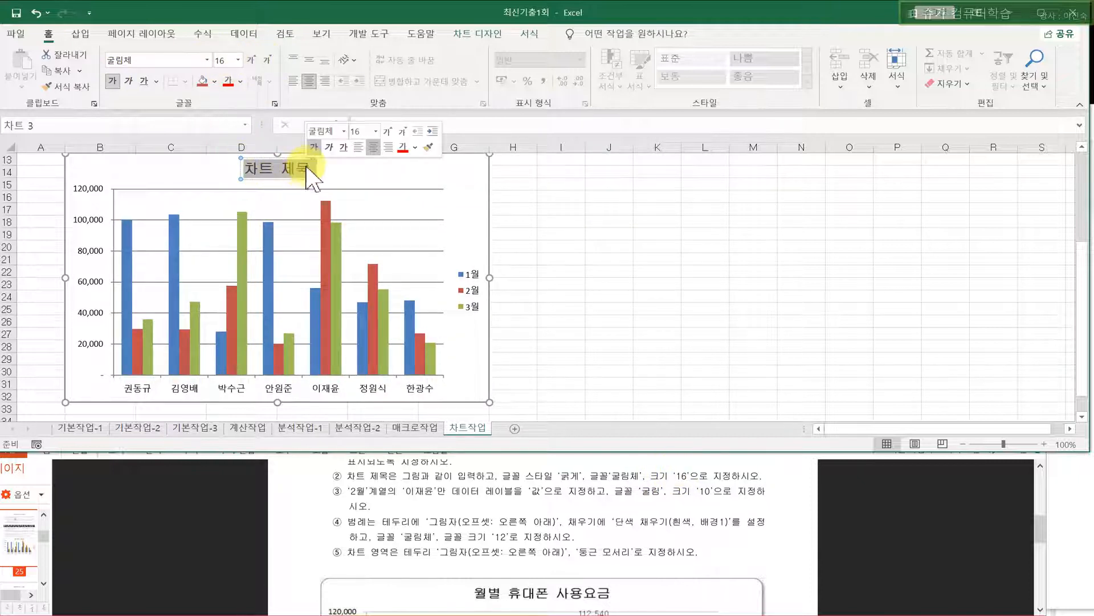
text(우)
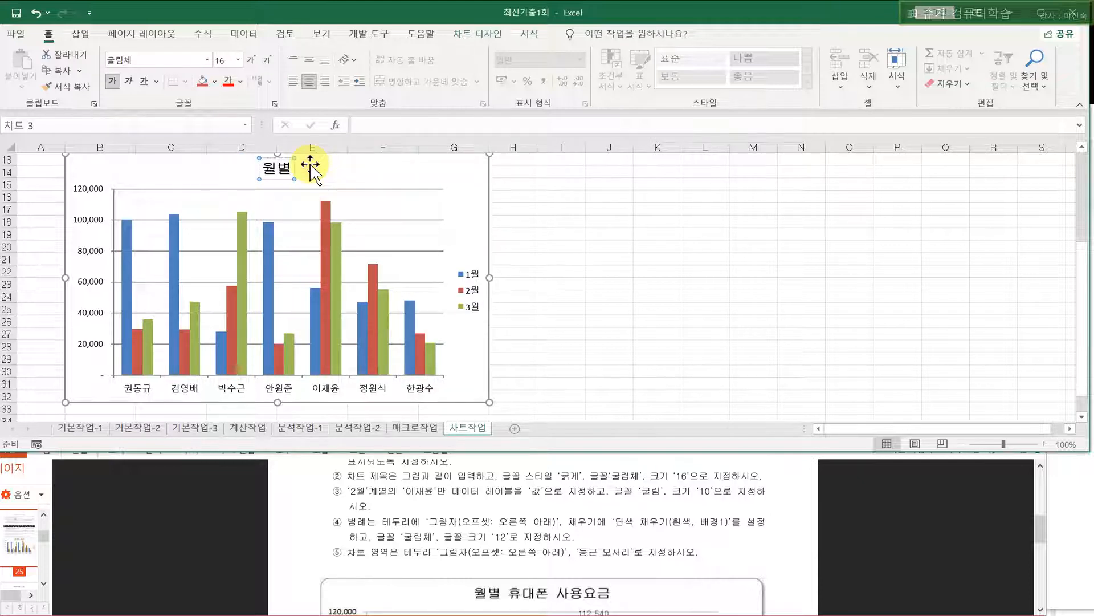
text(별 휴댚ㄴ )
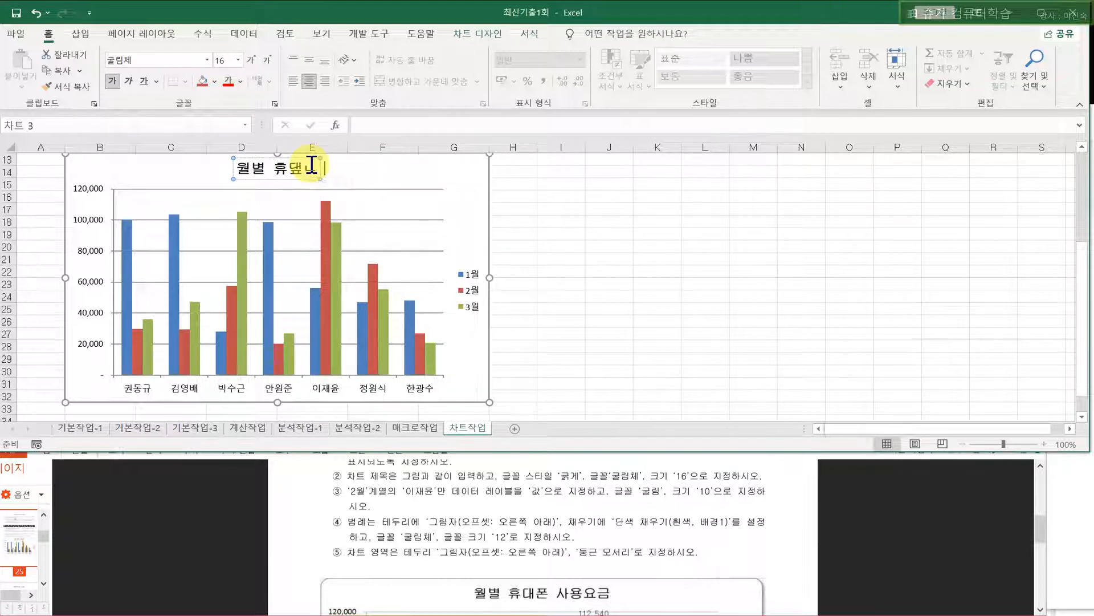
key(BackSpace)
key(BackSpace)
key(BackSpace)
text(대폰)
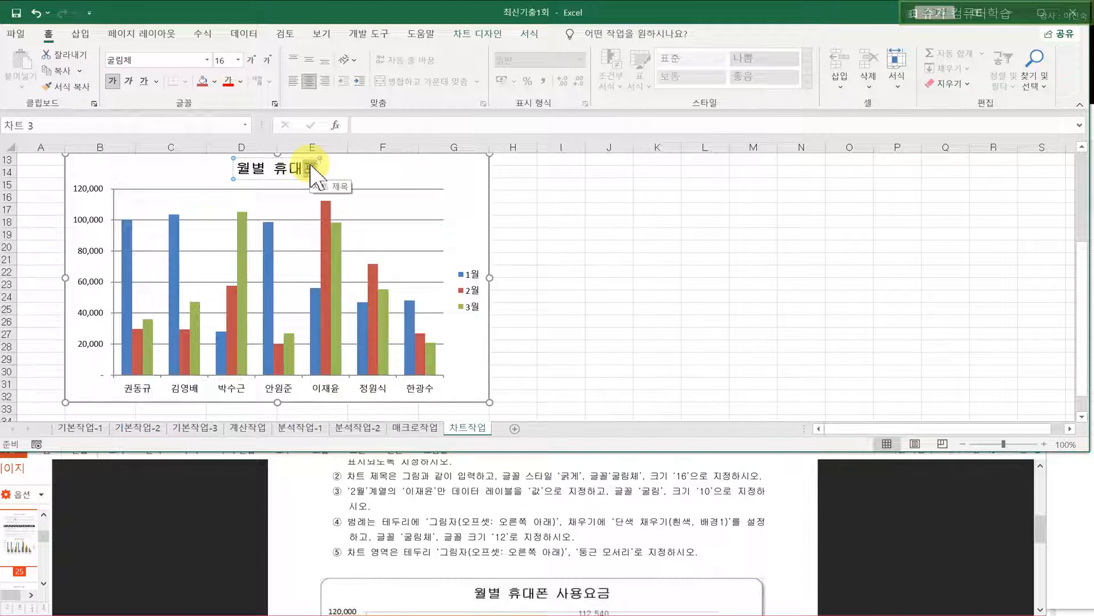
text( 사용요ㄱ)
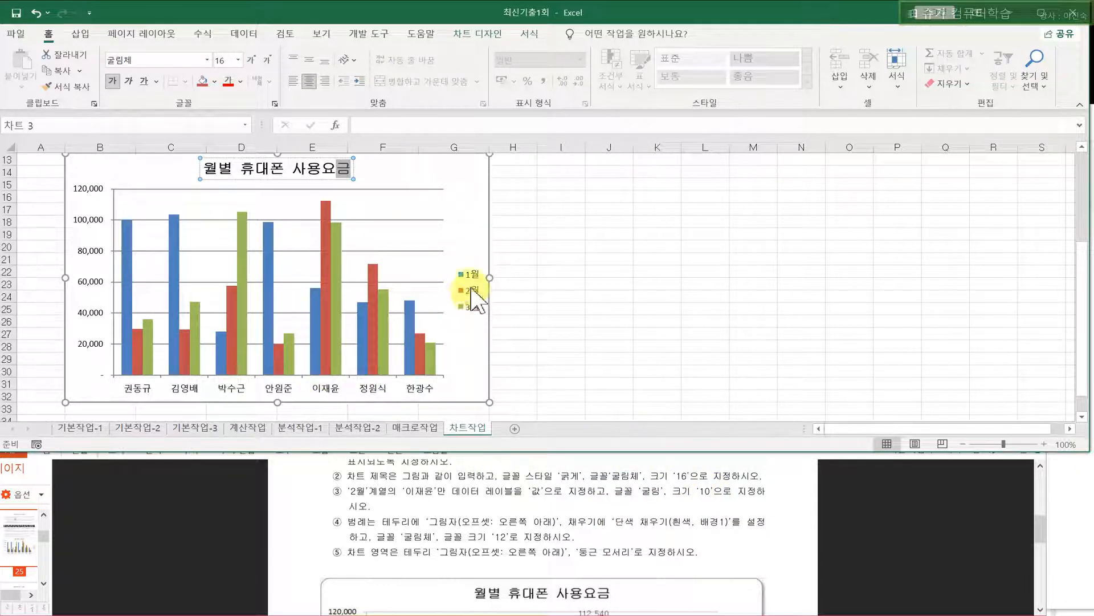
- Add a value data label to only the tallest column of the 2월 series
mouse_move(325, 208)
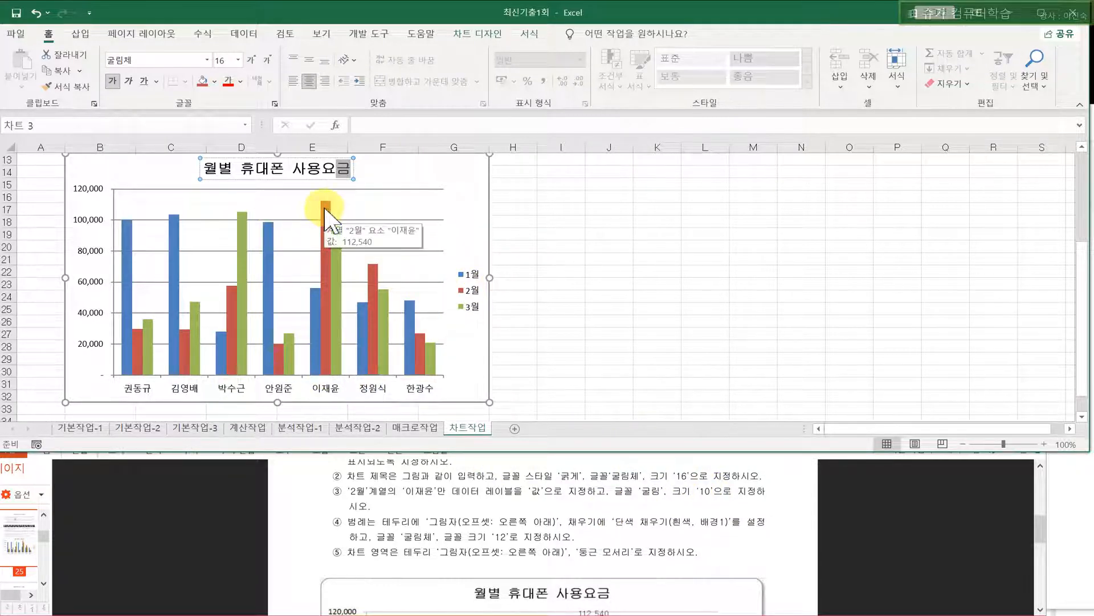
click(326, 212)
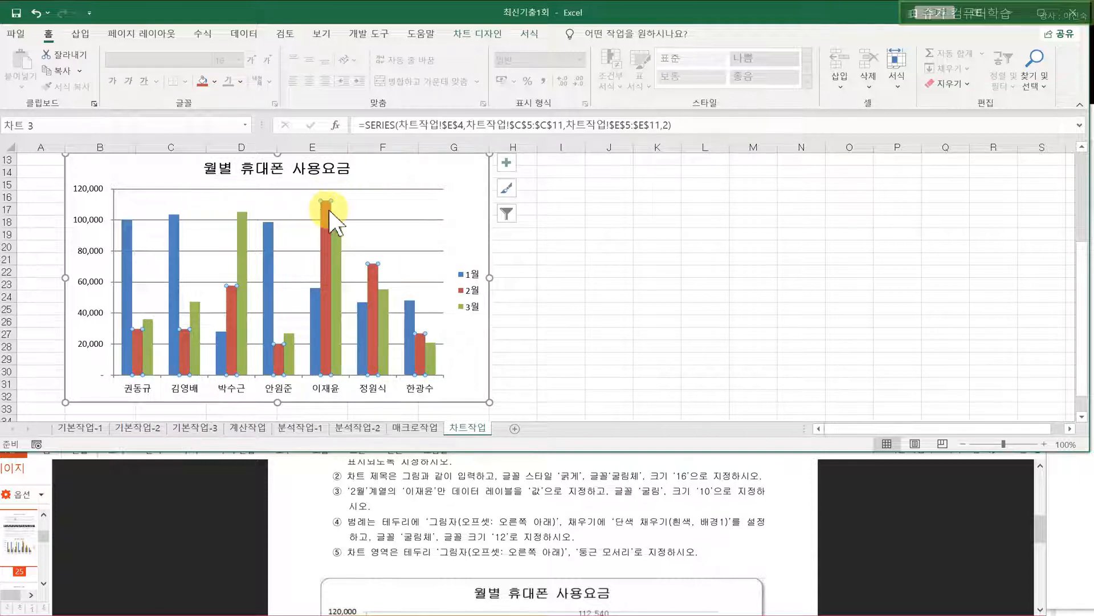
click(328, 218)
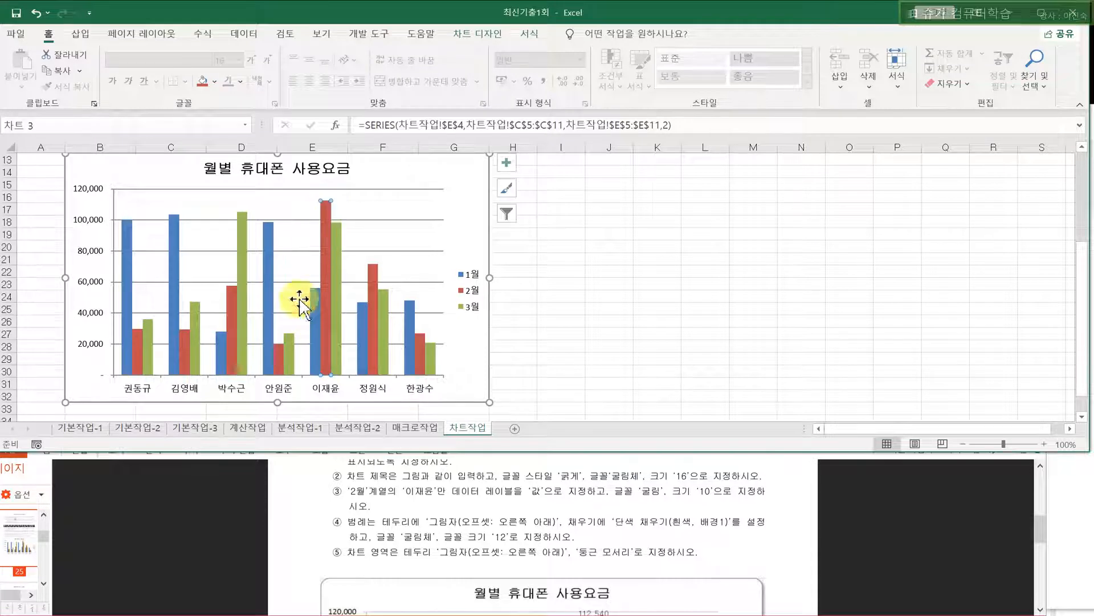
mouse_move(284, 354)
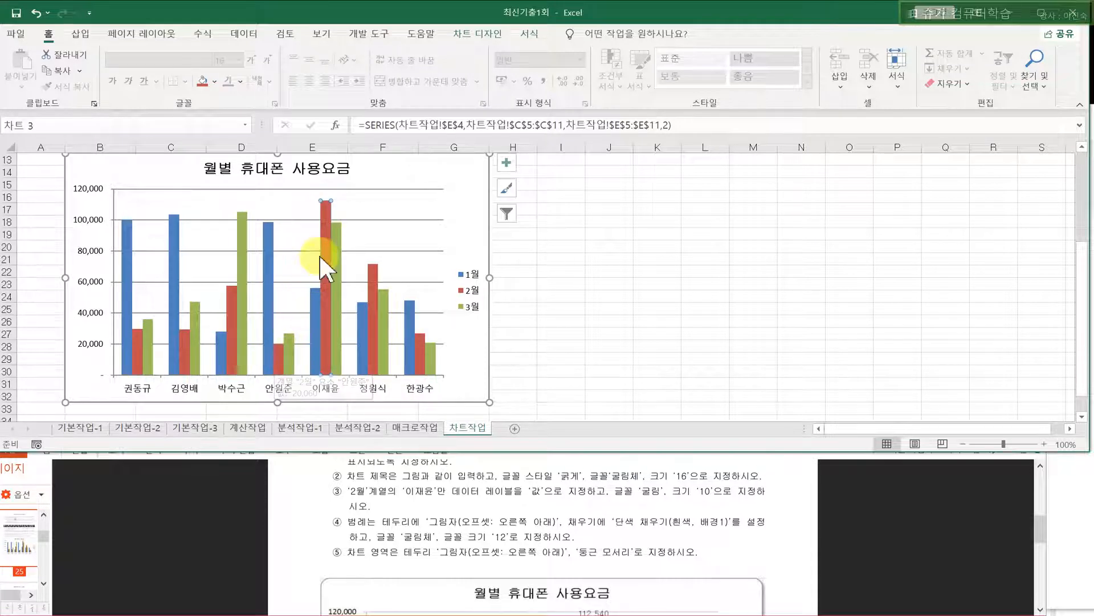
mouse_move(323, 211)
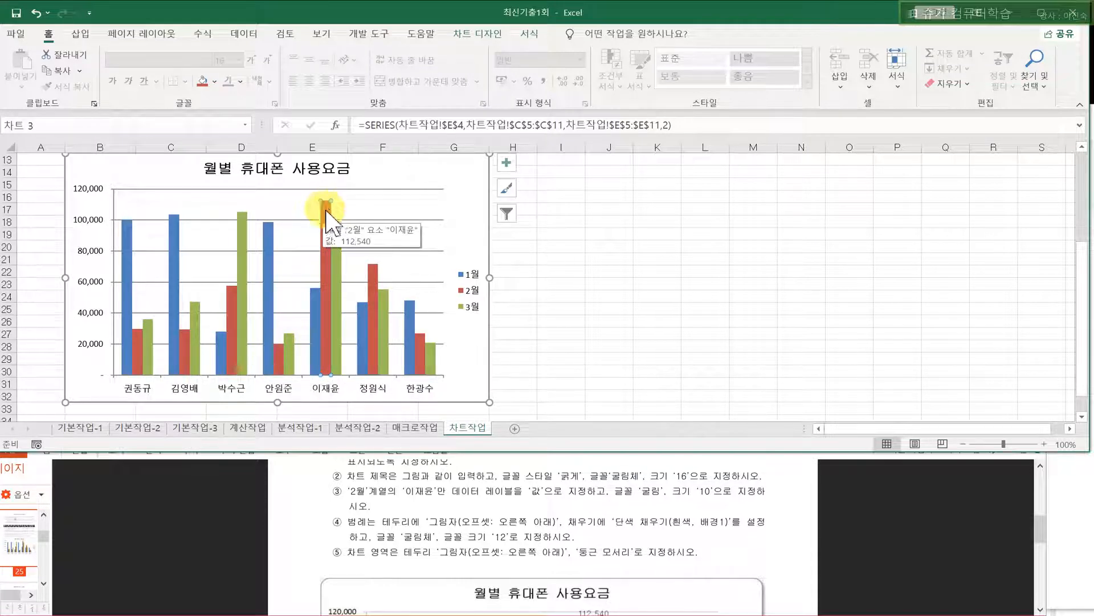
right_click(324, 212)
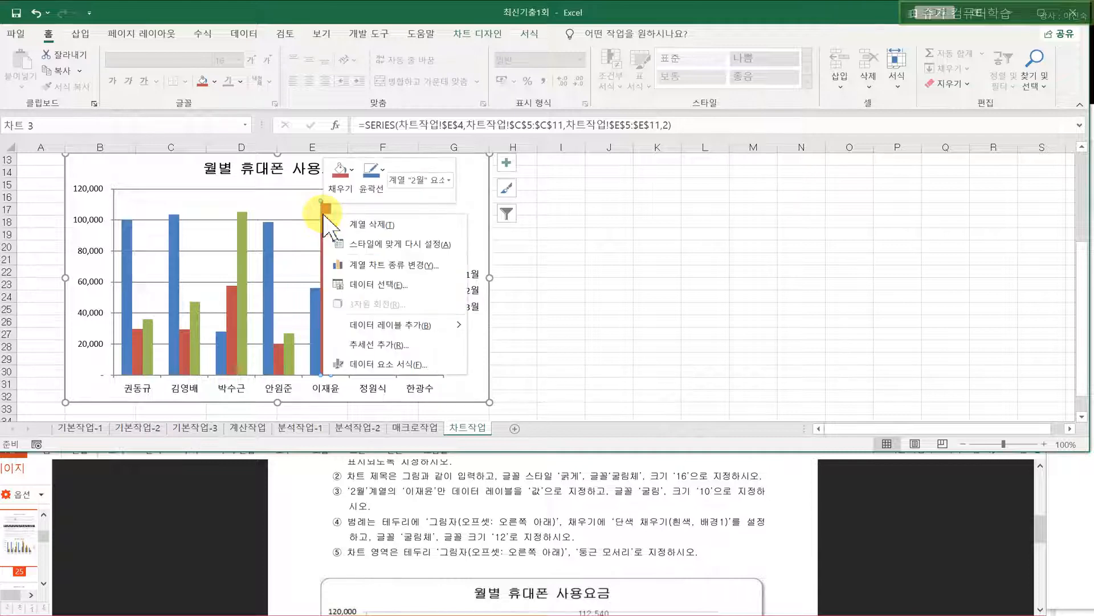
click(391, 325)
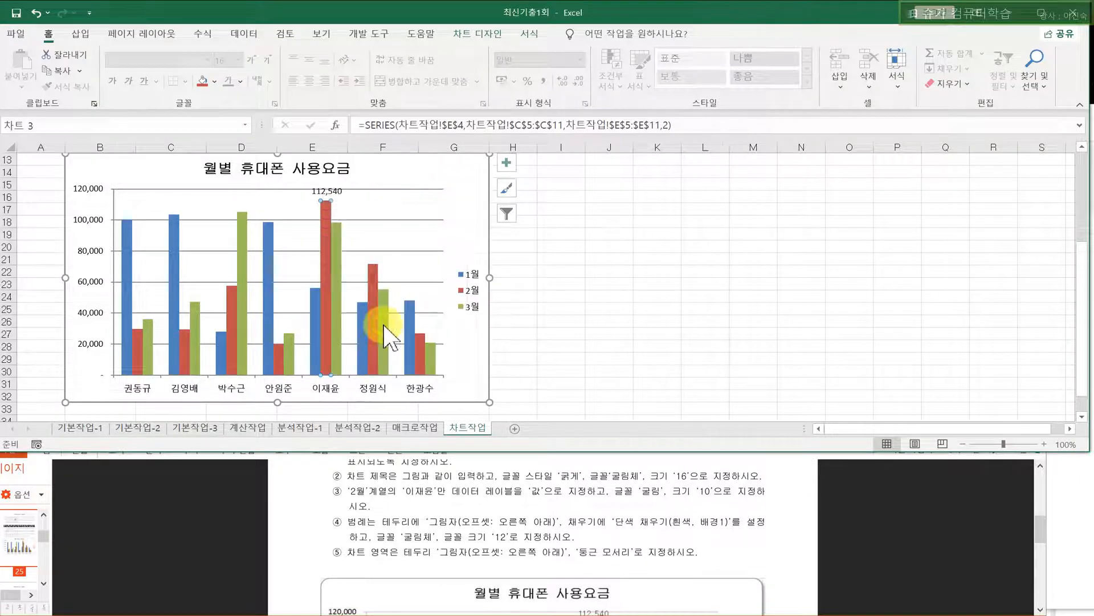
- Set the font of the 2월 column's data label to 굴림, size 10
click(333, 191)
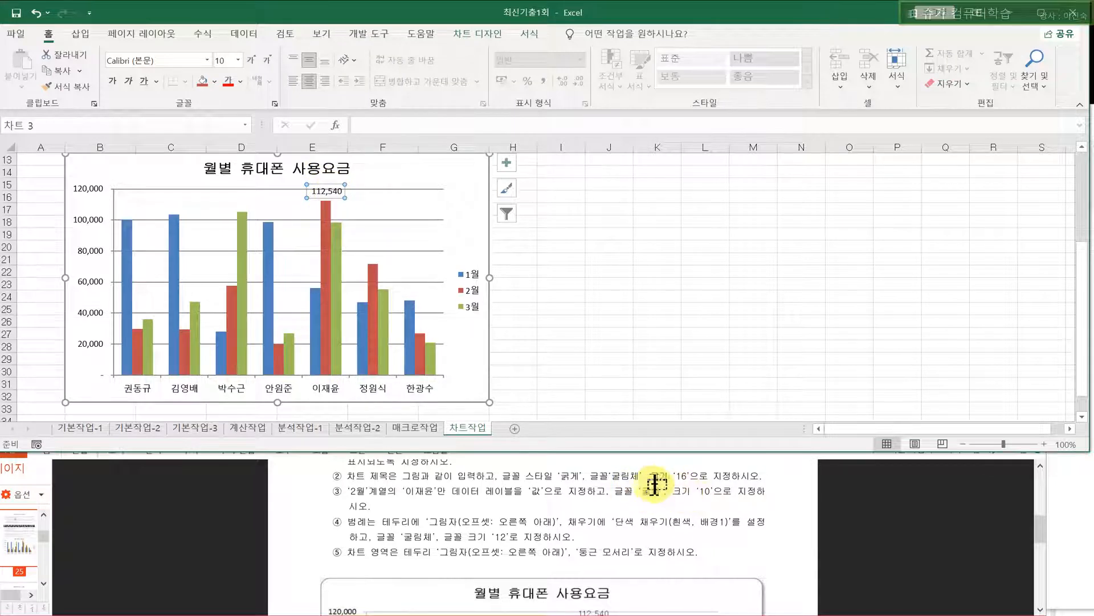
click(162, 60)
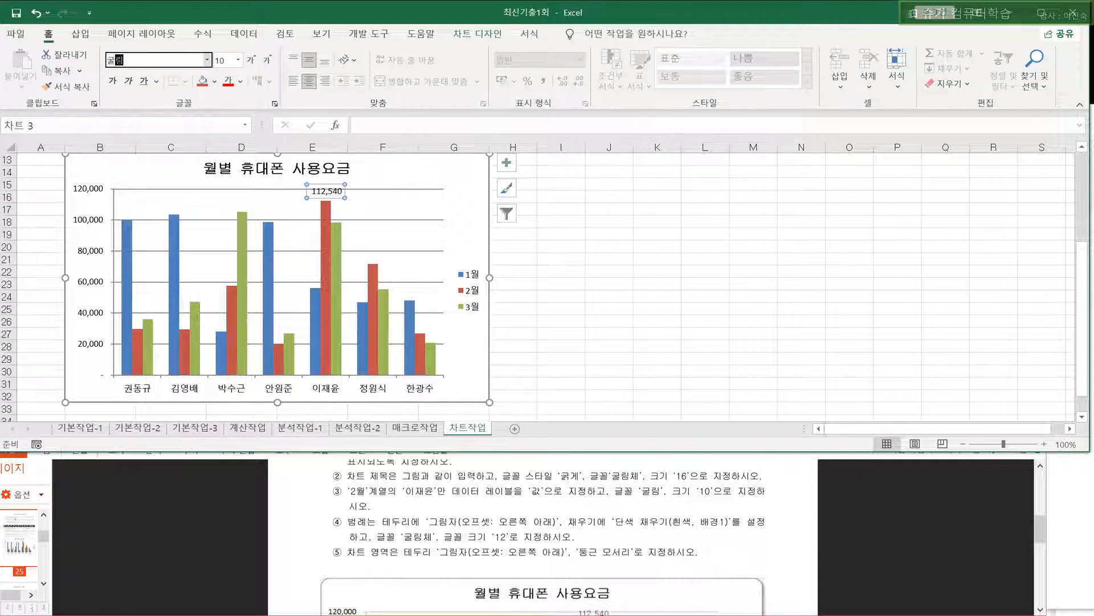
key(Return)
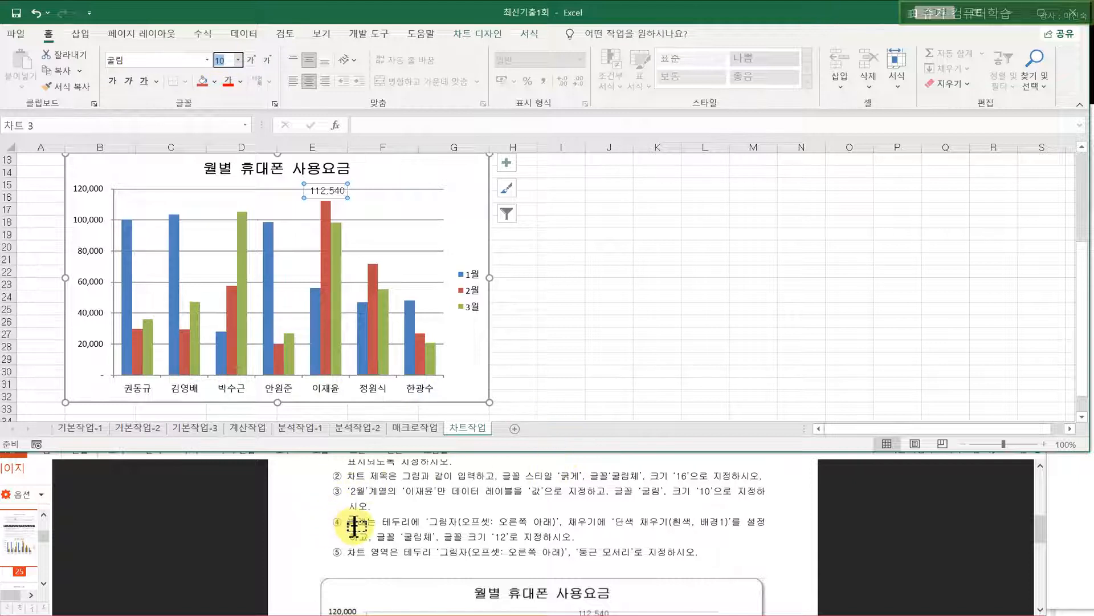
- Apply the outer shadow preset "오프셋: 오른쪽 아래" to the chart legend
click(471, 307)
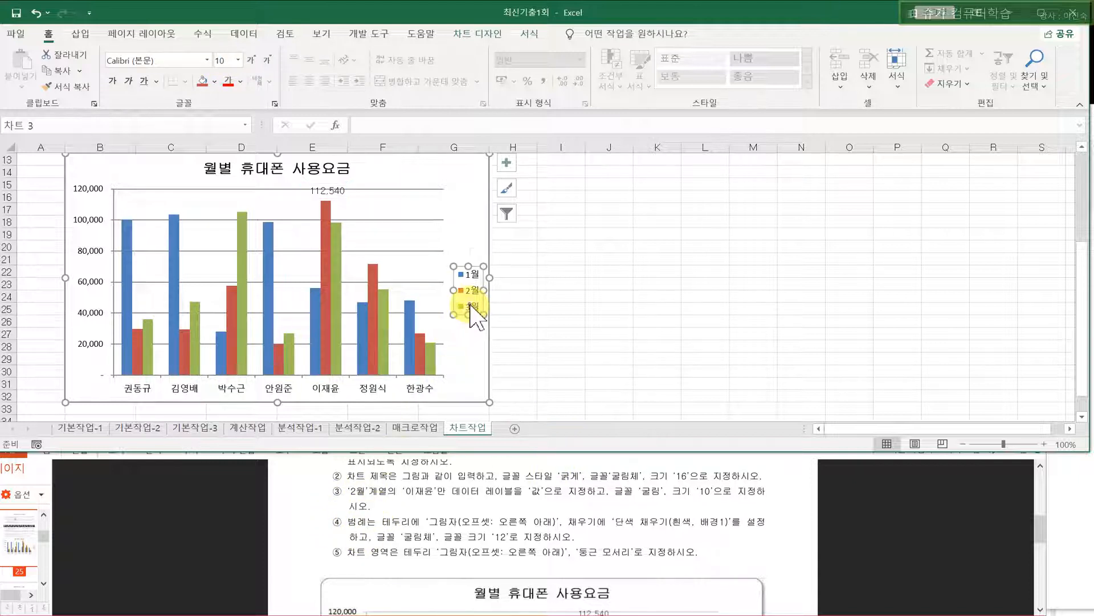
right_click(470, 307)
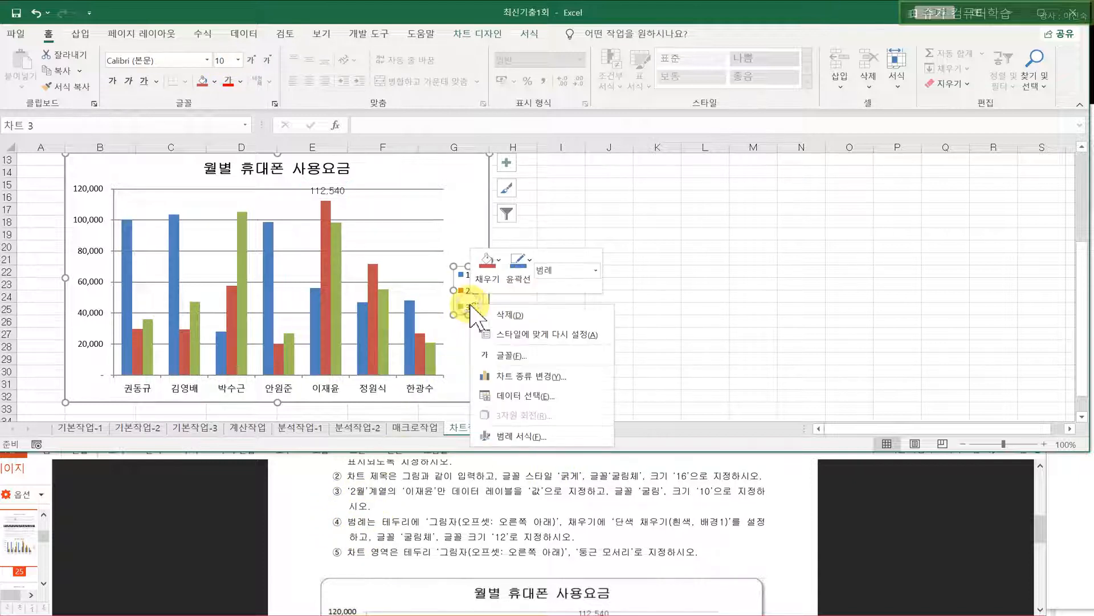
click(514, 437)
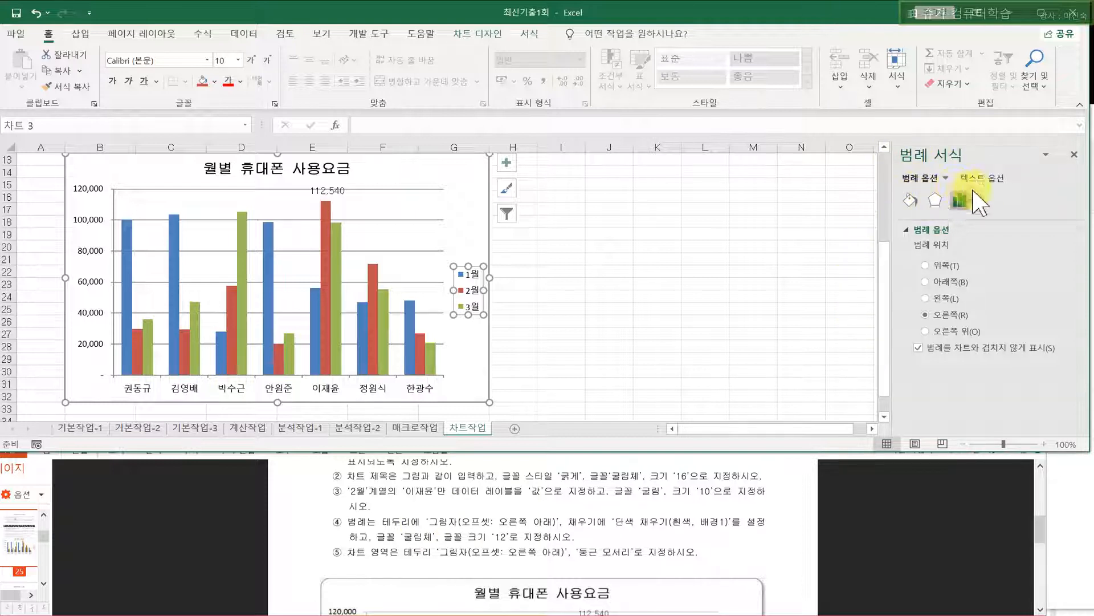
click(936, 199)
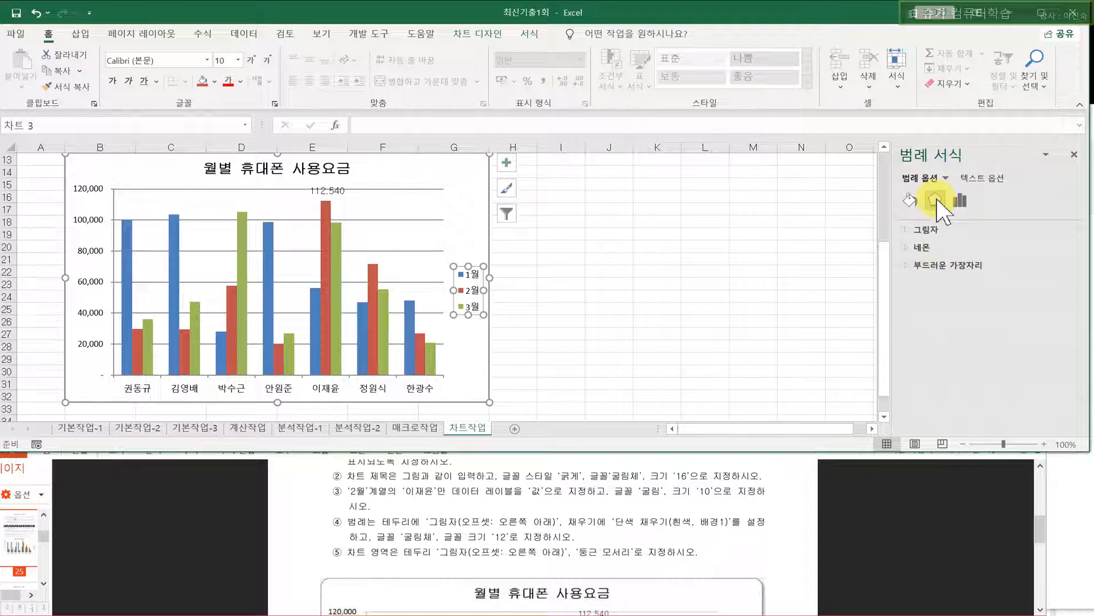
click(924, 230)
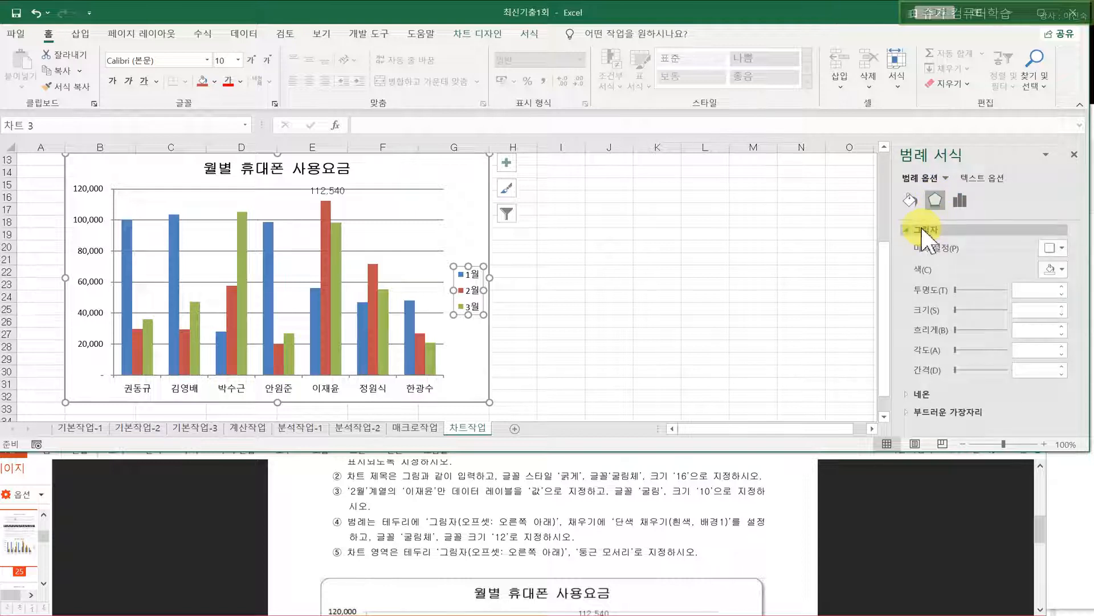
click(1055, 250)
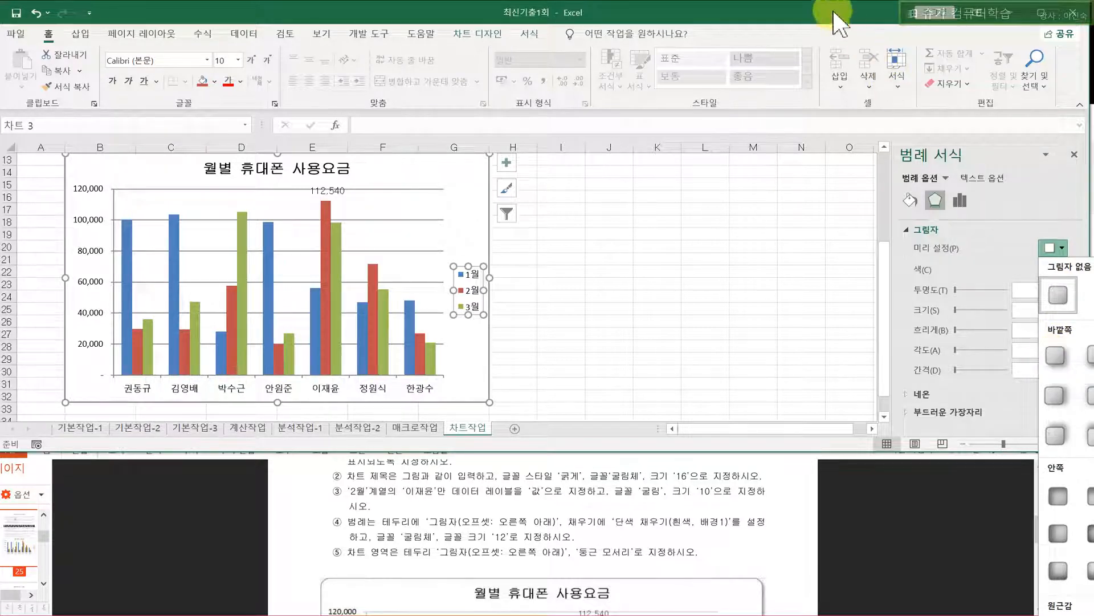
drag(832, 16, 655, 10)
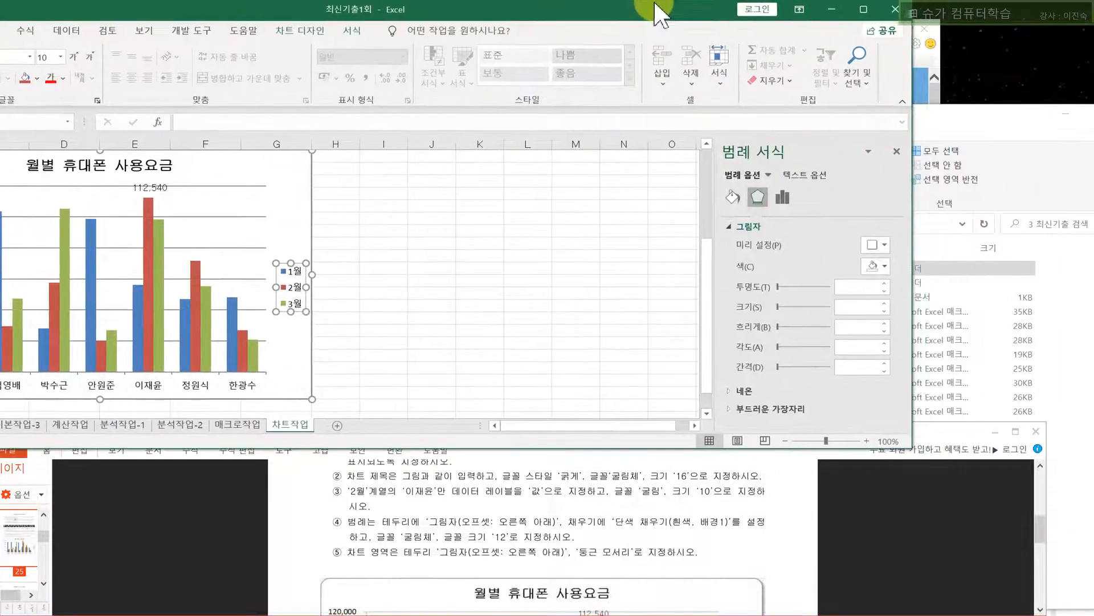
click(878, 246)
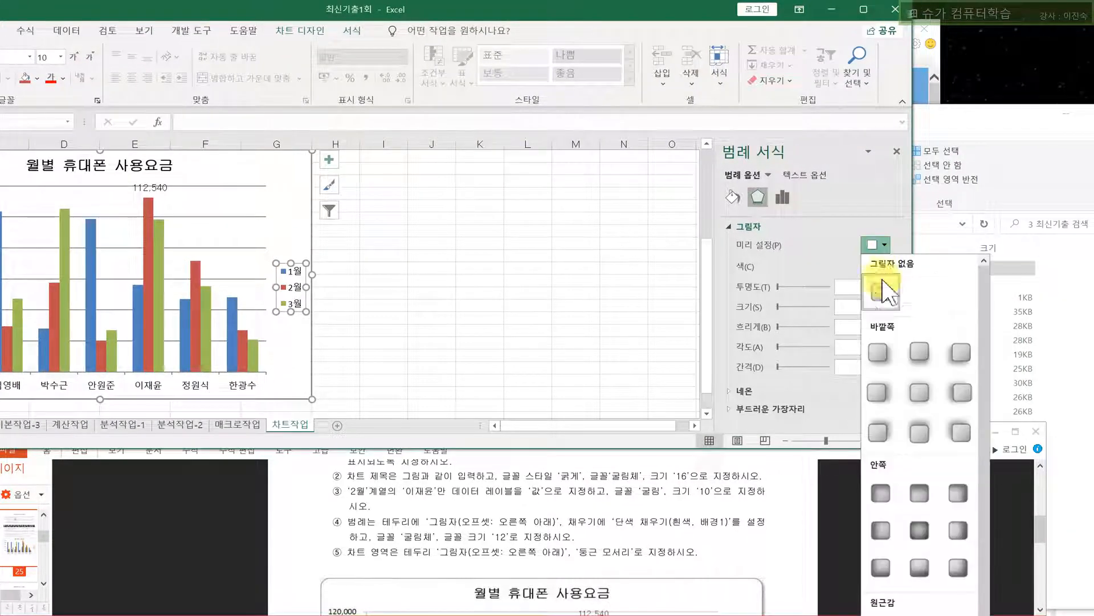
click(881, 353)
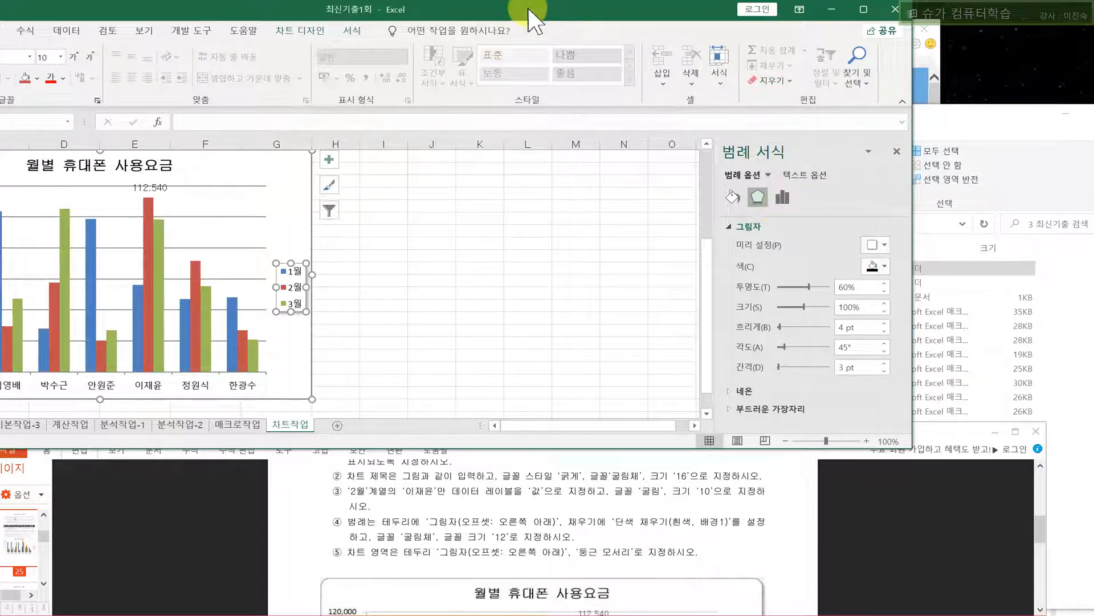
drag(529, 9, 712, 14)
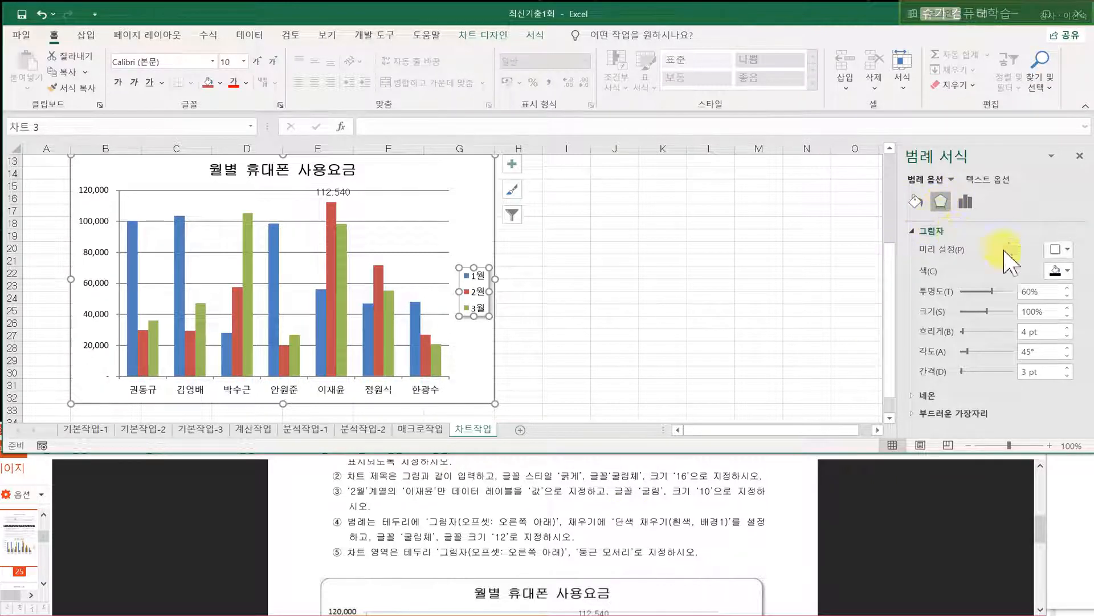
click(1065, 272)
click(1064, 272)
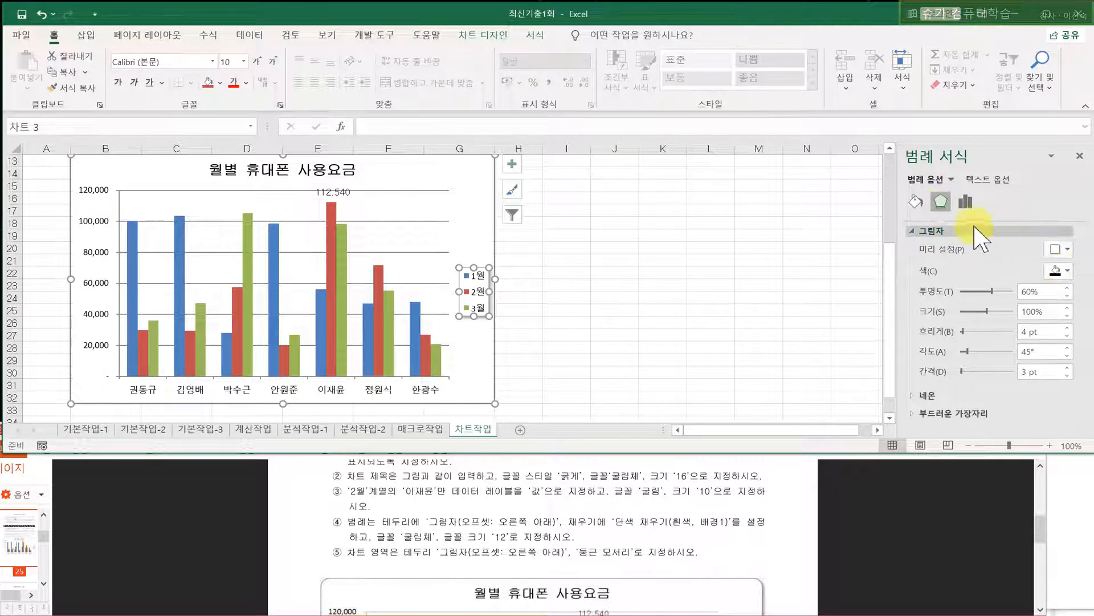
- Fill the legend with a solid colour (단색 채우기), using white, background 1 (흰색, 배경1)
click(914, 202)
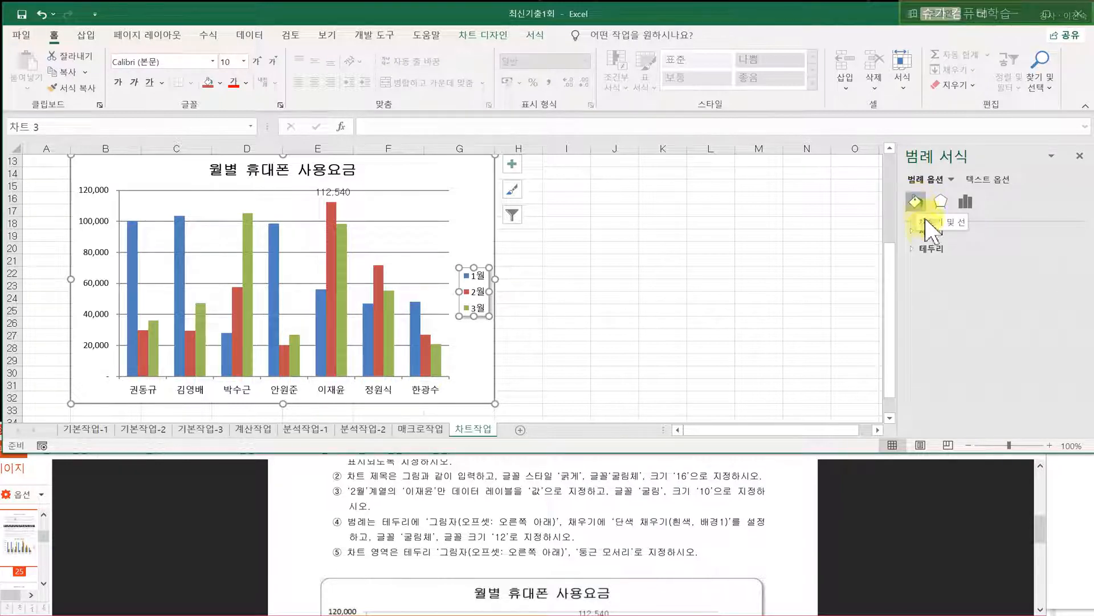
click(928, 230)
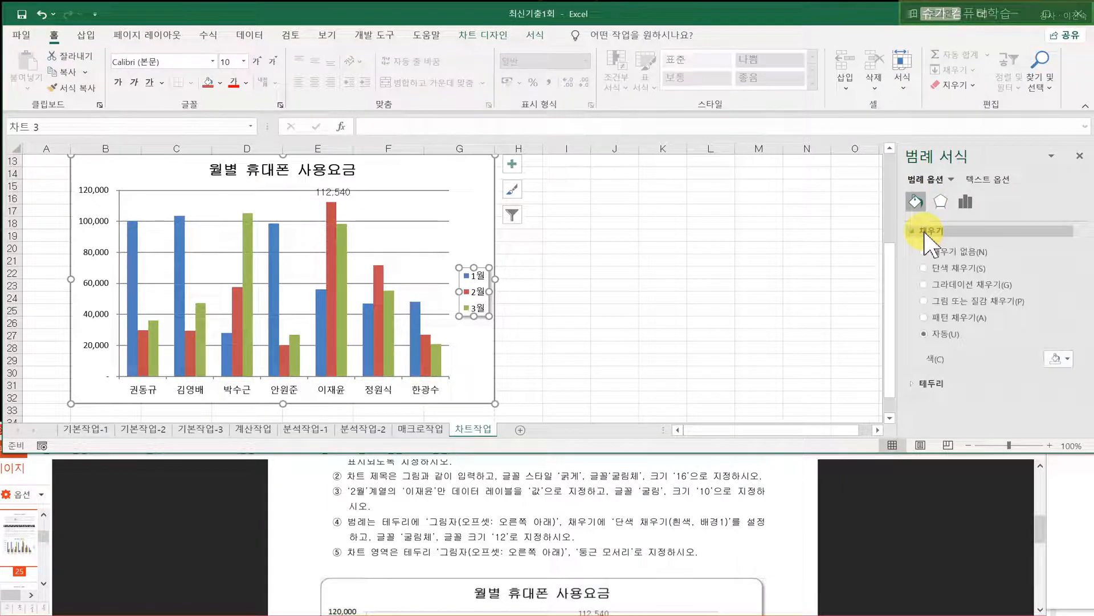
click(925, 268)
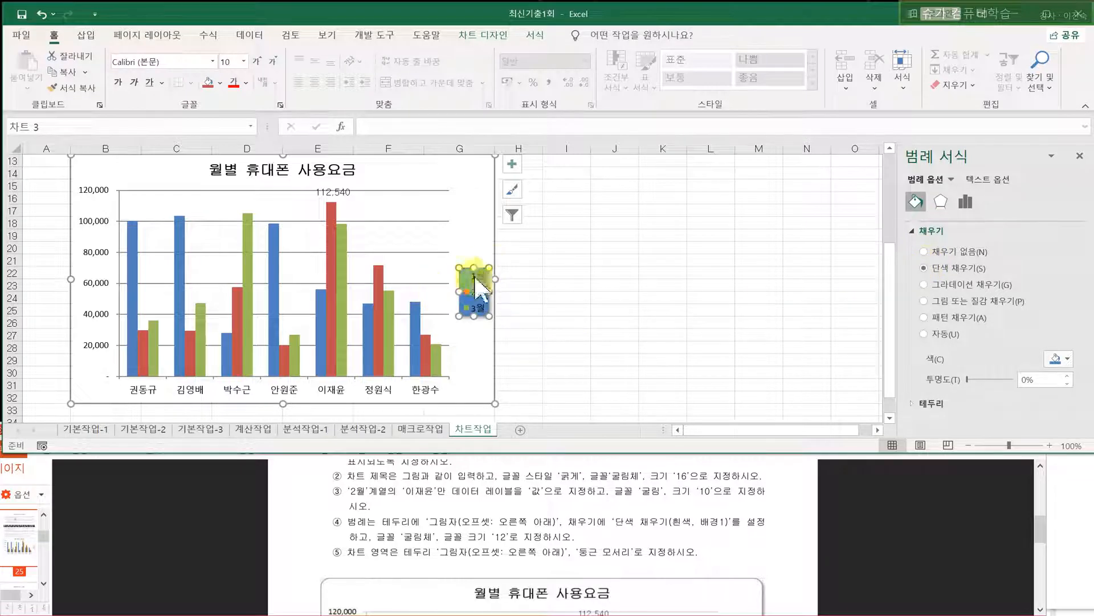
click(1058, 359)
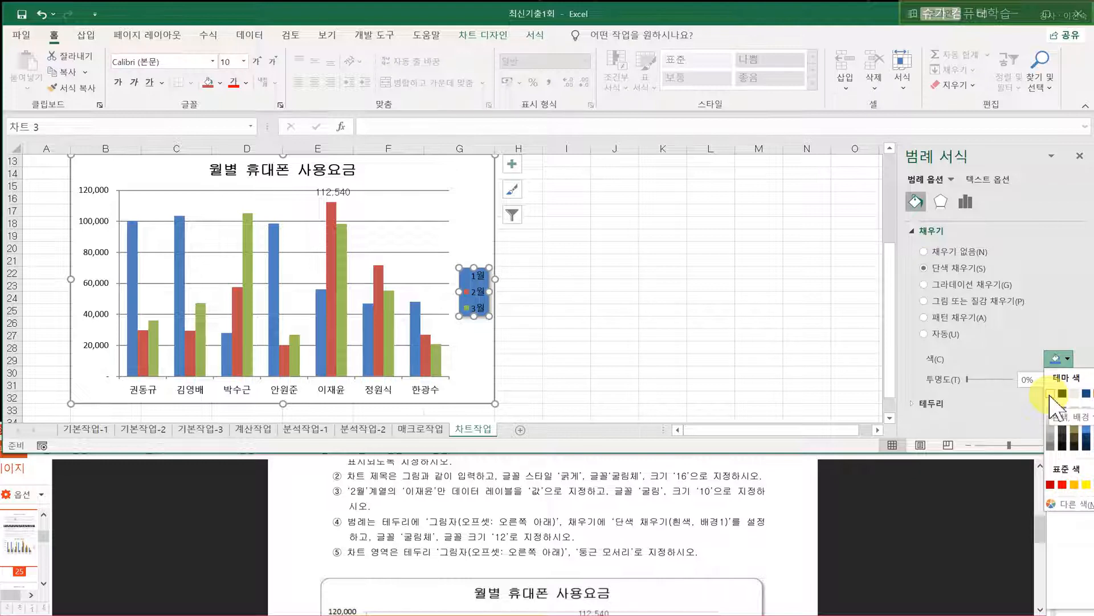
click(1051, 394)
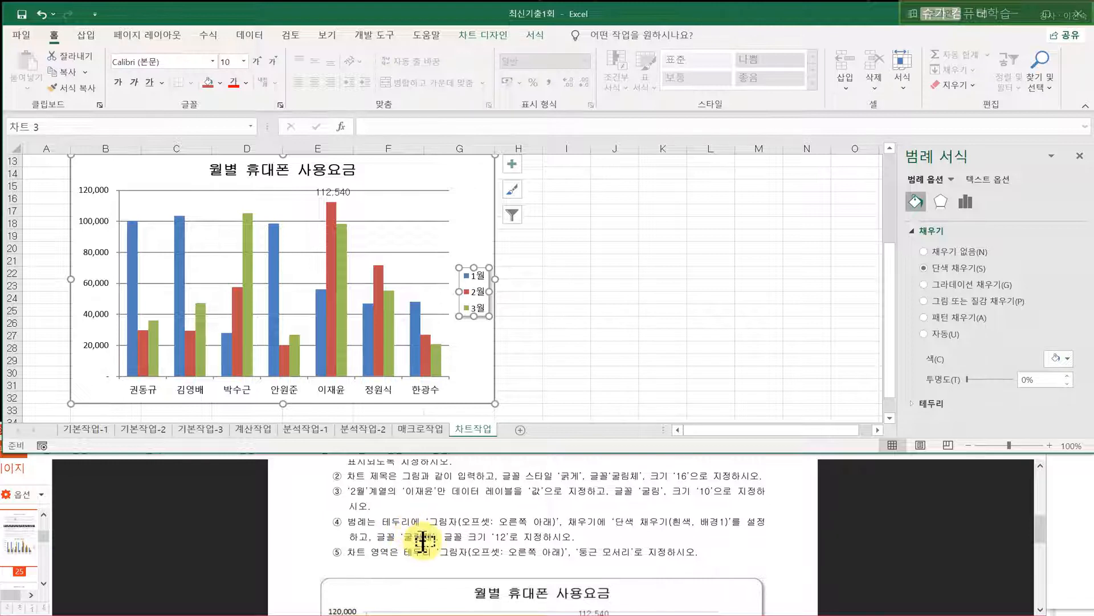
- Set the legend's font to 굴림체, size 12
click(172, 59)
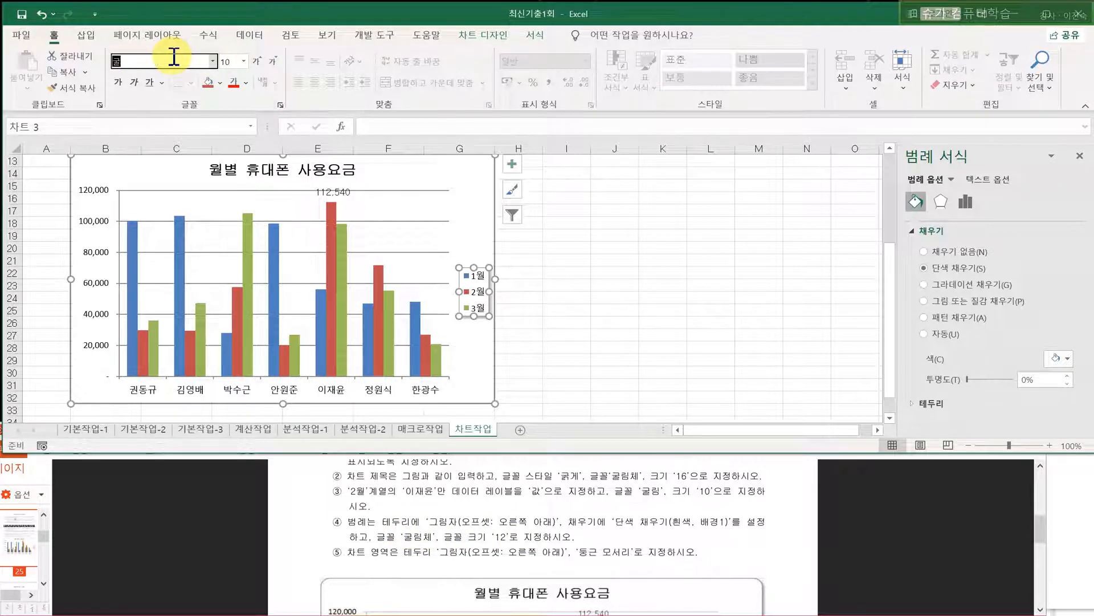
text(굴림체)
key(Return)
click(235, 61)
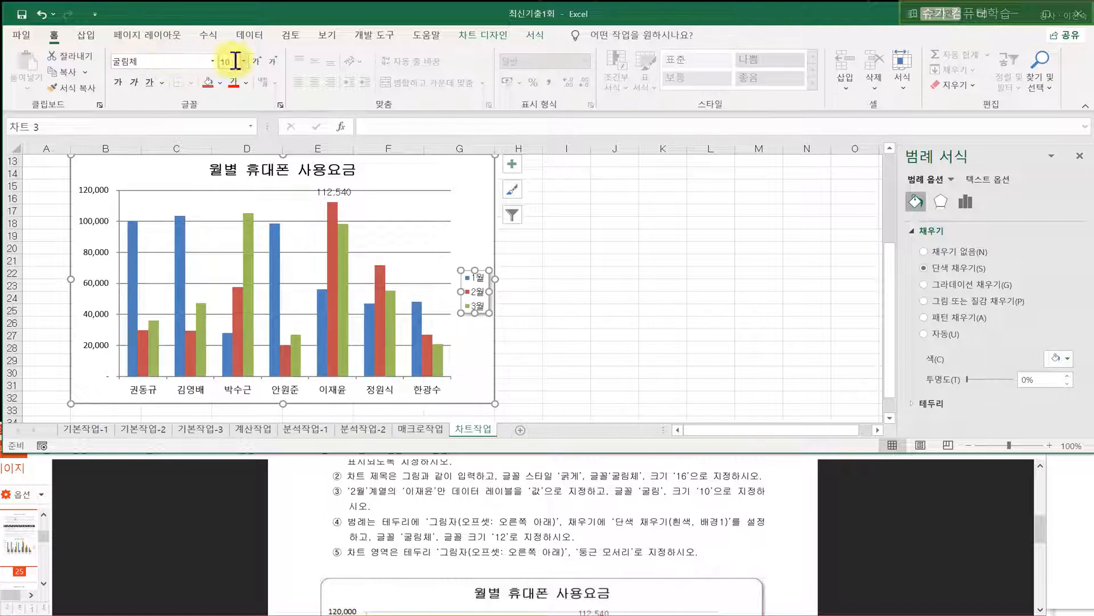
text(12)
key(Return)
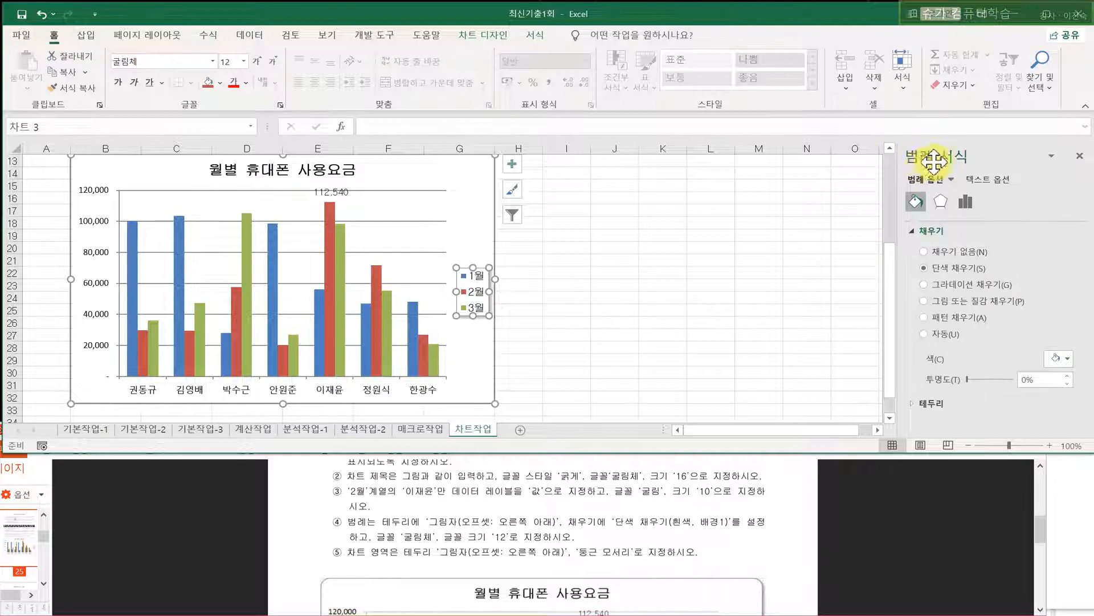
- Apply the outer shadow preset "오프셋: 오른쪽 아래" to the chart area
click(469, 202)
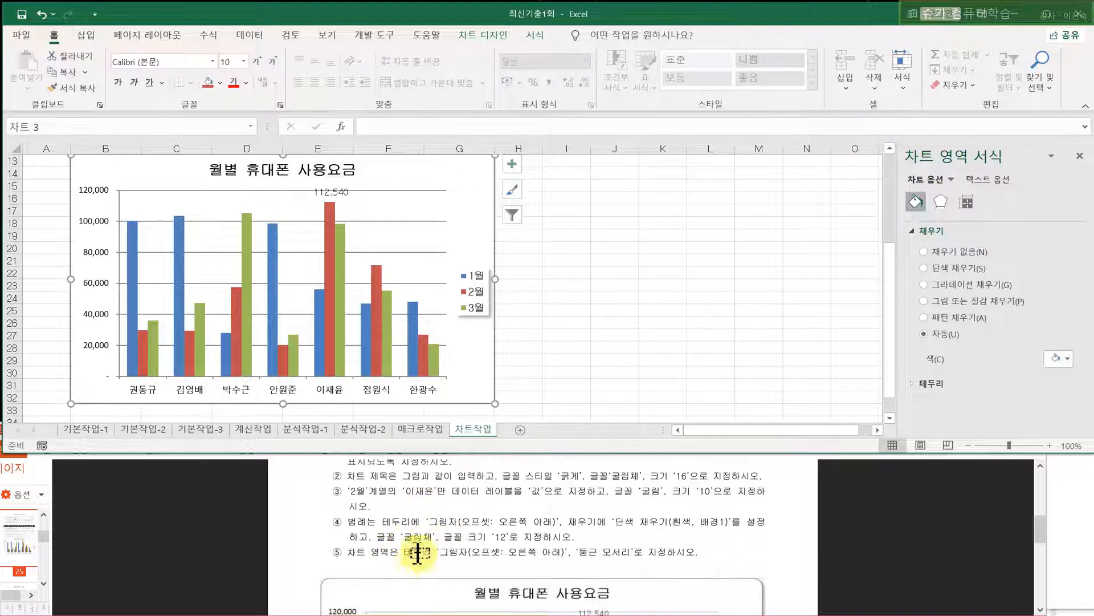
click(925, 231)
click(928, 250)
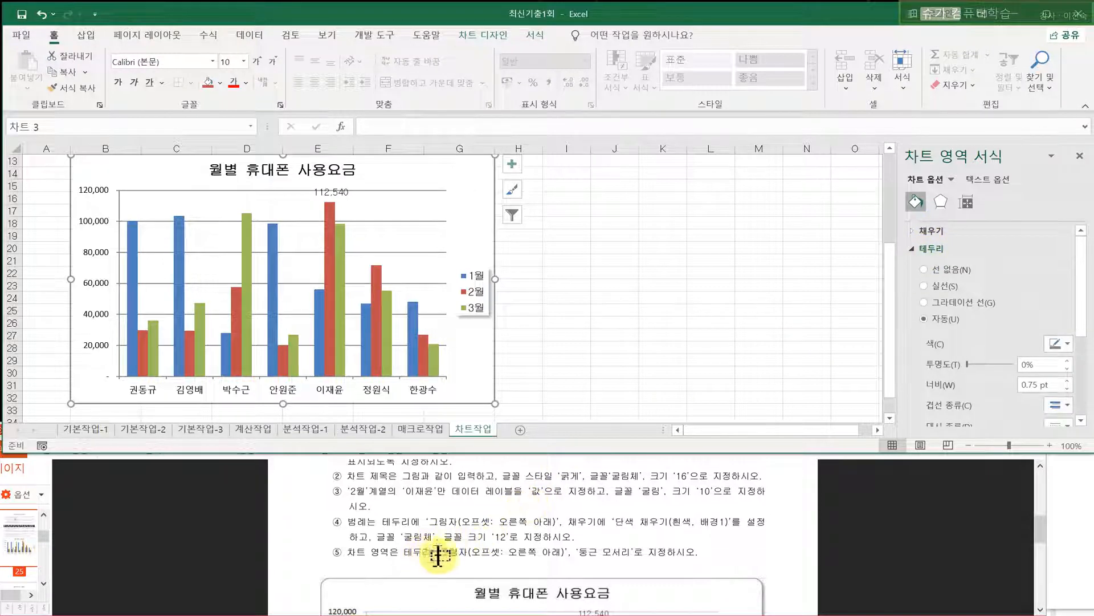
click(914, 250)
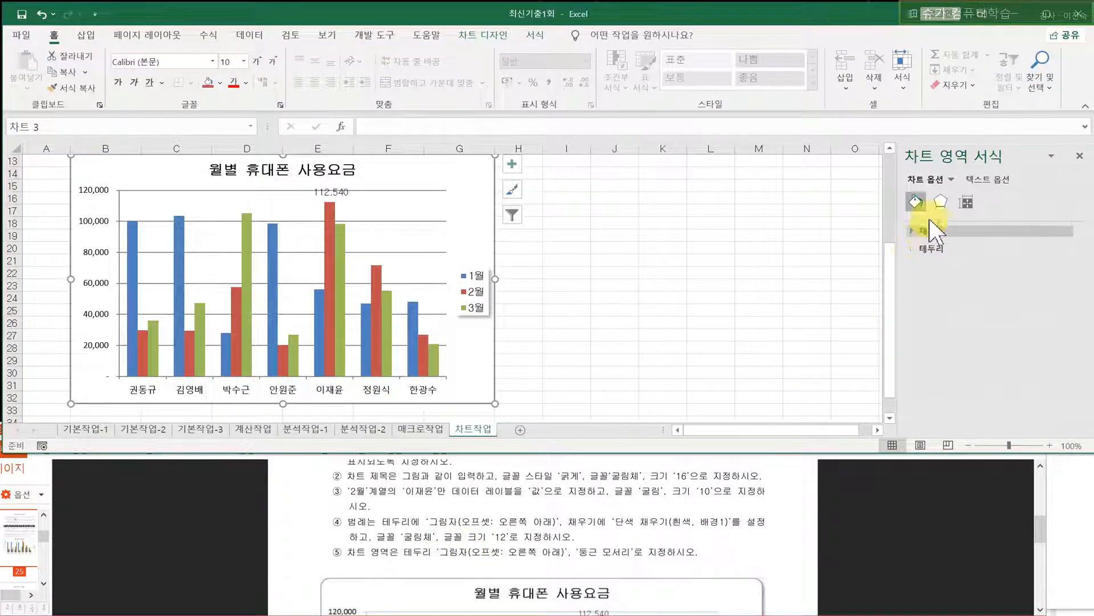
click(941, 202)
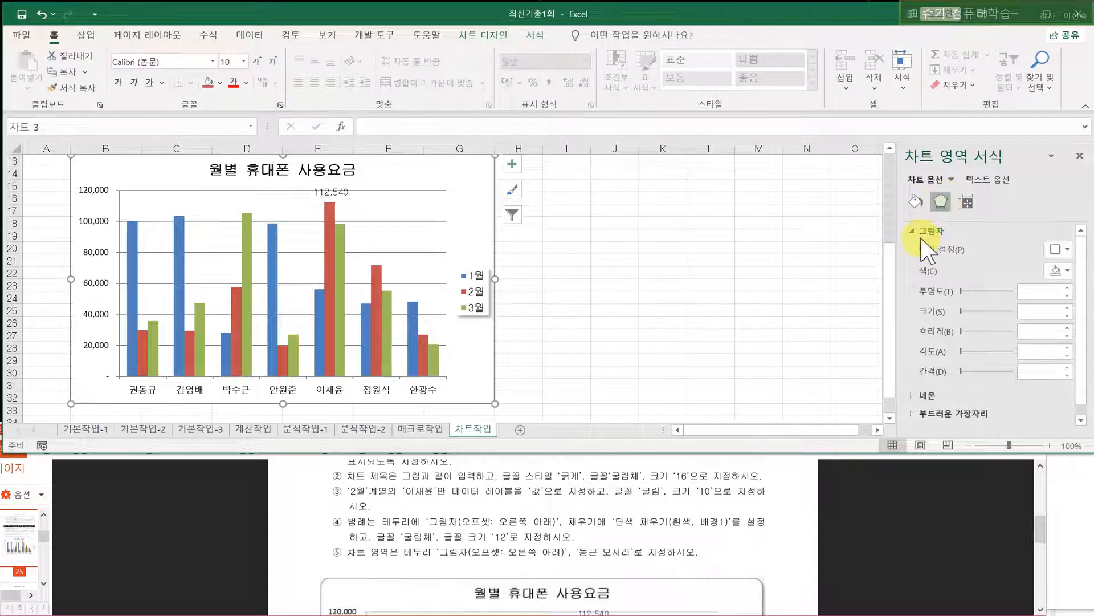
click(1059, 250)
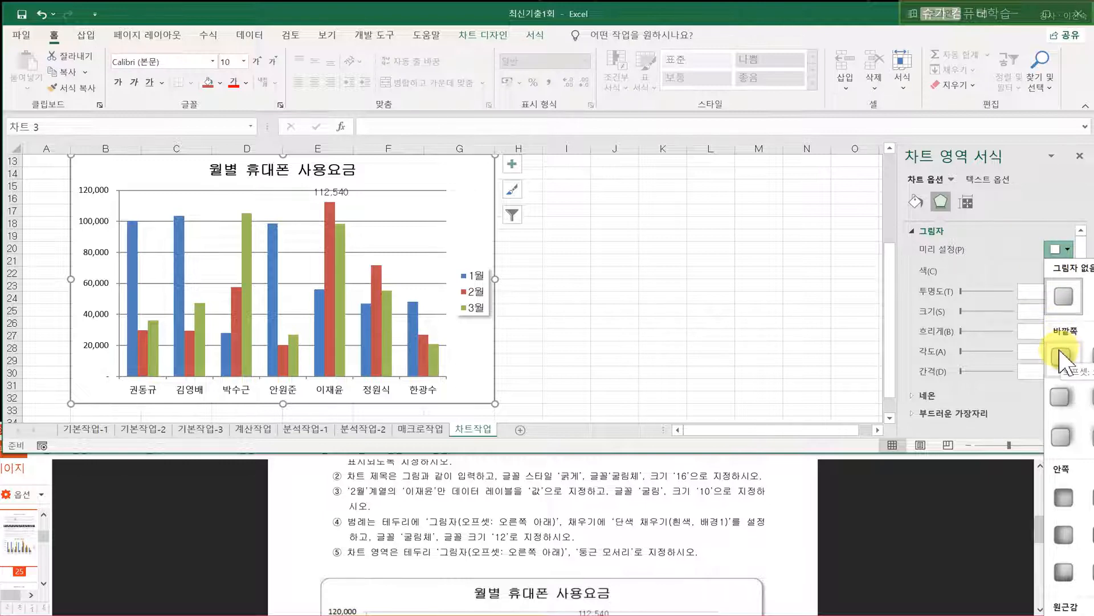
drag(880, 17, 761, 17)
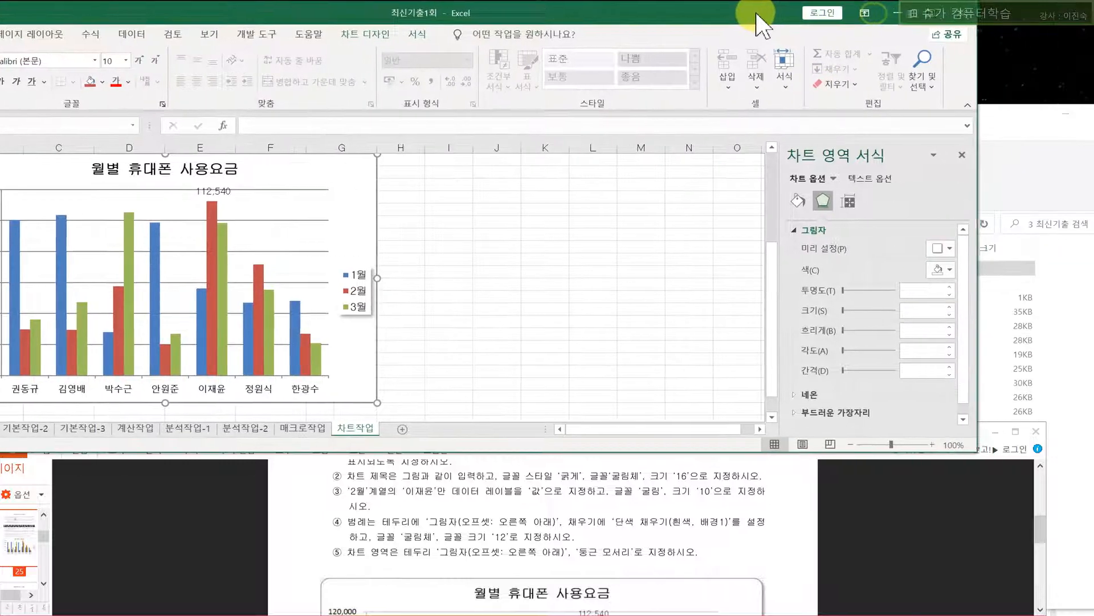
click(924, 247)
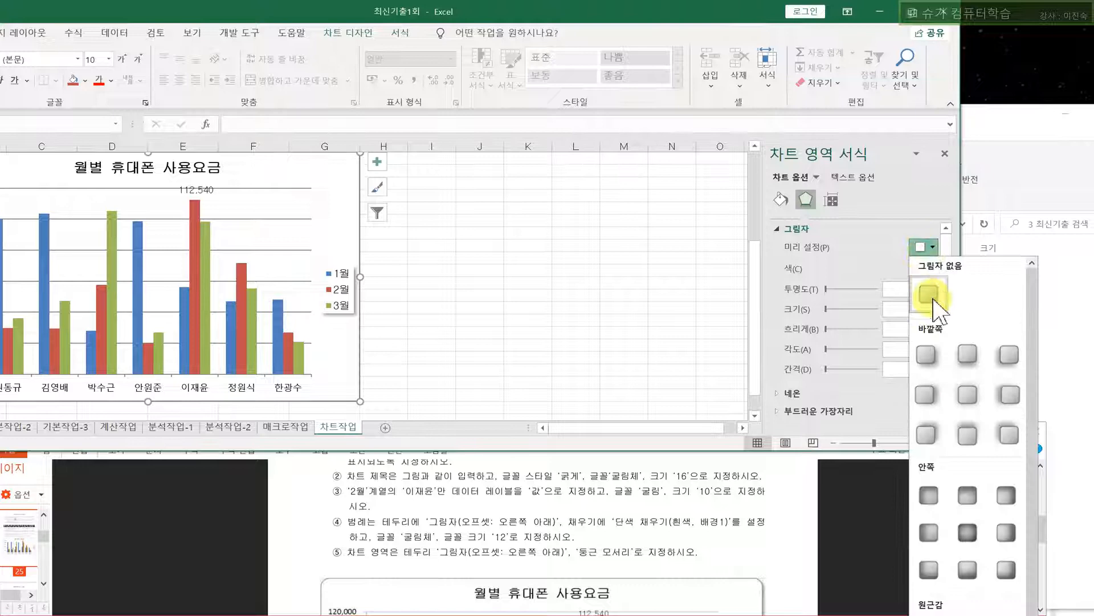
click(926, 354)
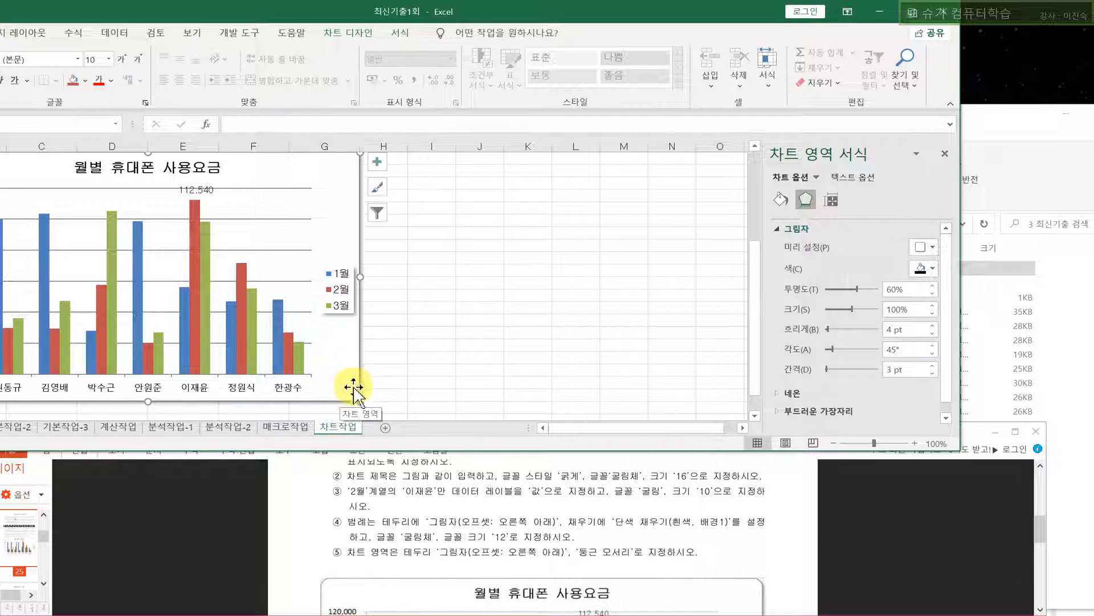
drag(744, 11, 875, 11)
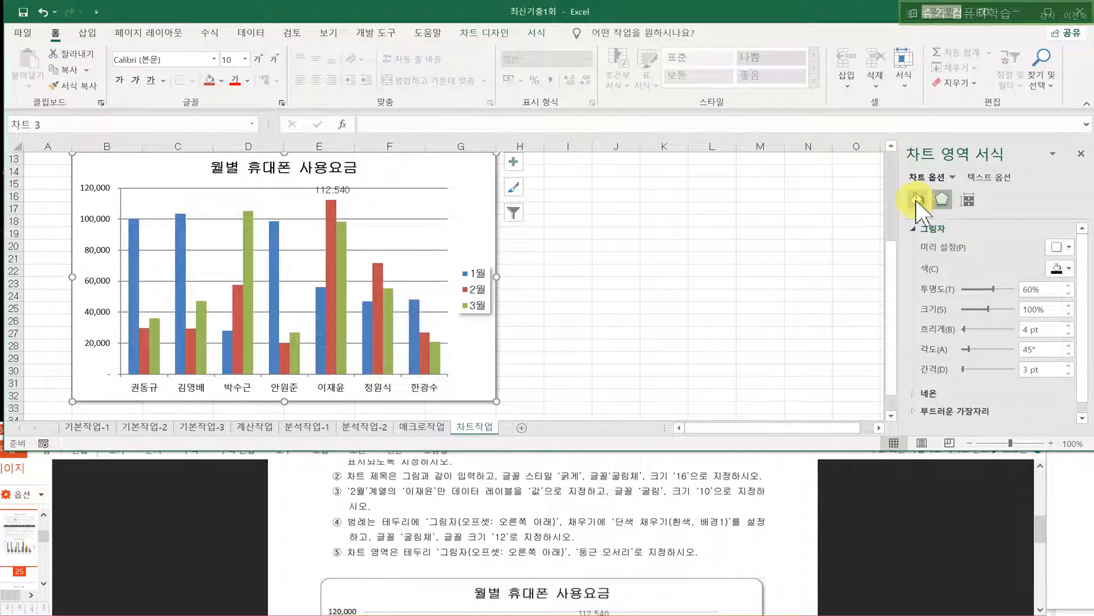
- Give the chart area's border rounded corners (둥근 모서리) and deselect the chart
click(931, 229)
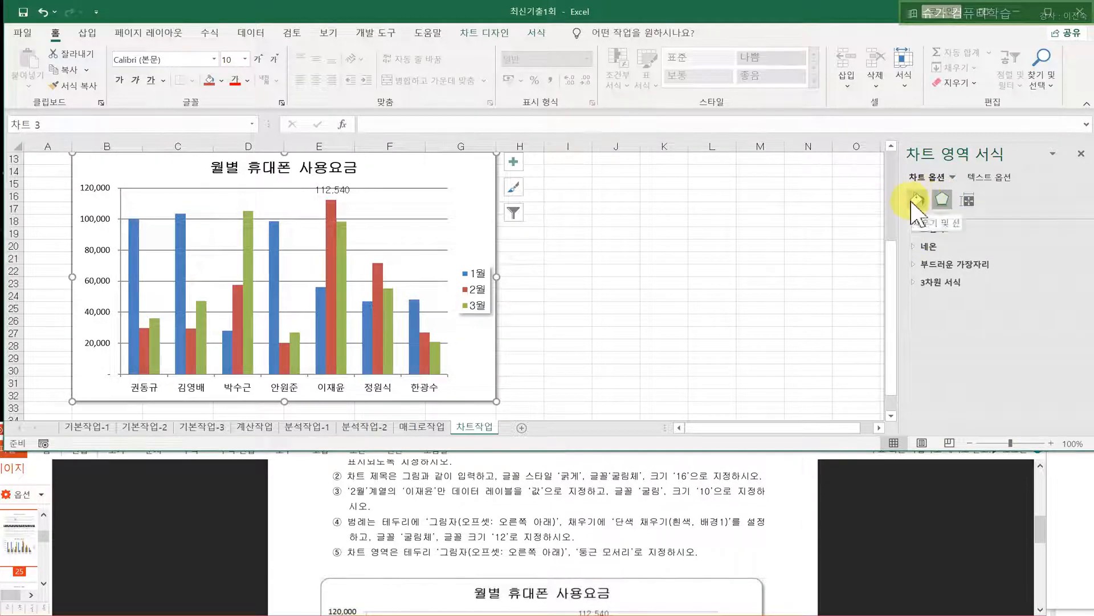
click(915, 200)
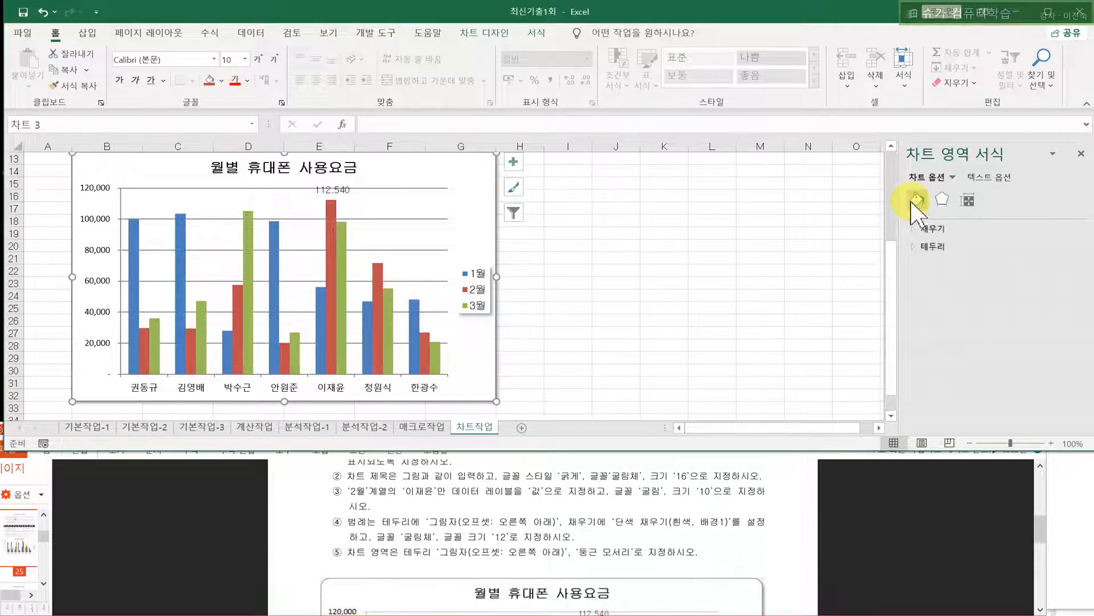
click(918, 247)
drag(1082, 268, 1082, 353)
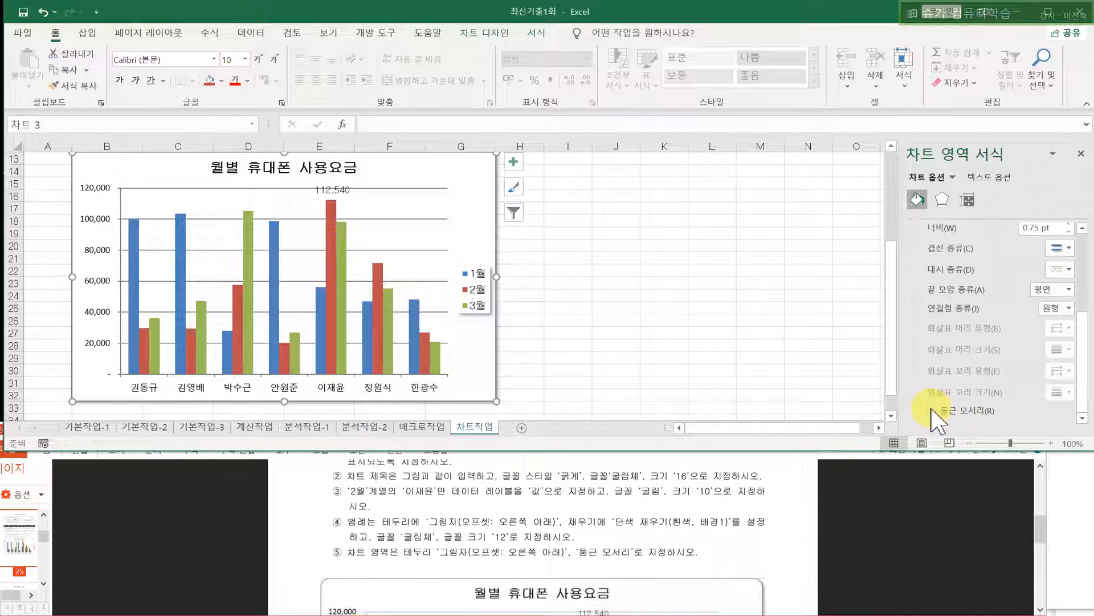
click(745, 322)
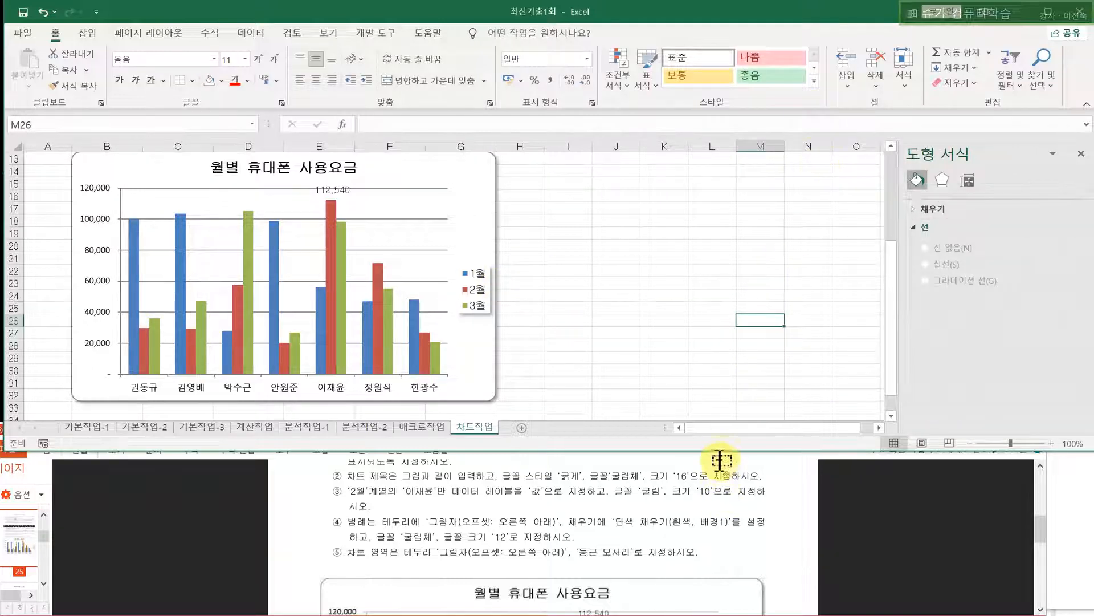
- Compare the finished chart with the instructions and sample chart in the ezPDF Editor document, then review the whole chart in Excel
click(567, 522)
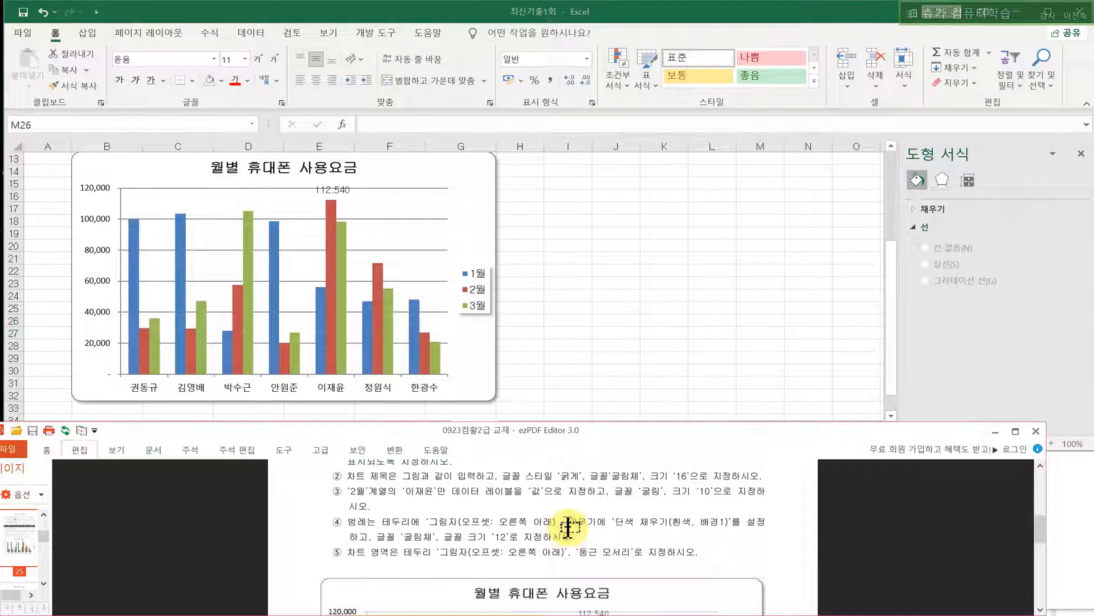
scroll(568, 529, down, 3)
scroll(568, 529, up, 5)
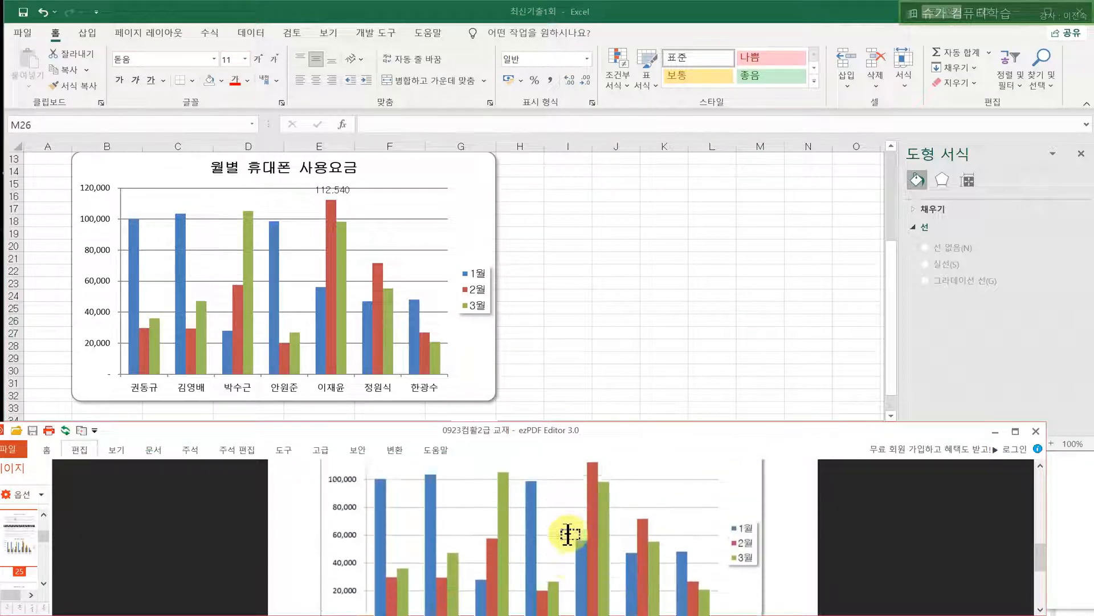
click(572, 358)
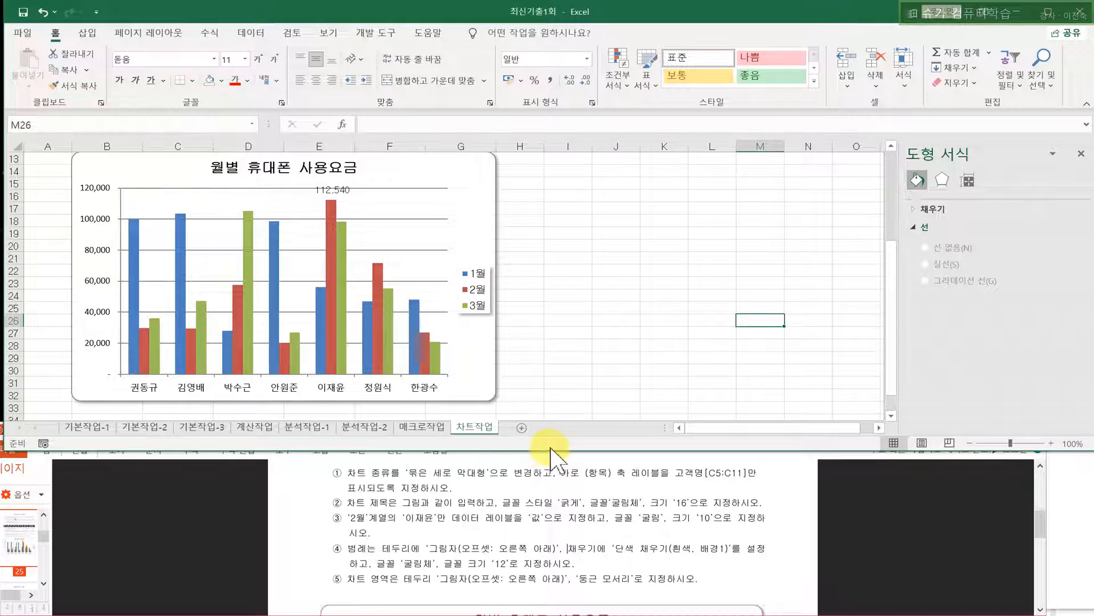
drag(551, 452, 553, 577)
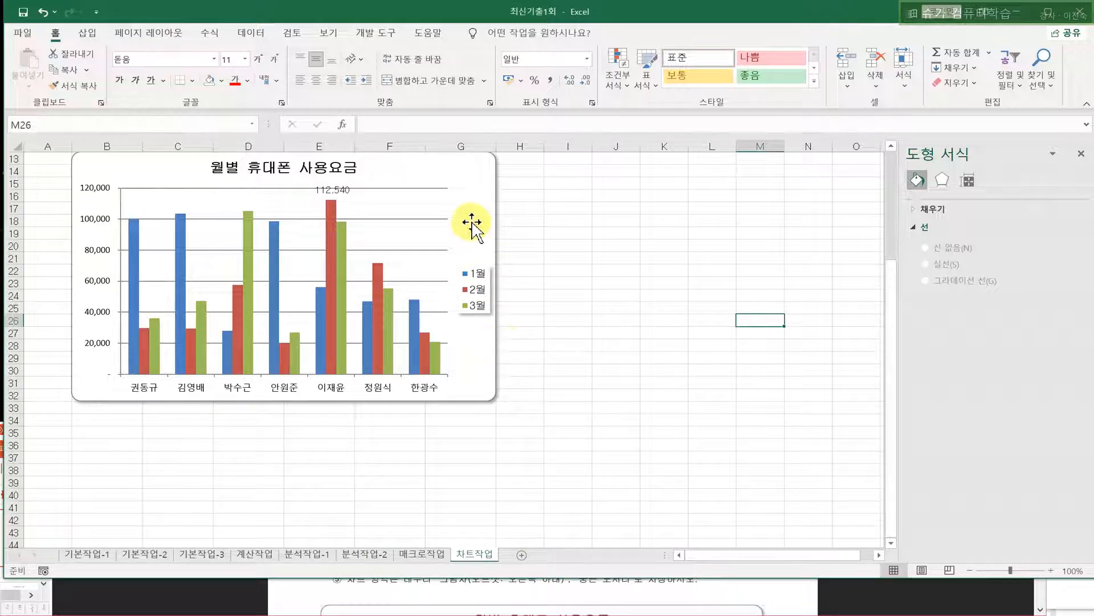
click(473, 205)
scroll(422, 262, up, 2)
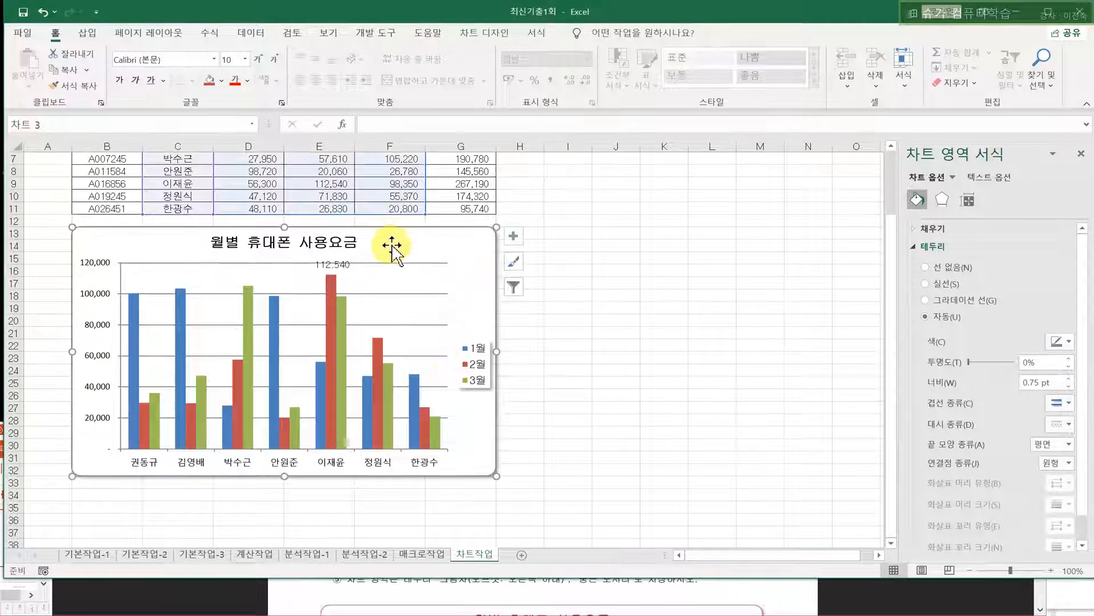
click(658, 279)
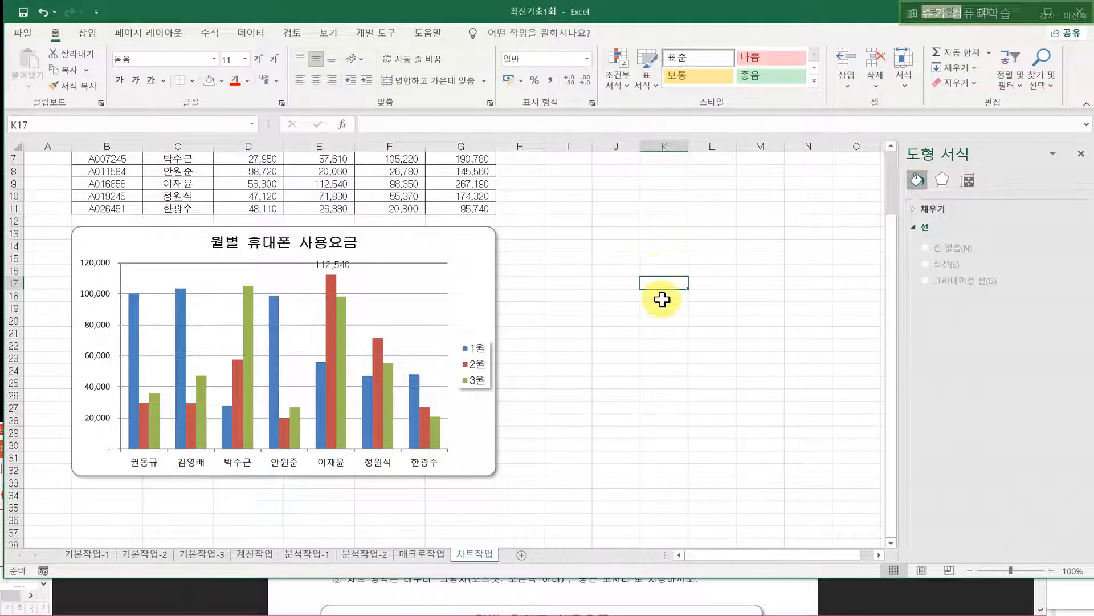